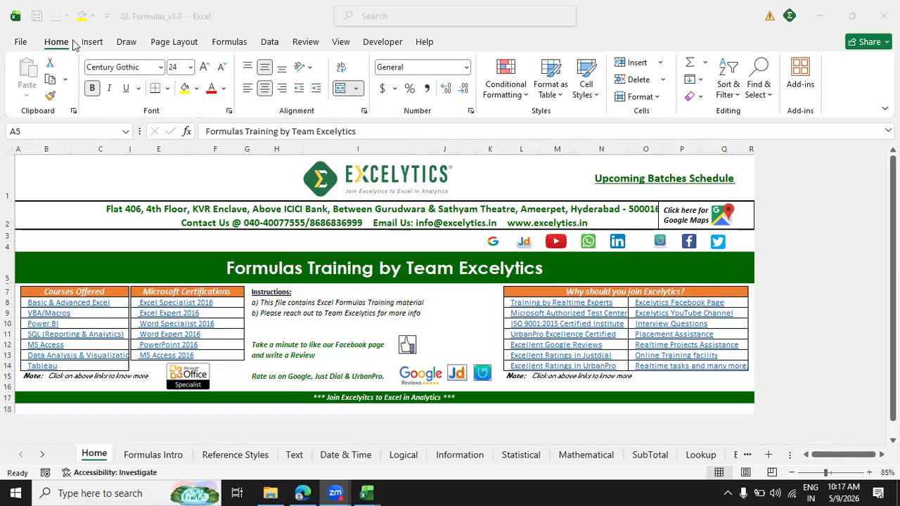
Show the insert commands, and look over the Orders, Manager_Info and Data Analysis sheets in the 03b. Data Analysis_Live_v1.0 workbook.
left_click(96, 43)
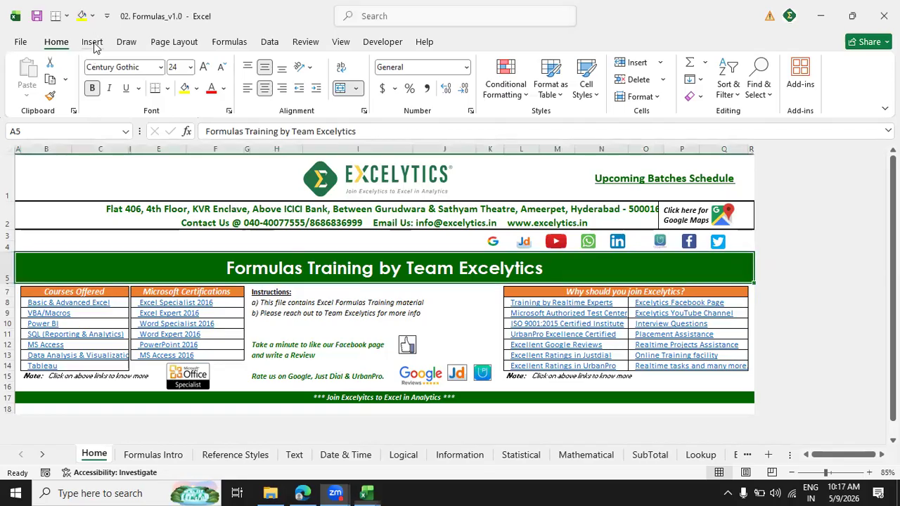
left_click(92, 42)
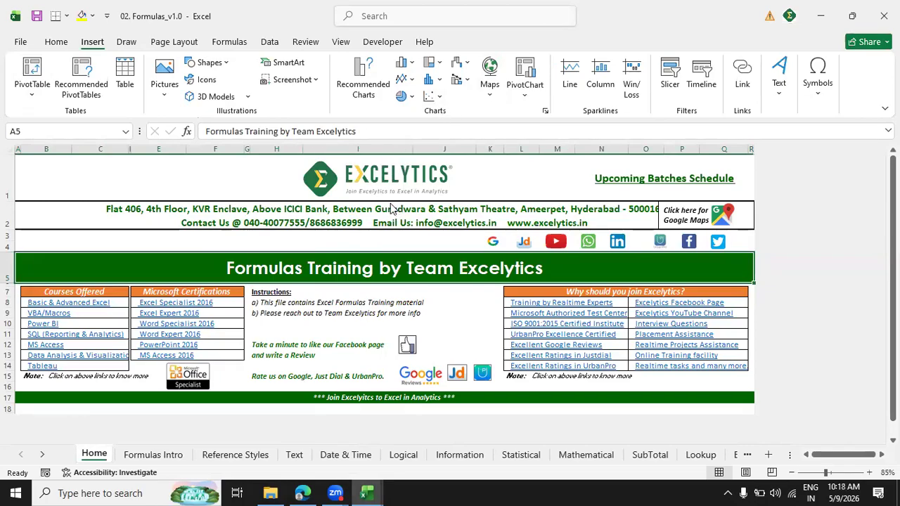
key("alt+Tab")
key("alt+Tab")
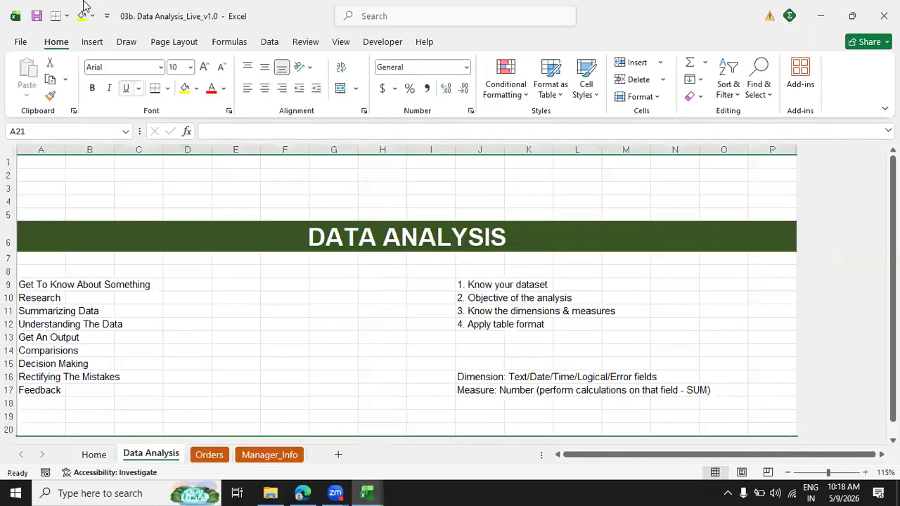
left_click(222, 457)
left_click(285, 455)
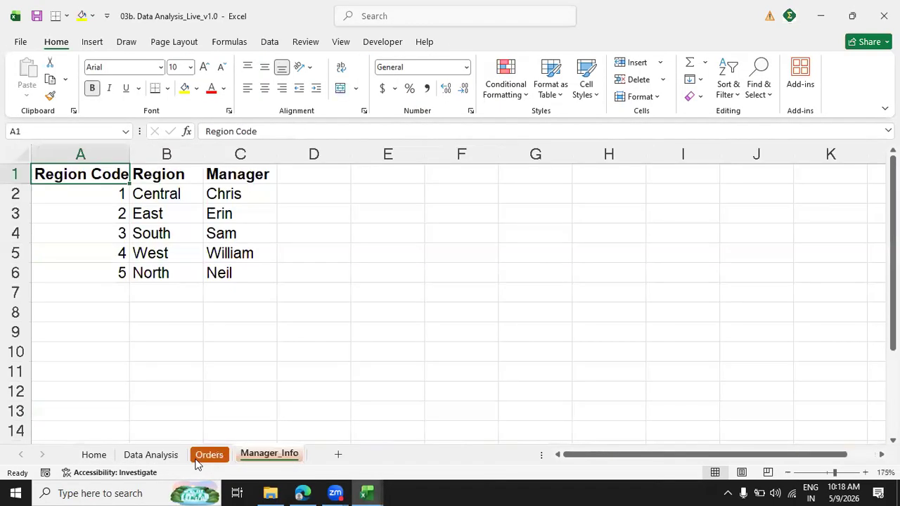
left_click(166, 457)
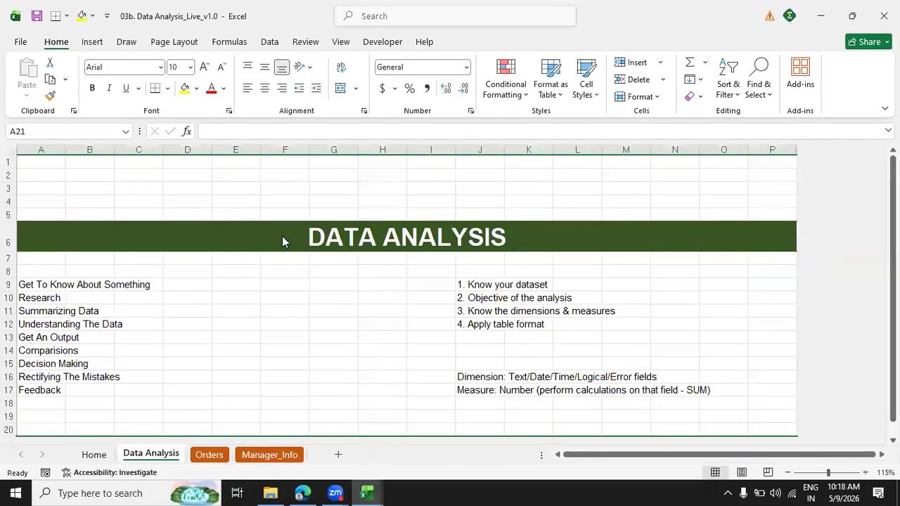
In the 02. Formulas_v1.0 workbook, browse all insertable chart types and preview the Line, Pie and Area charts.
key("alt+Tab")
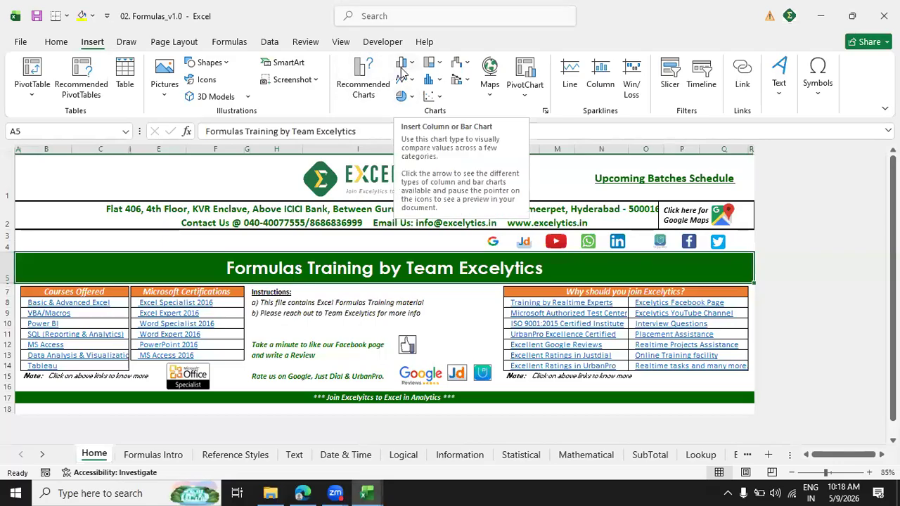
left_click(363, 85)
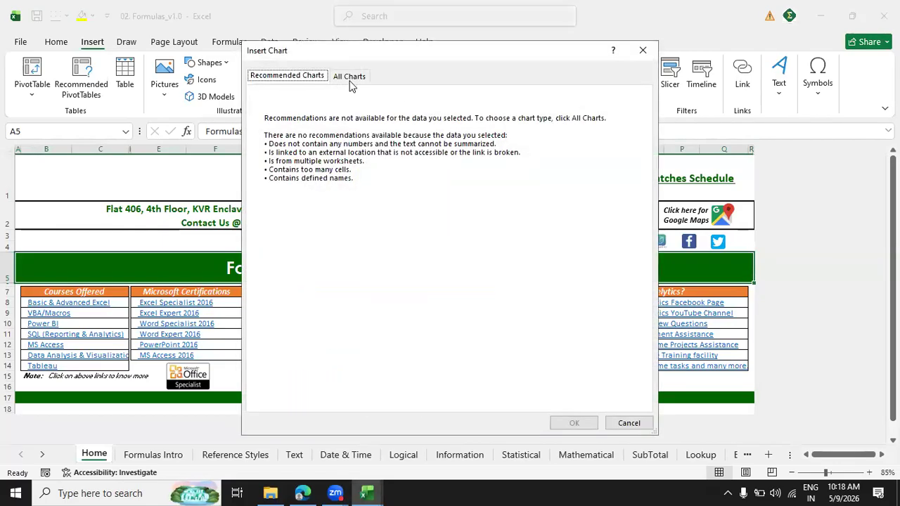
left_click(350, 78)
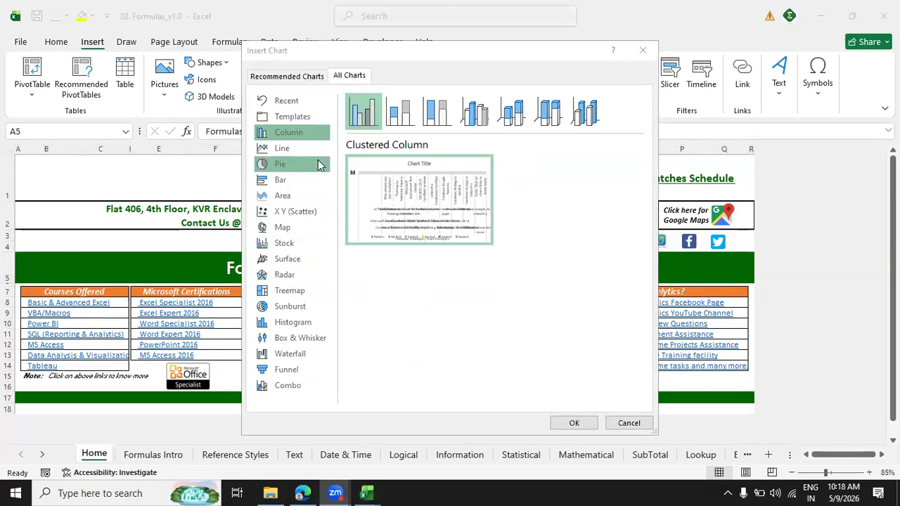
left_click(294, 148)
left_click(297, 166)
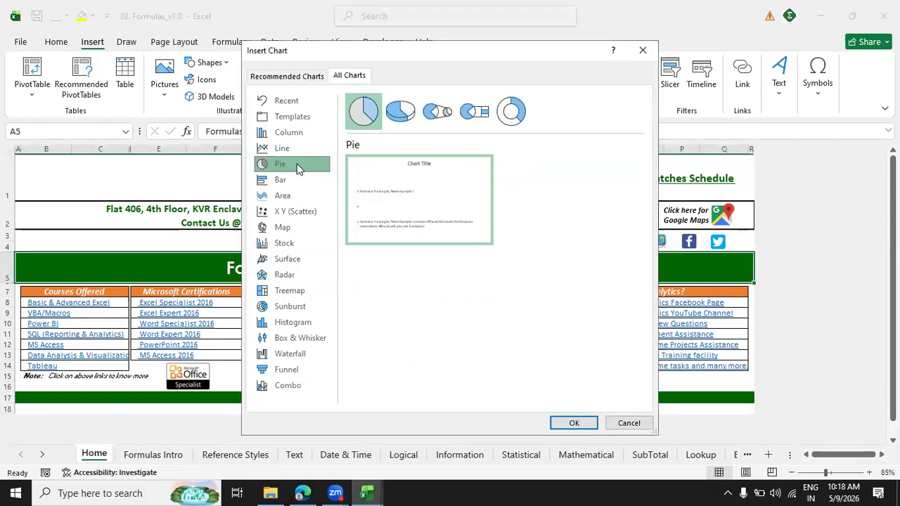
left_click(291, 197)
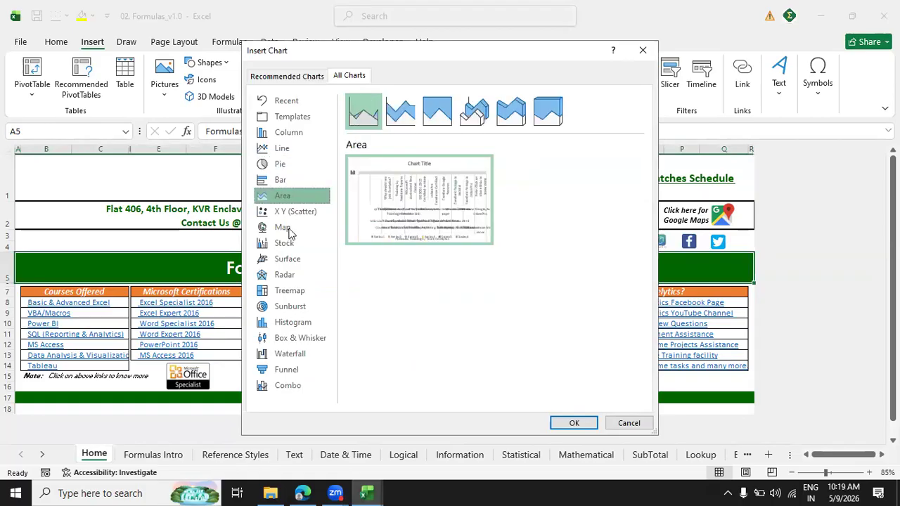
Preview the Map, Stock, Radar, Sunburst and Waterfall chart types.
left_click(285, 227)
left_click(286, 244)
left_click(286, 275)
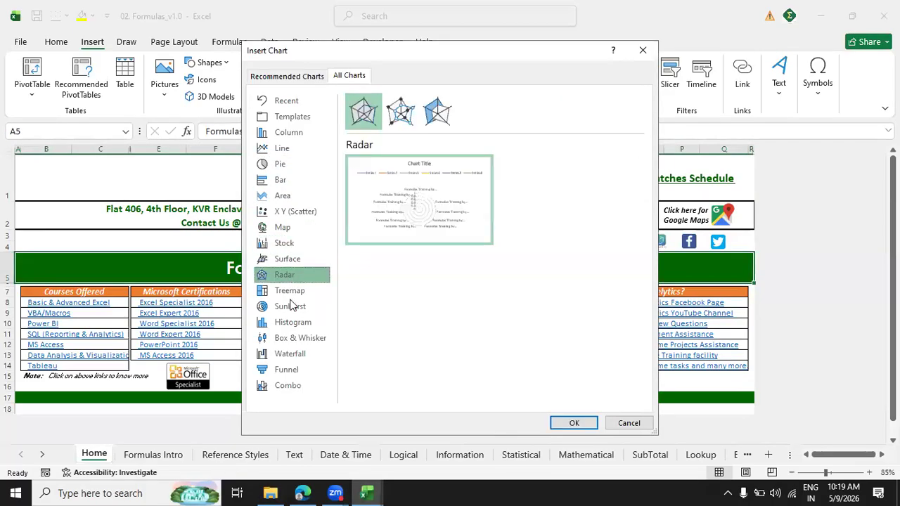
left_click(292, 306)
left_click(291, 354)
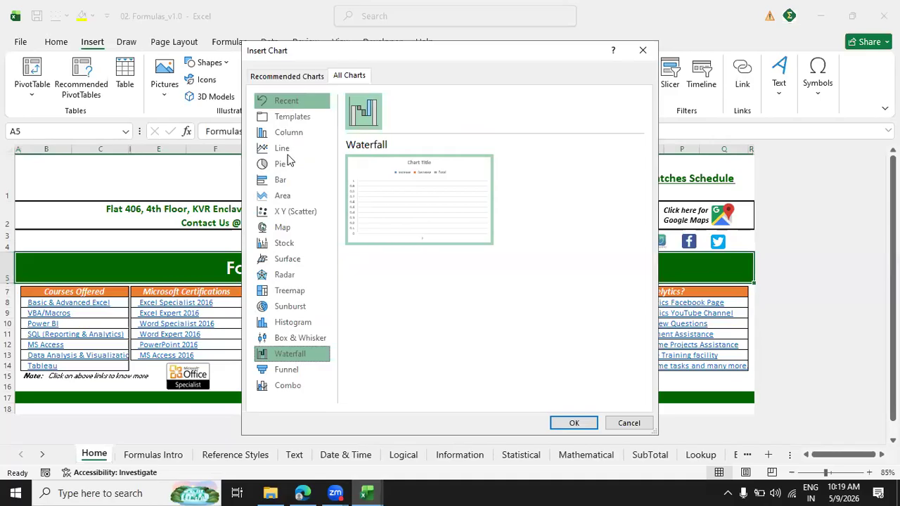
Check the recommended charts for the selected data and close the Insert Chart dialog without inserting a chart.
left_click(313, 79)
left_click(350, 76)
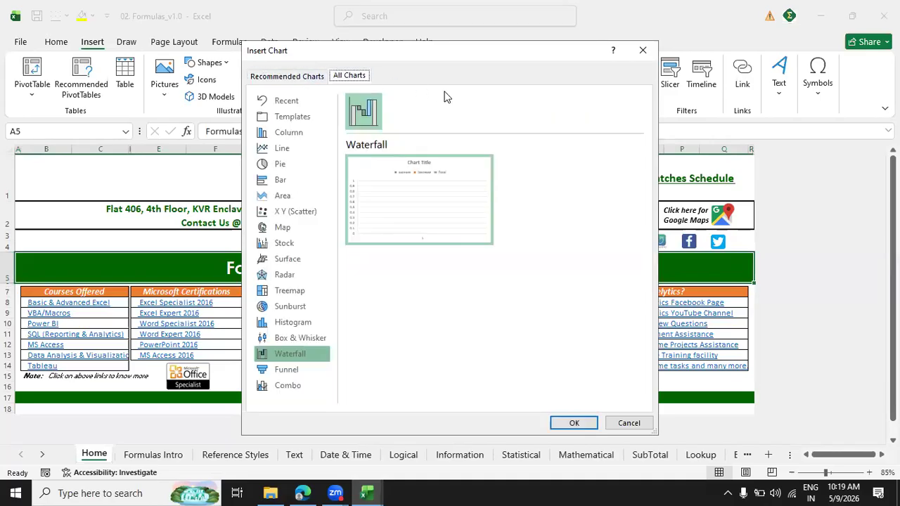
left_click(298, 76)
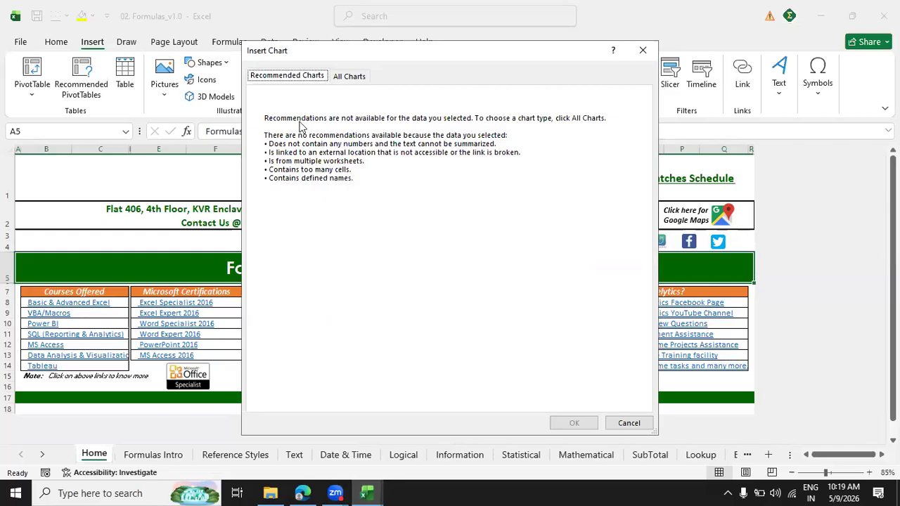
left_click(641, 52)
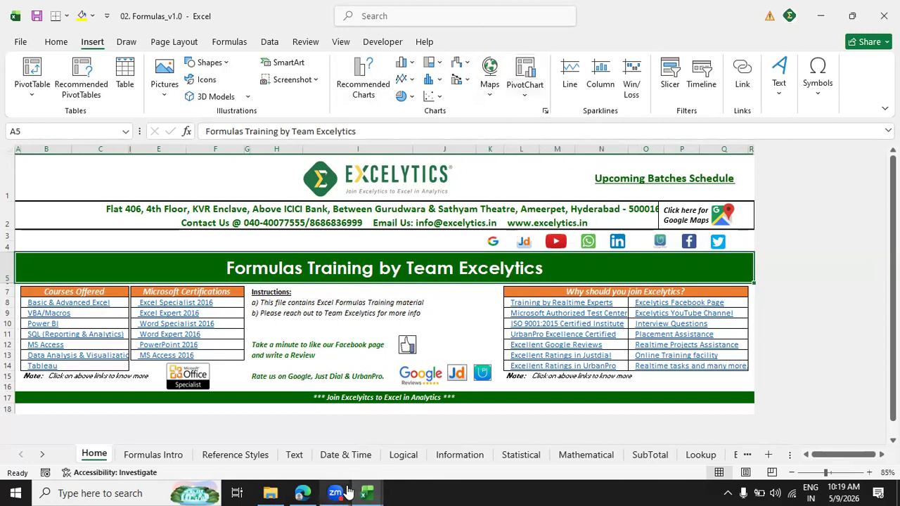
Switch to Microsoft Edge to view the chart selection diagram in Excelytics - Charts.jpg.
mouse_move(348, 490)
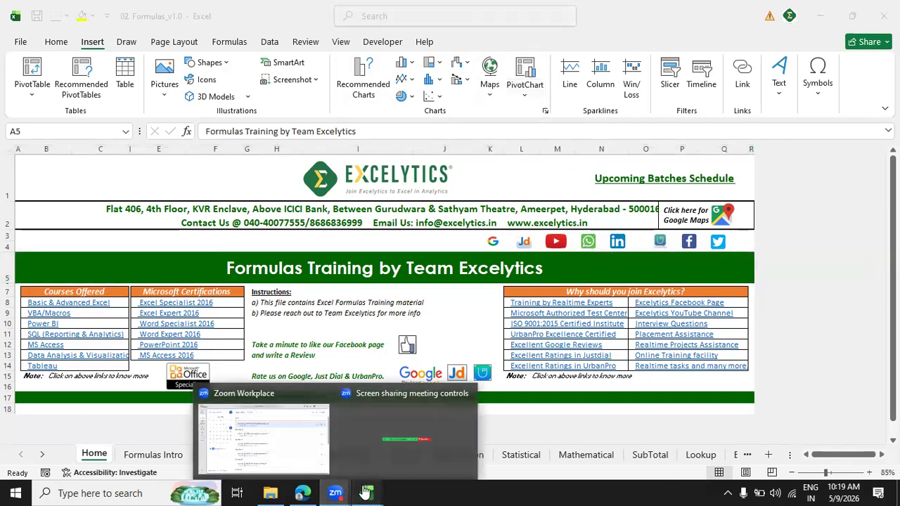
left_click(302, 492)
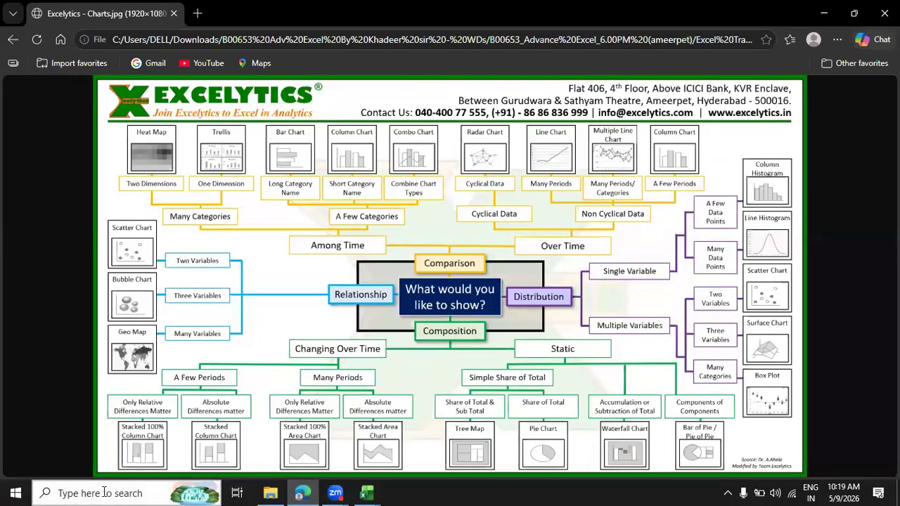
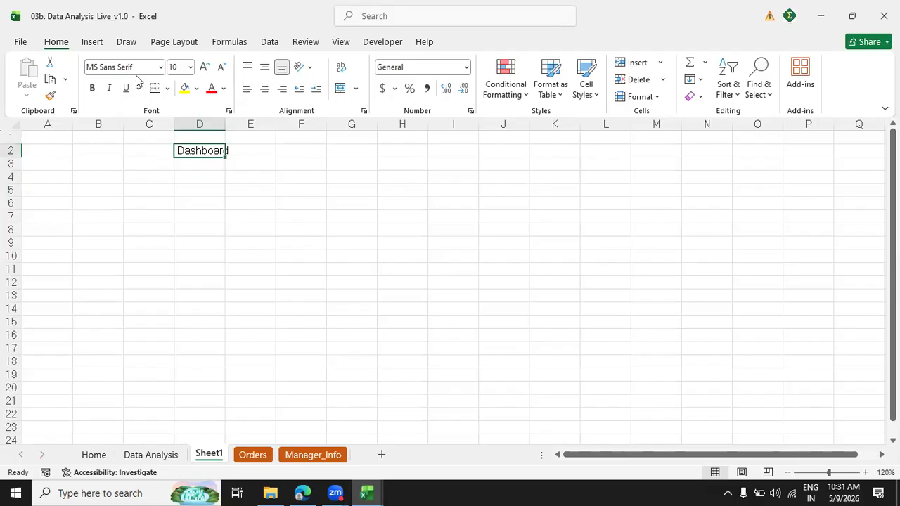
Set the font of the Dashboard heading in D2 on Sheet1 of the 03b. Data Analysis_Live_v1.0 workbook to Calibri Light.
type("Calibri Light")
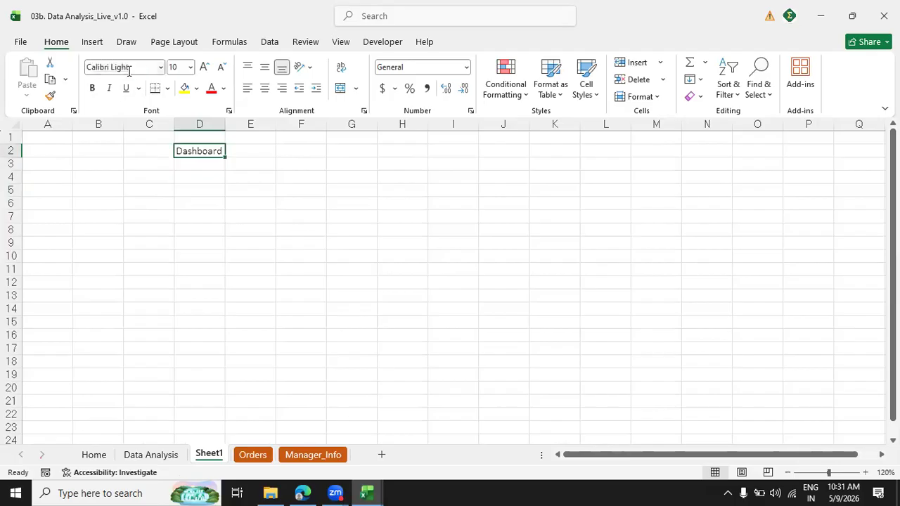
left_click(290, 226)
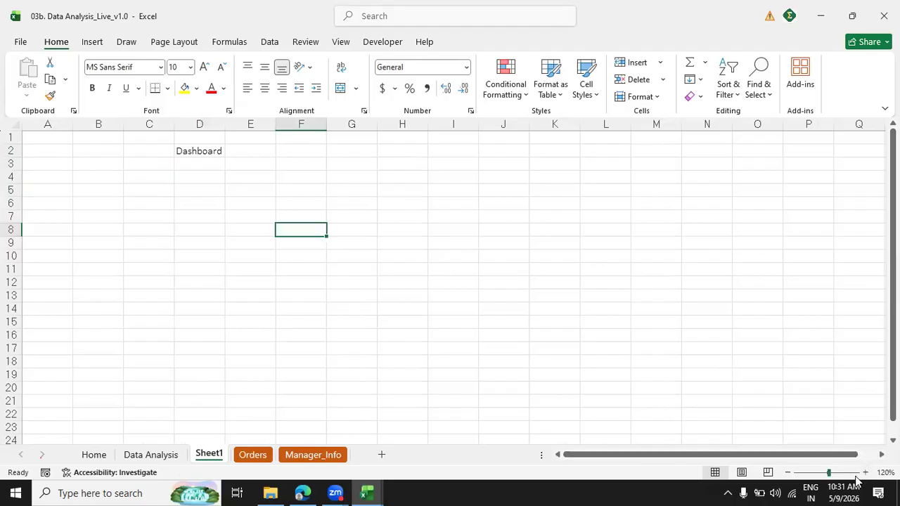
left_click(790, 475)
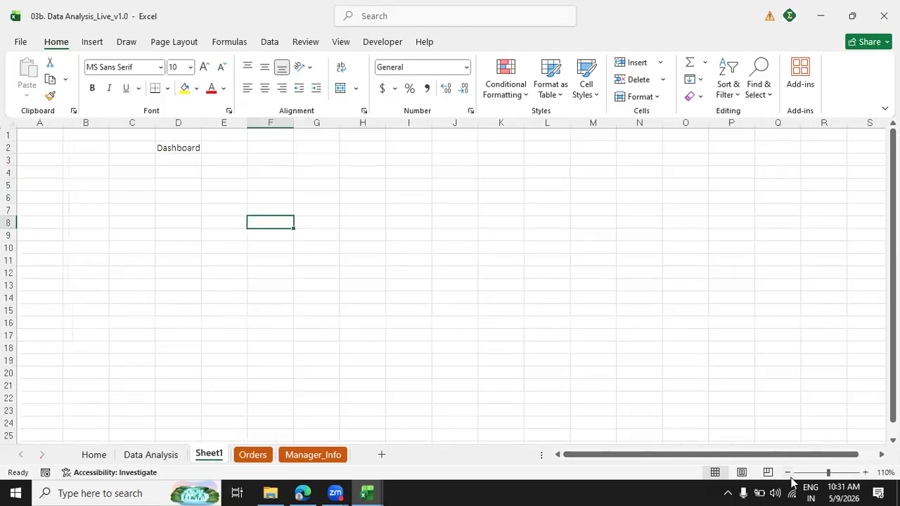
Enter the dashboard purposes "Read the complex data", "summarize" and "representation in understandable format" in cells E5 to E7.
left_click(212, 189)
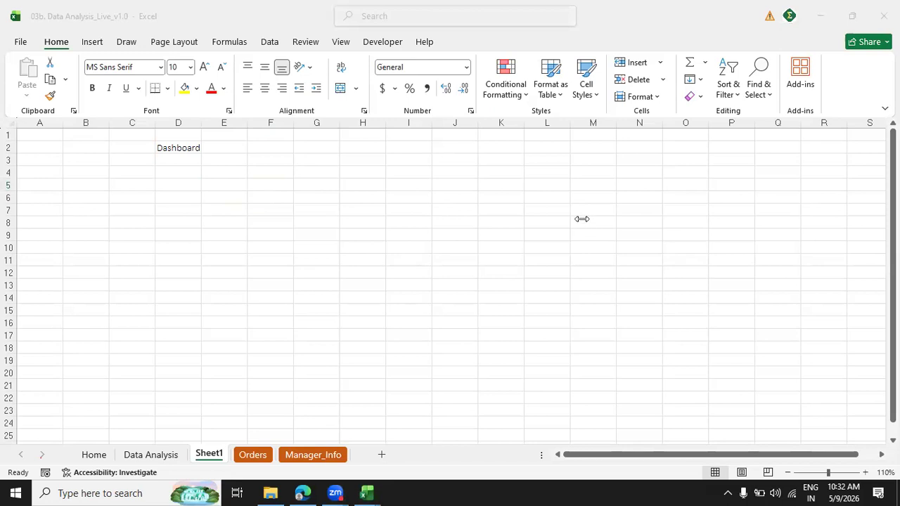
left_click(208, 187)
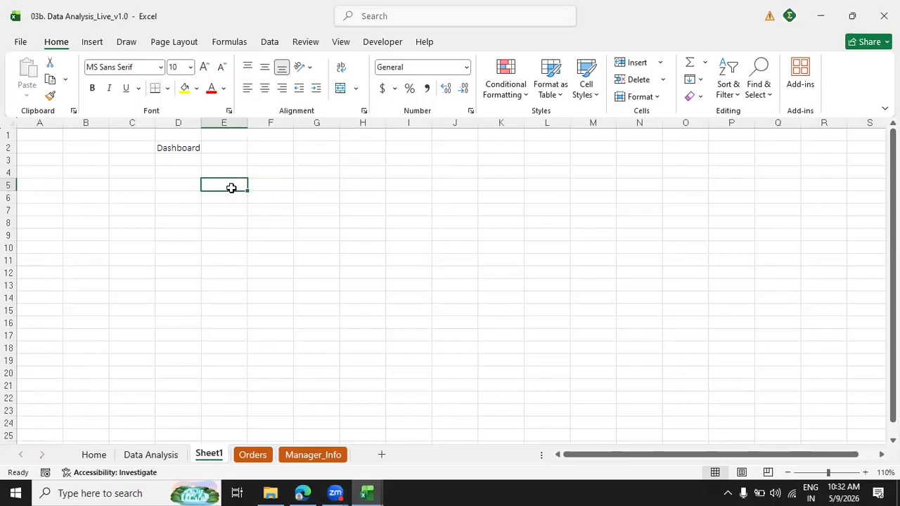
type("Read the complex data")
key("Return")
type("summarize")
key("Return")
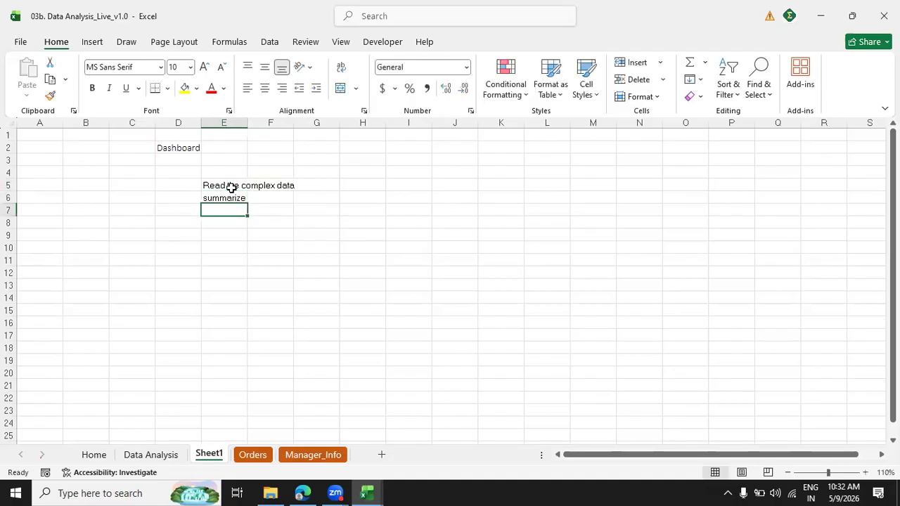
type("represen")
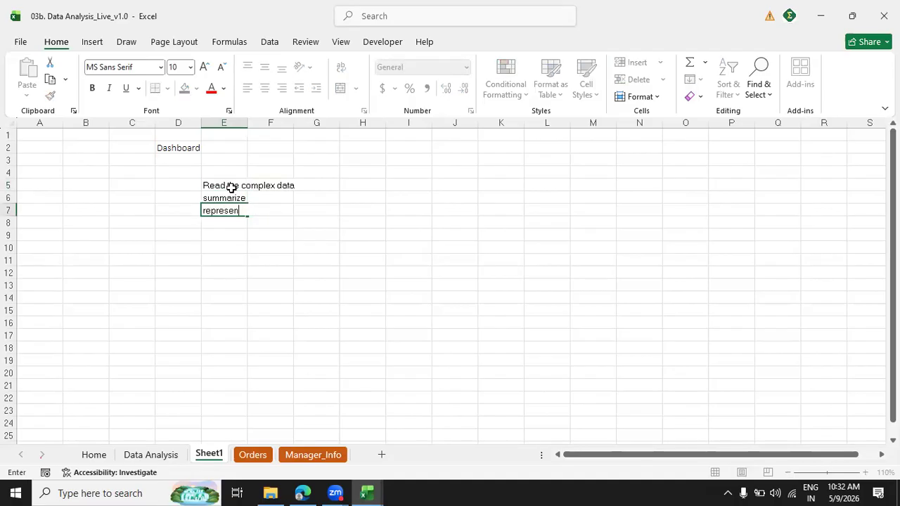
type("tation in understanda")
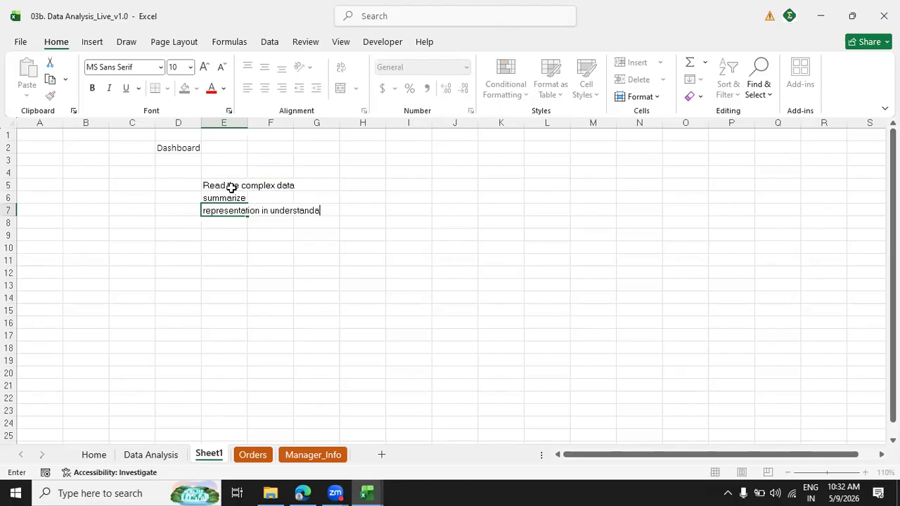
type("ble format")
key("Return")
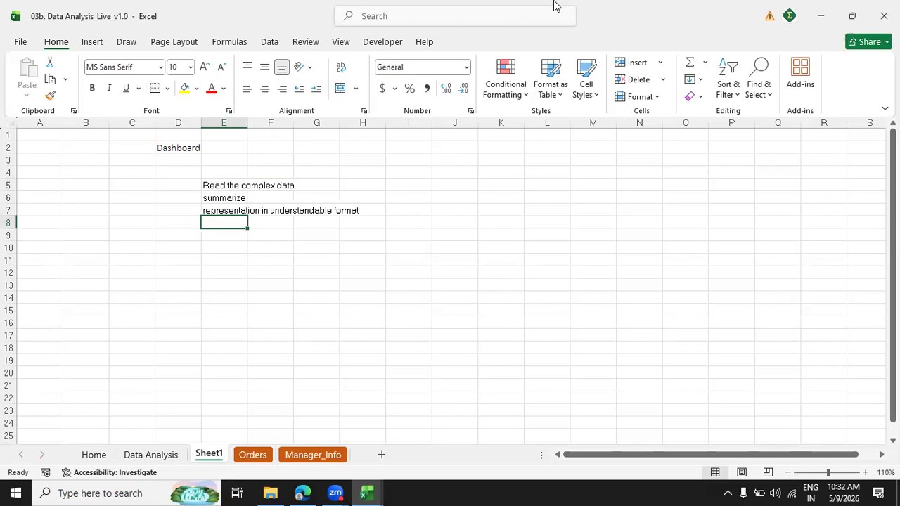
Continue the list in cells E8 to E11 with "analyse", "overall data", "easy access to informatiion" and "feedback".
left_click(188, 328)
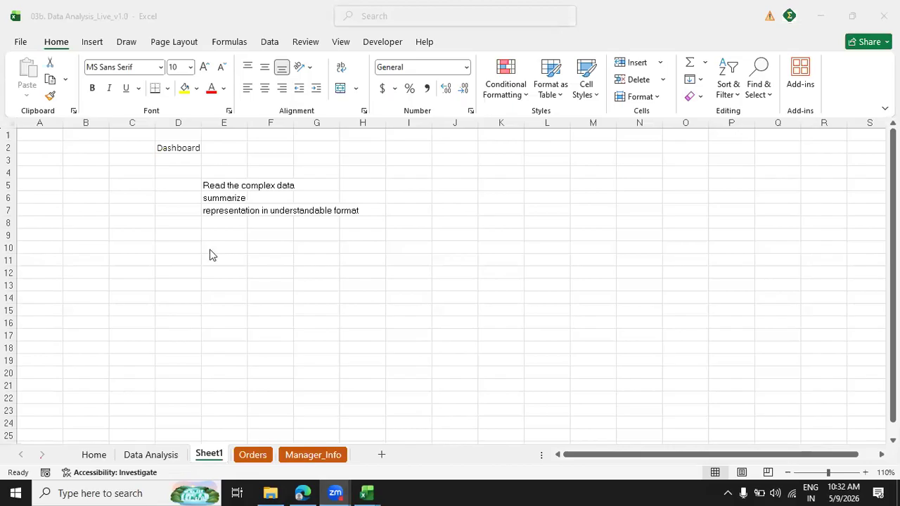
left_click(209, 222)
type("analys")
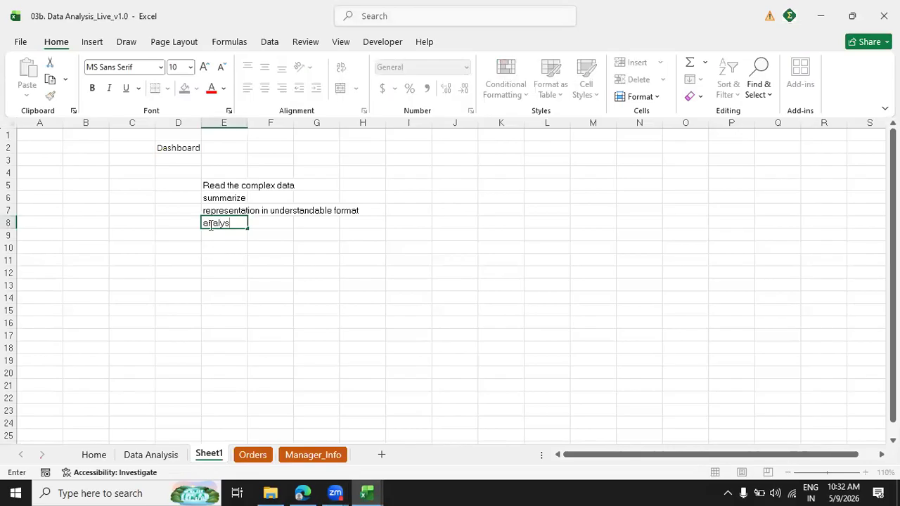
type("e")
key("Return")
type("overall data")
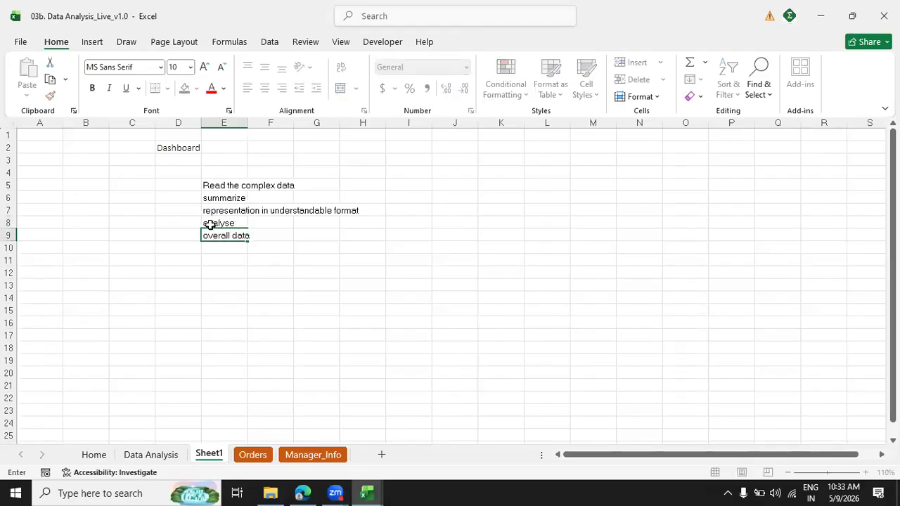
key("Return")
type("easy")
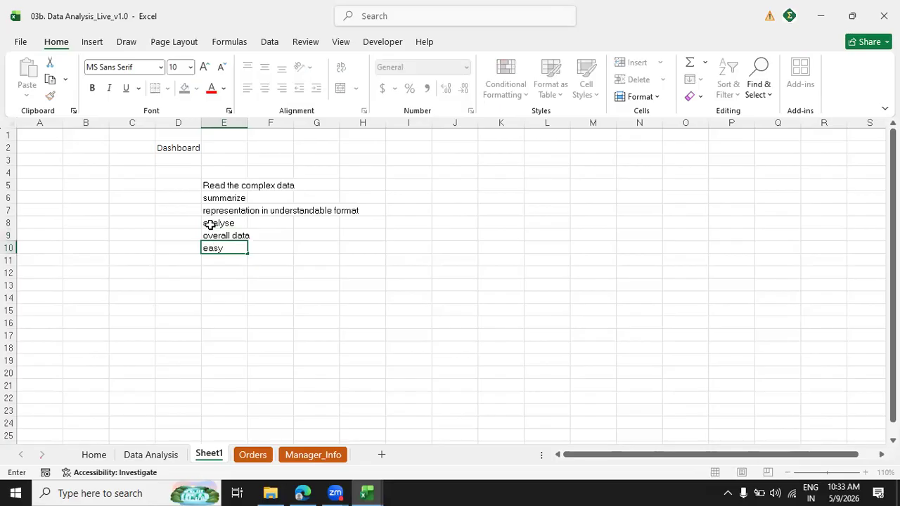
type(" access to informatoiion")
key("Return")
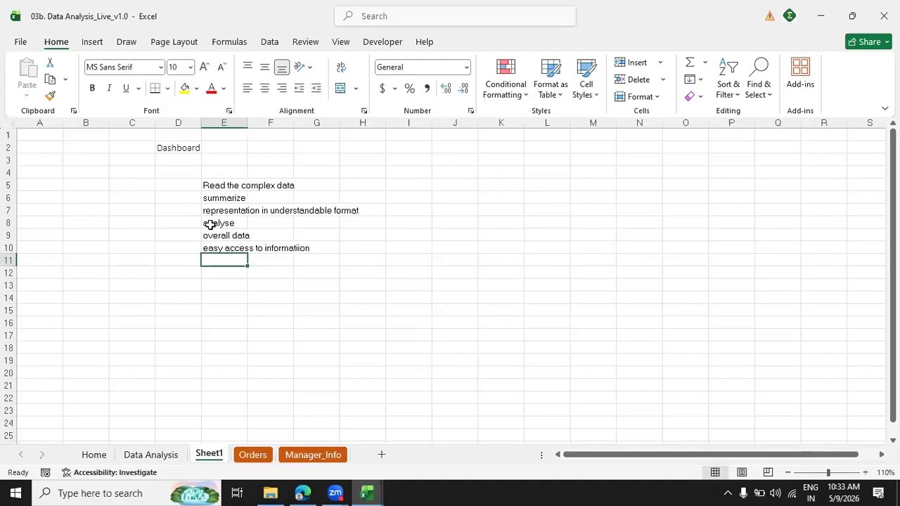
type("feedback")
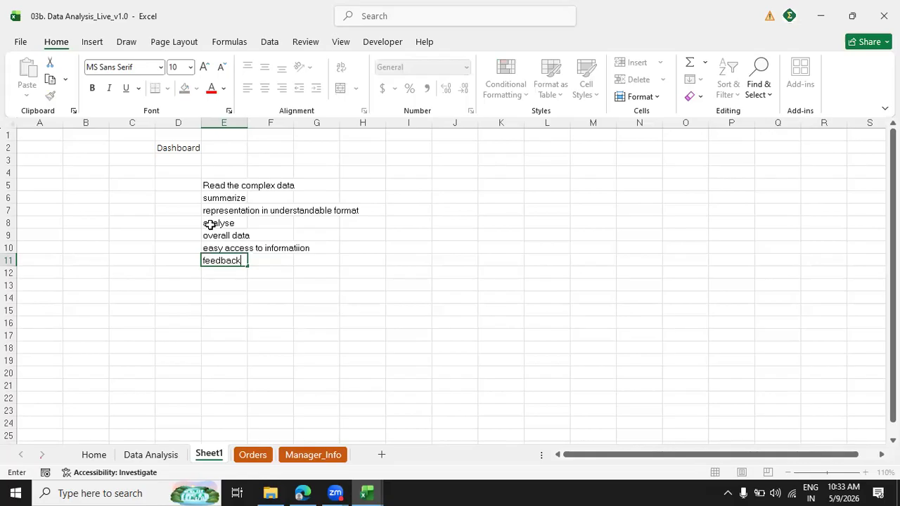
key("Return")
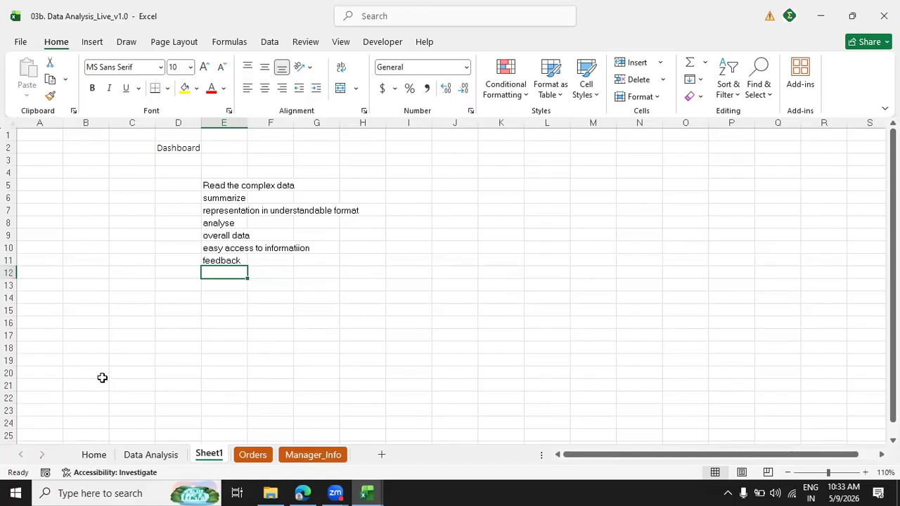
Review the list of analysis purposes and the numbered preparation steps on the Data Analysis sheet.
left_click(134, 455)
left_click(43, 272)
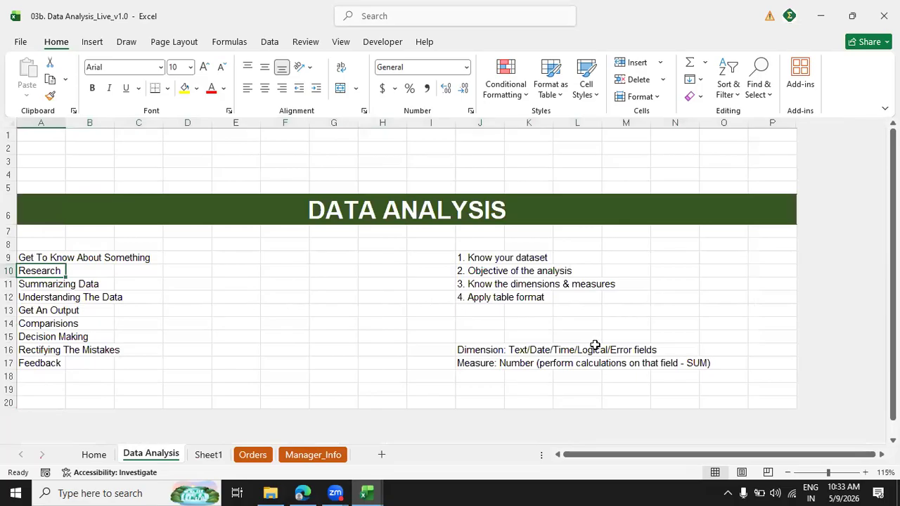
key("Up")
key("Down")
key("Down")
key("Down")
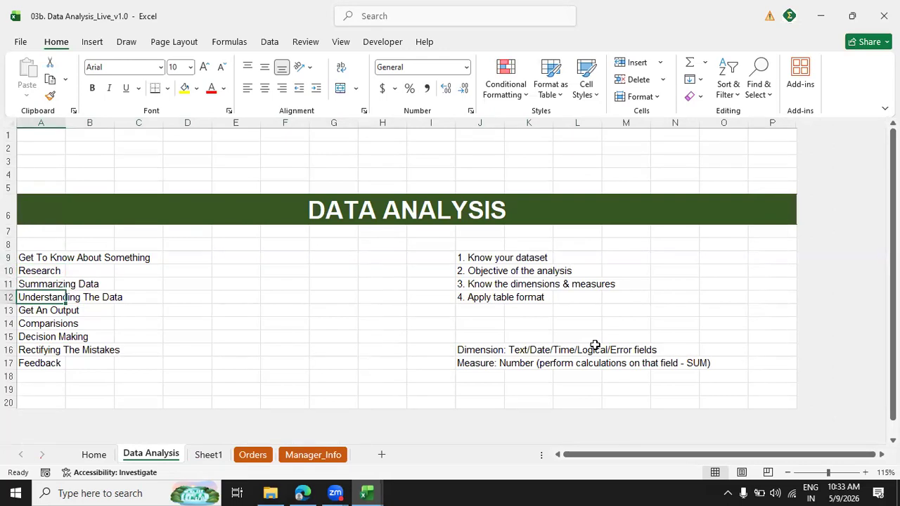
key("Down")
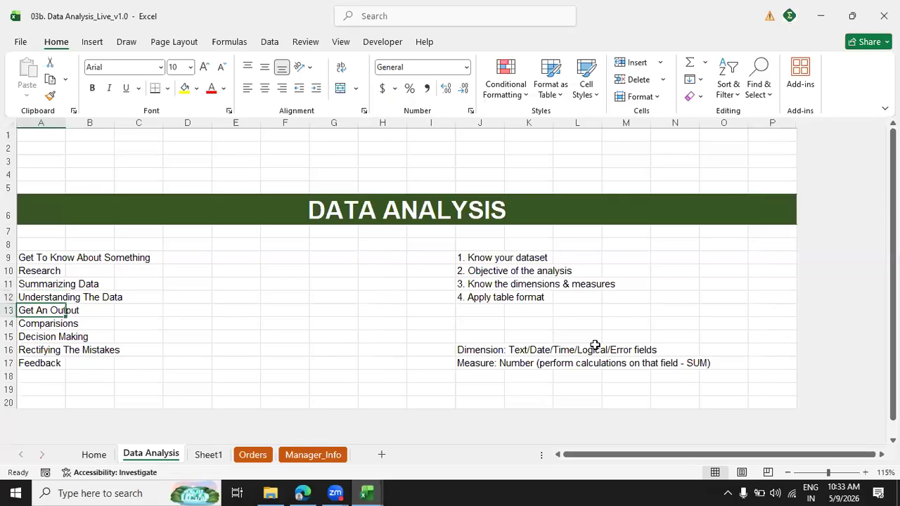
key("Down")
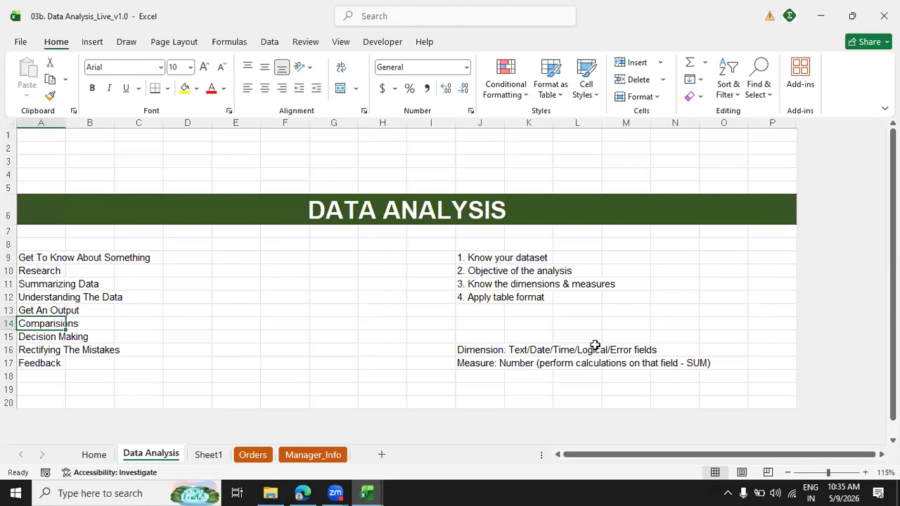
left_click(502, 258)
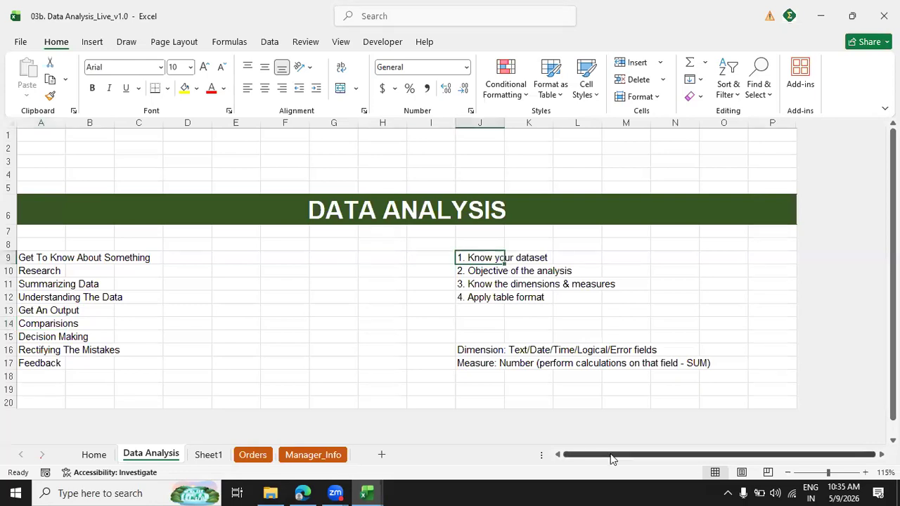
key("Down")
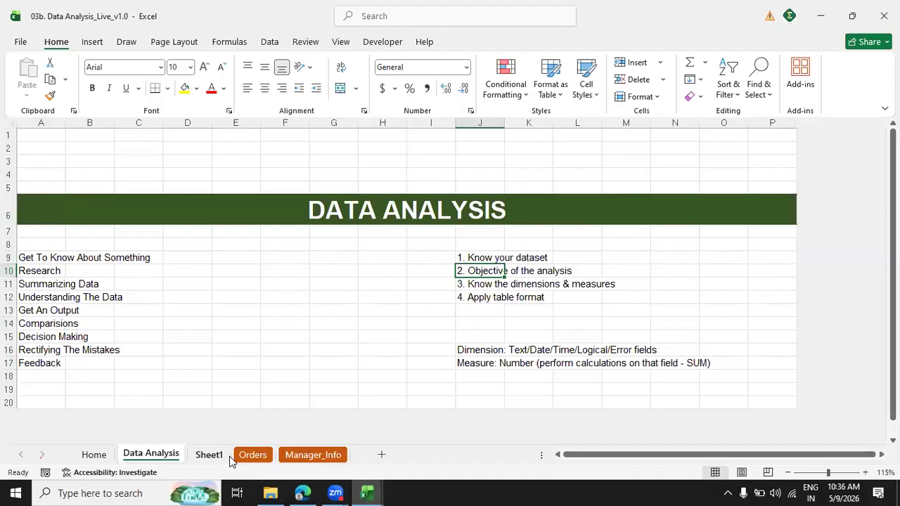
Copy the full header row of the Orders table, from Row ID to Ship Date.
left_click(270, 457)
left_click(345, 257)
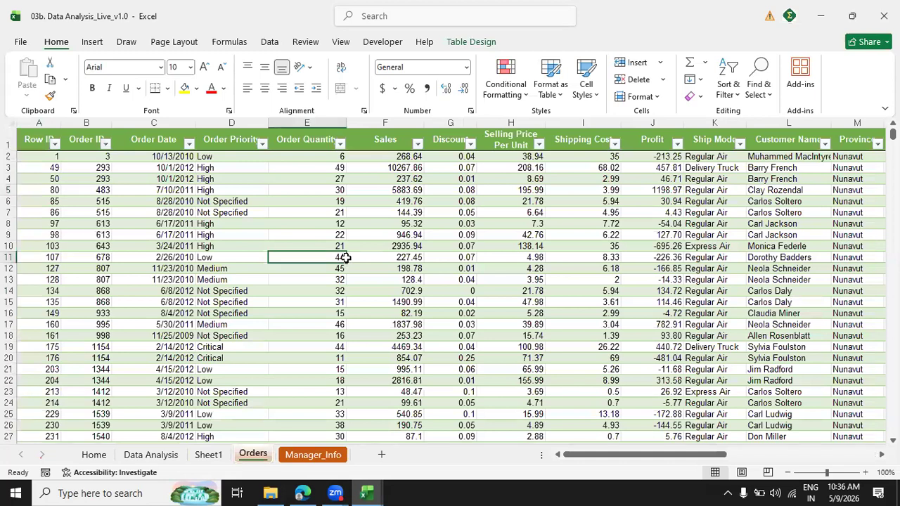
key("ctrl+Up")
key("Left")
key("Left")
key("Left")
key("Left")
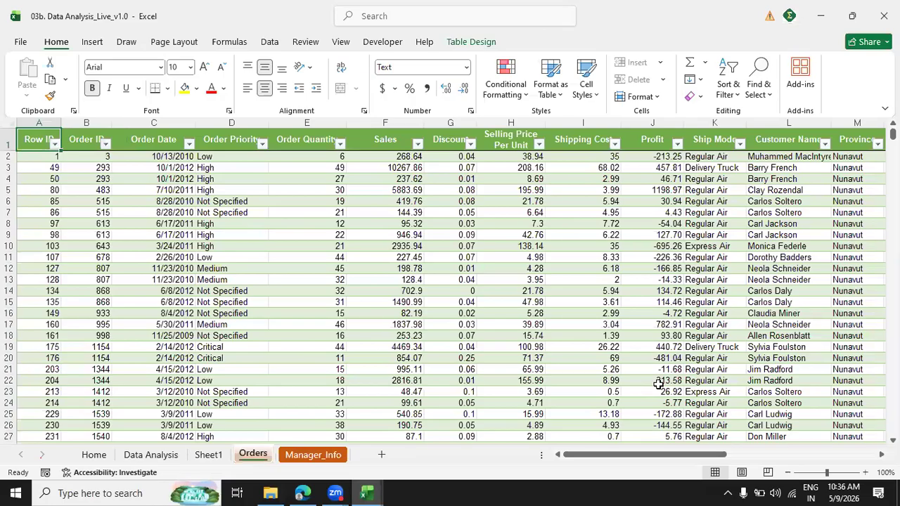
key("alt+shift")
key("alt+shift")
key("ctrl+shift+Right")
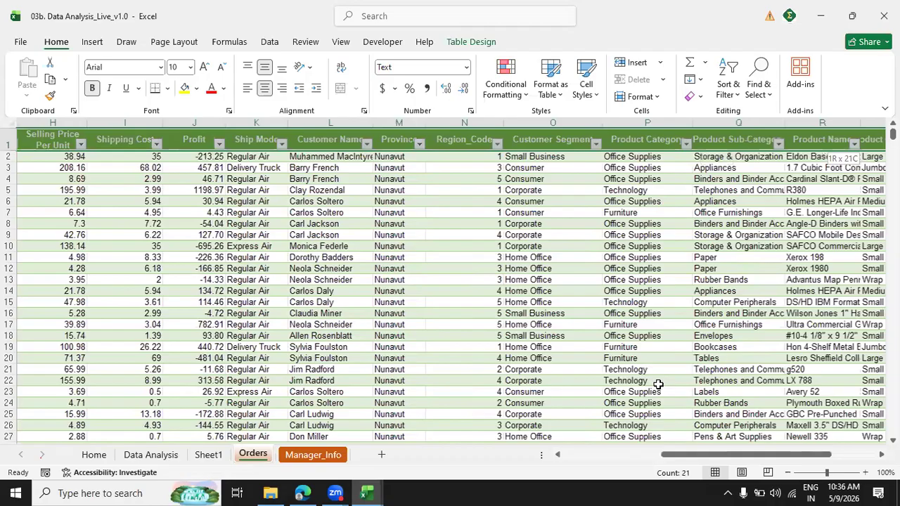
key("ctrl+c")
Add a new sheet, paste the copied headers as transposed values starting at E4, and widen column E to fit them.
left_click(370, 455)
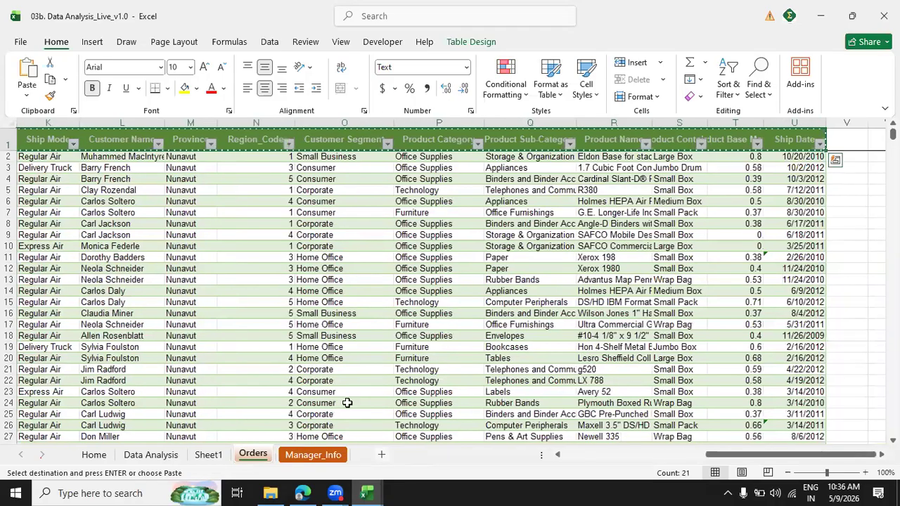
left_click(205, 169)
key("alt+h")
key("v")
key("s")
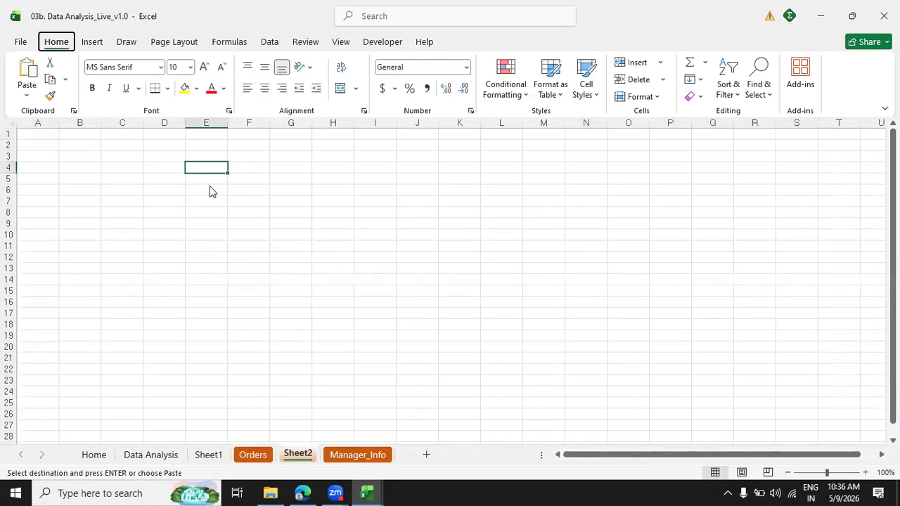
key("e")
key("v")
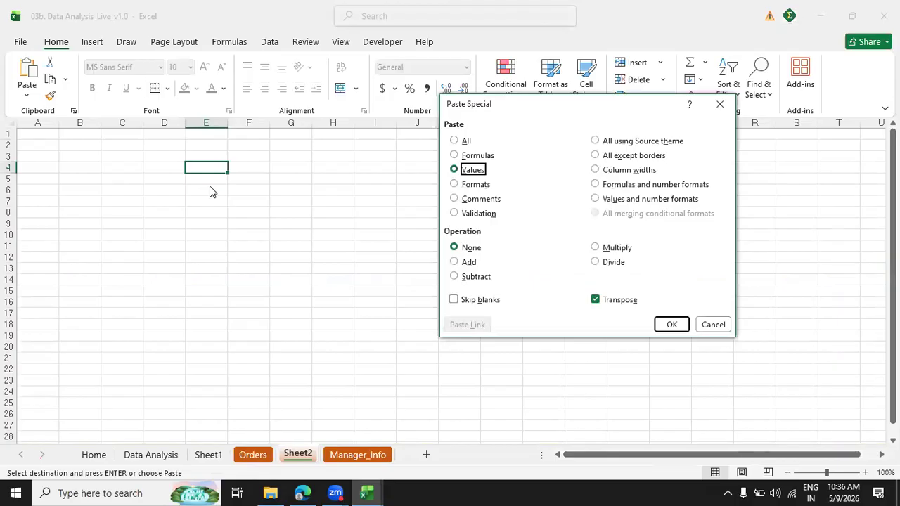
left_click(672, 324)
left_click_drag(228, 123, 313, 129)
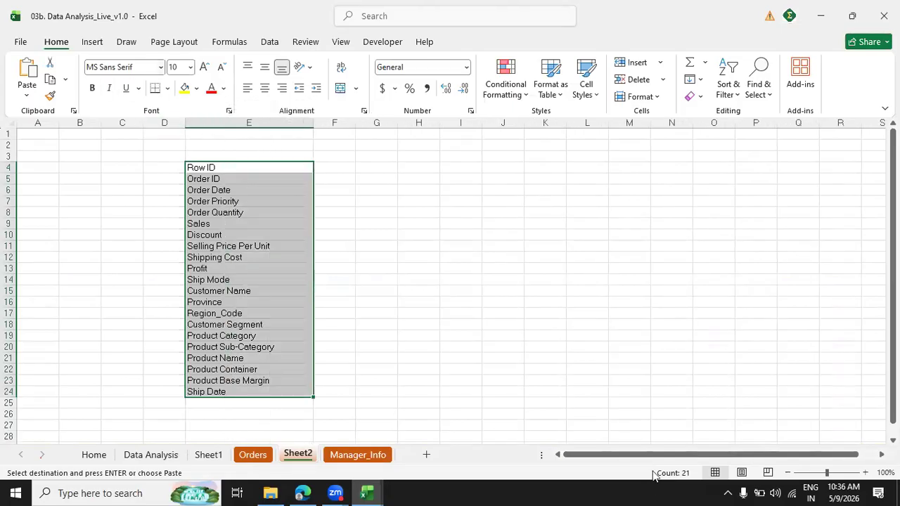
Review the vertical list of Orders field names from Row ID to Ship Date.
left_click(864, 472)
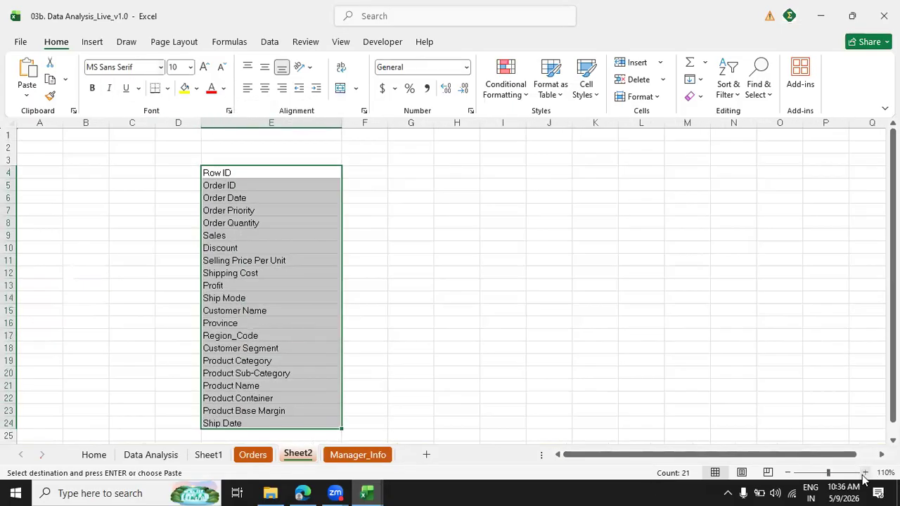
left_click(316, 209)
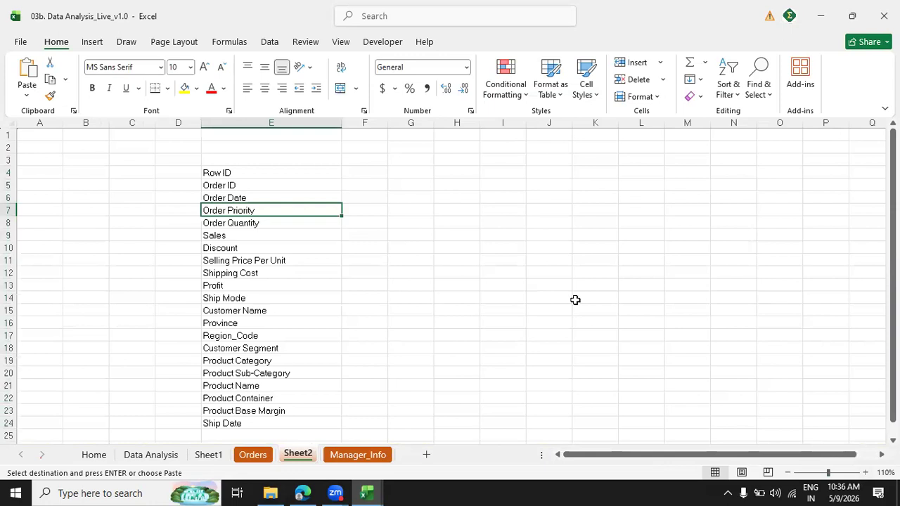
key("Up")
key("Up")
key("Up")
key("ctrl+shift+Down")
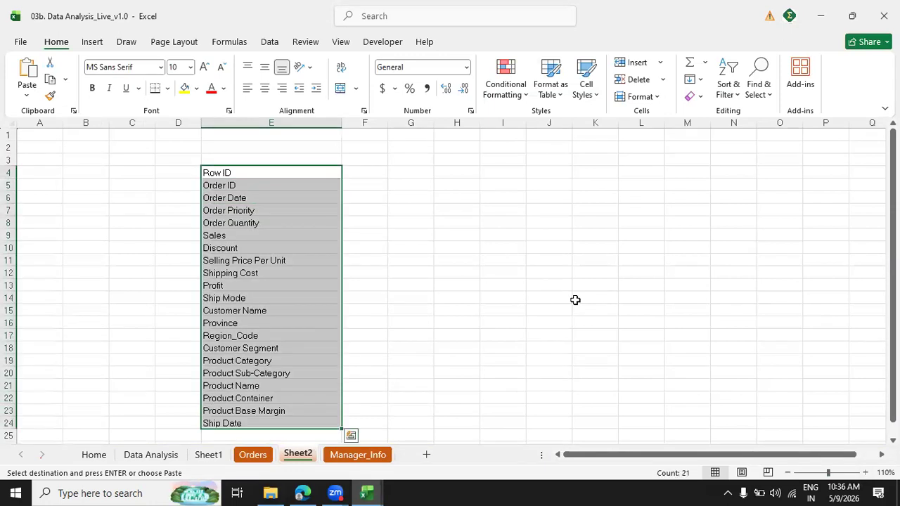
key("Up")
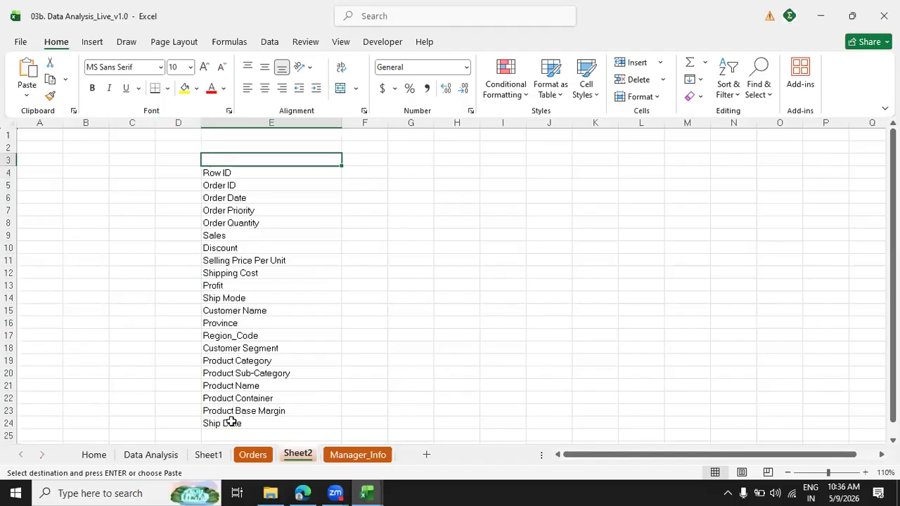
left_click_drag(239, 173, 231, 422)
left_click(268, 168)
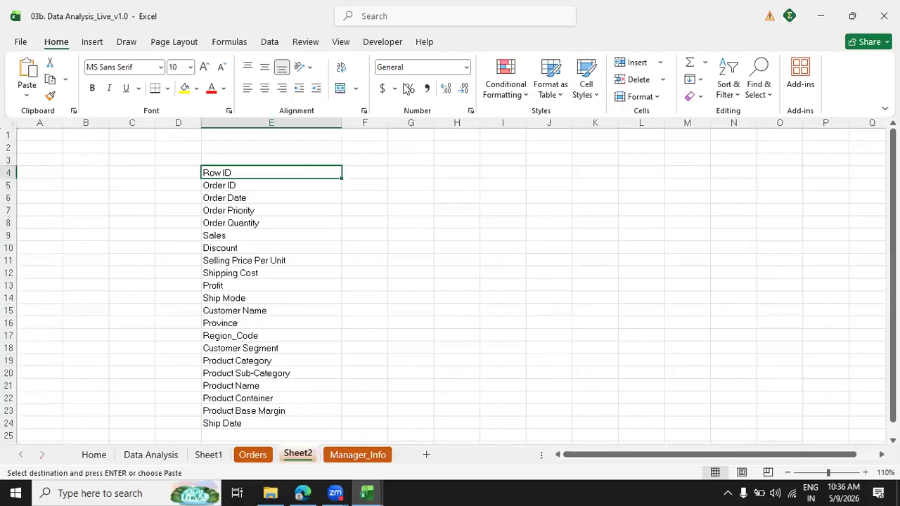
left_click(503, 197)
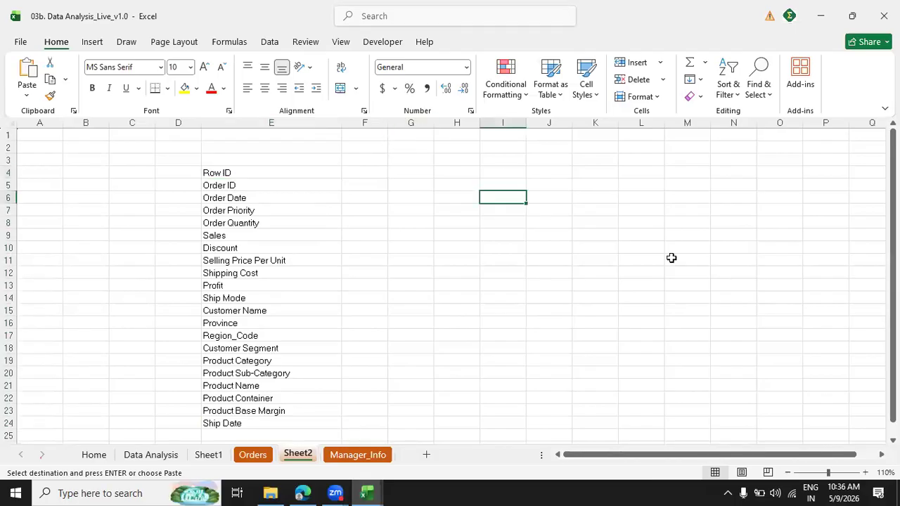
Enter the question "What type of company could be" in cell I6, beside the field list.
type("What")
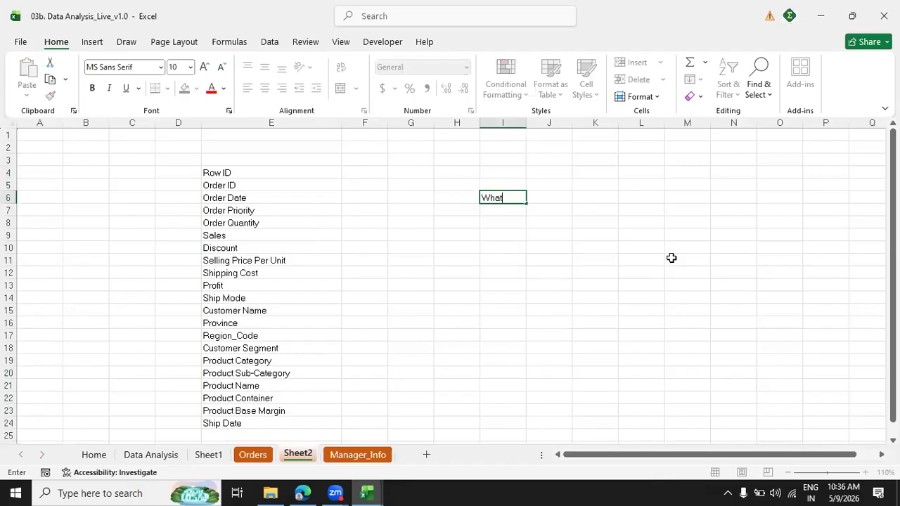
type(" type of company could be")
key("Return")
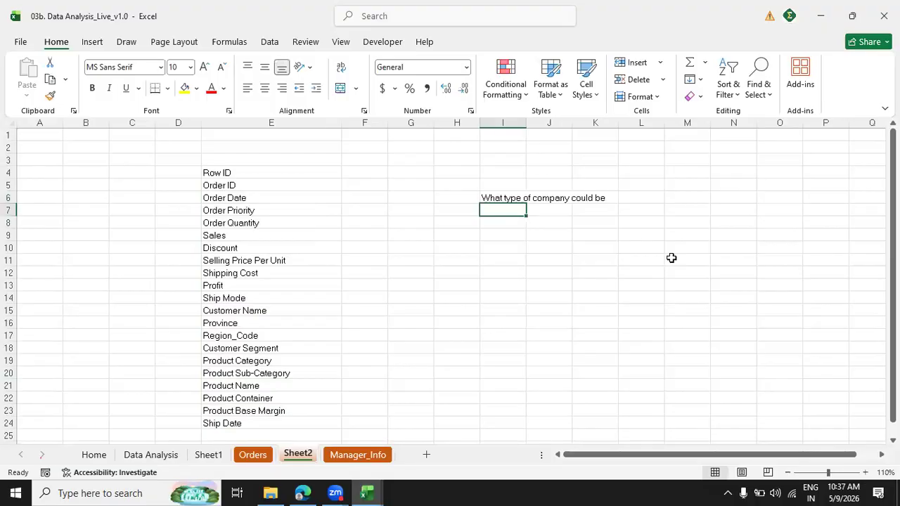
List the possible company types under the question: "ecommerce" in I8 and "retail company" in I9.
key("Down")
key("Down")
key("Down")
key("Down")
key("Down")
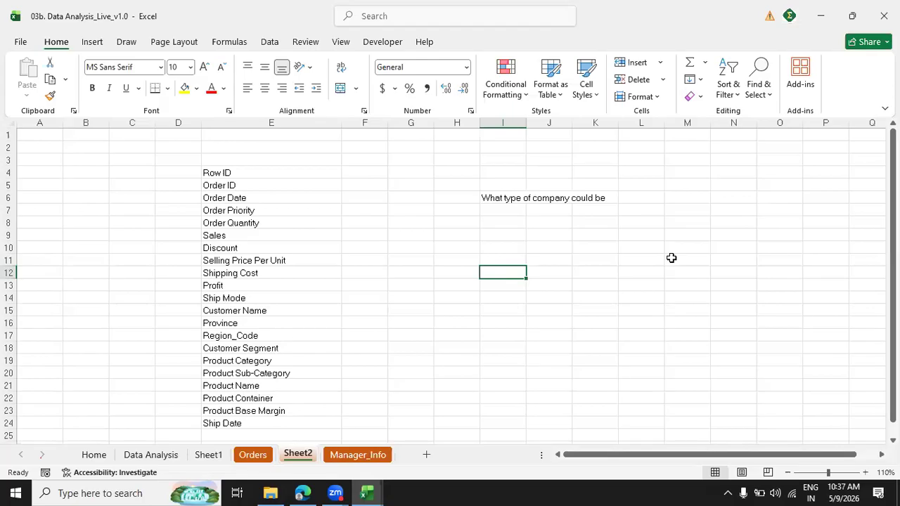
key("Up")
key("Up")
key("Up")
key("Up")
type("ecommerce")
key("Return")
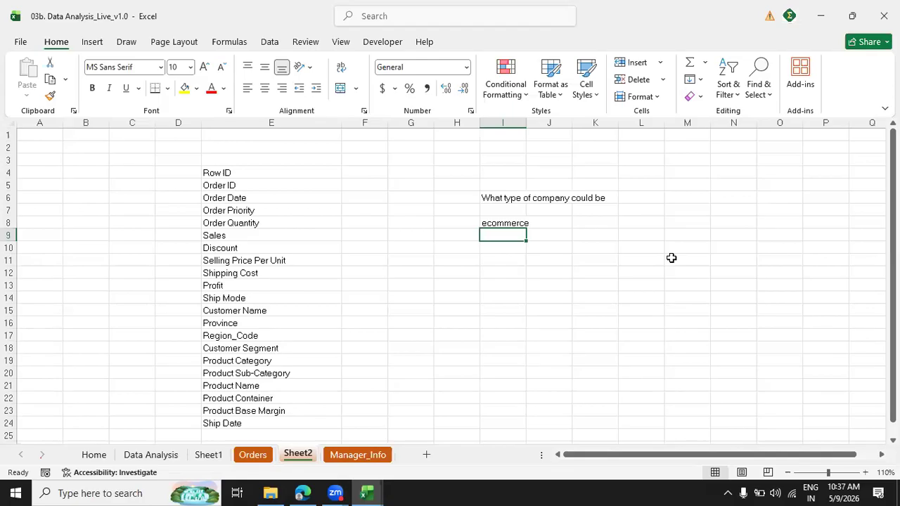
type("retail company")
key("Return")
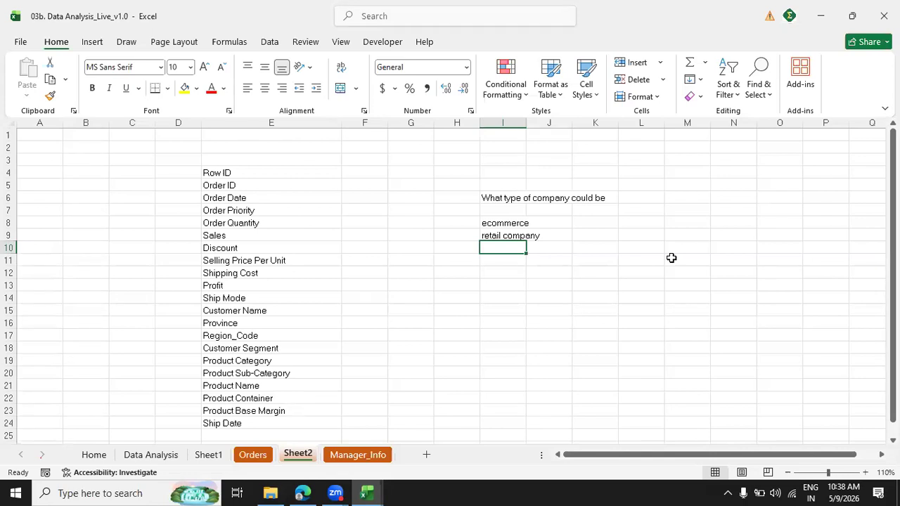
Enter the question "what would you like to see" in I12 and its first answer "Profit" in I14.
key("Down")
key("Down")
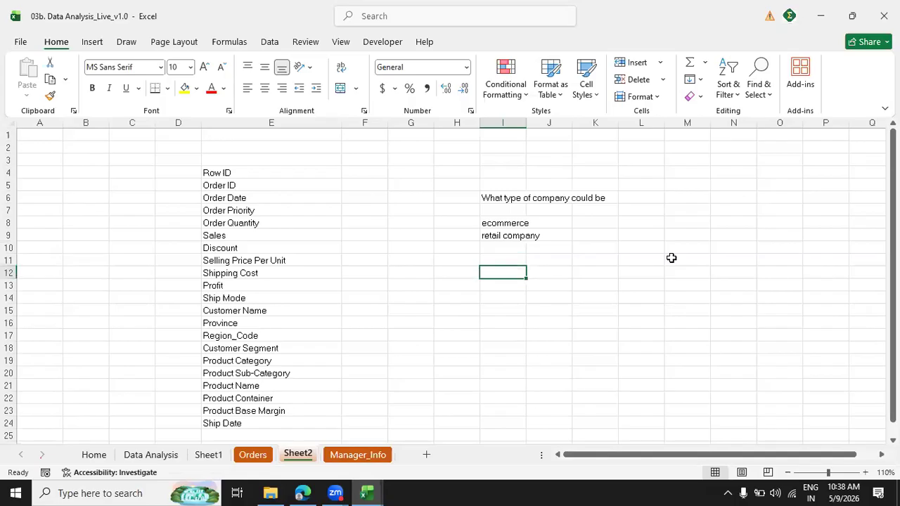
type("what would you like to see")
key("Down")
key("Down")
type("Profit")
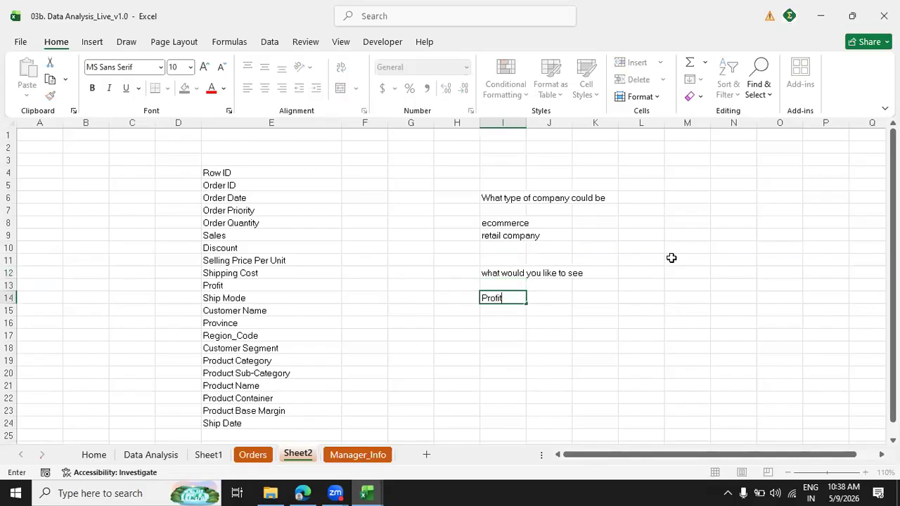
key("Return")
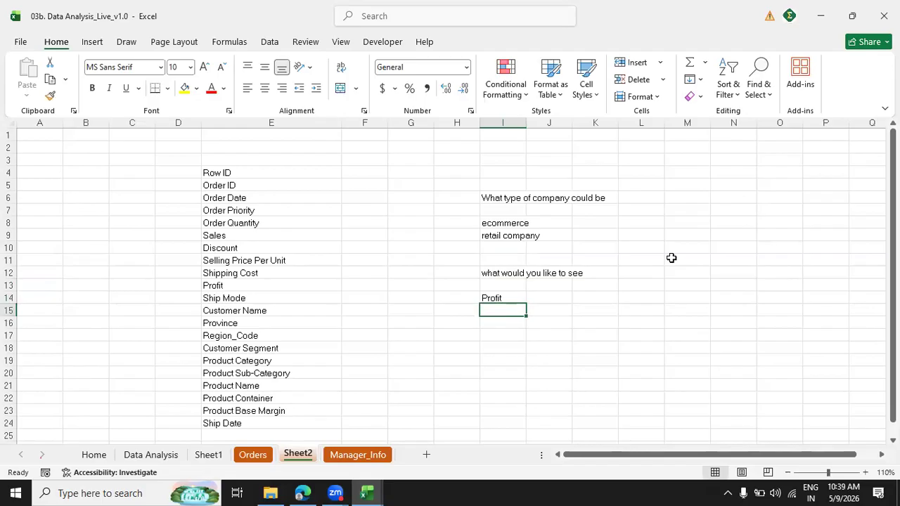
Add "how many orders are sold" in I15, directly below Profit.
type("how man")
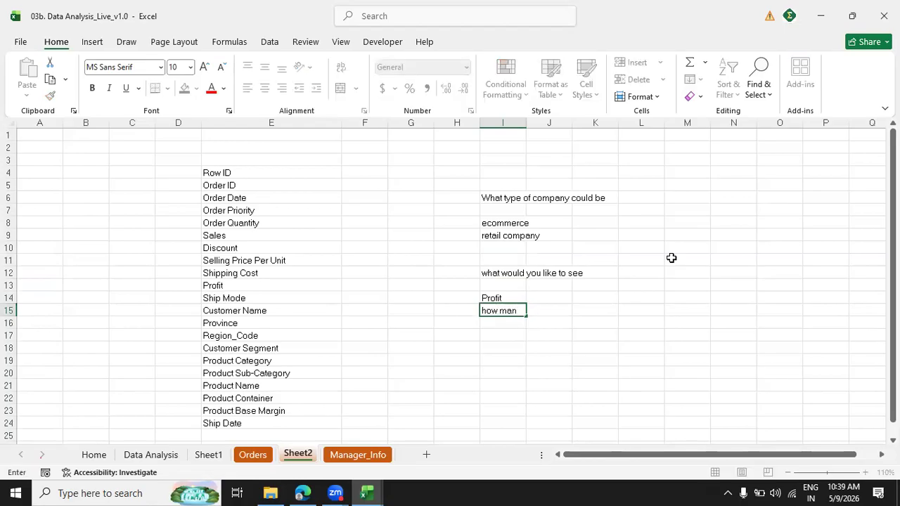
type("y orders are sold")
key("Return")
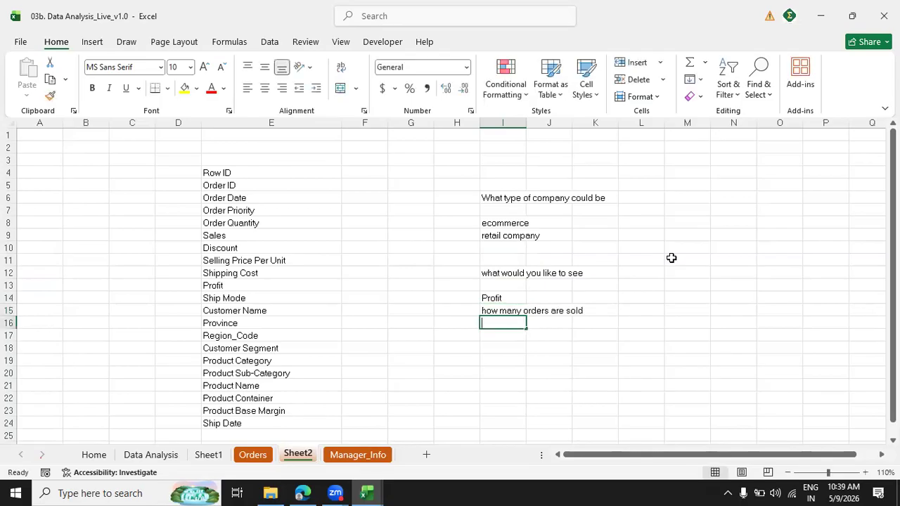
Add "discount, repeat customers" to the list of wanted insights in I16.
type("discount, repeat")
key("BackSpace")
type("t customers")
key("Return")
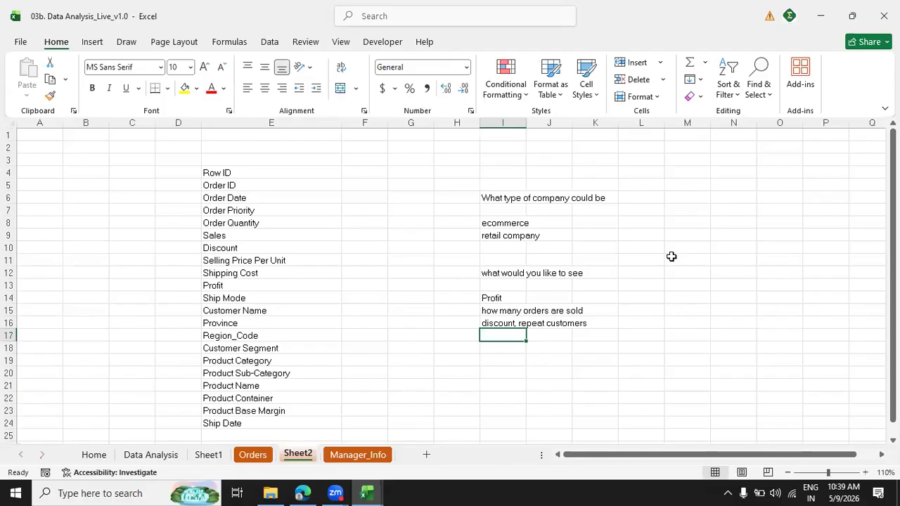
Add "product level performance" in I17 and "region level" in I18 to the list of insights.
type("product level performance")
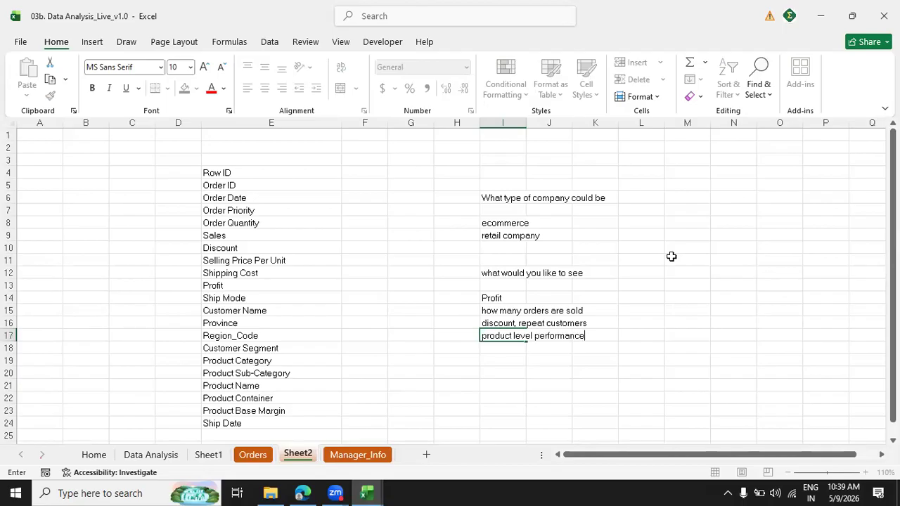
key("Return")
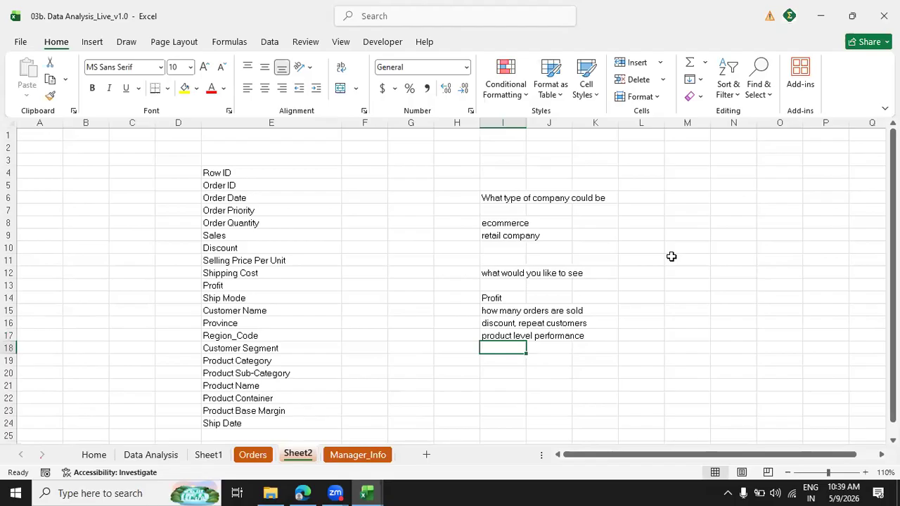
type("regio")
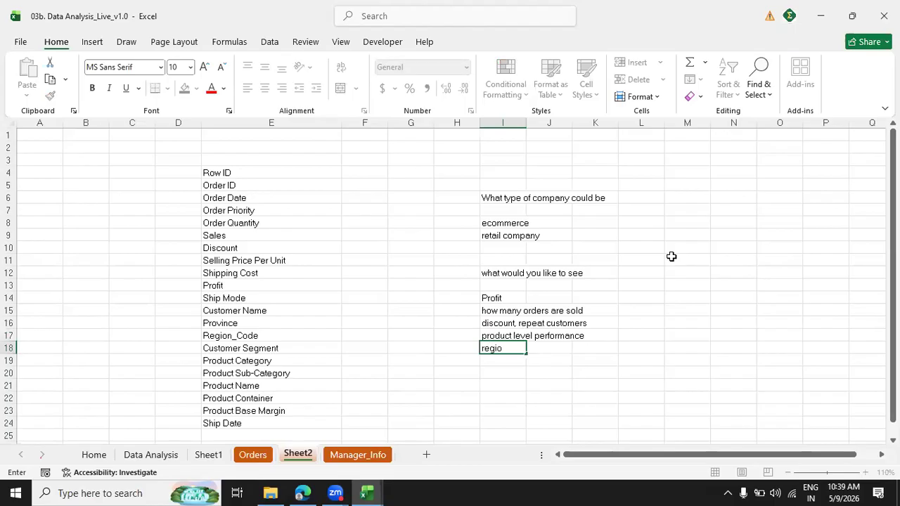
type("n level")
key("Return")
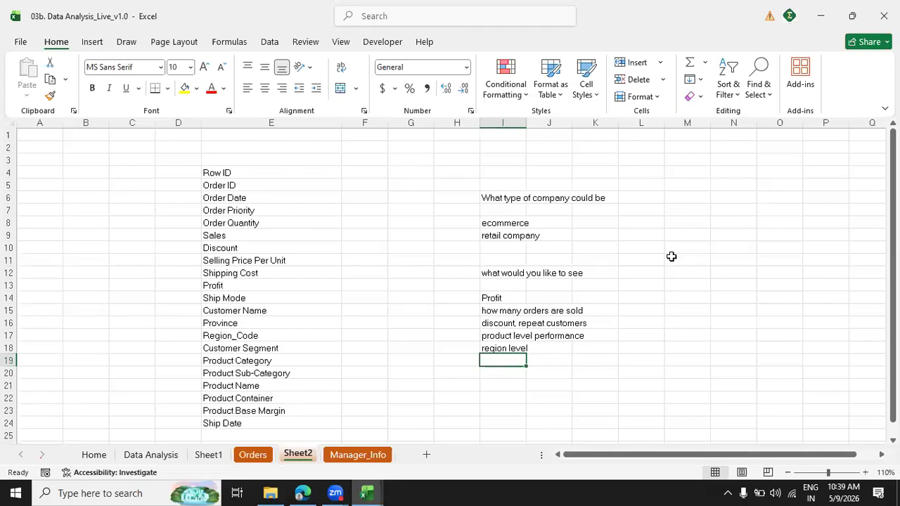
Add "sales by date" in I19, below the region level entry.
left_click(496, 345)
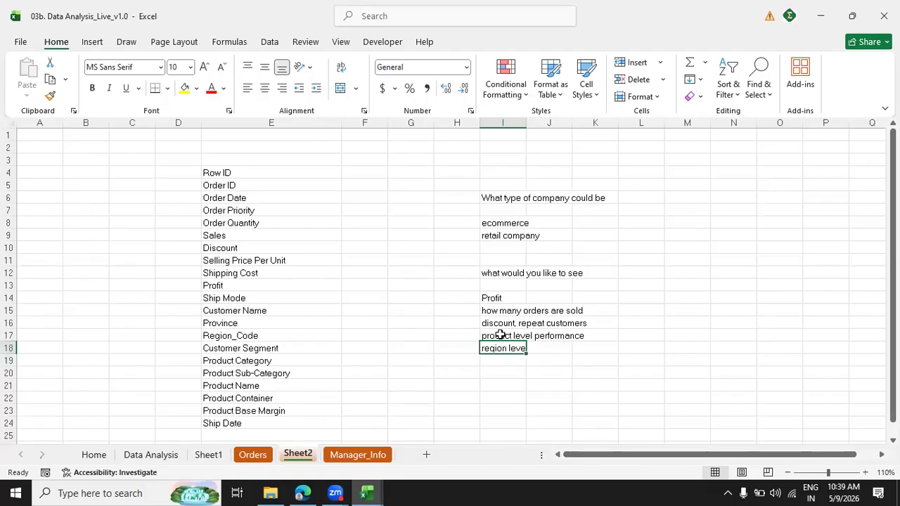
left_click(500, 336)
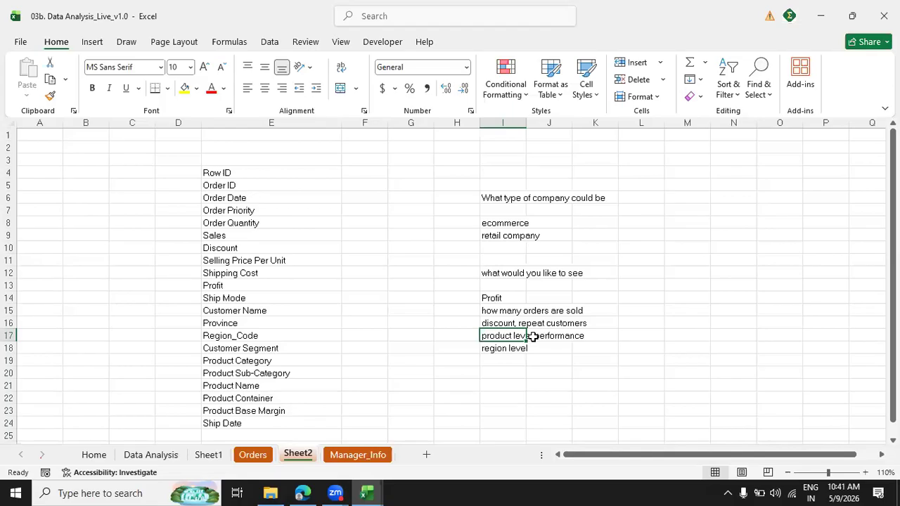
key("Down")
key("Down")
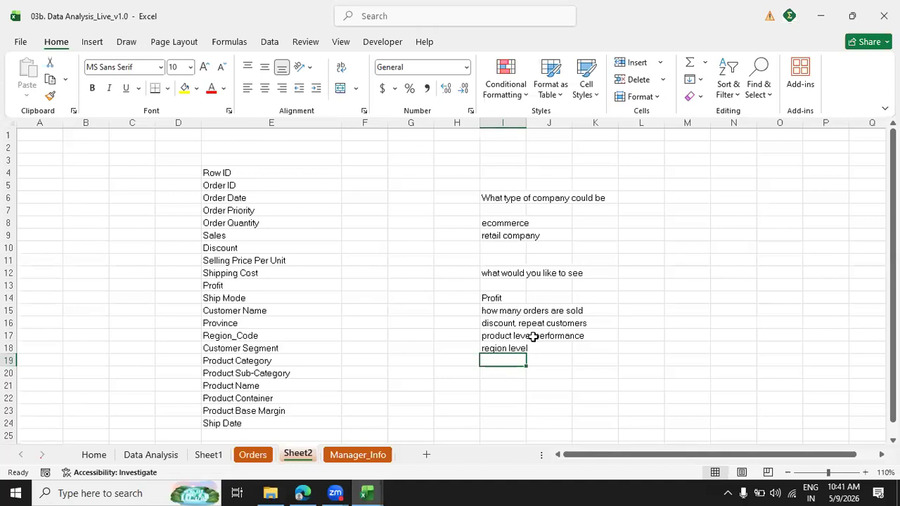
type("sales by date")
key("Return")
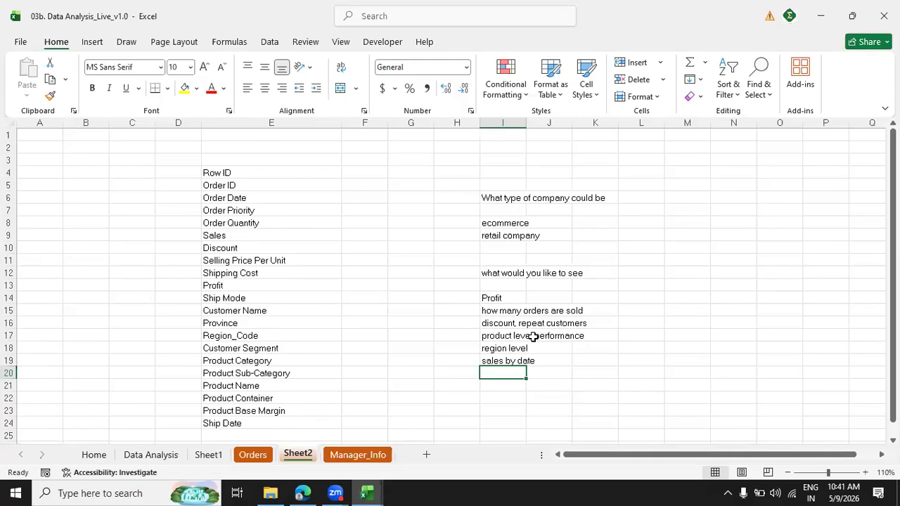
Add "avg order delivery cycle" to the list of insights in I20.
type("avg order delivery cycle")
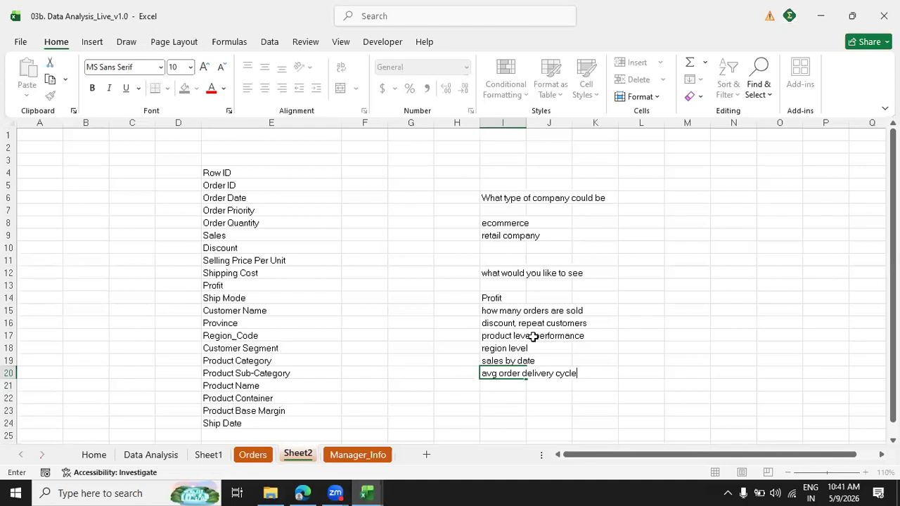
key("Return")
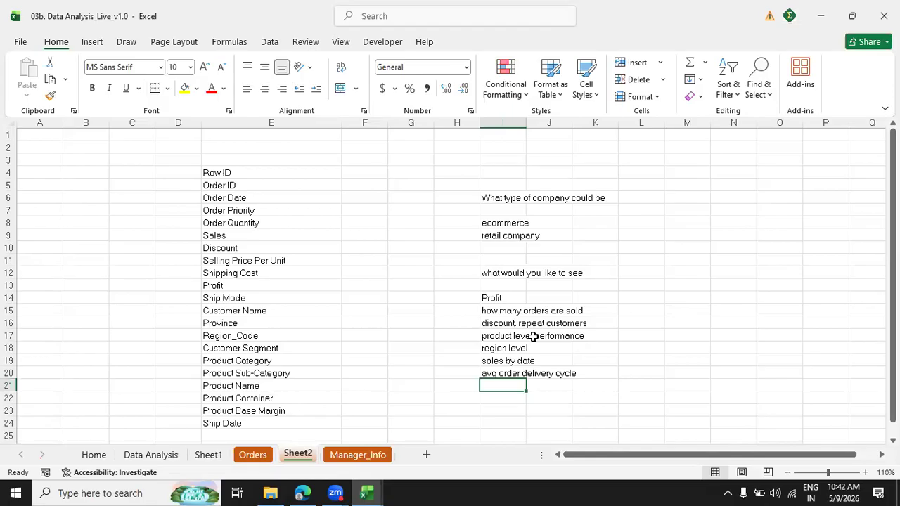
Add the time-based entries "monthly level" in I21 and "yearly level" in I22.
type("monthl")
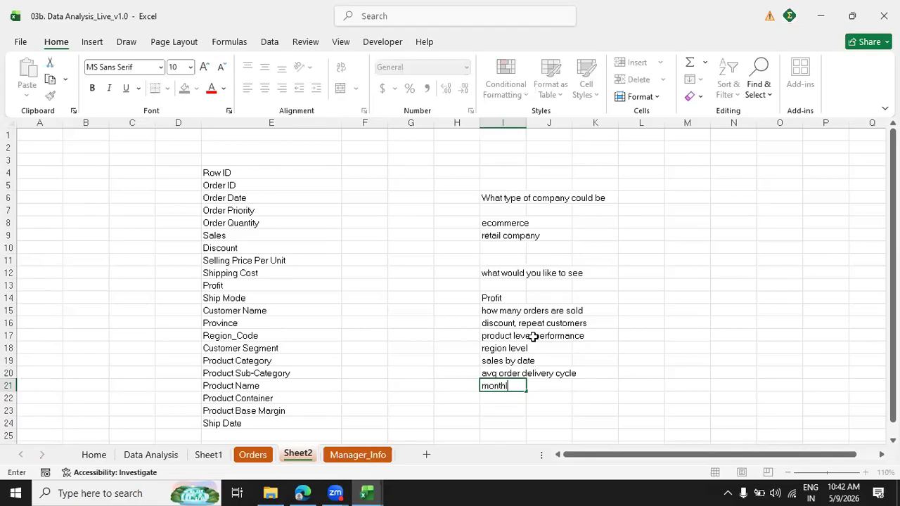
type("y level")
key("Return")
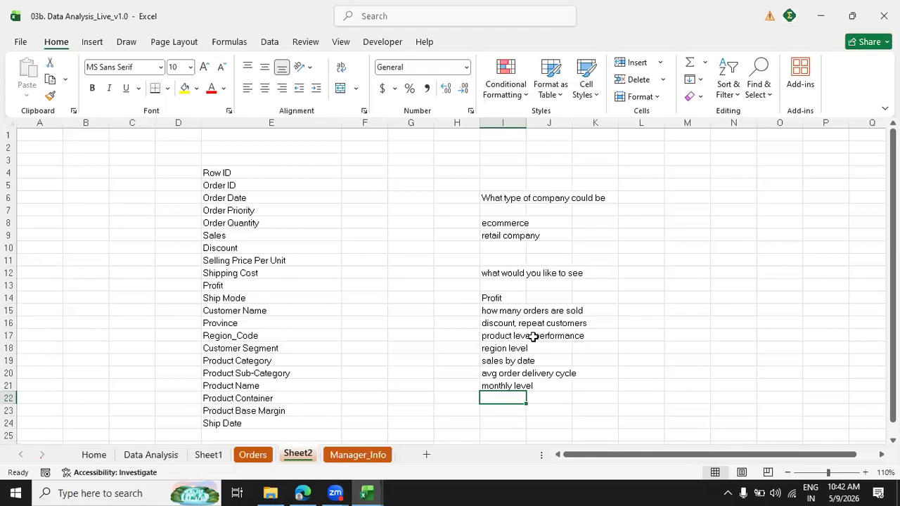
type("year l")
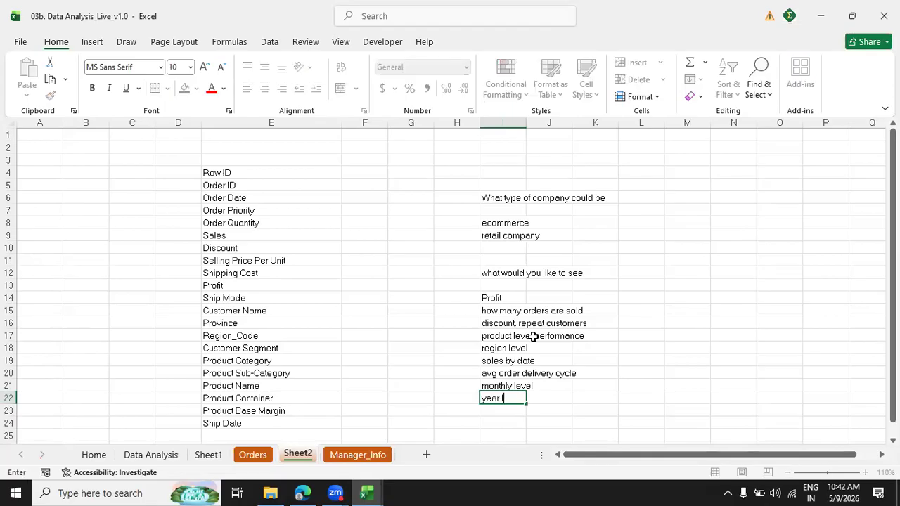
key("BackSpace")
key("BackSpace")
type("ly level")
key("Return")
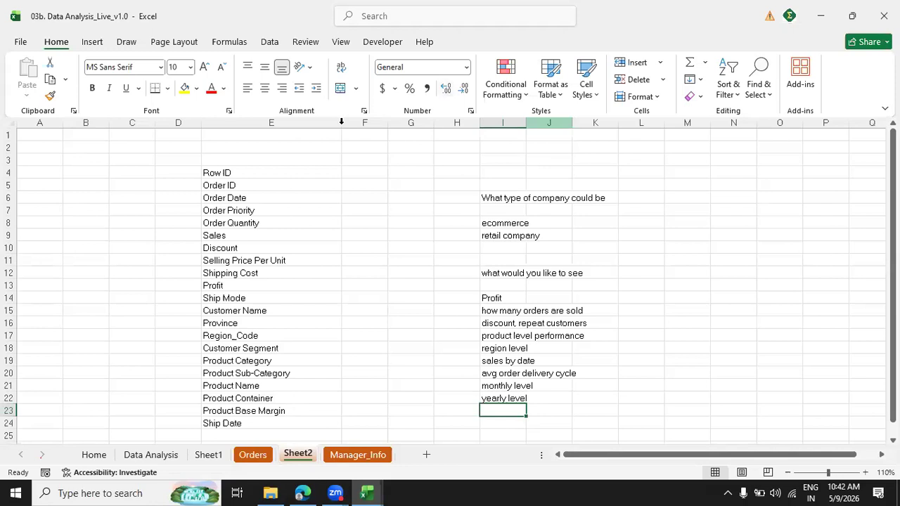
left_click(229, 170)
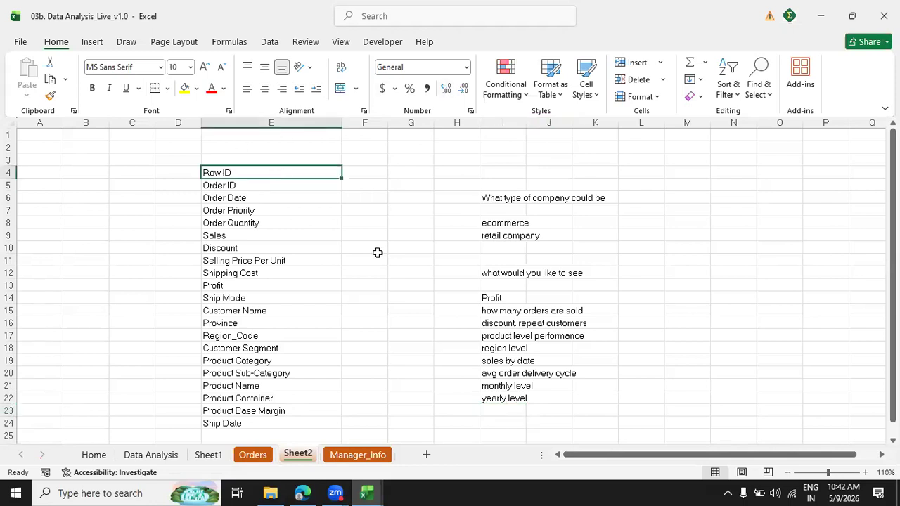
key("ctrl+shift+Down")
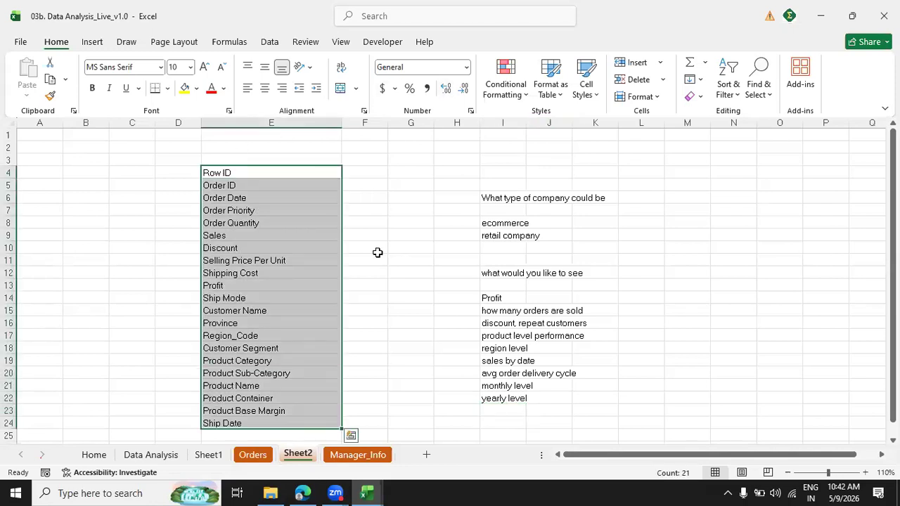
left_click(404, 424)
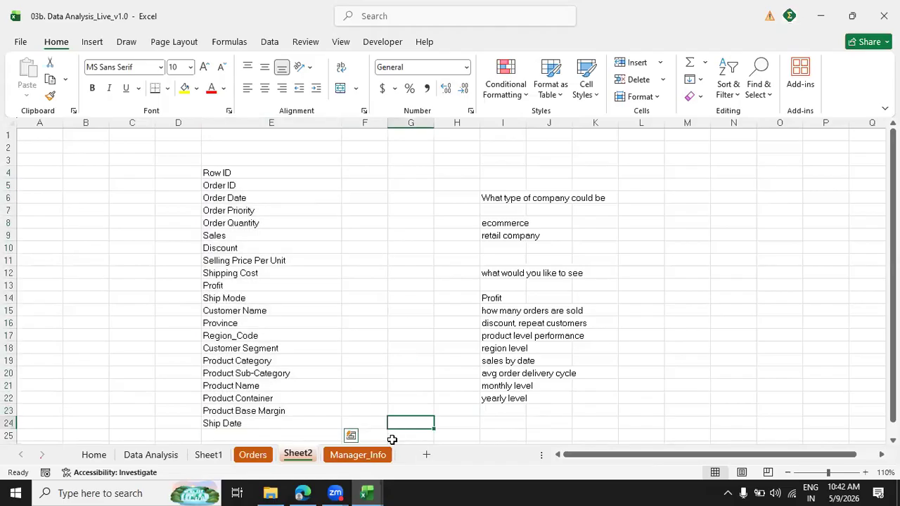
Copy the Region Code, Region and Manager headers from the Manager_Info sheet.
left_click(372, 456)
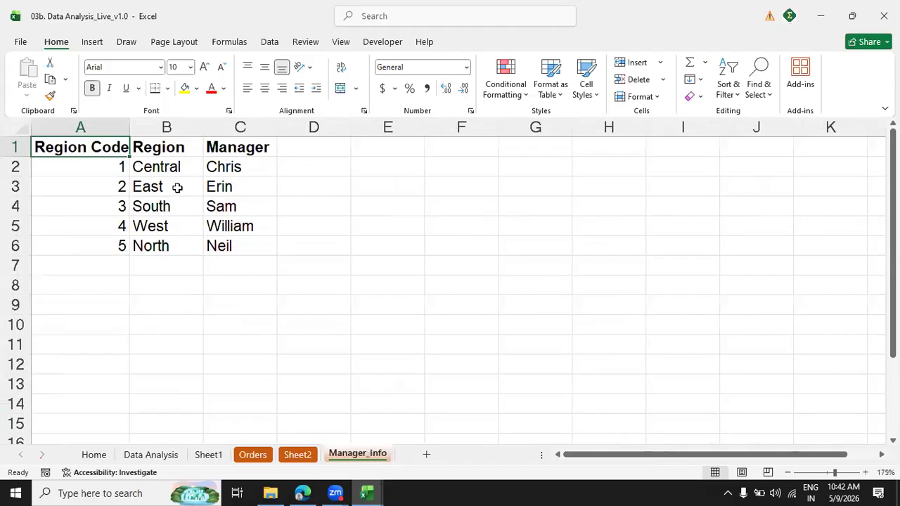
left_click_drag(100, 147, 219, 151)
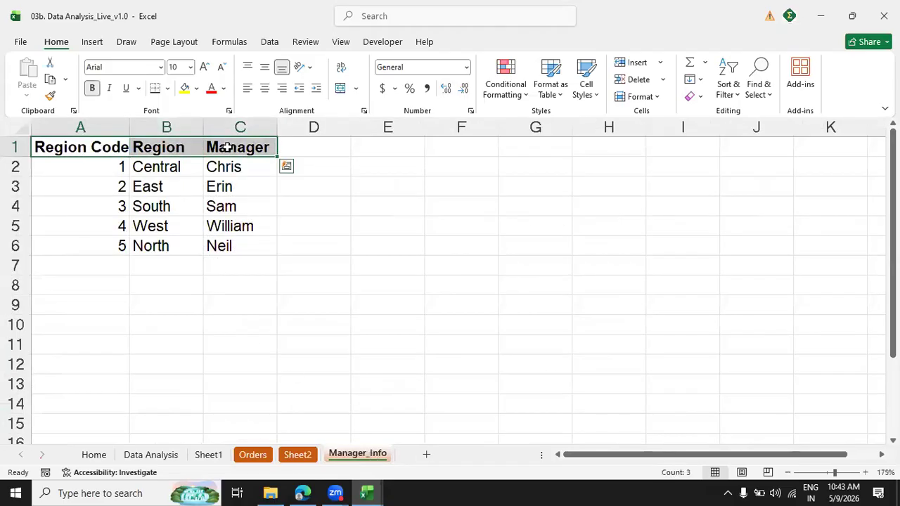
key("ctrl+c")
Paste the copied headers into Sheet2 as transposed values starting at B4, and widen column B to fit them.
left_click(298, 456)
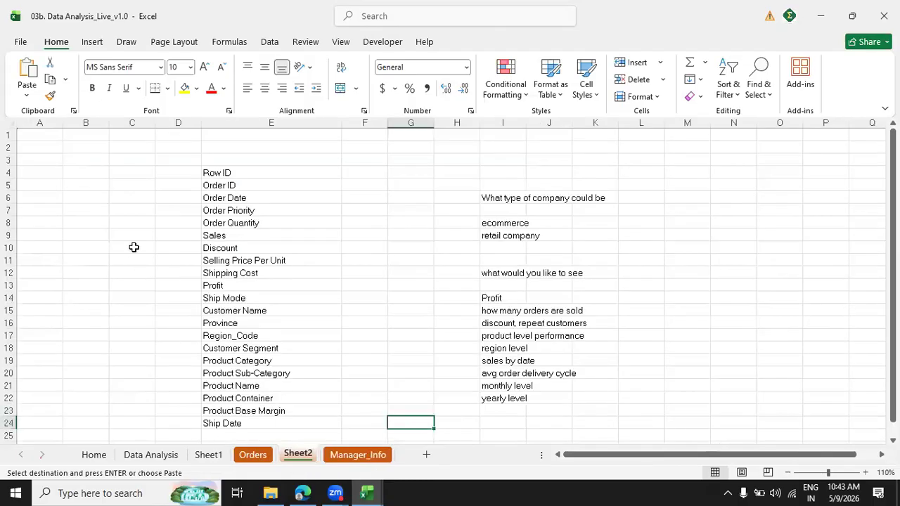
left_click(93, 175)
key("ctrl+alt+v")
key("e")
key("v")
key("Return")
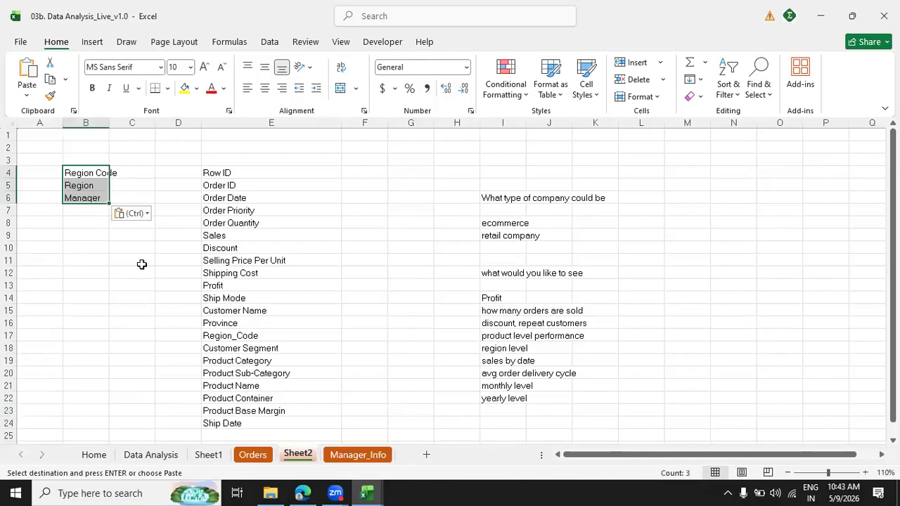
left_click_drag(113, 121, 143, 120)
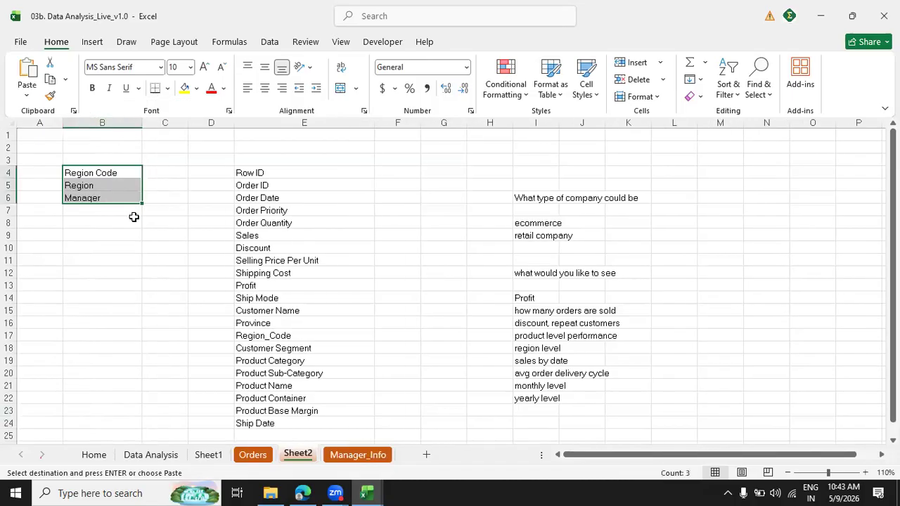
left_click(134, 218)
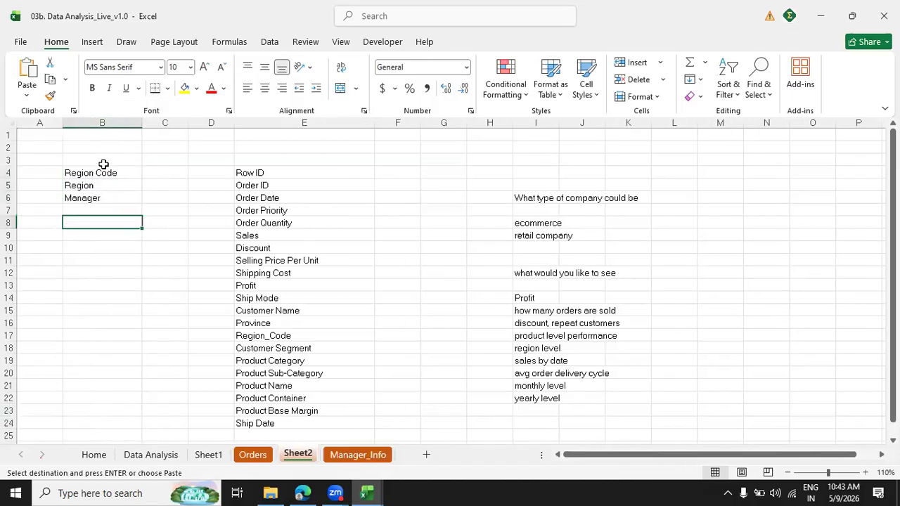
Review the Manager_Info and Orders field names listed in columns B and E of Sheet2.
left_click_drag(103, 164, 103, 209)
left_click_drag(242, 173, 260, 424)
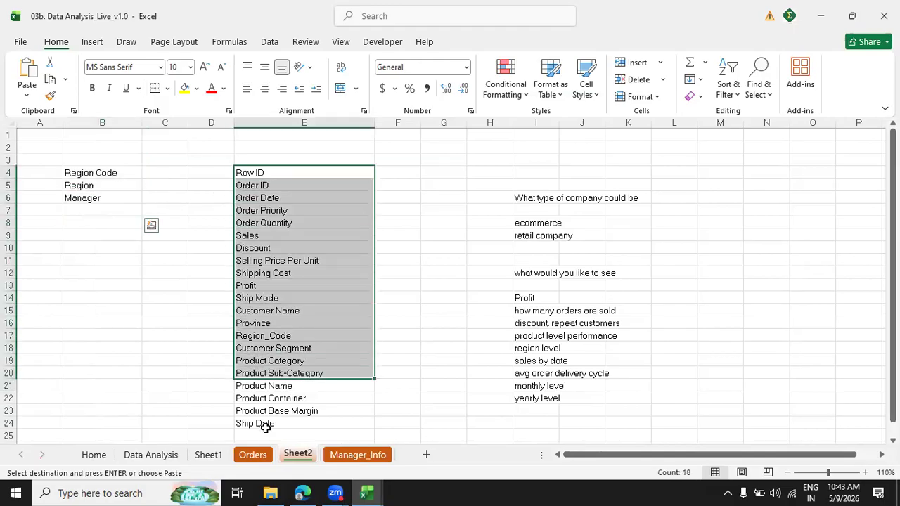
left_click(122, 307)
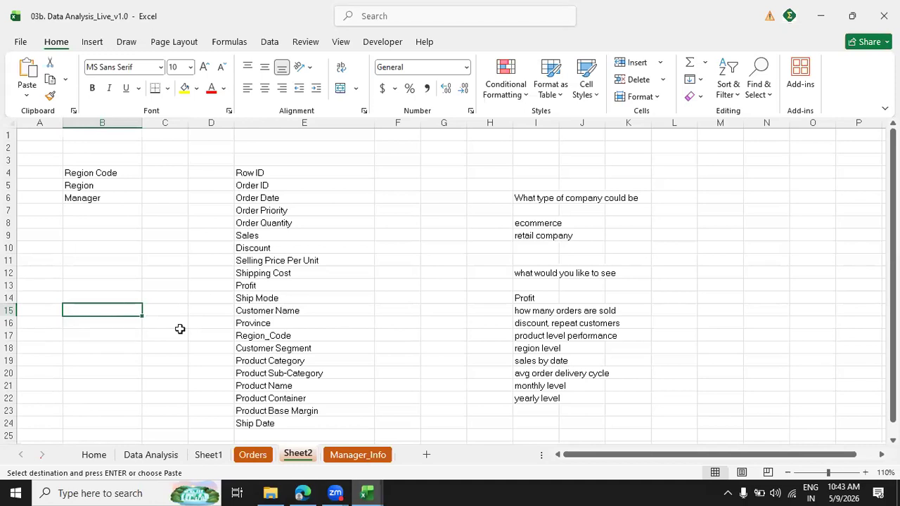
Examine the Orders sheet's columns from Ship Mode through Ship Date to see how the listed fields are filled.
left_click(254, 455)
left_click(191, 184)
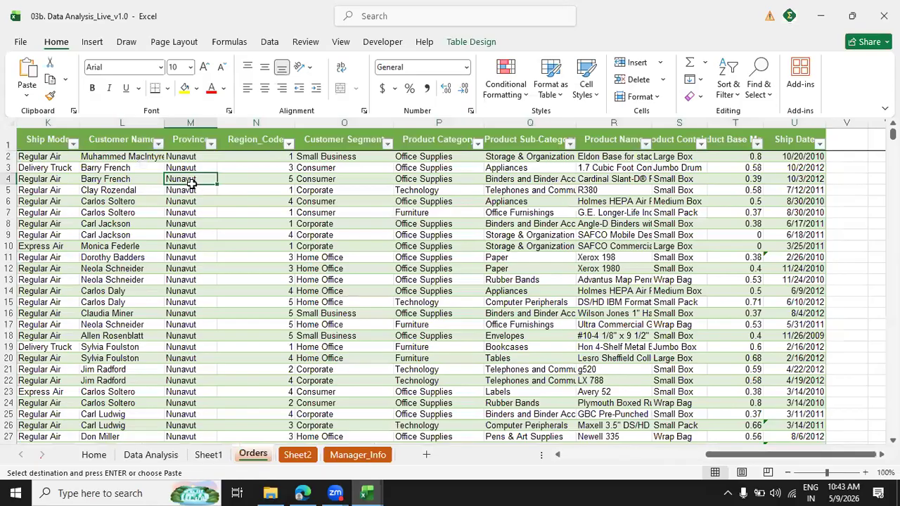
key("Left")
key("Left")
key("Left")
key("Left")
key("Up")
key("Right")
key("Right")
key("Right")
key("Right")
key("Right")
key("Right")
key("Right")
key("Right")
key("Right")
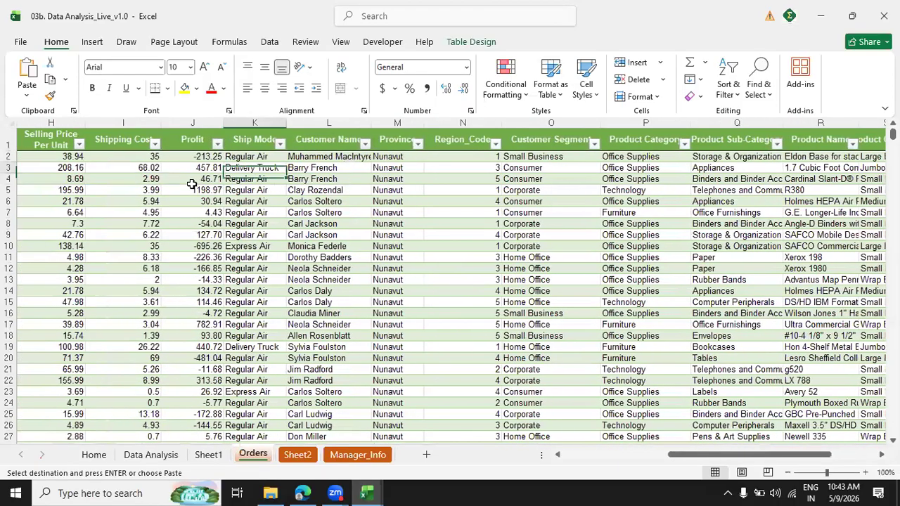
key("Right")
key("Right")
key("Right")
key("Right")
key("Right")
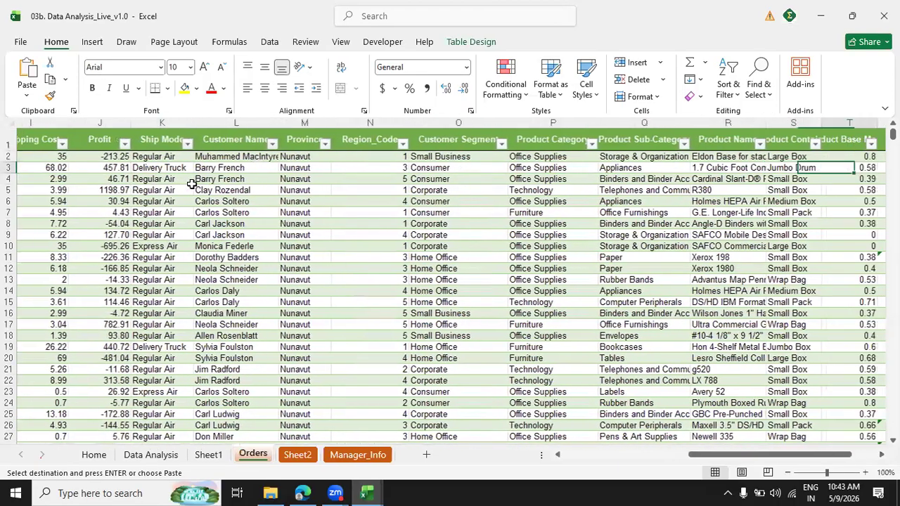
Examine the Region Code, Region and Manager values on Manager_Info, and return to the field lists on Sheet2.
left_click(354, 455)
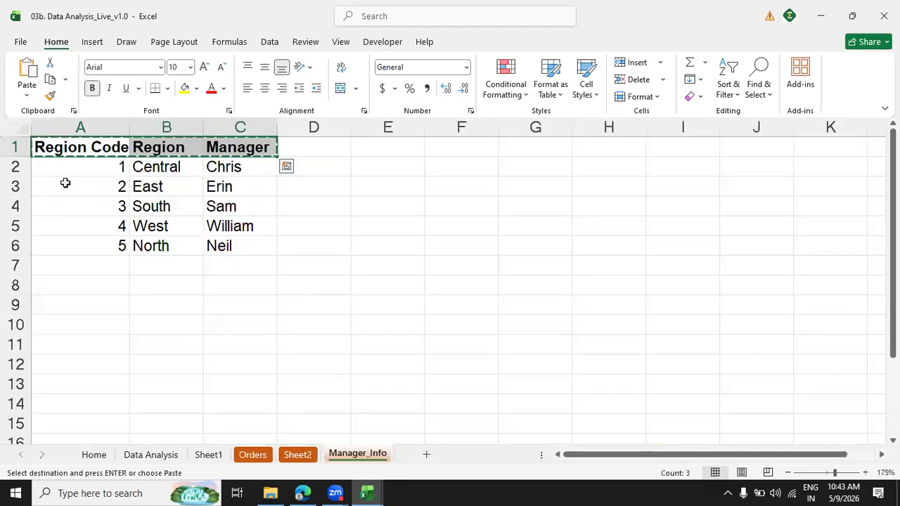
left_click_drag(66, 187, 75, 249)
left_click_drag(159, 181, 159, 246)
left_click_drag(225, 166, 239, 247)
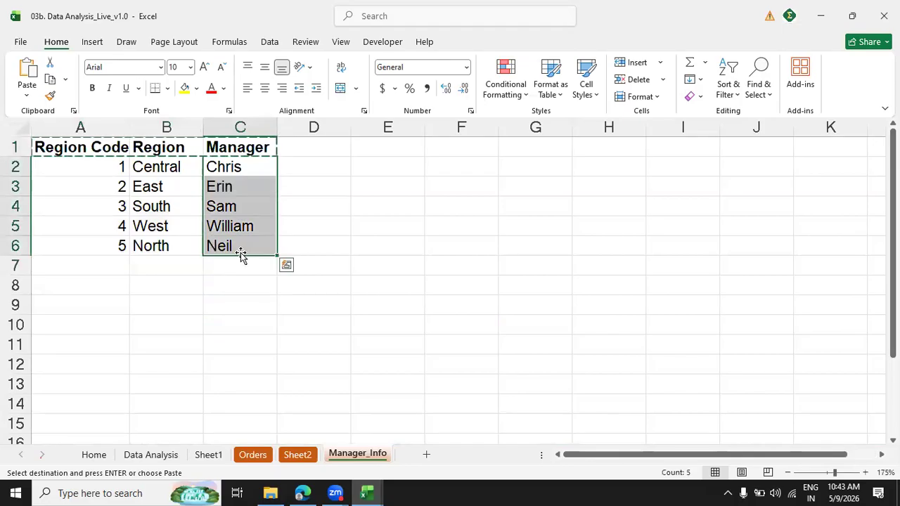
left_click(294, 464)
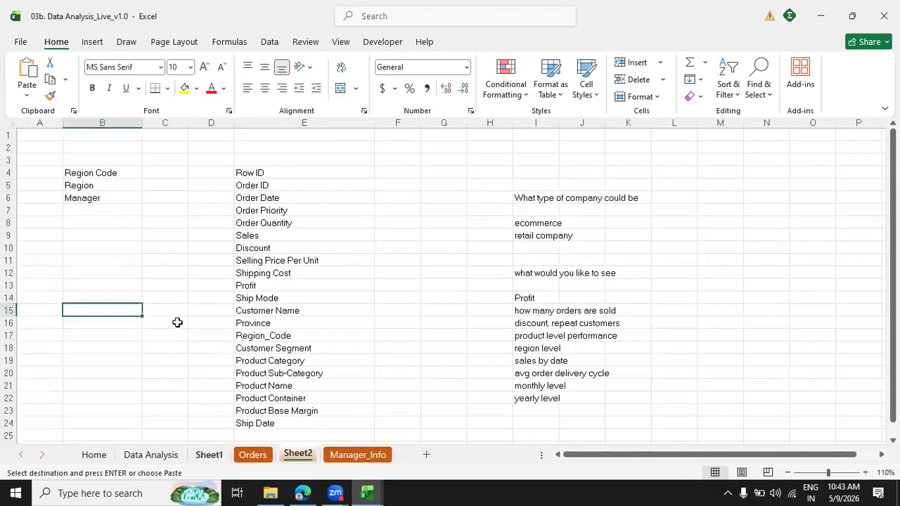
left_click(144, 239)
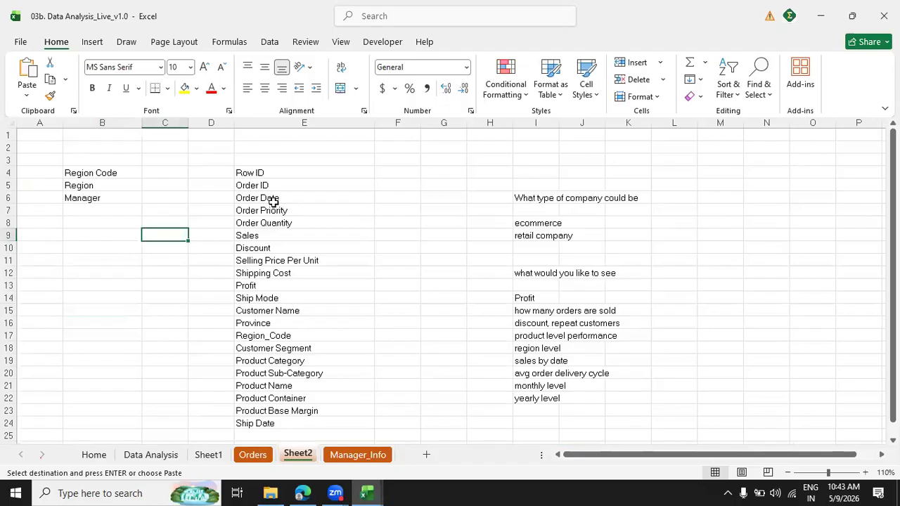
left_click(424, 86)
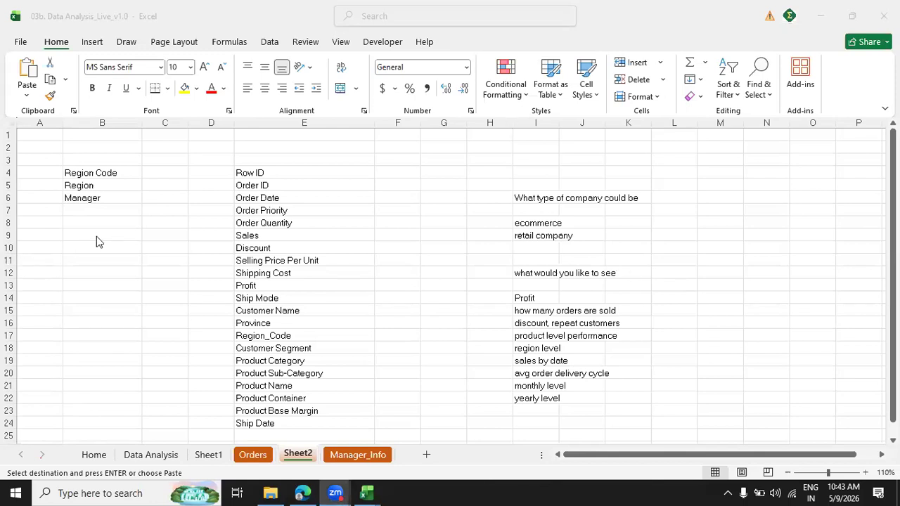
left_click(123, 197)
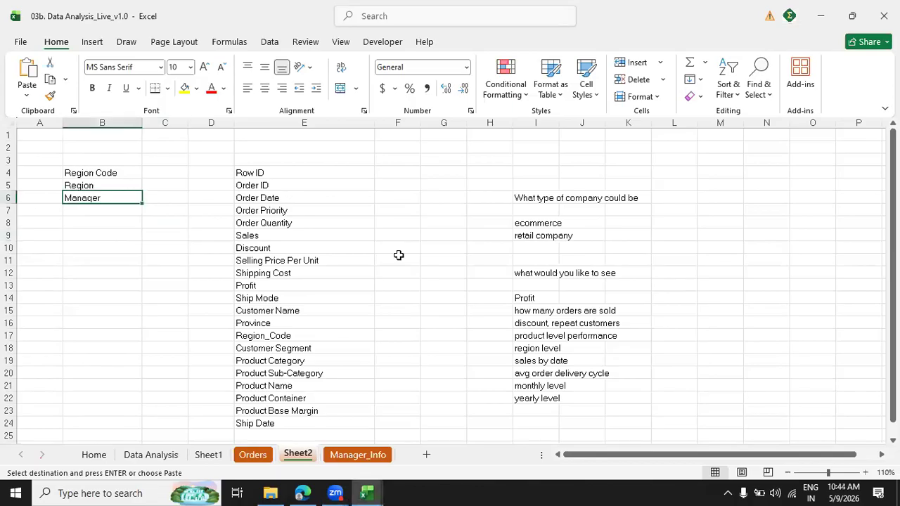
Clear the pending copy selection on Manager_Info and examine the regions and the manager assigned to each.
left_click(357, 455)
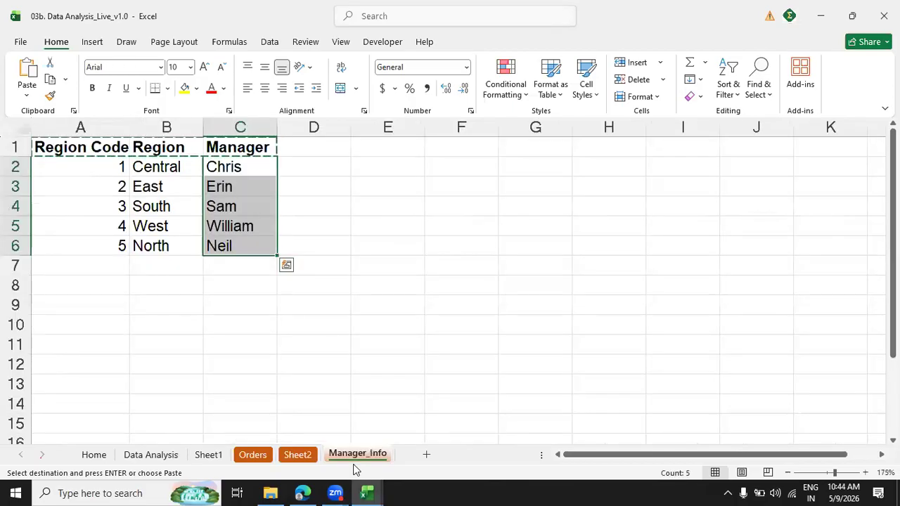
left_click(323, 335)
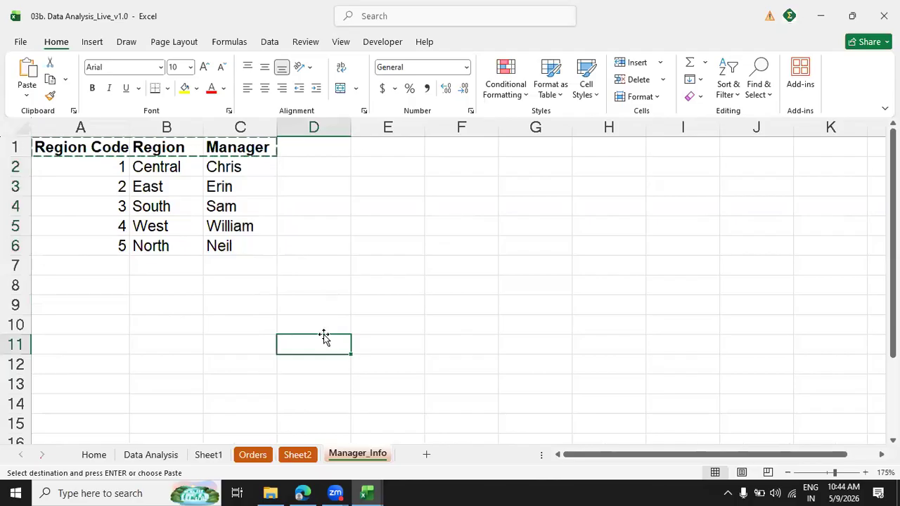
key("Escape")
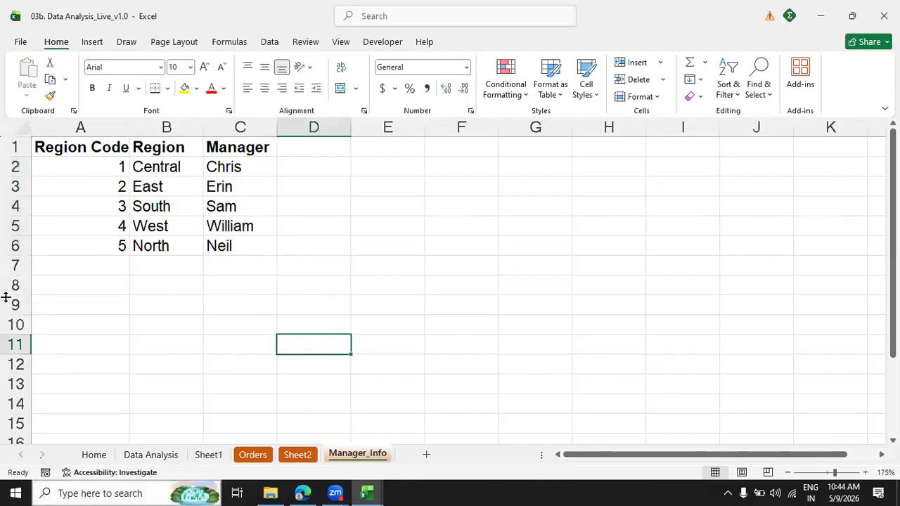
left_click_drag(112, 146, 221, 260)
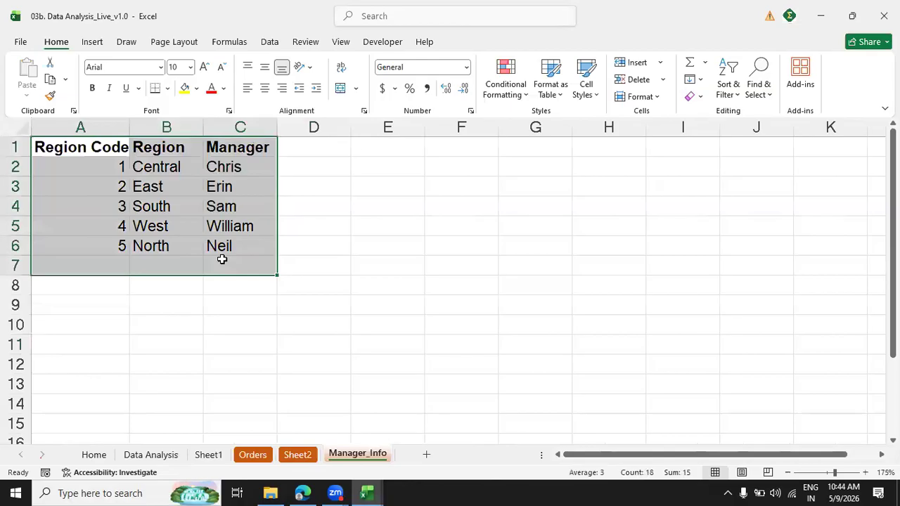
double_click(221, 260)
left_click(176, 334)
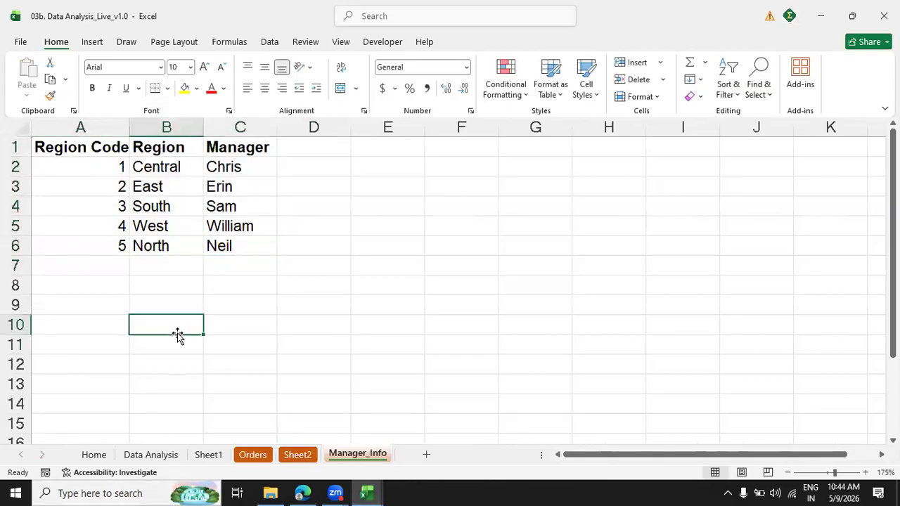
left_click_drag(150, 167, 173, 256)
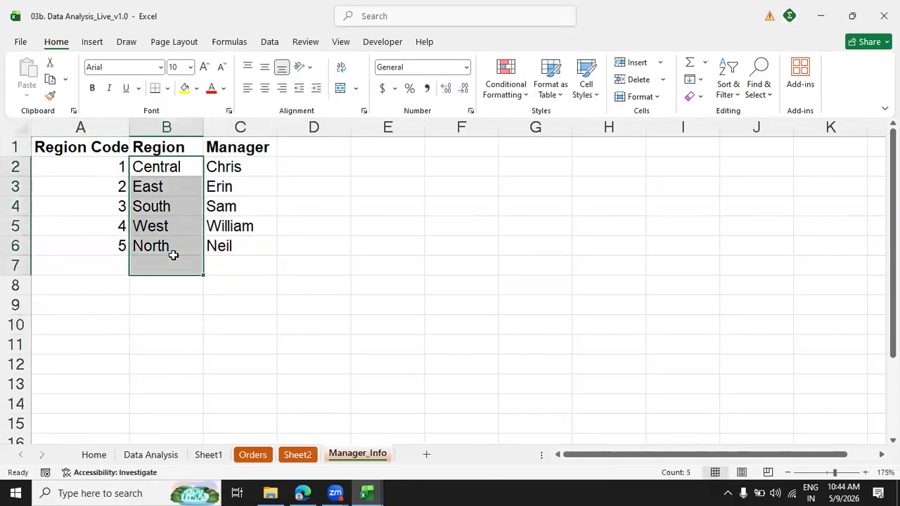
left_click(173, 255)
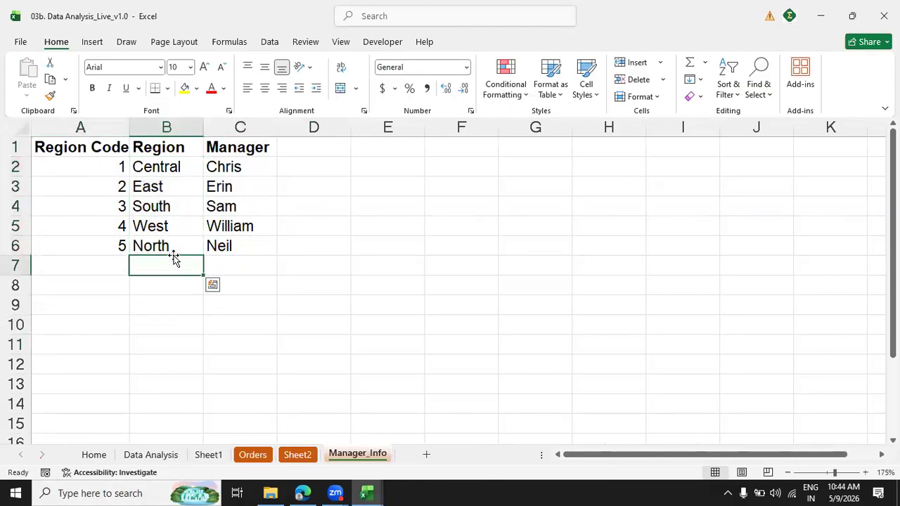
left_click(249, 173)
left_click(252, 248, "shift")
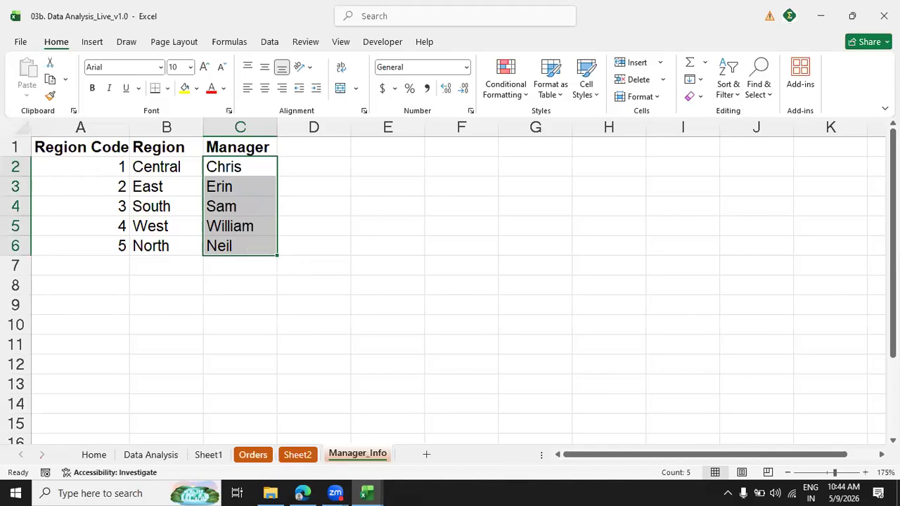
Check the Orders data against its field list on Sheet2, reviewing the fields from Order Date down to Ship Date.
left_click(253, 455)
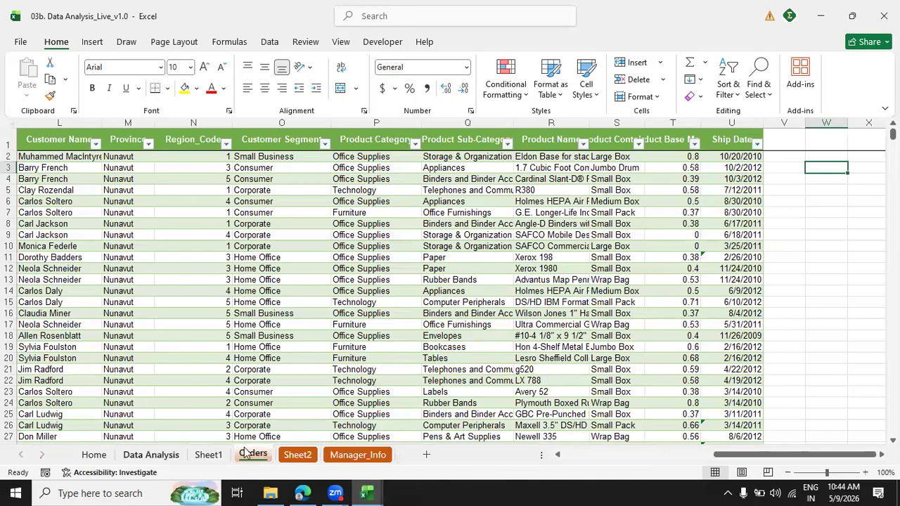
left_click(325, 457)
left_click(298, 457)
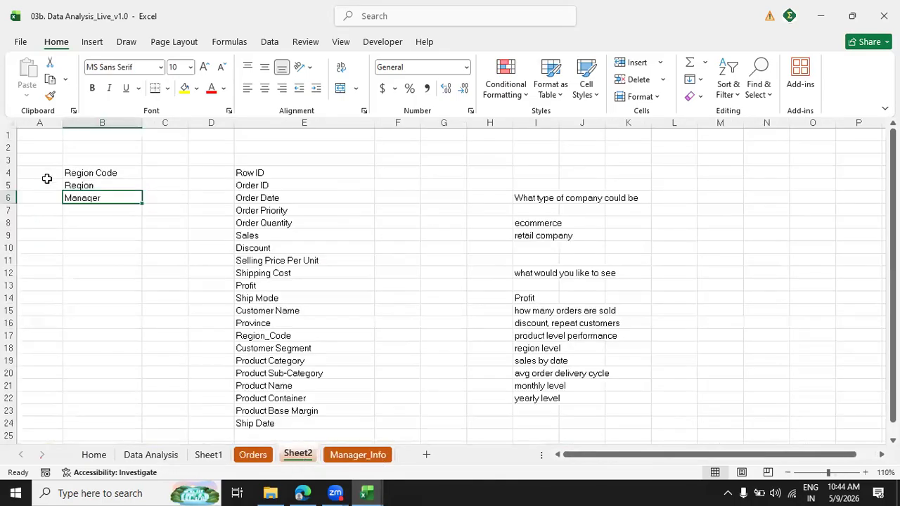
left_click(282, 198)
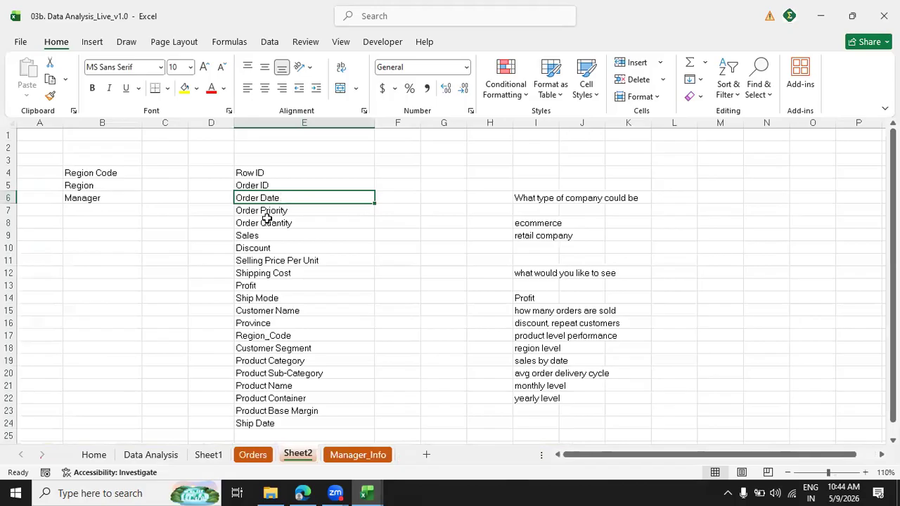
left_click_drag(260, 211, 360, 410)
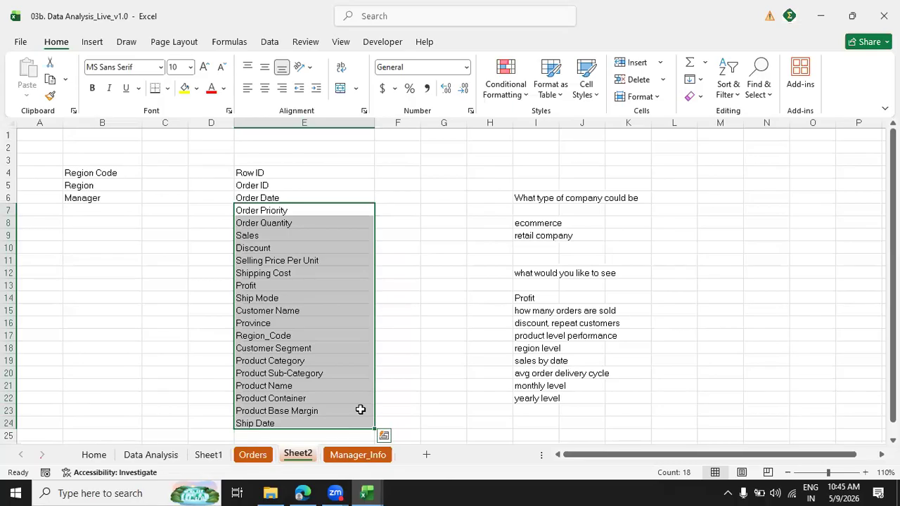
left_click(309, 196)
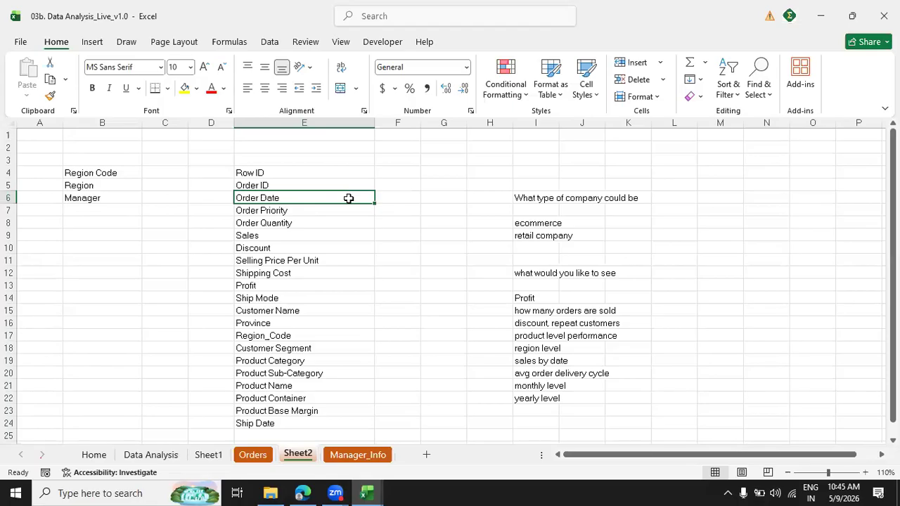
left_click(404, 198)
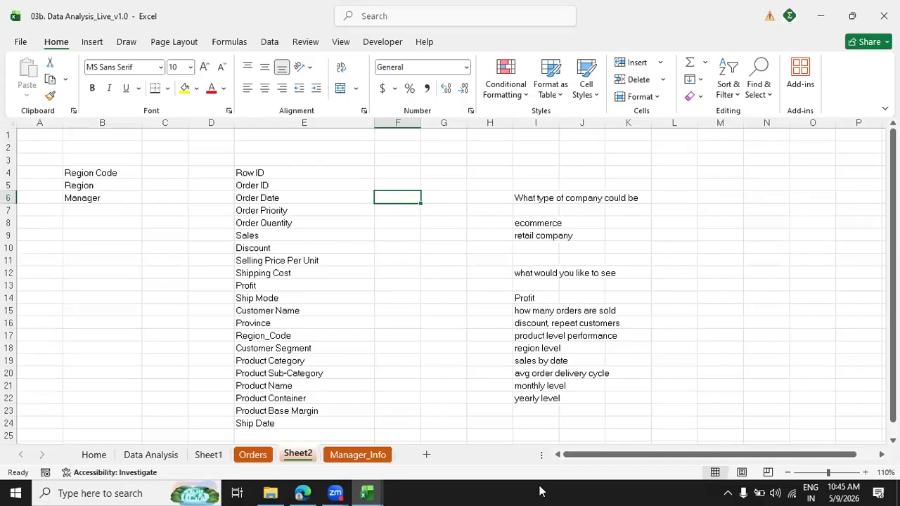
Open the 02. Formulas workbook from the course folder in File Explorer and examine its Date & Time formula examples.
left_click(270, 492)
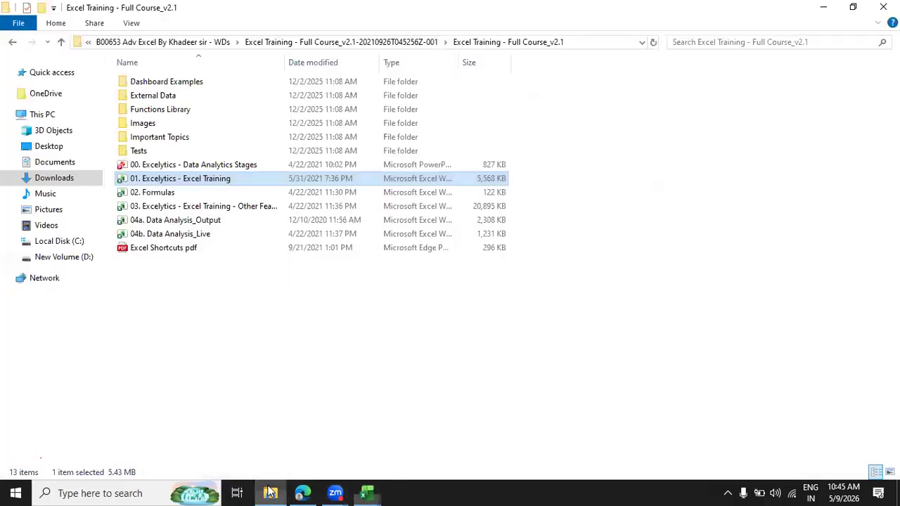
left_click(239, 194)
double_click(239, 194)
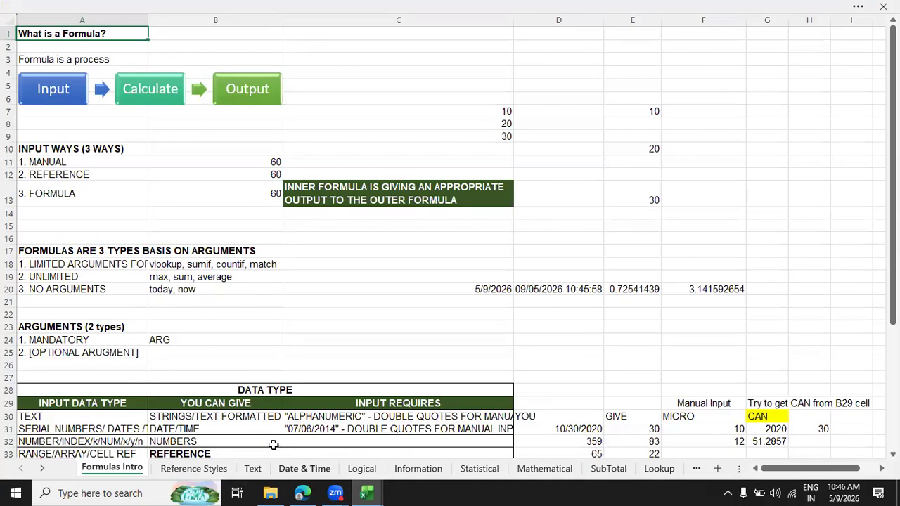
left_click(300, 469)
scroll(853, 267, "down", 2)
scroll(450, 239, "down", 6)
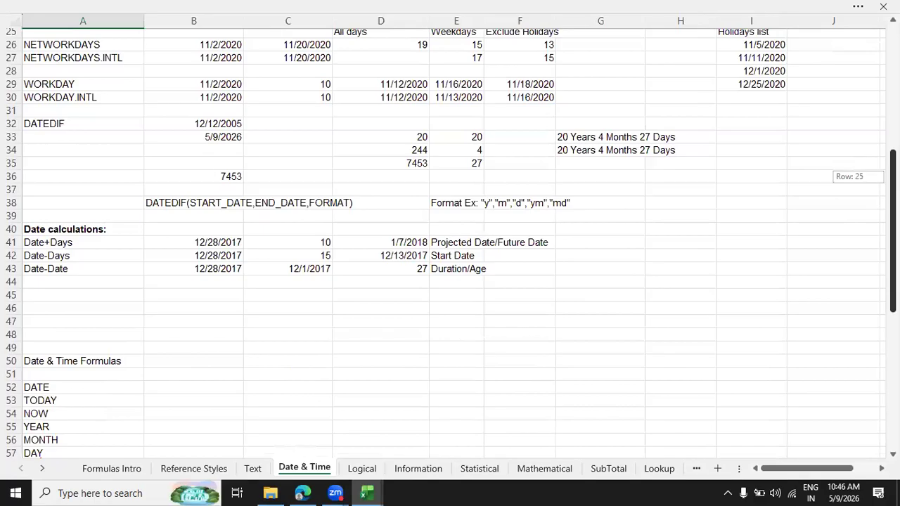
scroll(876, 184, "up", 4)
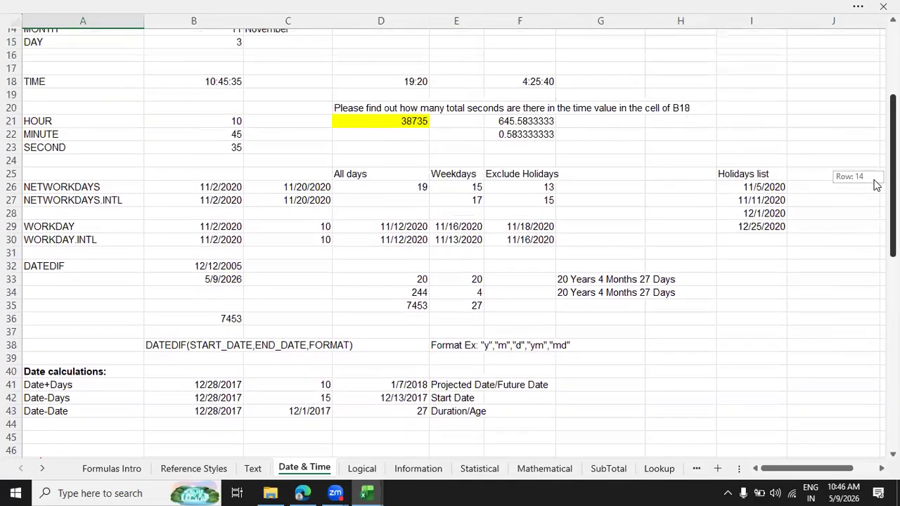
left_click_drag(876, 184, 876, 183)
scroll(273, 475, "down", 1)
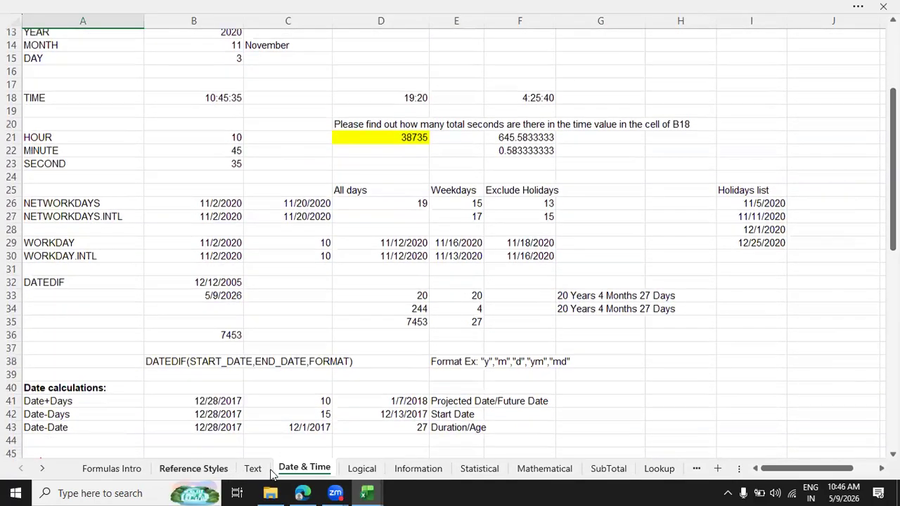
Examine the examples on the Text formulas sheet and close the Formulas workbook.
left_click(254, 468)
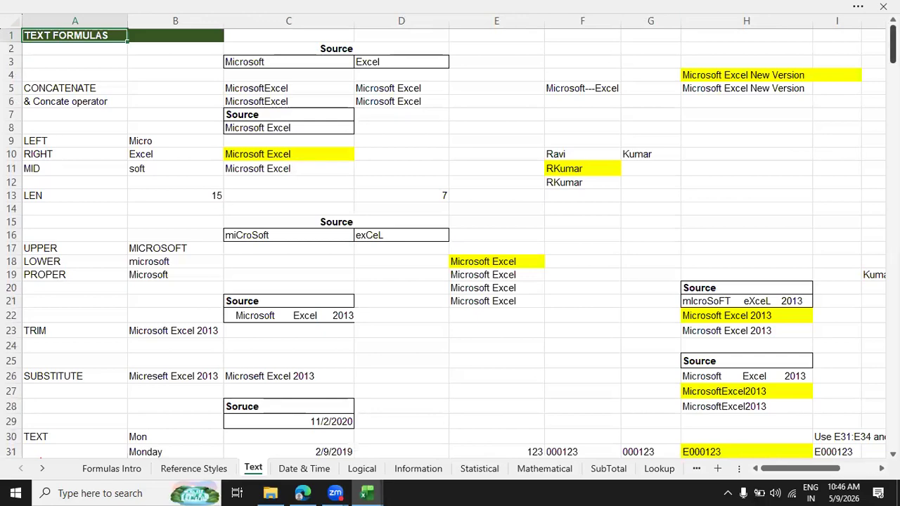
left_click_drag(891, 42, 867, 128)
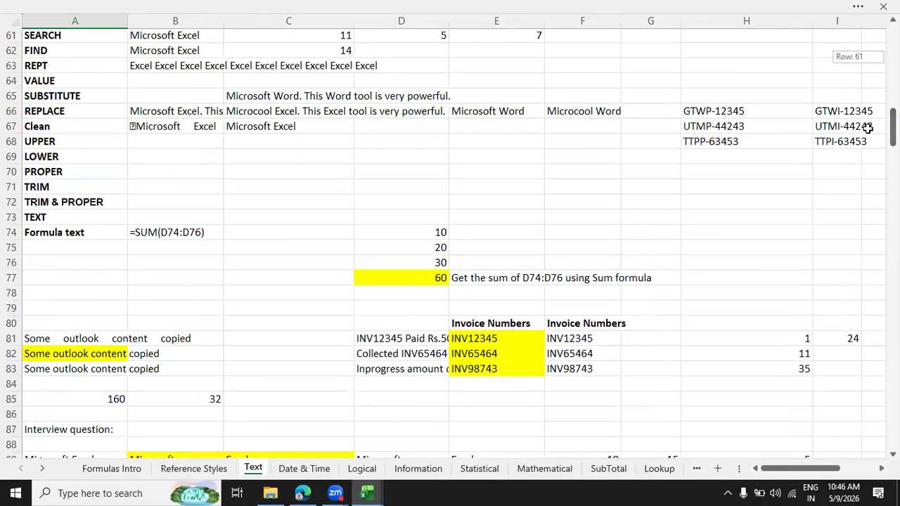
left_click(868, 128)
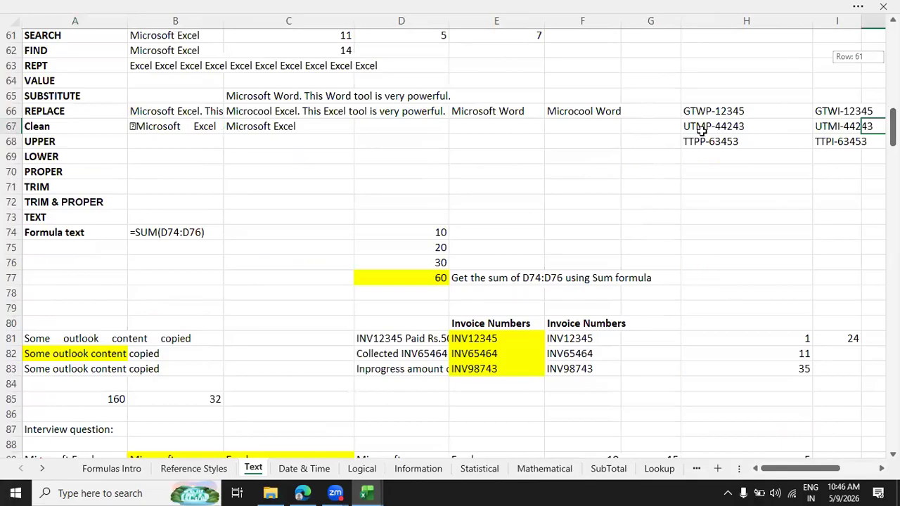
left_click(881, 10)
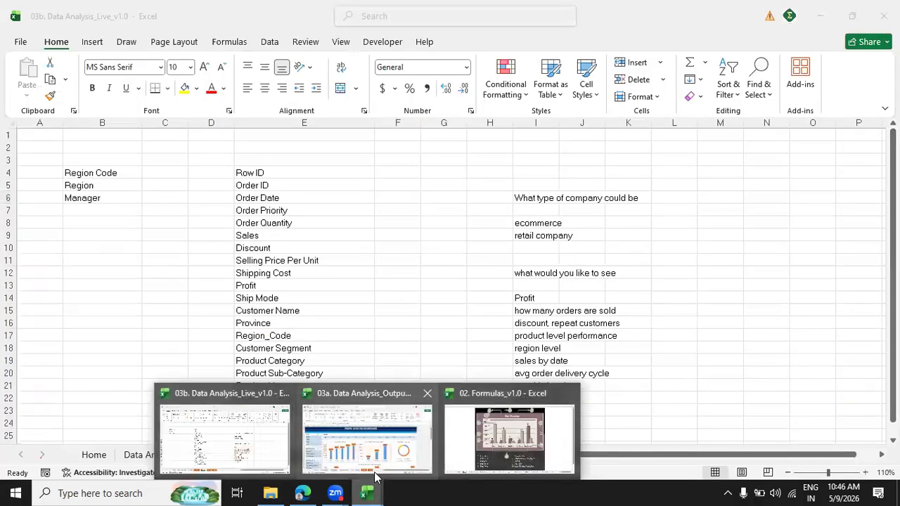
Switch to File Explorer and open the 02. Formulas_v1.0 workbook from Desktop > B00751 > Excel Training - Full Package_v2.2.
left_click(273, 492)
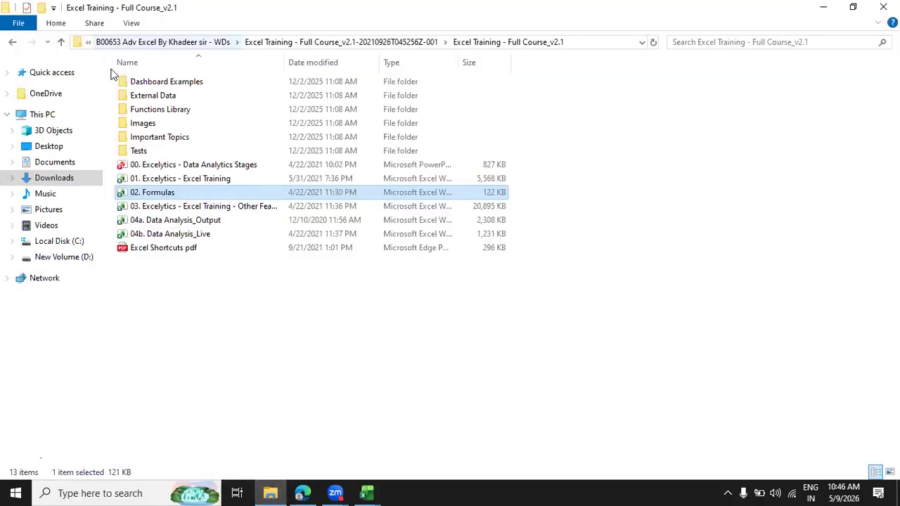
left_click(89, 42)
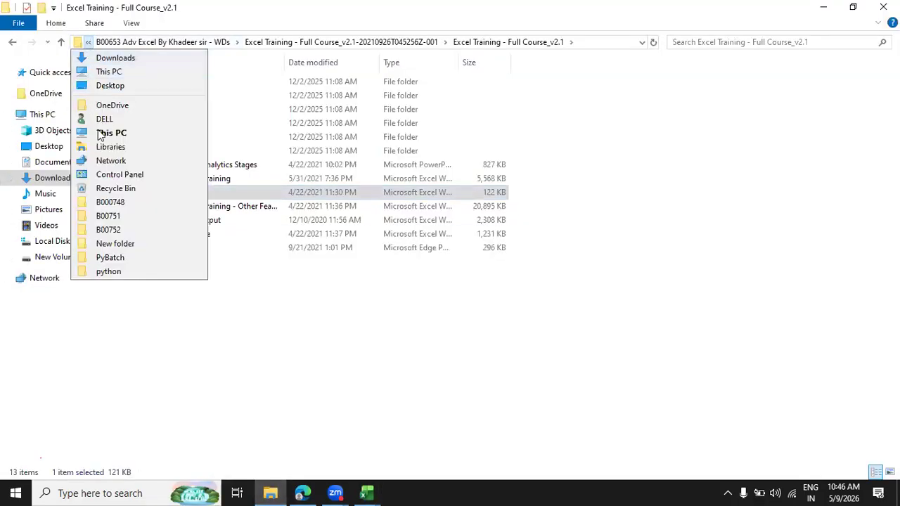
left_click(44, 178)
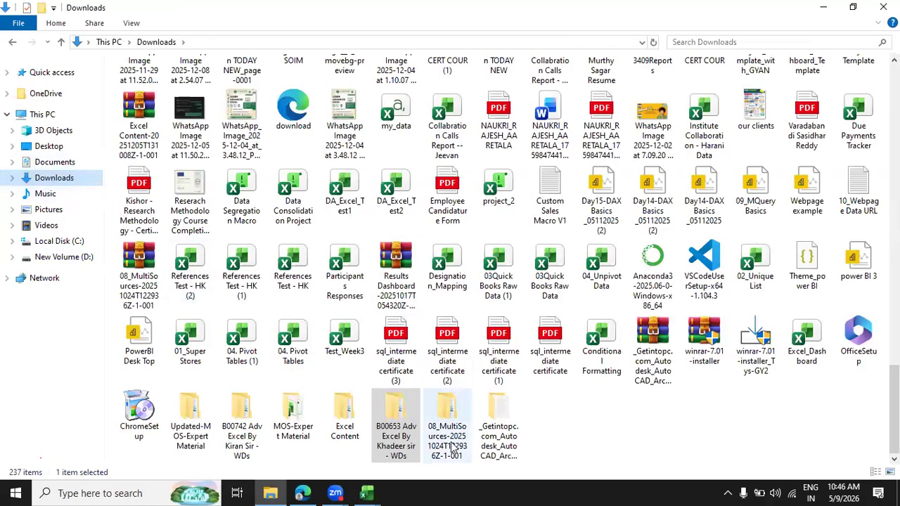
left_click_drag(894, 406, 70, 171)
left_click(56, 148)
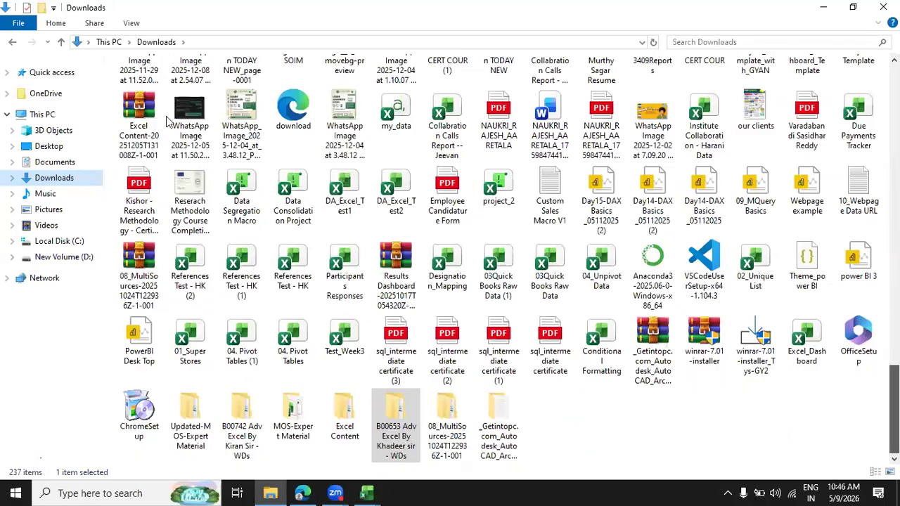
double_click(155, 93)
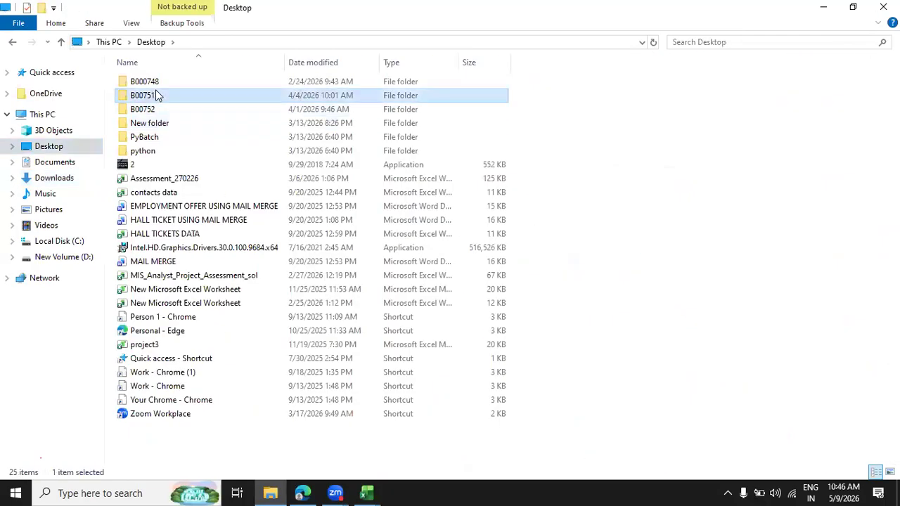
double_click(161, 82)
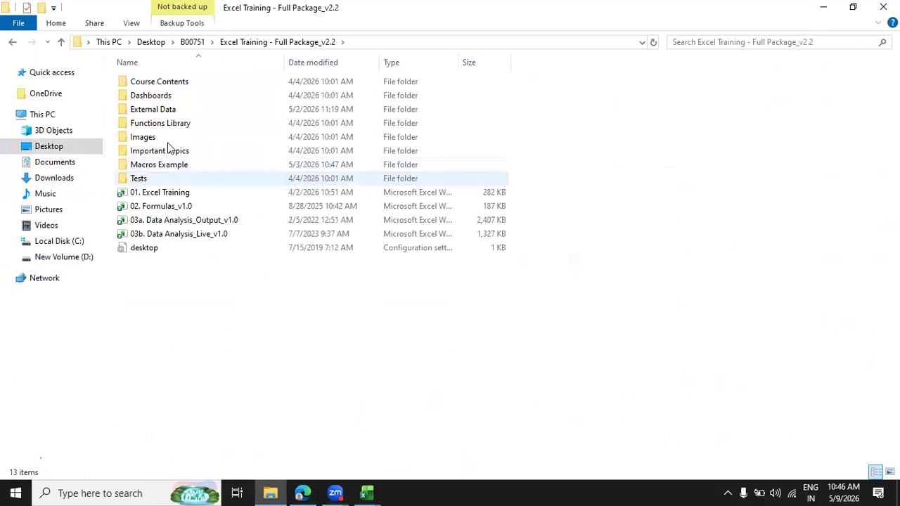
double_click(153, 210)
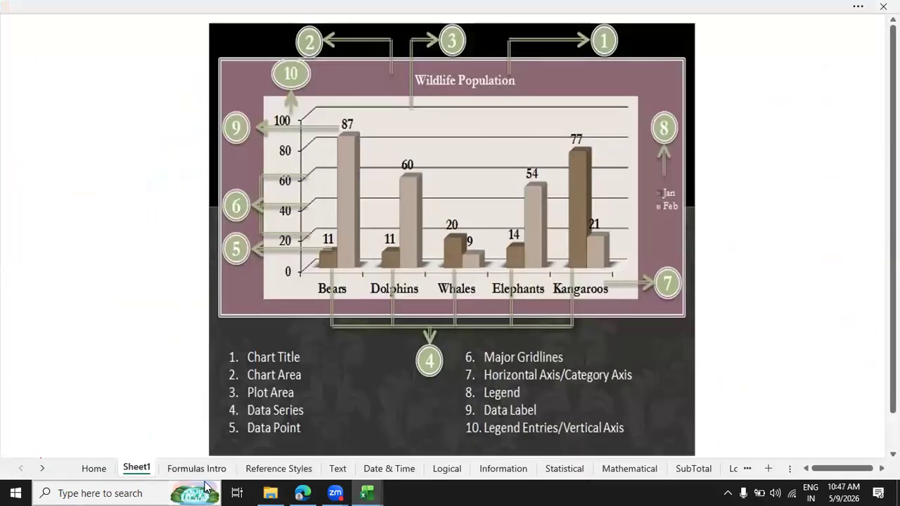
Return to the Formulas_v1.0 workbook and locate the TEXT function examples on its Text sheet.
left_click(272, 493)
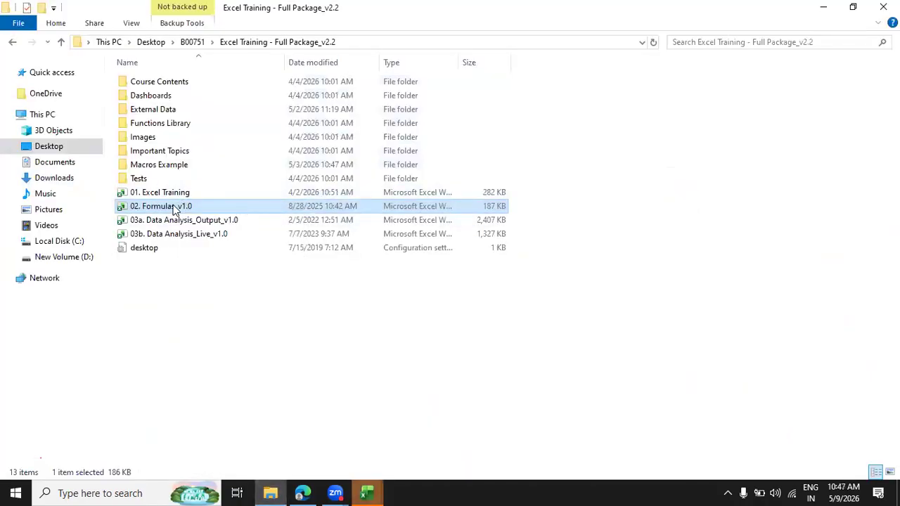
mouse_move(373, 492)
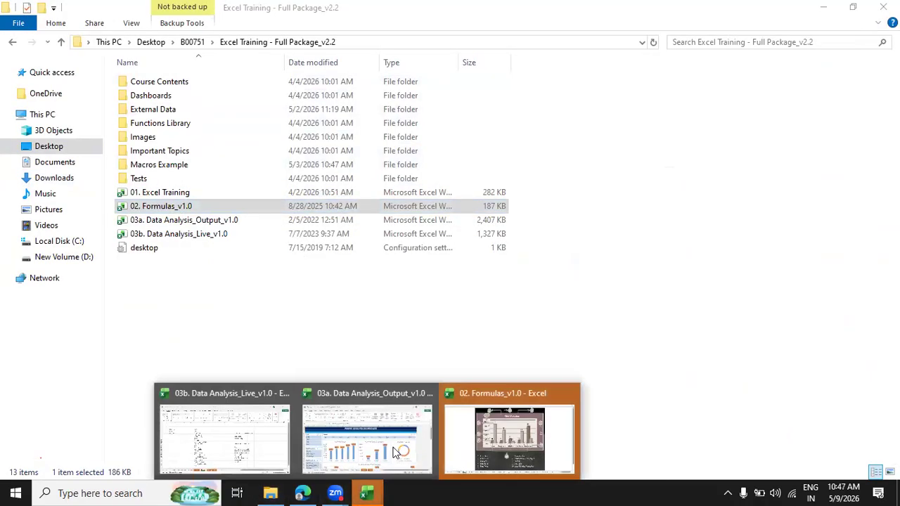
left_click(479, 431)
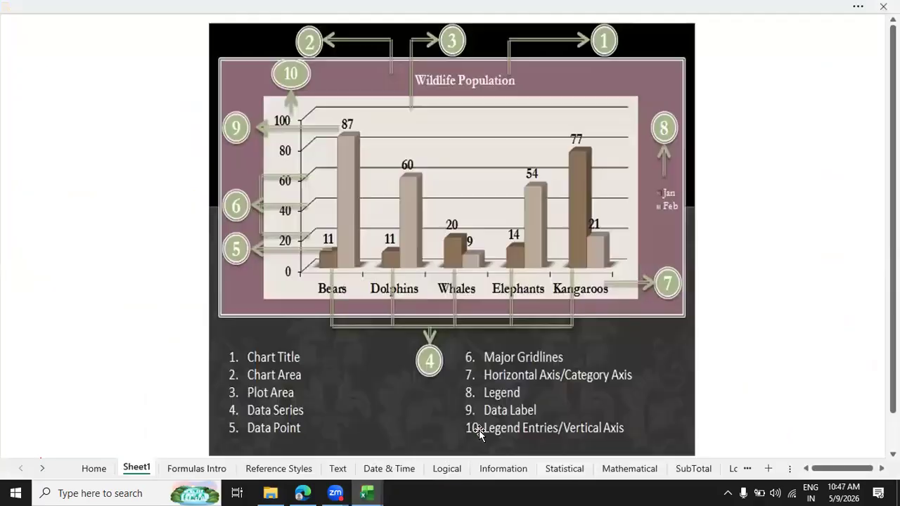
left_click(340, 468)
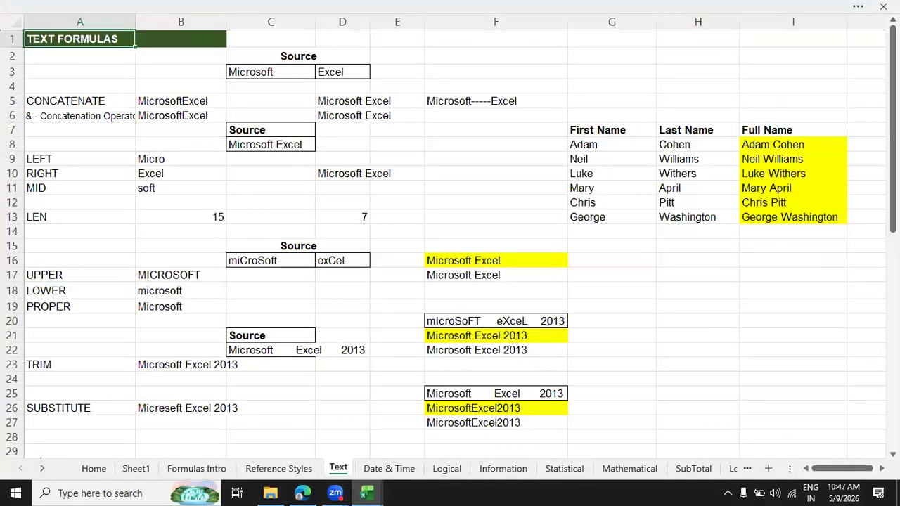
scroll(239, 321, "down", 7)
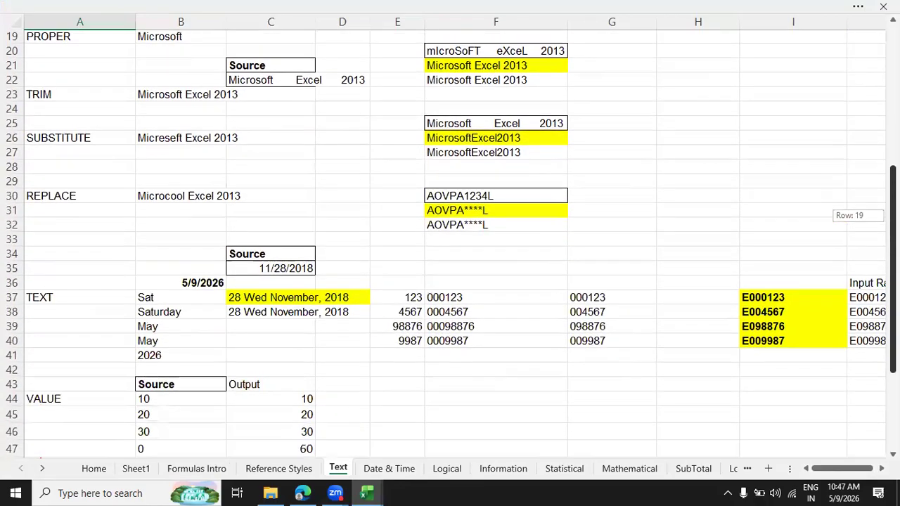
left_click(157, 270)
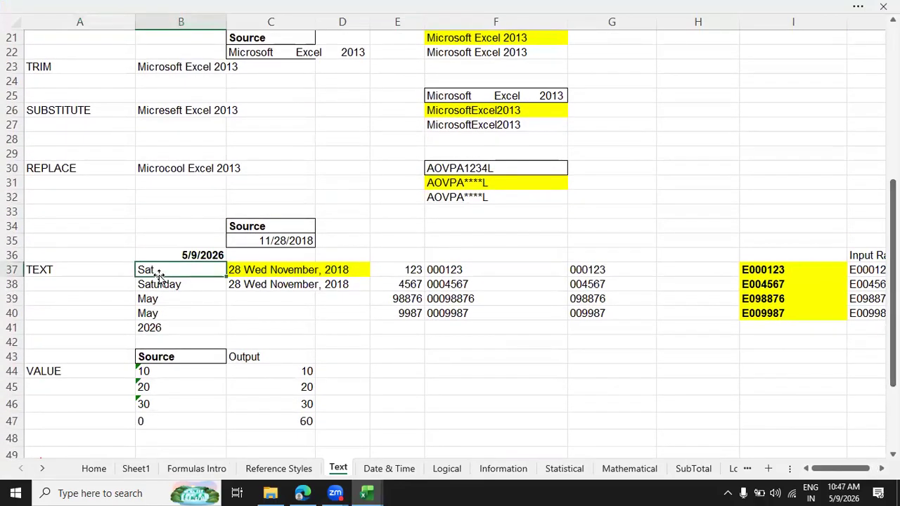
Turn on the formula bar display for the Formulas_v1.0 workbook.
left_click(859, 8)
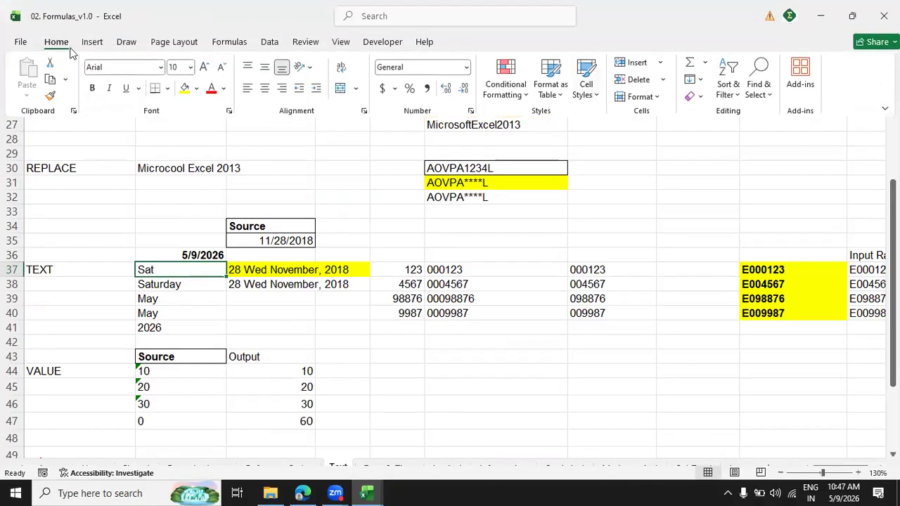
scroll(70, 52, "down", 7)
left_click(166, 98)
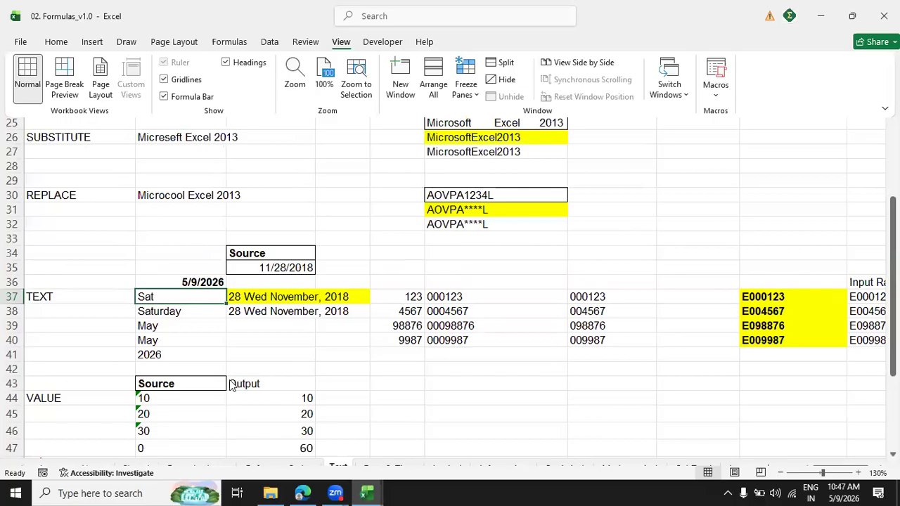
Examine the TEXT formulas that extract the day name, month and year from the date in B36.
left_click(204, 303)
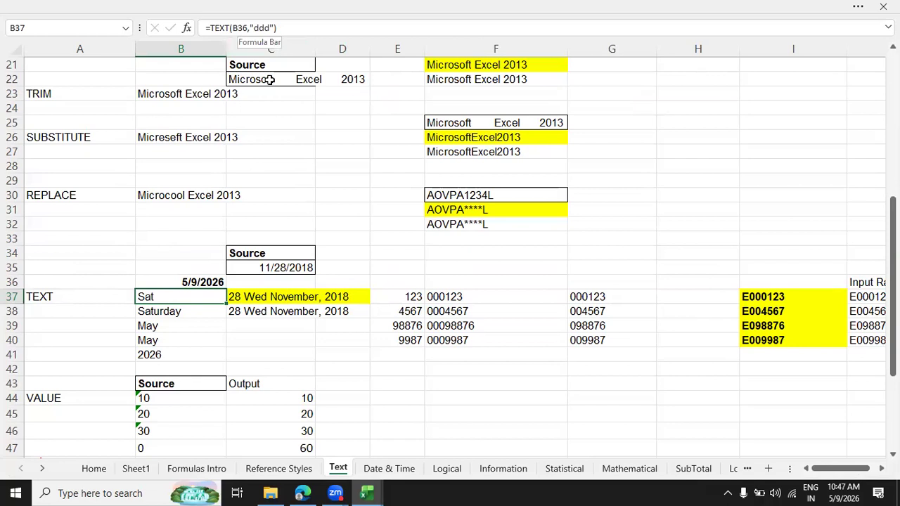
left_click(176, 338)
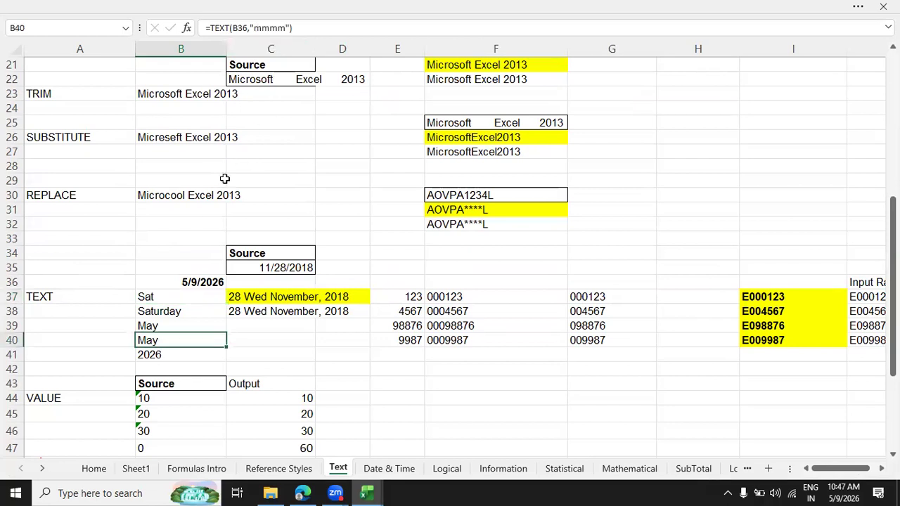
left_click(171, 354)
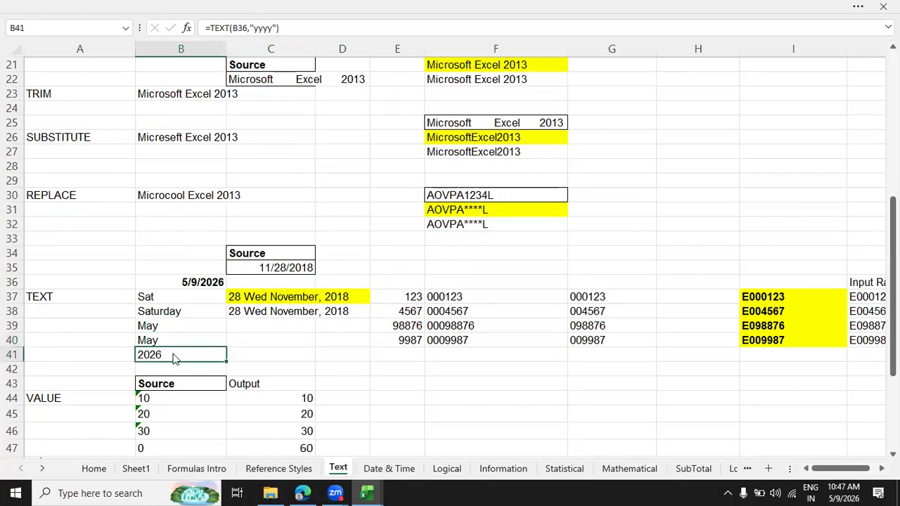
Switch back to the 03b. Data Analysis_Live_v1.0 workbook and review the manager and order field lists on Sheet2.
key("alt+Tab")
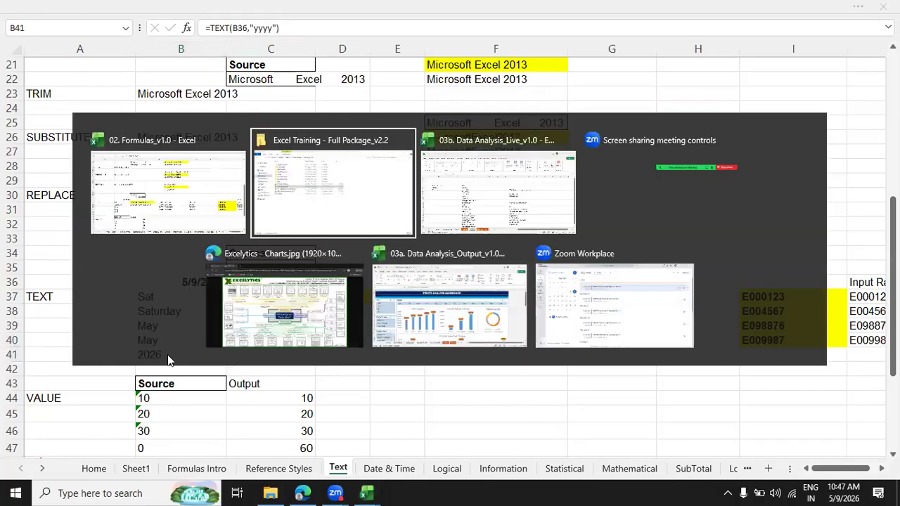
key("alt+Tab")
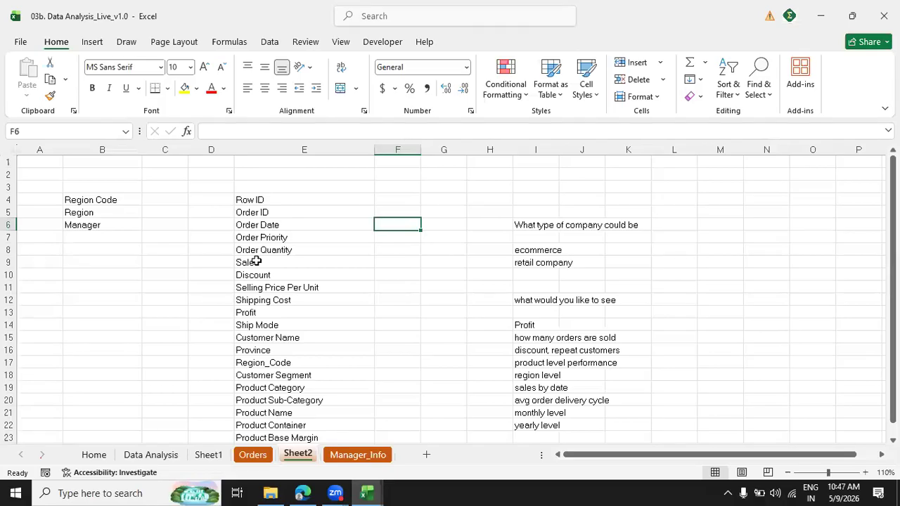
left_click(103, 214)
left_click(102, 235)
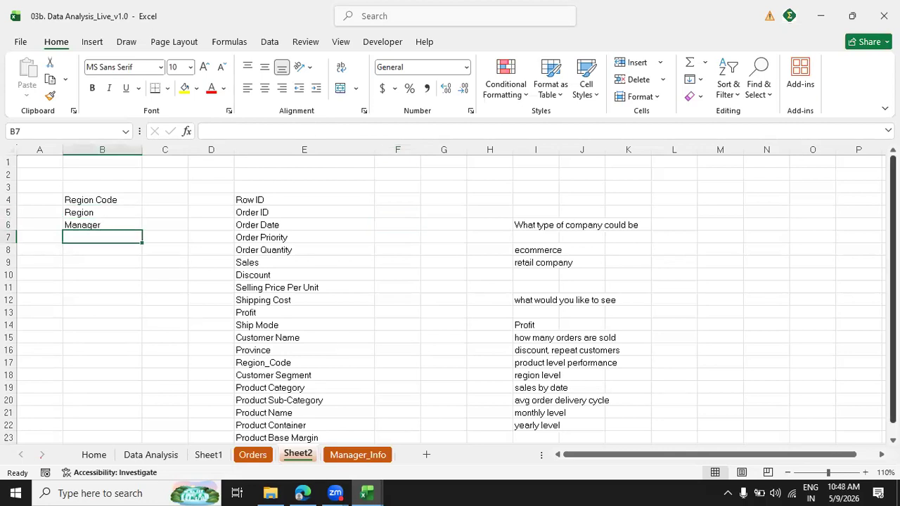
left_click_drag(893, 288, 893, 301)
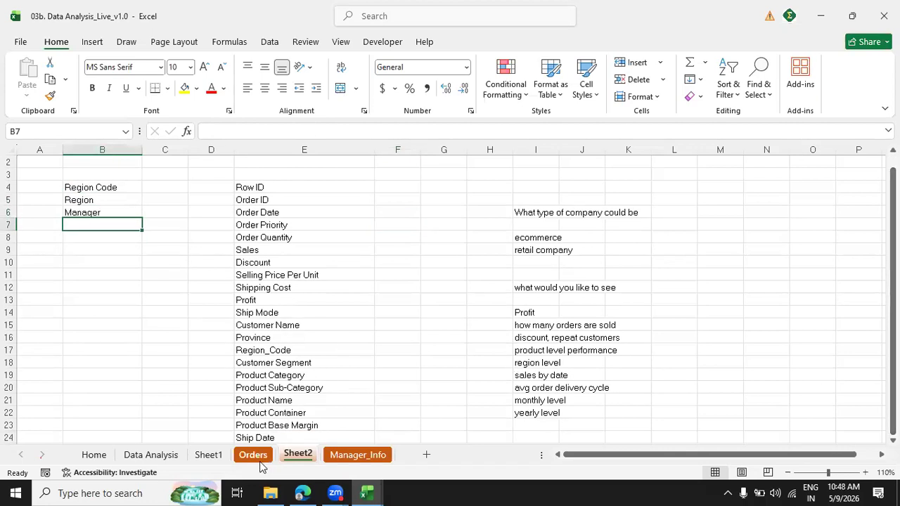
left_click_drag(74, 184, 77, 256)
left_click_drag(359, 183, 293, 349)
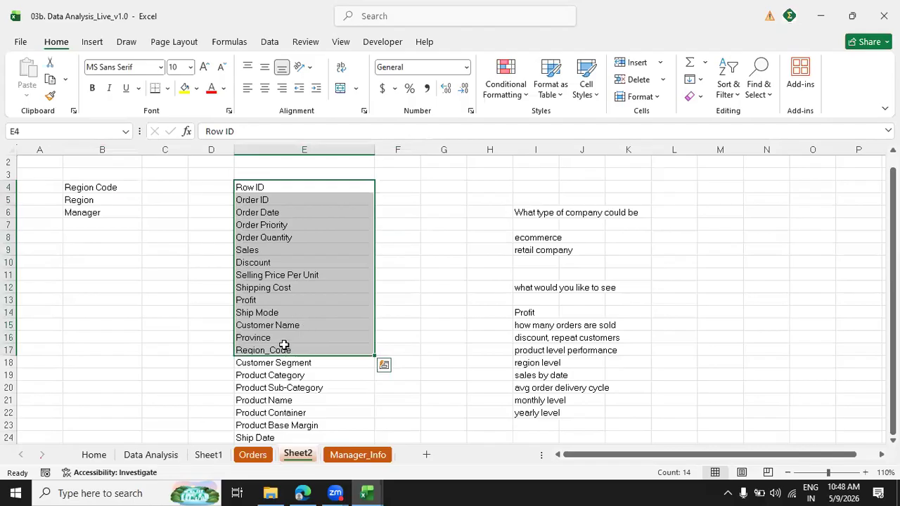
Highlight Region_Code in the order field list and Region Code in the manager field list with a yellow fill.
left_click(281, 348)
left_click(184, 88)
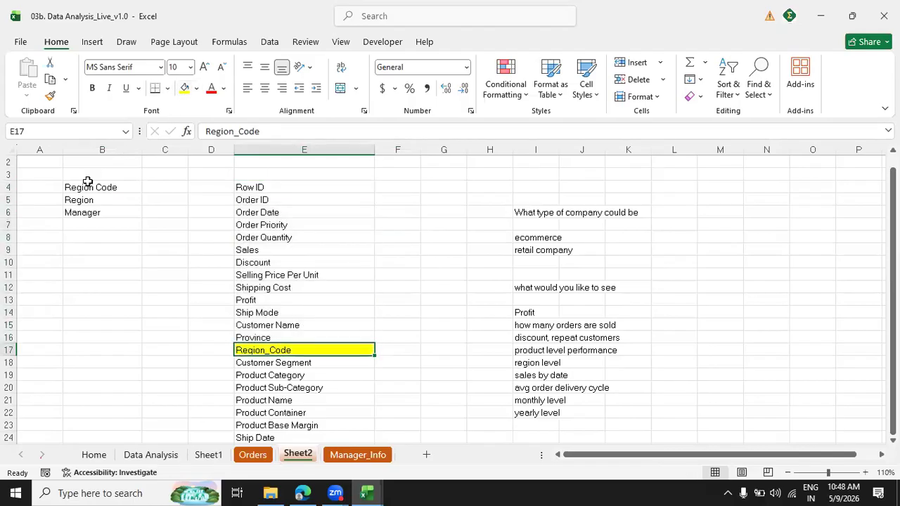
left_click(87, 184)
left_click(185, 88)
left_click_drag(87, 199, 87, 213)
left_click(291, 241)
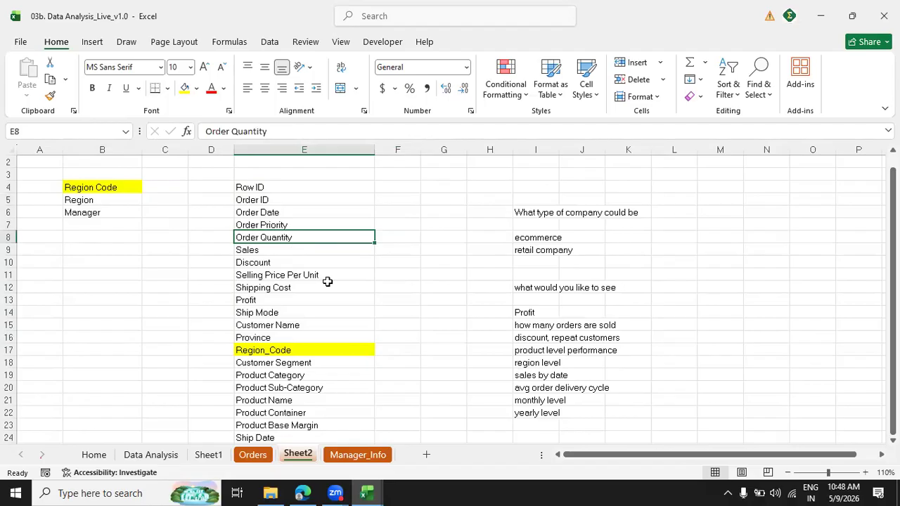
Enter the note "vlookup" in cell B11 below the manager field list.
left_click(58, 277)
left_click(91, 277)
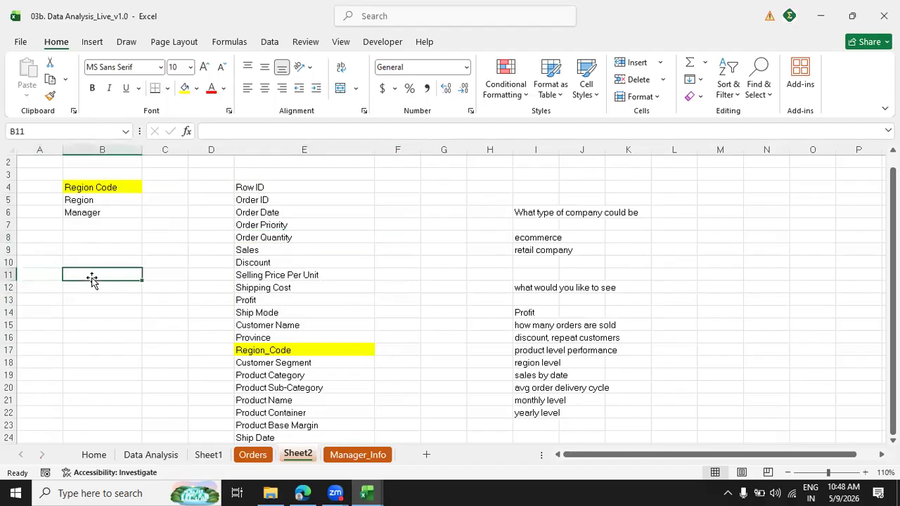
type("vlookup")
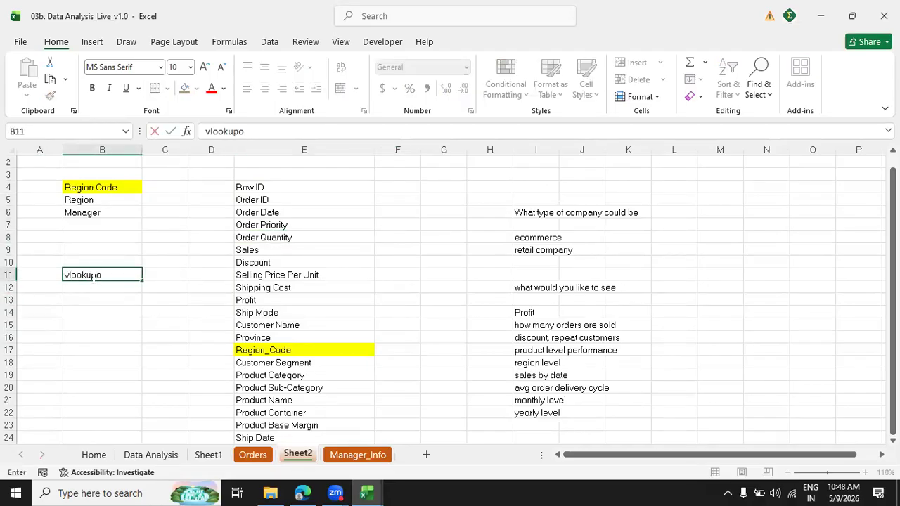
key("Return")
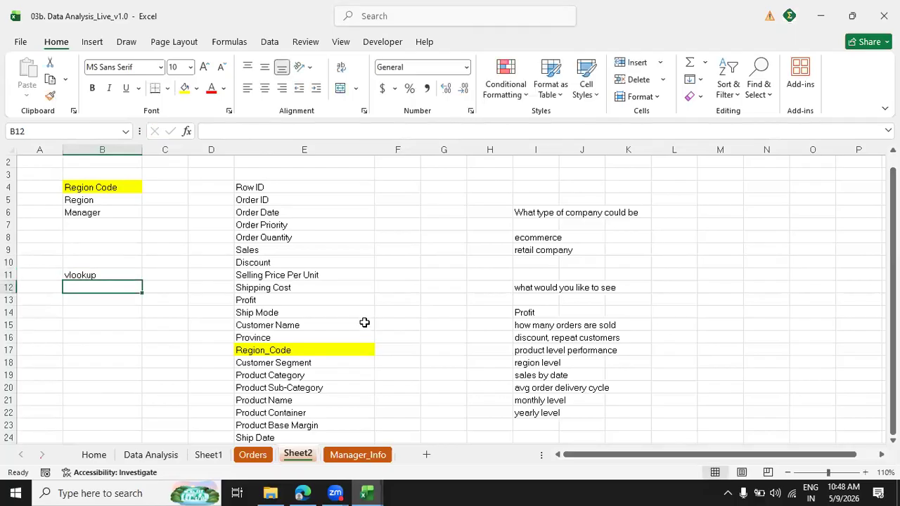
Enter the heading "Profit Dashboard" in N6, beside the list of wanted insights, and widen column N to fit it.
left_click_drag(548, 315, 562, 427)
scroll(747, 396, "right", 5)
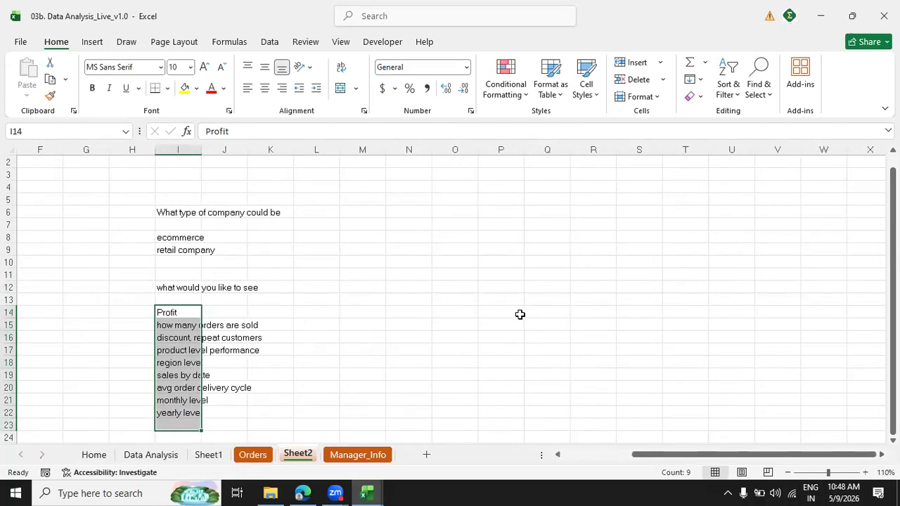
left_click(388, 213)
type("Pro")
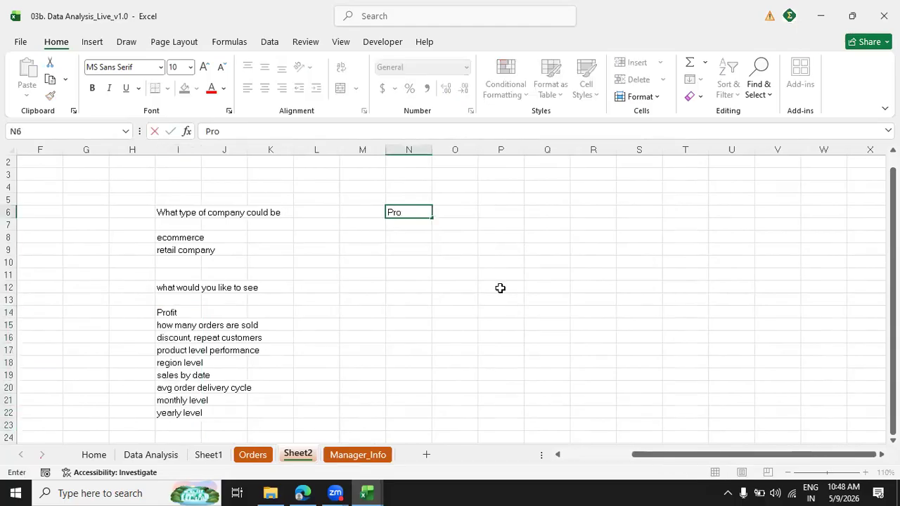
type("fit Dashboard")
key("Return")
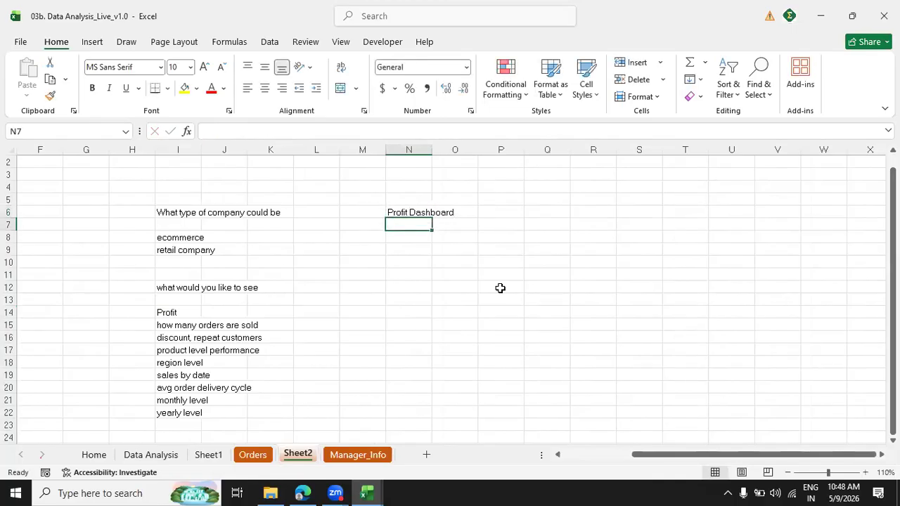
left_click_drag(432, 151, 465, 150)
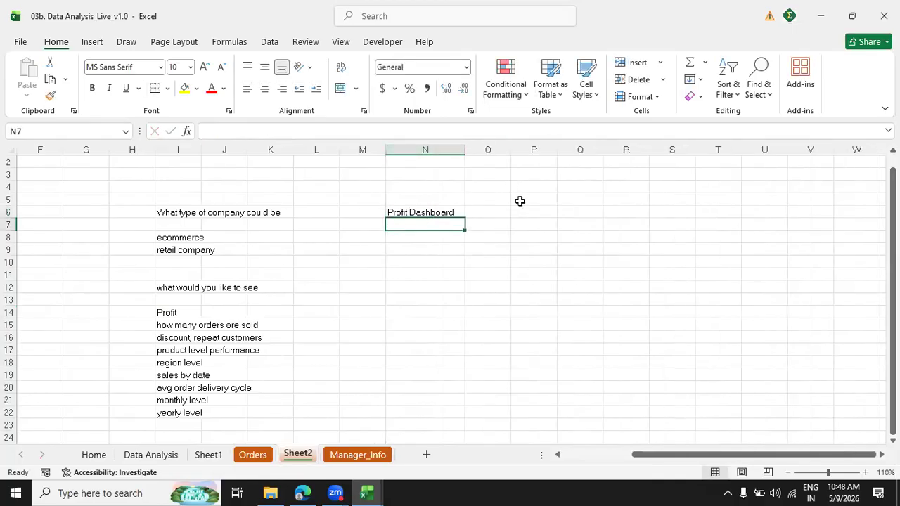
Enter the heading "Sales Dashboard" in P6 and widen column P to fit it.
left_click(535, 213)
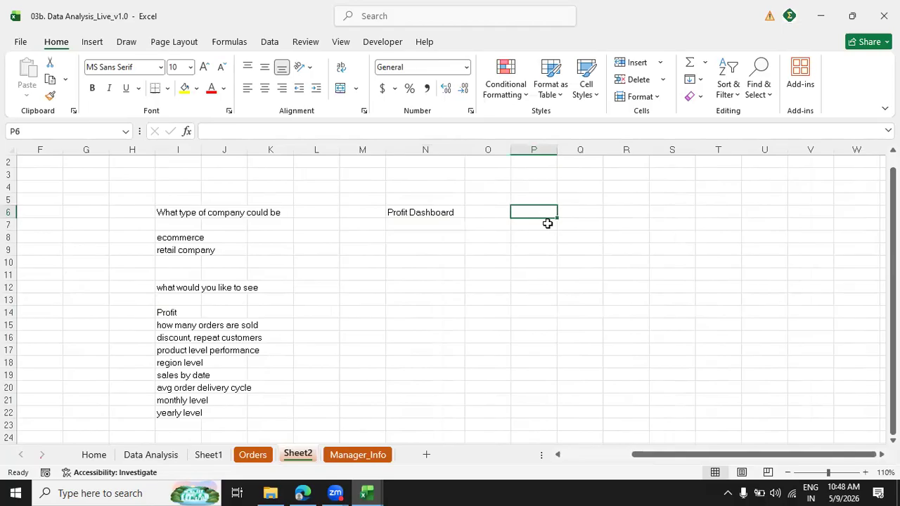
type("Sales Dashboard")
key("Return")
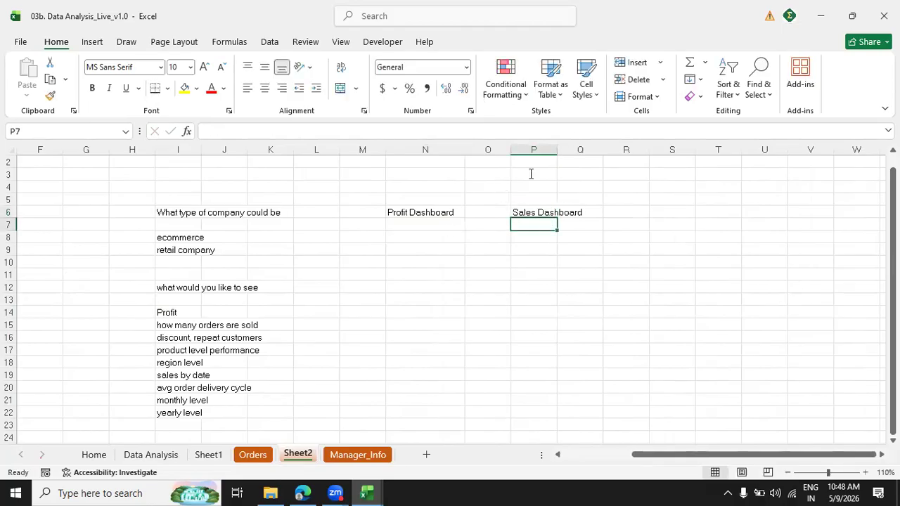
left_click_drag(557, 149, 603, 150)
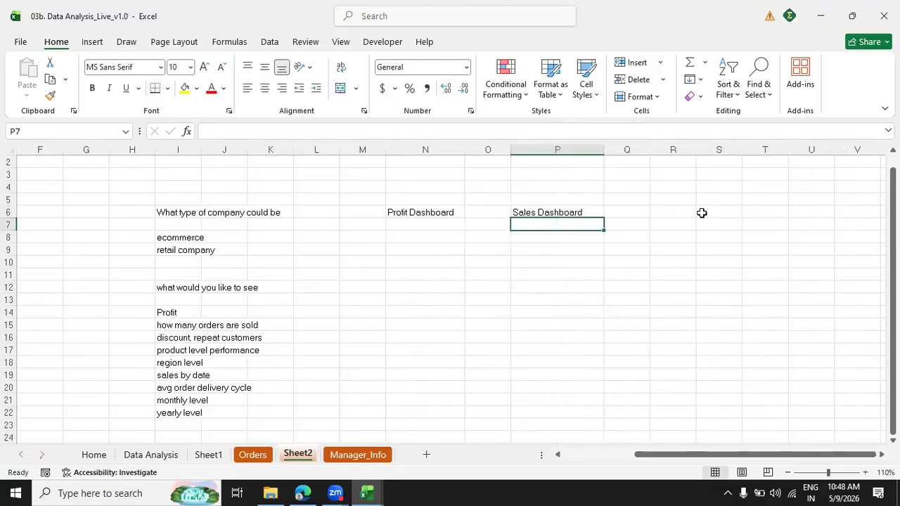
Enter the heading "Discount Dashboard" in R6 and widen column R to fit it.
left_click_drag(716, 150, 735, 150)
left_click(693, 214)
type("Disocu")
key("BackSpace")
key("BackSpace")
key("BackSpace")
type("co")
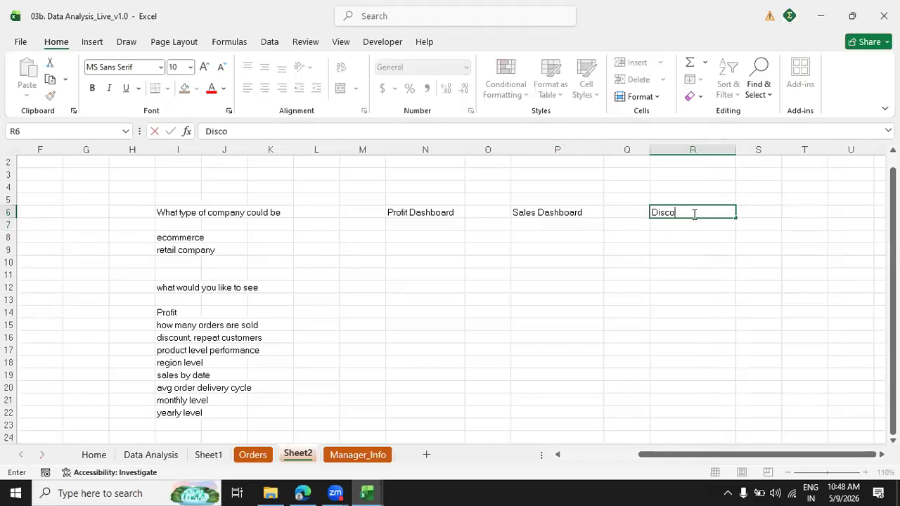
type("unt Dashboard")
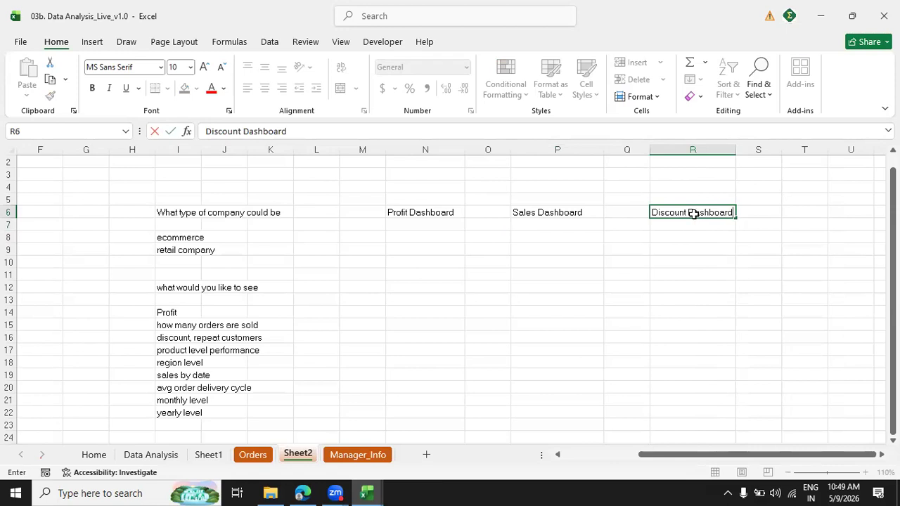
key("Return")
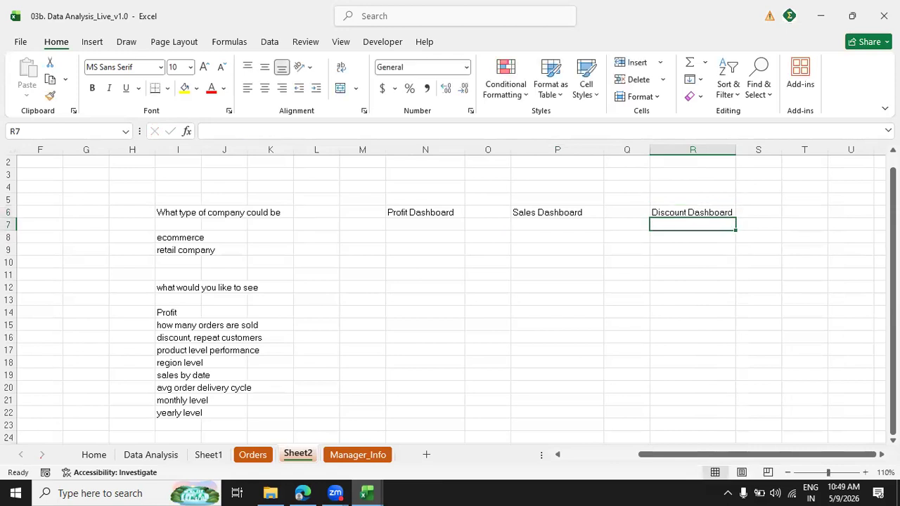
Review the wanted insights from Profit to yearly level against the three dashboard headings.
left_click_drag(404, 211, 678, 361)
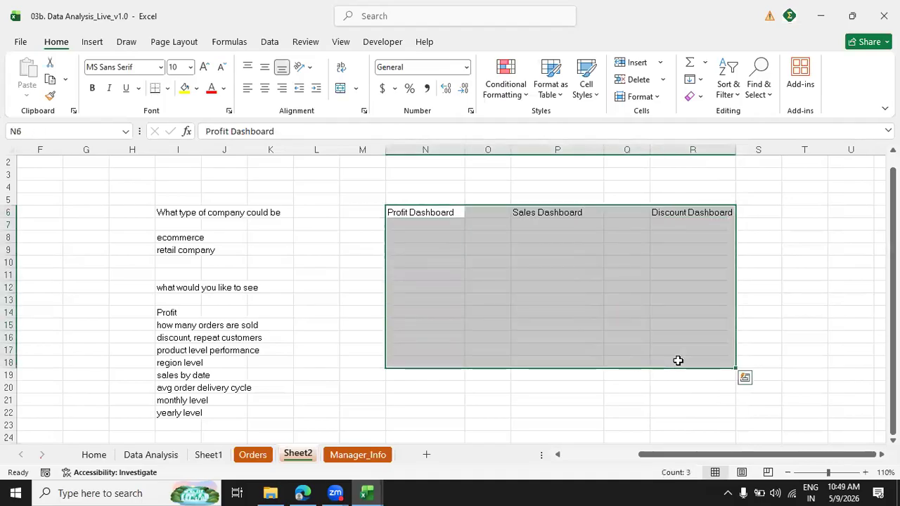
left_click(178, 312)
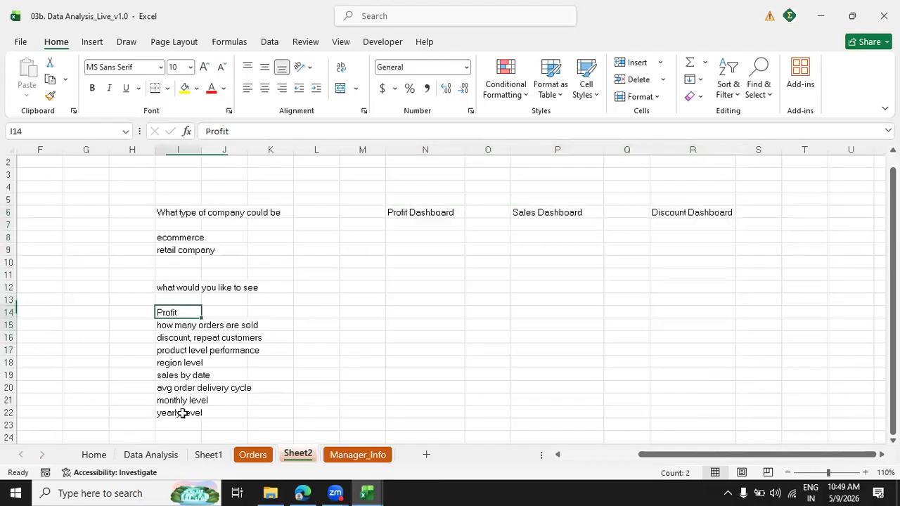
left_click(182, 413, "shift")
left_click(281, 363)
left_click(163, 337)
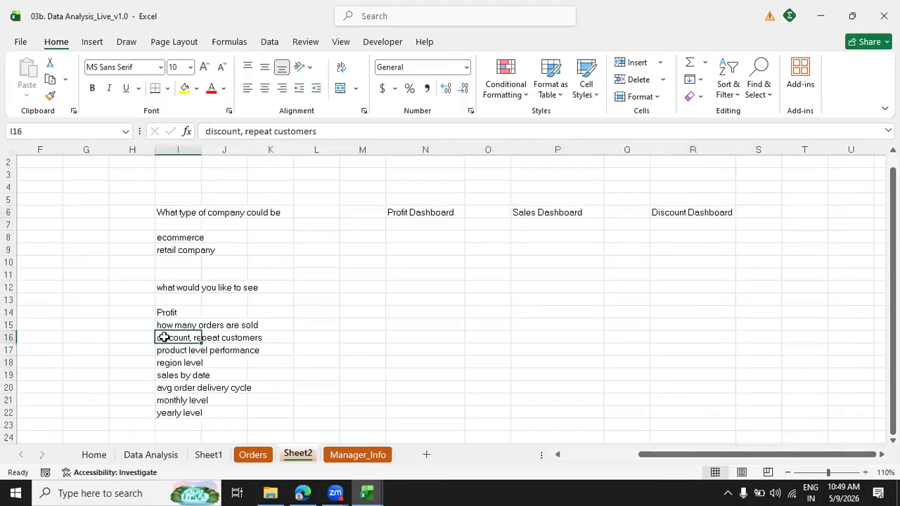
left_click(185, 325)
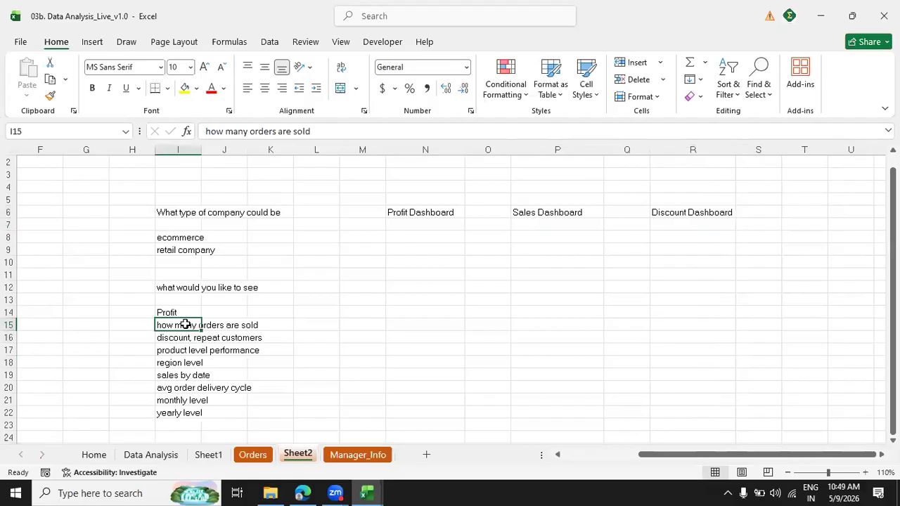
left_click(175, 351)
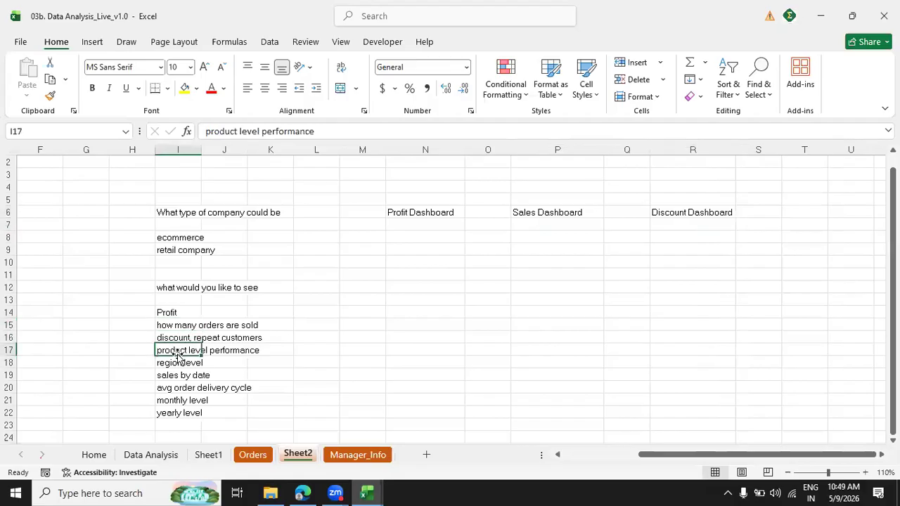
left_click(167, 312)
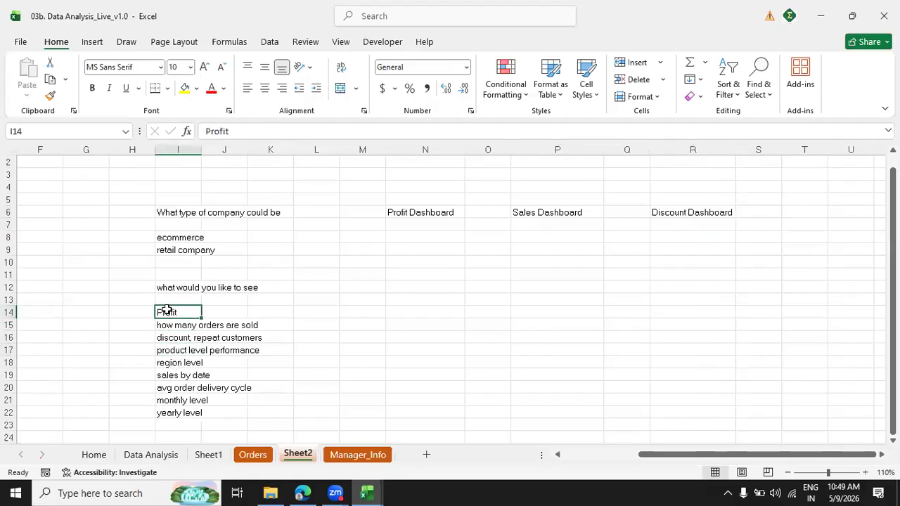
left_click_drag(165, 349, 165, 411)
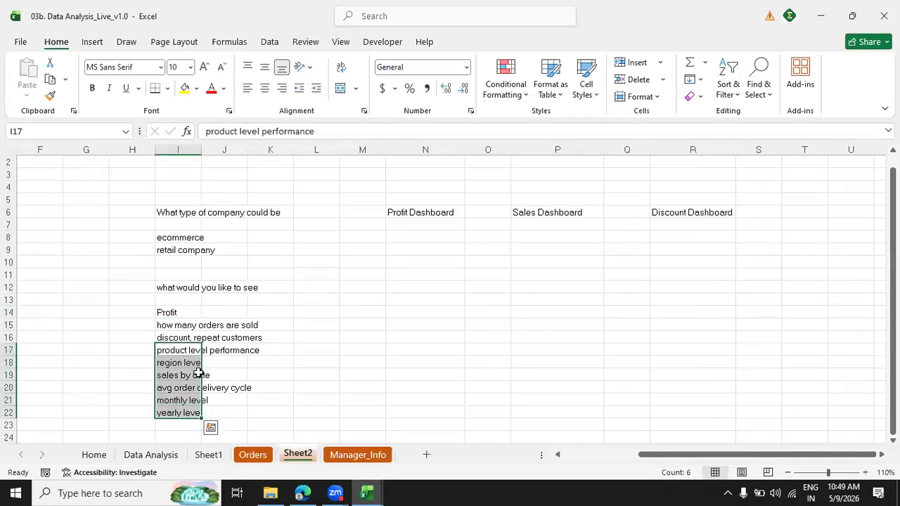
Enter "Region level" in N8 as the first item under the Profit Dashboard heading.
left_click(418, 236)
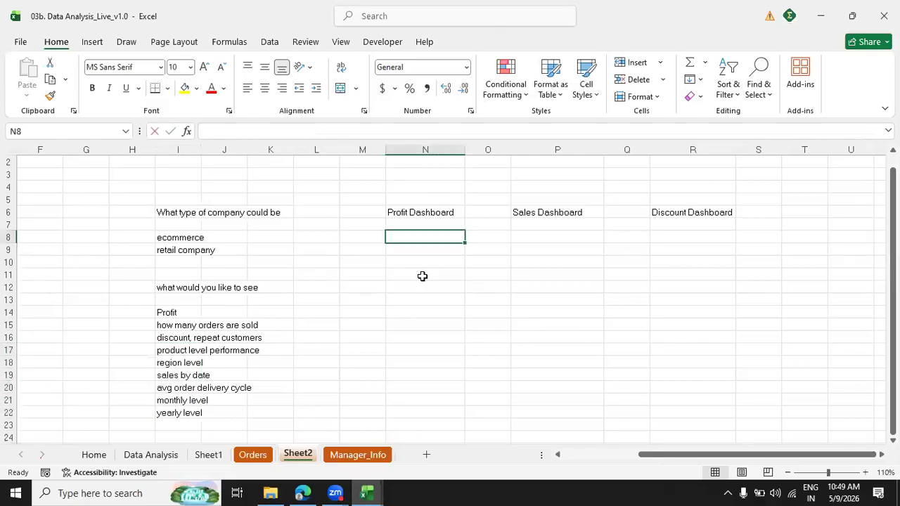
type("Region leve")
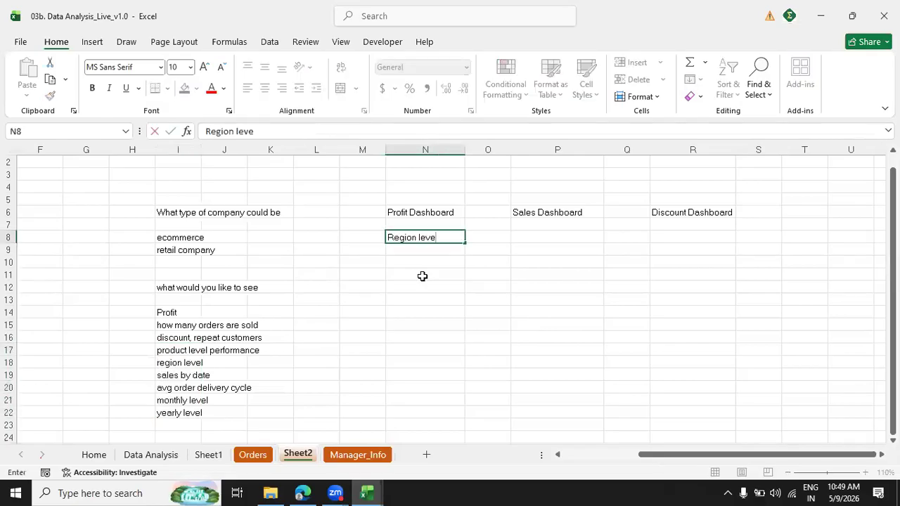
type("l")
key("Return")
key("Up")
key("shift+Down")
key("shift+Down")
key("shift+Down")
key("shift+Down")
key("shift+Right")
key("shift+Right")
key("shift+Right")
key("shift+Right")
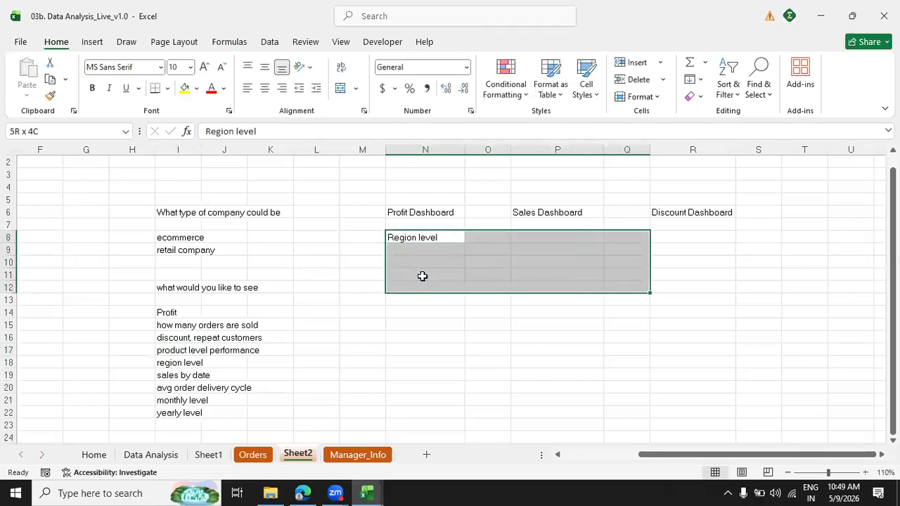
key("Left")
key("Right")
key("Down")
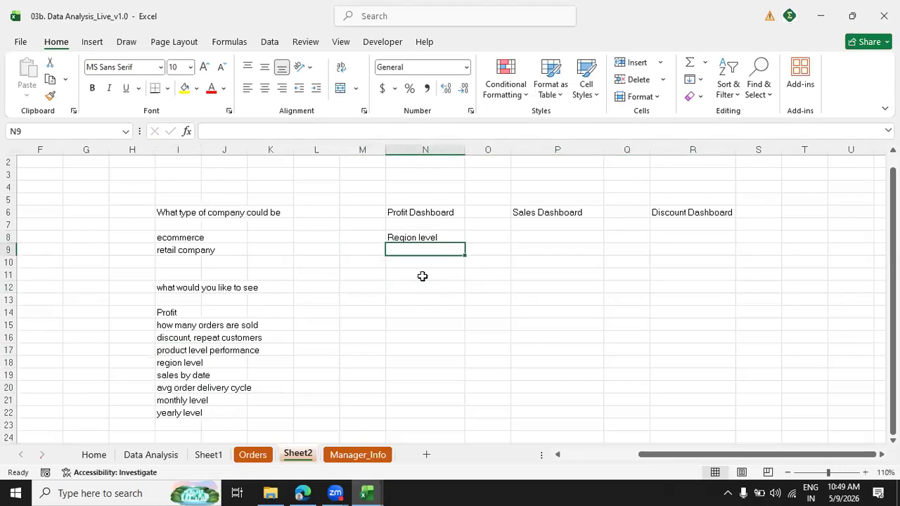
Enter "Product level" in N9 below the region item of the Profit Dashboard list.
type("Product level")
key("BackSpace")
key("BackSpace")
type("level")
key("Return")
Copy Customer Segment, Product Category and Product Sub-Category from the order field list to the Profit Dashboard list, starting at N10.
key("Left")
key("Left")
key("Left")
key("Left")
key("Left")
key("Left")
key("Left")
key("Left")
key("Left")
key("Left")
key("Left")
key("Left")
key("Right")
key("Right")
key("Down")
key("Down")
key("Down")
key("Down")
key("Down")
key("Down")
key("Down")
key("Right")
key("Down")
key("Down")
key("Down")
key("Up")
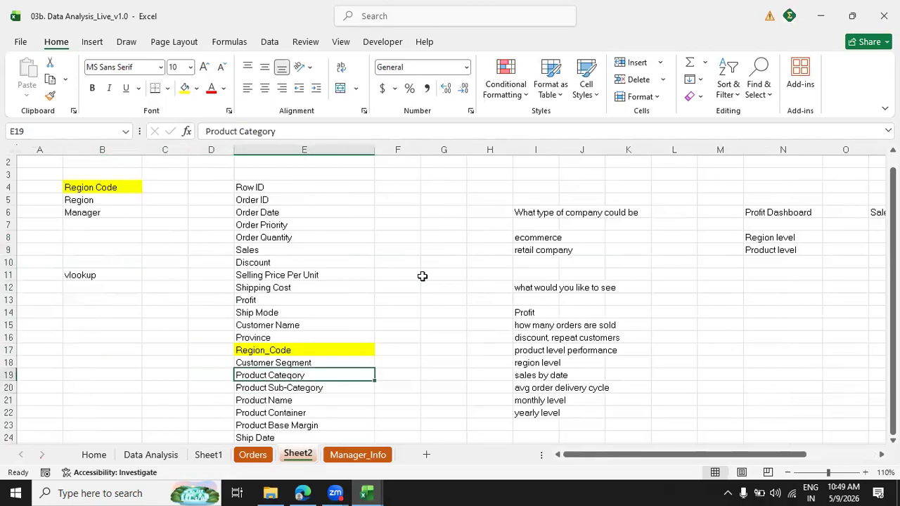
key("shift+Down")
key("Up")
key("shift+Down")
key("shift+Down")
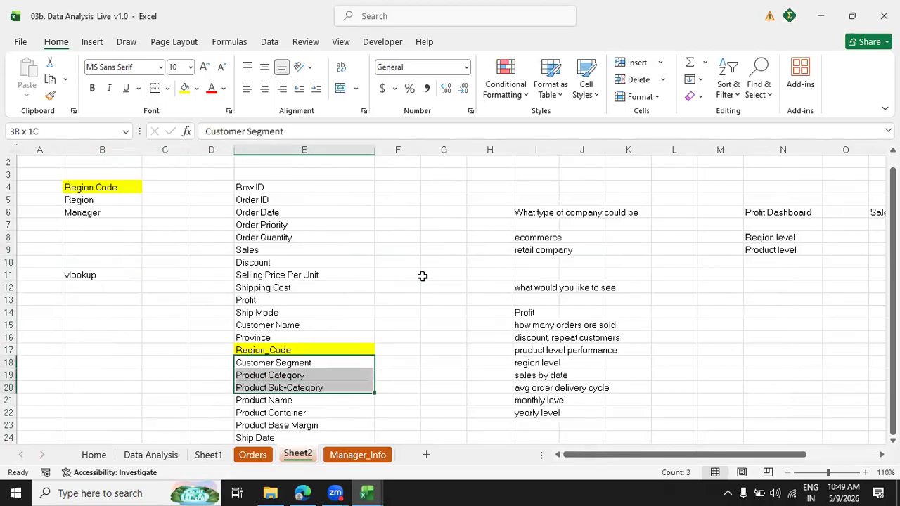
key("ctrl+c")
key("Right")
key("Right")
key("Right")
key("Right")
key("Right")
key("Right")
key("Right")
key("Right")
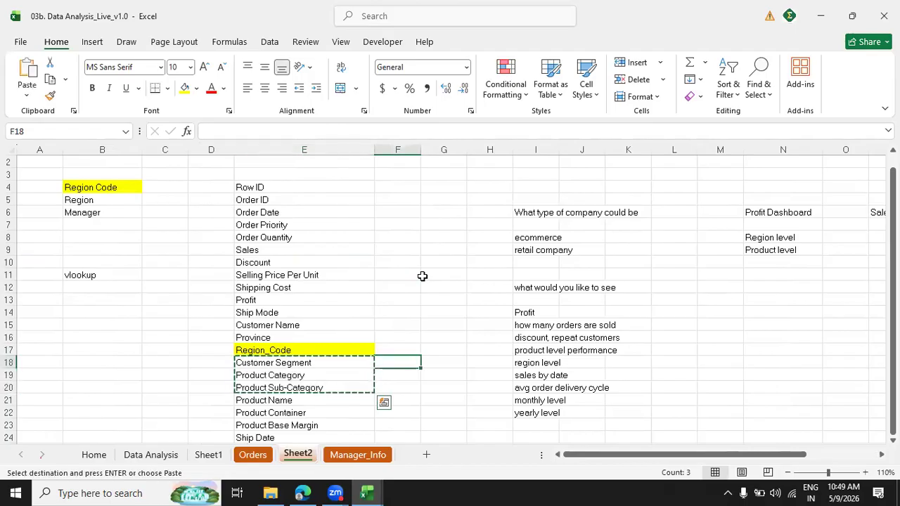
key("Up")
key("Up")
key("Up")
key("Up")
key("Up")
key("Up")
key("Up")
key("Up")
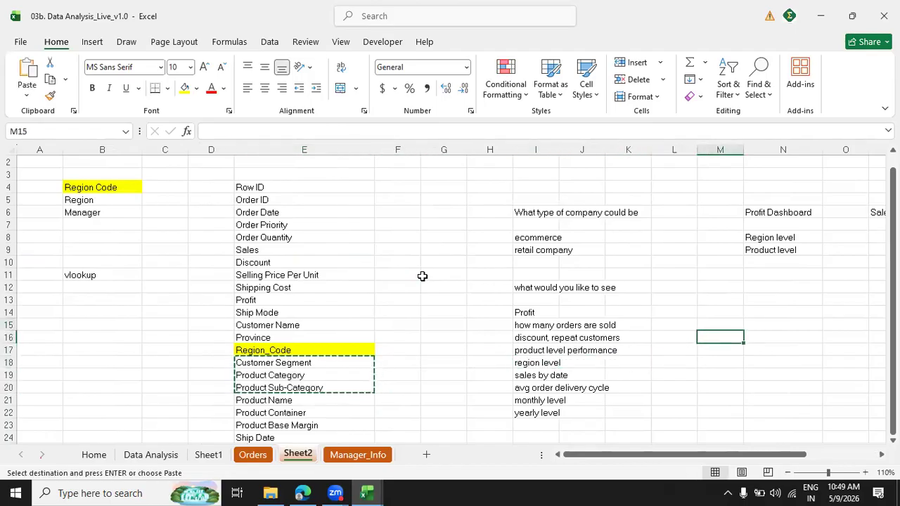
key("Right")
key("ctrl+v")
Copy Product Name from the order field list into N13 of the Profit Dashboard list.
key("Down")
key("Down")
key("Down")
key("Down")
key("Down")
key("Down")
key("Down")
key("Down")
key("Down")
key("Down")
key("Down")
key("Left")
key("Left")
key("Left")
key("Left")
key("Left")
key("Left")
key("Left")
key("Left")
key("Left")
key("Left")
key("Right")
key("ctrl+c")
key("Right")
key("Right")
key("Right")
key("Right")
key("Right")
key("Right")
key("Right")
key("Right")
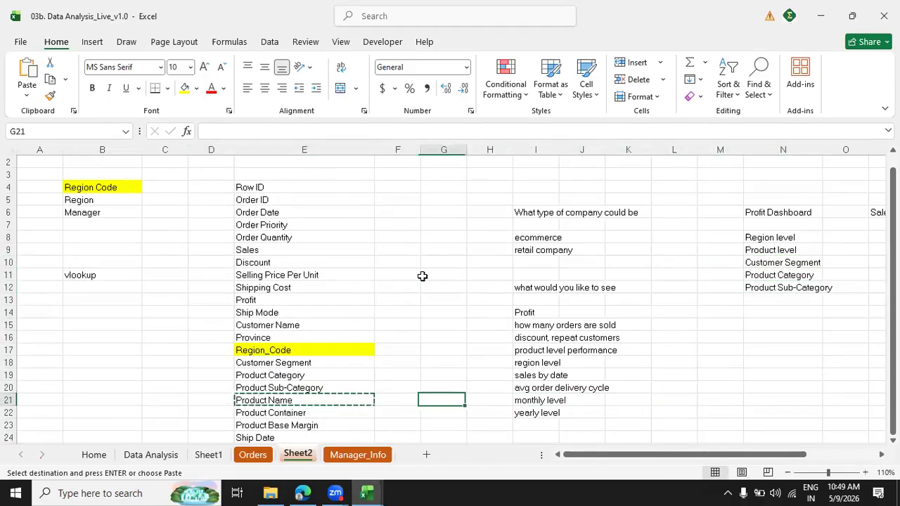
key("Up")
key("Up")
key("Up")
key("Up")
key("Up")
key("Up")
key("Up")
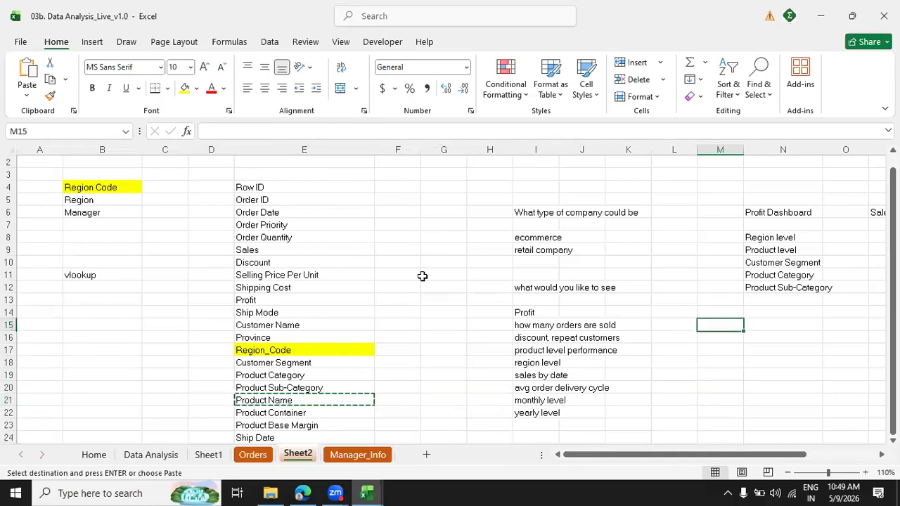
key("Right")
key("Up")
key("ctrl+v")
Enter "Year/Monthlevel" in N14 as the last item of the Profit Dashboard list.
key("Down")
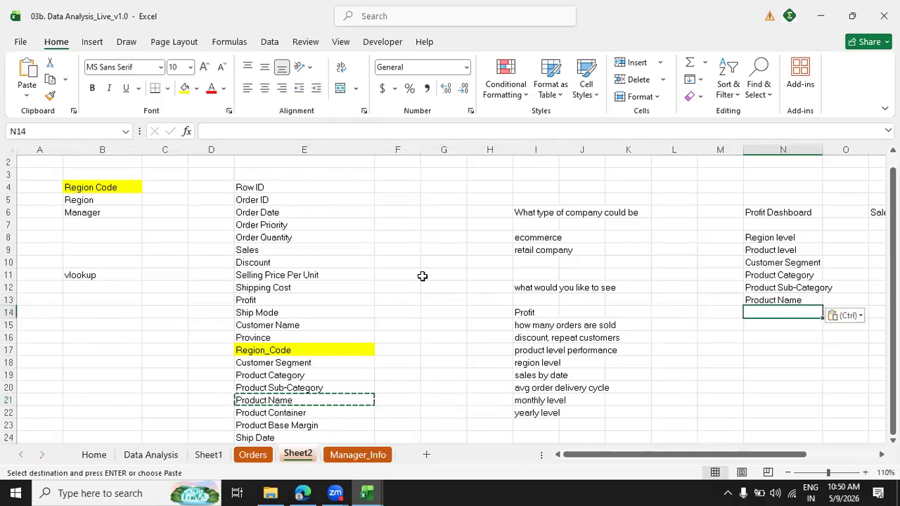
type("Year/Monthl")
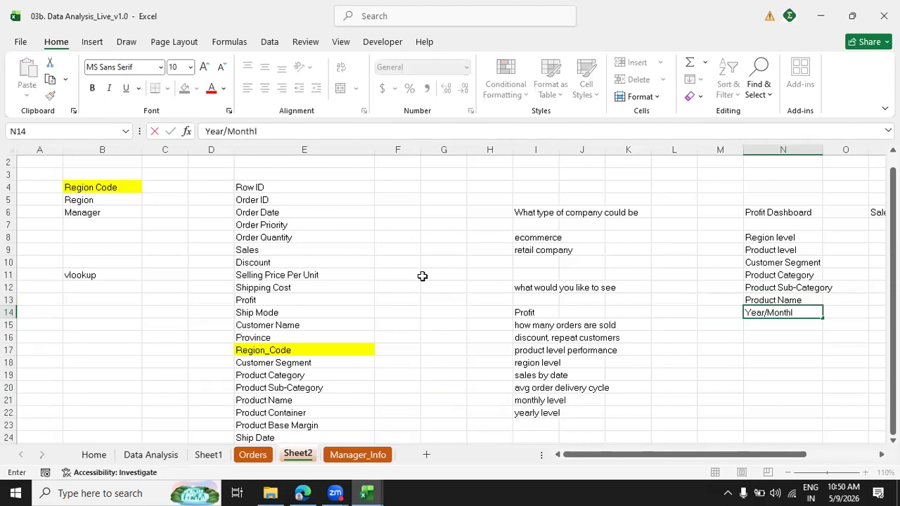
type("evel")
key("Return")
Copy the seven Profit Dashboard items in N8:N14 to the Sales Dashboard column, starting at P8.
key("Right")
key("Right")
key("Right")
key("Right")
key("Right")
key("Right")
key("Right")
key("Right")
key("Right")
key("Right")
key("Right")
key("Right")
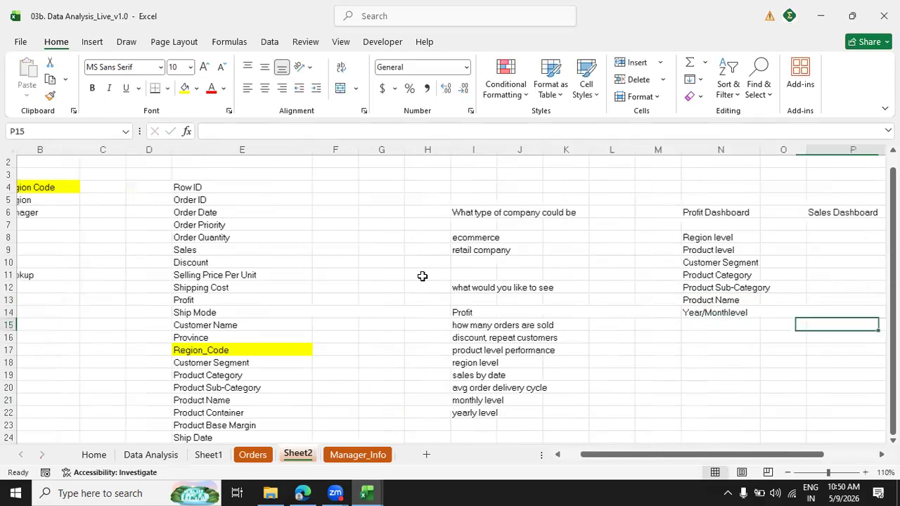
key("Left")
key("Left")
key("Left")
key("Left")
key("Left")
key("Left")
key("Left")
key("Left")
key("Left")
key("Left")
key("Left")
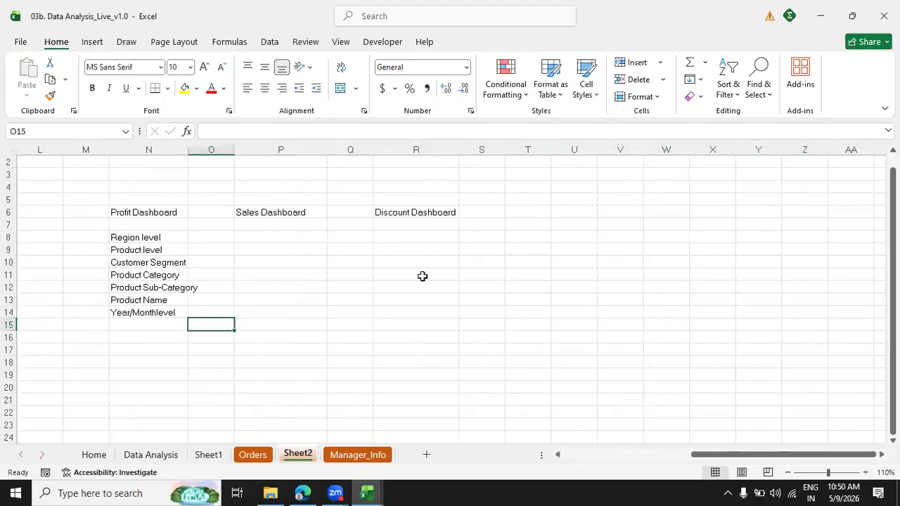
key("Up")
key("Up")
key("Up")
key("Up")
key("Up")
key("Up")
key("Left")
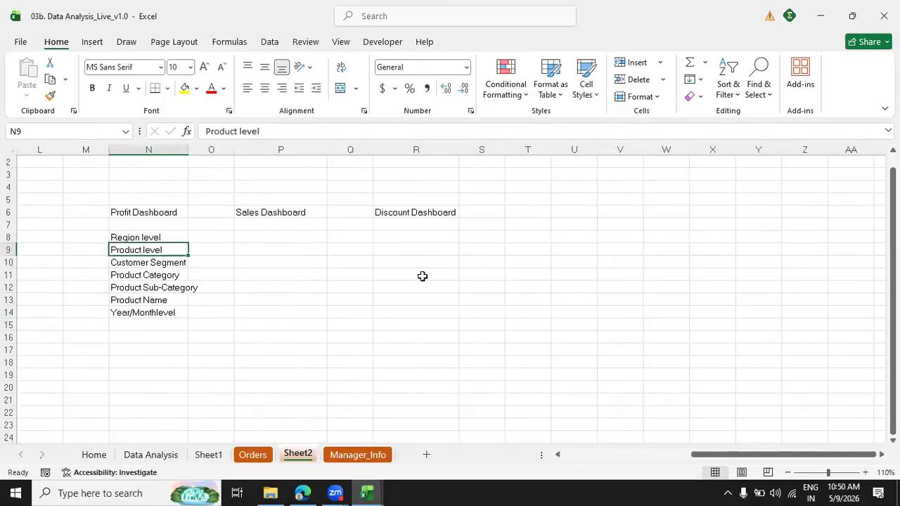
key("Up")
key("shift+Down")
key("shift+Down")
key("shift+Down")
key("shift+Down")
key("shift+Down")
key("shift+Down")
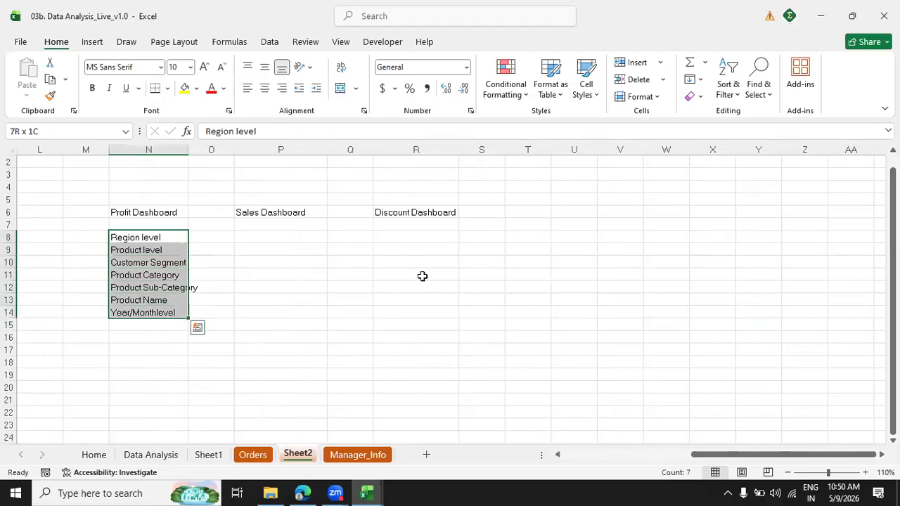
key("Right")
key("Right")
key("Left")
key("Left")
key("shift+Down")
key("shift+Down")
key("shift+Down")
key("shift+Down")
key("shift+Down")
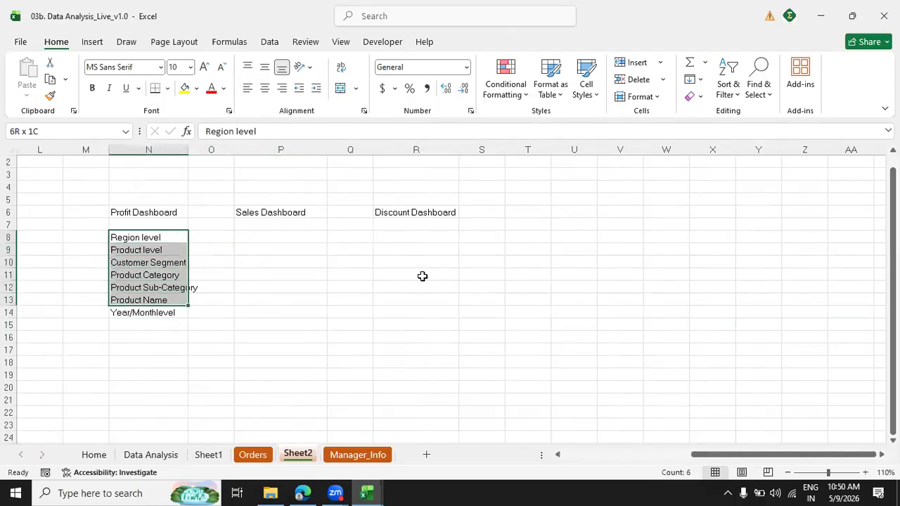
key("shift+Down")
key("ctrl+c")
key("Right")
key("Right")
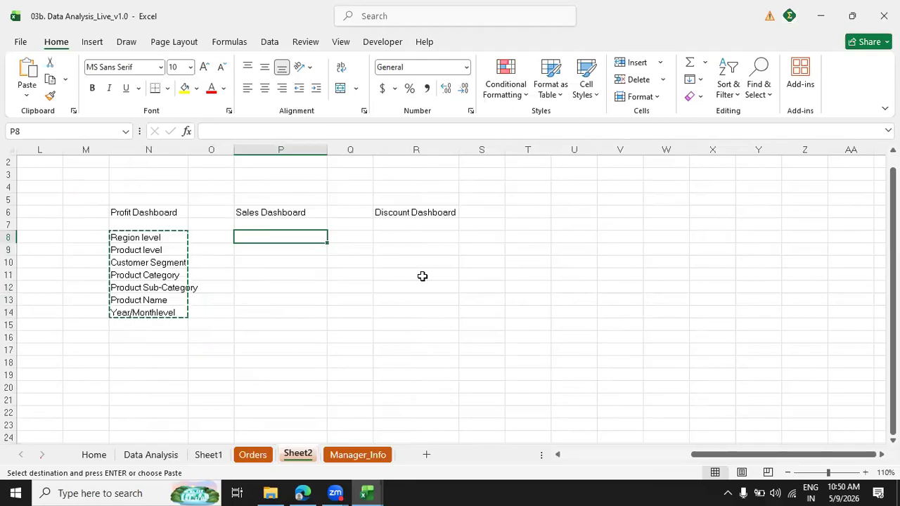
key("ctrl+v")
Paste the same seven items under the Discount Dashboard heading, starting at R8, and clear the copy selection.
left_click(421, 276)
key("Right")
key("Left")
key("Up")
key("Up")
key("Up")
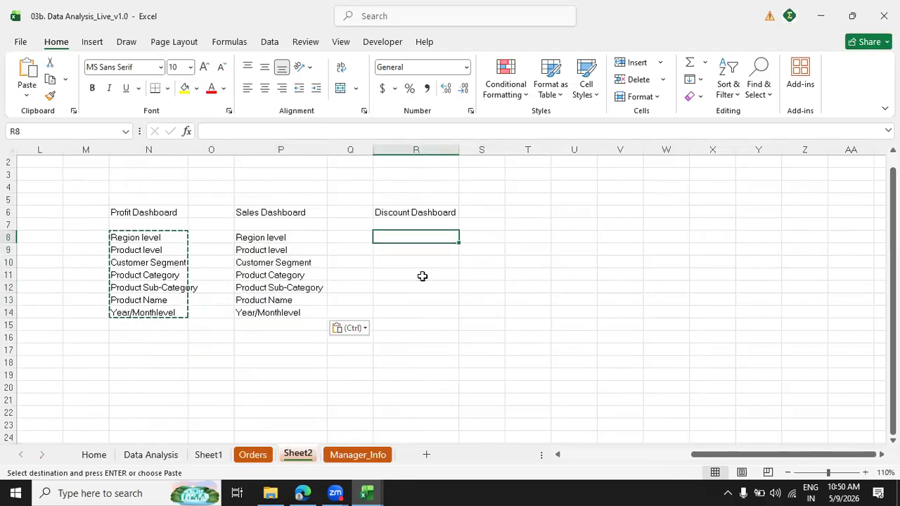
key("ctrl+v")
key("Right")
key("Down")
key("Escape")
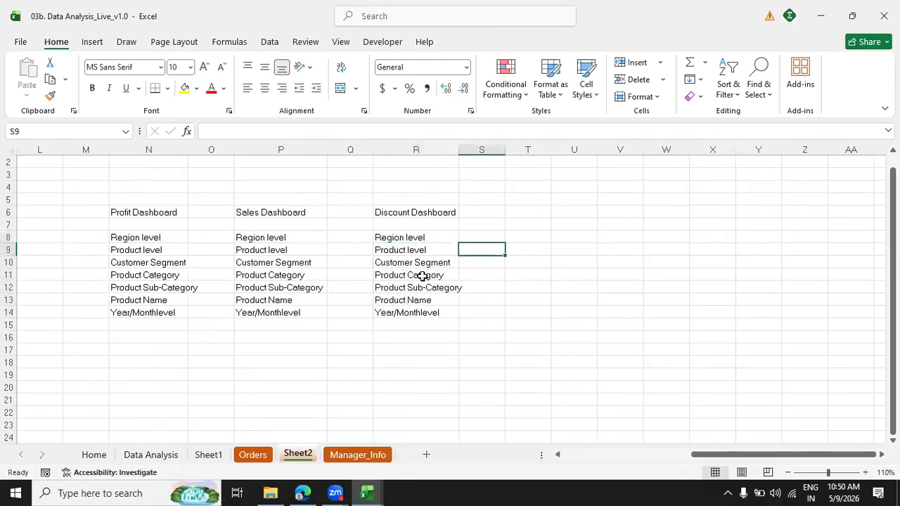
Highlight "avg order delivery cycle" in I20 of the wanted insights list with a yellow fill.
key("Down")
key("Down")
key("Down")
key("Down")
key("Down")
key("Down")
key("Left")
key("Left")
key("Left")
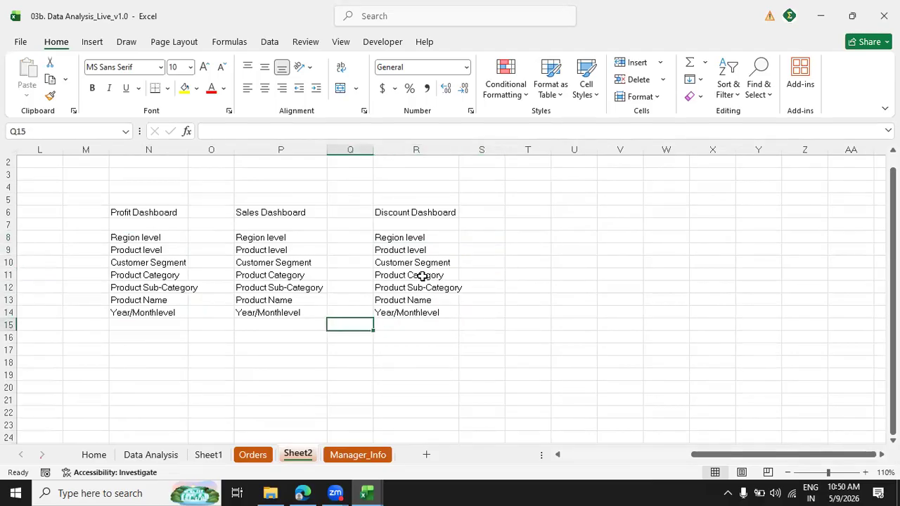
key("Left")
key("Left")
key("Left")
key("Left")
key("Left")
key("Left")
key("Left")
key("Left")
key("Left")
key("Right")
key("Right")
key("Down")
key("Down")
key("Down")
key("Down")
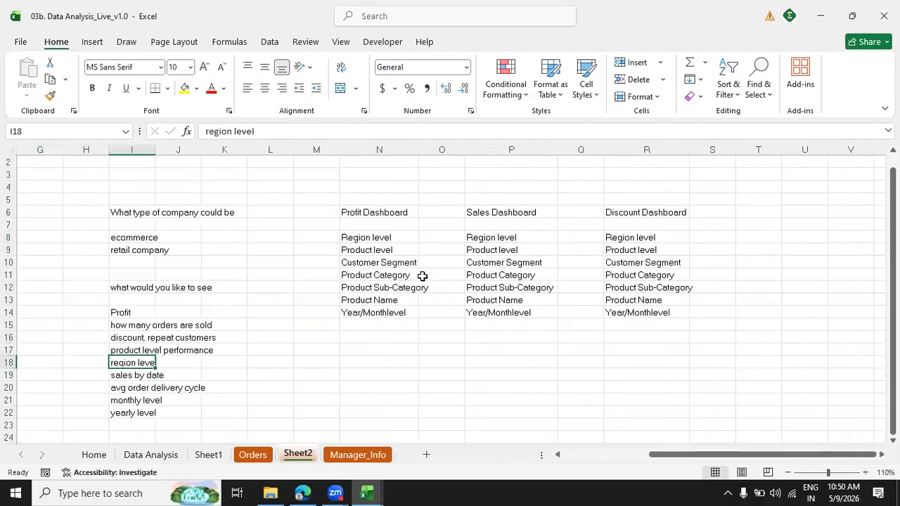
key("Down")
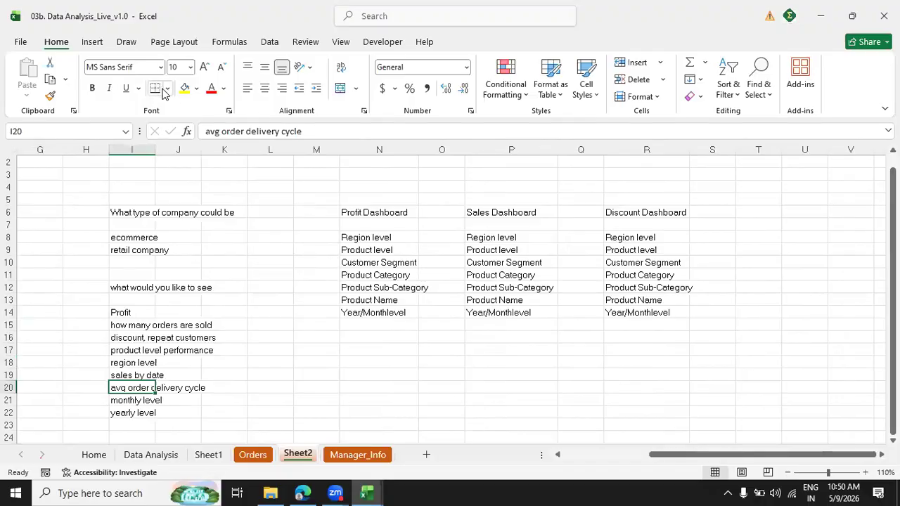
left_click(185, 88)
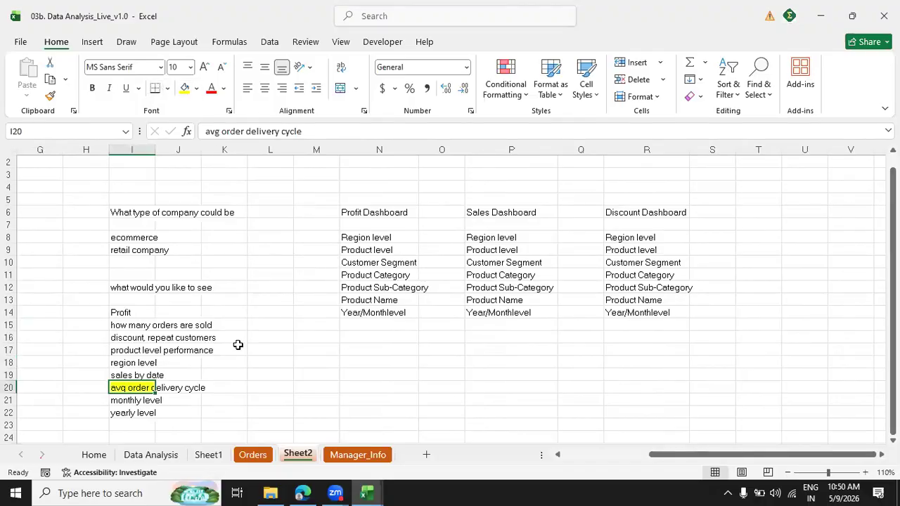
left_click(202, 393)
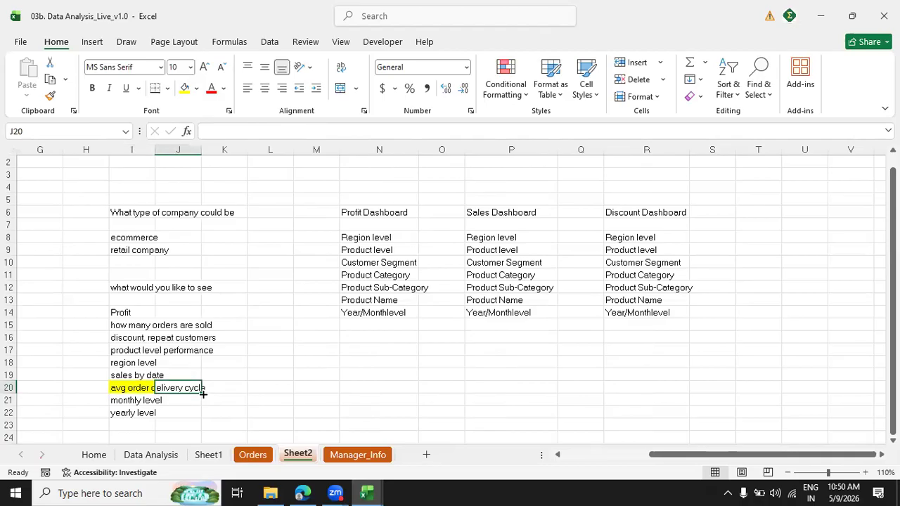
Examine the Profit, Sales and Discount Dashboard plans together by selecting N6:R14.
key("Left")
key("Up")
key("Up")
key("Right")
key("Right")
key("Right")
key("Right")
key("Up")
key("Up")
key("Up")
key("Up")
key("Up")
key("Up")
key("Up")
key("Up")
key("Up")
key("Up")
key("Up")
key("Up")
key("Right")
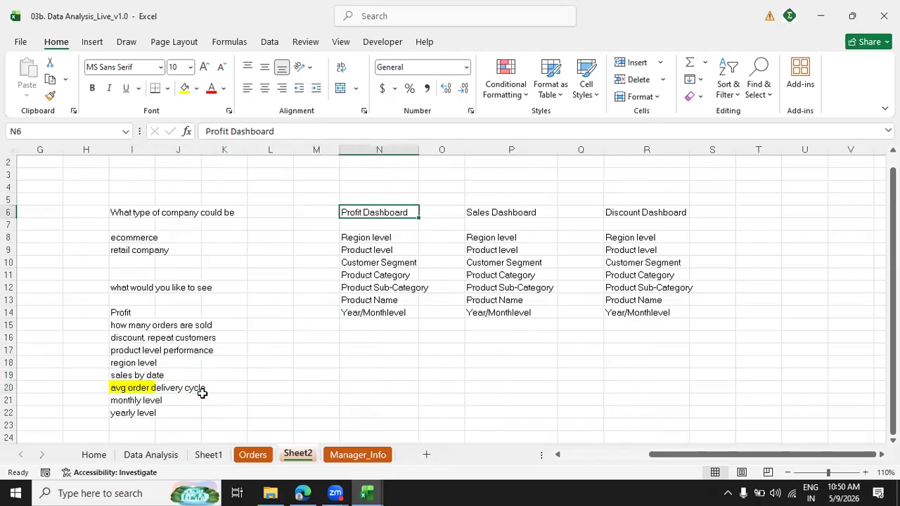
key("shift+Right")
key("shift+Right")
key("shift+Right")
key("shift+Right")
key("shift+Down")
key("shift+Down")
key("ctrl+shift+Down")
key("ctrl+shift+Down")
key("ctrl+shift+Up")
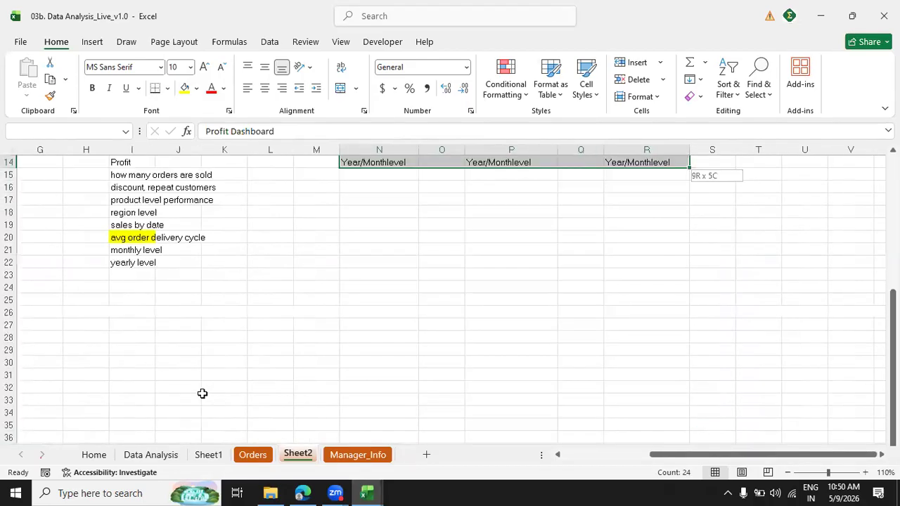
scroll(715, 189, "up", 4)
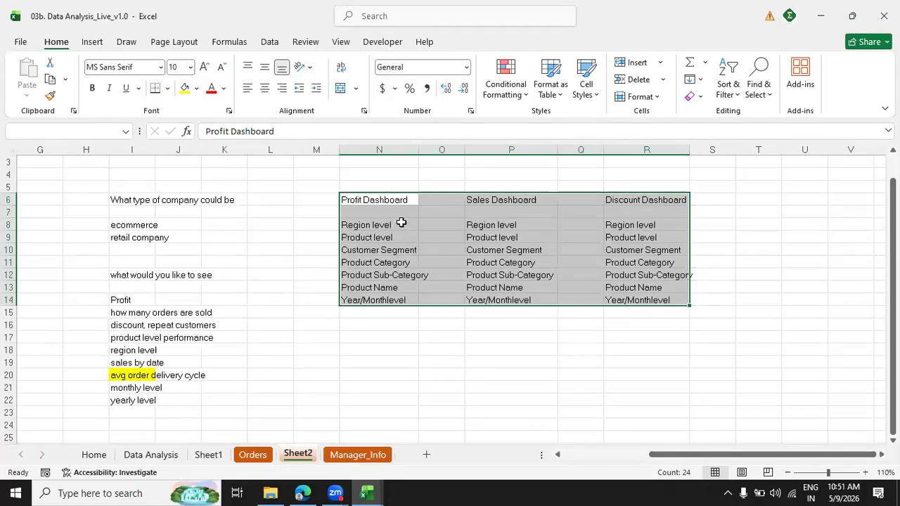
Review the Profit Dashboard list in column N, from its heading through Product Name.
left_click_drag(384, 200, 373, 289)
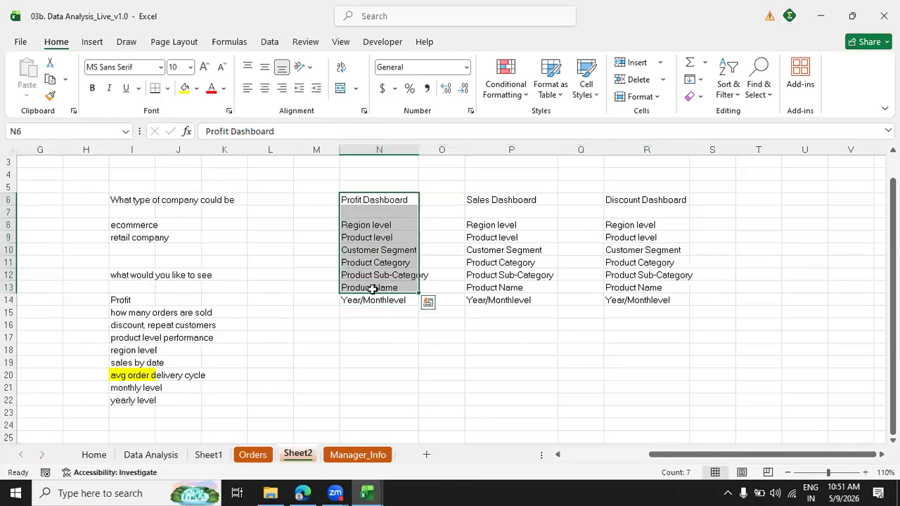
left_click(371, 223)
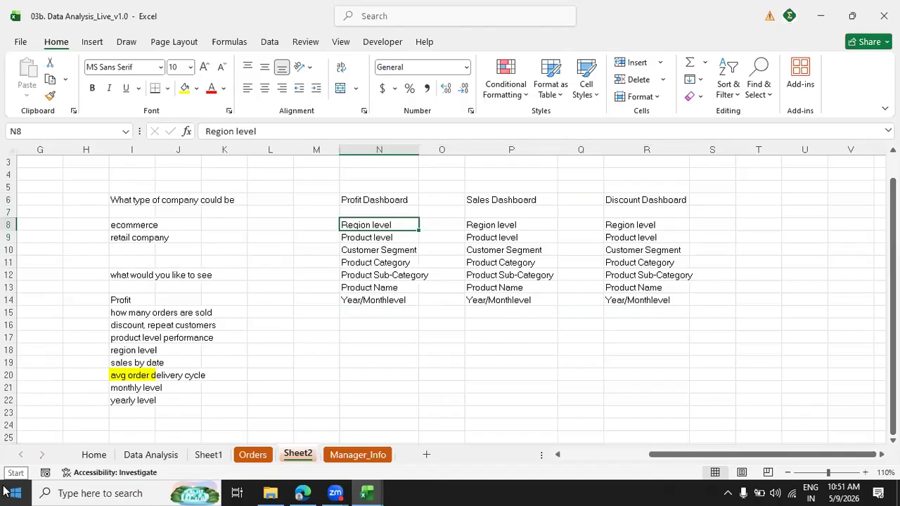
key("Left")
key("Left")
key("Left")
key("Left")
key("Left")
key("Left")
key("Left")
key("Left")
key("Left")
key("Left")
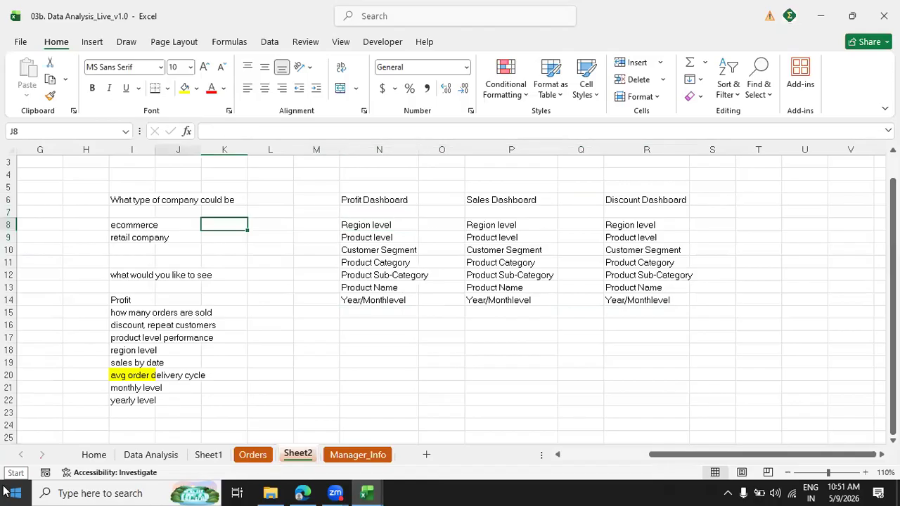
key("Right")
key("Up")
key("Up")
key("Up")
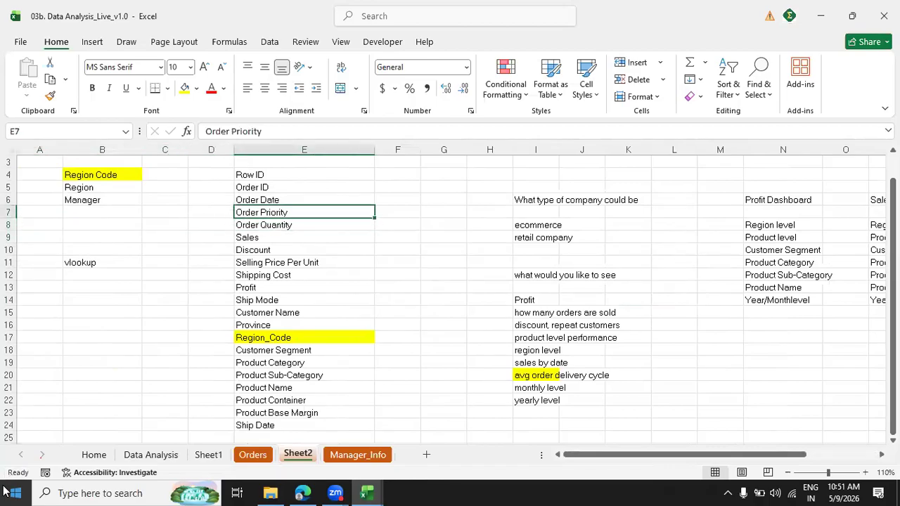
On the Data Analysis sheet, highlight "1. Know your dataset" and "2. Objective of the analysis" in J9:J10 with a yellow fill.
left_click(138, 460)
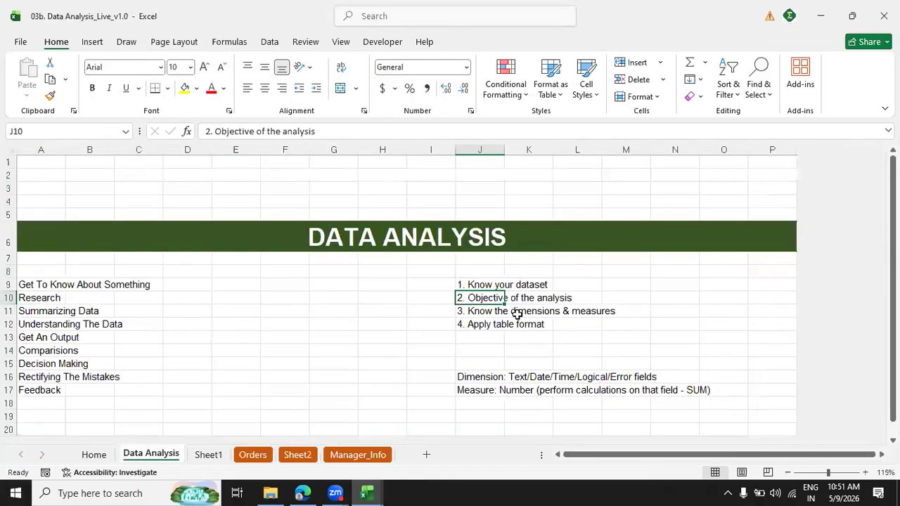
left_click(484, 287)
left_click(482, 299)
left_click(482, 285)
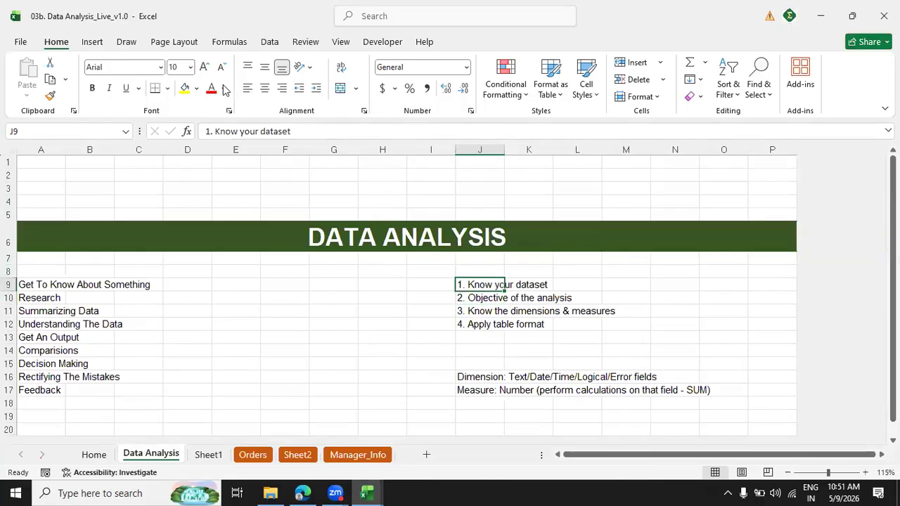
left_click(185, 89)
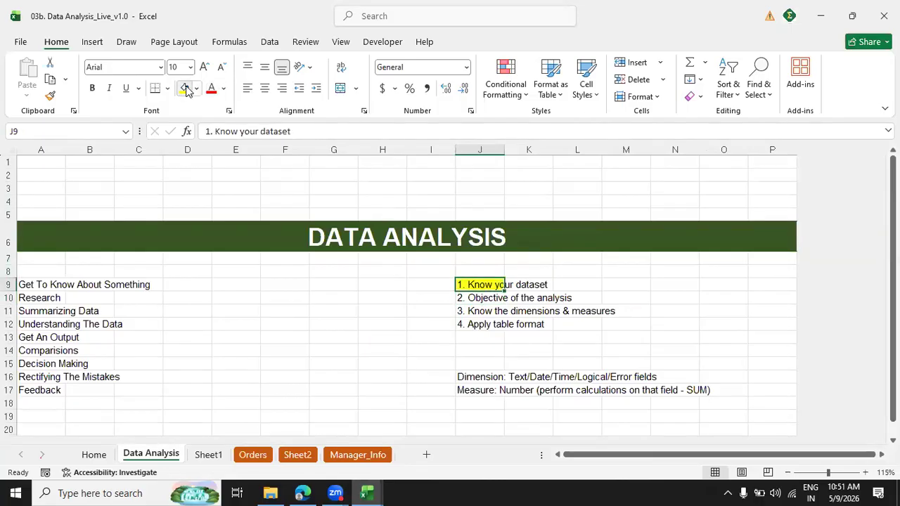
left_click(493, 298)
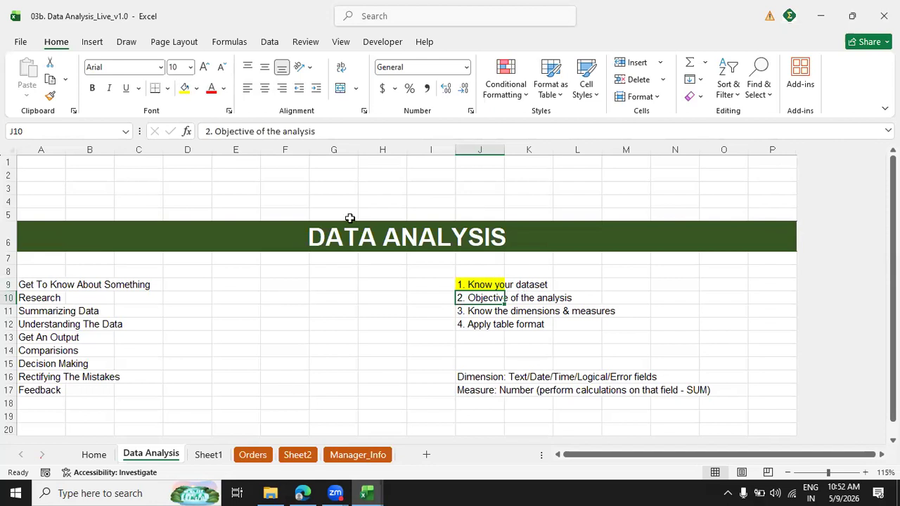
left_click(184, 88)
Review "3. Know the dimensions & measures" in J11 and the Dimension and Measure definitions in J16:J17.
left_click(483, 311)
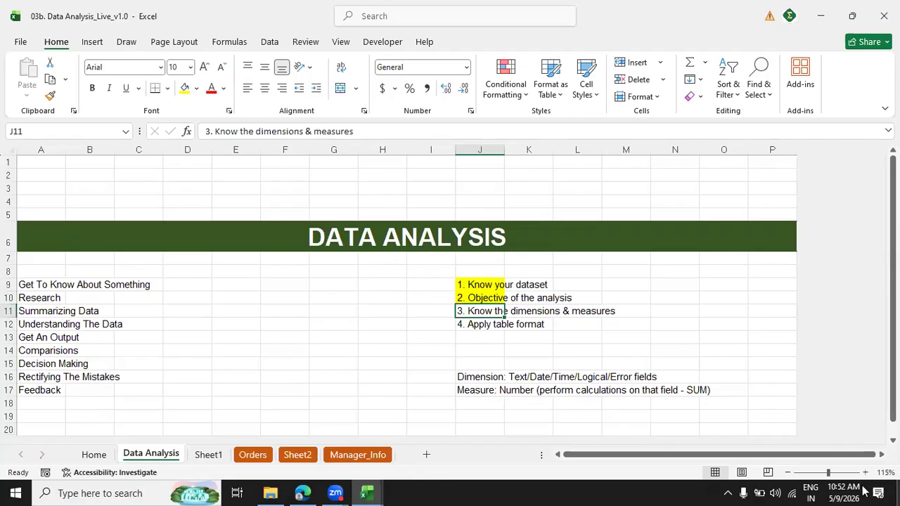
left_click(463, 378)
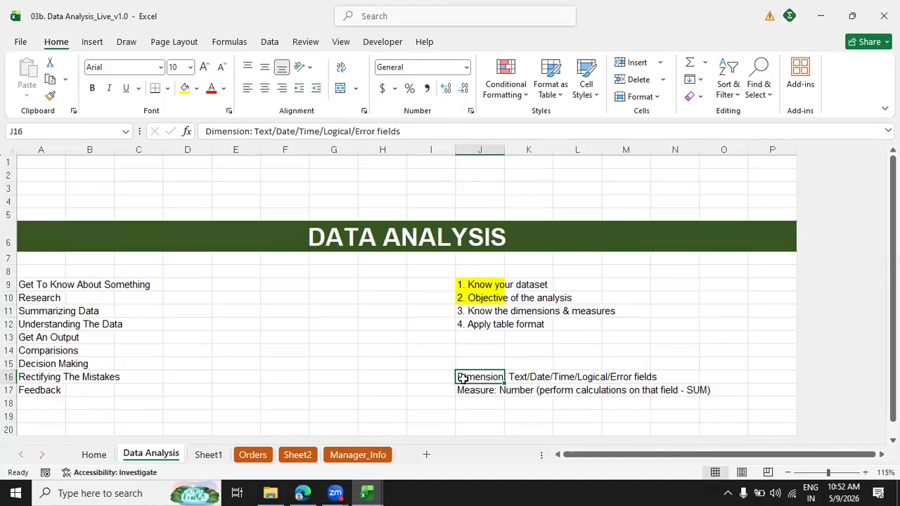
key("Down")
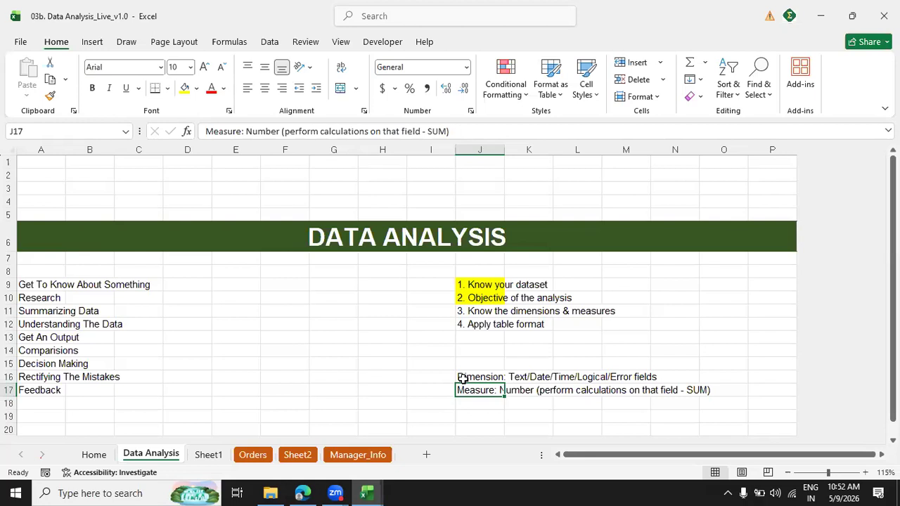
left_click(270, 455)
left_click(209, 455)
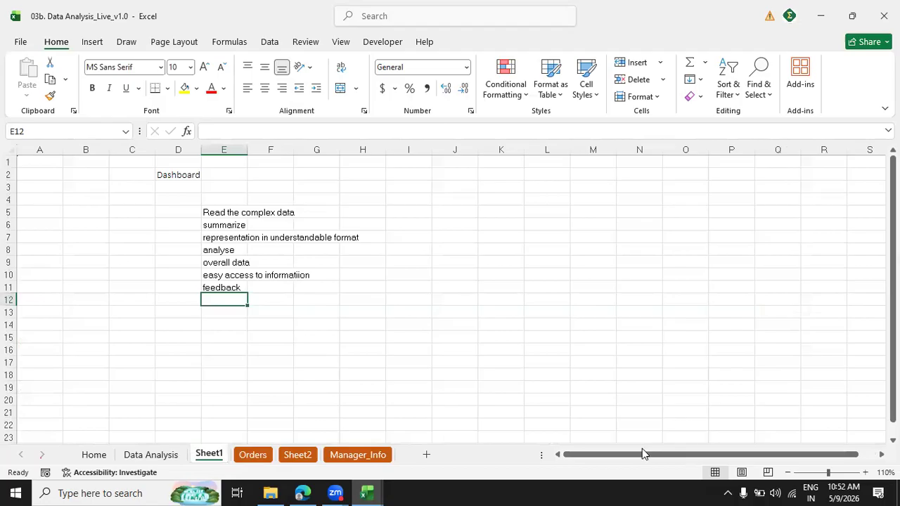
On Sheet2, remove the fill colour from Region_Code in E17 of the Orders field list.
left_click(297, 455)
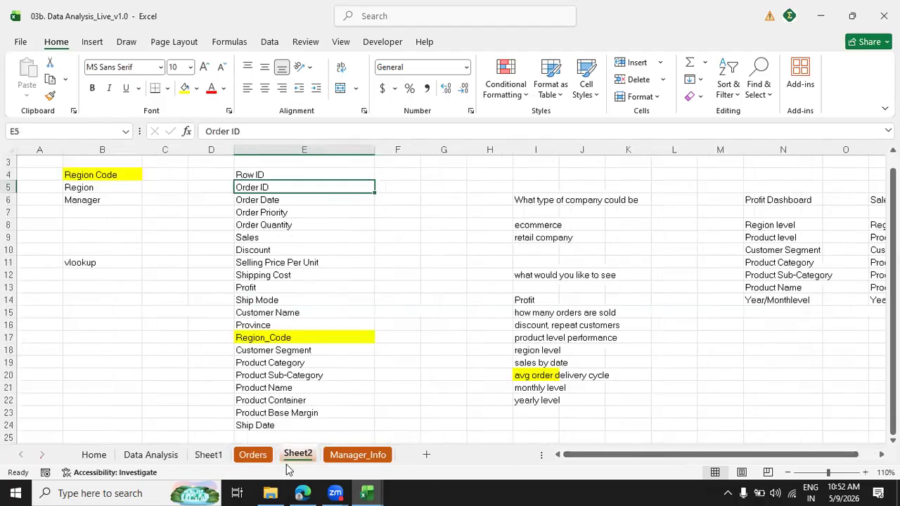
left_click(371, 249)
key("Down")
key("Down")
key("Down")
key("Down")
key("Down")
key("Down")
key("Down")
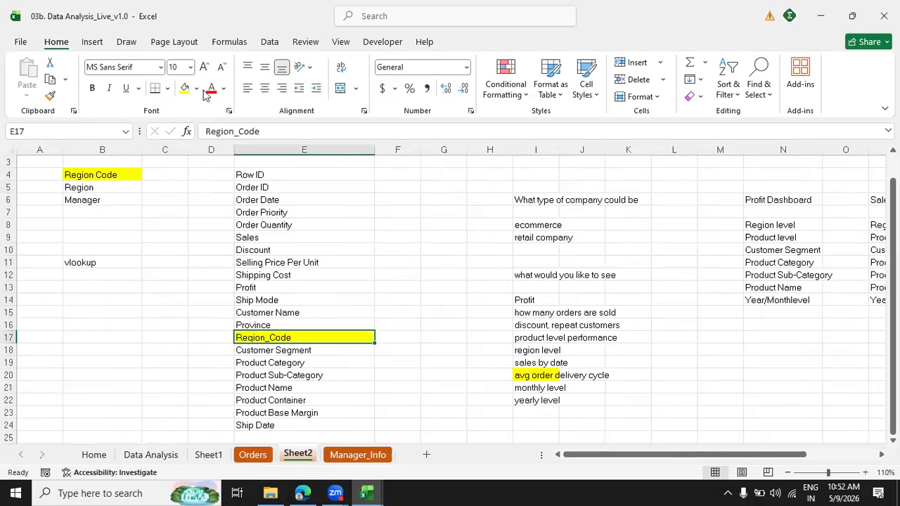
left_click(196, 88)
left_click(208, 314)
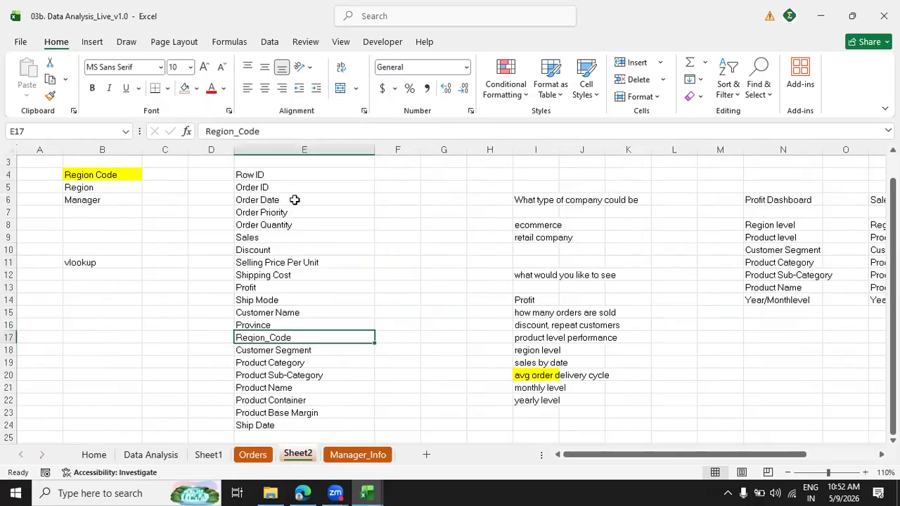
Go through the Orders fields from Row ID to Order Quantity in E4:E8, considering each as dimension or measure.
left_click(297, 177)
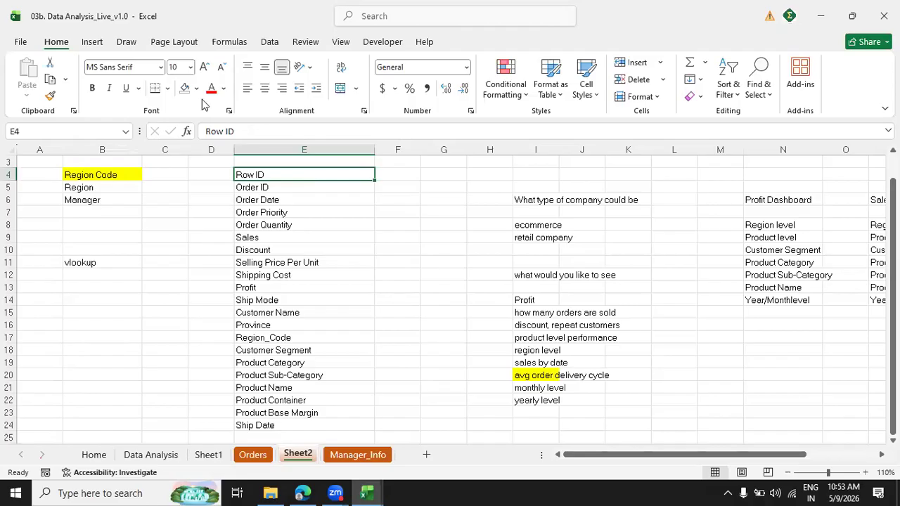
key("Down")
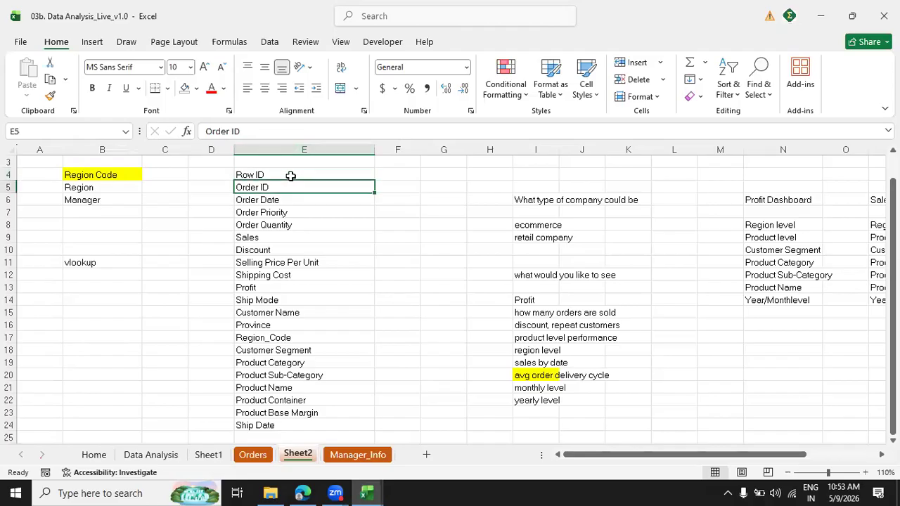
left_click(279, 200)
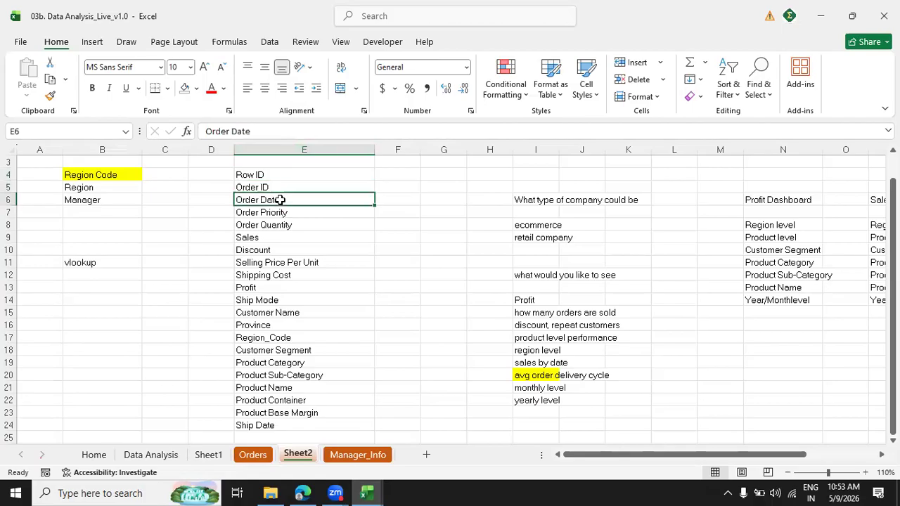
left_click(279, 209)
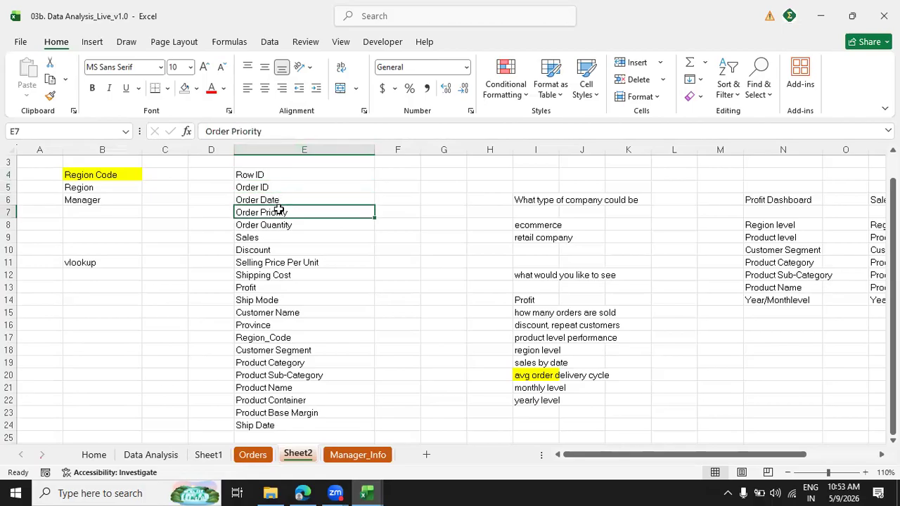
left_click(276, 220)
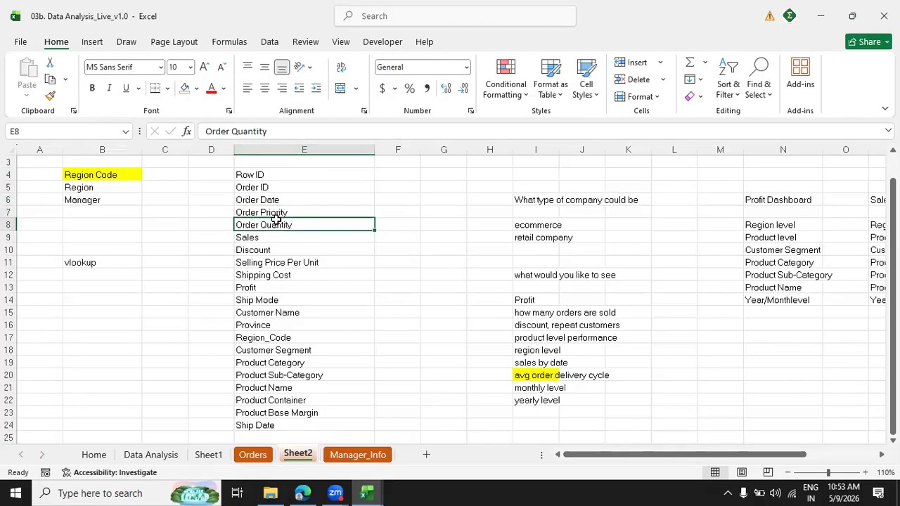
Fill the Profit Dashboard heading and its list in N6:N14 with the standard light green.
key("Right")
key("Right")
key("Right")
key("Right")
key("Right")
key("Right")
key("Right")
key("Right")
key("Right")
key("Right")
key("Right")
key("Right")
key("Right")
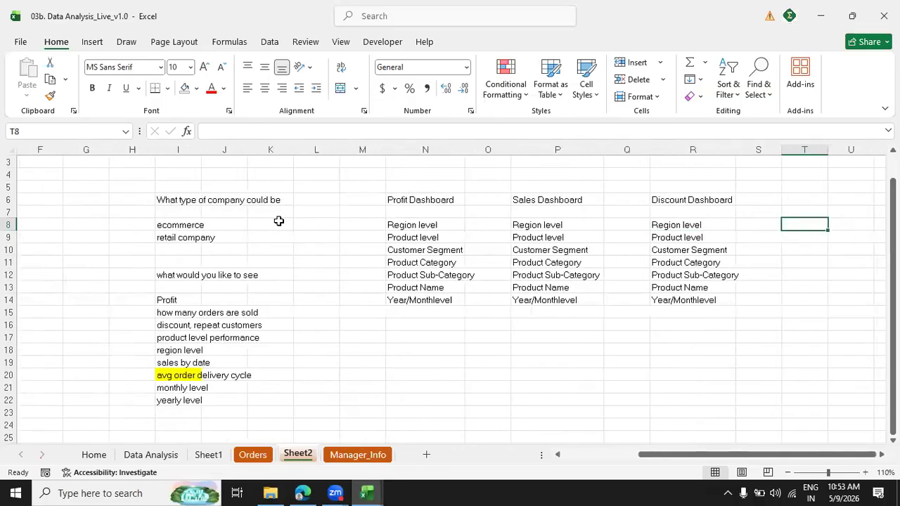
left_click_drag(430, 203, 427, 301)
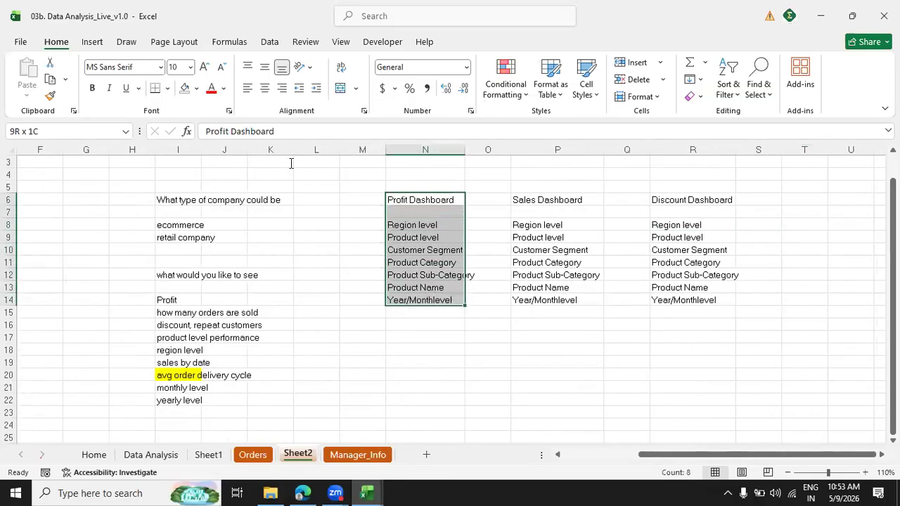
left_click(196, 88)
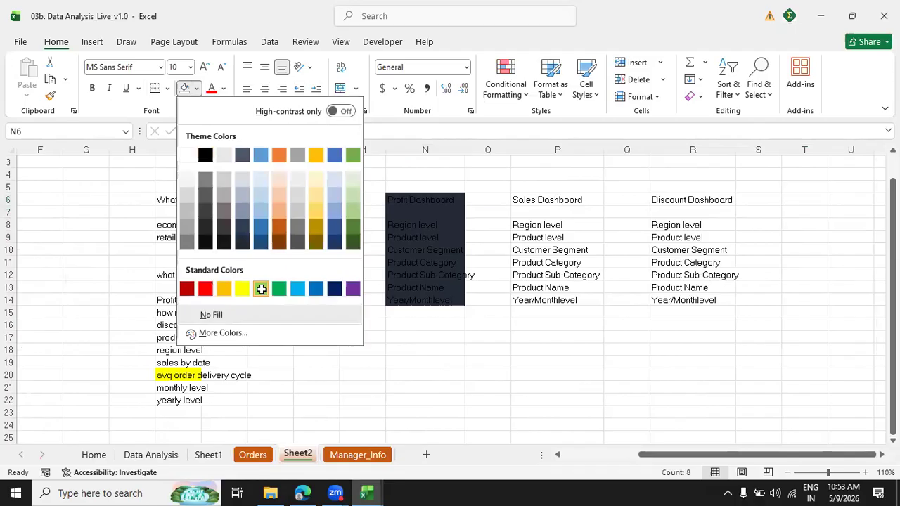
left_click(260, 288)
left_click(404, 263)
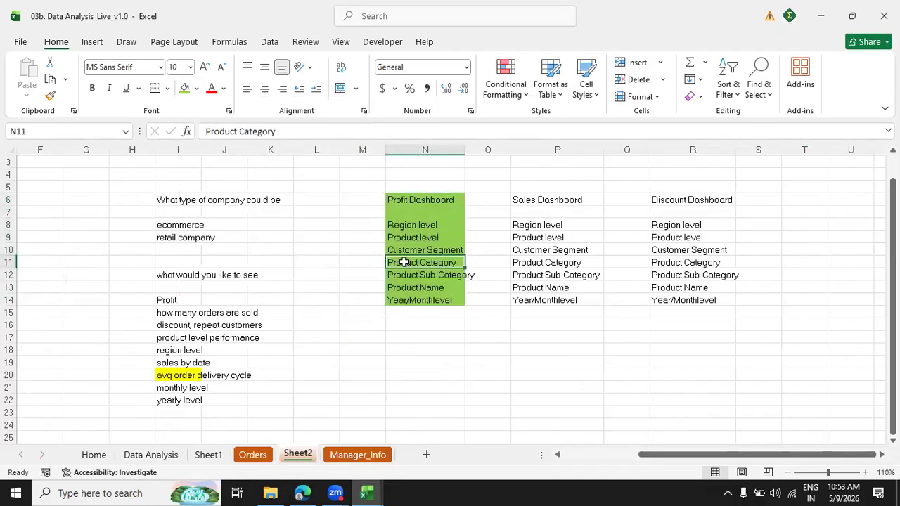
Go through the Orders fields from Order Quantity to Shipping Cost in E8:E12, considering each as dimension or measure.
key("Left")
key("Left")
key("Left")
key("Left")
key("Left")
key("Left")
key("Left")
key("Left")
key("Left")
key("Left")
key("Left")
key("Left")
key("Left")
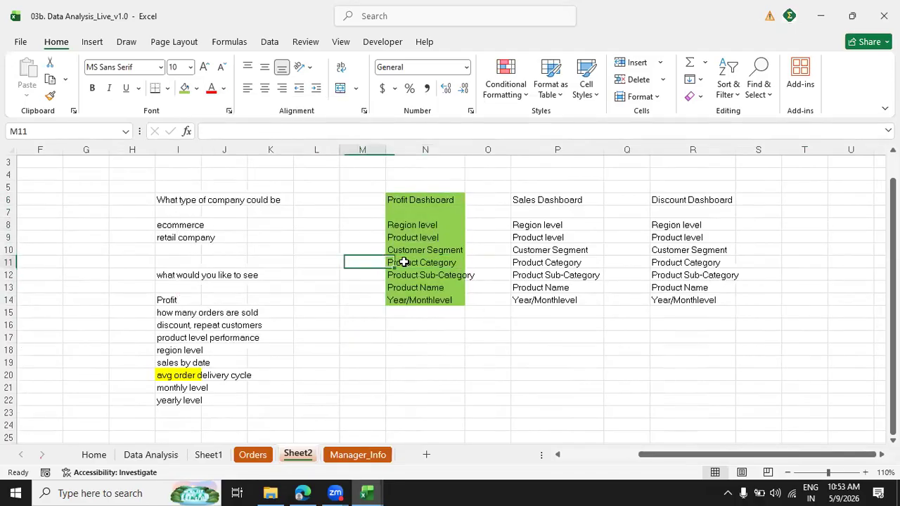
key("Right")
key("Right")
key("Right")
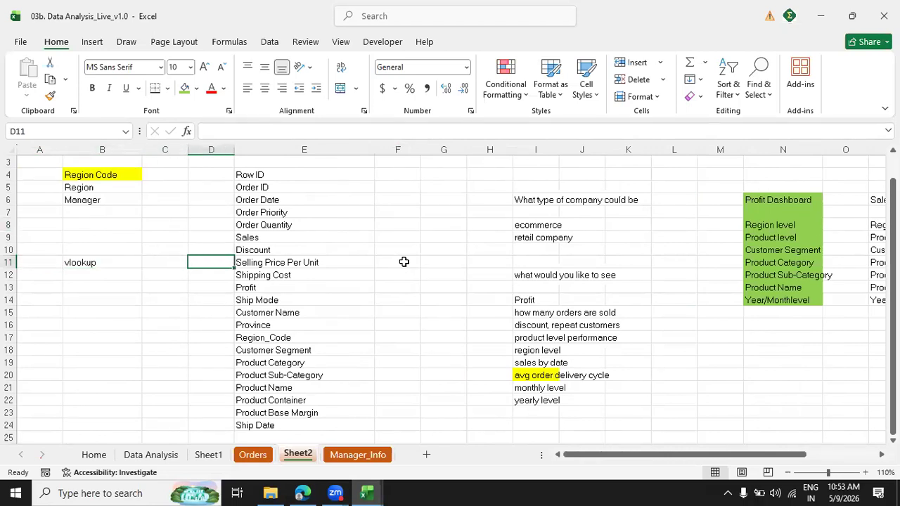
left_click(282, 225)
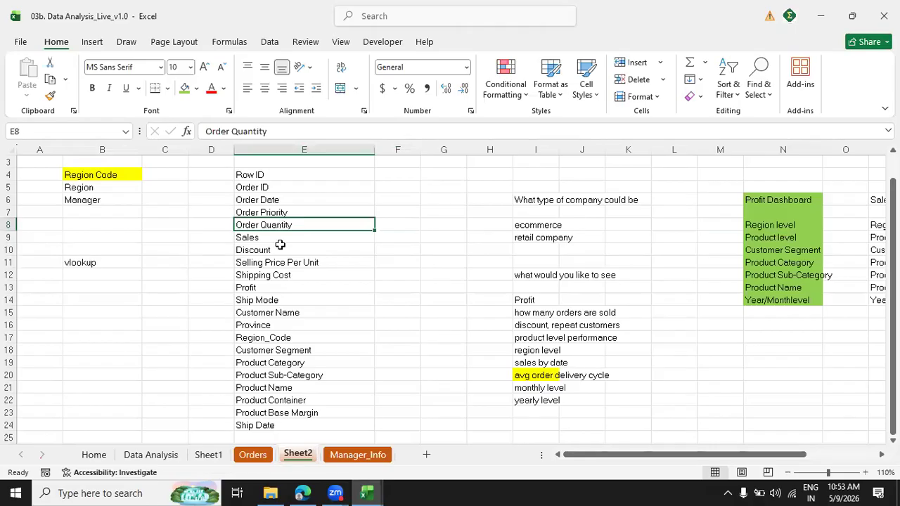
left_click(279, 241)
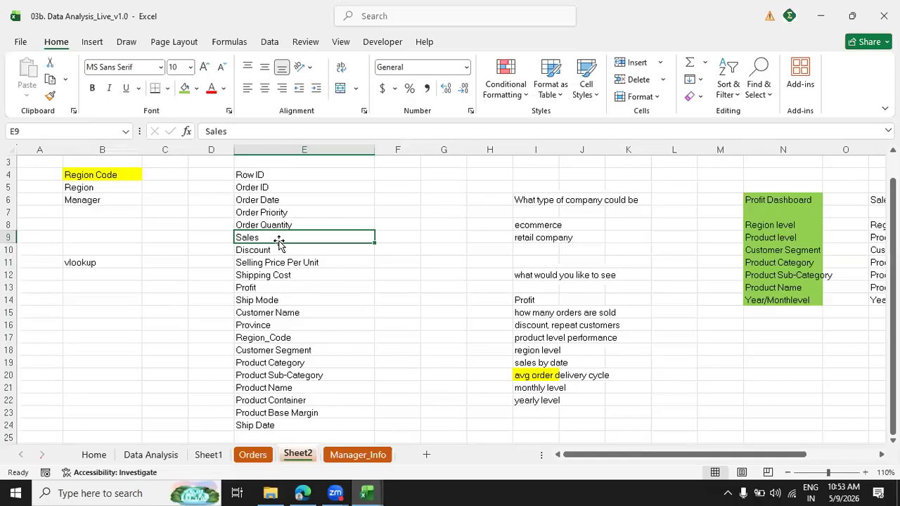
left_click(267, 250)
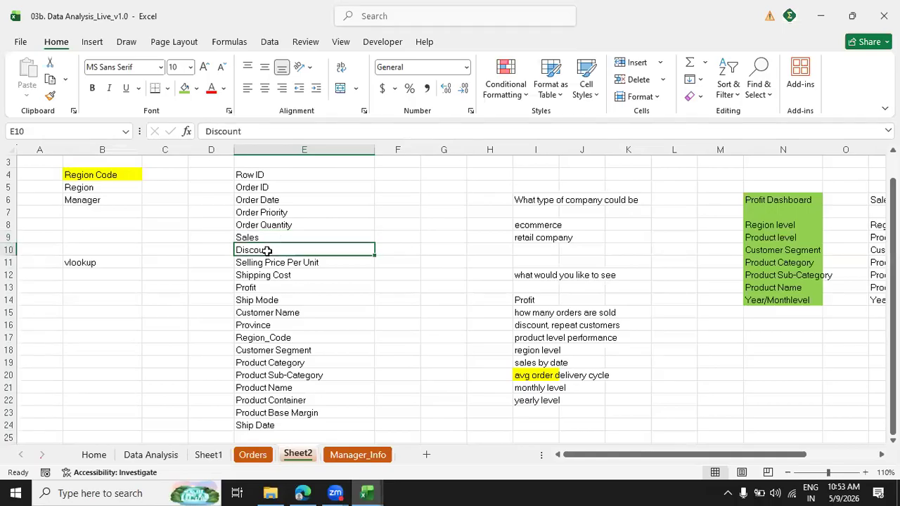
left_click(279, 262)
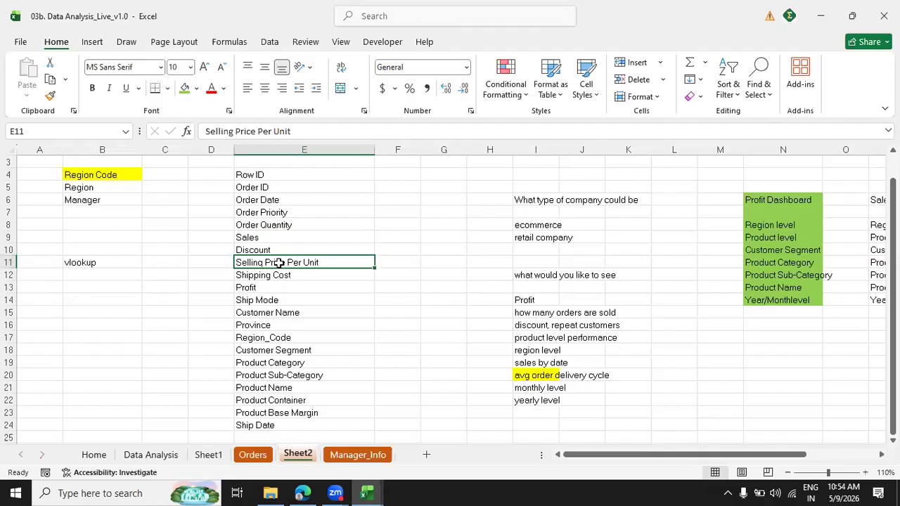
left_click(272, 271)
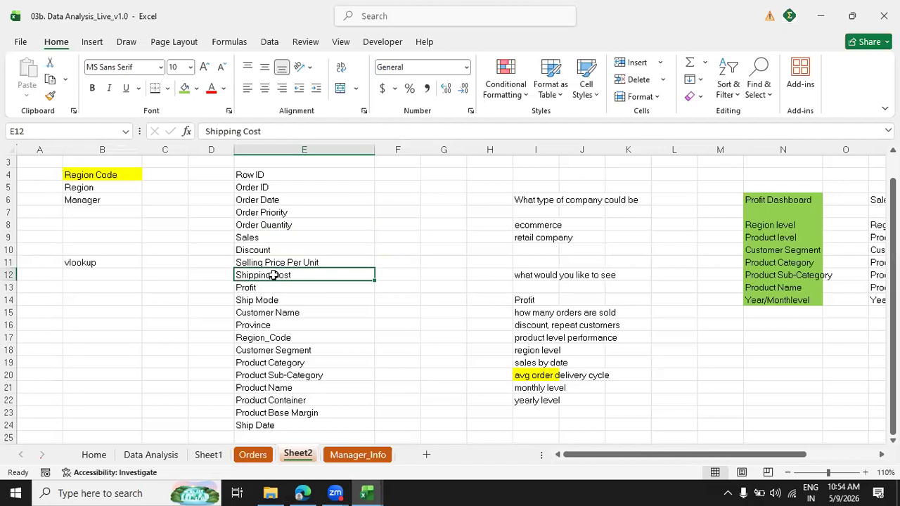
Fill the Profit field in E13 of the Orders field list with light green.
left_click(267, 291)
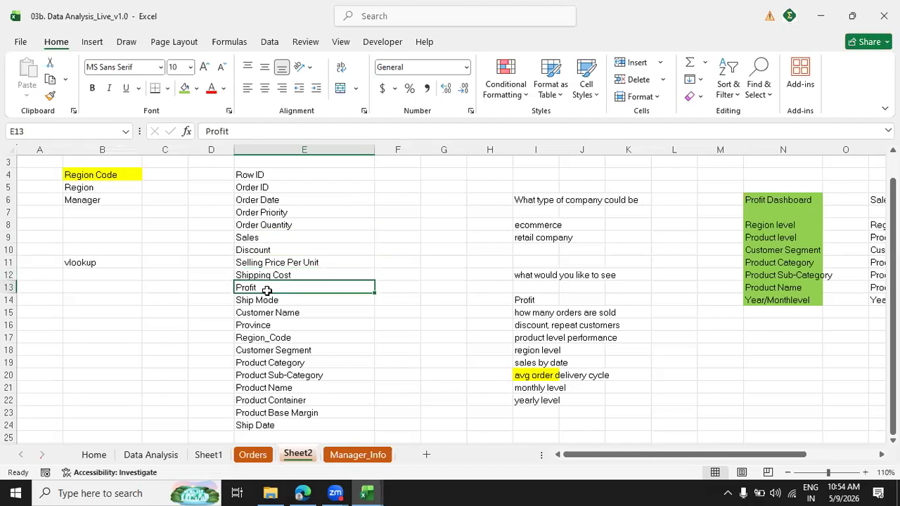
left_click(186, 89)
Go through the remaining Orders fields from Ship Mode to Ship Date in E14:E24, checking for further measures.
left_click(280, 300)
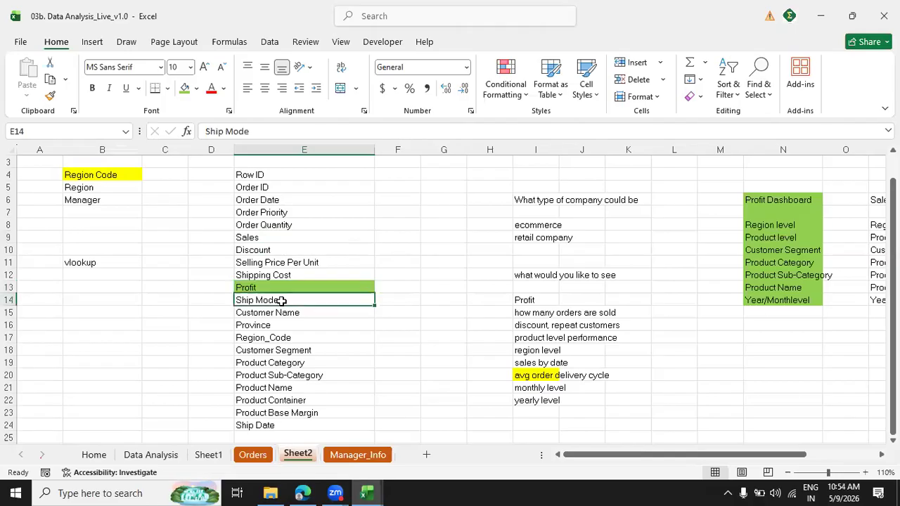
left_click(265, 318)
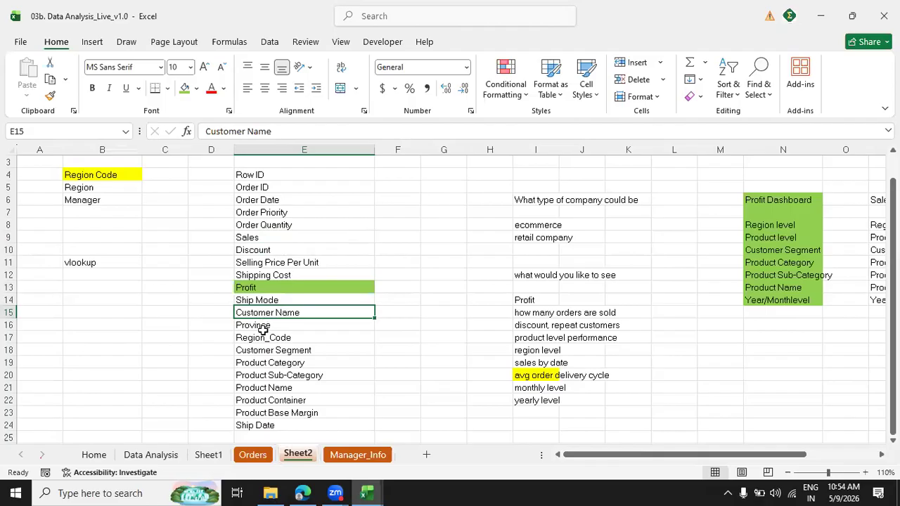
left_click(269, 340)
left_click(263, 352)
left_click(267, 363)
left_click(273, 388)
left_click(277, 413)
left_click(279, 425)
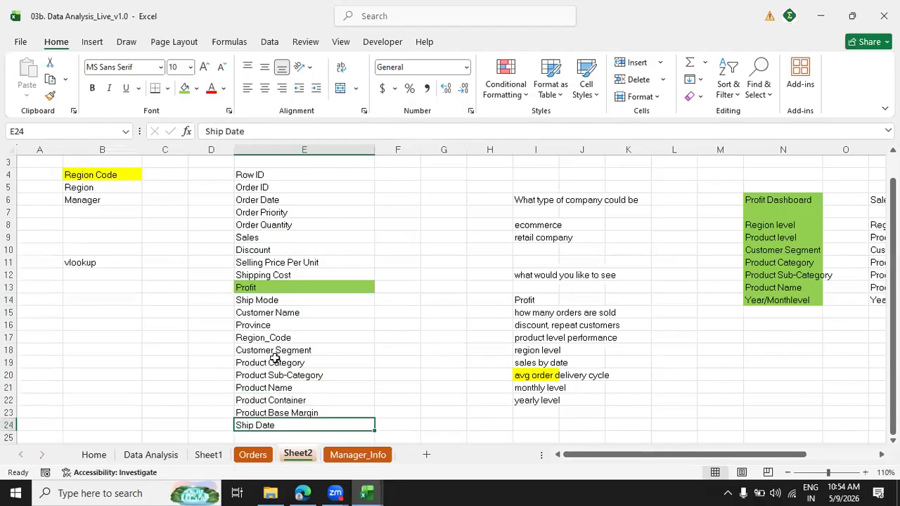
Fill Order Quantity and Sales in E8:E9 of the Orders field list with light green.
left_click(285, 237)
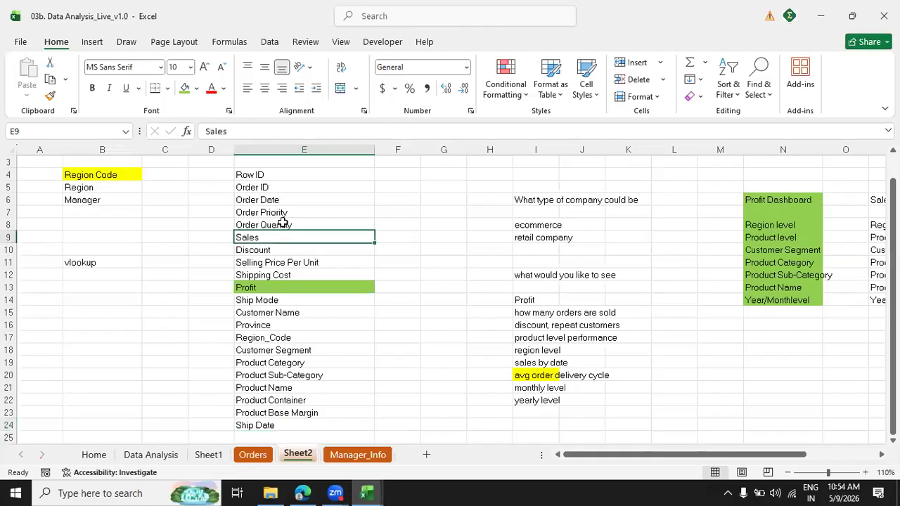
scroll(283, 222, "down", 1)
left_click(283, 225)
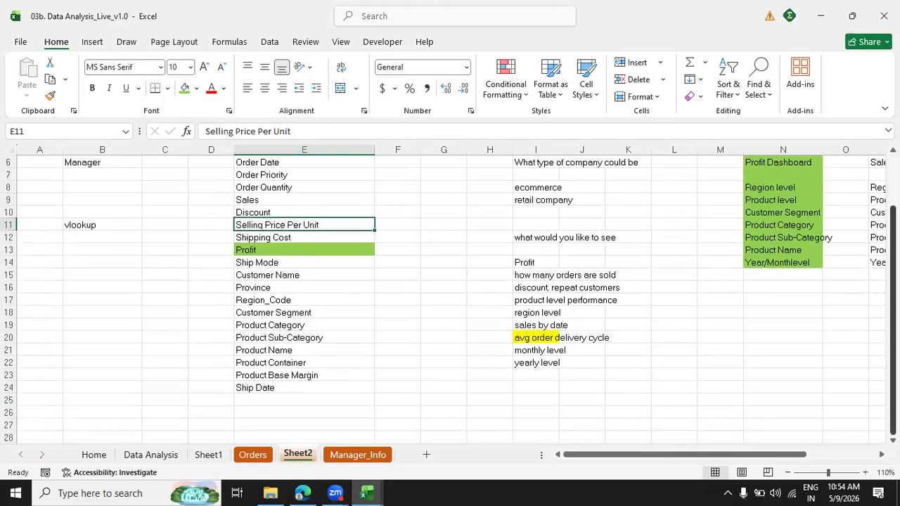
left_click_drag(893, 281, 893, 224)
left_click(287, 261)
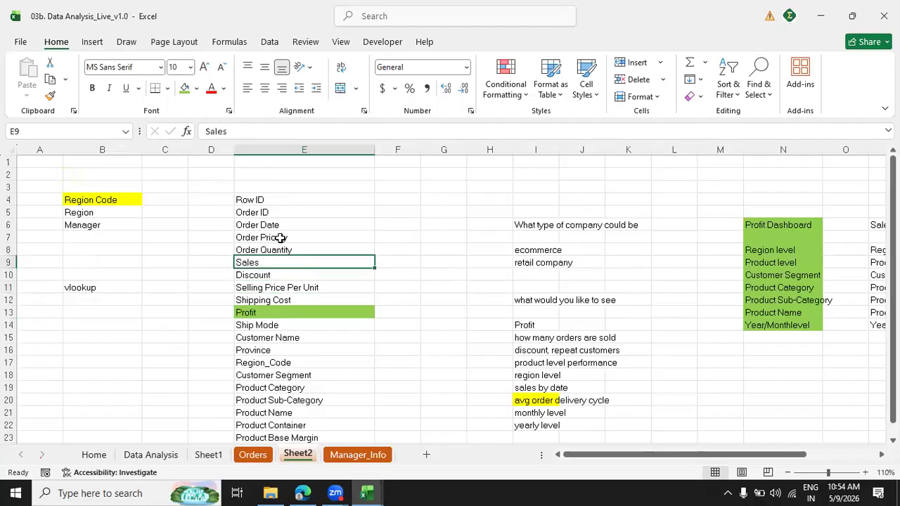
left_click(277, 249, "ctrl")
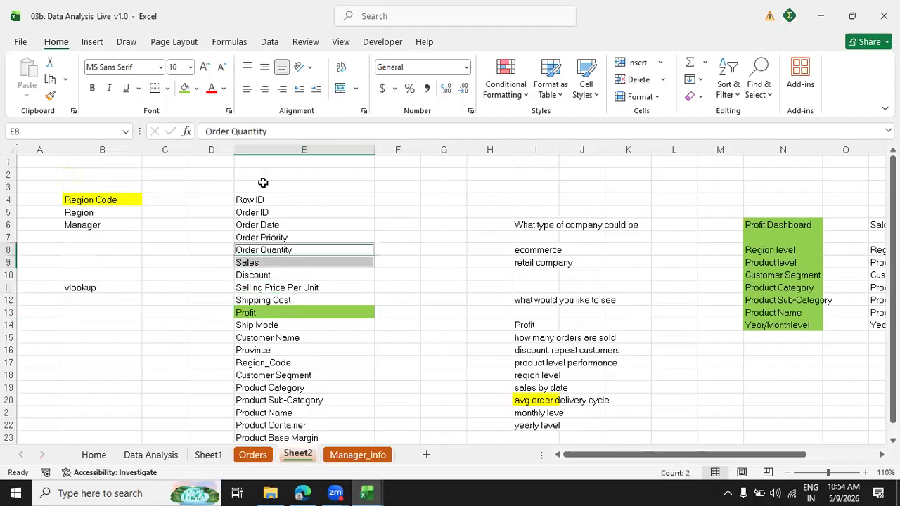
left_click(184, 89)
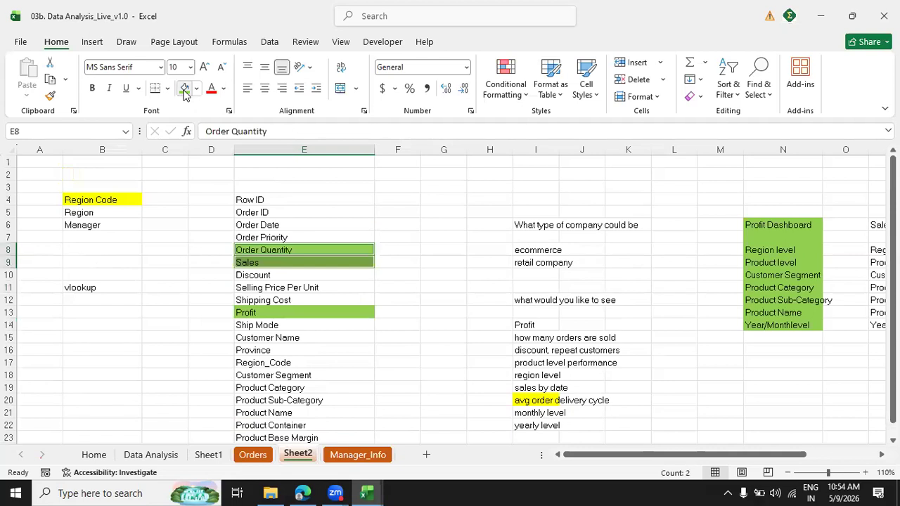
Fill the Discount field in E10 with standard yellow.
left_click(279, 275)
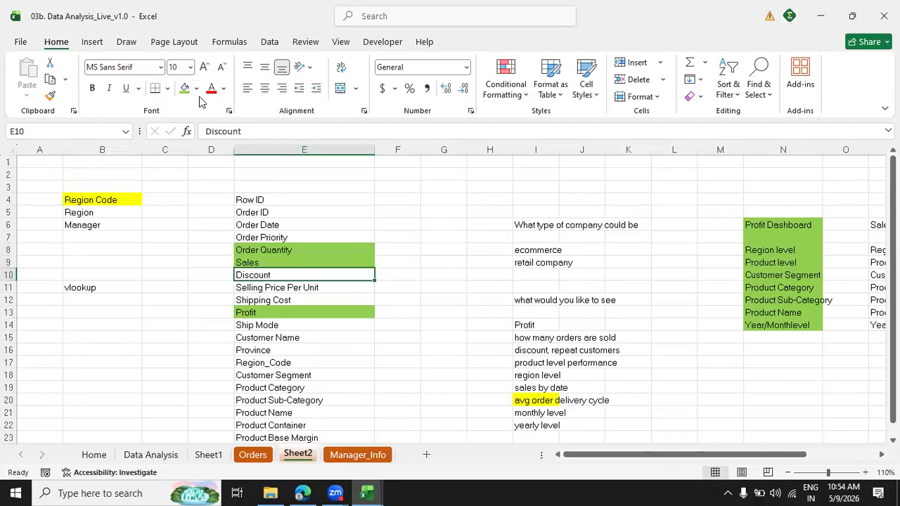
left_click(197, 88)
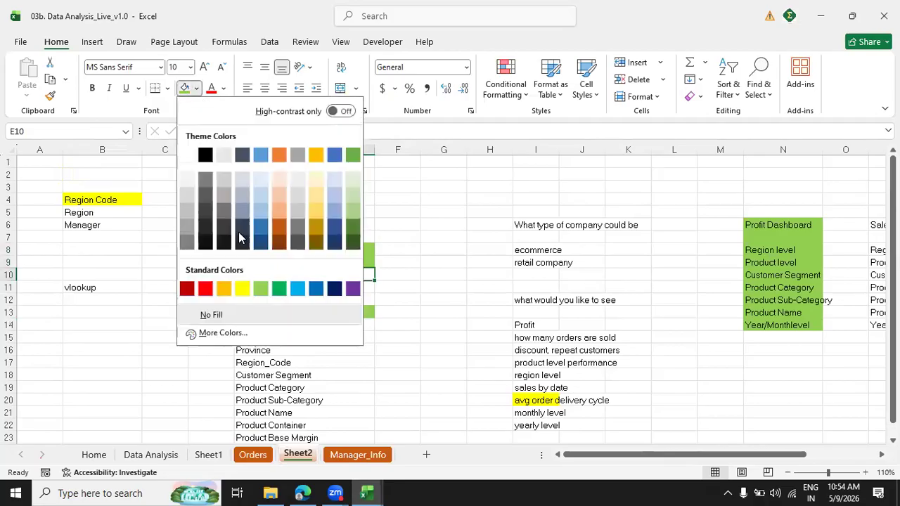
left_click(242, 289)
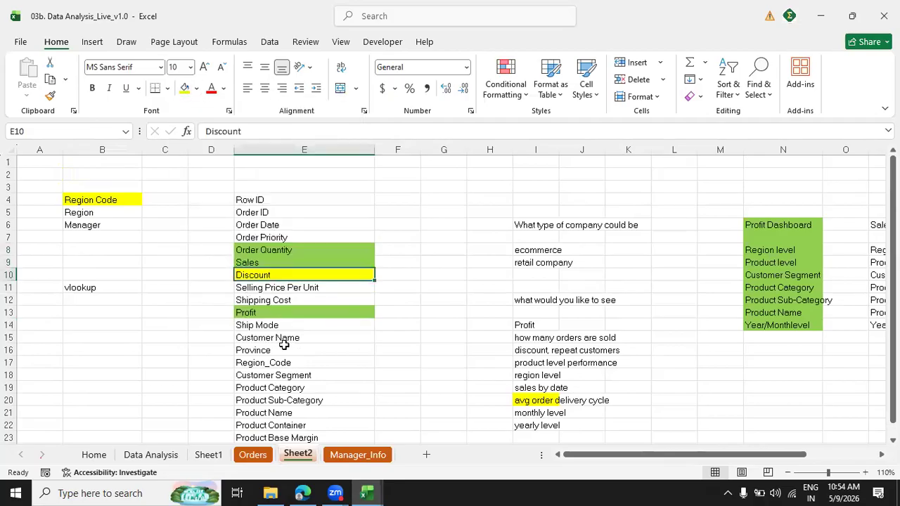
Add the heading "cost dashboard" in T6, in the same row as the Profit, Sales and Discount Dashboard headings.
scroll(488, 326, "down", 1)
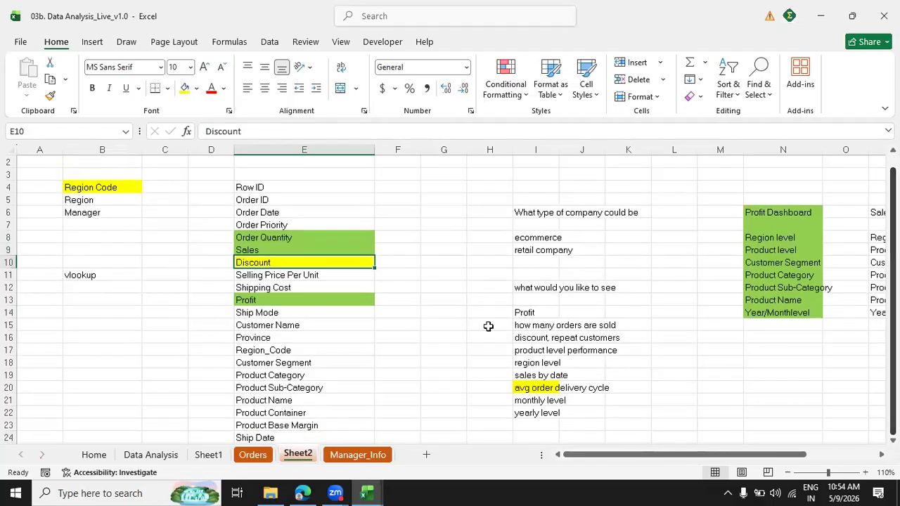
left_click(429, 284)
key("Right")
key("Right")
key("Right")
key("Right")
key("Right")
key("Right")
key("Right")
key("Right")
key("Right")
key("Right")
key("Right")
key("Right")
key("Right")
key("Right")
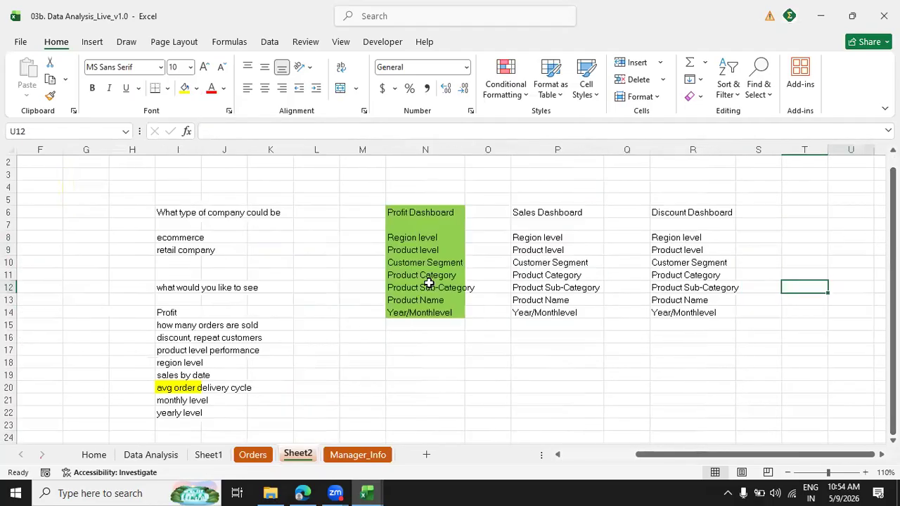
key("Right")
key("Right")
key("Up")
key("Up")
key("Up")
key("Up")
key("Up")
key("Left")
key("Left")
key("Left")
key("Left")
key("Up")
key("Right")
type("cost dashboard")
key("Return")
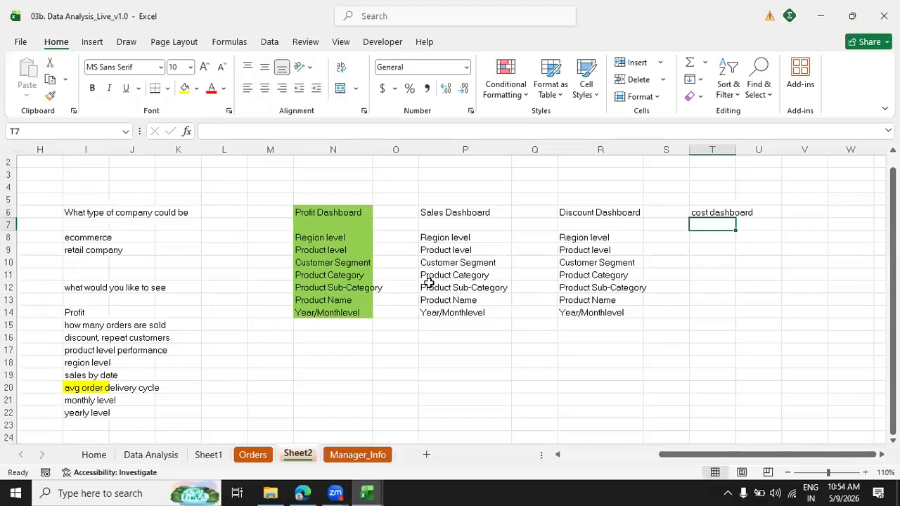
Examine the cost-related fields Shipping Cost, Product Base Margin and Selling Price Per Unit in the Orders field list.
key("Left")
key("Left")
key("Left")
key("Left")
key("Left")
key("Left")
key("Left")
key("Left")
key("Left")
key("Left")
key("Left")
key("Left")
key("Left")
key("Left")
key("Left")
key("Left")
key("Left")
key("Left")
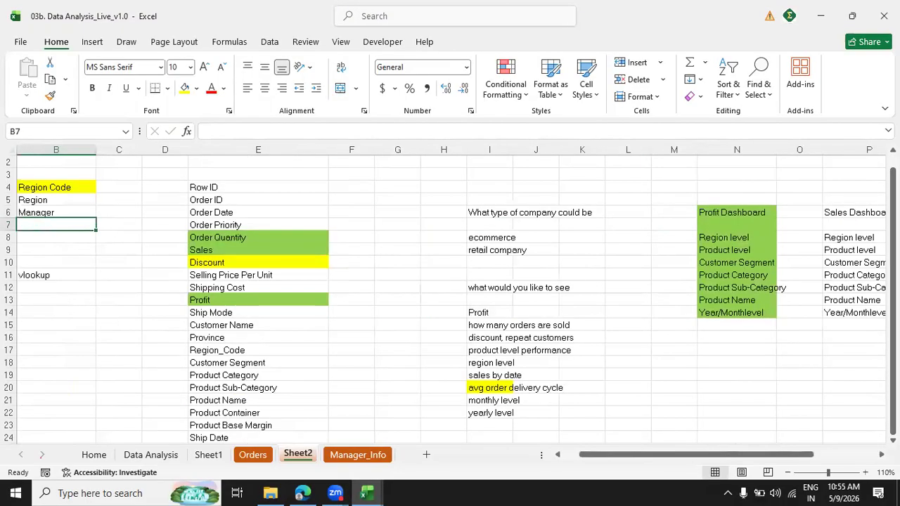
left_click(253, 293)
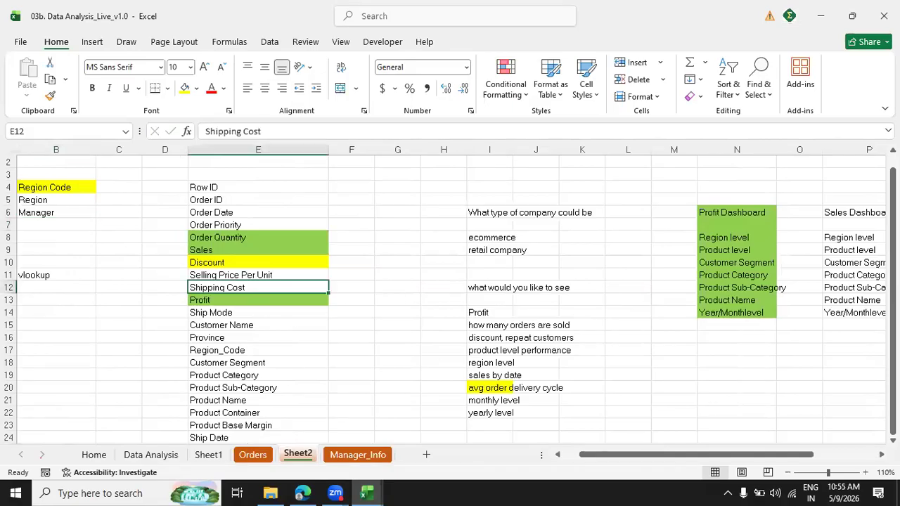
left_click(274, 434)
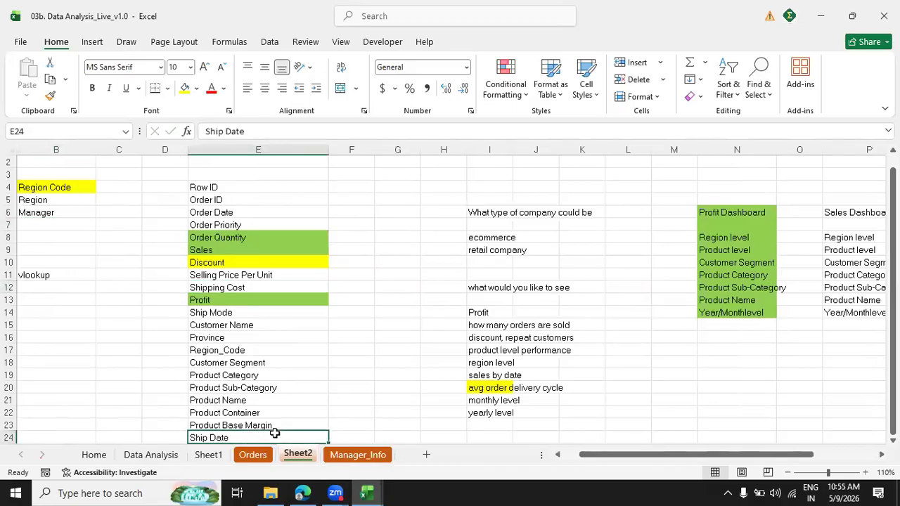
left_click(262, 426)
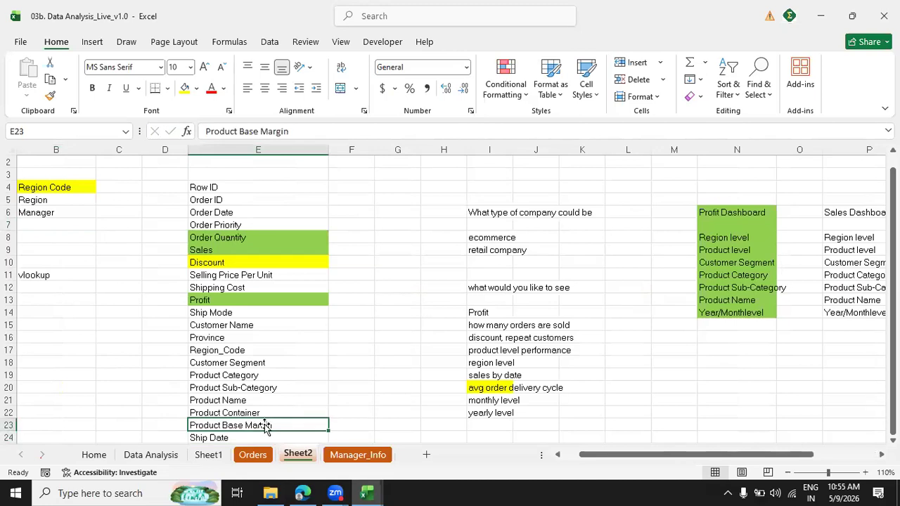
left_click(231, 288)
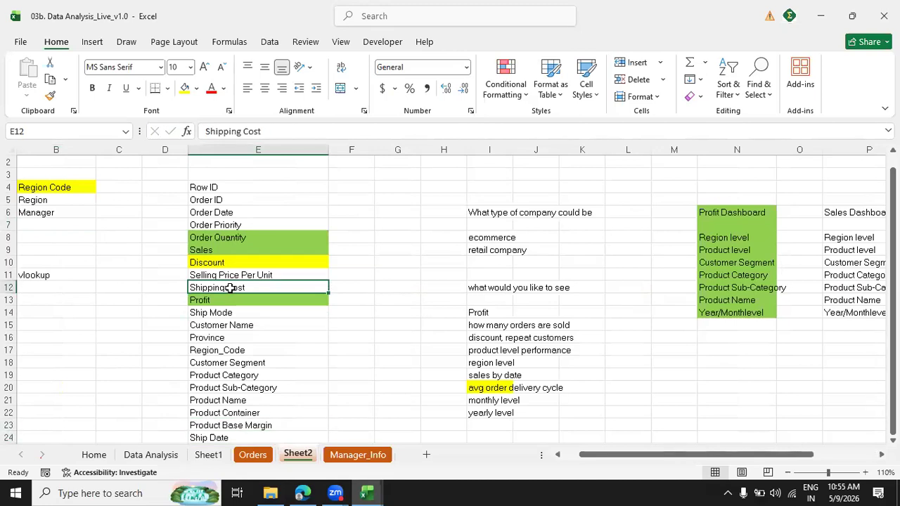
left_click(222, 271)
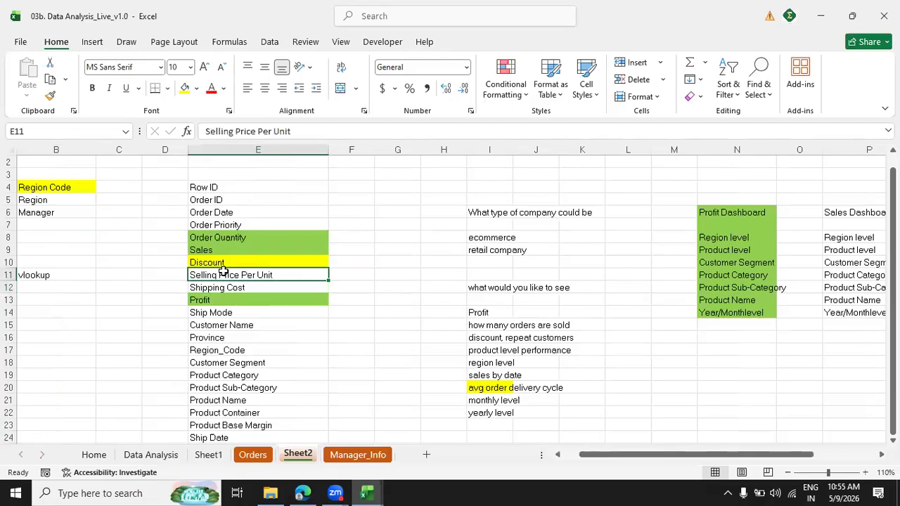
Enter the example figures 25, 7 and 18 in cells F3, G3 and H3.
left_click(357, 177)
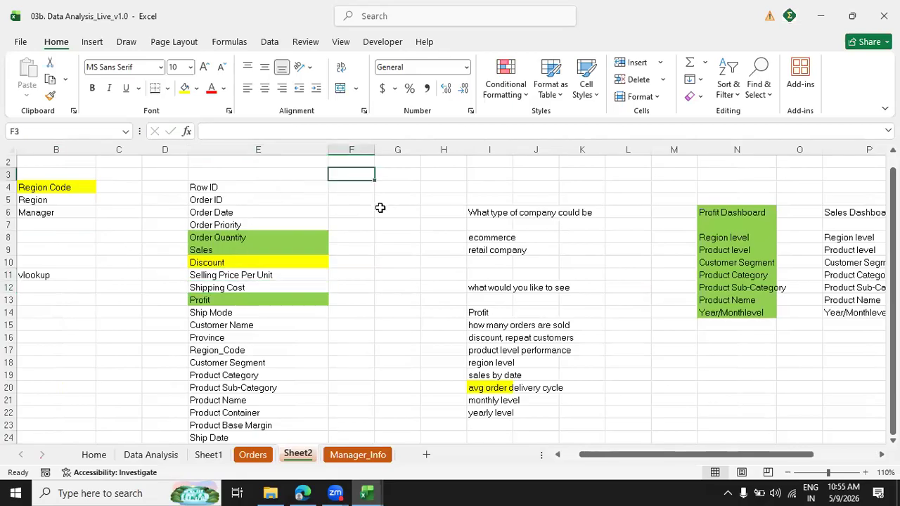
type("25")
key("Tab")
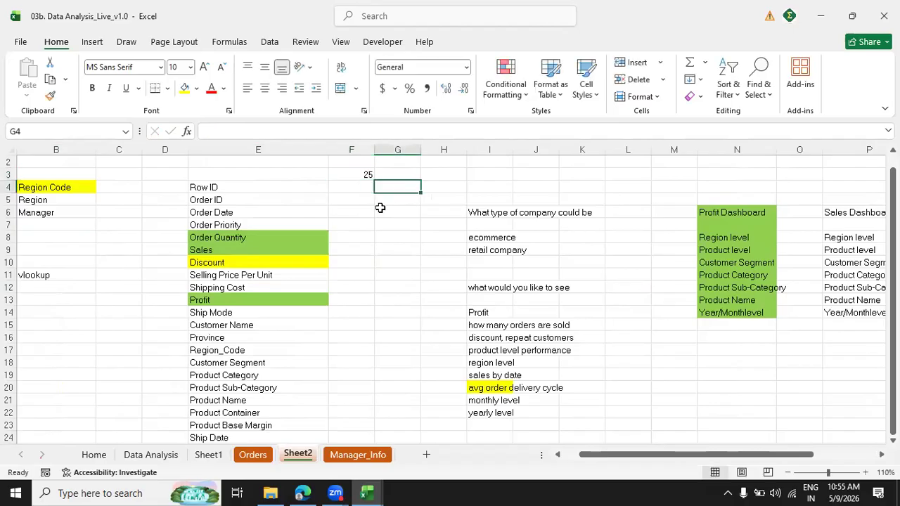
type("7")
key("Tab")
type("18")
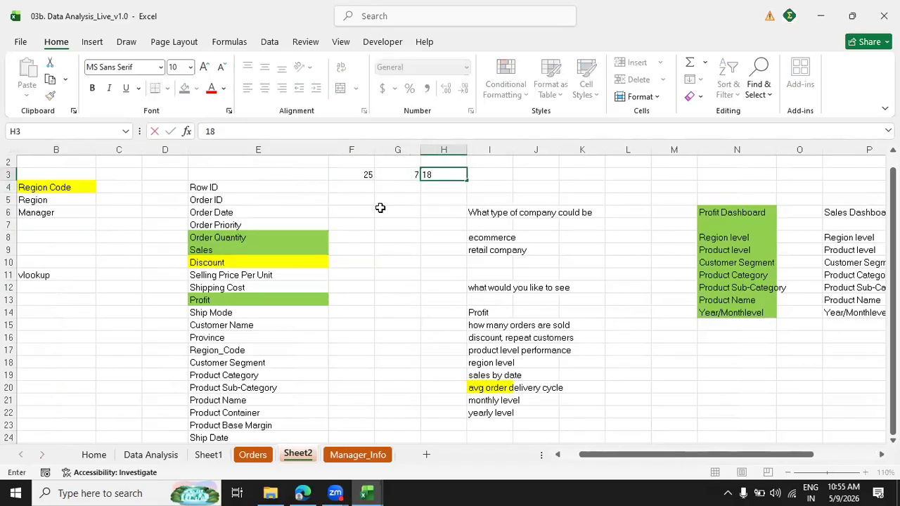
key("Return")
key("Up")
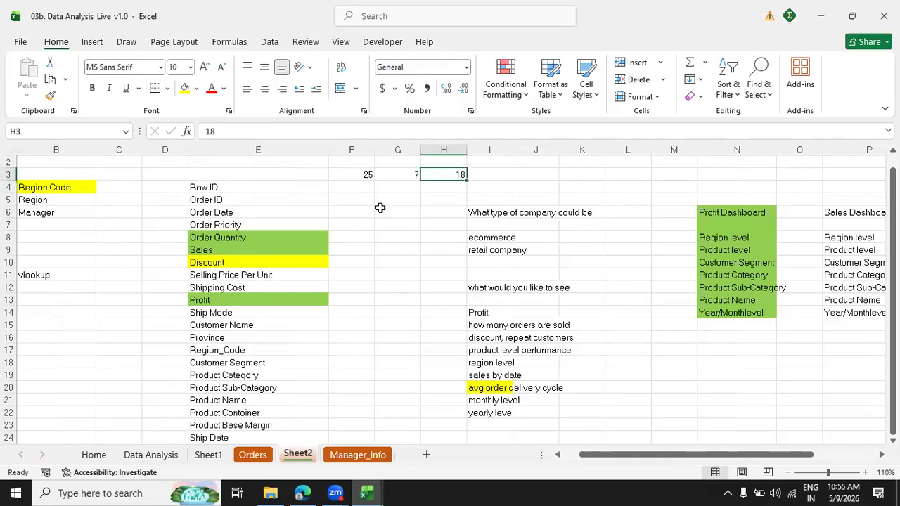
key("Right")
key("Right")
key("Right")
key("Right")
key("Right")
key("Right")
key("Right")
key("Right")
key("Right")
key("Right")
key("Right")
key("Right")
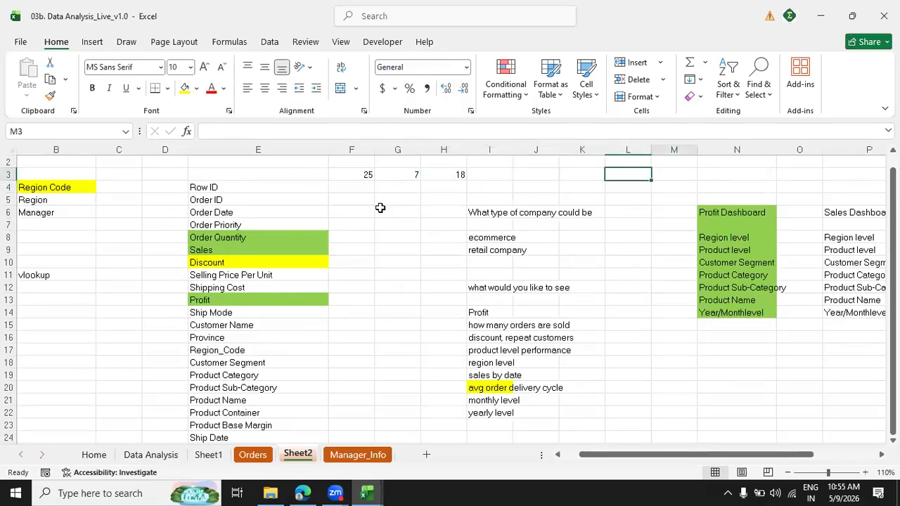
key("Down")
key("Down")
key("Down")
key("Left")
key("Left")
key("Left")
key("Left")
key("Left")
key("Left")
key("Left")
key("Left")
key("Left")
key("Left")
key("Left")
key("Left")
key("Left")
key("Left")
key("Left")
key("Left")
key("Left")
key("Left")
key("Left")
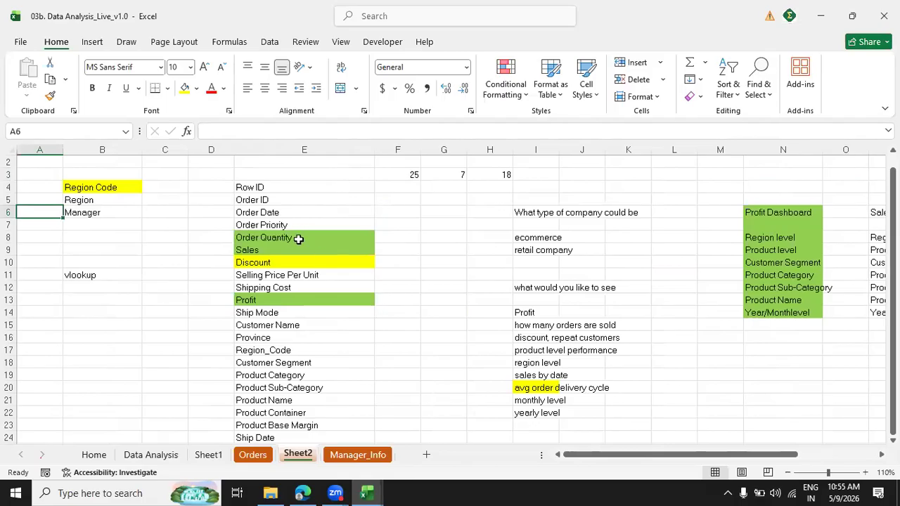
Remove the fill colour from Order Quantity, Sales, Discount and Profit in the Orders field list.
left_click_drag(297, 239, 291, 290)
left_click(291, 298, "ctrl")
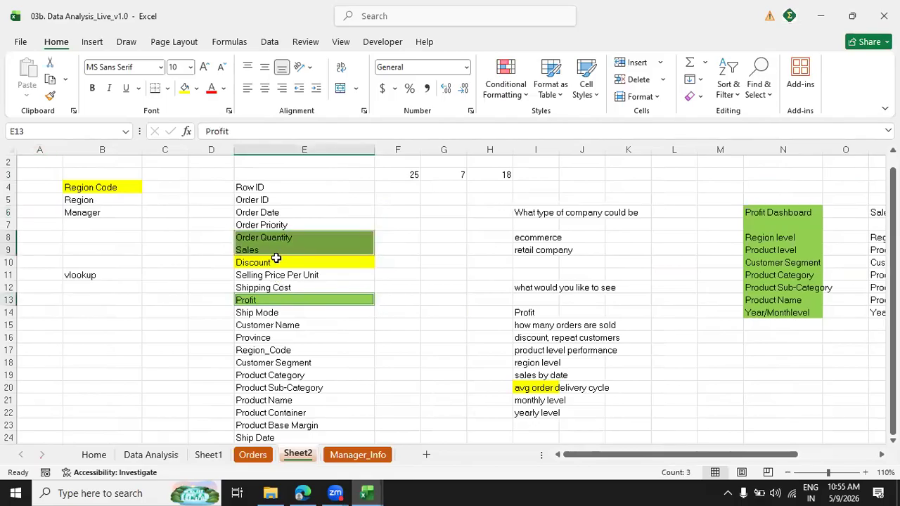
left_click(196, 88)
left_click(224, 314)
left_click(275, 262)
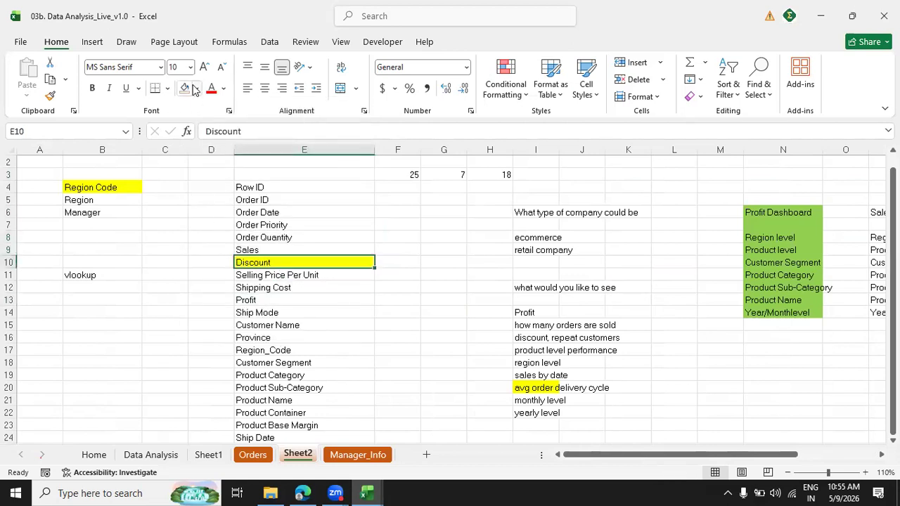
left_click(196, 88)
left_click(194, 97)
Fill only the Profit field in E13 with the standard light green as the chosen measure.
left_click(257, 300)
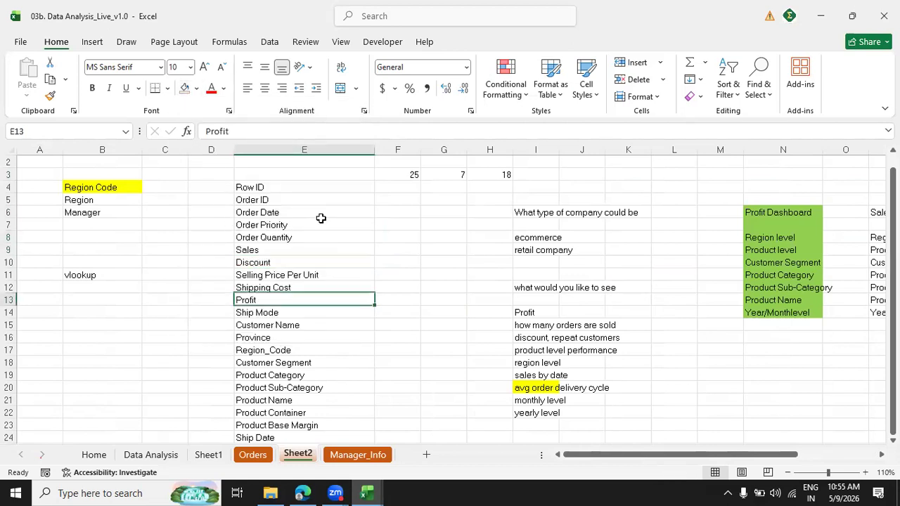
left_click(196, 88)
left_click(259, 290)
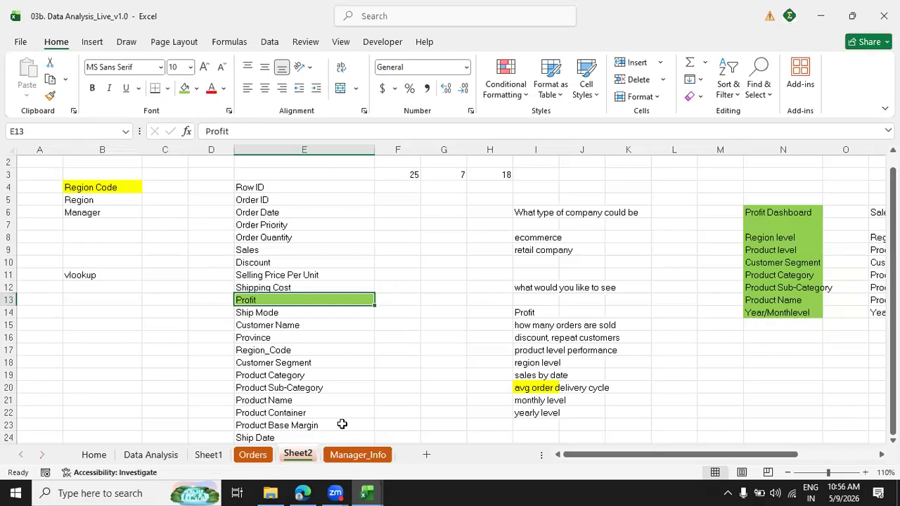
Compare the Orders field list in column E with the Region Code, Region and Manager fields in column B.
key("ctrl+Up")
key("ctrl+shift+Down")
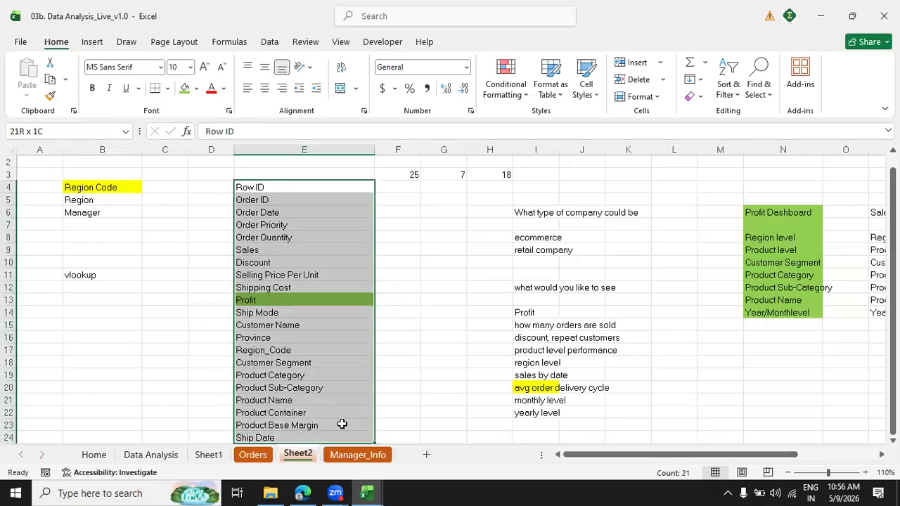
key("Left")
key("Left")
key("Left")
key("shift+Down")
key("shift+Down")
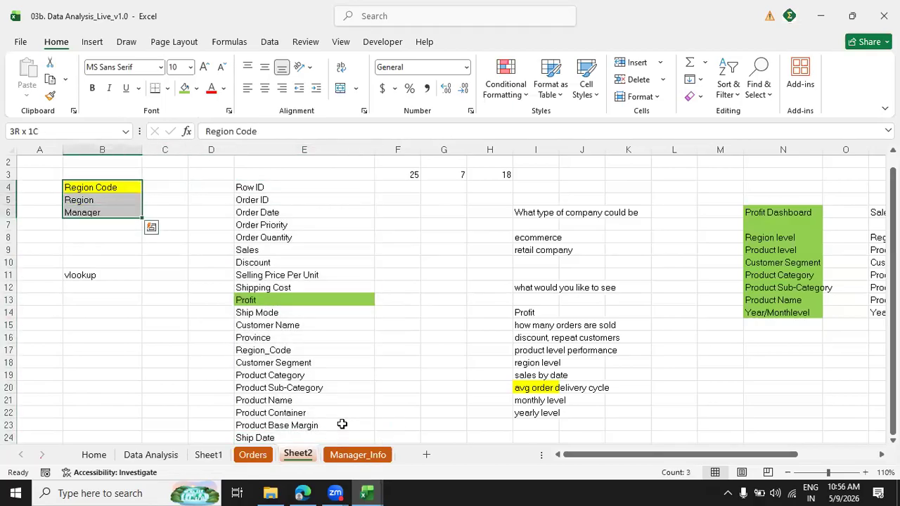
key("Right")
key("Right")
key("Right")
key("Down")
key("Down")
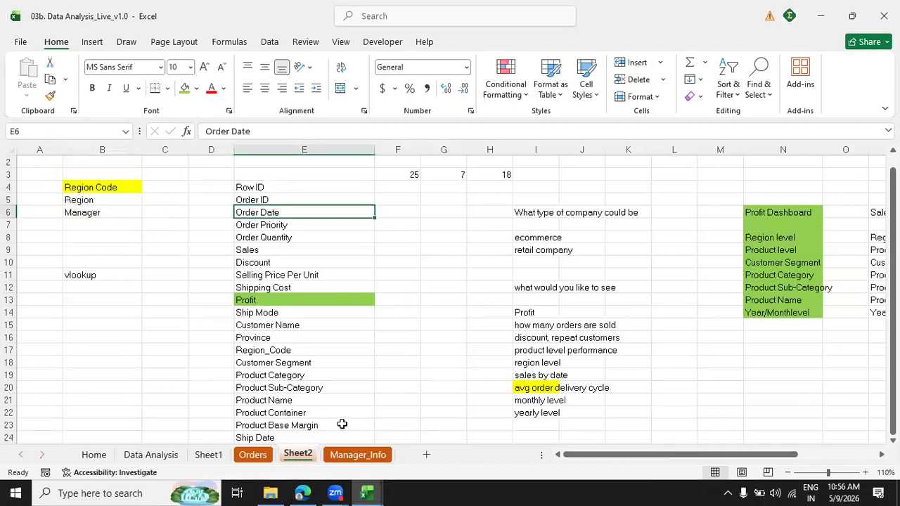
key("Right")
key("Left")
key("Left")
key("Left")
key("Right")
key("Right")
key("Left")
key("Left")
key("Left")
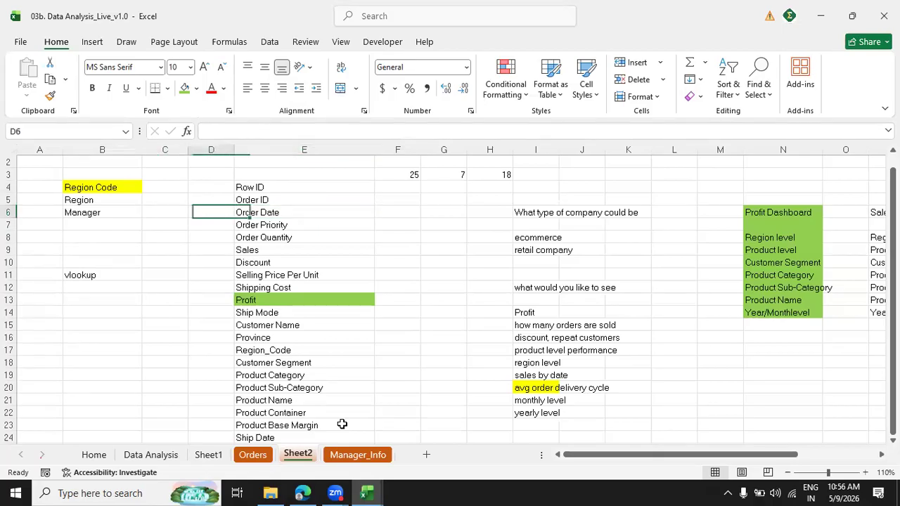
key("Up")
key("shift+Down")
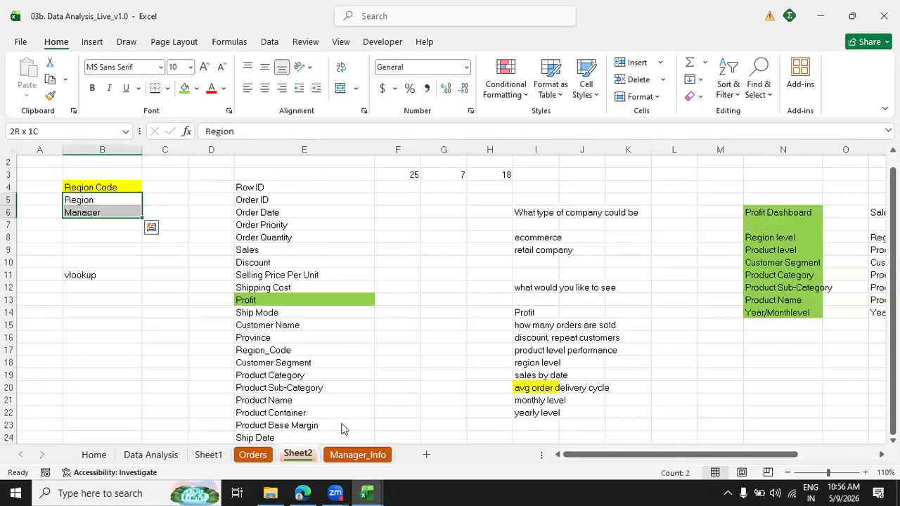
Add Month and Year column headers in V1 and W1, directly after Ship Date in the Orders table.
left_click(253, 454)
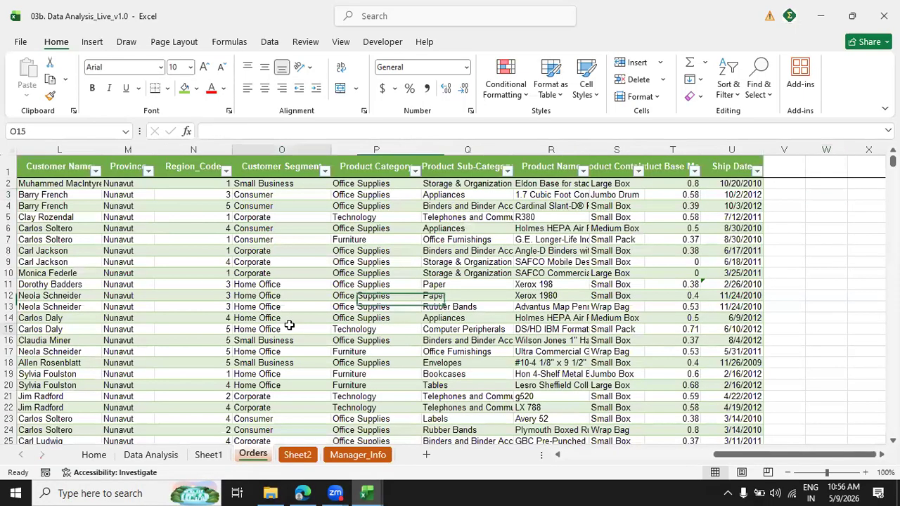
left_click(288, 327)
key("ctrl+Up")
key("Right")
key("Right")
key("Right")
key("Right")
key("Right")
key("Right")
key("Right")
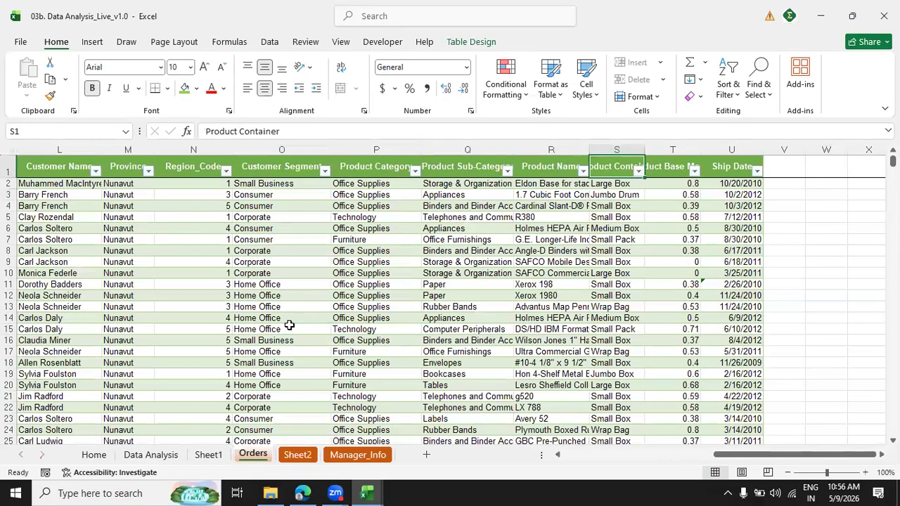
key("Right")
key("Right")
key("Right")
key("Right")
key("Right")
key("Right")
key("Right")
key("Right")
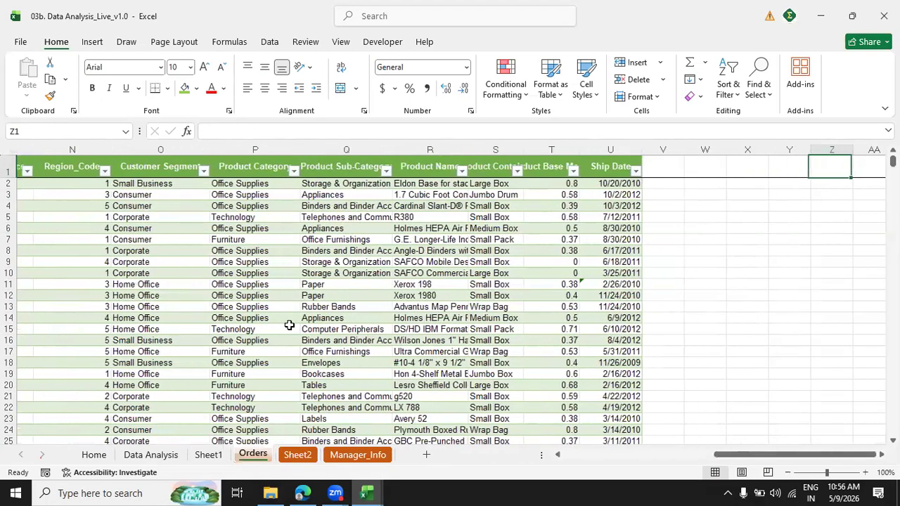
key("Left")
key("Left")
key("Left")
key("Left")
key("Left")
key("Left")
key("Left")
key("Left")
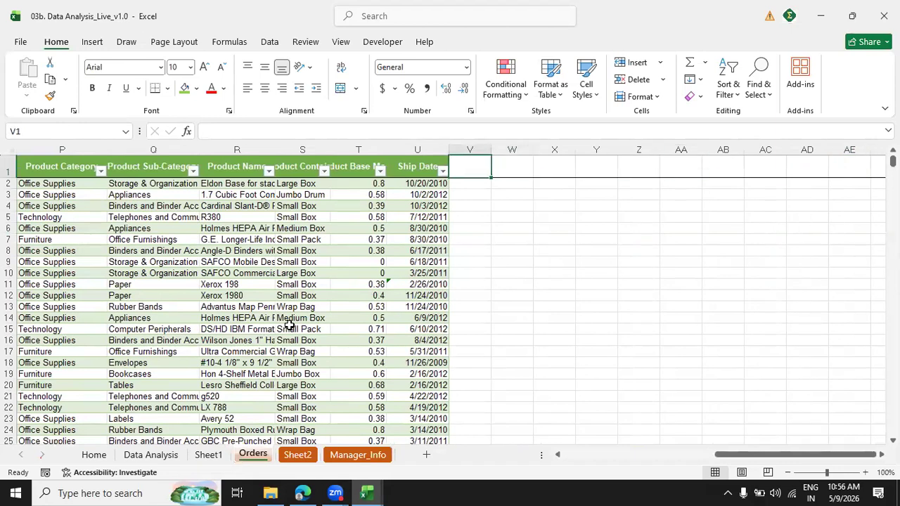
type("Month")
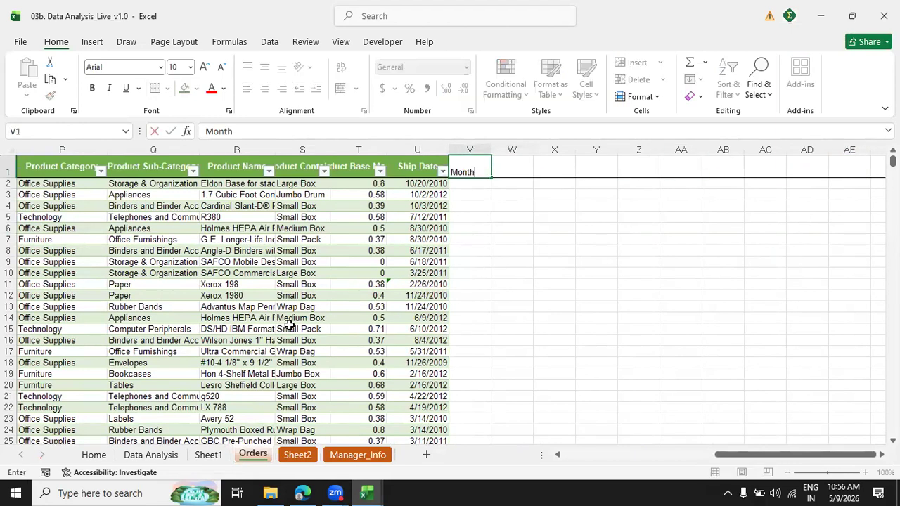
key("Return")
key("Up")
key("Right")
type("Year")
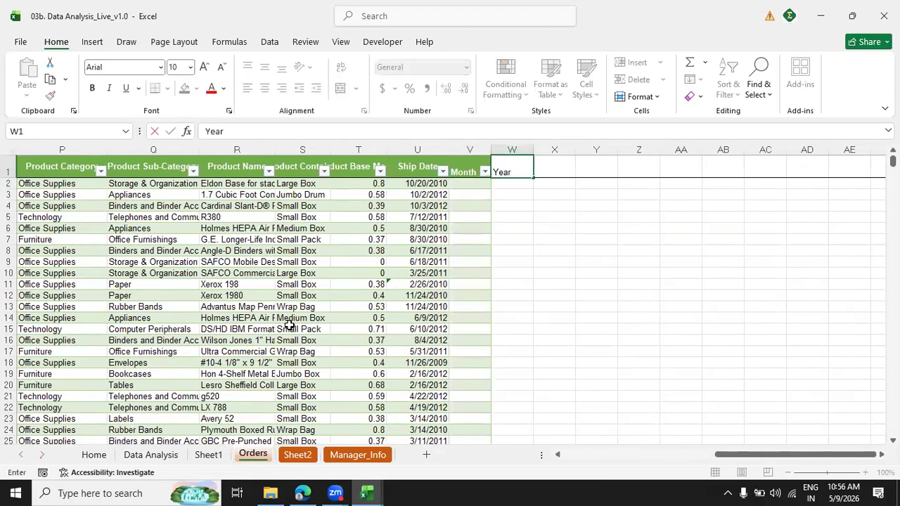
key("Return")
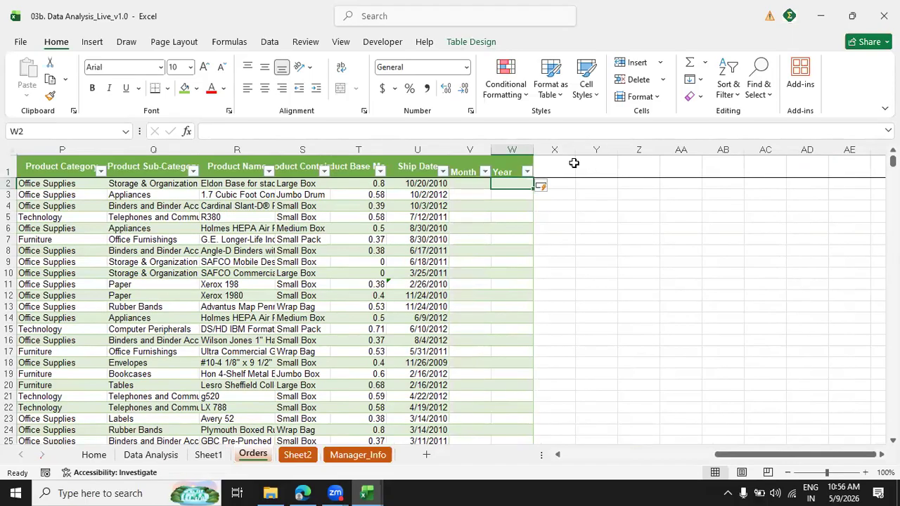
Add the column headers Region in X1 and Mnaager in Y1 of the Orders table.
left_click(492, 206)
key("Right")
key("Right")
key("Up")
key("Up")
key("Up")
key("Left")
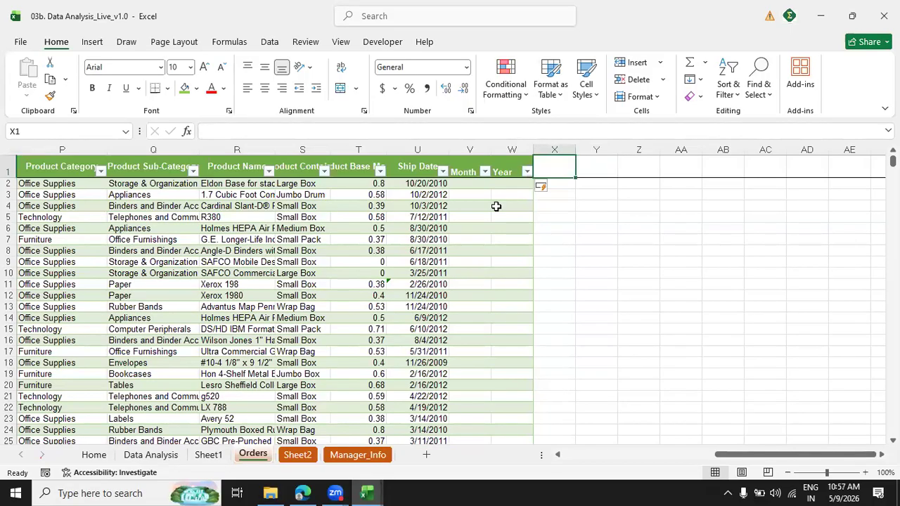
type("Region")
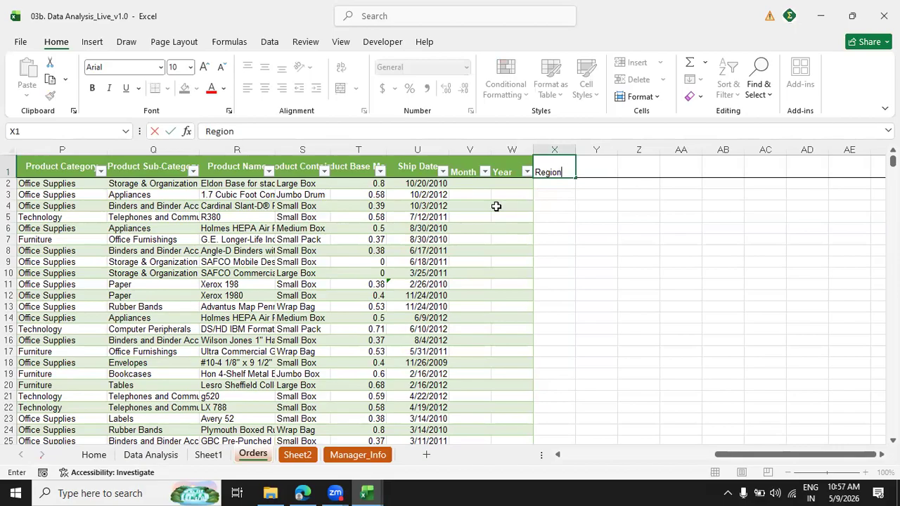
key("Tab")
type("Mnaager")
key("Return")
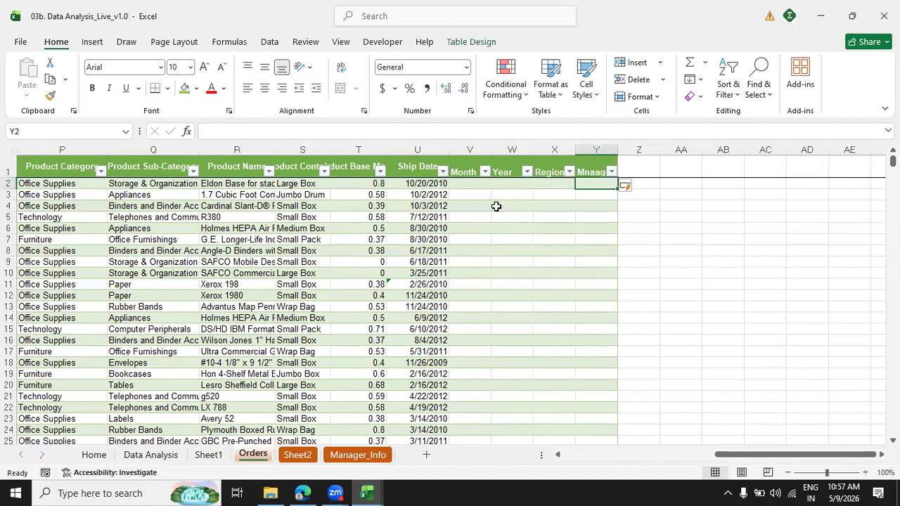
Examine the empty new columns, the neighbouring Ship Date formula and the full extent of the Month column.
key("Left")
key("Left")
key("Left")
key("Left")
key("Left")
key("Left")
key("Left")
key("Left")
key("Left")
key("Left")
key("Left")
key("Left")
key("Left")
key("Left")
key("Left")
key("Left")
key("Left")
key("Left")
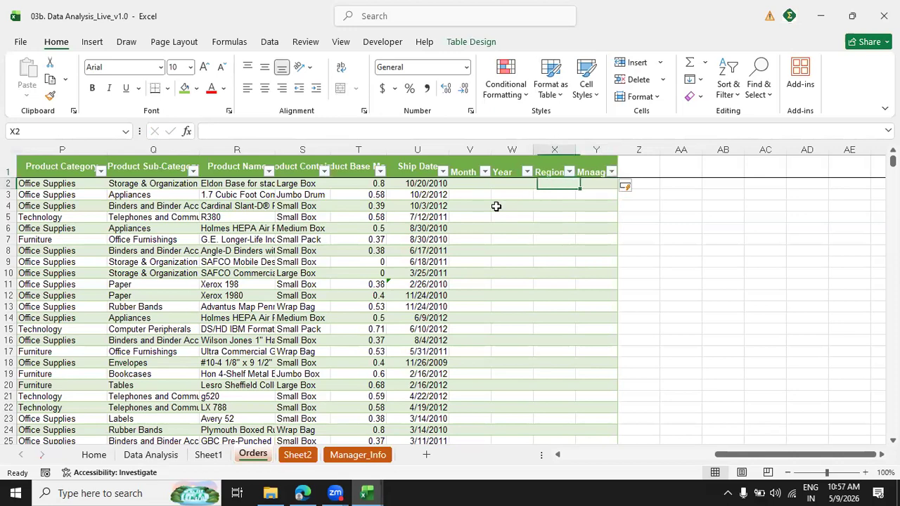
key("Left")
key("Left")
key("Left")
key("Left")
key("Left")
key("Right")
key("Right")
key("Right")
key("Right")
key("Right")
key("Right")
key("Right")
key("Right")
key("Right")
key("Right")
key("Right")
key("Right")
key("Right")
key("Right")
key("Right")
key("Right")
key("Right")
key("Right")
key("Right")
key("Right")
key("Right")
key("Right")
key("Right")
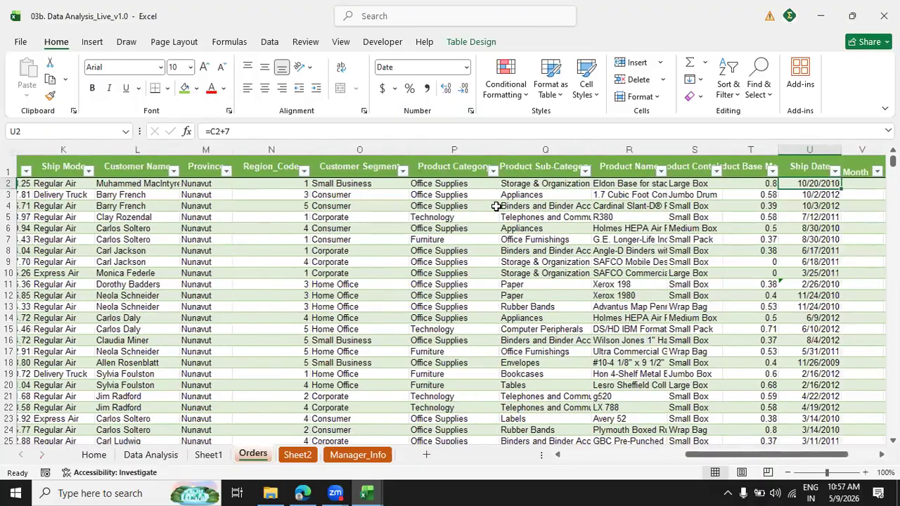
key("Right")
key("Right")
key("Left")
key("Left")
key("Left")
key("Left")
key("Left")
key("ctrl+shift+Down")
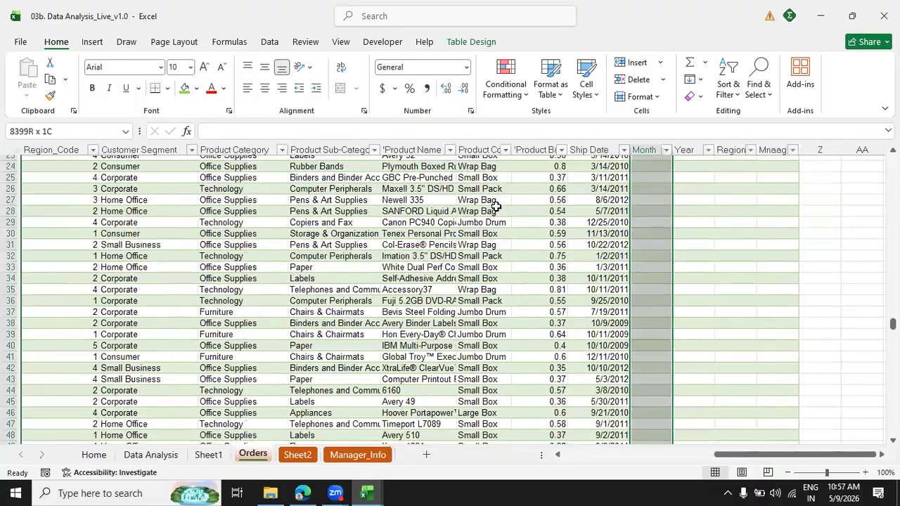
key("ctrl+Up")
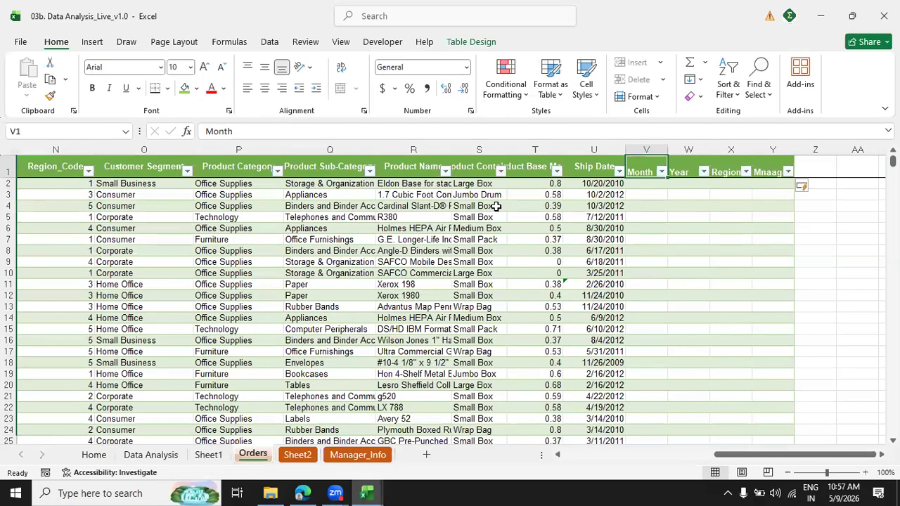
Fill the Month column from V2 with =TEXT([@[Order Date]],"mmm") and check the first rows.
key("Down")
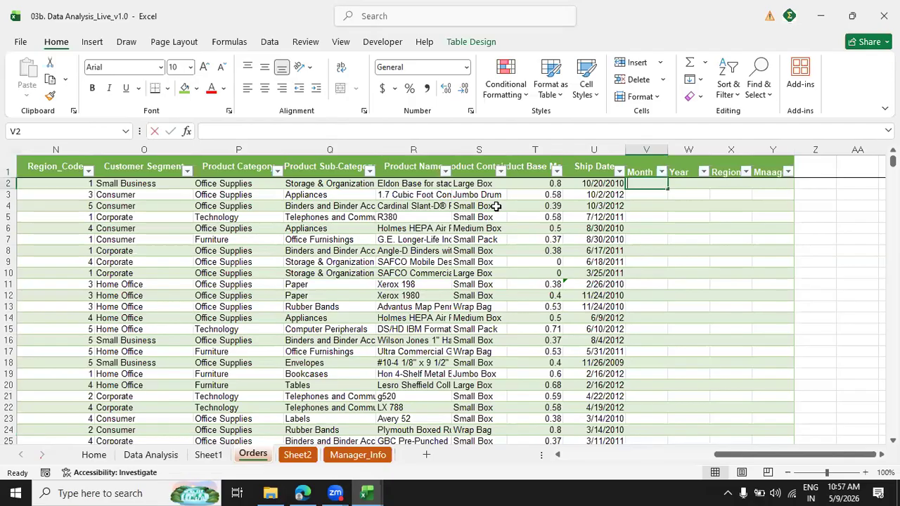
type("=text")
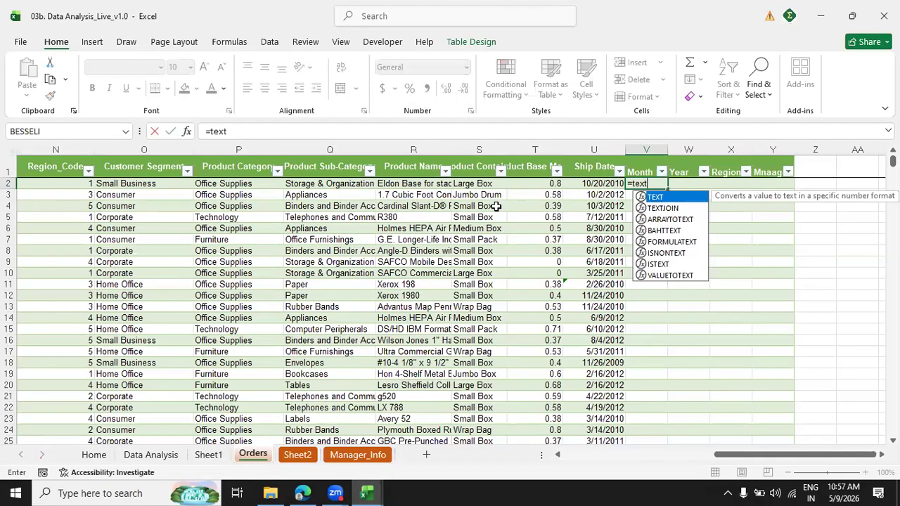
type("(")
key("Left")
key("Left")
key("Left")
key("Left")
key("Left")
key("Left")
key("Left")
key("Left")
key("Left")
key("Left")
key("Left")
key("Left")
key("Left")
key("Left")
key("Left")
key("Left")
key("Left")
key("Left")
key("Left")
key("Left")
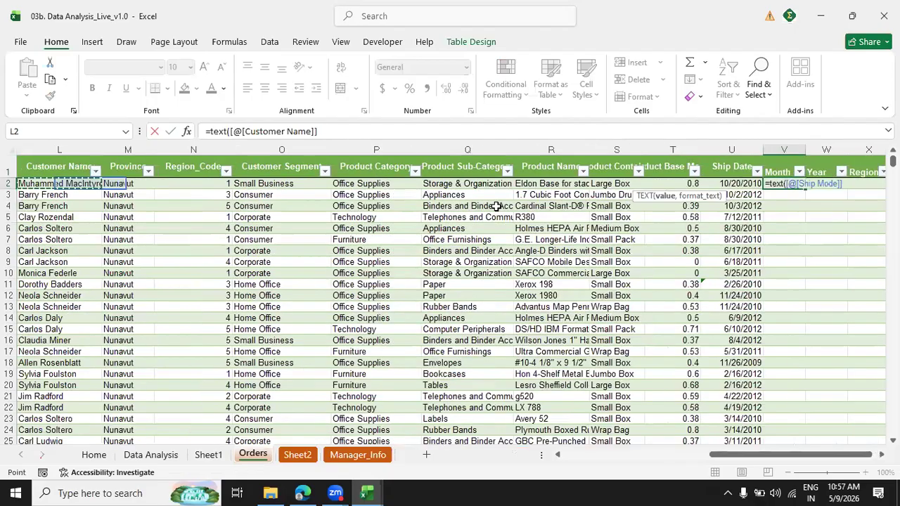
key("Right")
key("Right")
type(",")
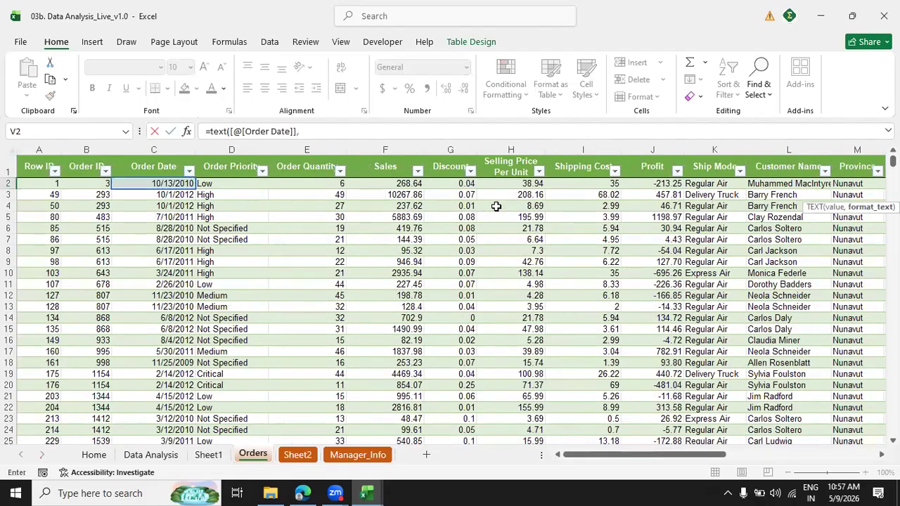
type("\"mmm\")")
key("Return")
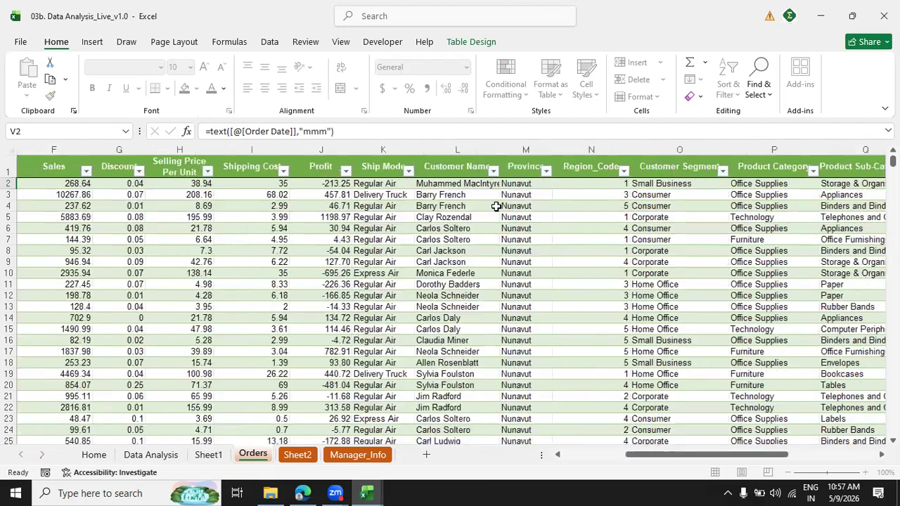
key("Down")
key("Down")
key("Down")
key("Down")
key("Up")
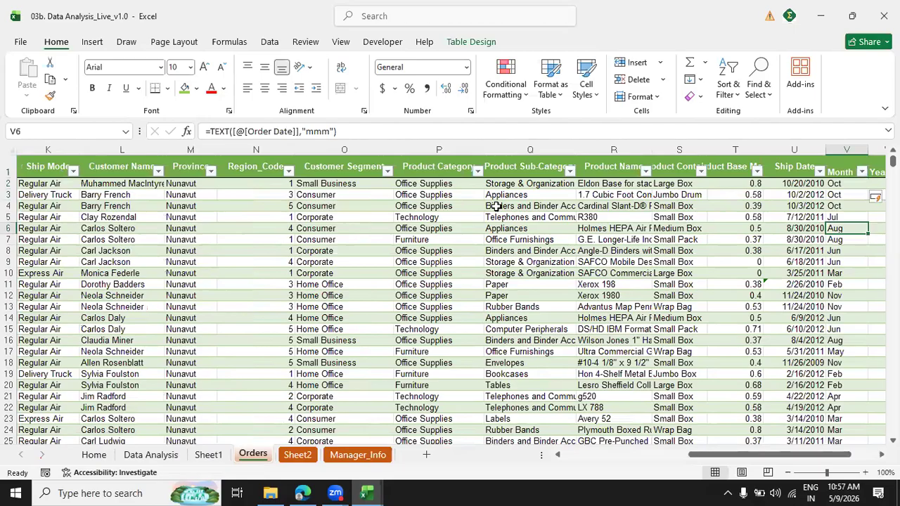
Fill the Year column of the Orders table with the formula =TEXT([@[Order Date]],"yyyy").
key("Right")
key("Up")
key("Up")
key("Up")
key("Up")
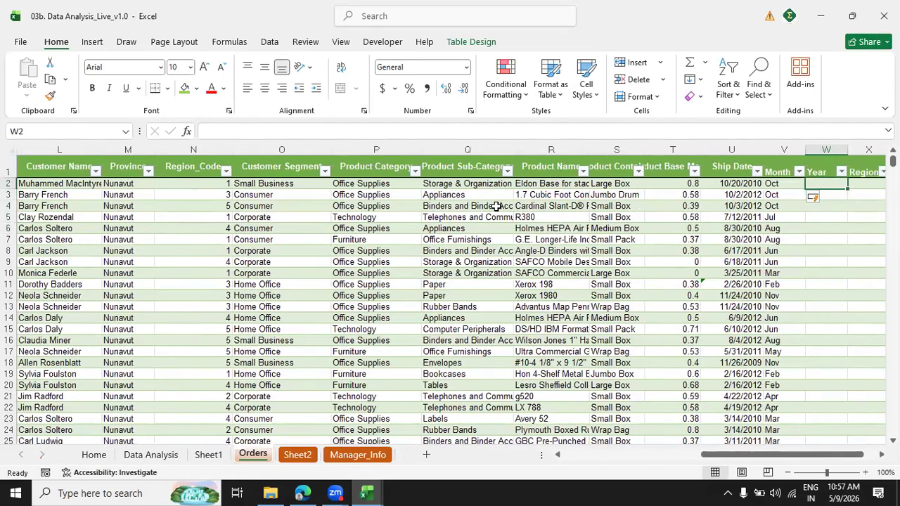
type("=text(")
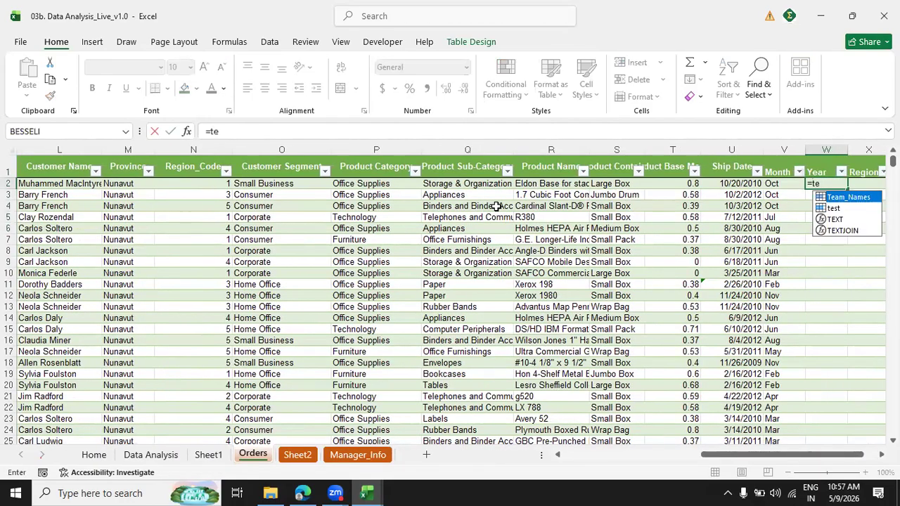
key("Down")
key("Down")
key("Down")
key("Down")
key("Down")
key("Down")
key("Down")
key("Down")
key("Down")
key("Down")
key("Down")
key("Left")
key("Left")
key("Left")
key("Left")
key("Left")
key("Left")
key("Left")
key("Left")
key("Left")
key("Left")
key("Left")
key("Left")
key("Left")
key("Left")
key("Left")
key("Left")
key("Left")
key("Left")
key("Left")
key("Left")
key("Left")
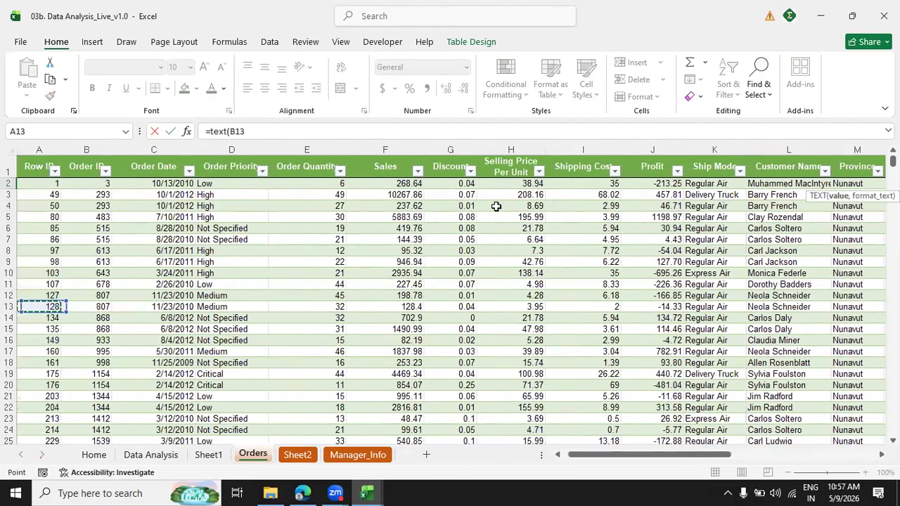
key("Down")
key("Down")
key("Down")
key("Down")
key("Down")
key("Down")
key("Down")
key("Down")
key("Down")
key("Down")
key("Down")
key("Down")
key("Down")
key("Page_Down")
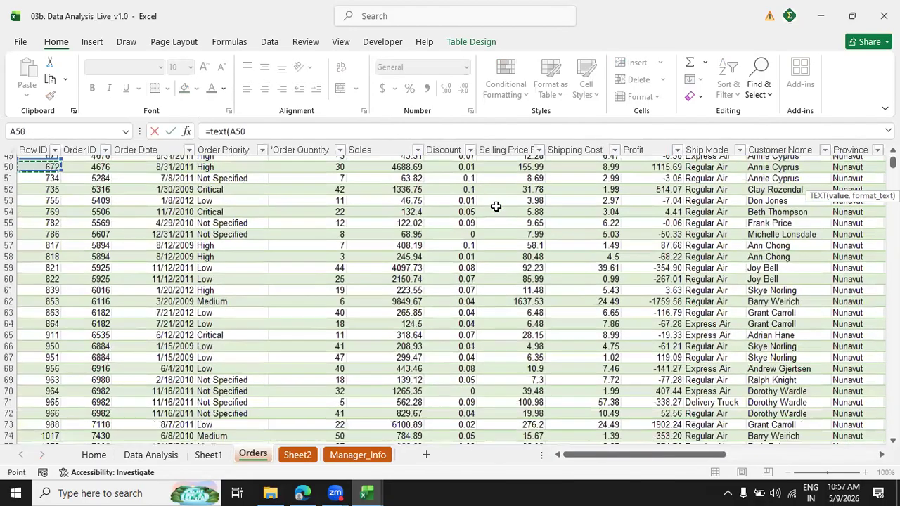
key("Page_Up")
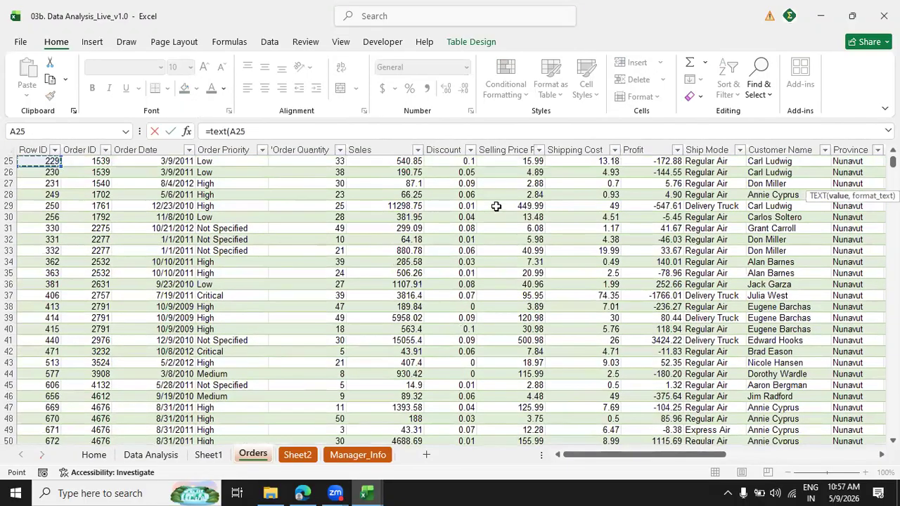
key("Page_Up")
key("Up")
key("Right")
key("Right")
key("Right")
key("Left")
key("Down")
type(",\"yyyy\")")
key("ctrl+Return")
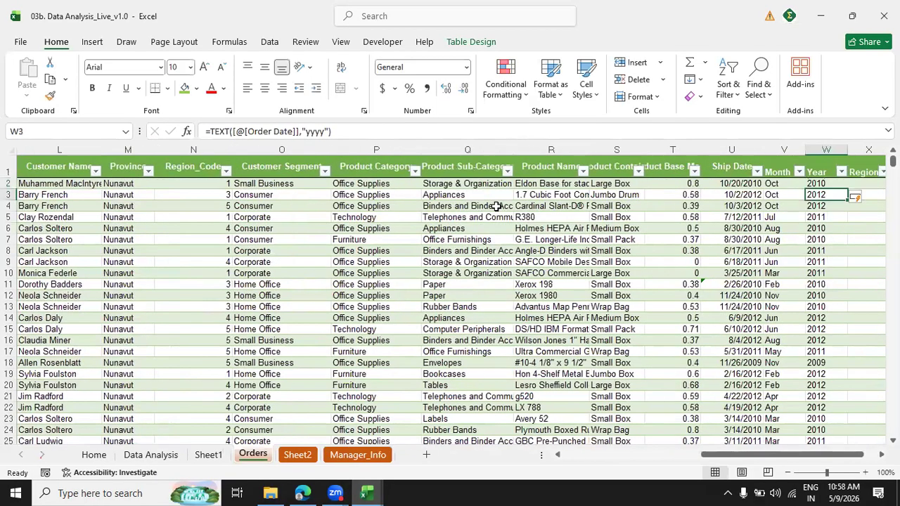
Consult the Manager_Info lookup table, and begin a VLOOKUP in X2 of Orders with [@[Region_Code]] as the lookup value.
key("Right")
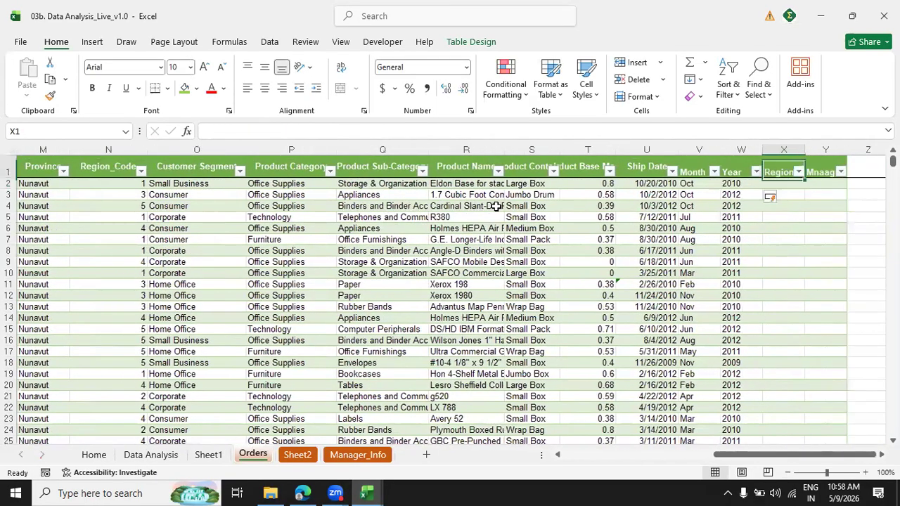
left_click(353, 457)
key("Home")
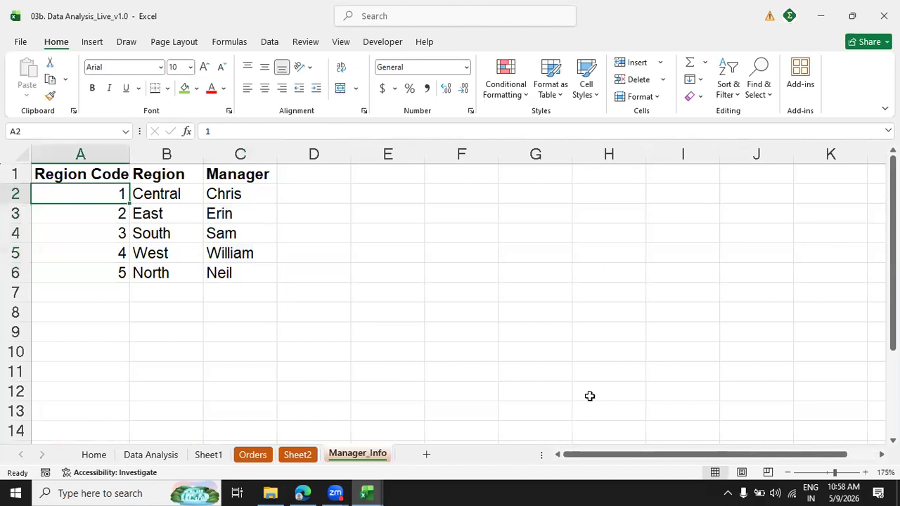
key("ctrl+Page_Up")
key("ctrl+Page_Up")
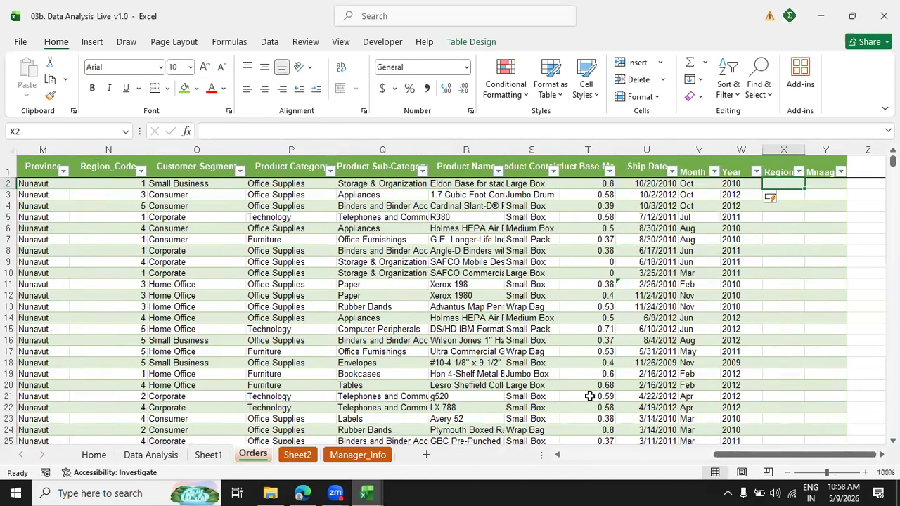
type("=vlookup(")
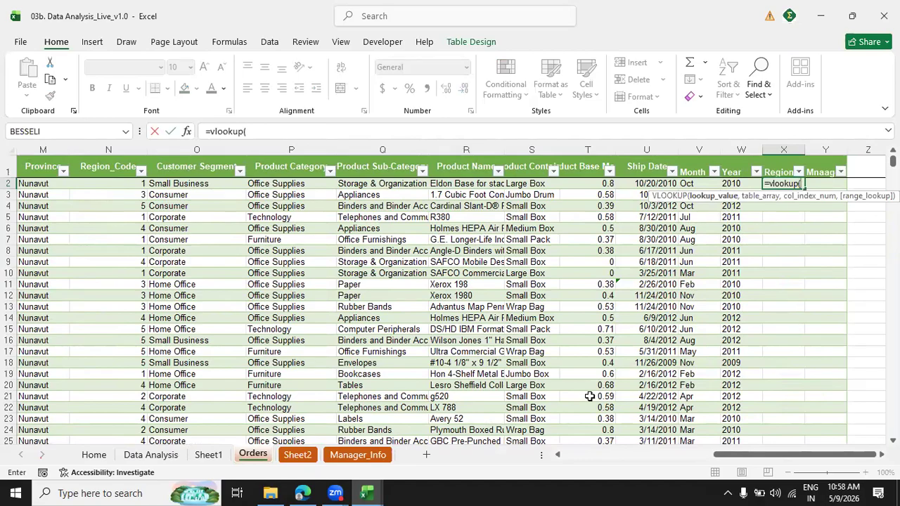
key("Left")
key("Left")
key("Left")
key("Left")
key("Left")
key("Left")
key("Left")
key("Left")
key("Left")
key("Left")
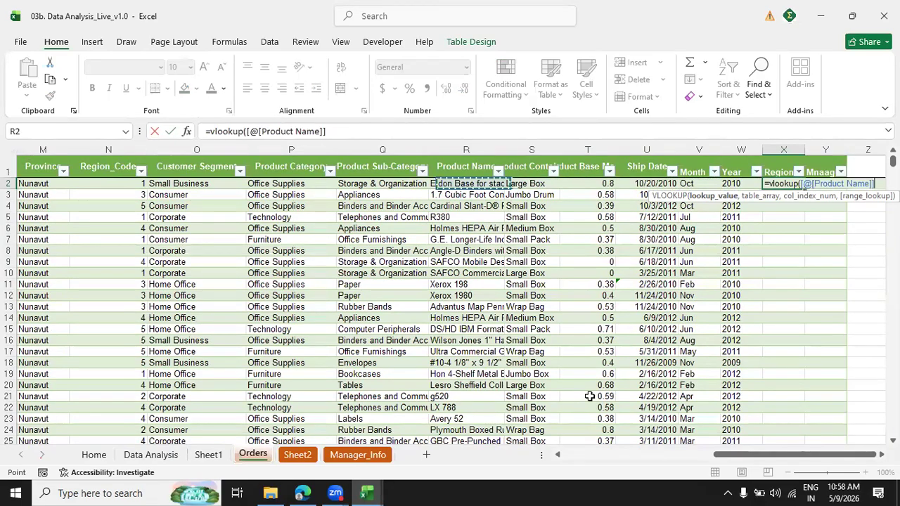
type(",")
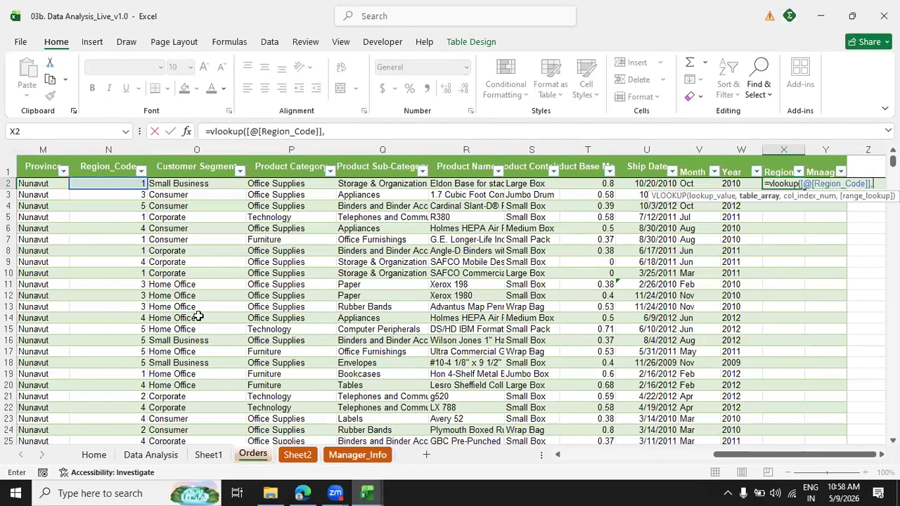
Complete the Region column's VLOOKUP with table range Manager_Info!$A$1:$C$6, column index 2 and range lookup 0.
left_click(297, 454)
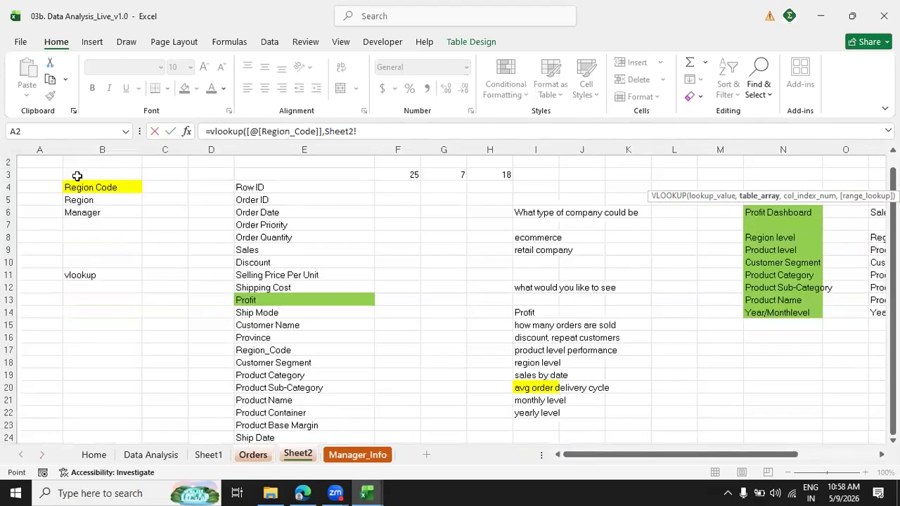
key("ctrl+Page_Down")
left_click_drag(80, 174, 213, 274)
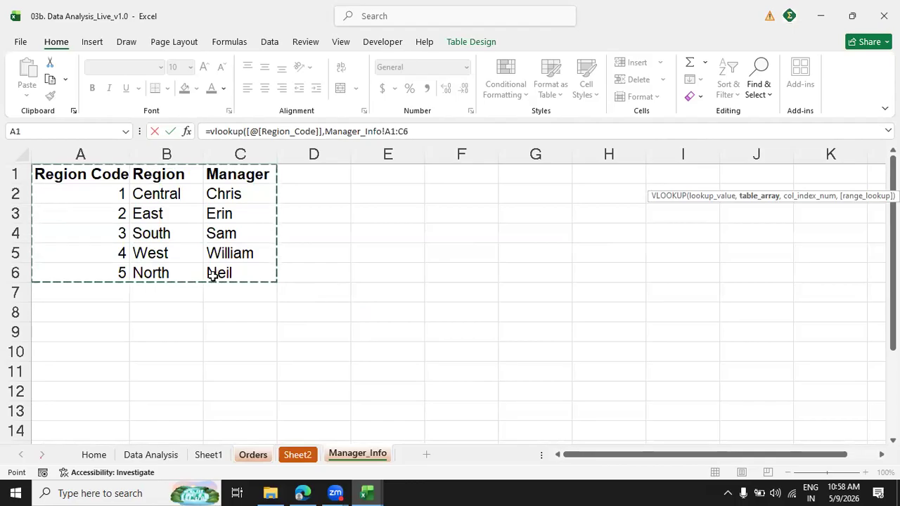
key("F4")
type(",")
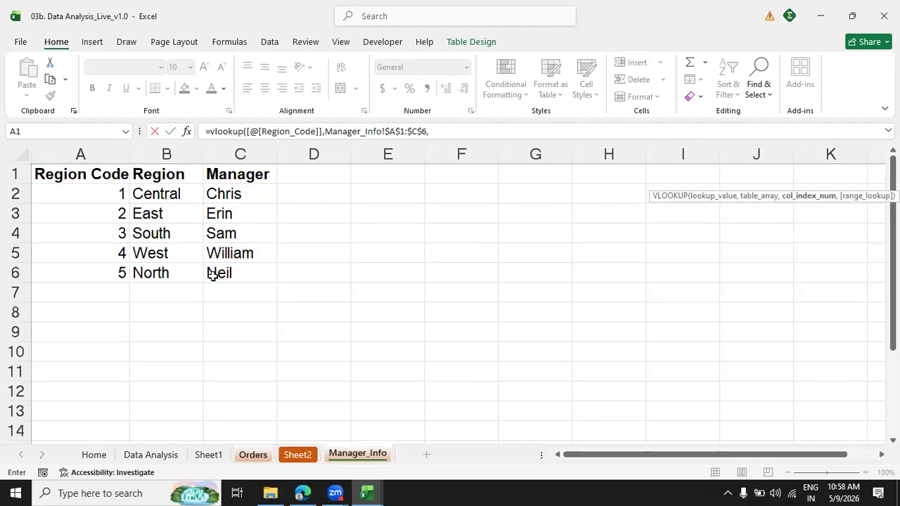
type("2,0)")
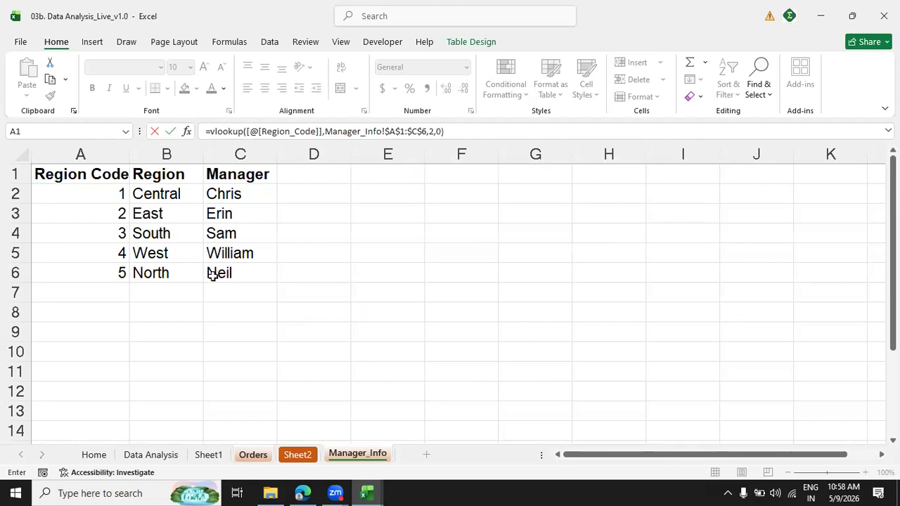
key("Return")
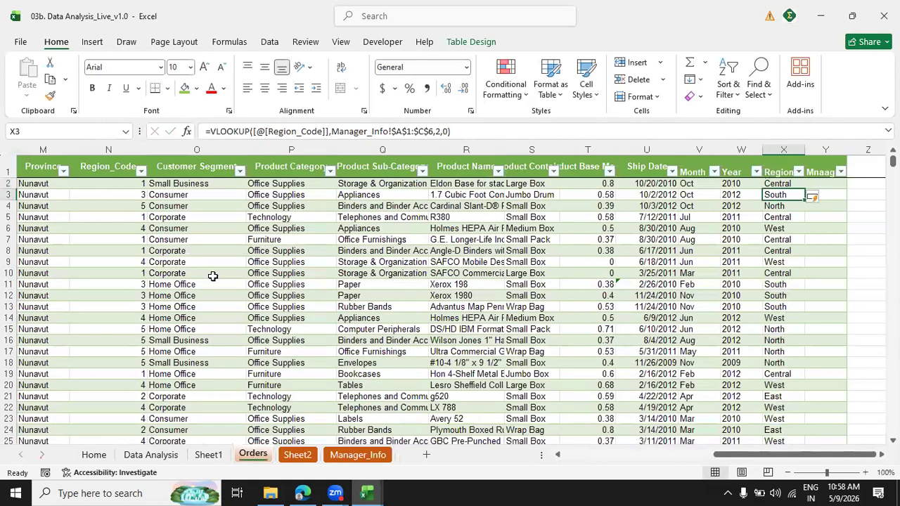
Write a VLOOKUP in Y2 of Orders that finds [@[Region_Code]] in Manager_Info!A1:C6, with column index 3 and range lookup 0.
type("=vlookup(")
key("Left")
key("Left")
key("Left")
key("Left")
key("Left")
key("Left")
key("Left")
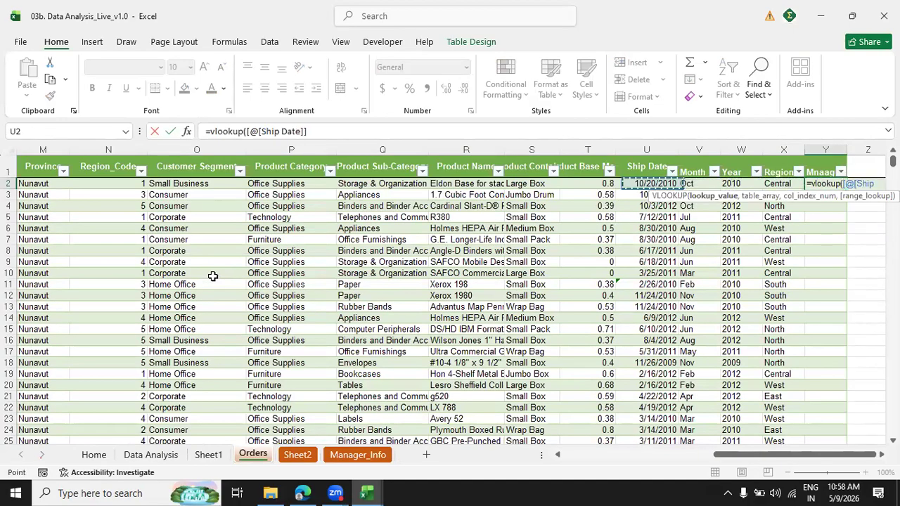
key("Left")
key("Left")
key("Left")
key("Left")
type(",")
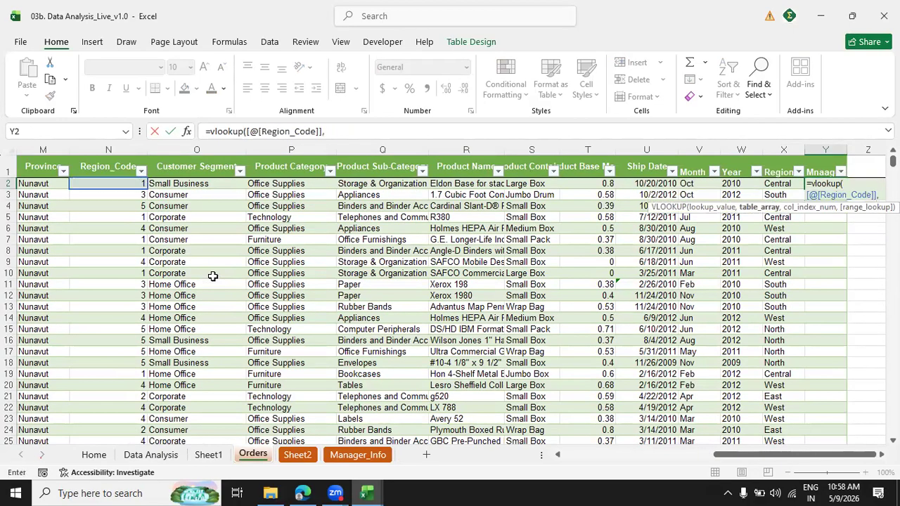
left_click(357, 455)
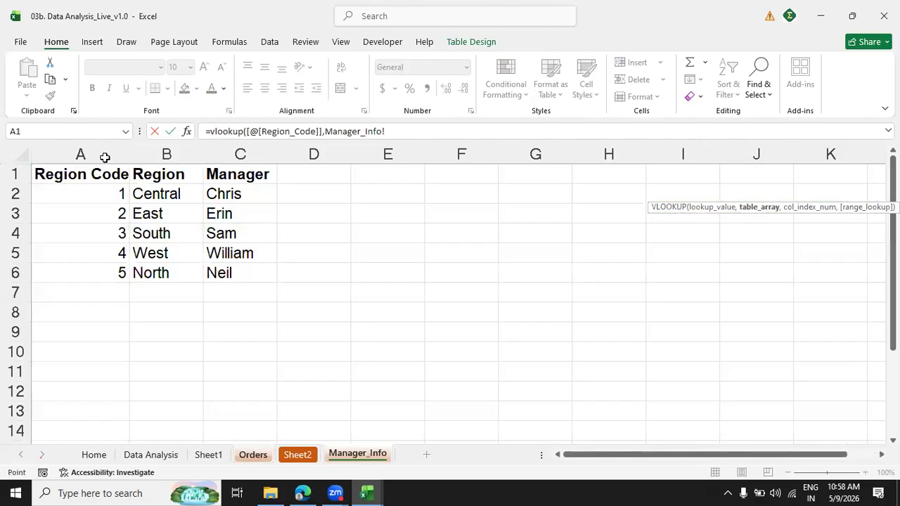
left_click_drag(105, 181, 232, 273)
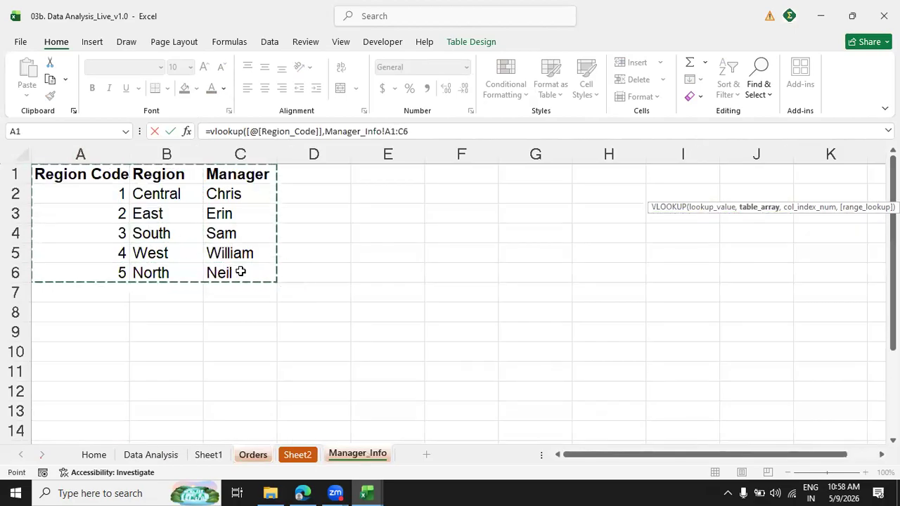
type(",3,")
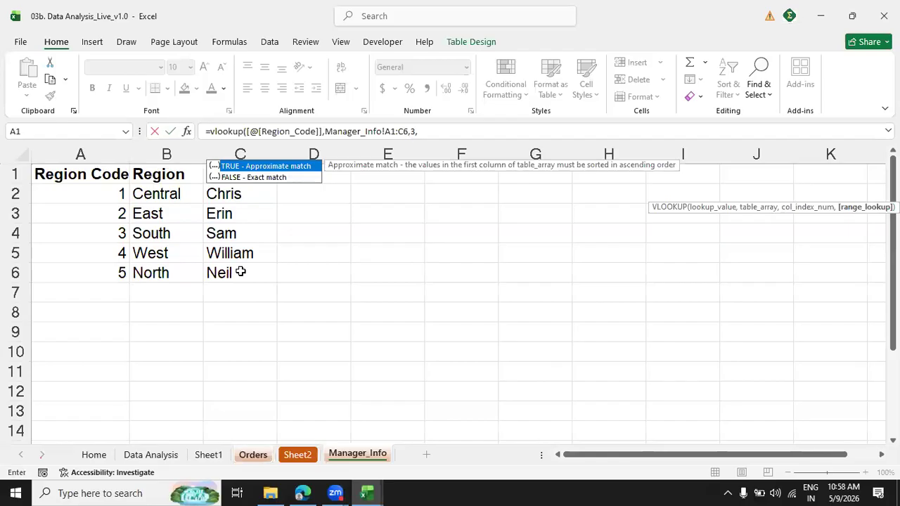
type("0)")
Make the Y2 formula's table range absolute as Manager_Info!$A$1:$C$6 and fill the Mnaager column with it.
left_click(388, 132)
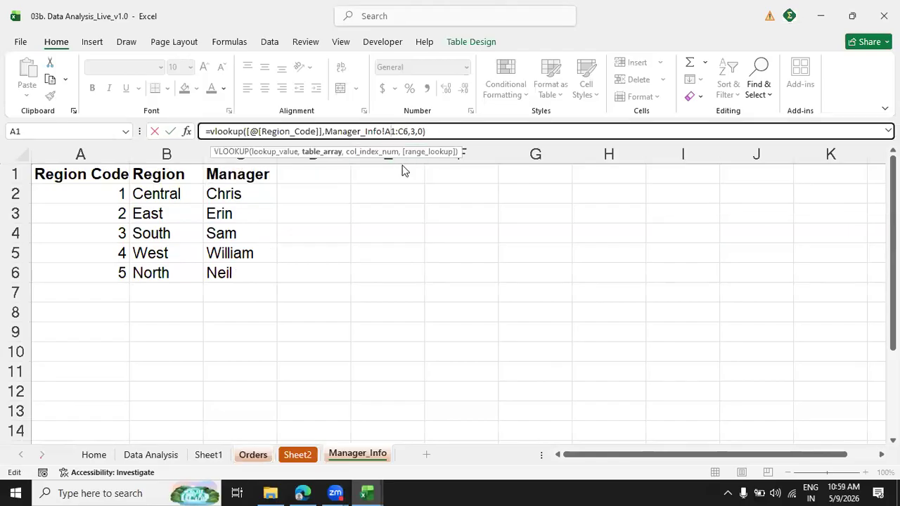
key("Return")
left_click(534, 310)
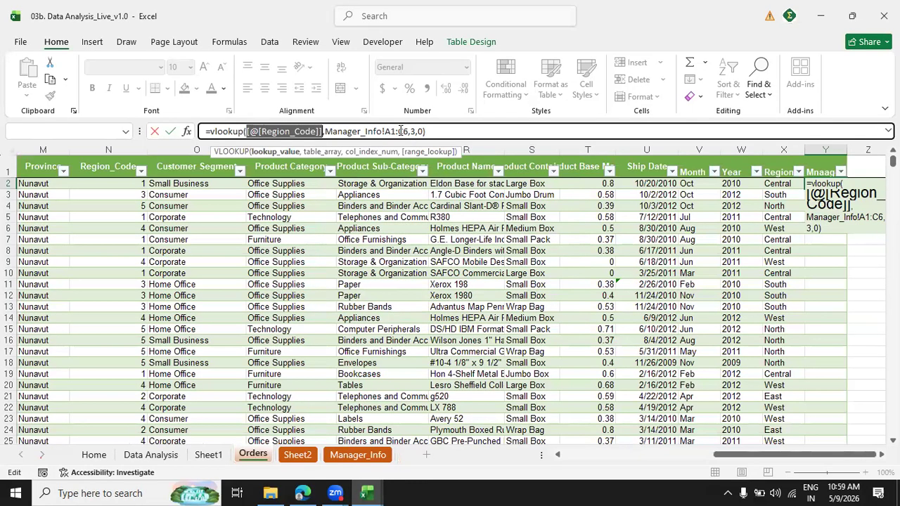
left_click(400, 131)
key("F4")
left_click(389, 131)
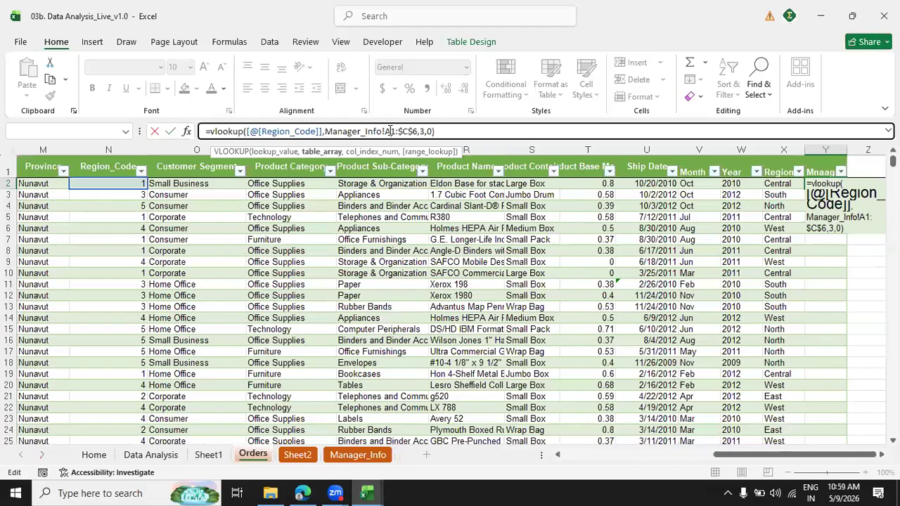
key("F4")
left_click(460, 135)
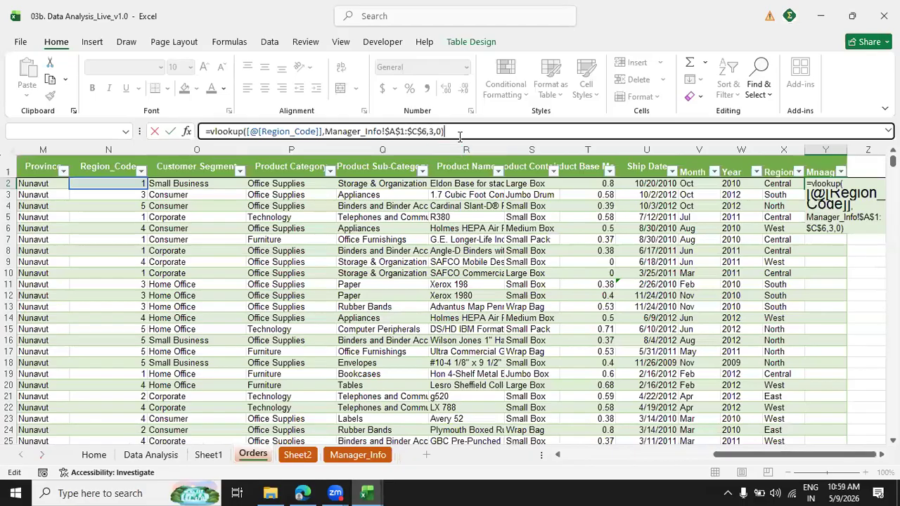
key("Return")
Check the filled Mnaager column down to its last row and go back to the start of the Orders table.
key("Down")
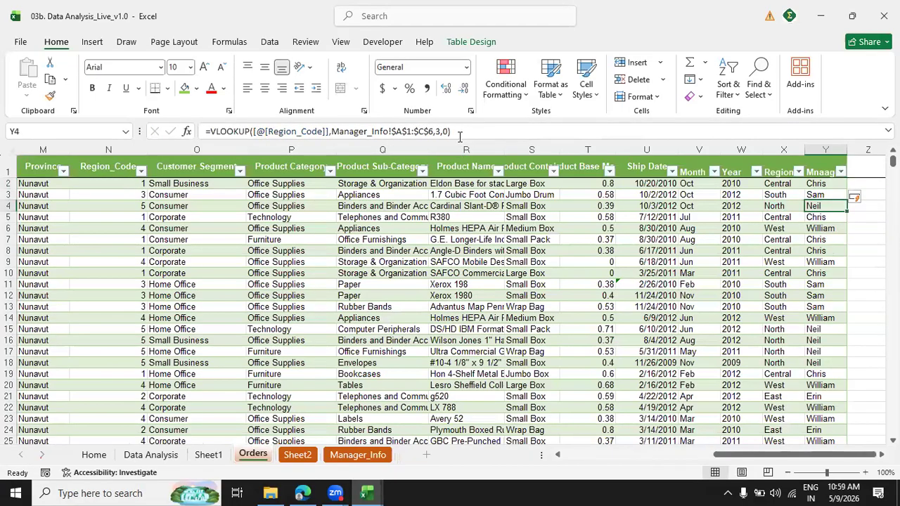
key("ctrl+Down")
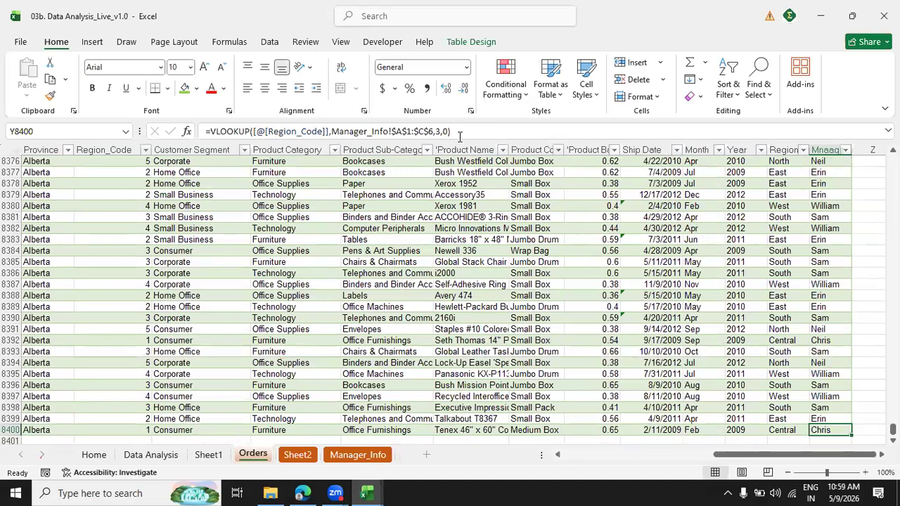
key("ctrl+Up")
key("Left")
key("Left")
key("Left")
key("Left")
key("Left")
key("Left")
key("Left")
key("Left")
key("Left")
key("Left")
key("Left")
key("Left")
key("Left")
key("Left")
key("Left")
key("Left")
key("Left")
key("Left")
key("Left")
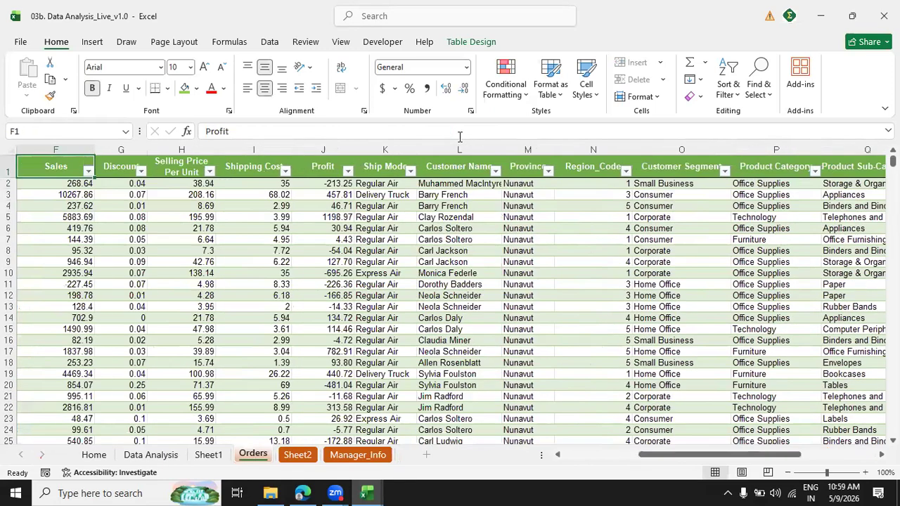
key("Left")
key("Left")
key("Left")
key("Left")
key("Left")
Start a new PivotTable from cell C4 in the Order Date column of the Orders table.
key("Right")
key("Right")
key("Down")
key("Down")
key("Down")
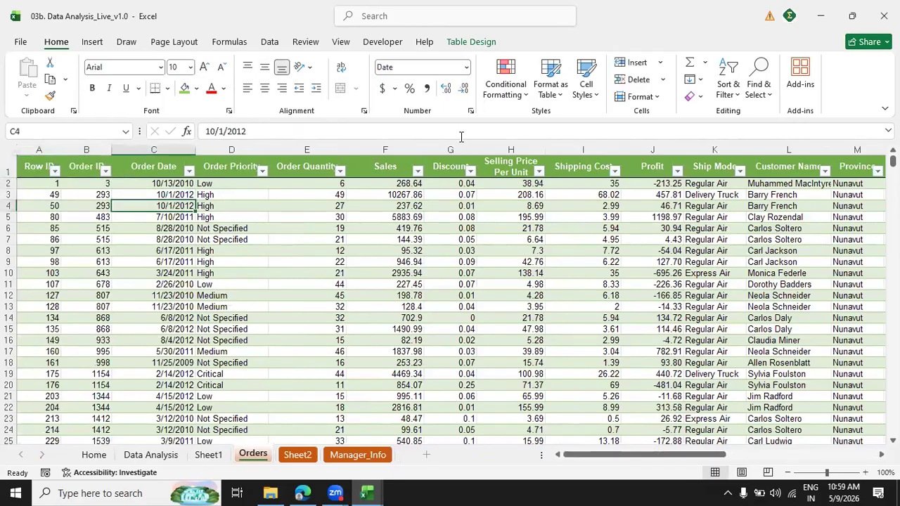
left_click(92, 42)
left_click(38, 76)
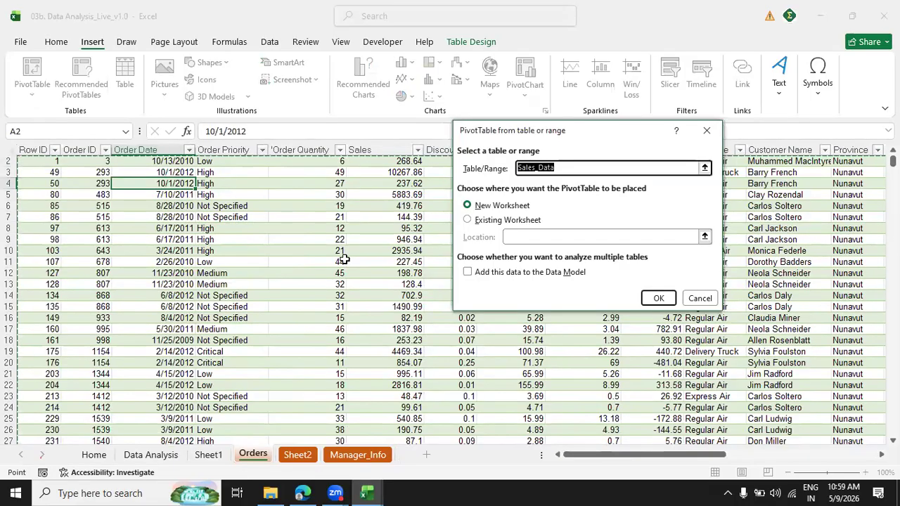
Select the whole Orders table, Sales_Data, as the source range and create the PivotTable on a new worksheet.
scroll(856, 188, "down", 1)
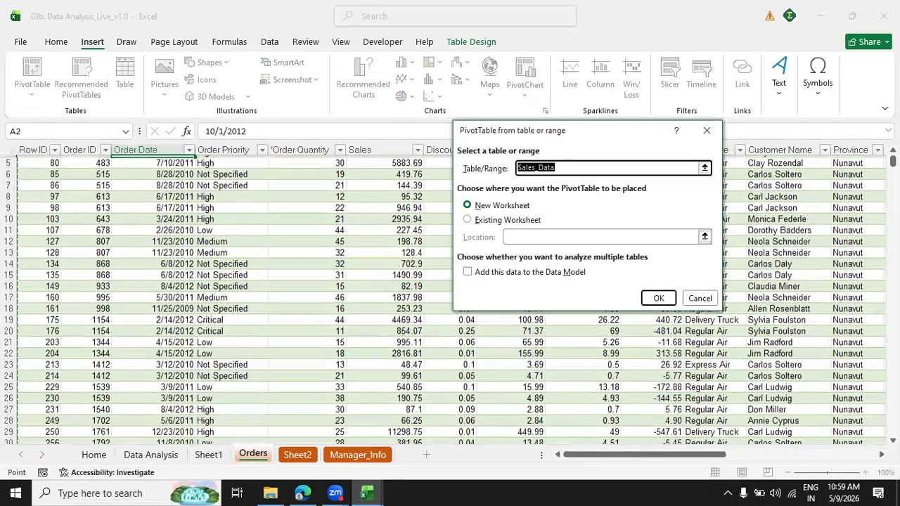
scroll(30, 204, "down", 1)
scroll(30, 204, "up", 3)
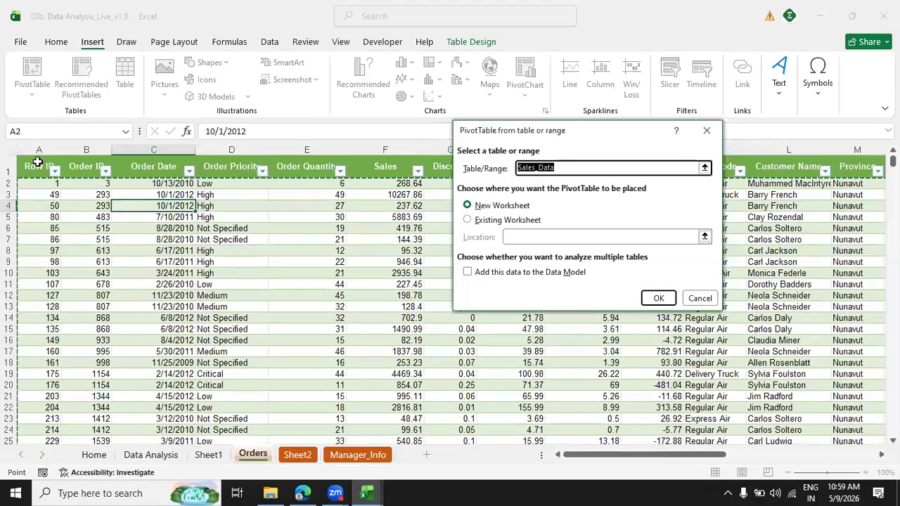
left_click(39, 163)
key("ctrl+shift+Right")
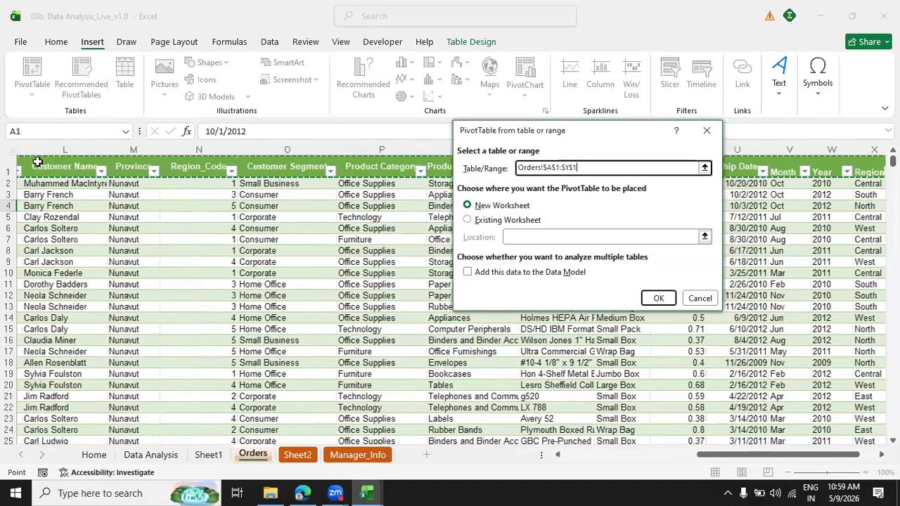
key("ctrl+shift+Down")
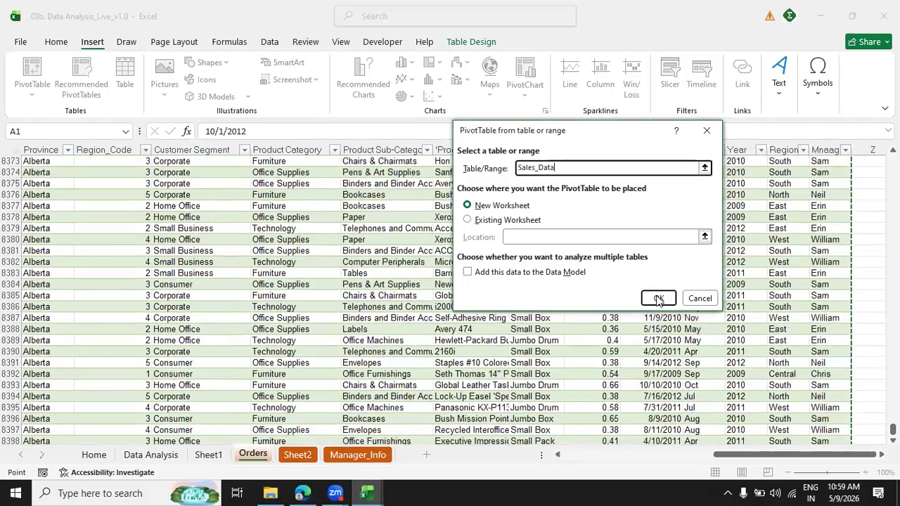
left_click(656, 298)
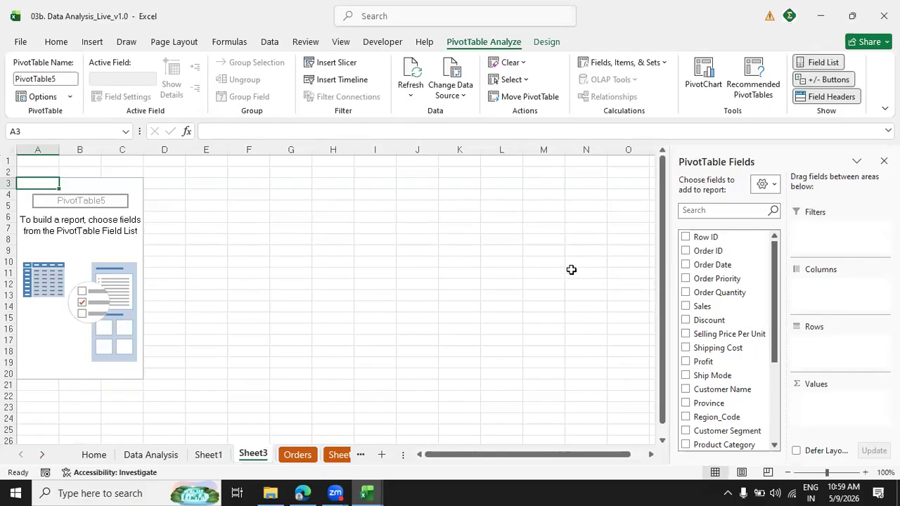
Switch the new PivotTable to the classic layout with in-grid field areas and open its subtotal options.
right_click(106, 230)
left_click(197, 339)
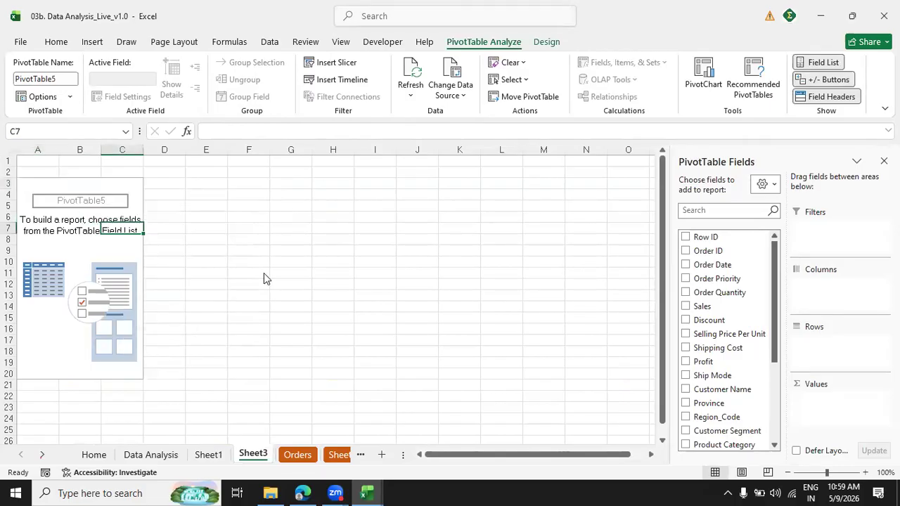
left_click(205, 213)
left_click(105, 310)
left_click(264, 463)
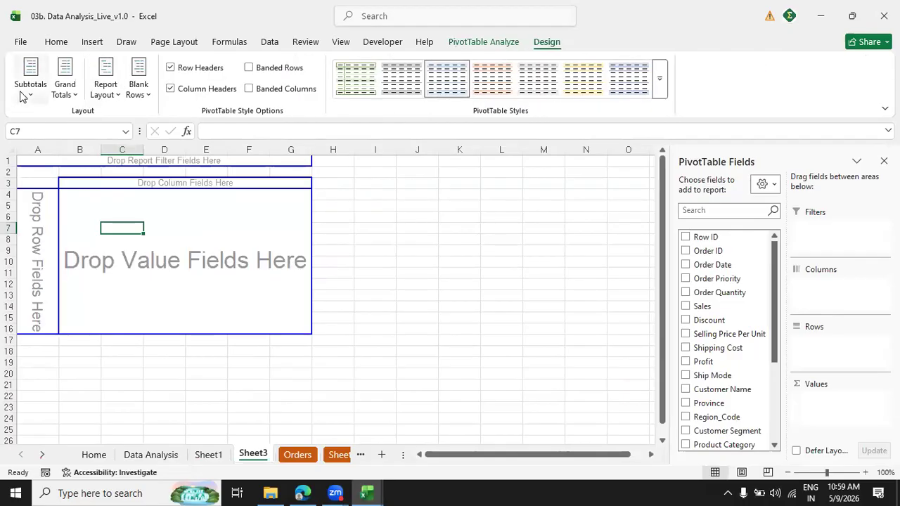
left_click(30, 79)
left_click(258, 204)
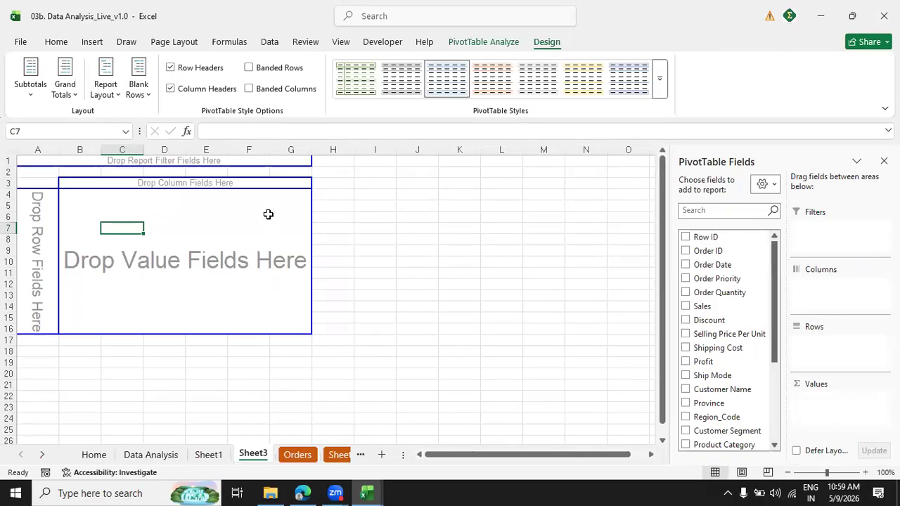
Add the Region field to the PivotTable's rows and the Profit field to its values as a sum.
left_click(701, 210)
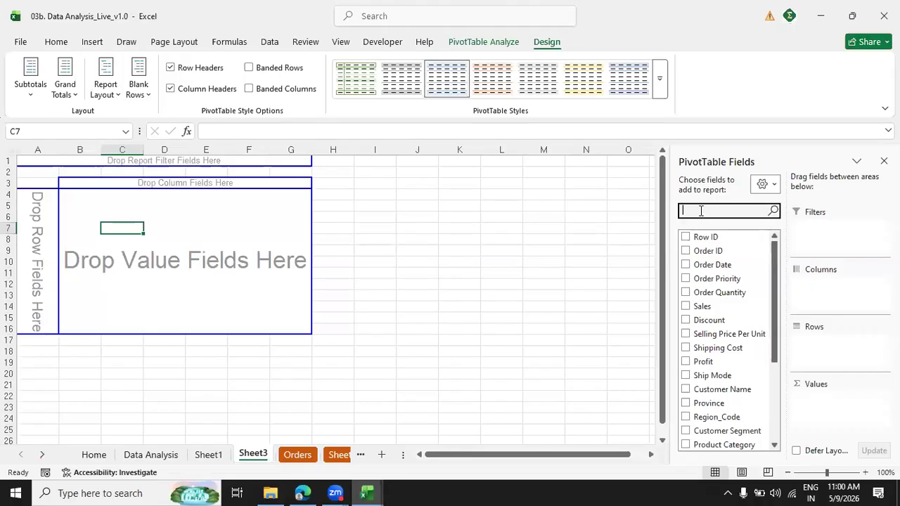
type("reg")
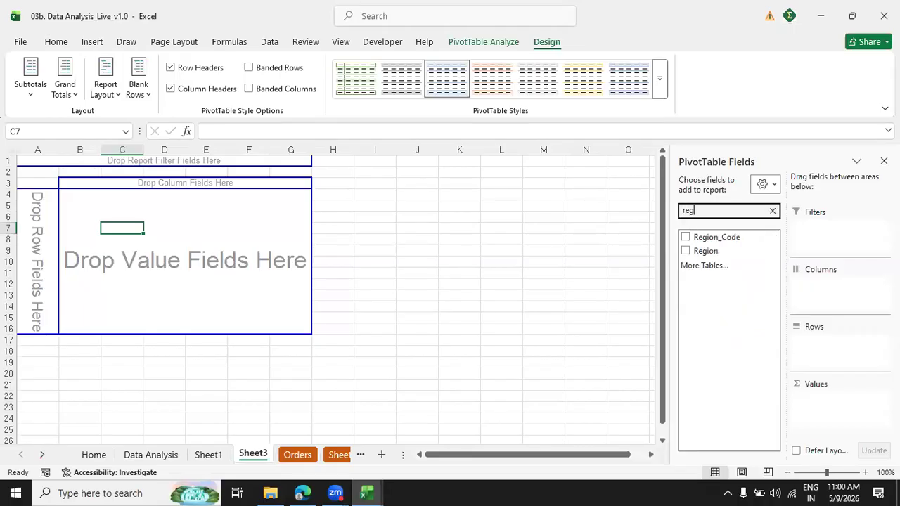
left_click_drag(722, 252, 814, 357)
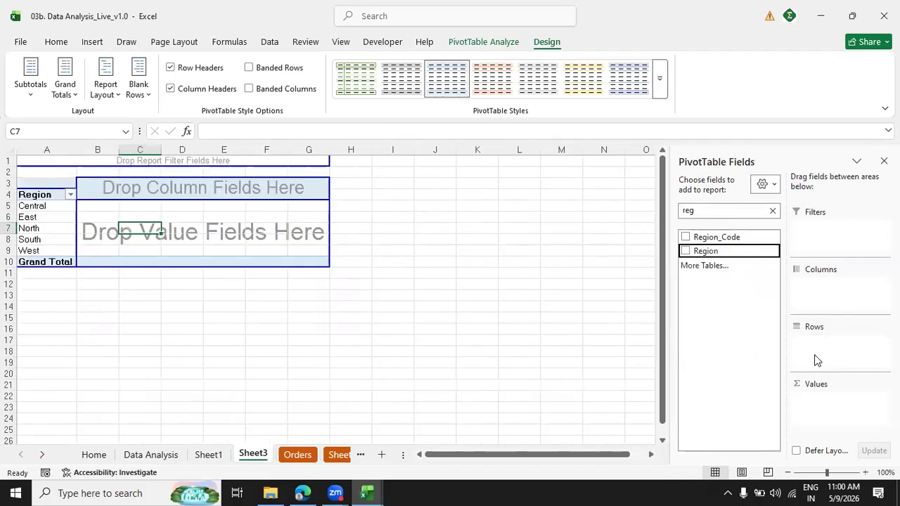
double_click(721, 209)
type("pro")
left_click_drag(703, 238, 831, 415)
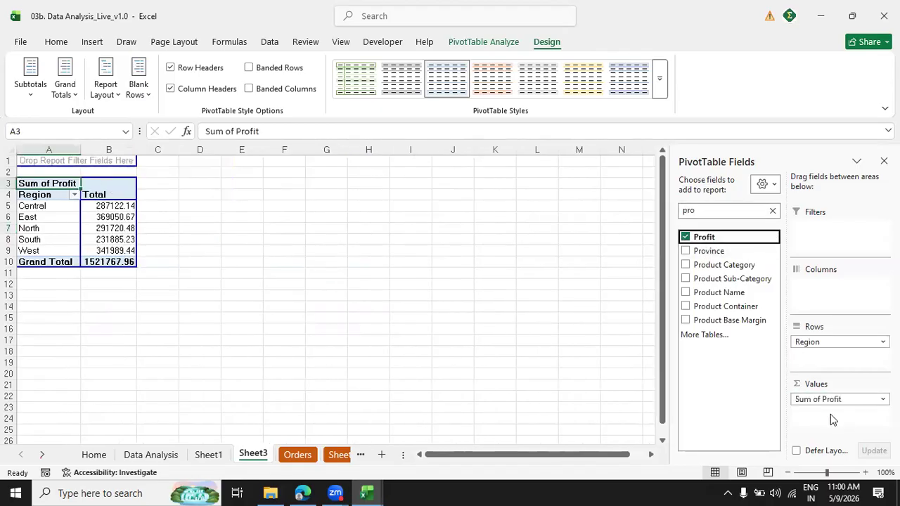
Sort the regions in the PivotTable by Sum of Profit from largest to smallest.
right_click(105, 204)
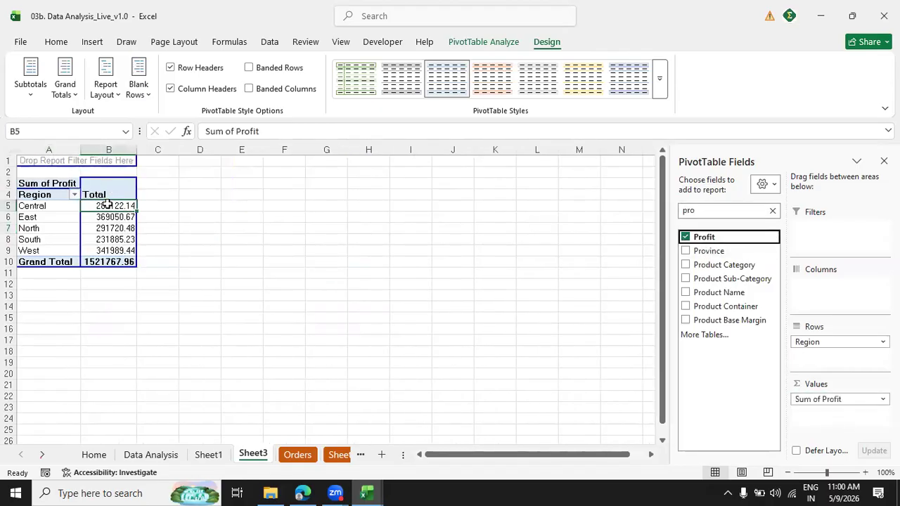
mouse_move(142, 332)
left_click(301, 352)
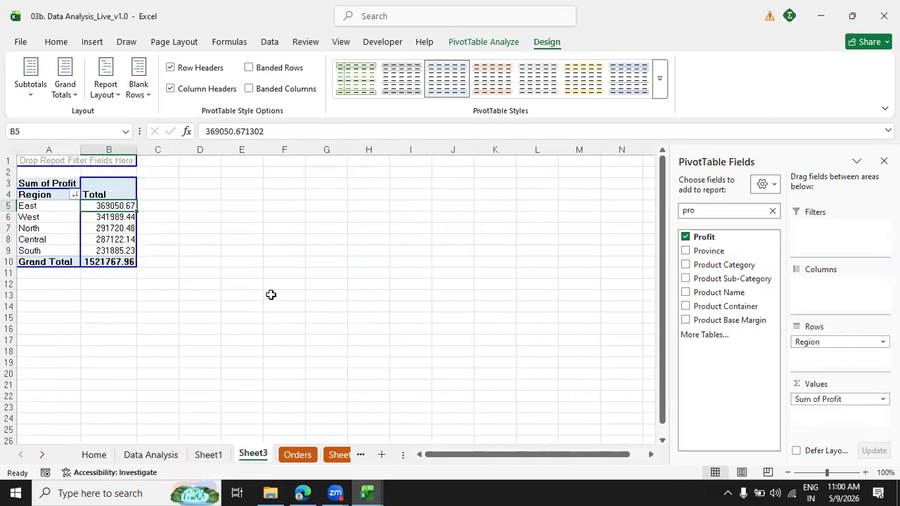
left_click(270, 294)
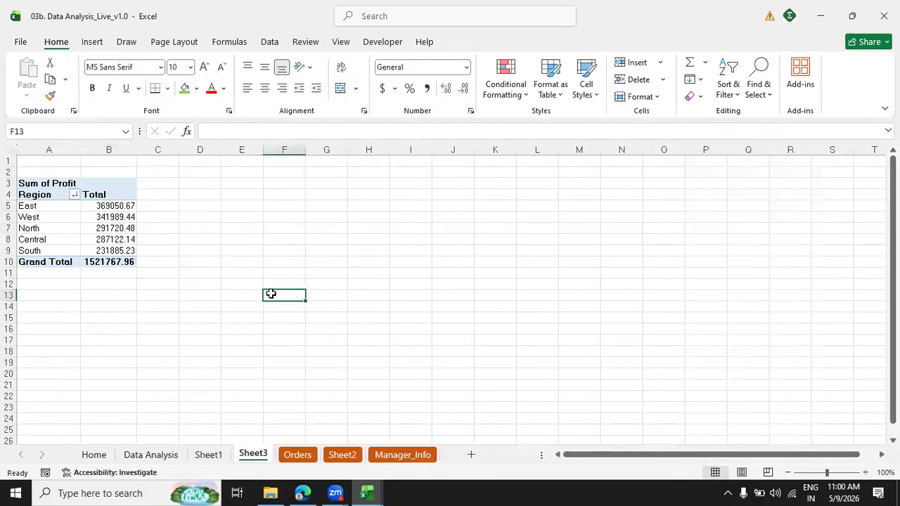
left_click(122, 307)
left_click(50, 294)
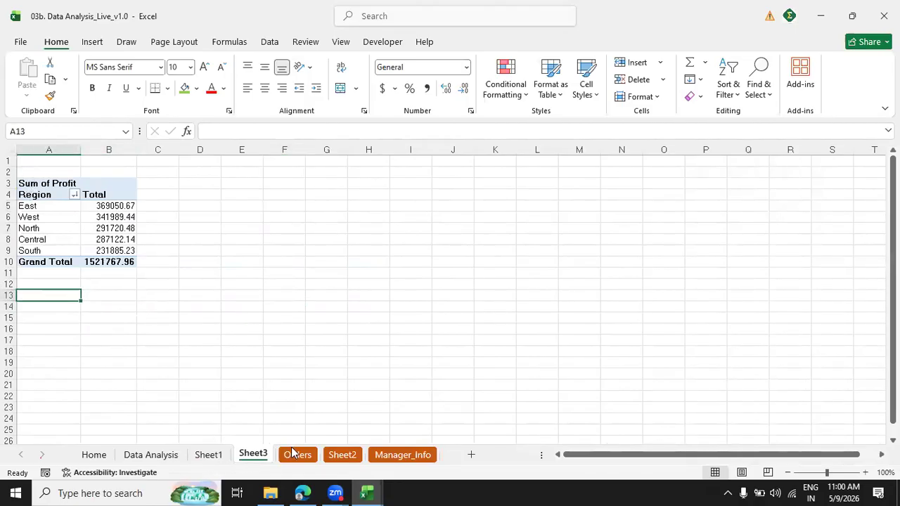
Copy the Profit Dashboard level list N8:N14 from Sheet2 and paste it into Sheet3 starting at cell P2.
left_click(342, 455)
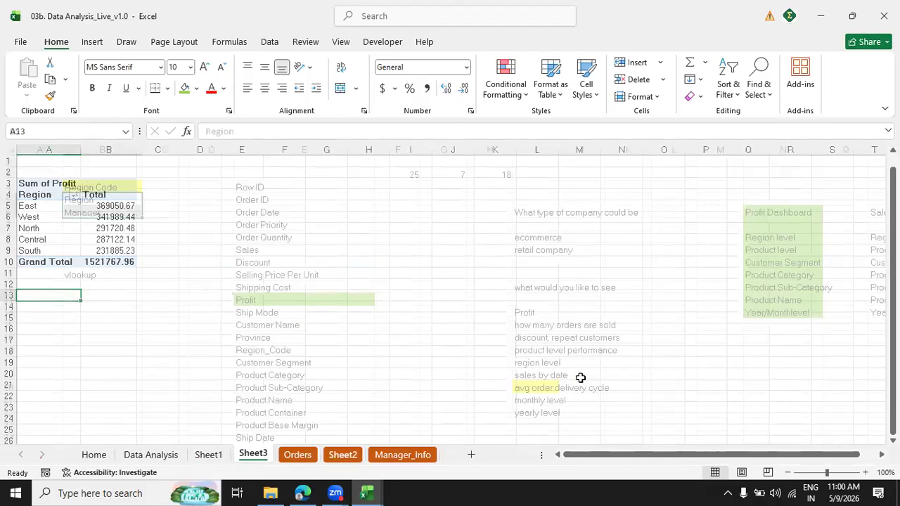
left_click(793, 239)
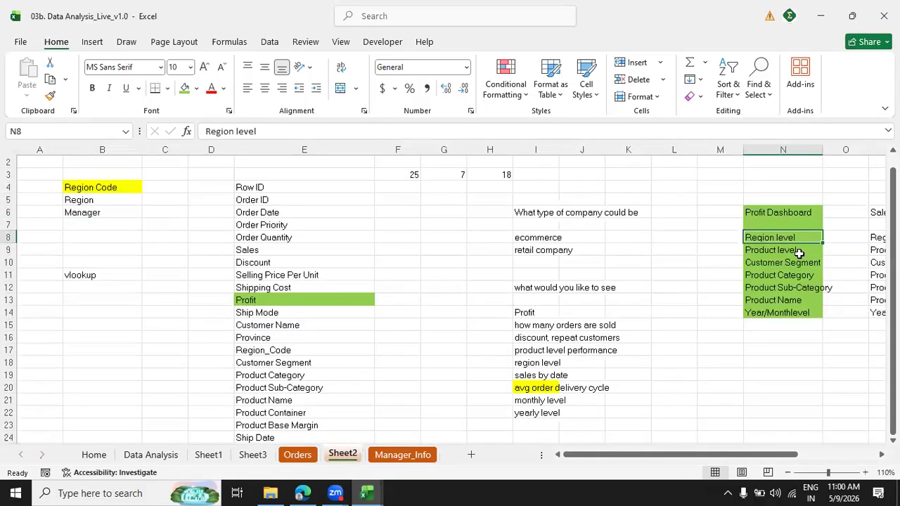
left_click(799, 251)
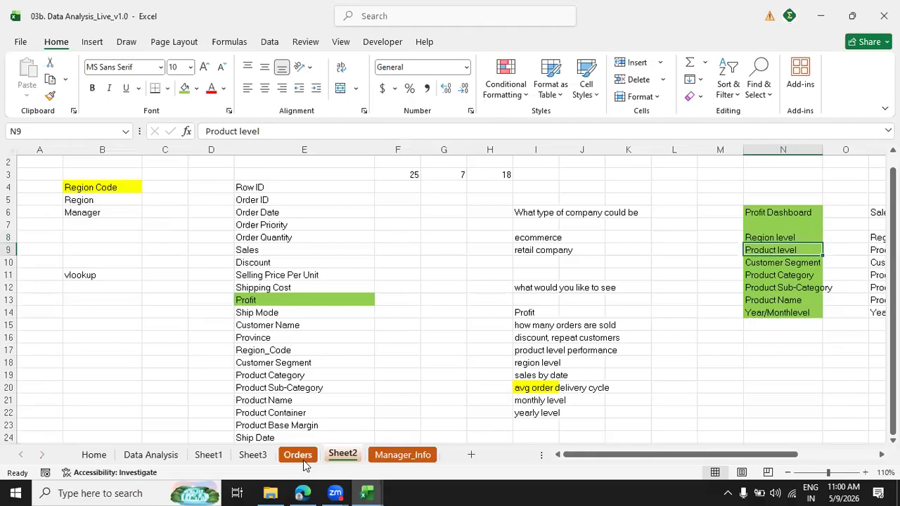
left_click_drag(773, 239, 778, 310)
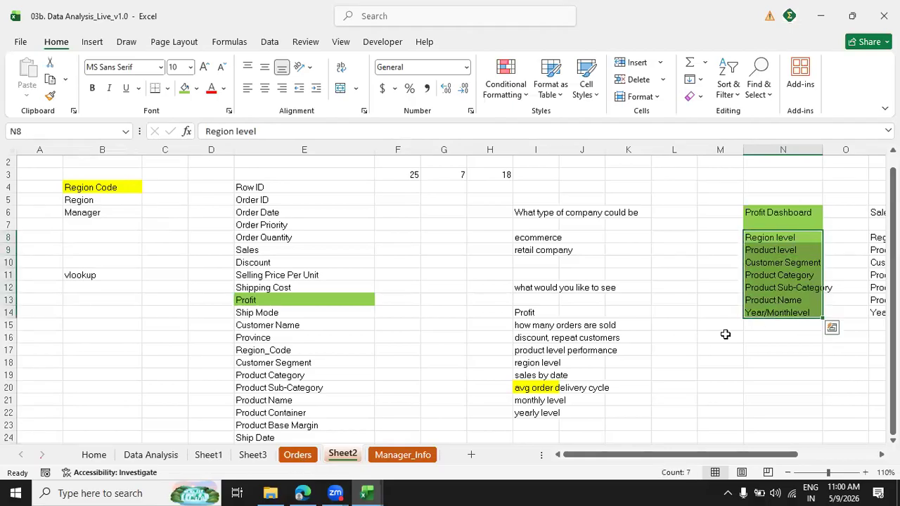
key("ctrl+c")
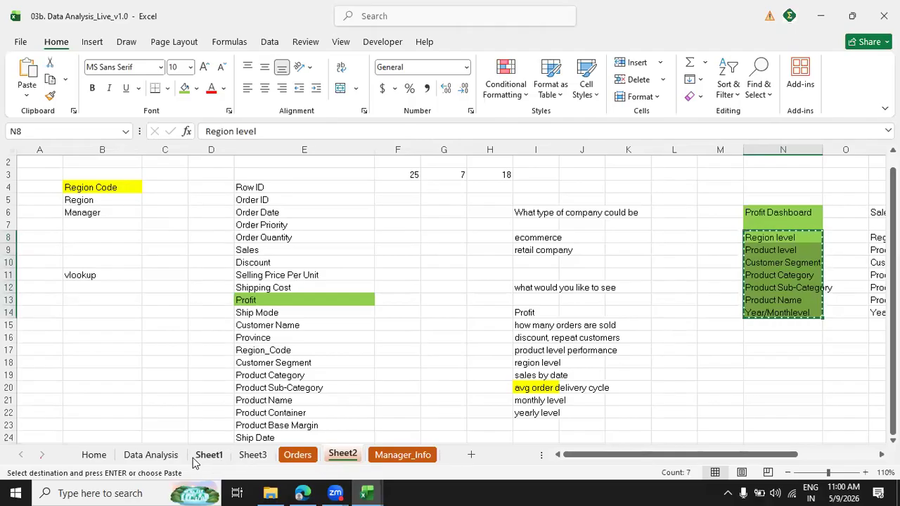
left_click(253, 455)
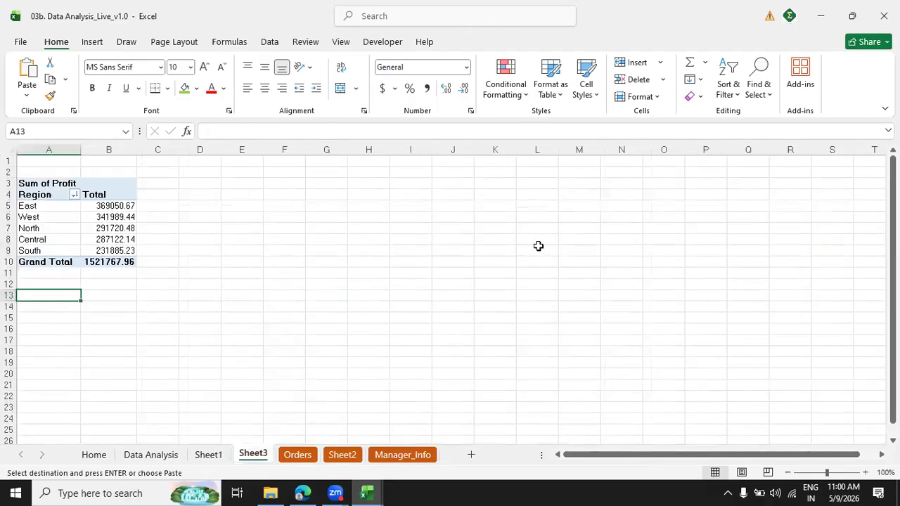
left_click(710, 173)
key("ctrl+v")
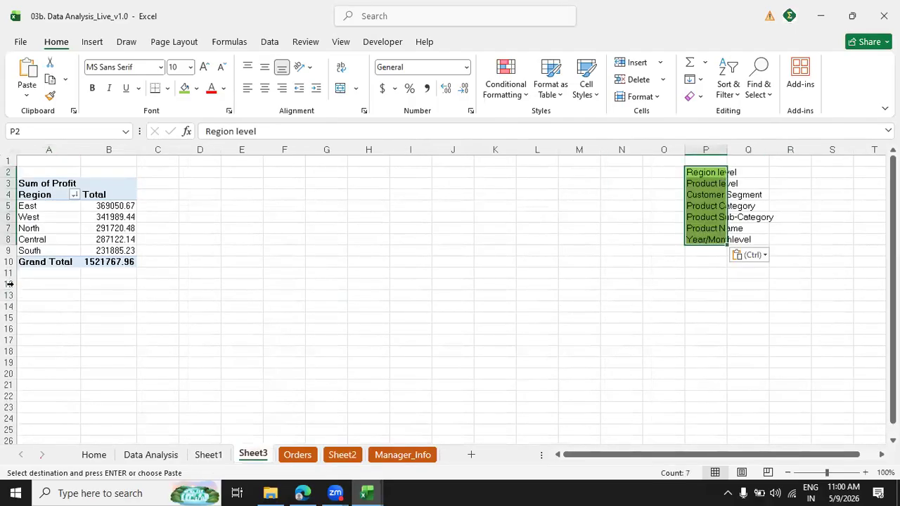
Copy the whole Region PivotTable and paste the duplicate at cell A14.
left_click(23, 182)
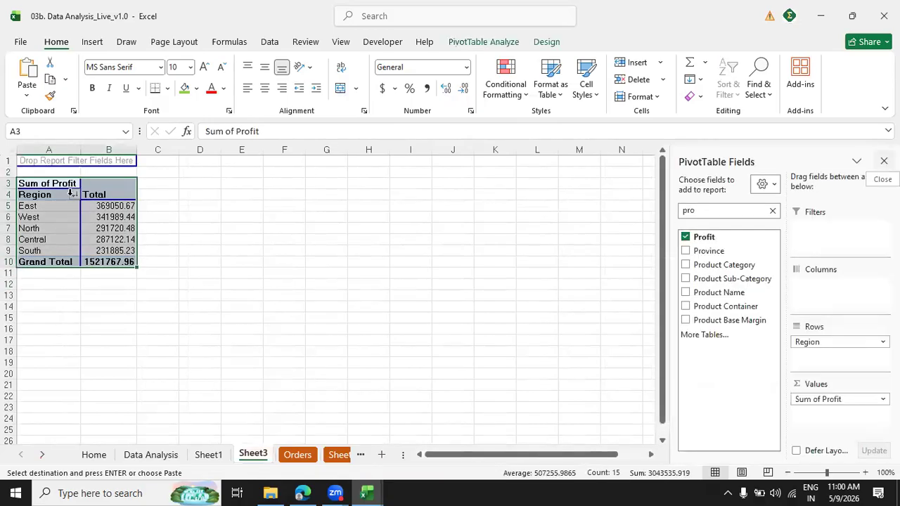
left_click(38, 305)
key("ctrl+v")
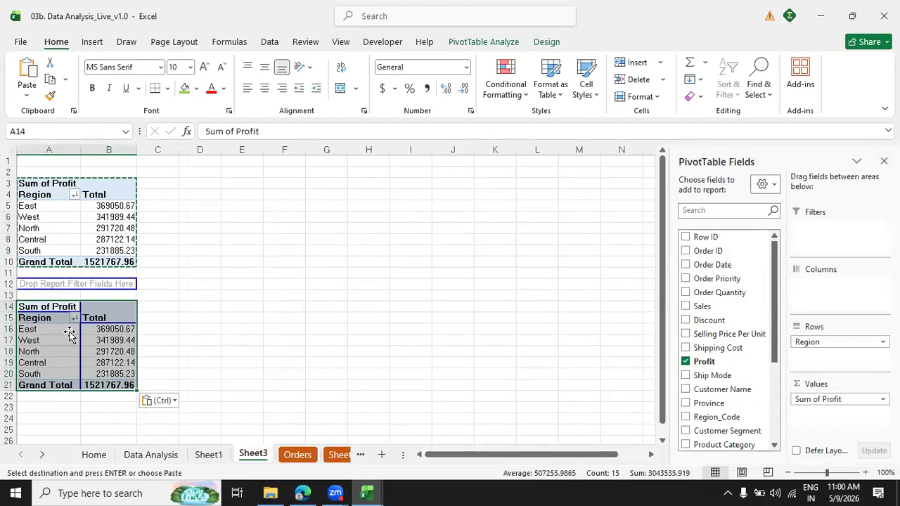
In the duplicated PivotTable at A14, replace the Region row field with Product Category.
left_click(68, 330)
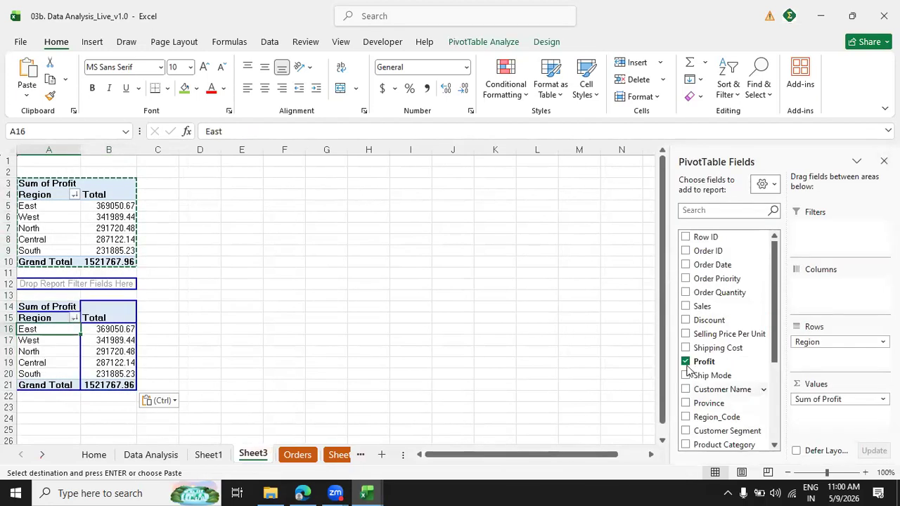
left_click_drag(809, 343, 625, 384)
left_click_drag(596, 452, 558, 464)
left_click(724, 210)
type("pro")
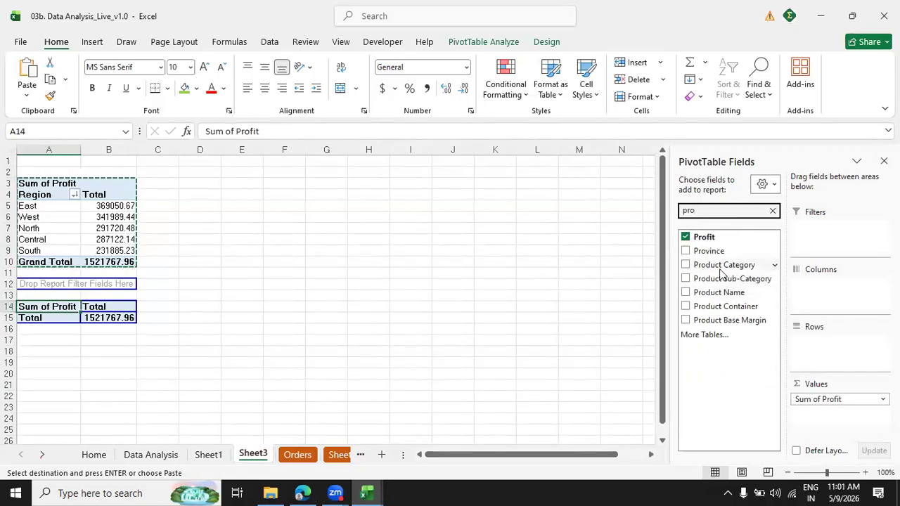
left_click(686, 293)
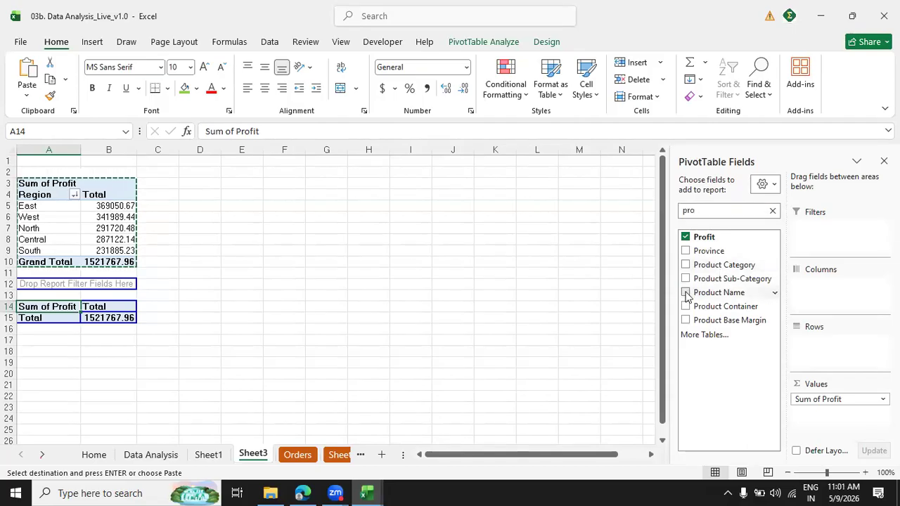
left_click(686, 292)
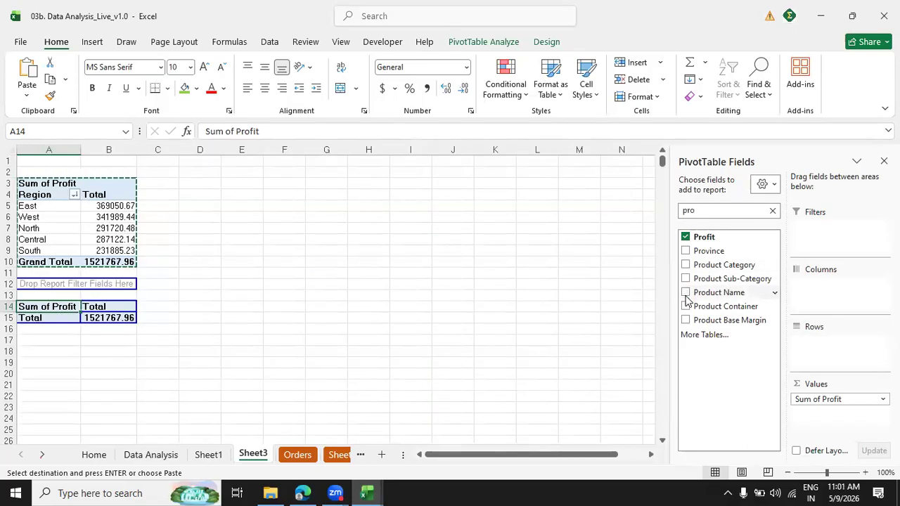
left_click(686, 265)
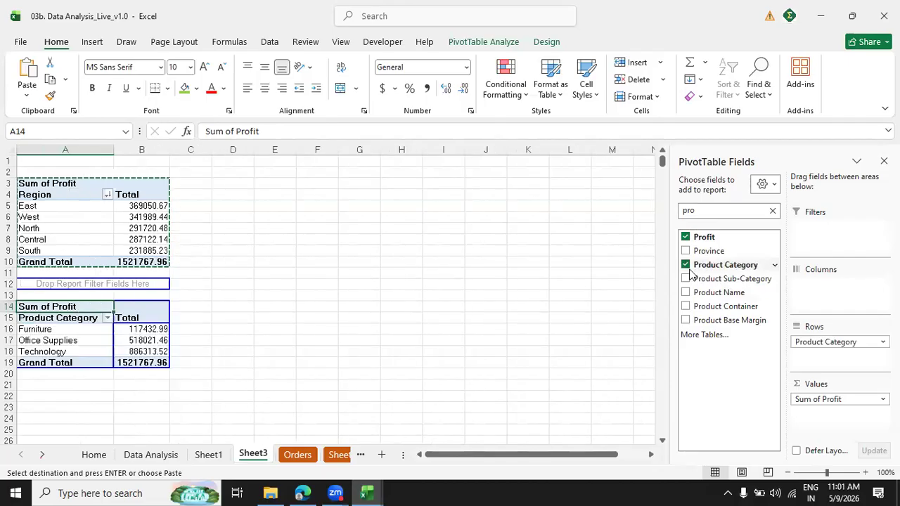
Sort the product categories by Sum of Profit from largest to smallest.
left_click(155, 329)
right_click(155, 329)
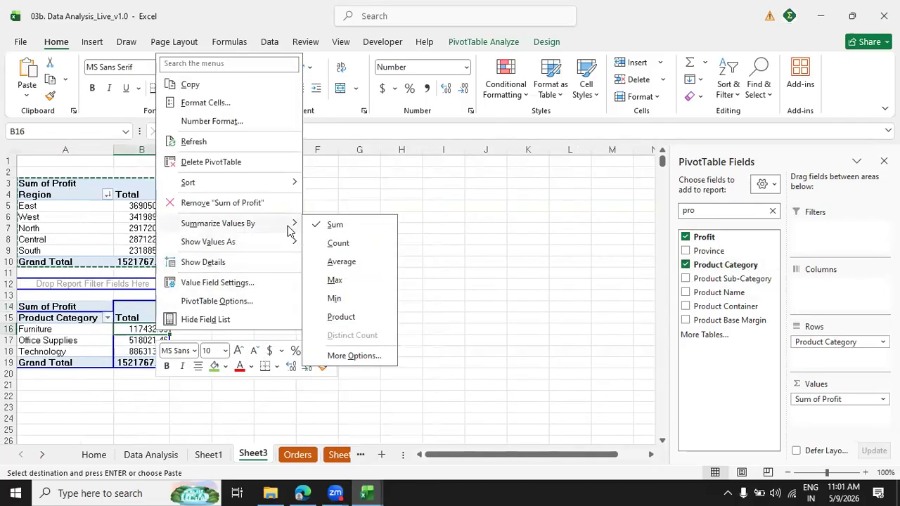
mouse_move(281, 183)
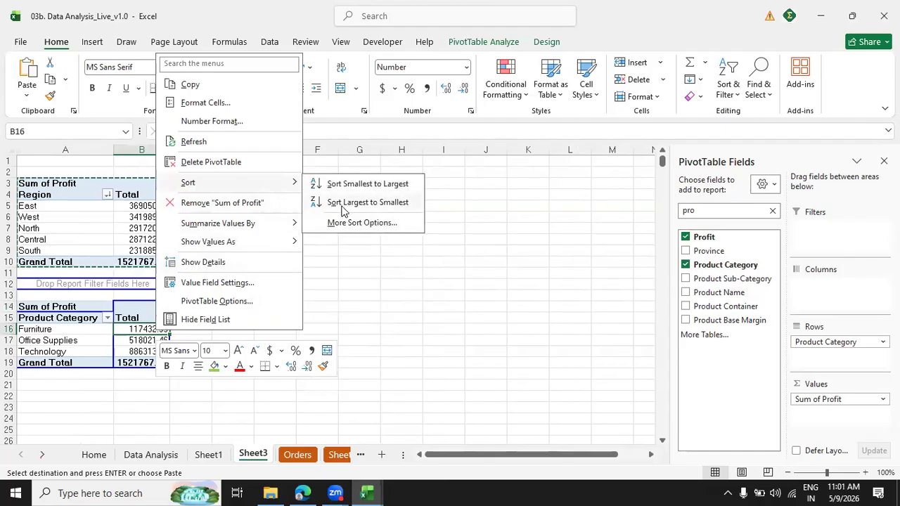
left_click(343, 204)
left_click(274, 320)
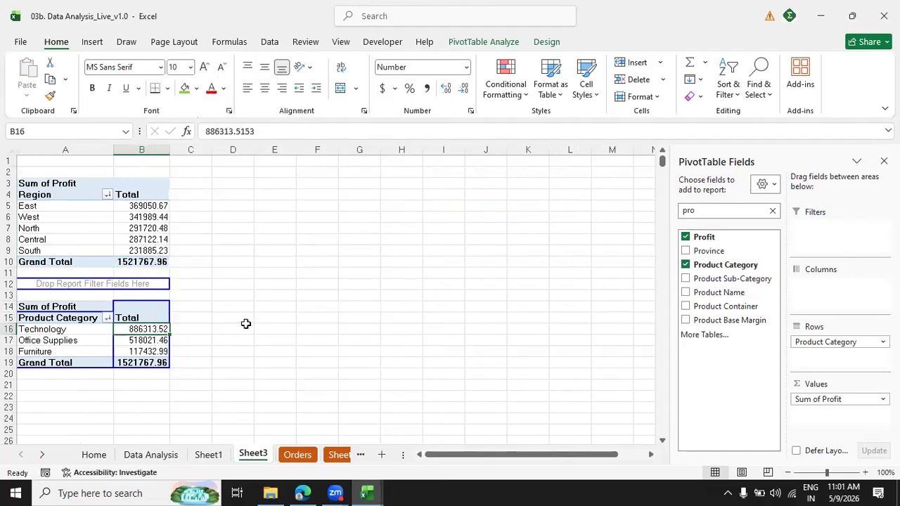
Duplicate the Product Category PivotTable at cell A22 and replace the copy's row field with Product Sub-Category.
left_click(21, 307)
key("ctrl+c")
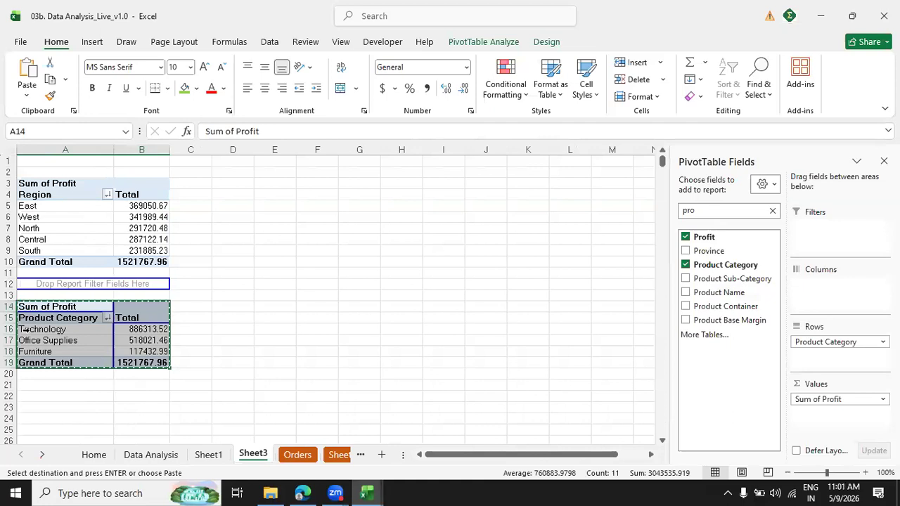
left_click(22, 396)
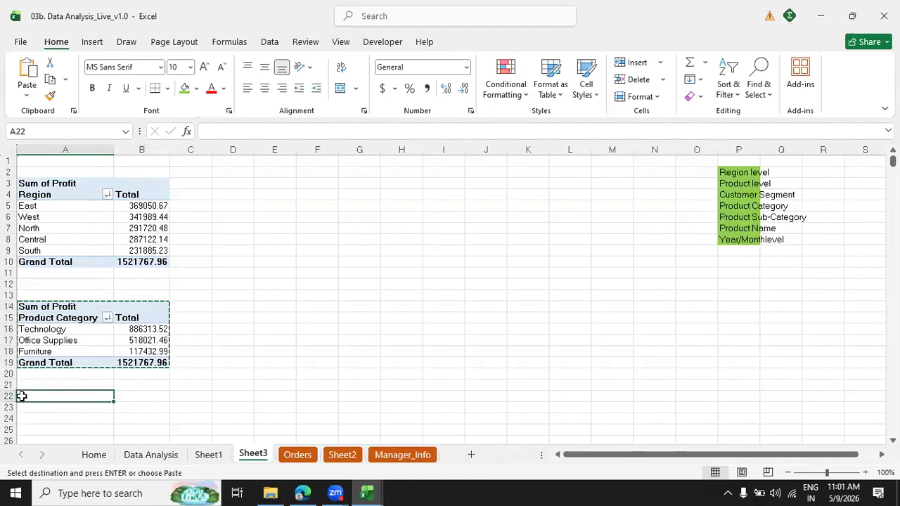
key("ctrl+v")
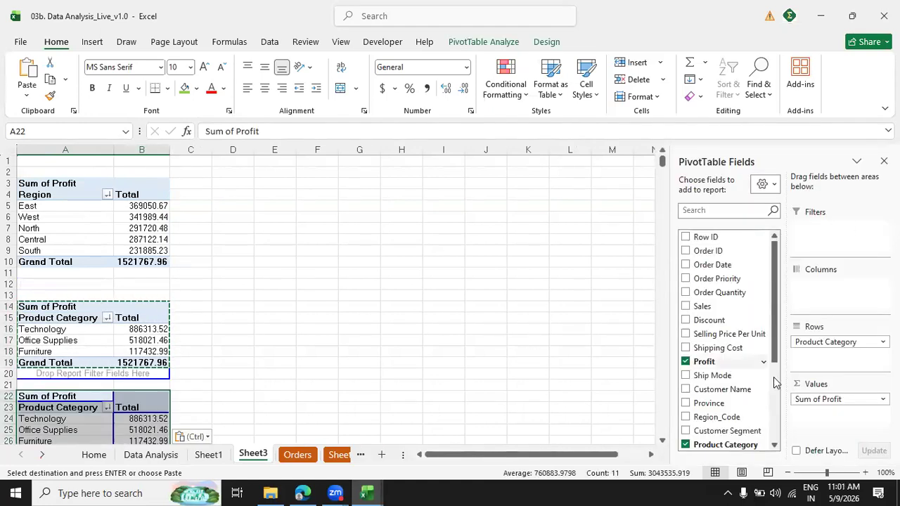
left_click_drag(813, 342, 683, 369)
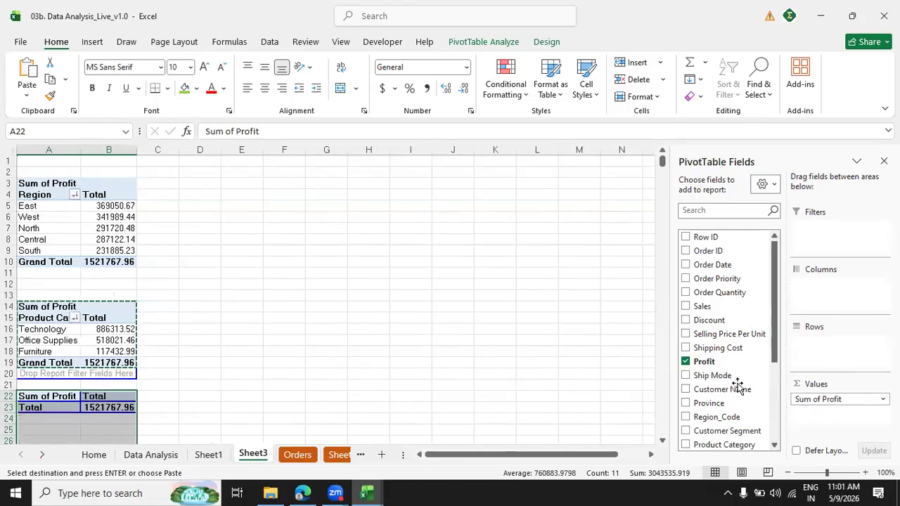
scroll(771, 373, "down", 2)
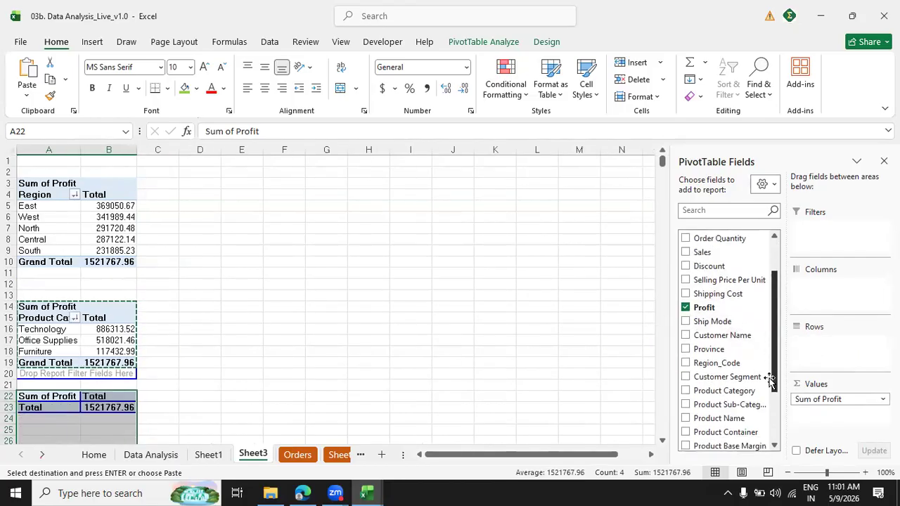
left_click(685, 405)
Sort the product sub-categories by Sum of Profit from largest to smallest.
right_click(203, 422)
key("Escape")
left_click(200, 420)
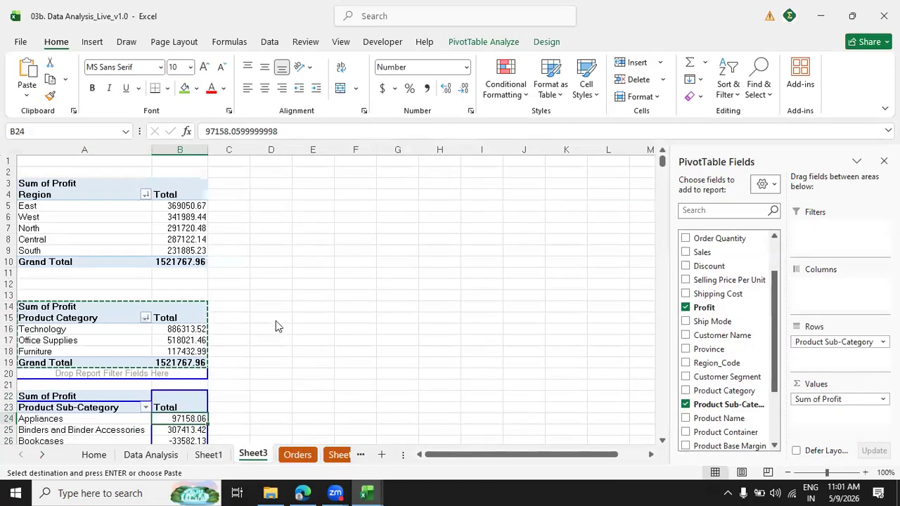
right_click(195, 421)
left_click(367, 293)
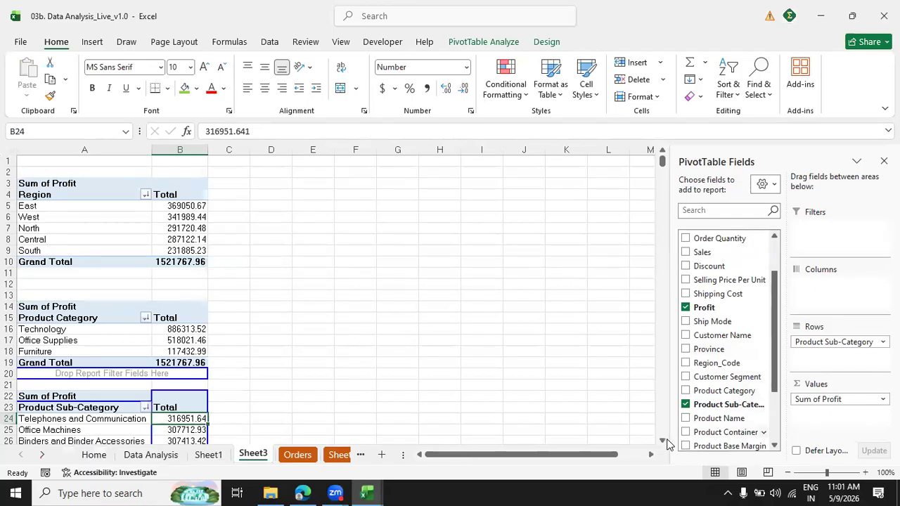
Duplicate the Product Sub-Category PivotTable at cell A44 and replace the copy's row field with Customer Segment.
scroll(665, 441, "down", 1)
scroll(665, 441, "down", 5)
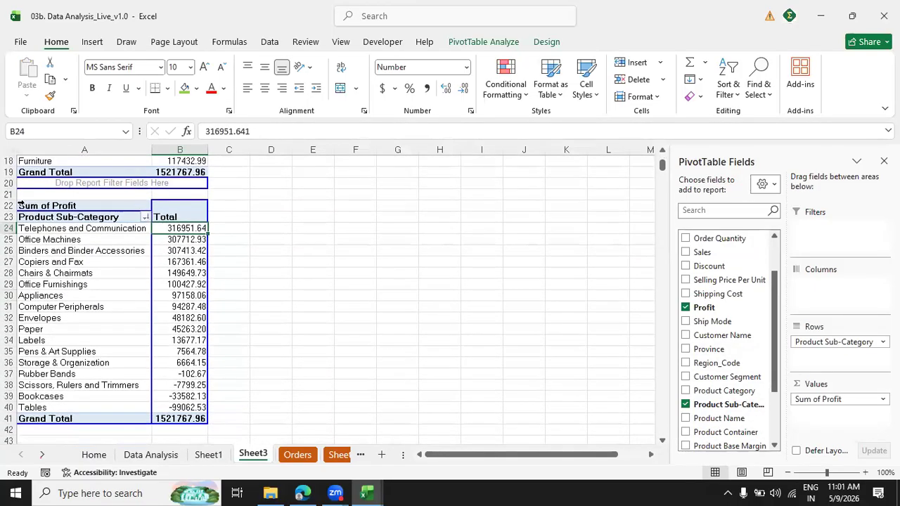
left_click(21, 204)
key("ctrl+c")
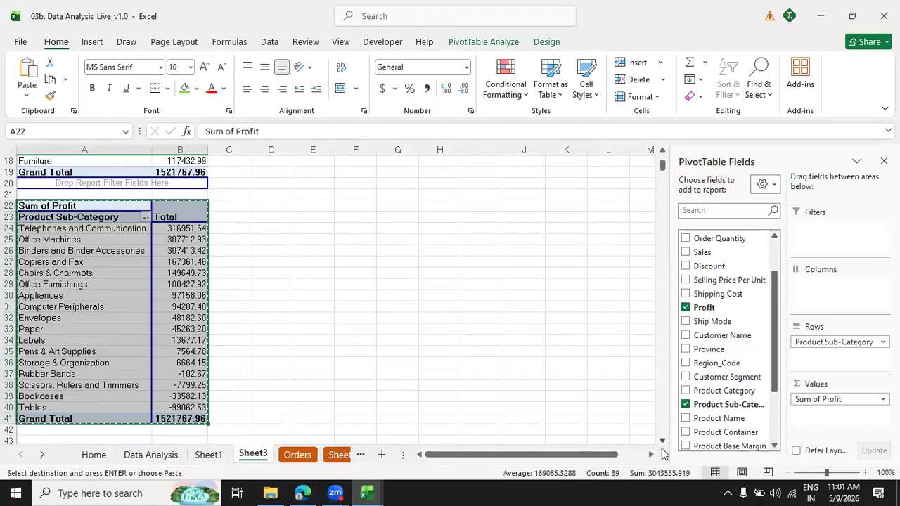
scroll(664, 446, "down", 3)
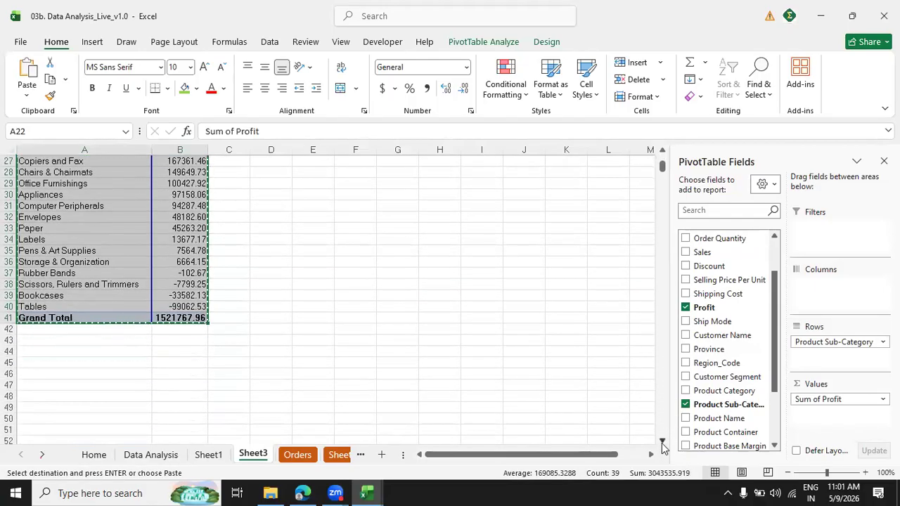
scroll(664, 447, "down", 1)
left_click(40, 318)
key("ctrl+v")
left_click(71, 361)
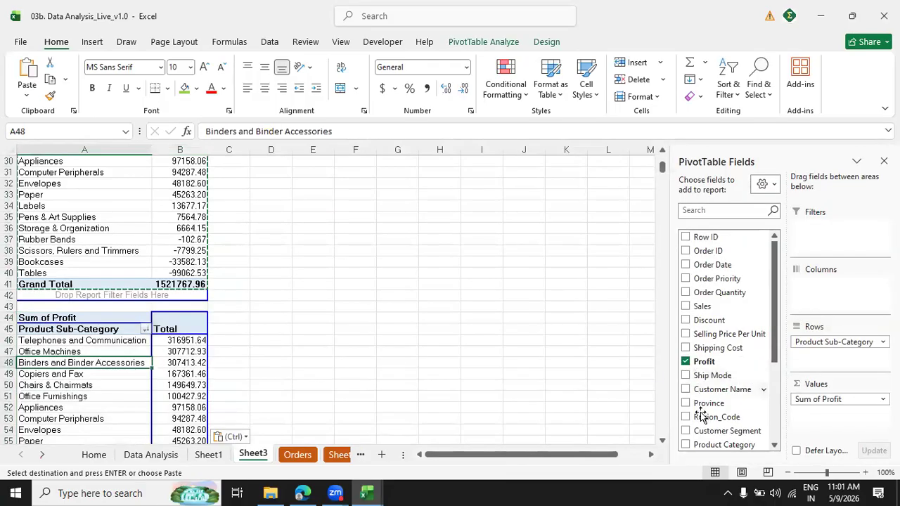
left_click_drag(801, 343, 640, 361)
left_click_drag(689, 430, 817, 356)
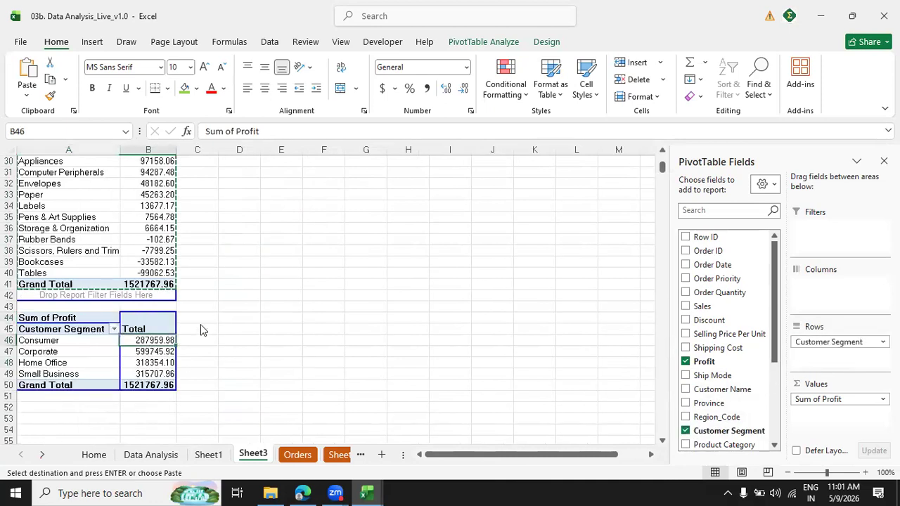
Sort the customer segments by Sum of Profit from largest to smallest.
right_click(149, 343)
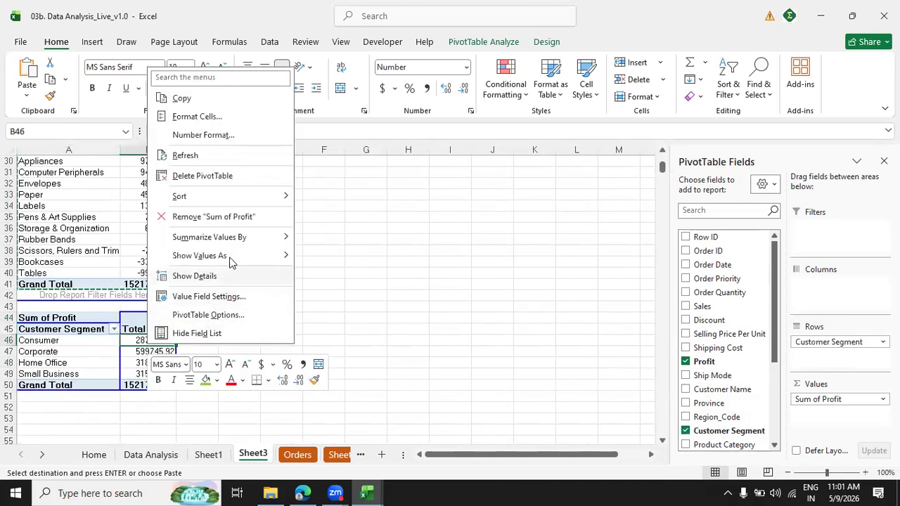
mouse_move(264, 196)
left_click(373, 216)
left_click(91, 350)
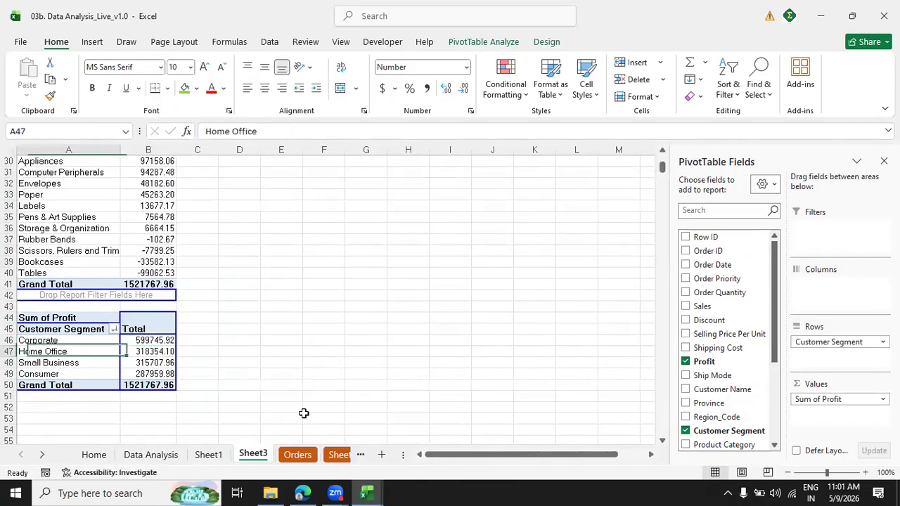
Examine the distinct Customer Segment values in the filter list of the Orders table.
left_click(297, 454)
left_click(294, 273)
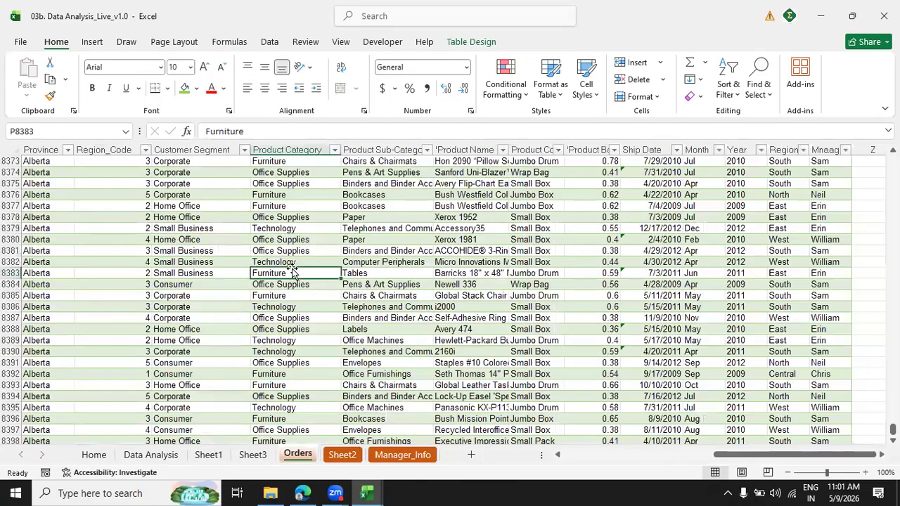
key("ctrl+Up")
key("Down")
key("Left")
key("shift+Down")
key("Up")
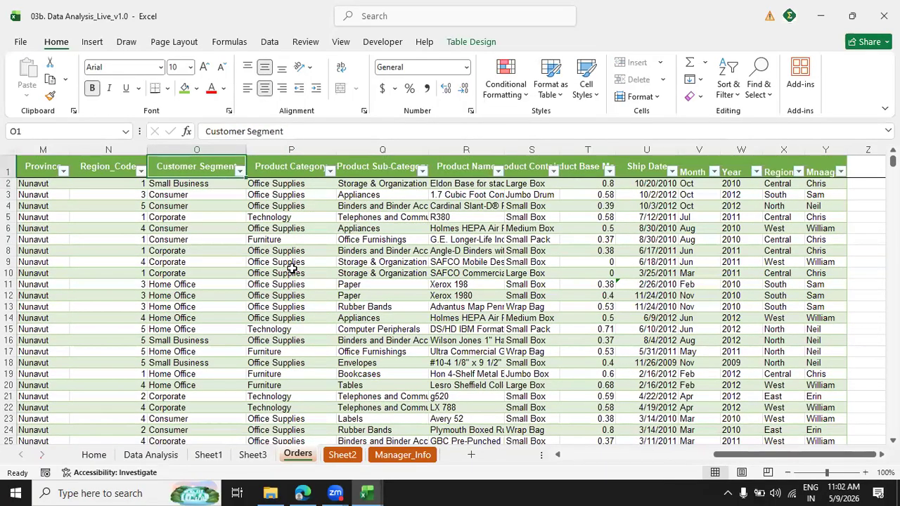
key("alt+Down")
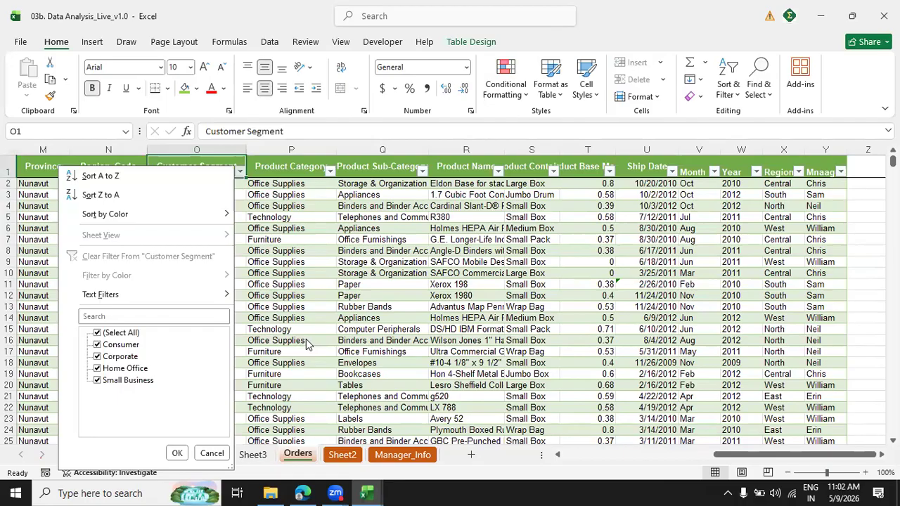
key("Escape")
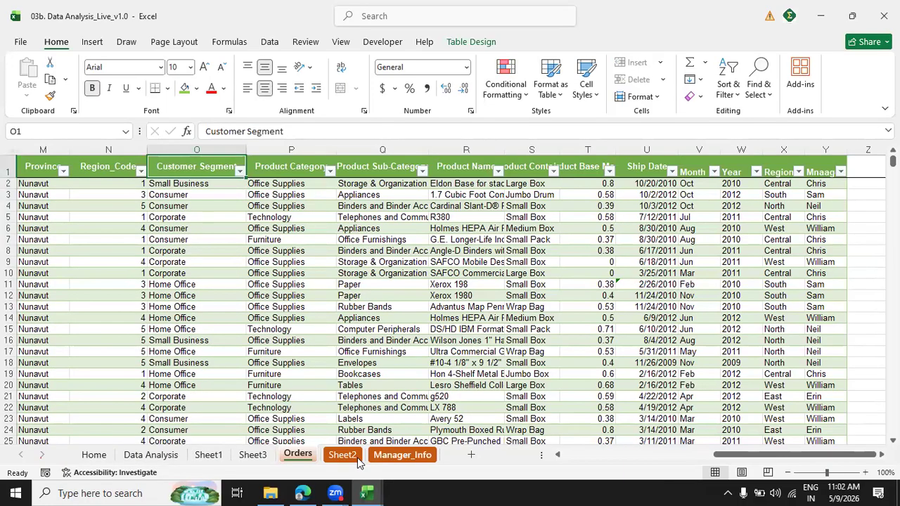
Return to Sheet3 and check the list of required dashboard levels in column P.
left_click(254, 455)
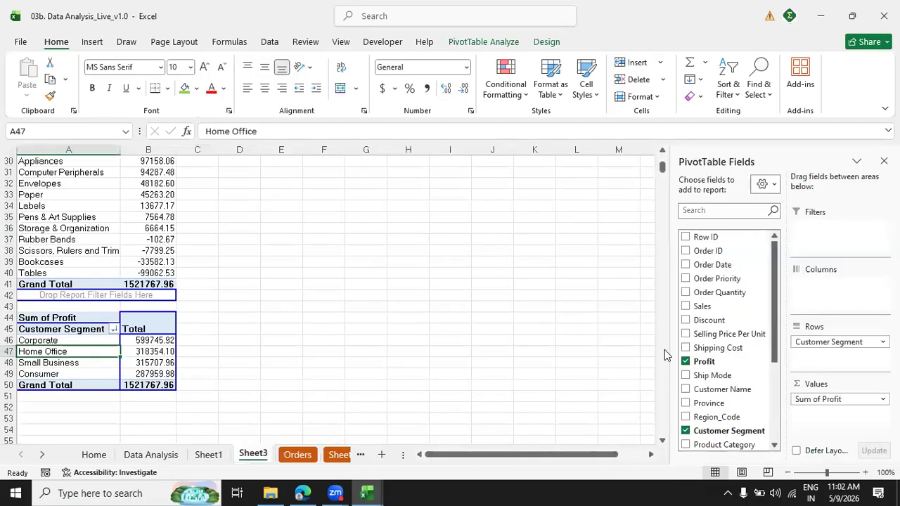
scroll(665, 184, "up", 8)
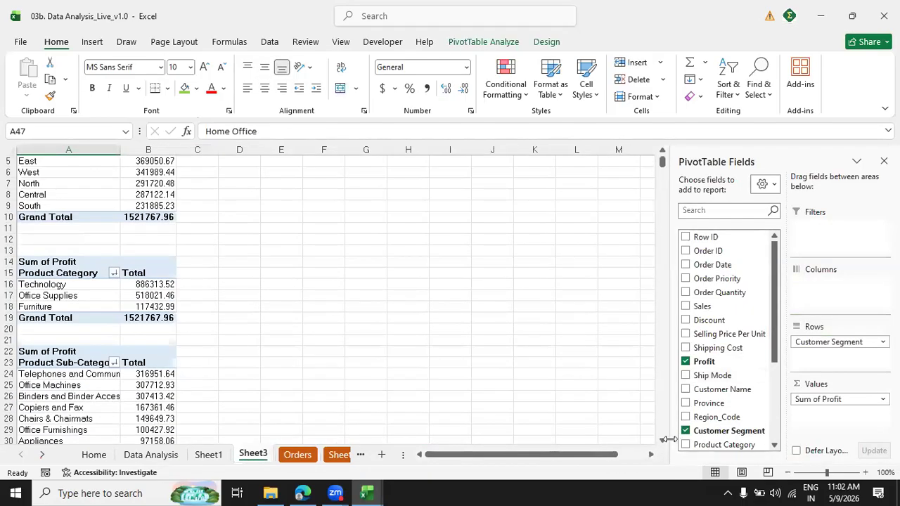
scroll(650, 456, "right", 4)
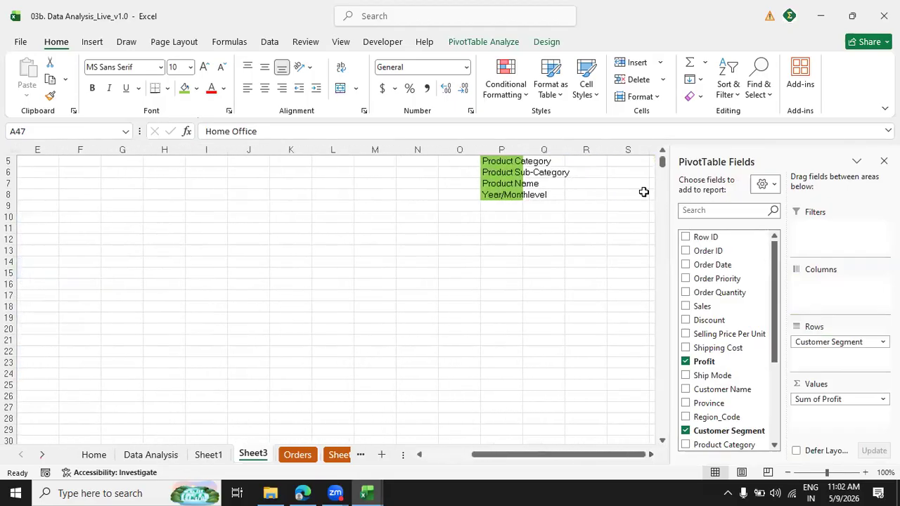
scroll(647, 181, "up", 2)
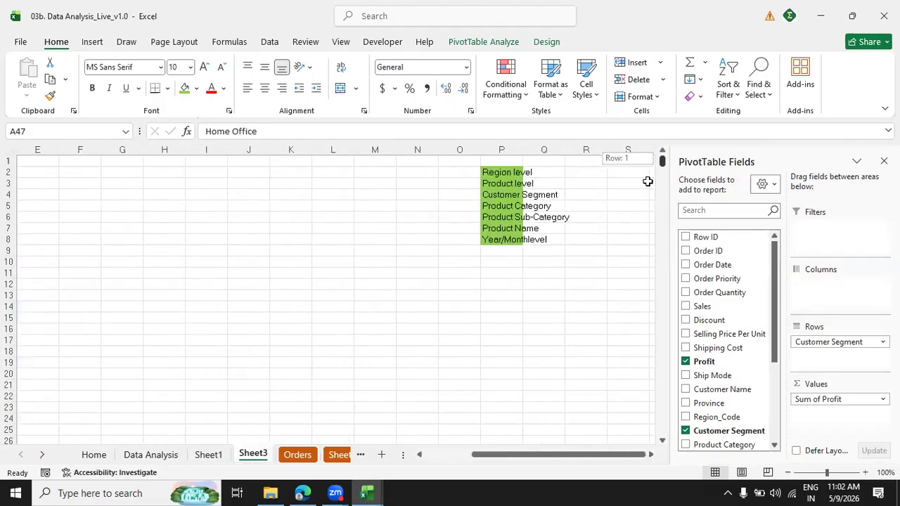
left_click(511, 229)
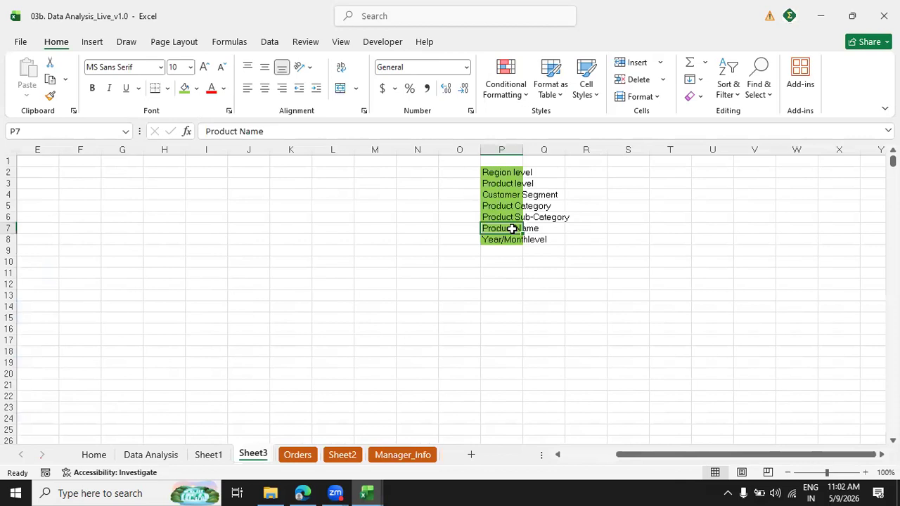
left_click_drag(665, 455, 436, 478)
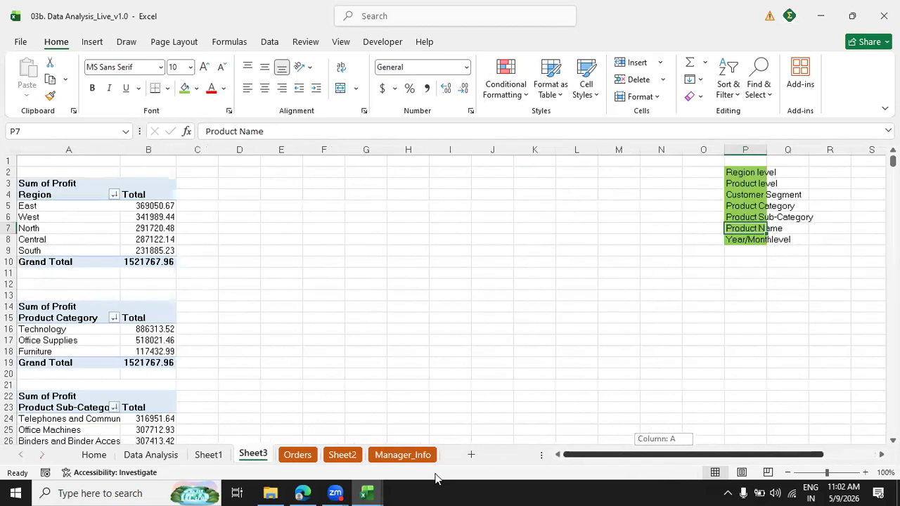
Duplicate the Product Category PivotTable at cell A54 and replace the copy's row field with Product Name.
left_click(22, 307)
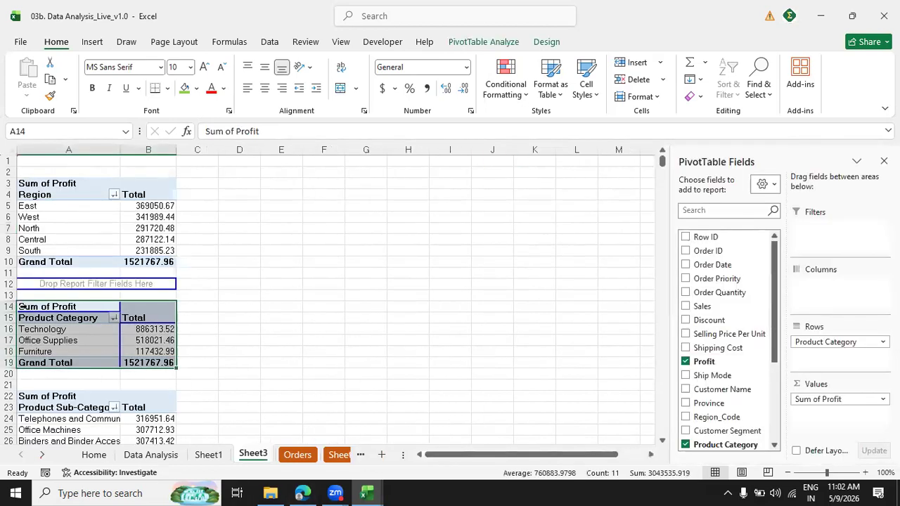
key("ctrl+c")
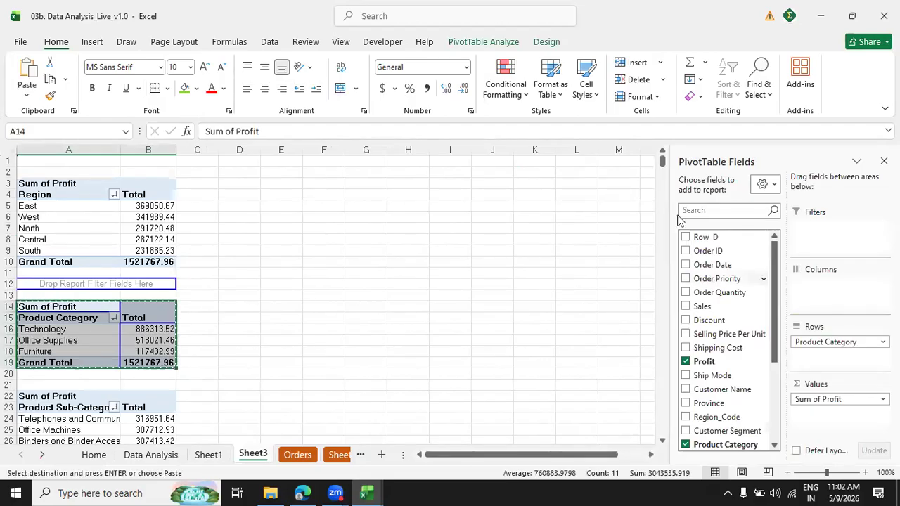
scroll(664, 443, "down", 8)
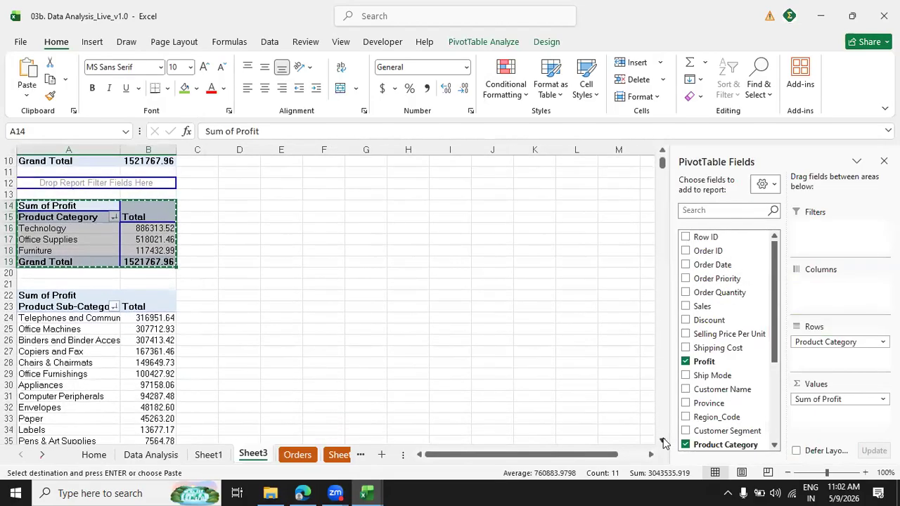
scroll(665, 443, "down", 7)
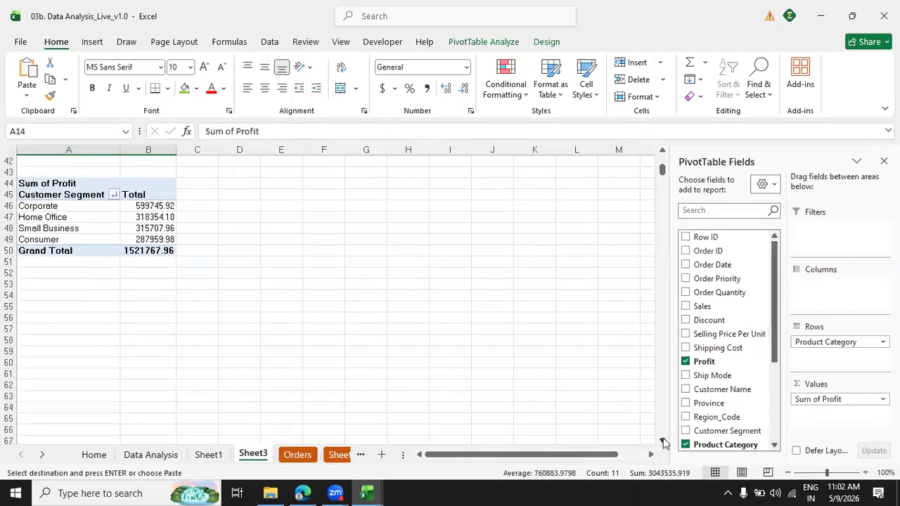
left_click(28, 281)
left_click(26, 254)
key("ctrl+v")
left_click(67, 285)
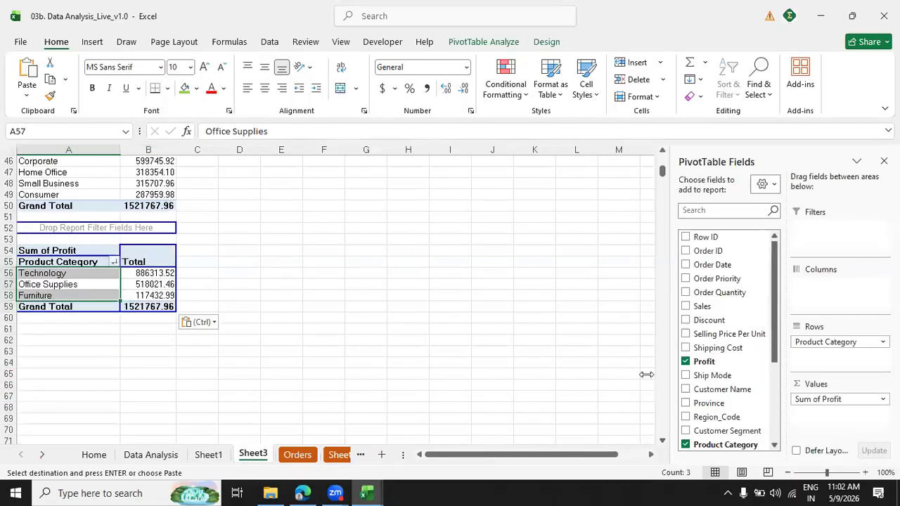
left_click(686, 445)
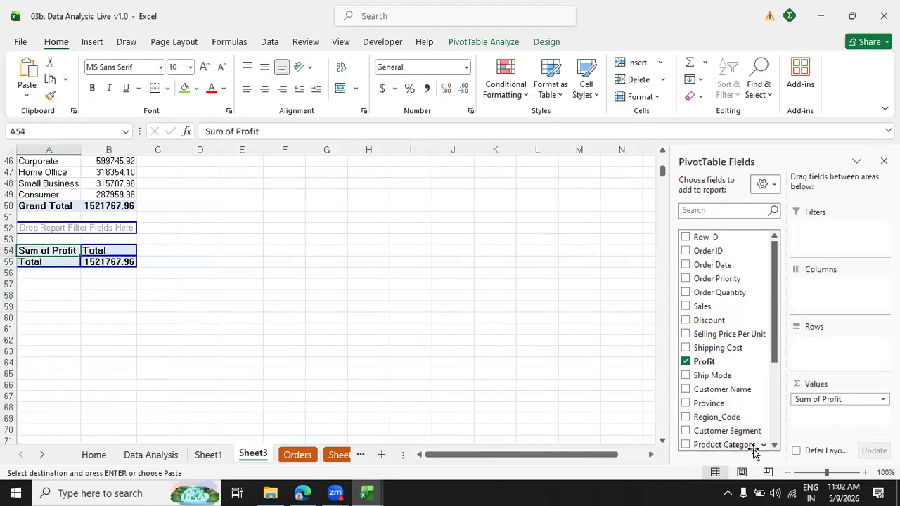
left_click(774, 446)
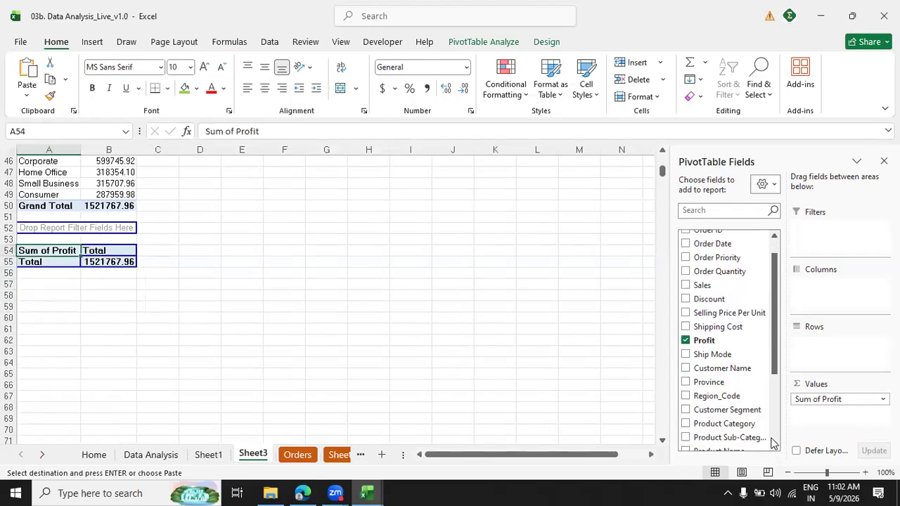
left_click(773, 445)
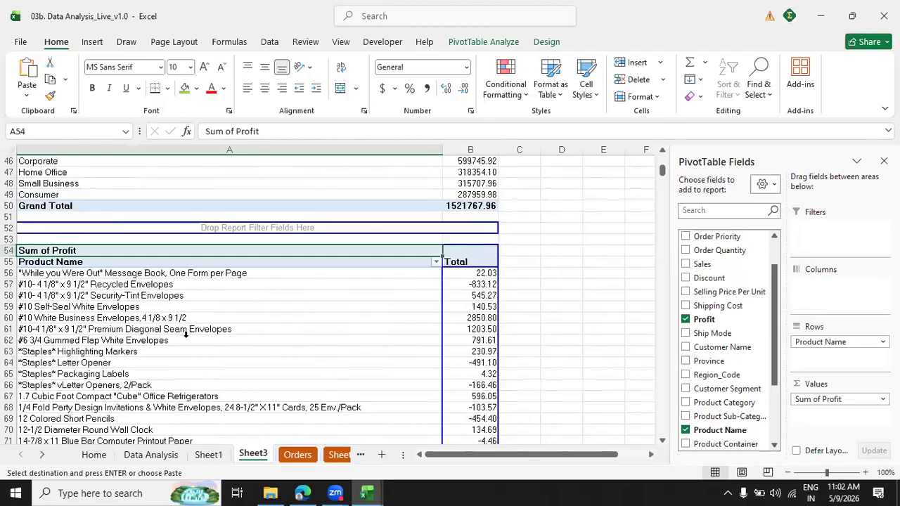
Sort the product names by Sum of Profit from largest to smallest.
left_click(186, 335)
key("ctrl+Down")
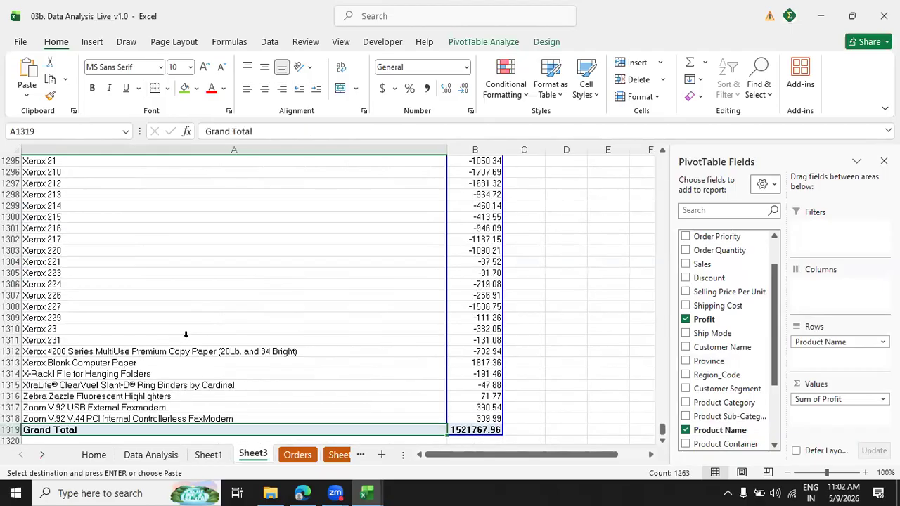
key("ctrl+Up")
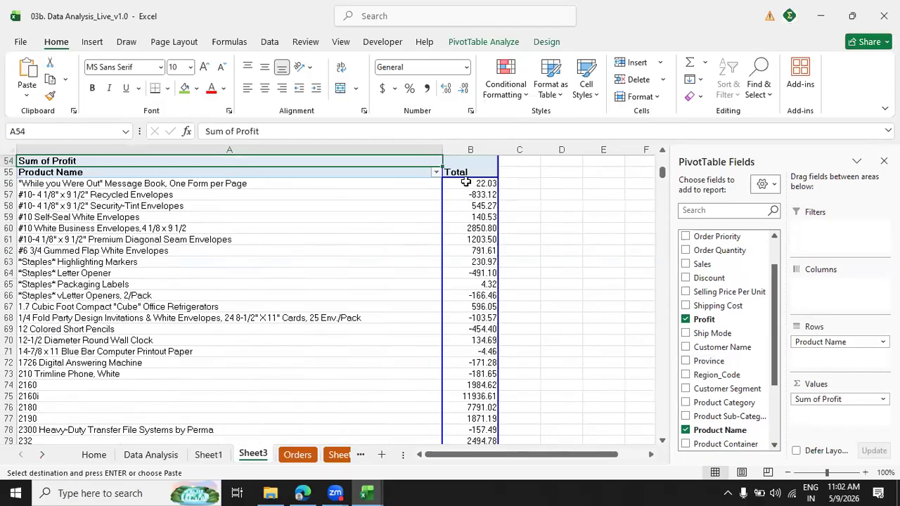
right_click(468, 183)
mouse_move(513, 313)
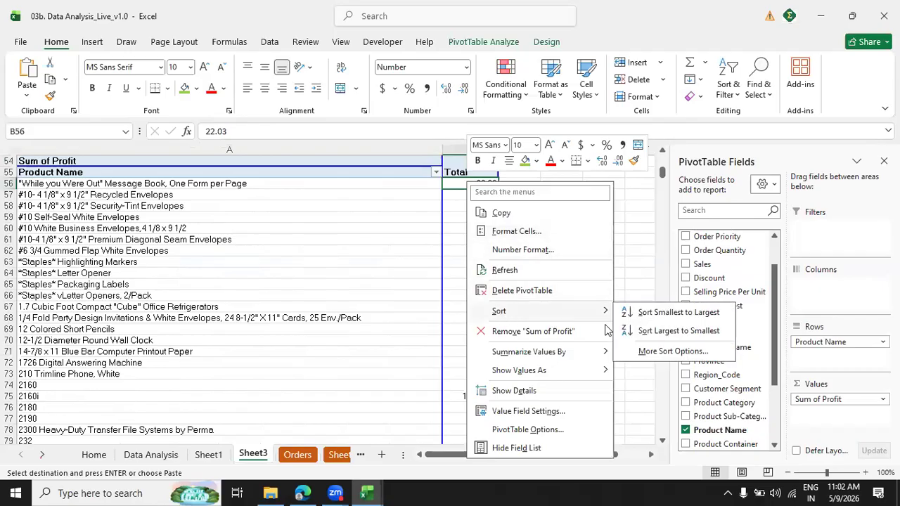
left_click(639, 330)
Compare the finished PivotTables with the level list in P2:P8 for remaining levels.
scroll(661, 174, "up", 15)
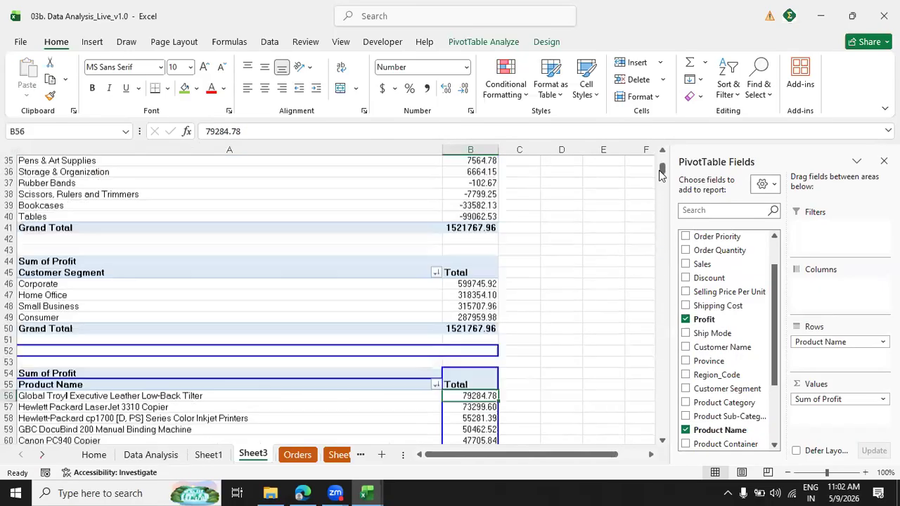
left_click(651, 455)
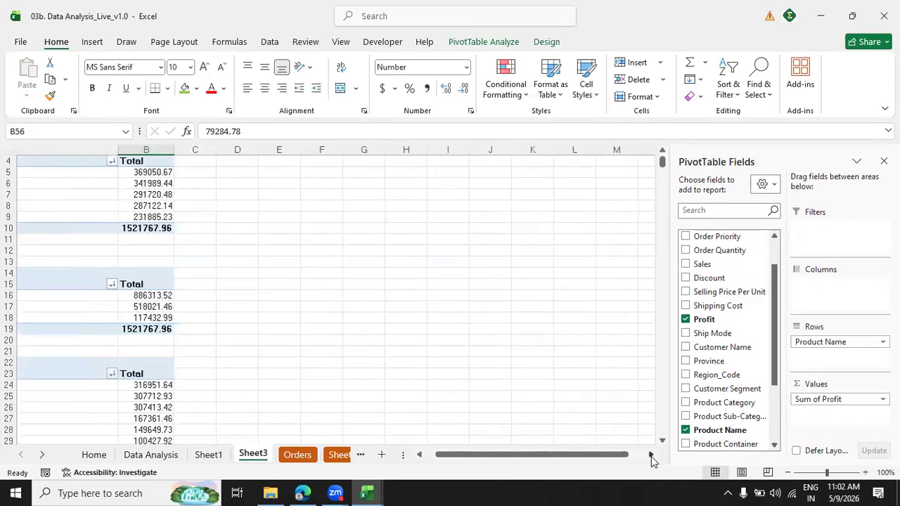
left_click(651, 456)
left_click(651, 456)
left_click_drag(662, 172, 661, 169)
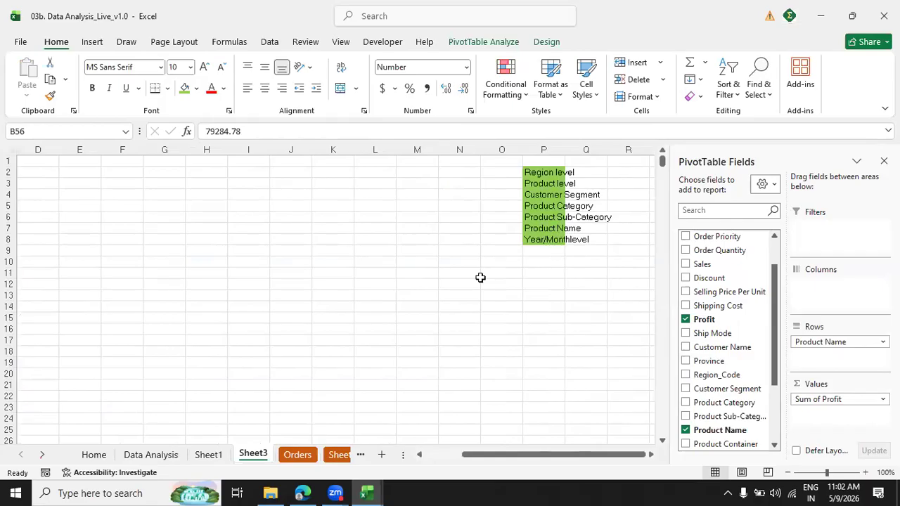
left_click_drag(577, 455, 478, 464)
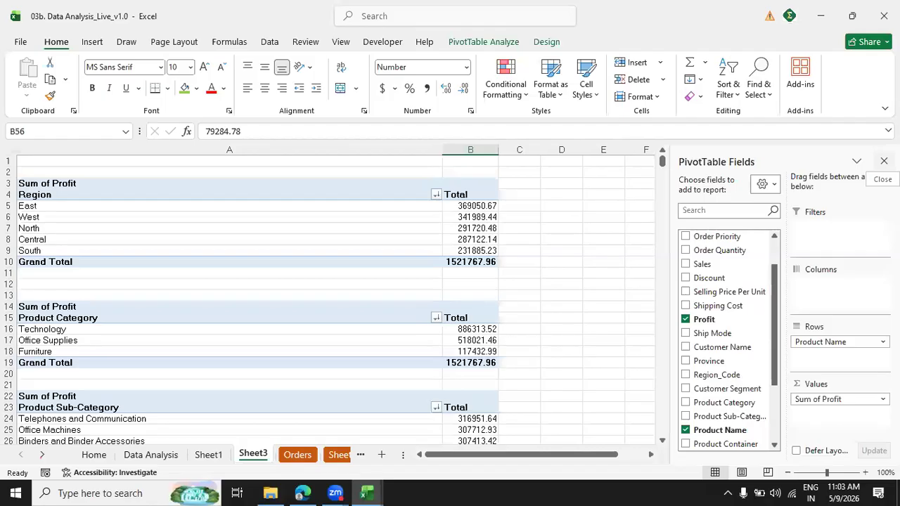
Insert Year and Month slicers for the Region PivotTable on Sheet3.
left_click(883, 161)
left_click(418, 203)
left_click(476, 43)
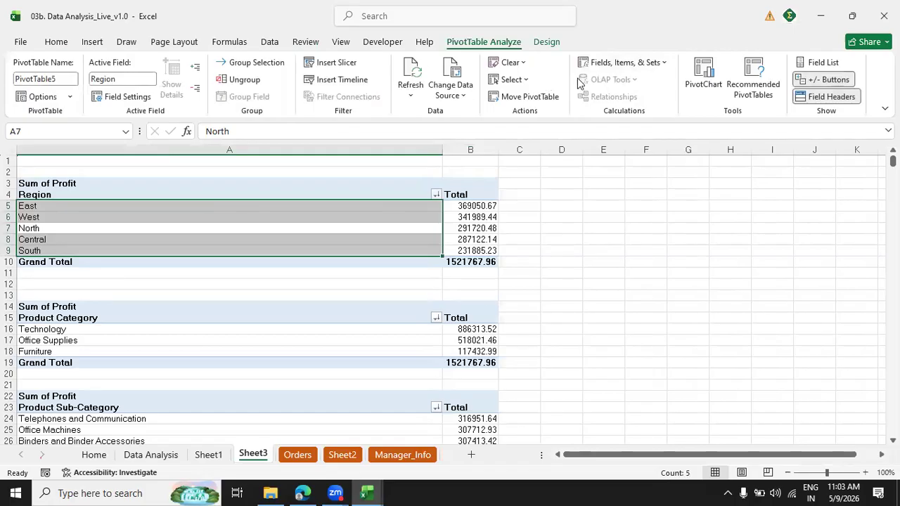
left_click(93, 43)
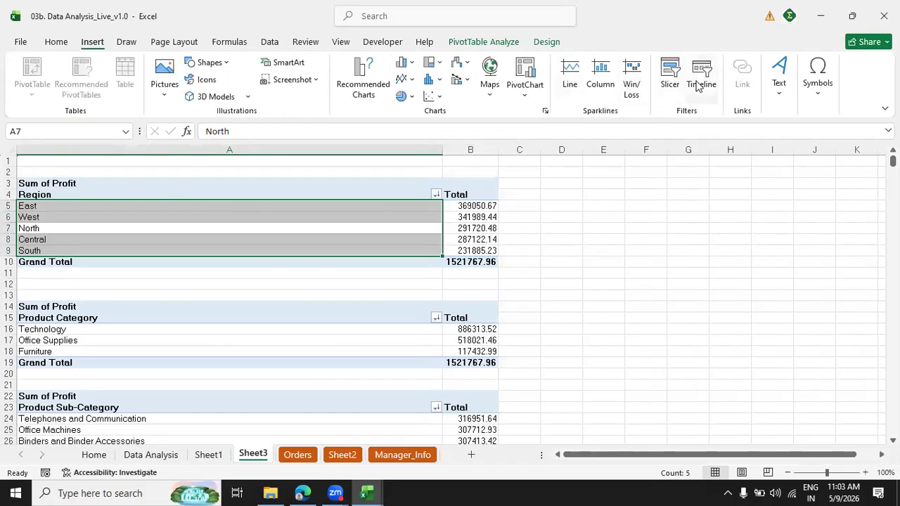
left_click(669, 75)
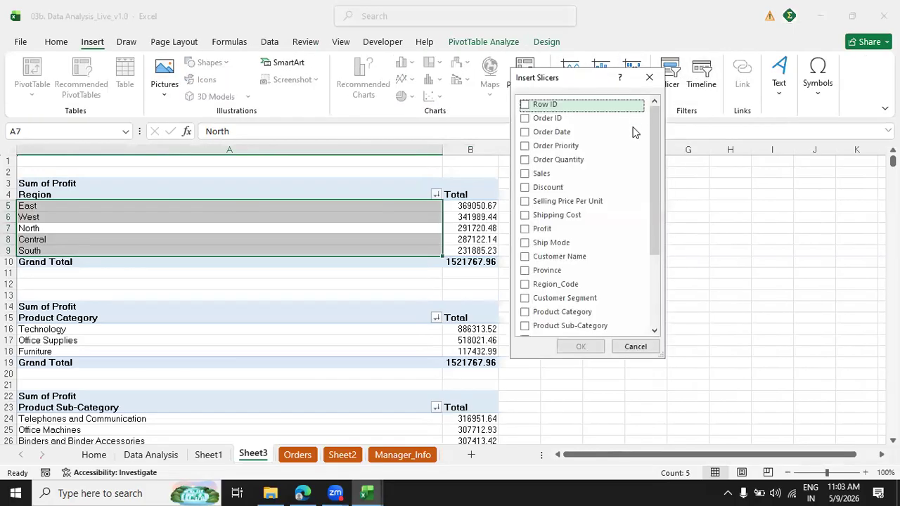
scroll(658, 156, "down", 3)
left_click(541, 296)
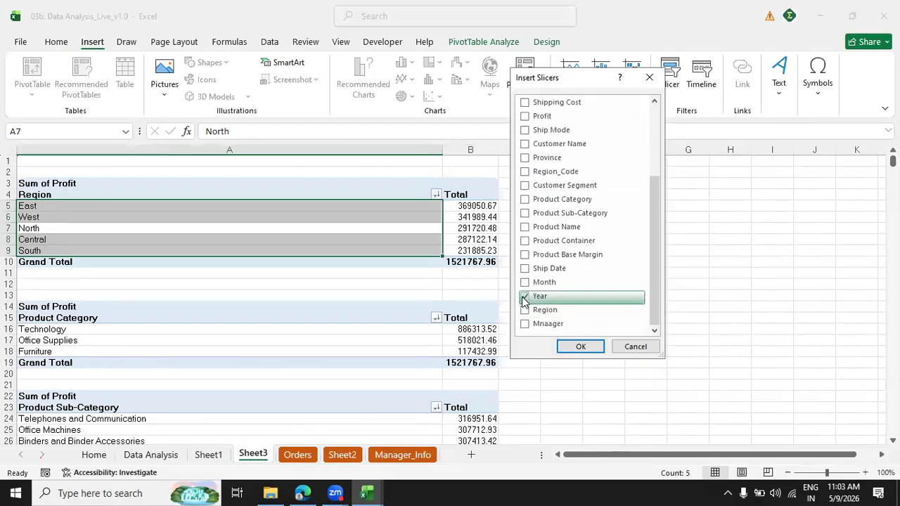
left_click(525, 283)
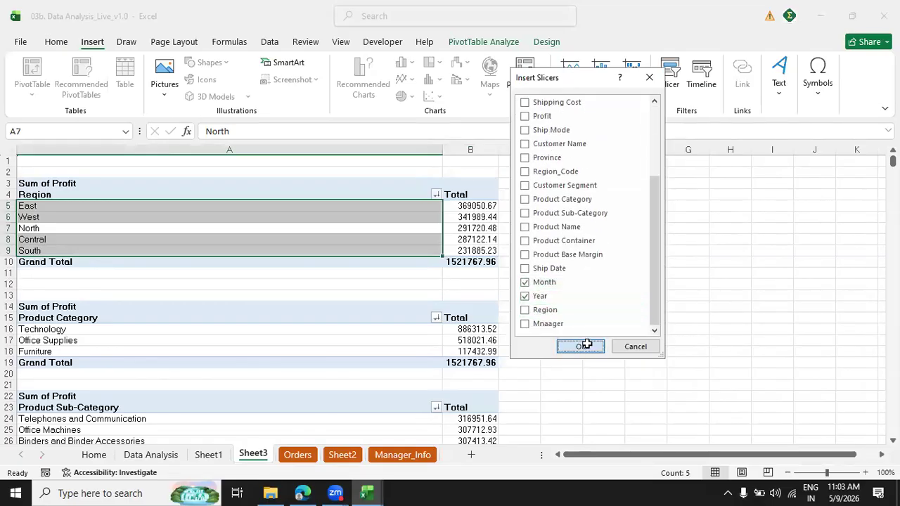
left_click(581, 346)
Narrow column A and arrange the Year and Month slicers side by side next to the PivotTables.
left_click_drag(391, 251, 625, 184)
left_click_drag(405, 181, 252, 176)
left_click_drag(136, 205, 406, 174)
left_click_drag(263, 172, 246, 172)
left_click_drag(707, 457, 553, 461)
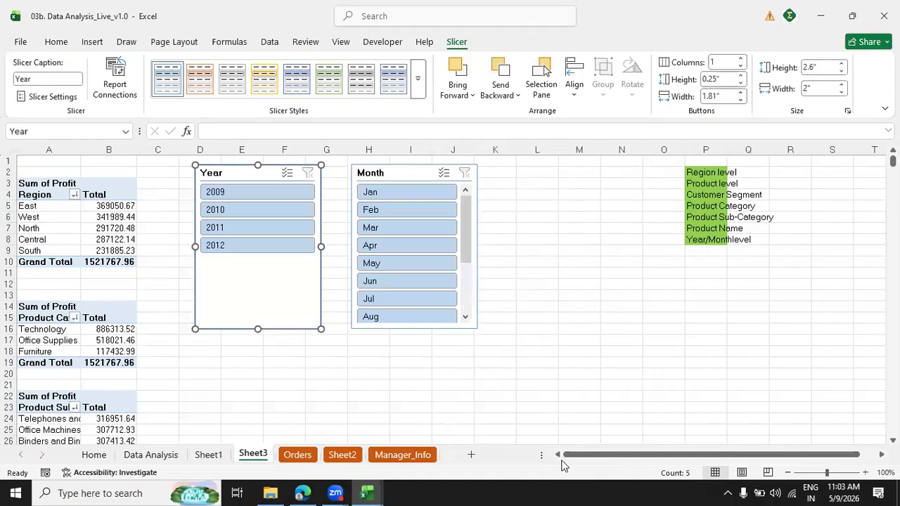
Connect the Year slicer to PivotTable6, PivotTable7, PivotTable8 and PivotTable9 in addition to PivotTable5.
right_click(230, 172)
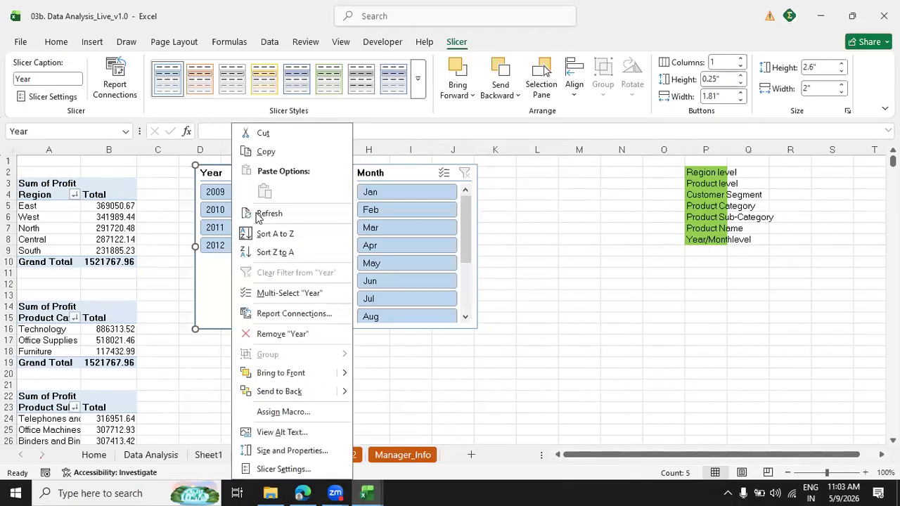
left_click(271, 320)
left_click(156, 346)
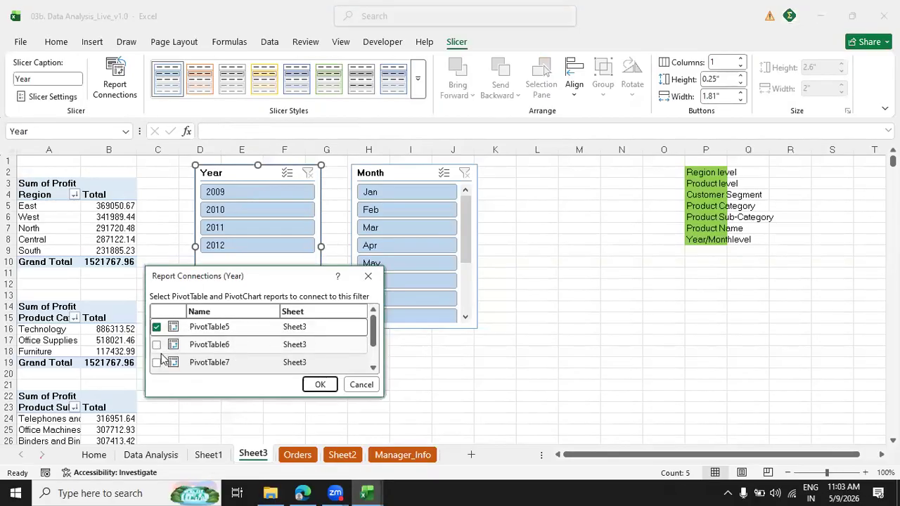
left_click(291, 363)
left_click(373, 369)
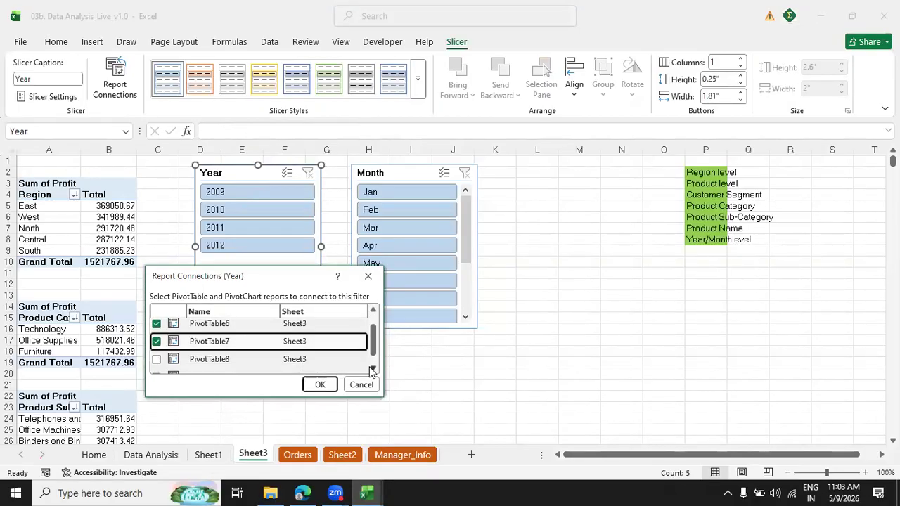
left_click(373, 369)
left_click(156, 346)
left_click(157, 366)
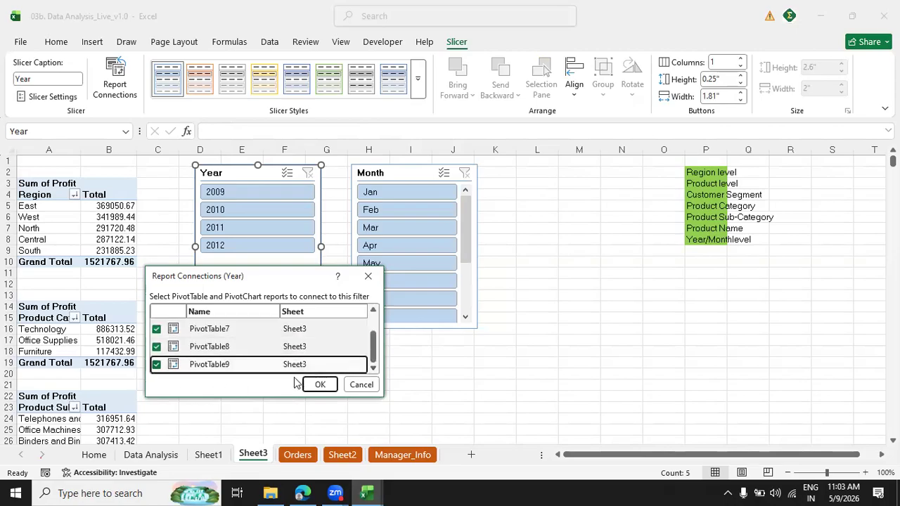
left_click(319, 385)
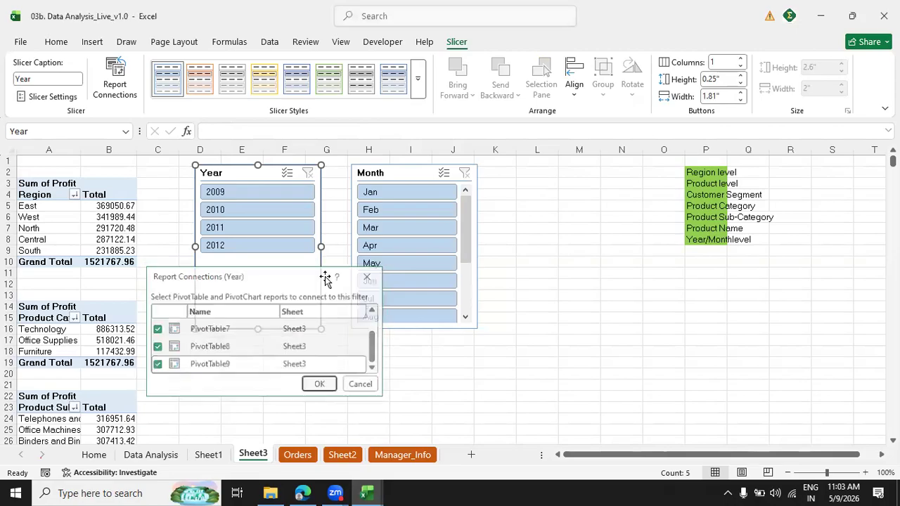
Connect the Month slicer to PivotTable6 through PivotTable9 as well, and deselect the slicer.
left_click(369, 173)
right_click(418, 283)
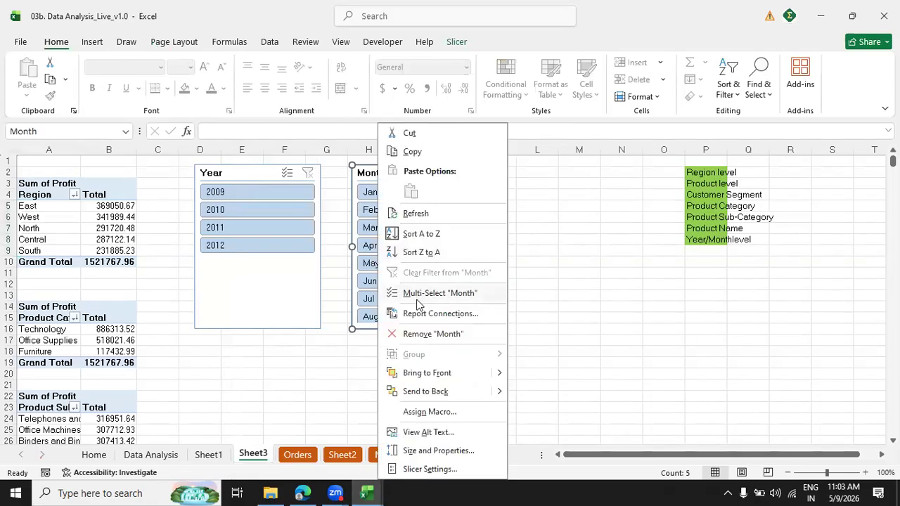
left_click(440, 313)
left_click(302, 336)
left_click(302, 353)
left_click(520, 359)
left_click(519, 360)
left_click(519, 359)
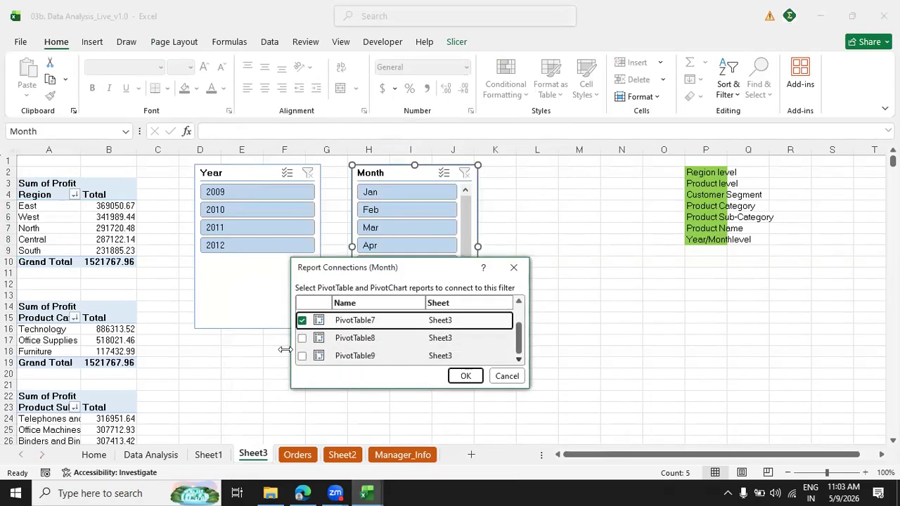
left_click(301, 339)
left_click(302, 355)
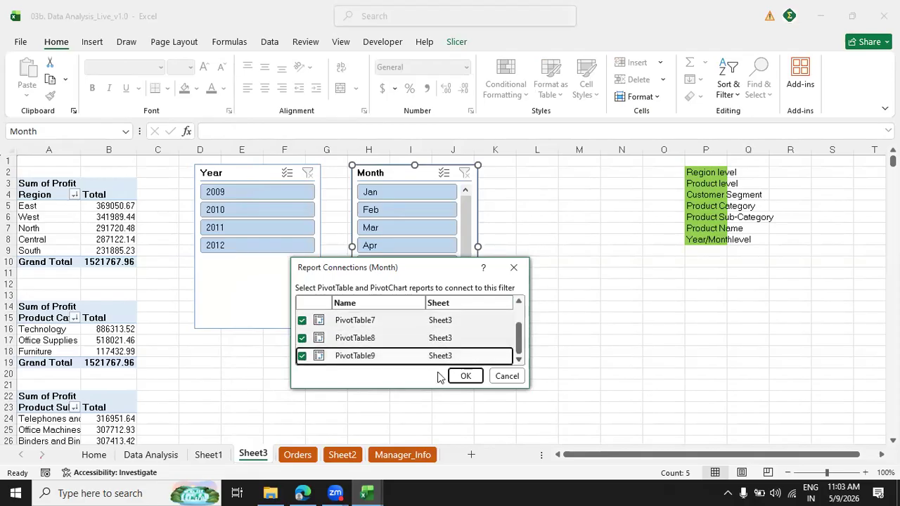
left_click(465, 376)
key("Escape")
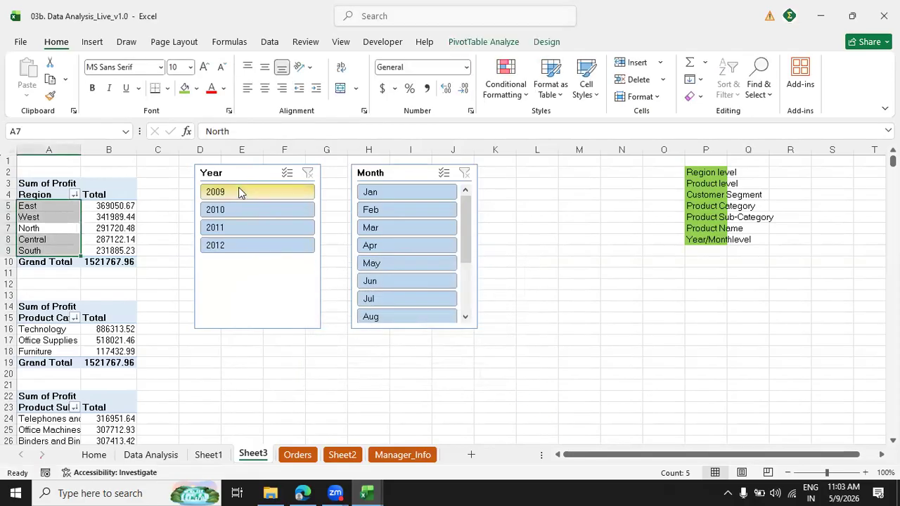
Filter the dashboard to 2009, check the results down through every PivotTable, and clear the Year filter.
left_click(238, 190)
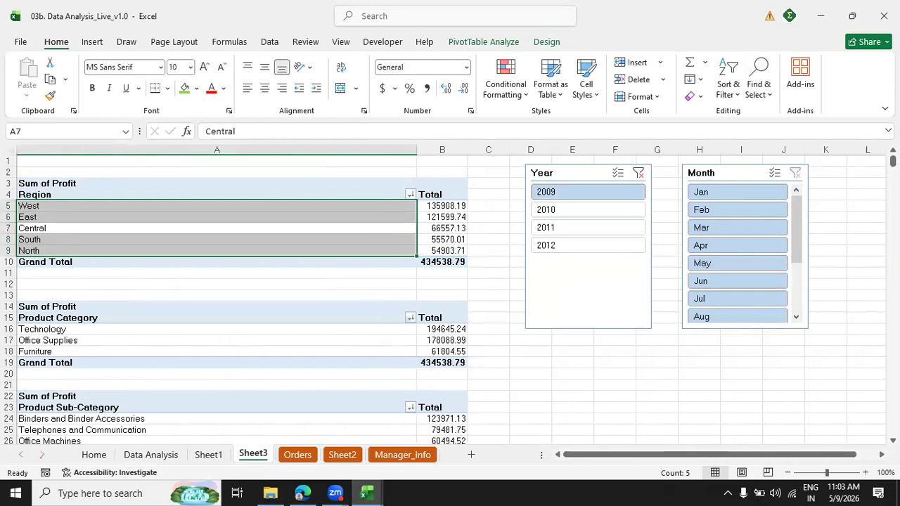
scroll(450, 296, "down", 5)
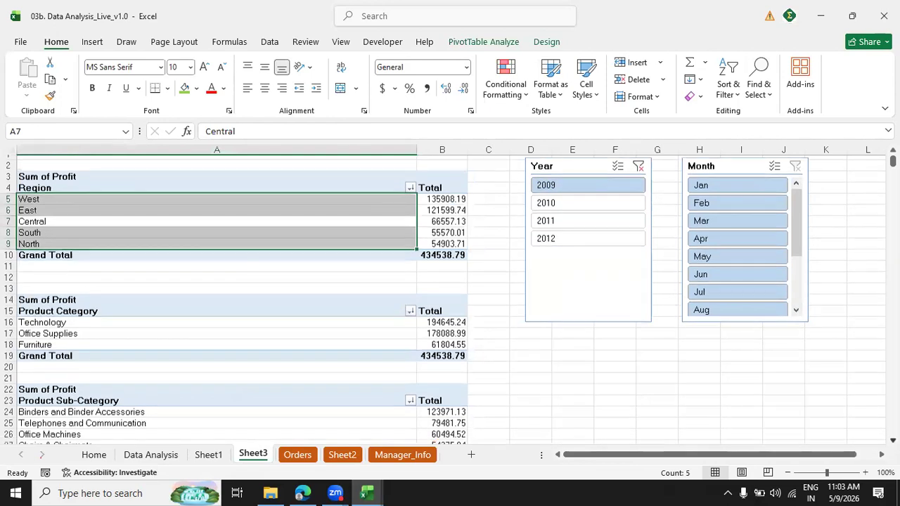
scroll(449, 295, "down", 10)
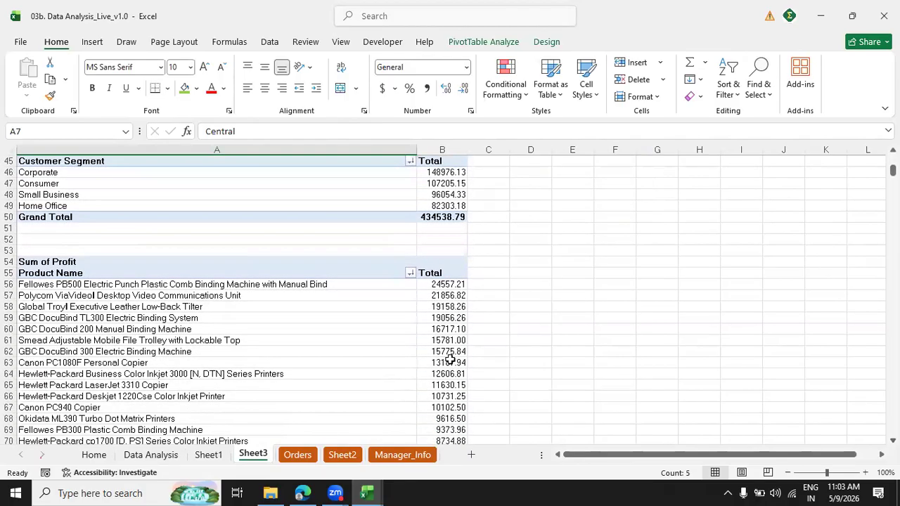
left_click(450, 359)
key("ctrl+Down")
key("ctrl+Up")
key("ctrl+Up")
key("ctrl+Up")
key("ctrl+Up")
key("ctrl+Up")
key("ctrl+Up")
key("ctrl+Up")
key("ctrl+Up")
key("ctrl+Up")
key("ctrl+Up")
key("ctrl+Up")
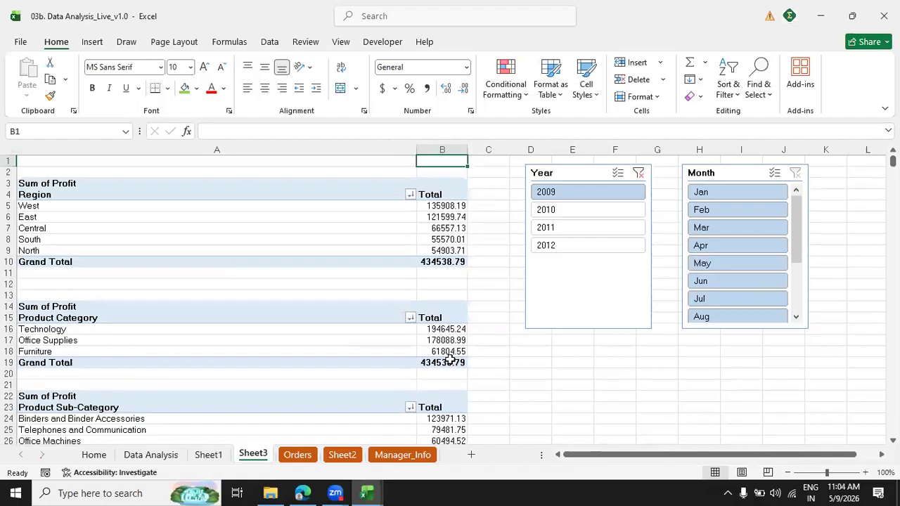
left_click(642, 171)
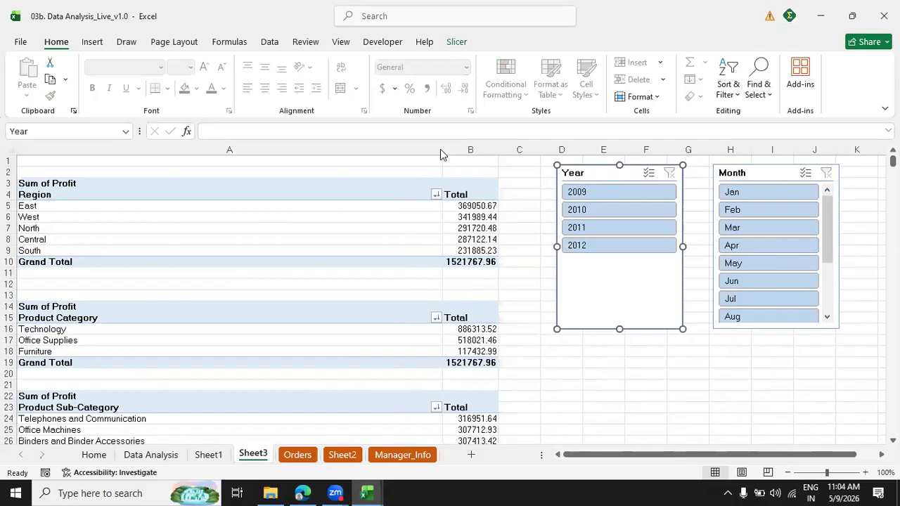
Narrow column A again, and remove the text and green fill of the level list in P2:P8.
left_click_drag(440, 149, 188, 151)
left_click(802, 176)
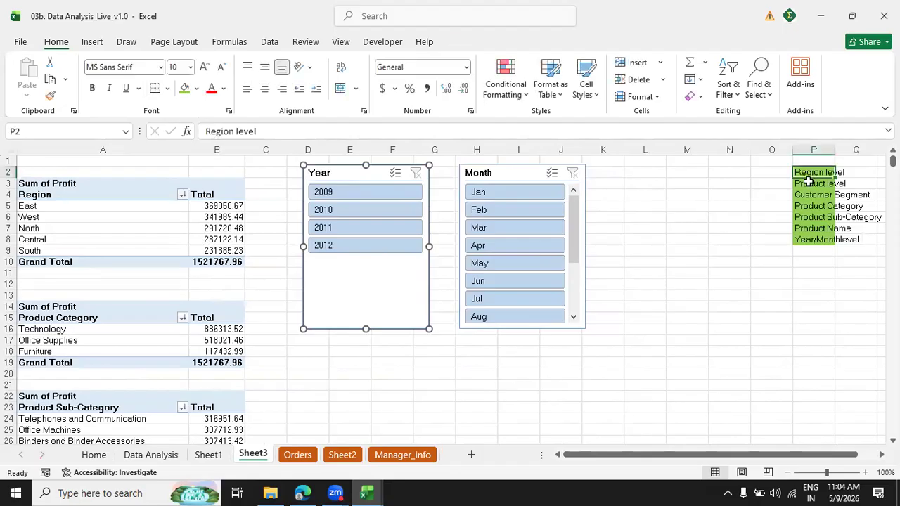
key("ctrl+shift+Down")
key("Delete")
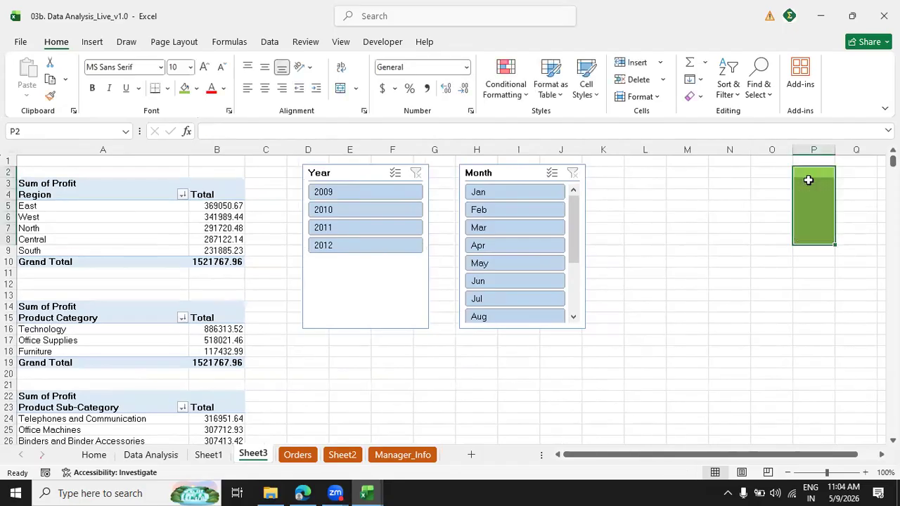
left_click(197, 89)
left_click(211, 315)
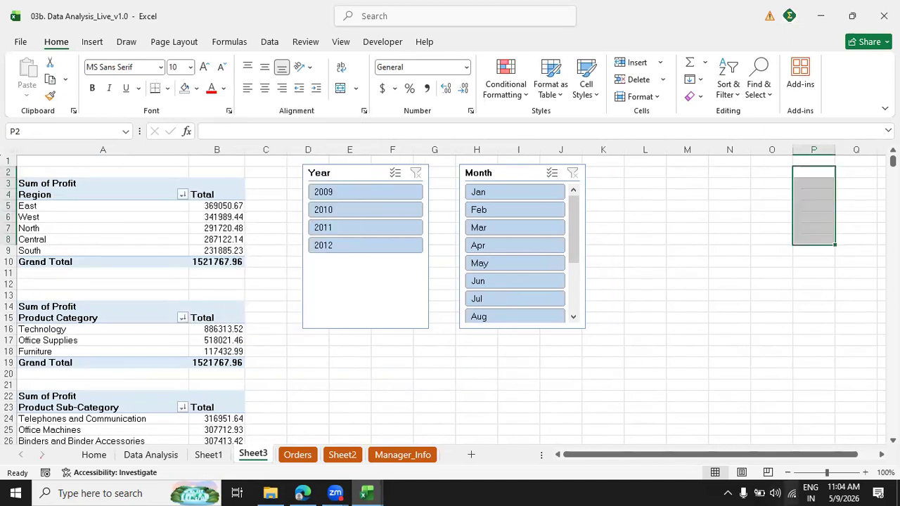
left_click(33, 184)
key("ctrl+a")
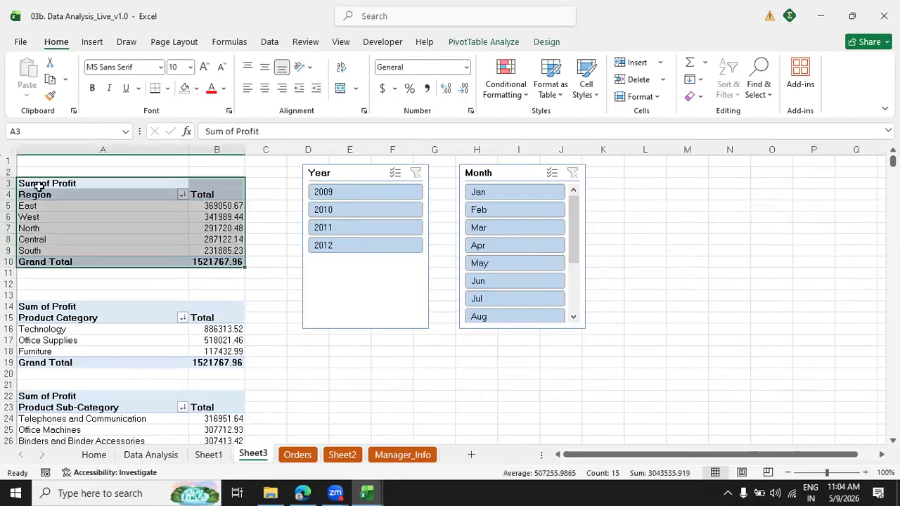
left_click(471, 43)
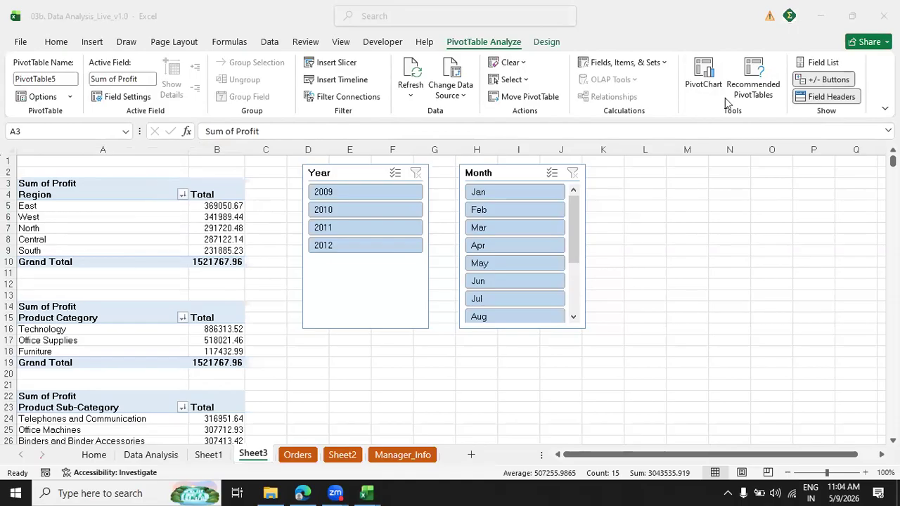
left_click(756, 72)
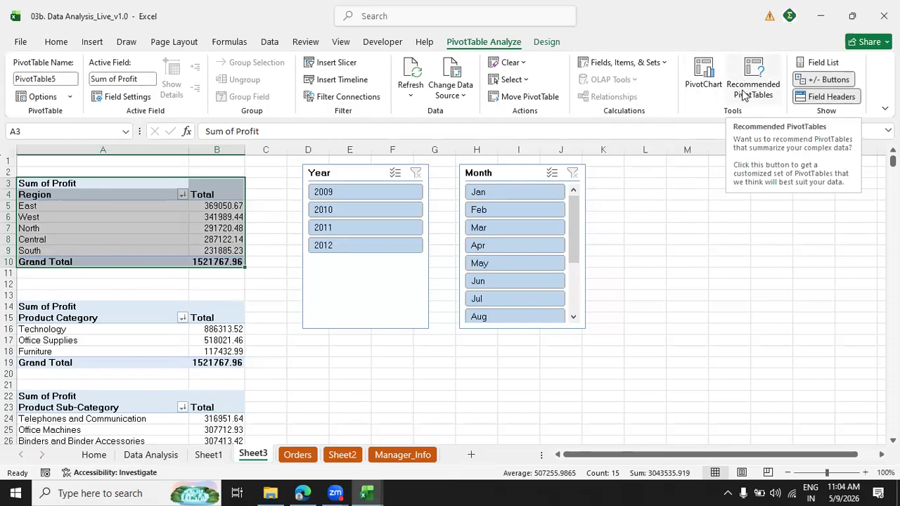
left_click(696, 67)
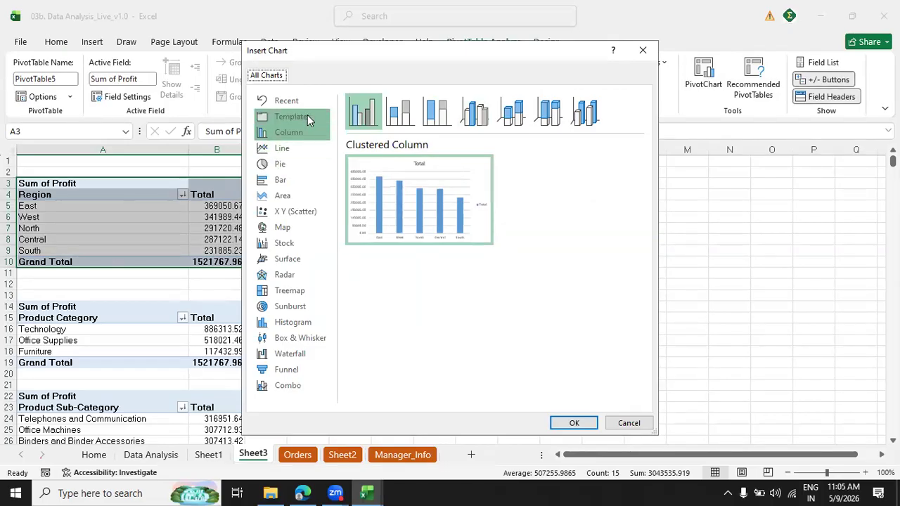
left_click(629, 423)
Start a PivotChart for the Region PivotTable, widen the chart dialog and preview the Clustered Column type.
left_click(141, 215)
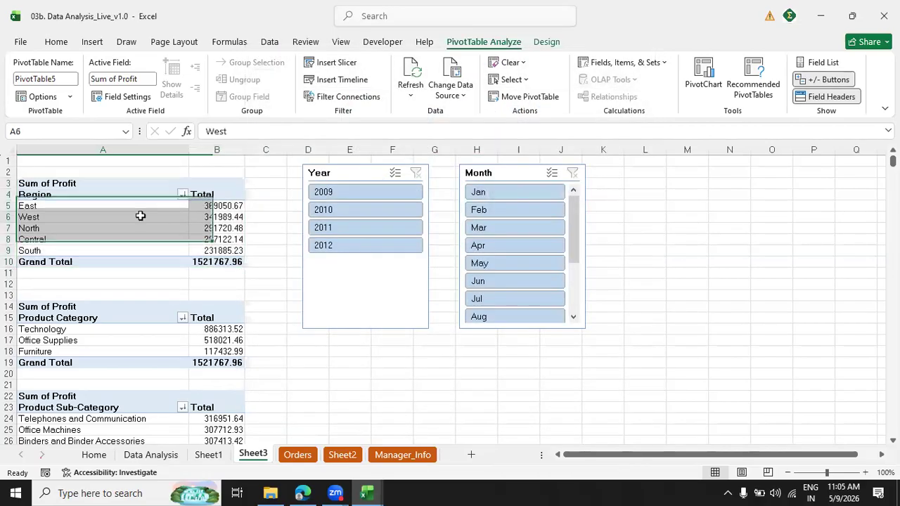
left_click(704, 71)
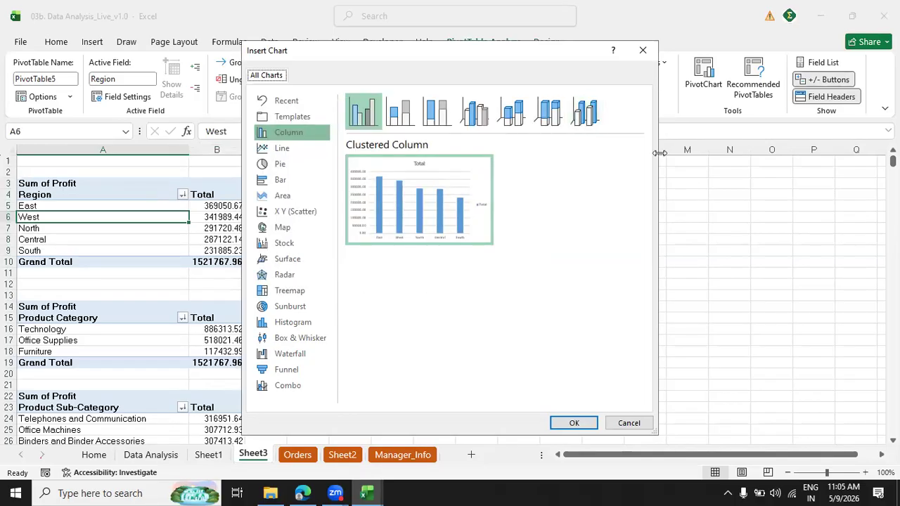
left_click_drag(659, 152, 787, 152)
mouse_move(454, 218)
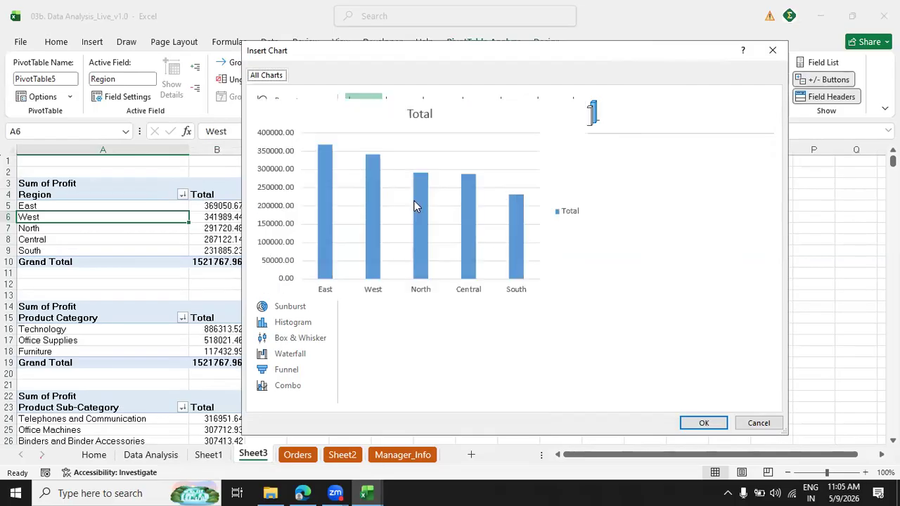
Preview the Line, Pie, Area, Map, Surface and Bar chart types for the Region PivotTable.
left_click(281, 149)
mouse_move(425, 215)
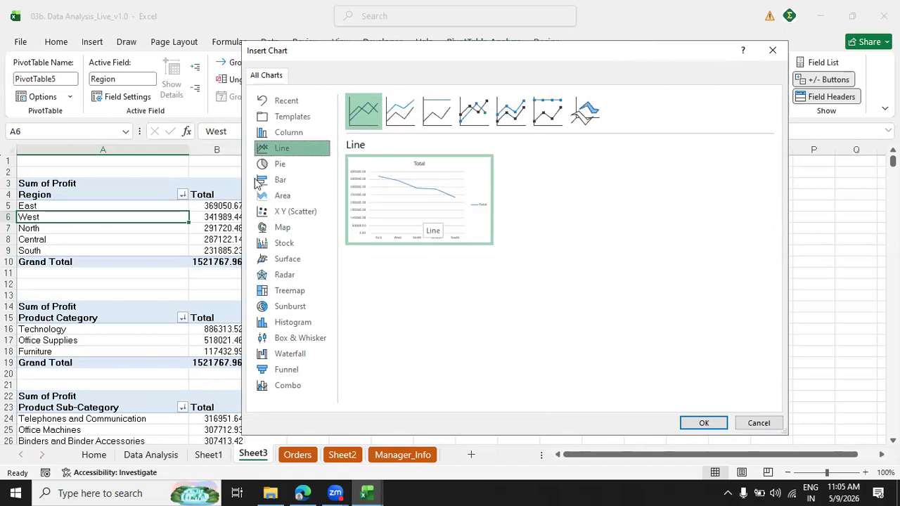
left_click(278, 166)
mouse_move(427, 213)
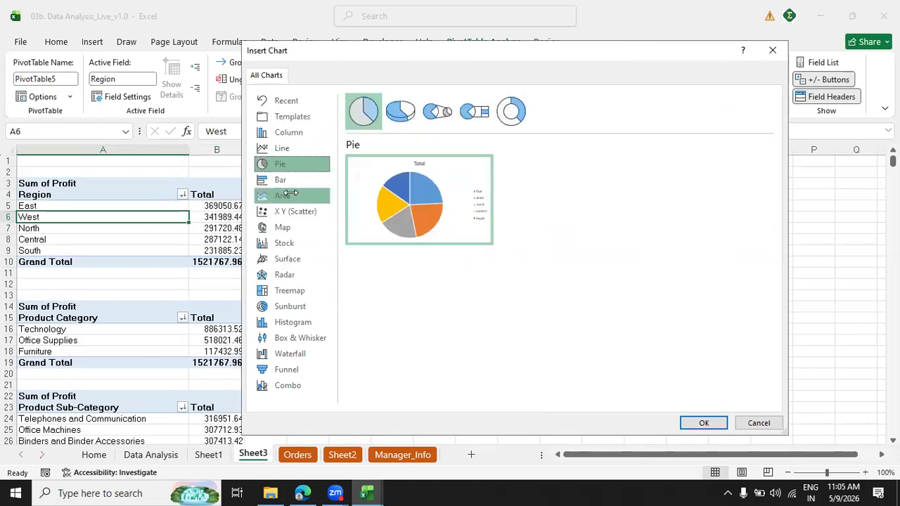
left_click(282, 196)
left_click(295, 227)
left_click(289, 258)
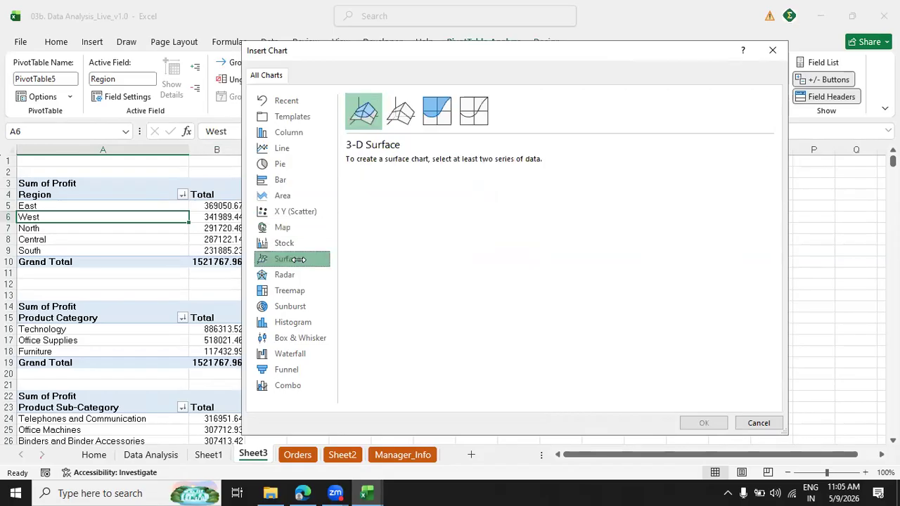
left_click(291, 177)
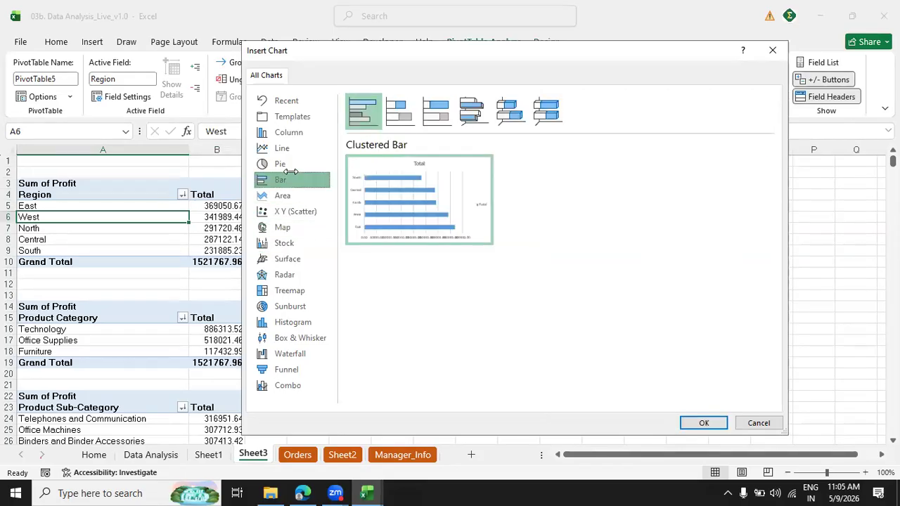
Insert a Clustered Column PivotChart for the Region PivotTable and place it beside the Month slicer.
left_click(292, 131)
mouse_move(428, 188)
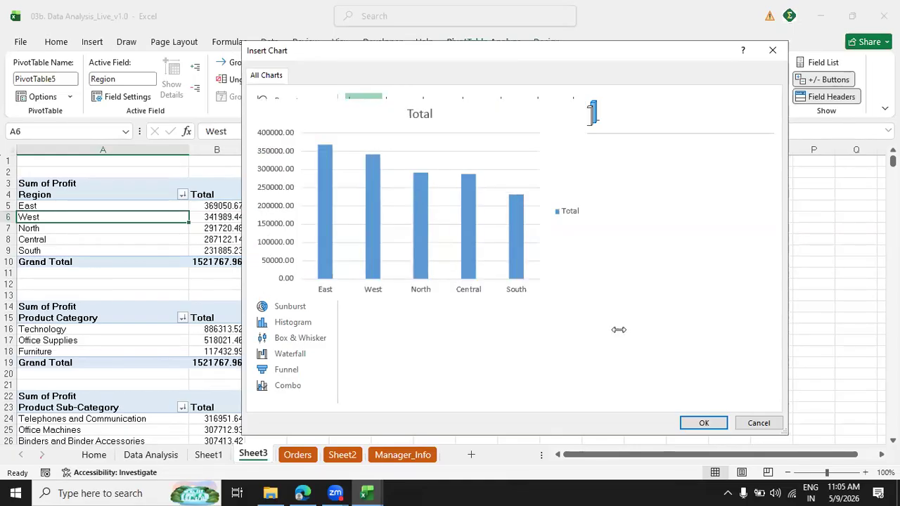
left_click(701, 422)
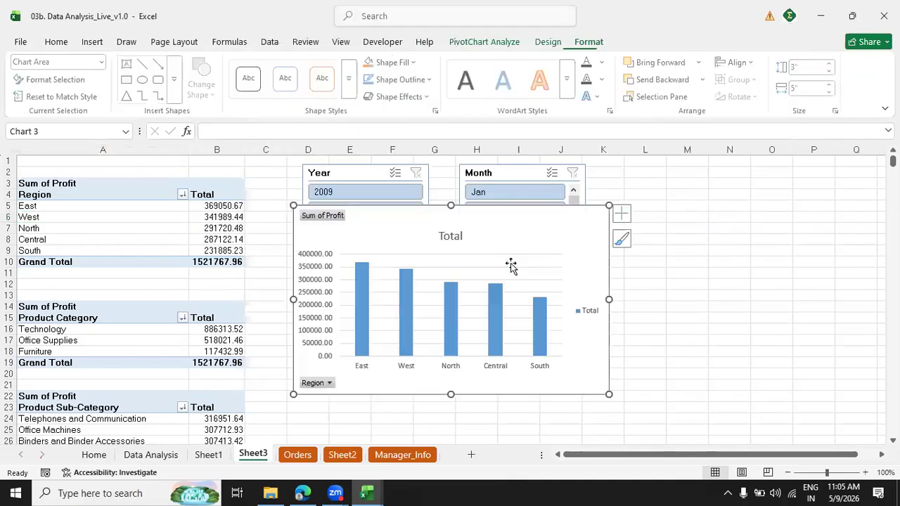
left_click_drag(482, 236, 773, 211)
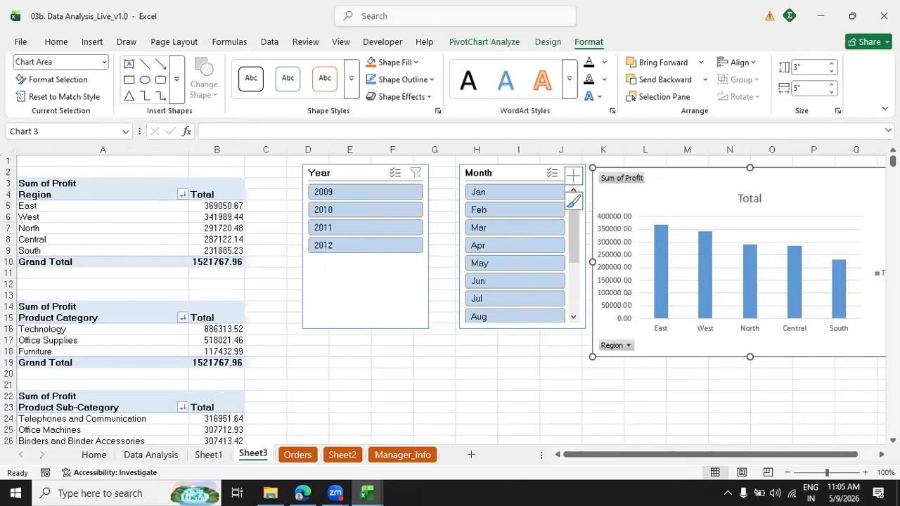
scroll(724, 367, "right", 3)
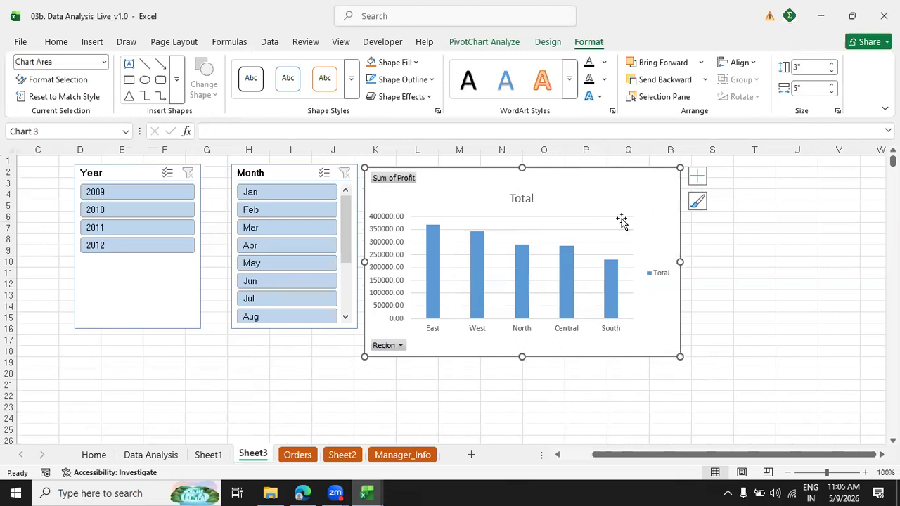
Change the Region chart's title to "Profit by Region" and move the title slightly higher in the chart.
left_click(518, 198)
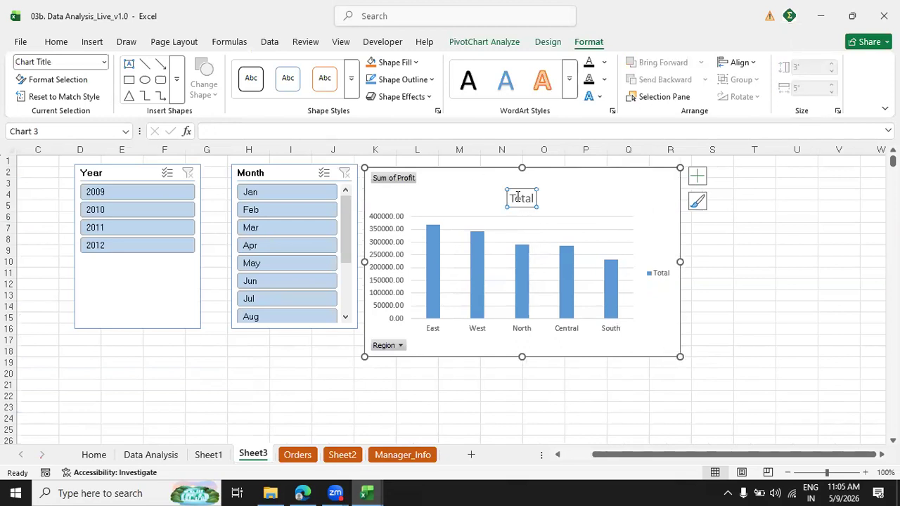
double_click(518, 197)
double_click(521, 199)
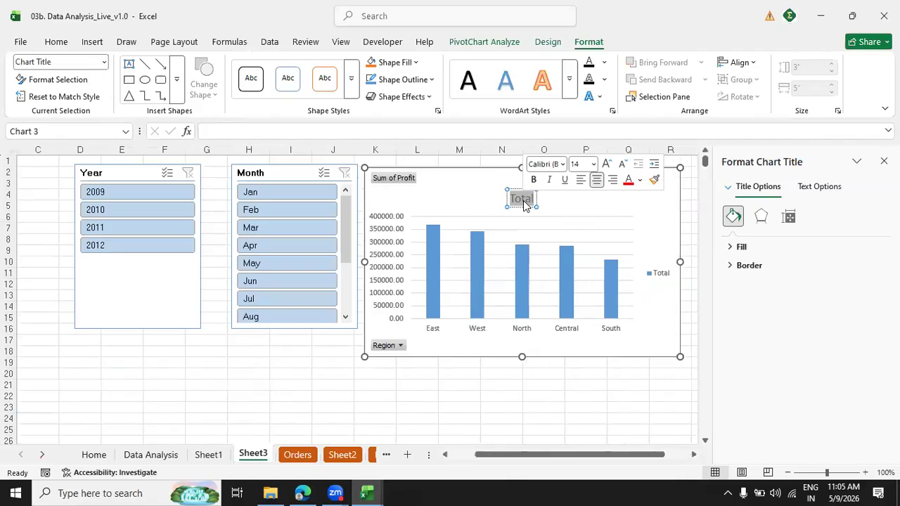
type("P")
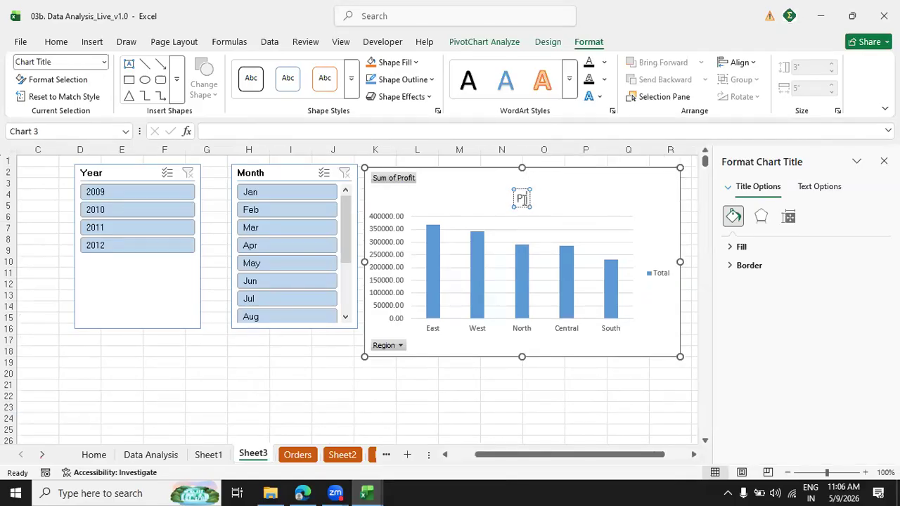
type("rofit by Region")
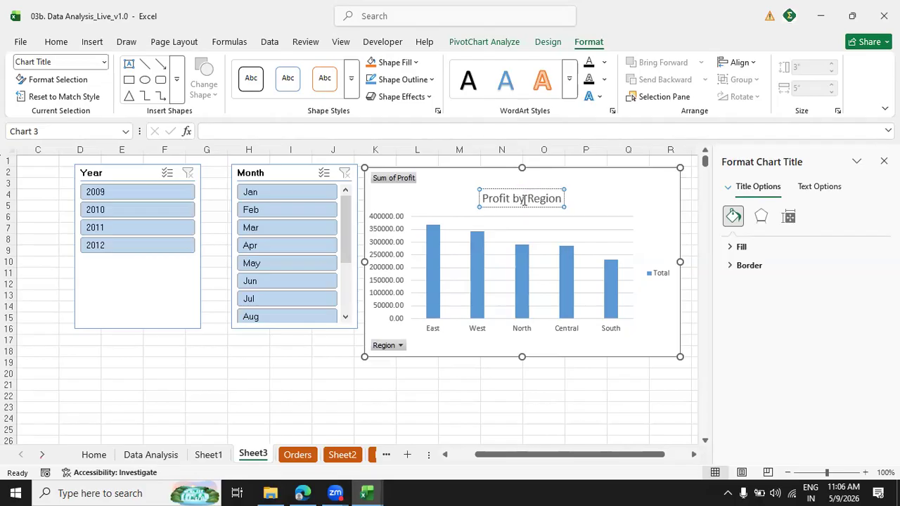
left_click(613, 191)
left_click(546, 189)
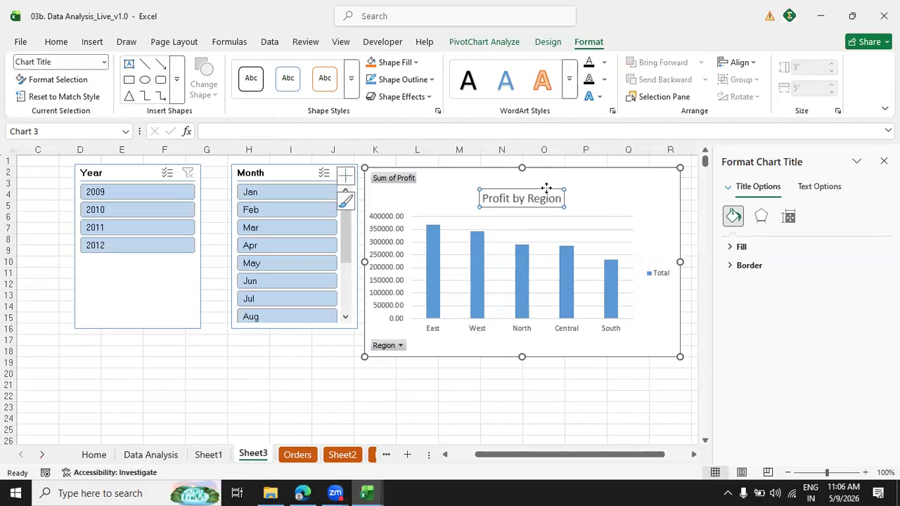
left_click_drag(534, 185, 534, 175)
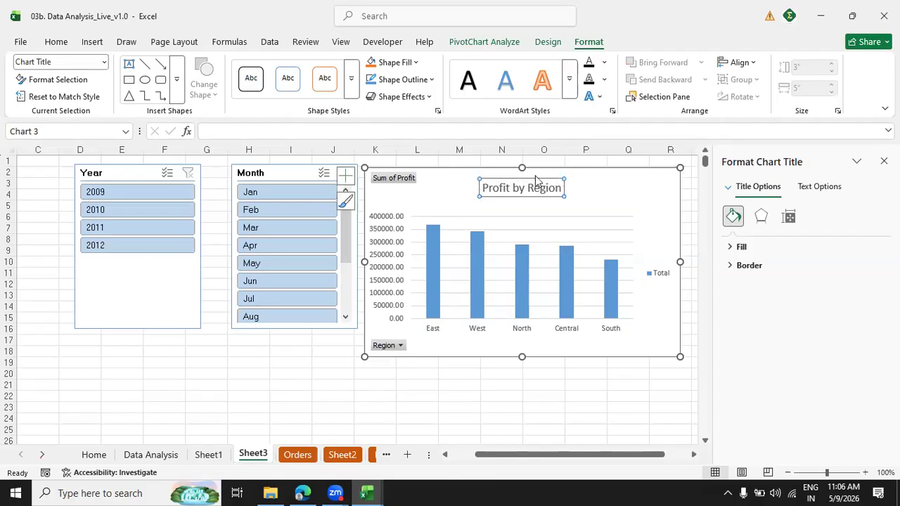
left_click(597, 418)
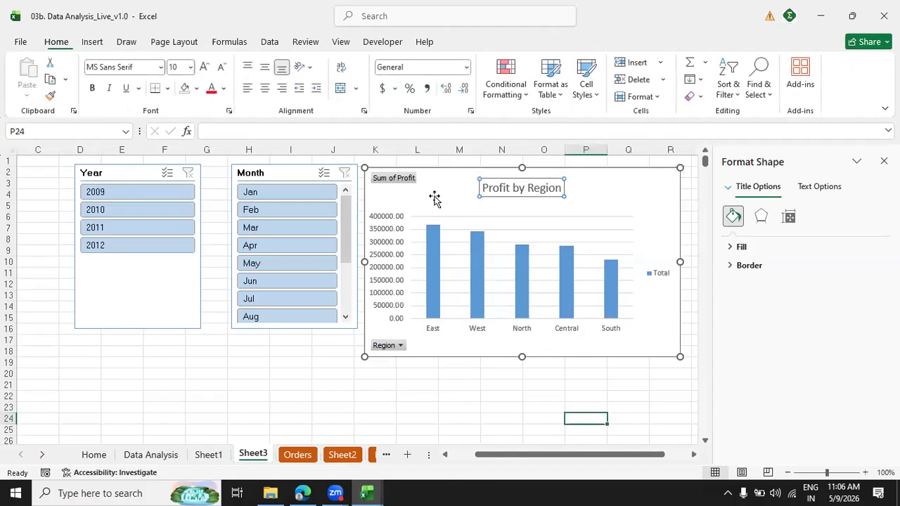
Examine the options of the chart's Sum of Profit field button and compare it with the source PivotTable.
left_click(404, 182)
right_click(405, 181)
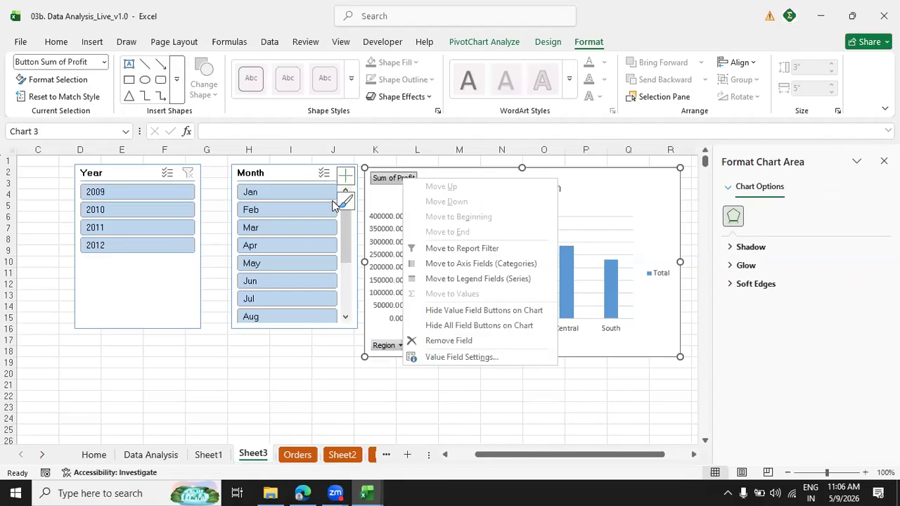
left_click(499, 396)
left_click_drag(506, 455, 232, 382)
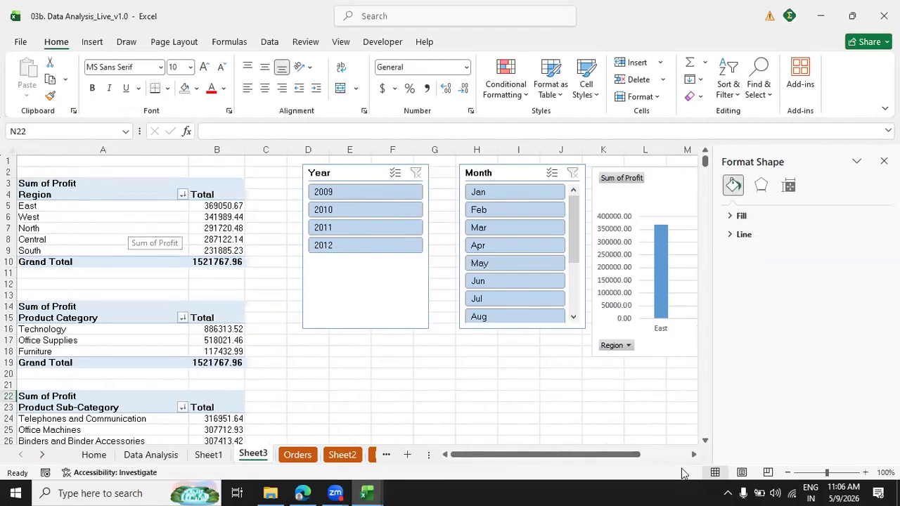
left_click(693, 455)
left_click(693, 455)
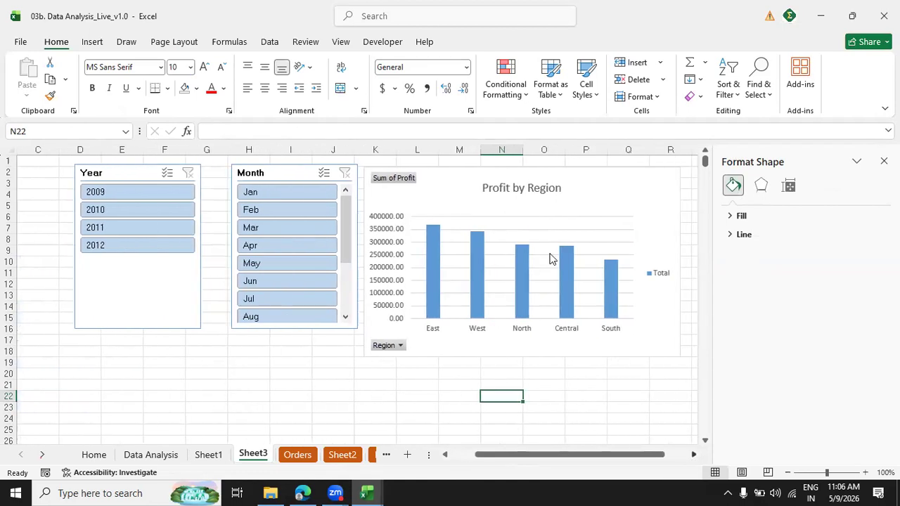
Hide the Sum of Profit value field button on the Profit by Region chart.
right_click(397, 178)
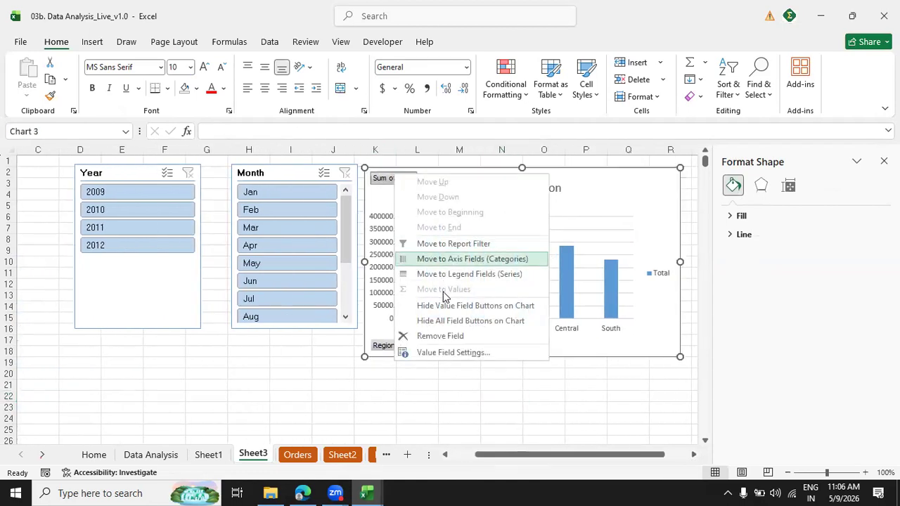
key("Escape")
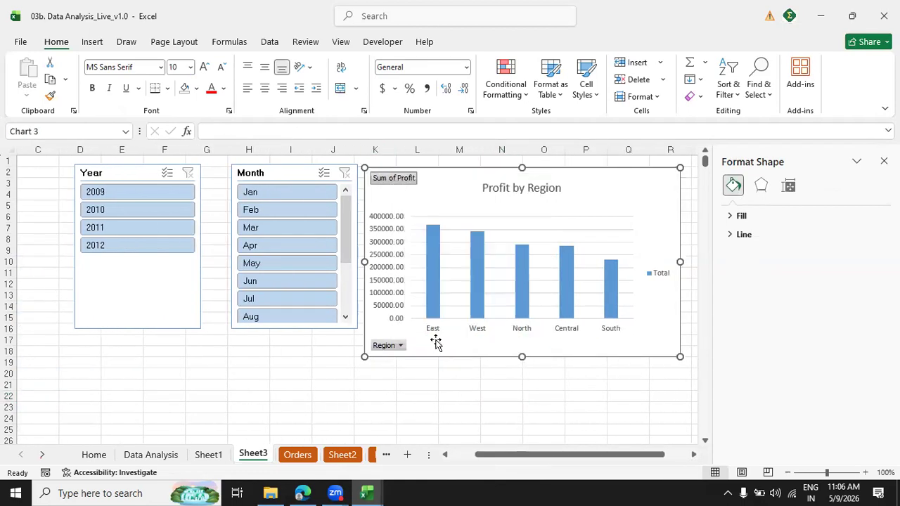
left_click(638, 384)
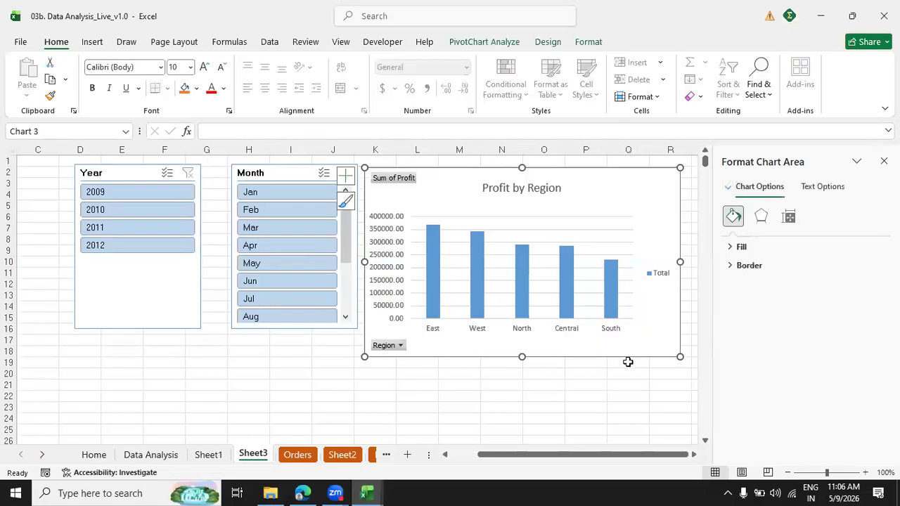
right_click(415, 186)
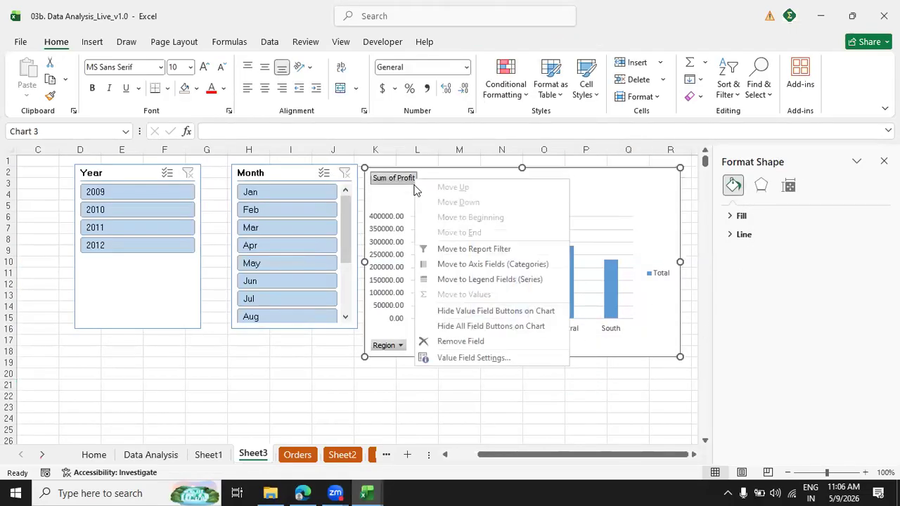
left_click(459, 312)
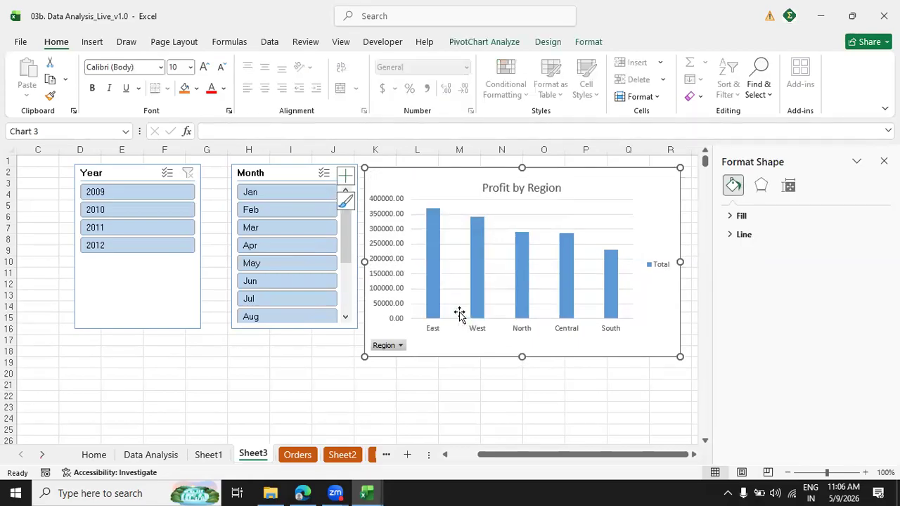
Try hiding only the Region axis field button on the chart, and restore it.
right_click(385, 345)
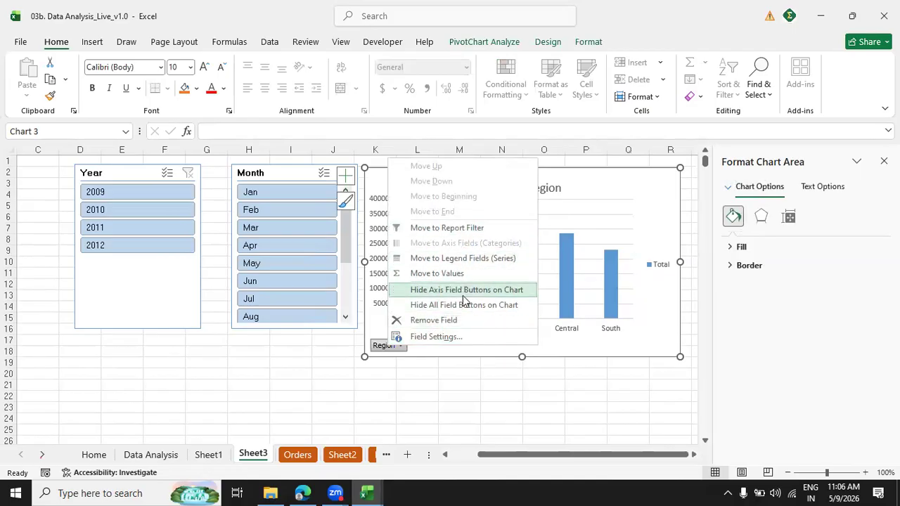
left_click(414, 385)
left_click(400, 345)
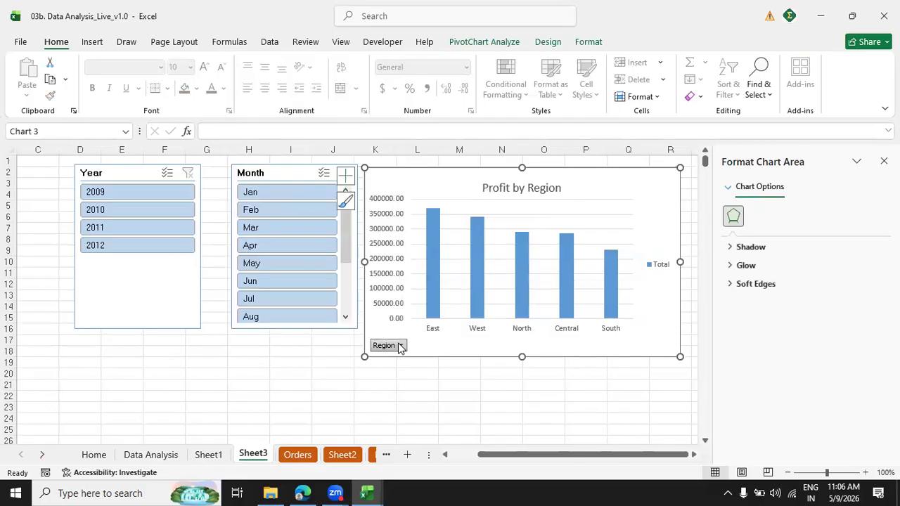
left_click(400, 346)
left_click(464, 352)
right_click(385, 345)
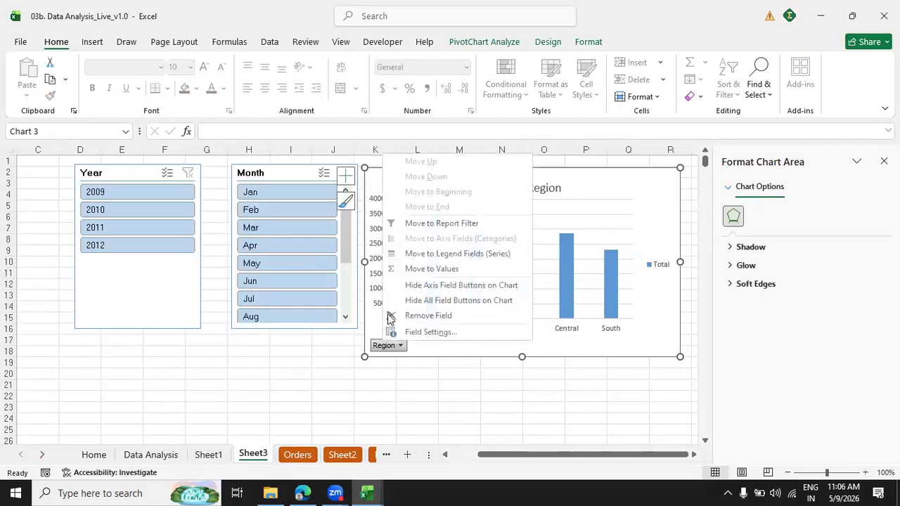
left_click(414, 286)
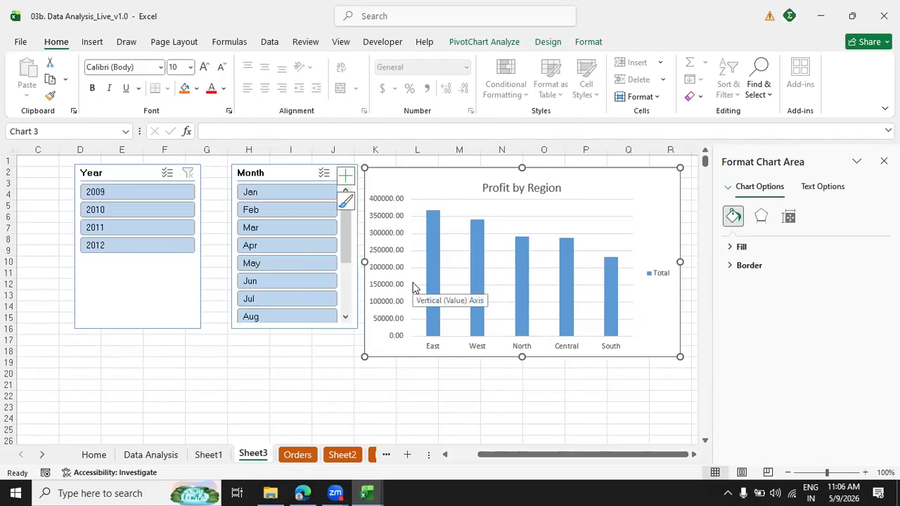
left_click(414, 288)
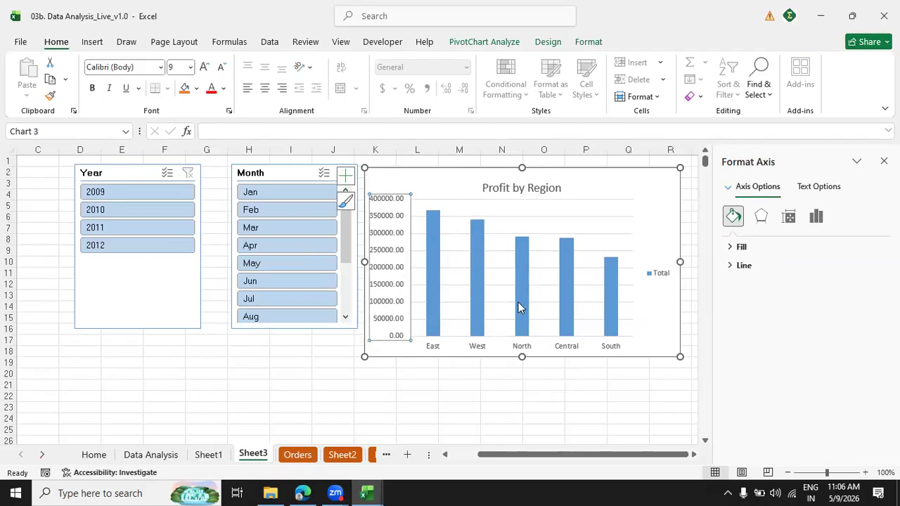
key("Escape")
Hide all field buttons on the Profit by Region chart and delete its Total legend.
right_click(382, 345)
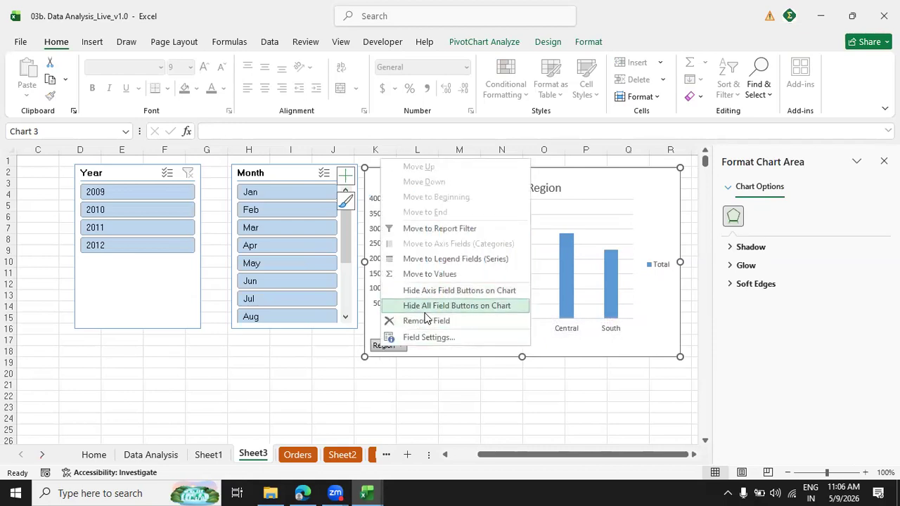
left_click(426, 313)
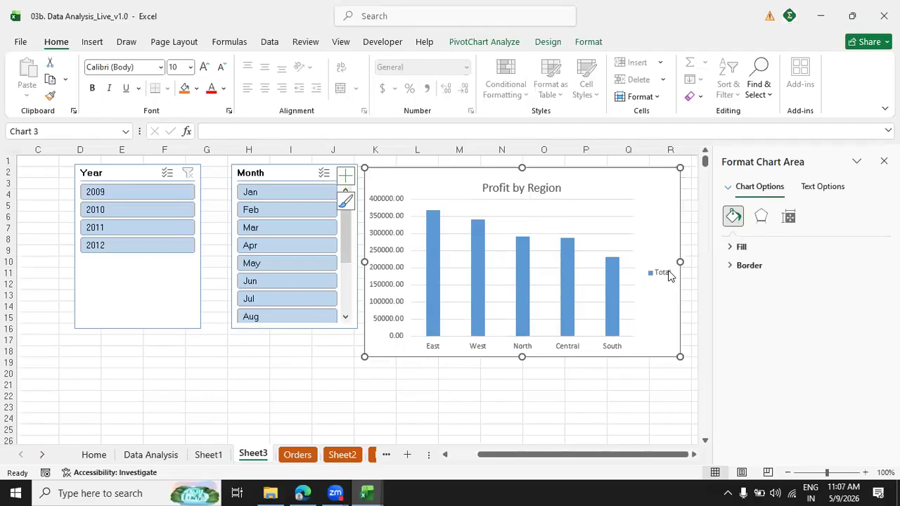
left_click(667, 277)
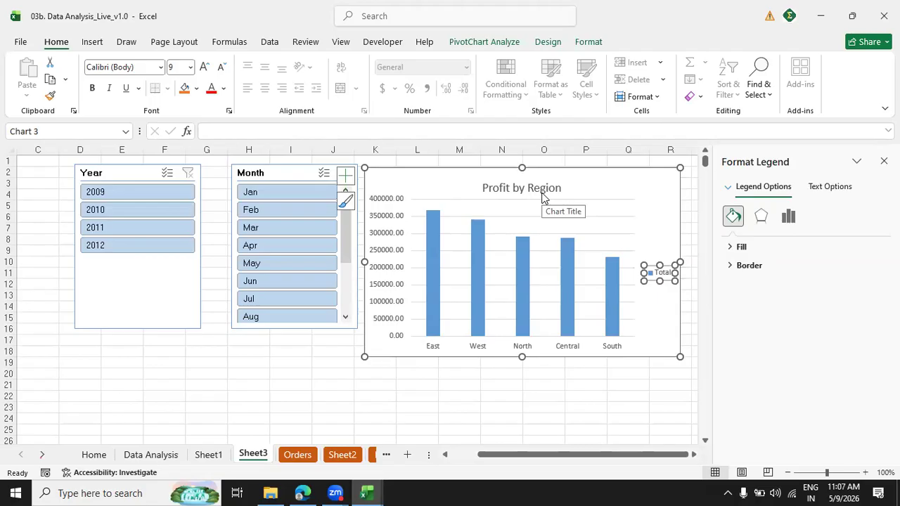
right_click(651, 274)
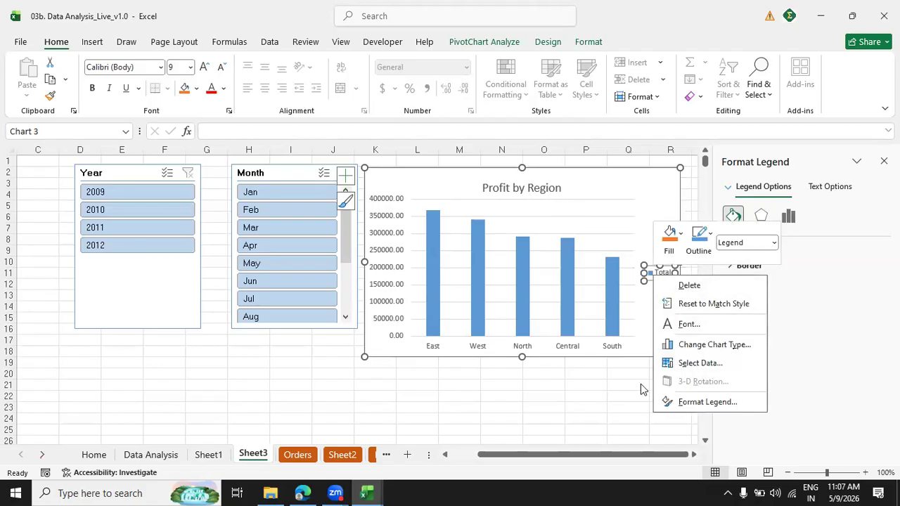
left_click(686, 290)
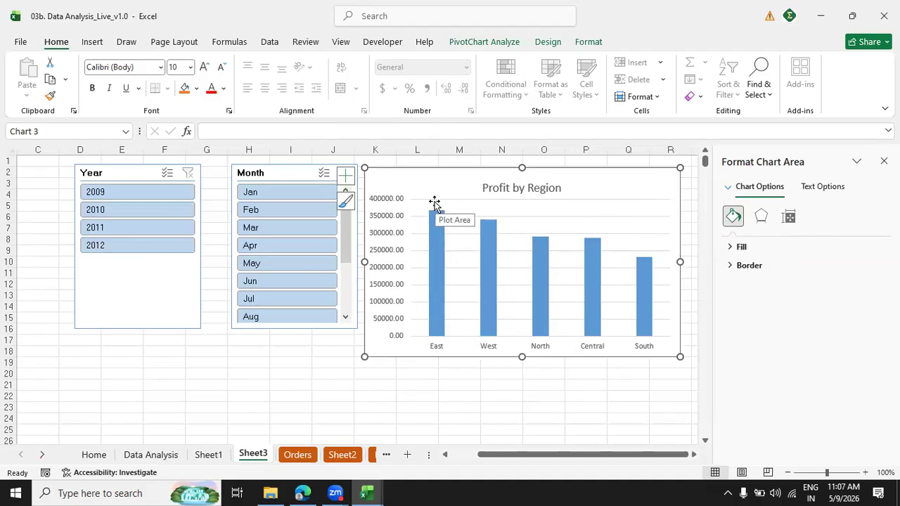
Review the list of chart elements available for the Profit by Region chart.
left_click(345, 176)
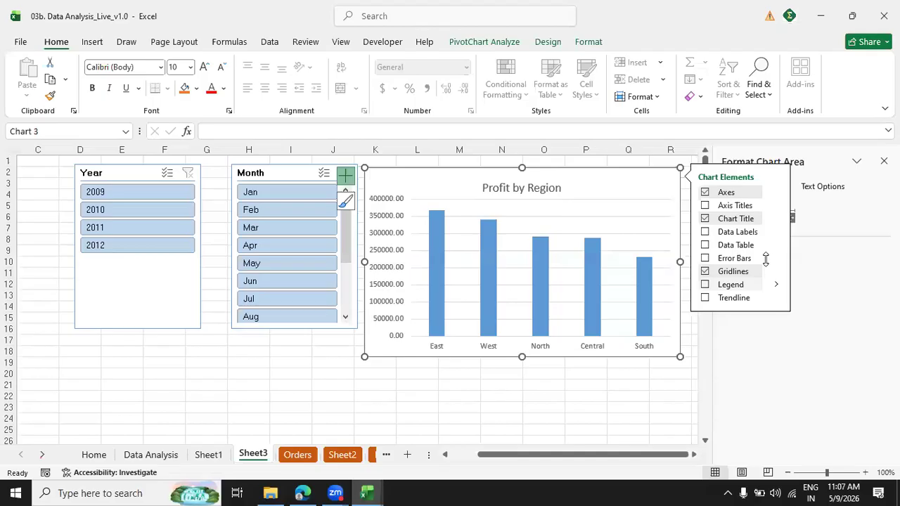
left_click(377, 223)
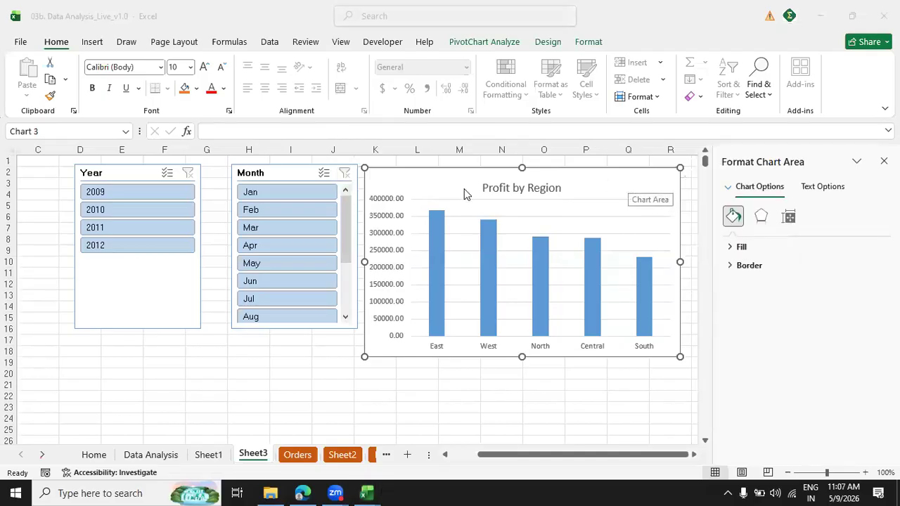
Add data labels to the Profit by Region chart and review their position options, keeping Outside End.
left_click(345, 176)
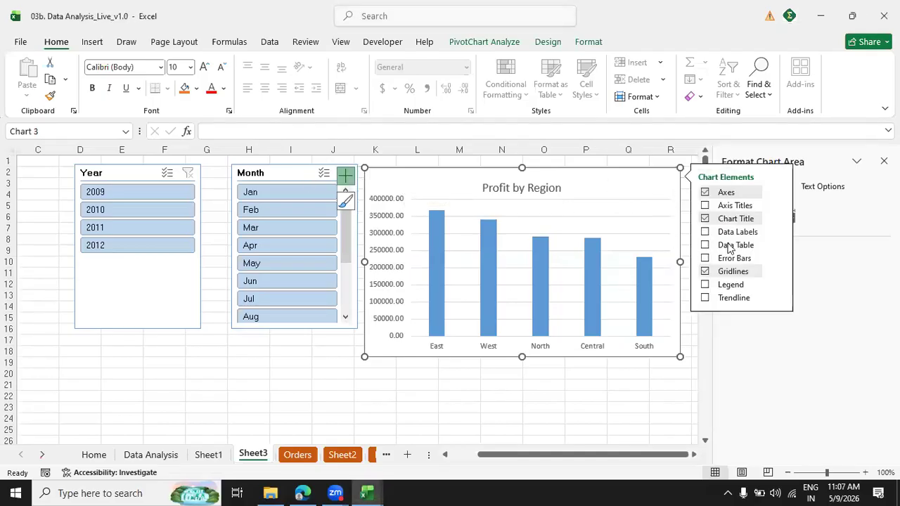
left_click(705, 232)
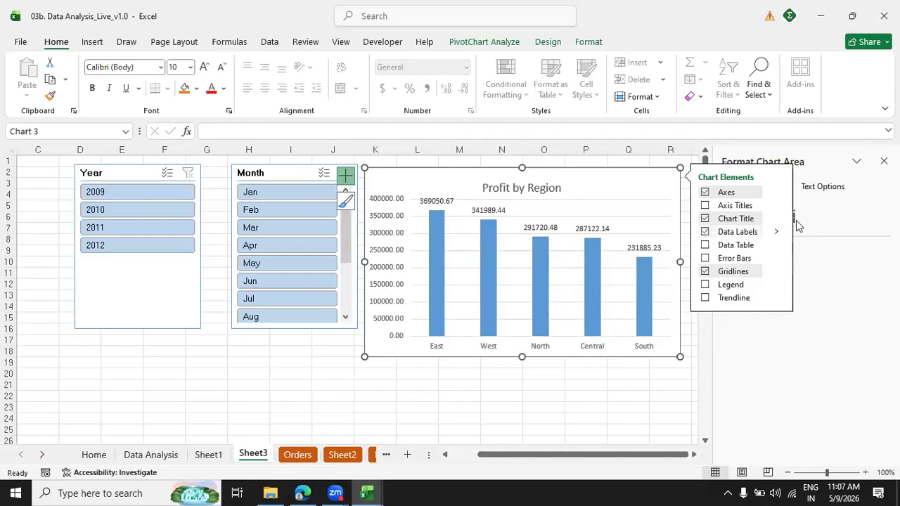
left_click(776, 232)
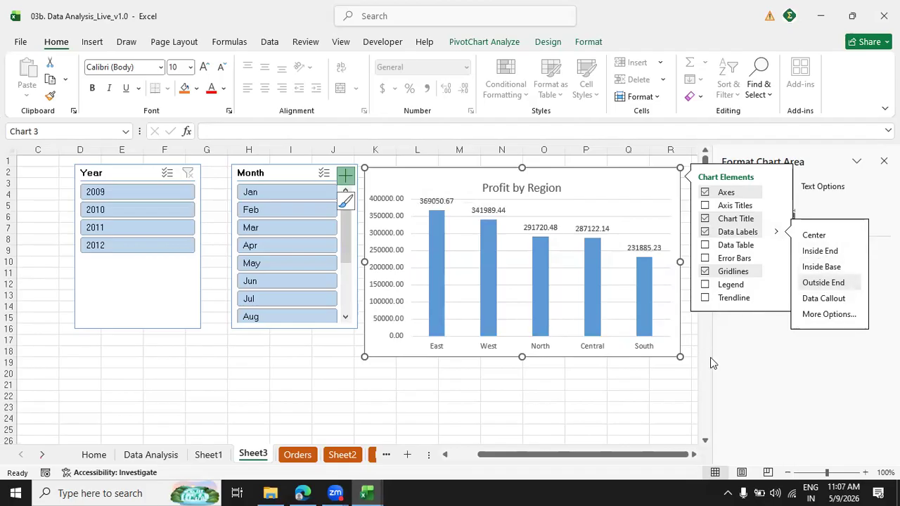
left_click(667, 408)
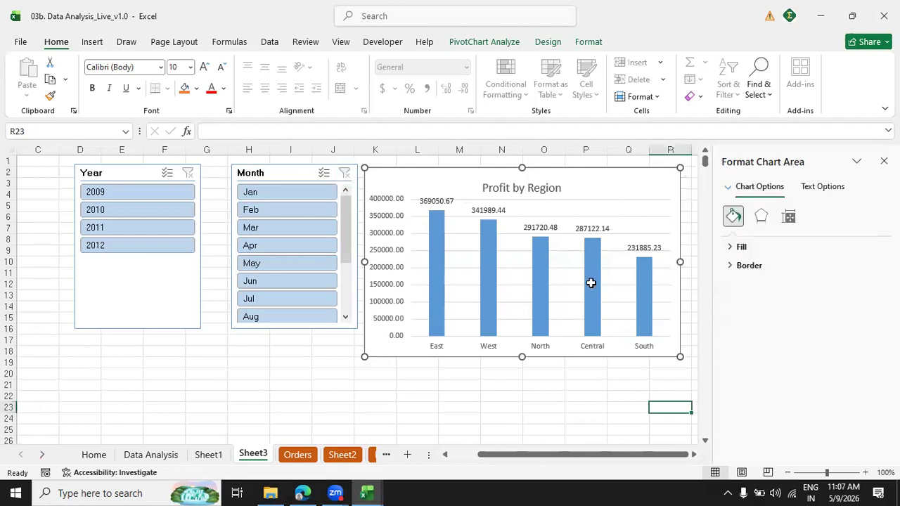
Format the Profit by Region data labels as Number with 0 decimal places and a thousands separator.
left_click(449, 202)
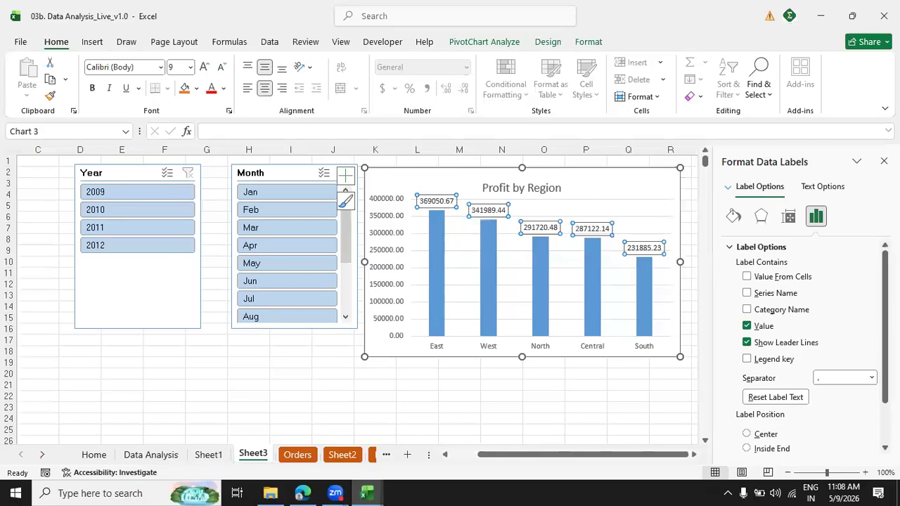
scroll(809, 393, "down", 2)
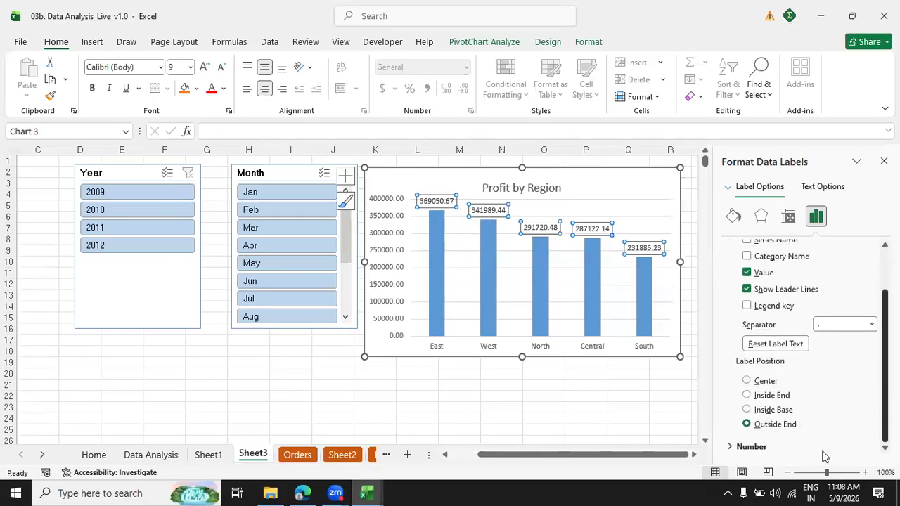
left_click(733, 447)
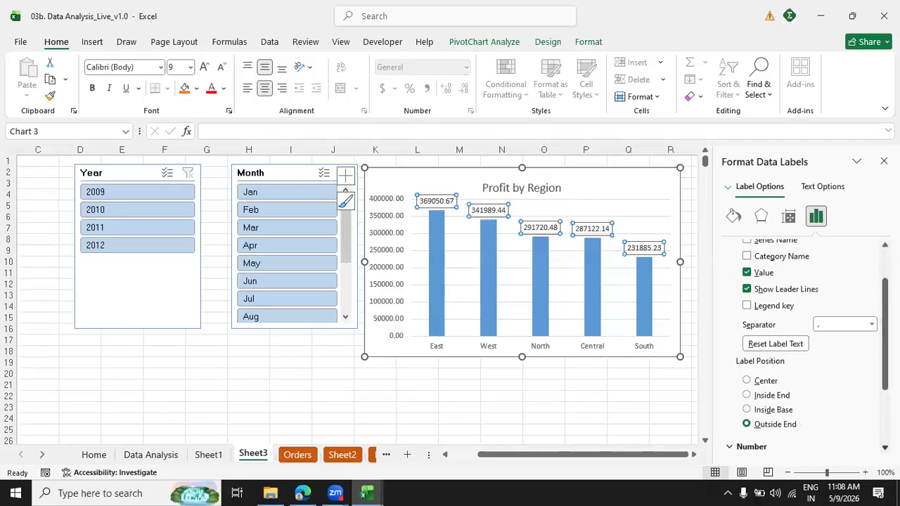
scroll(808, 352, "down", 4)
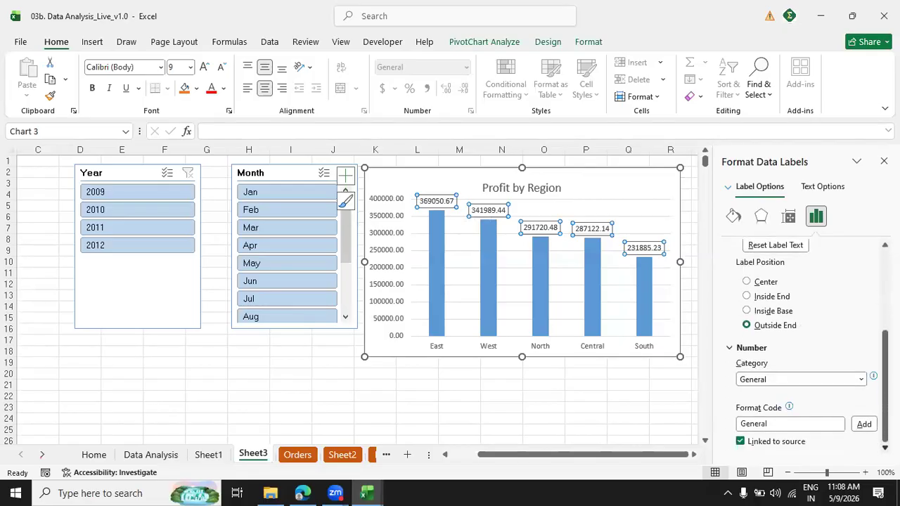
left_click(864, 379)
left_click(703, 205)
left_click(92, 43)
left_click(56, 43)
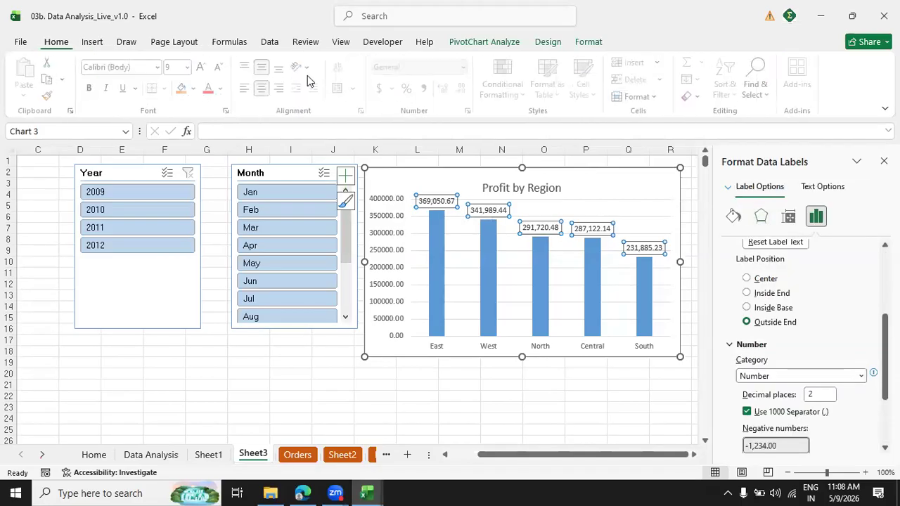
double_click(814, 394)
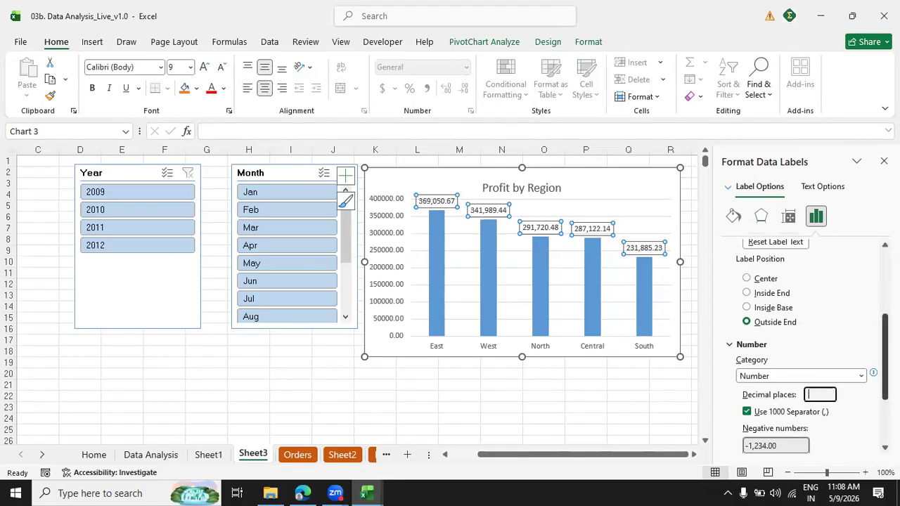
scroll(808, 344, "down", 3)
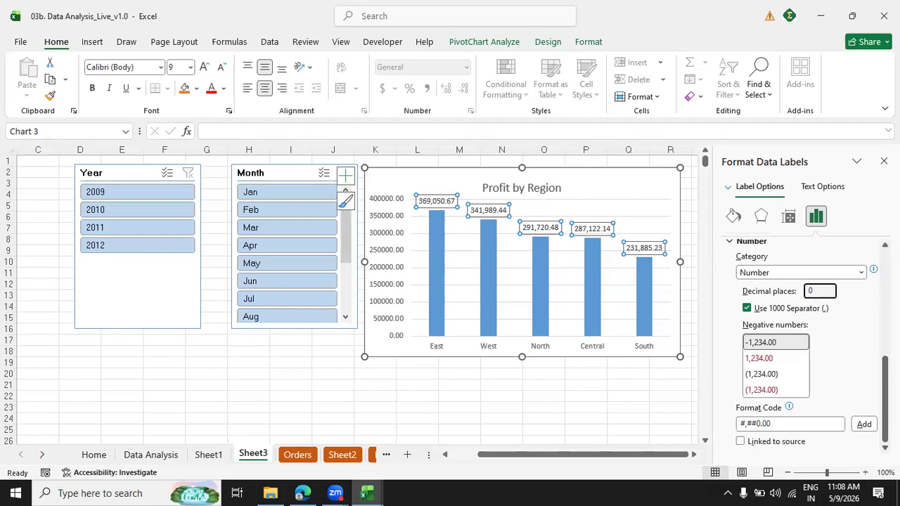
left_click(640, 407)
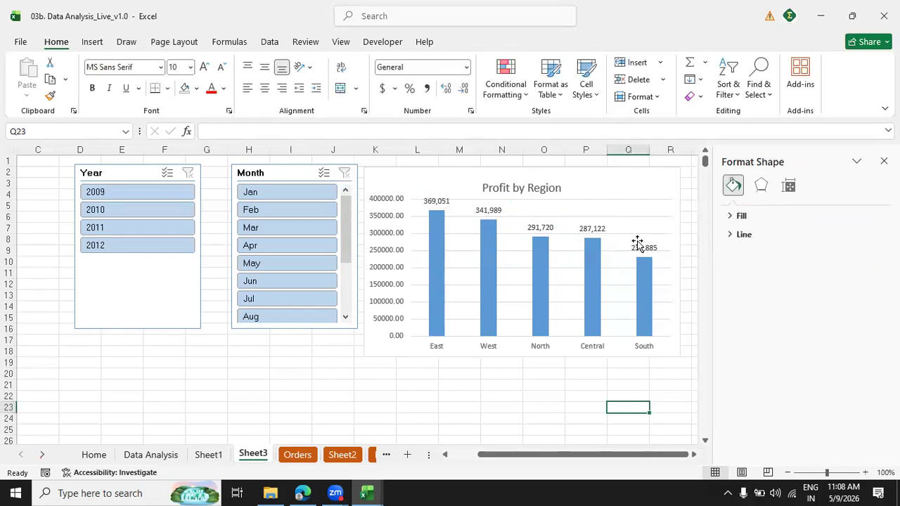
Give the Profit by Region data labels a solid orange fill and close the formatting pane.
left_click(433, 201)
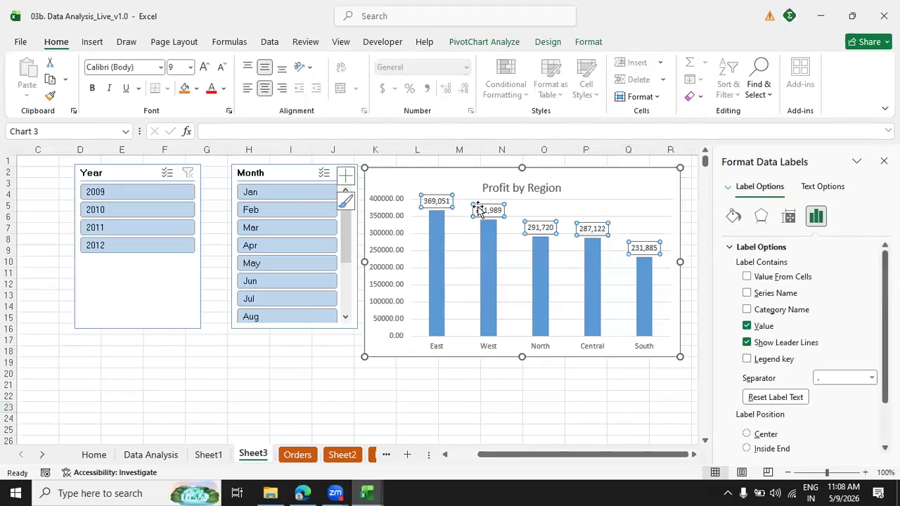
left_click(733, 219)
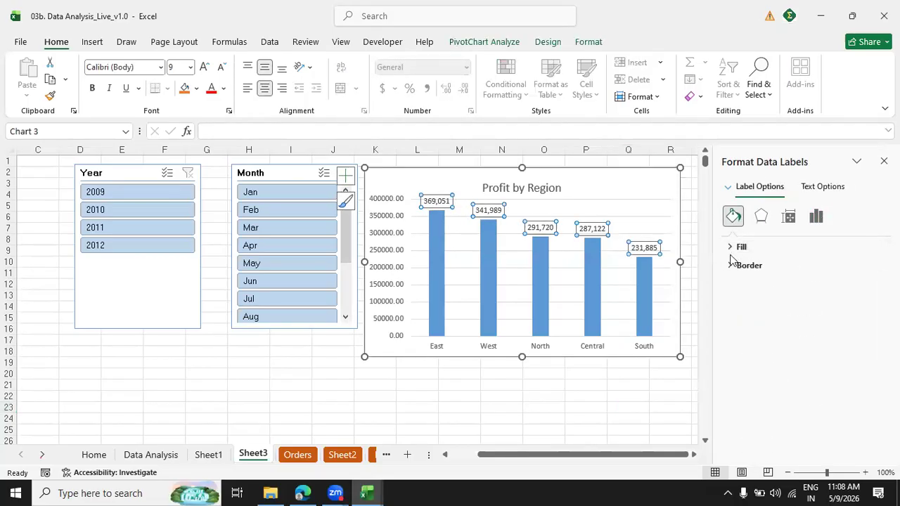
left_click(749, 248)
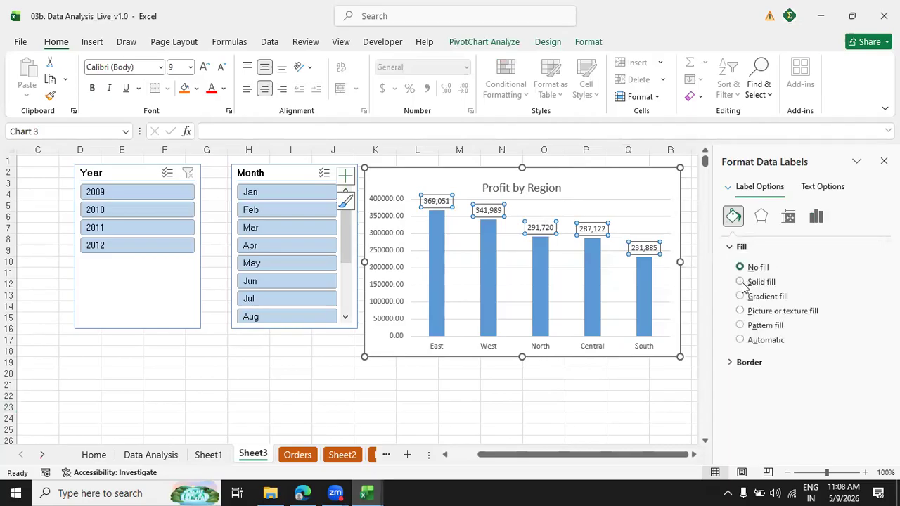
left_click(741, 281)
left_click(868, 364)
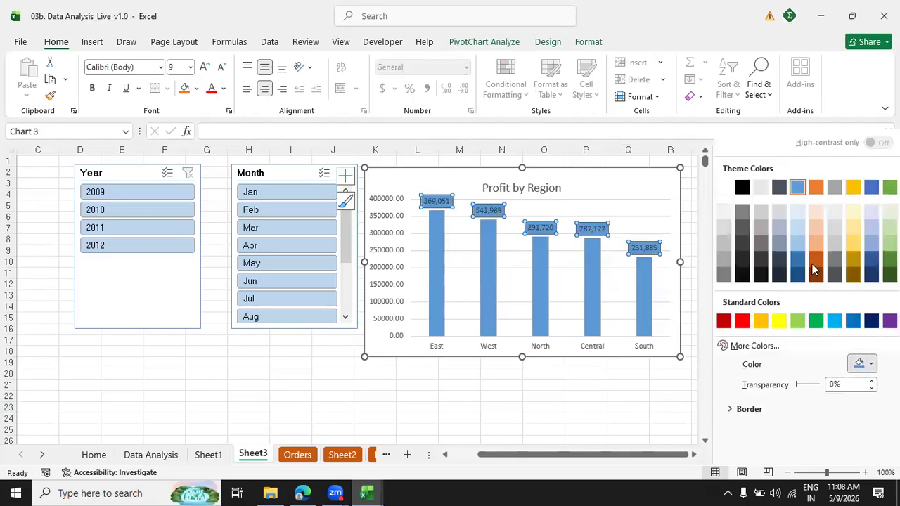
left_click(816, 187)
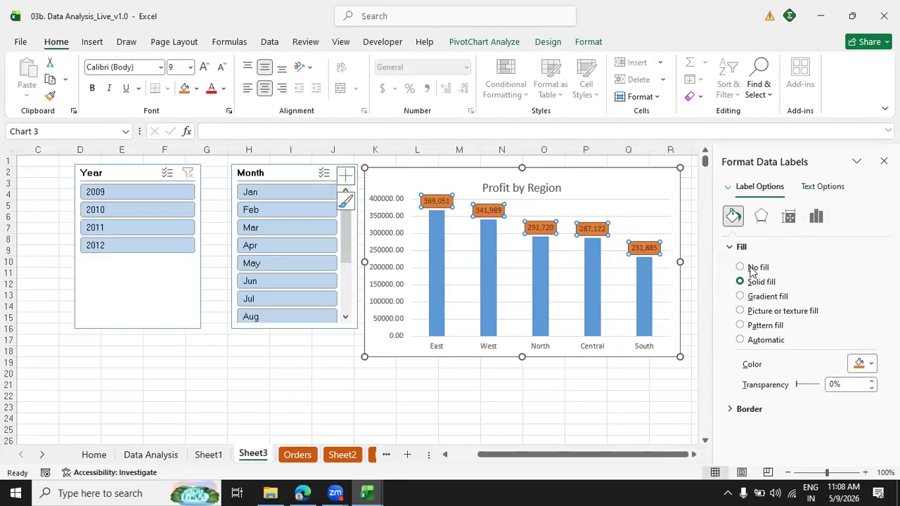
left_click(665, 395)
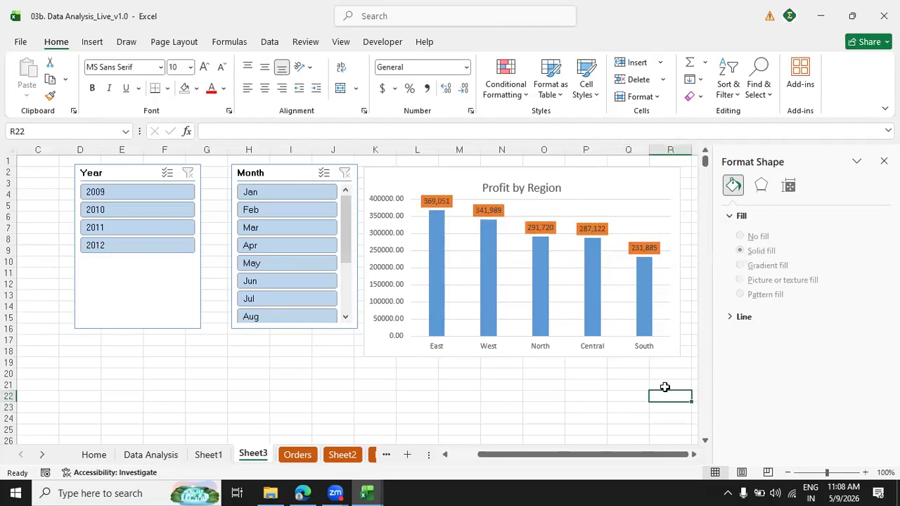
left_click_drag(599, 456, 517, 457)
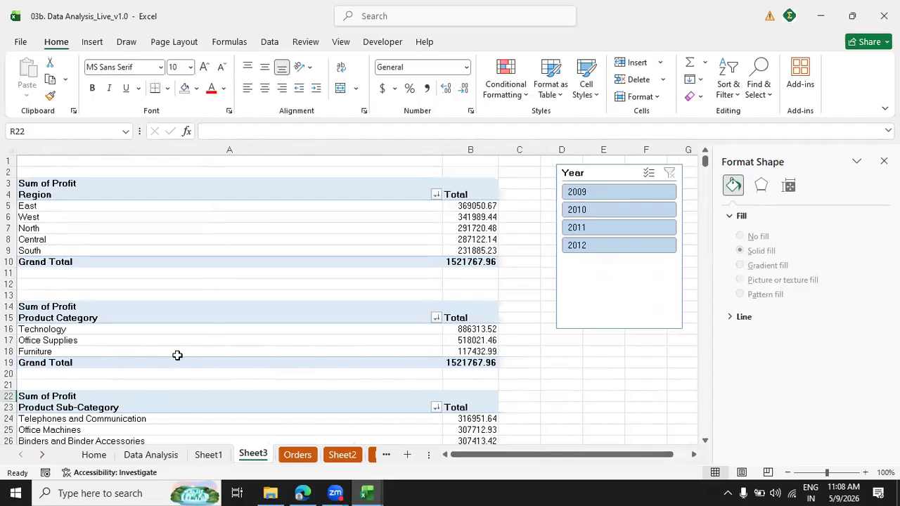
left_click_drag(568, 456, 612, 458)
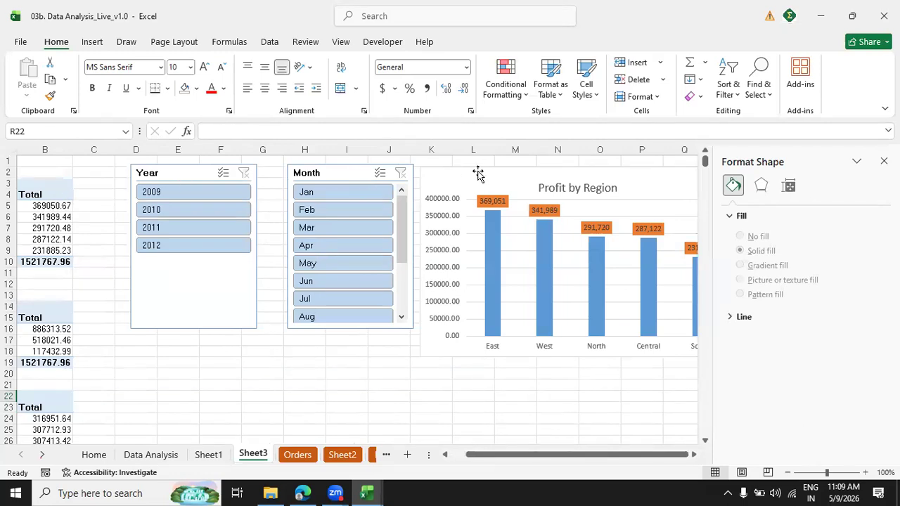
left_click(884, 161)
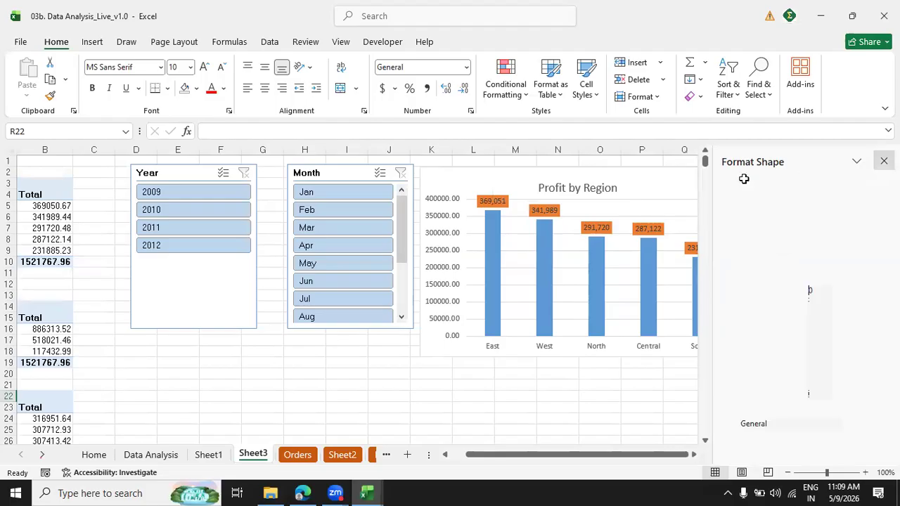
Test the slicers by filtering to 2009, 2010 and Jan while comparing the chart with its PivotTable, and clear both filters.
left_click(172, 199)
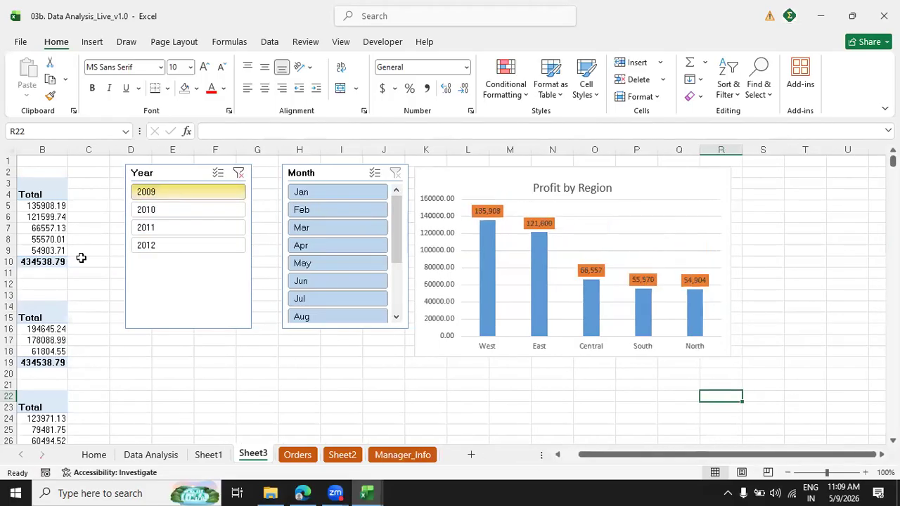
left_click(43, 272)
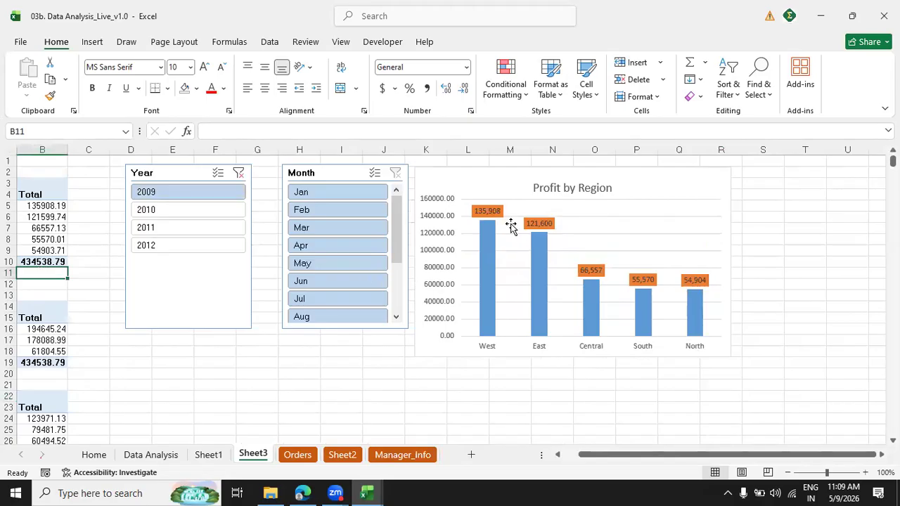
left_click(43, 205)
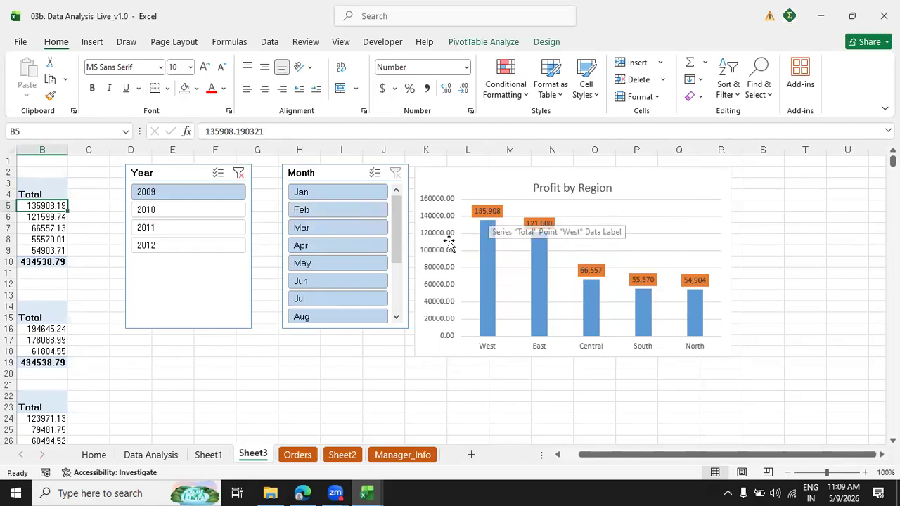
left_click(167, 211)
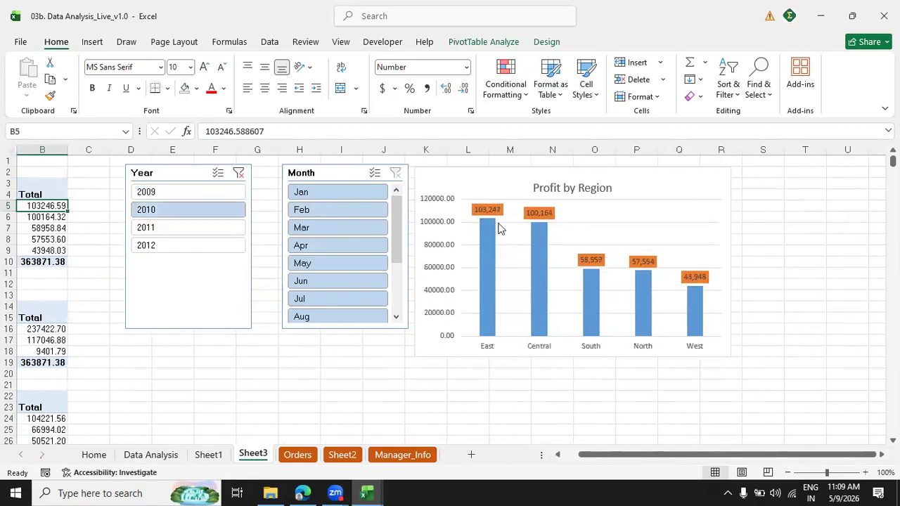
left_click(332, 194)
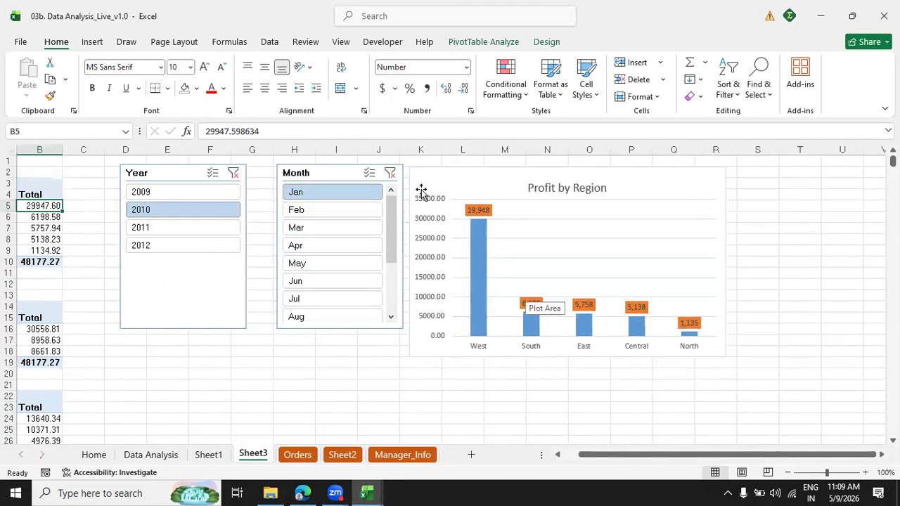
left_click(390, 172)
left_click(239, 173)
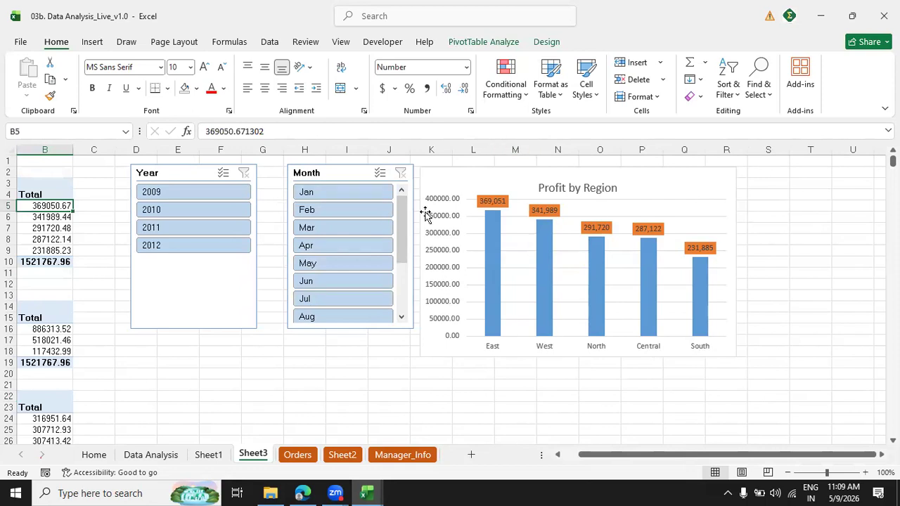
Insert a clustered column PivotChart from the Product Category PivotTable.
left_click_drag(634, 458, 598, 457)
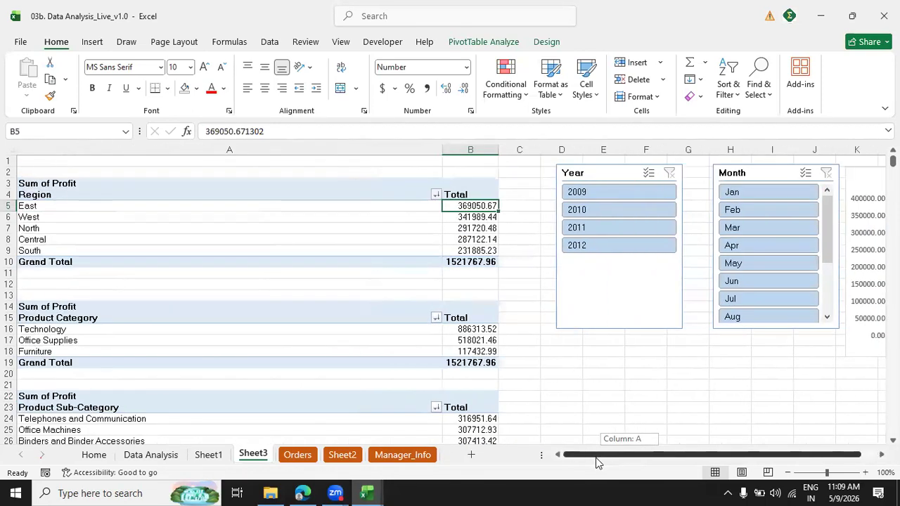
left_click(279, 335)
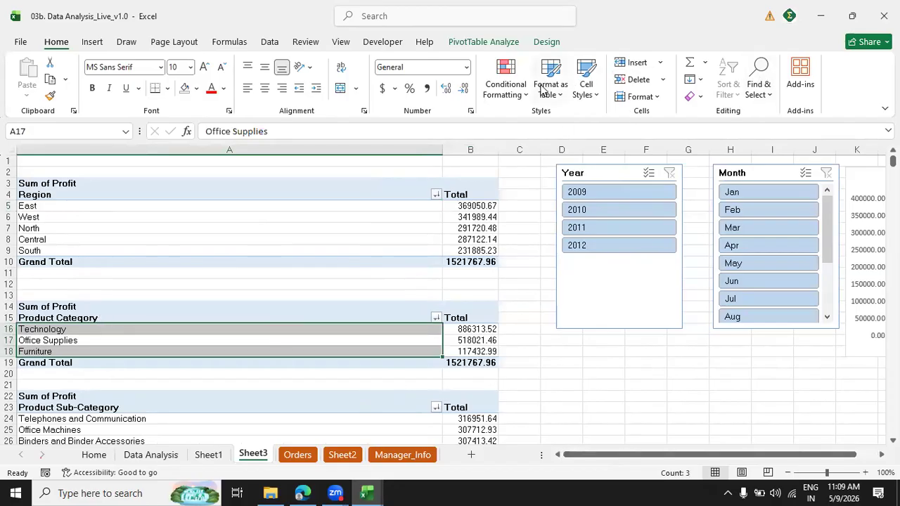
left_click(484, 42)
left_click(703, 76)
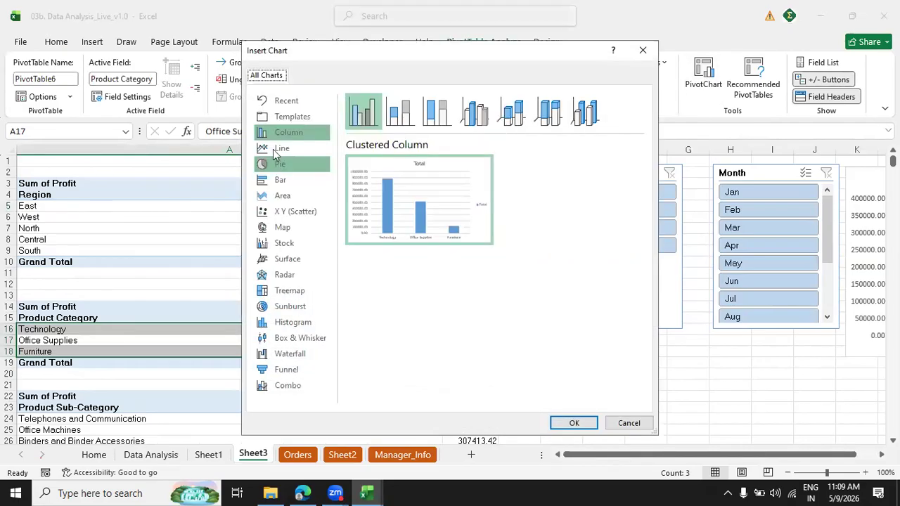
left_click(280, 148)
left_click(285, 132)
mouse_move(412, 220)
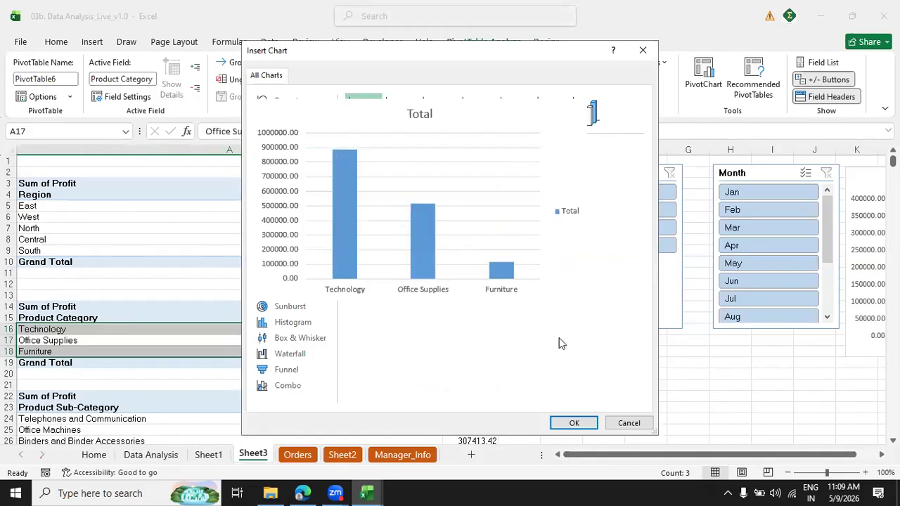
left_click(589, 423)
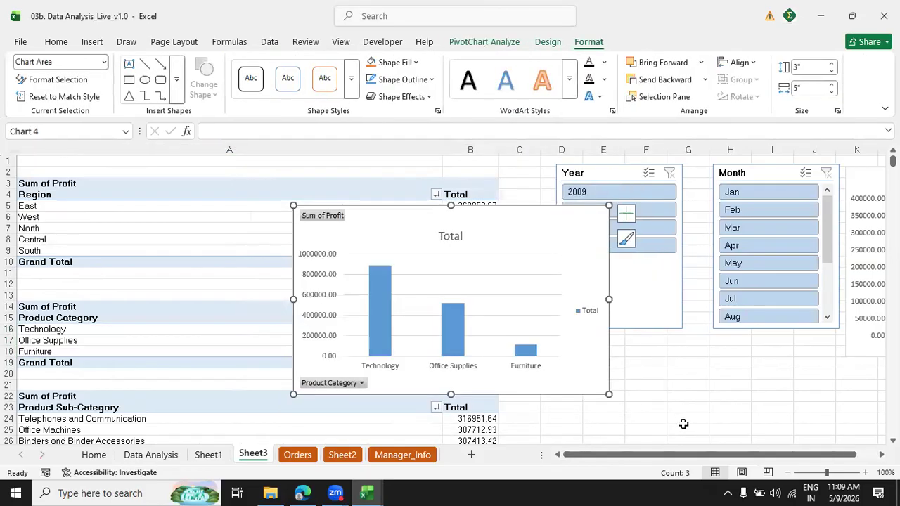
Hide all field buttons on the Product Category chart and delete its Total legend.
right_click(320, 220)
left_click(379, 366)
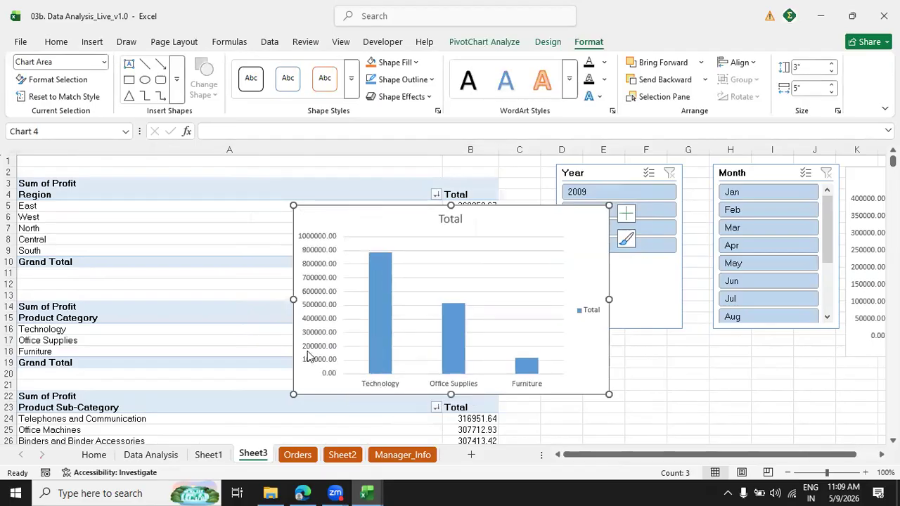
right_click(582, 310)
left_click(591, 318)
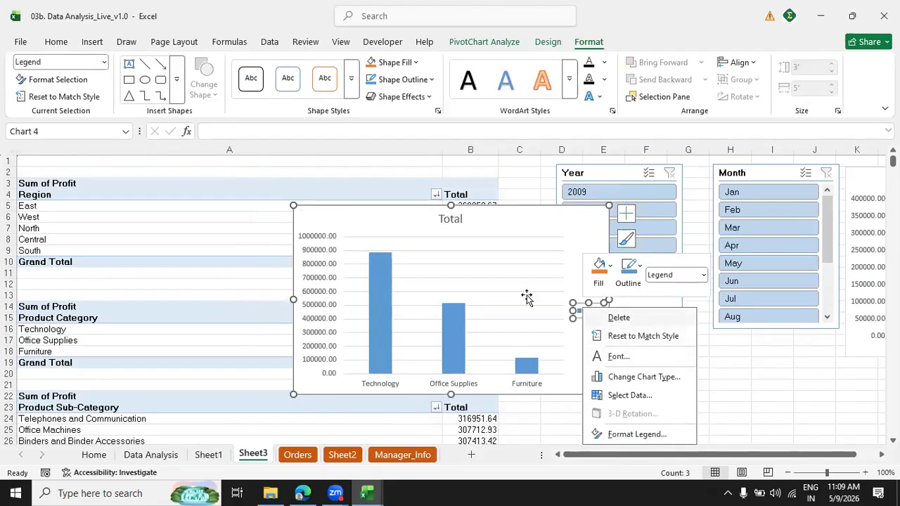
Change the Product Category chart's title to "Profit by Product Category".
double_click(457, 218)
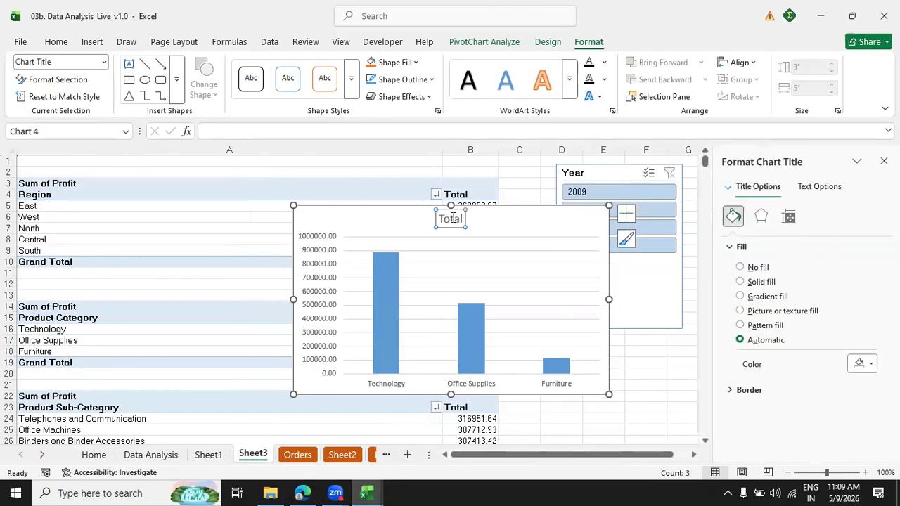
double_click(452, 221)
type("Profit by")
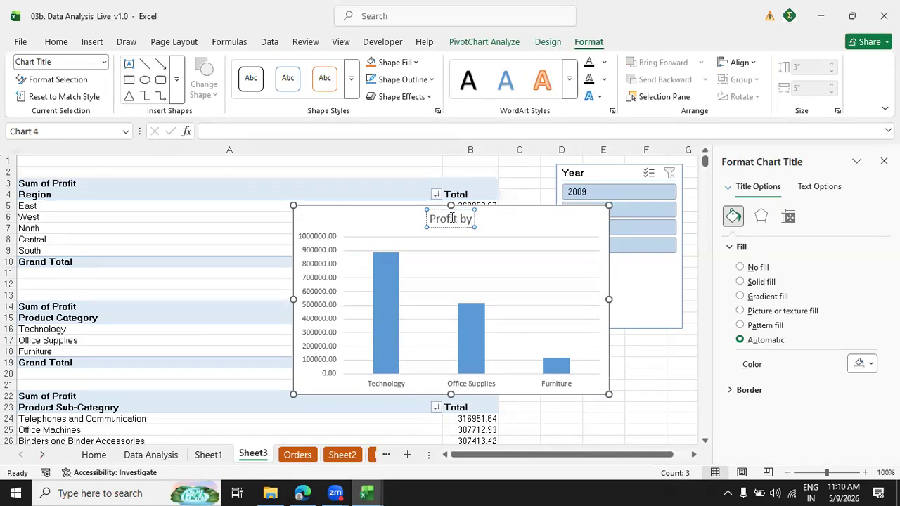
type(" Ptoduct Category")
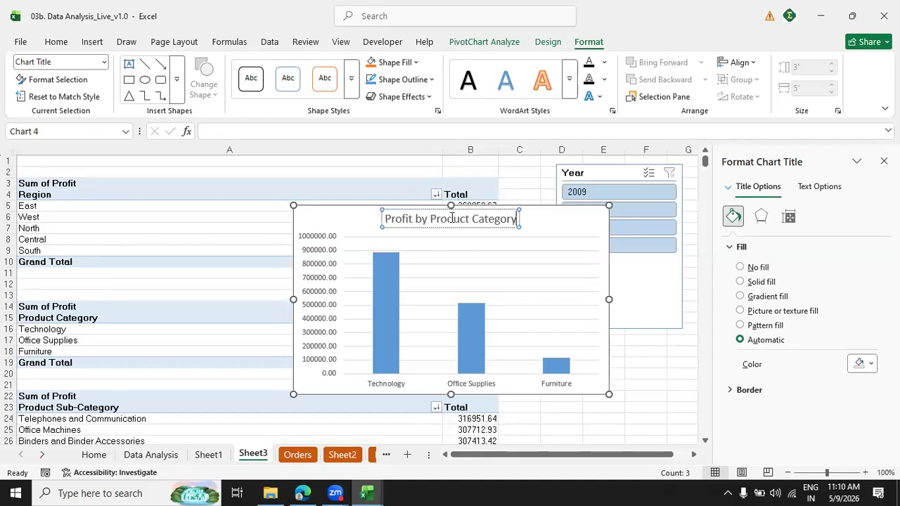
left_click(655, 389)
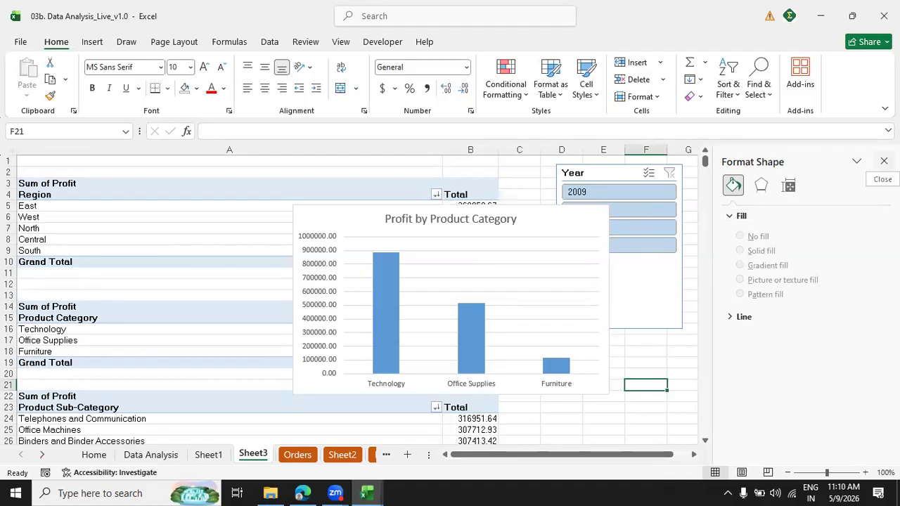
Add data labels to the columns of the Profit by Product Category chart.
right_click(388, 280)
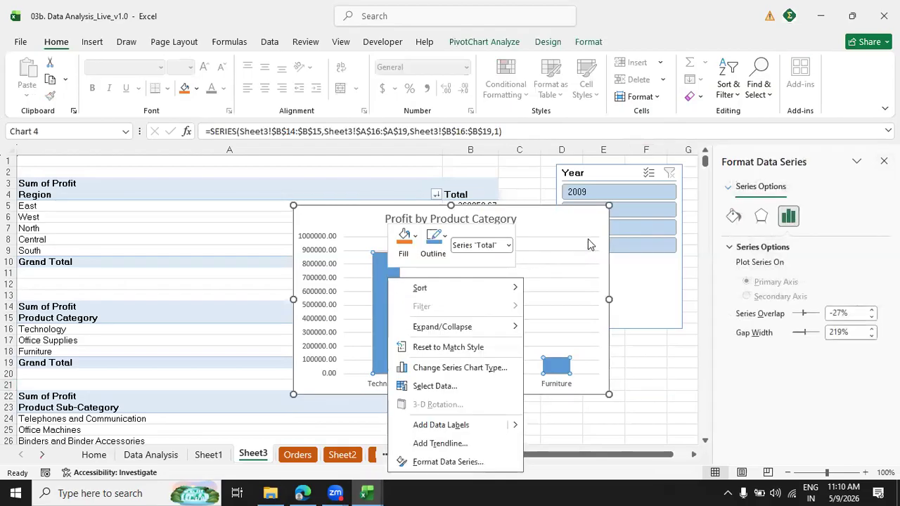
key("Escape")
left_click(579, 219)
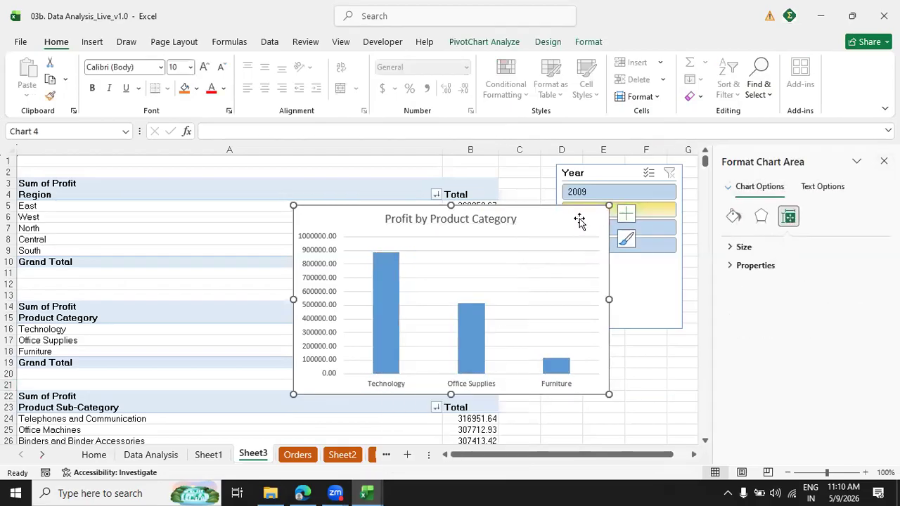
left_click(626, 214)
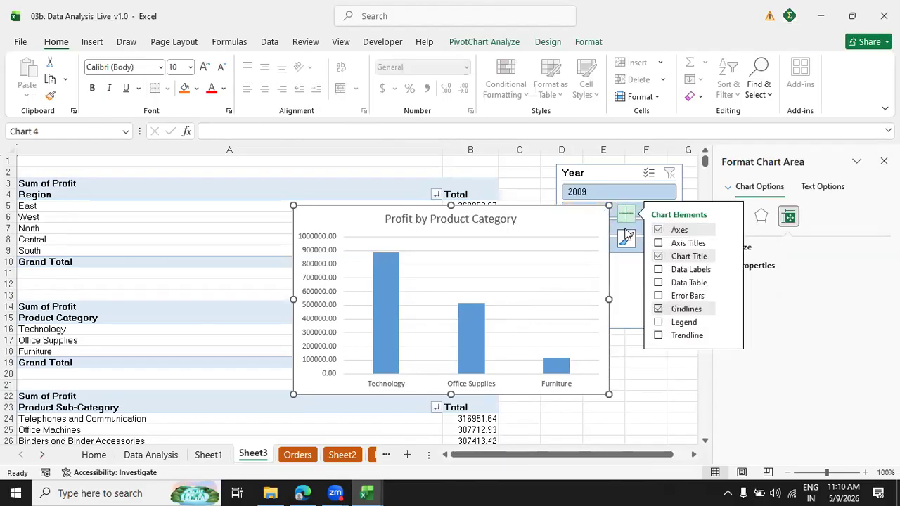
left_click(659, 270)
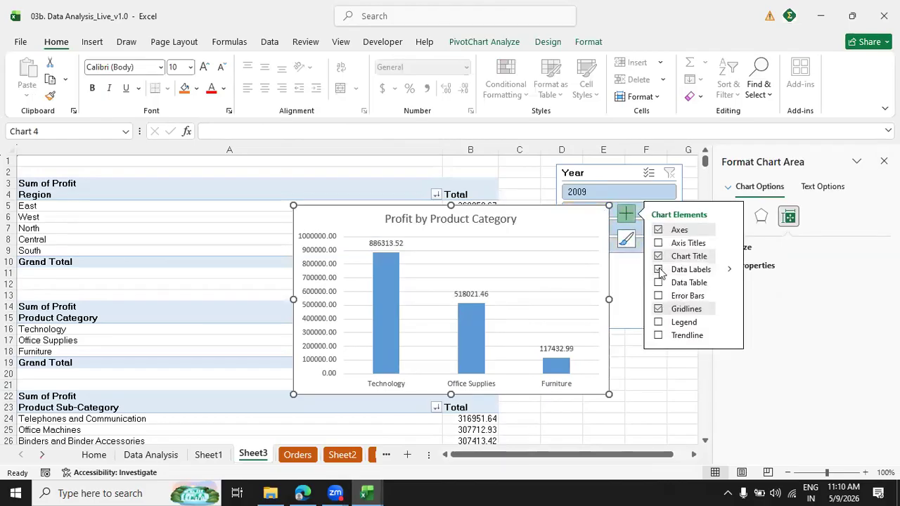
left_click(390, 246)
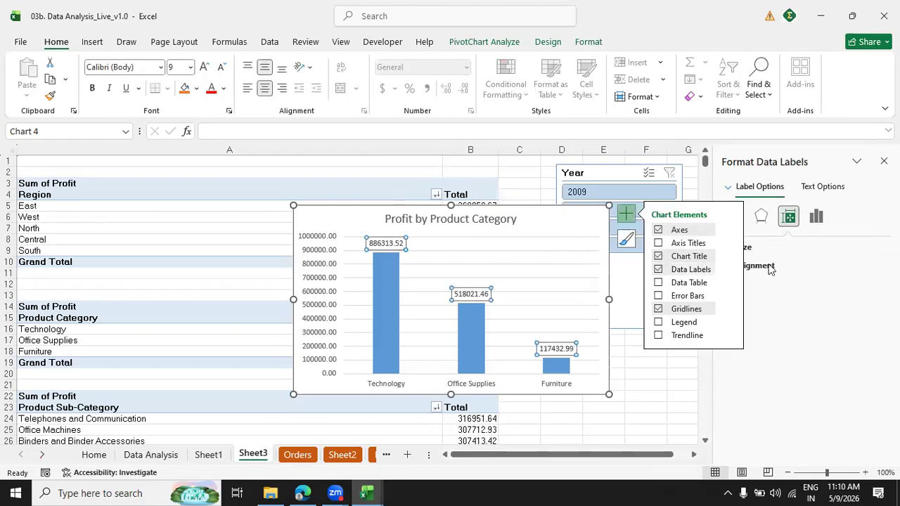
left_click(627, 218)
left_click(816, 218)
left_click(731, 267)
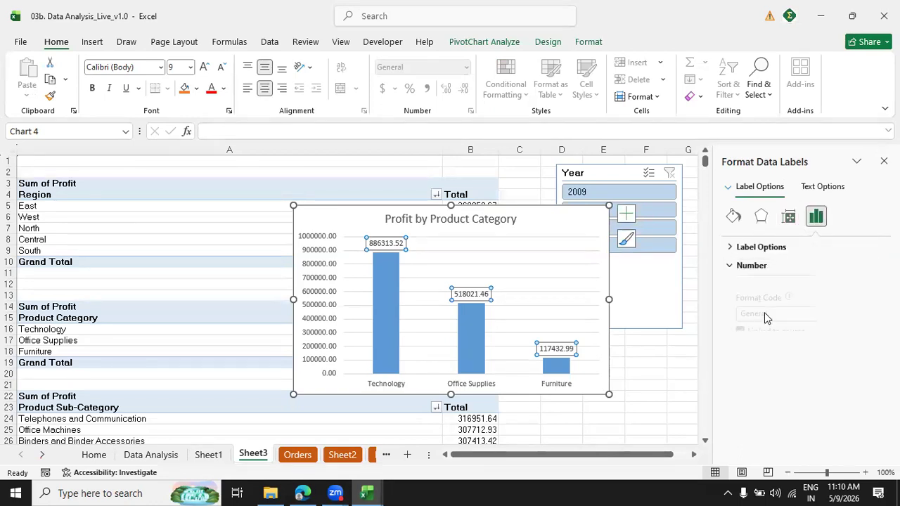
left_click(859, 297)
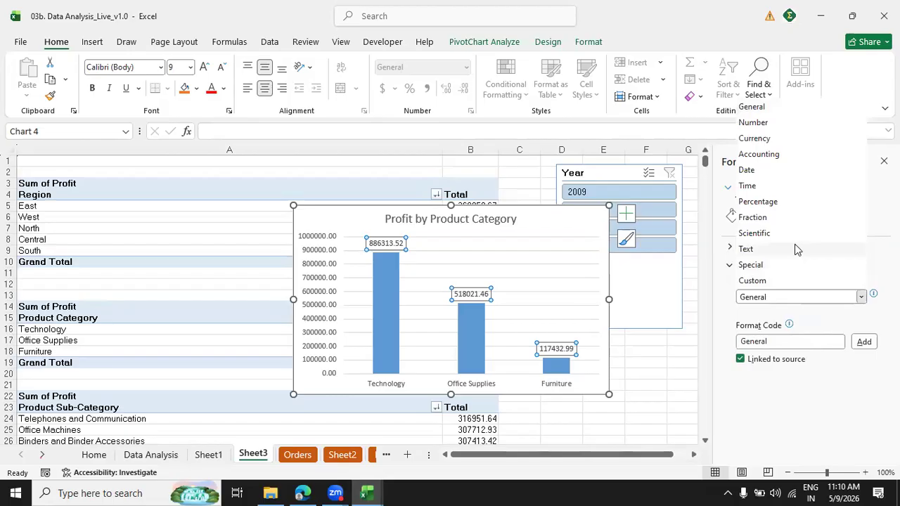
left_click(668, 374)
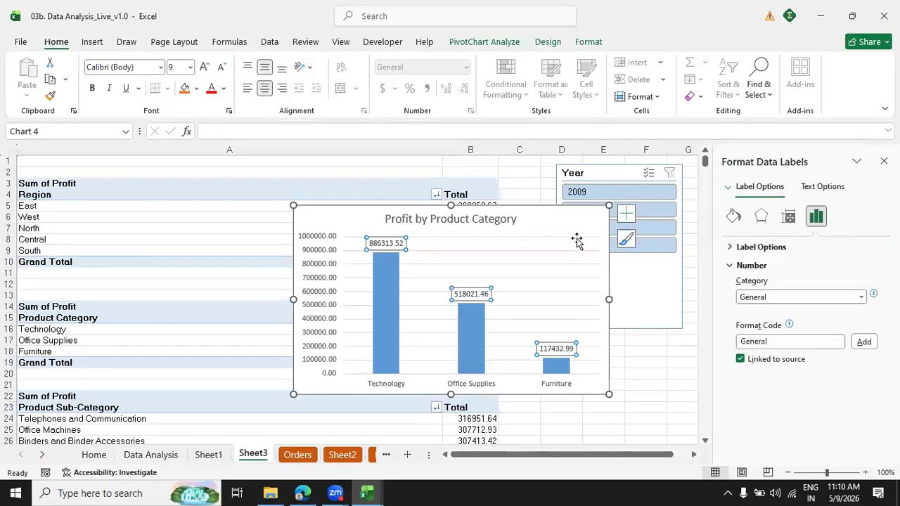
left_click(562, 216)
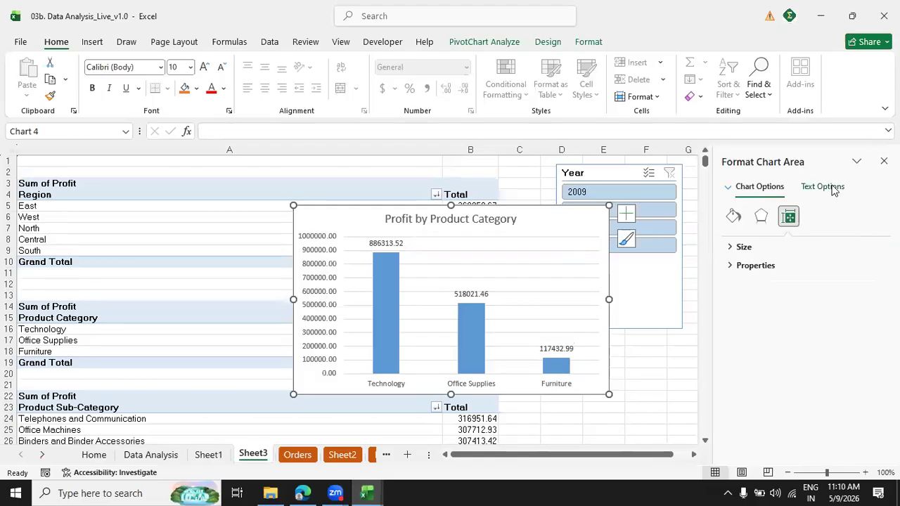
left_click(883, 161)
left_click(688, 371)
double_click(564, 227)
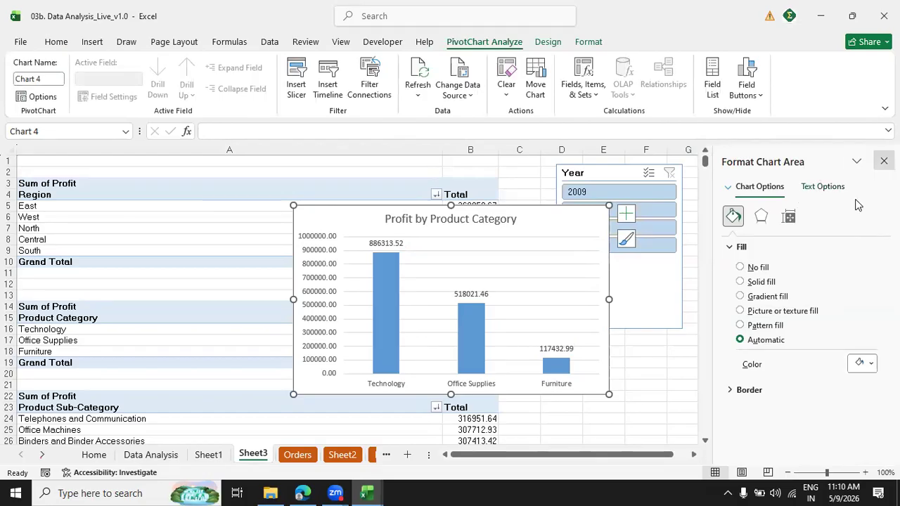
left_click(884, 161)
left_click(688, 374)
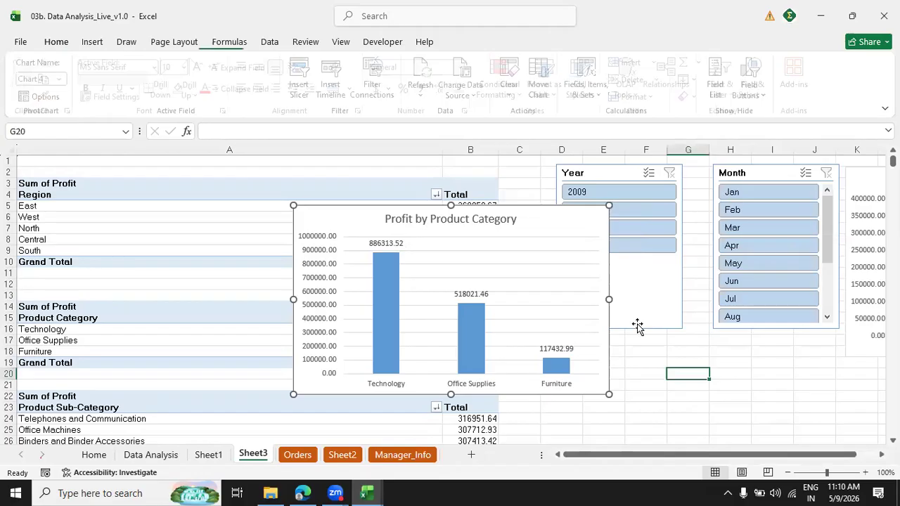
Look through the Product Category chart's elements and its chart area's text, fill and size options, and close the formatting pane.
double_click(557, 217)
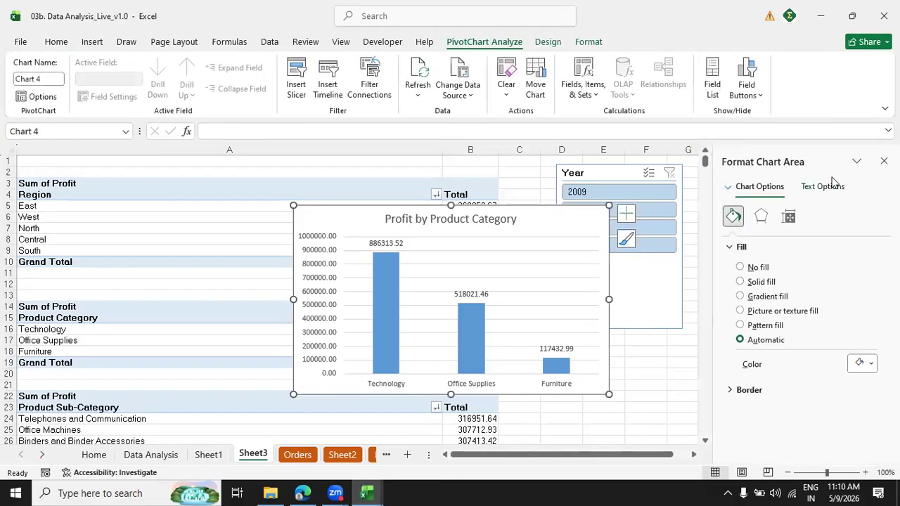
left_click(626, 213)
mouse_move(373, 258)
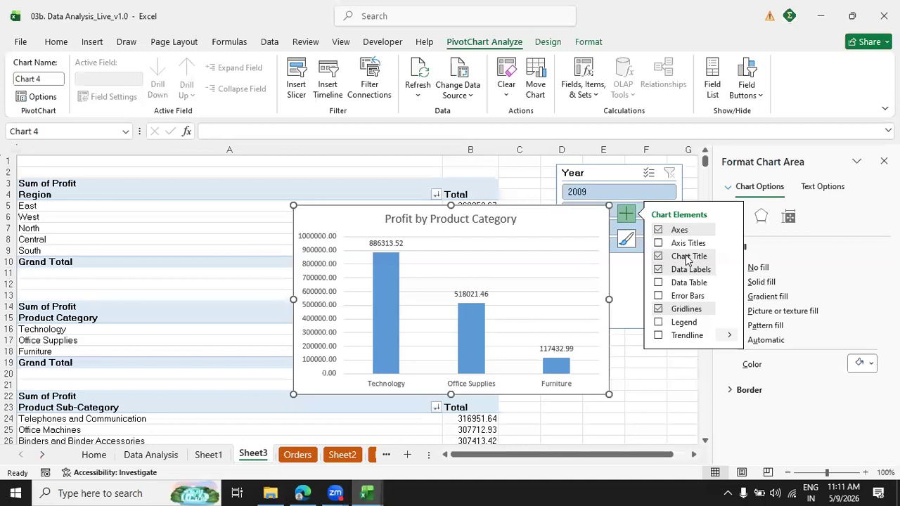
left_click(625, 217)
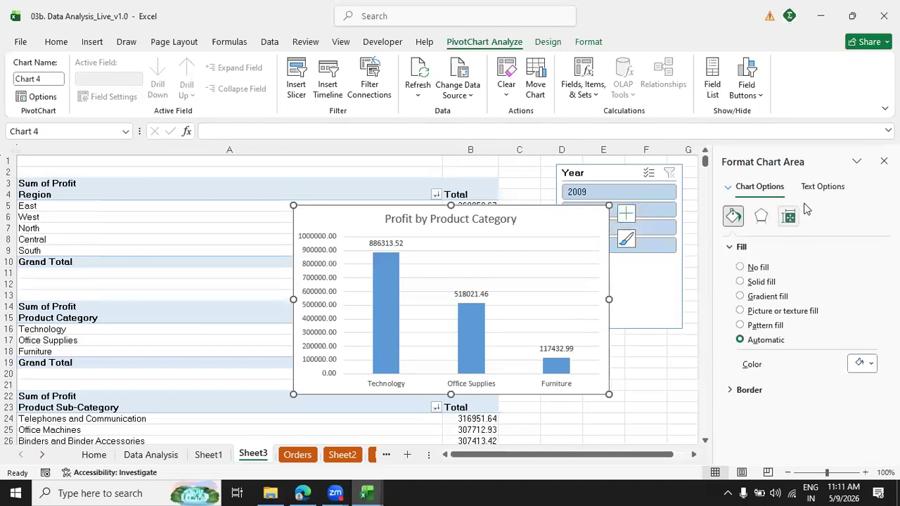
left_click(819, 187)
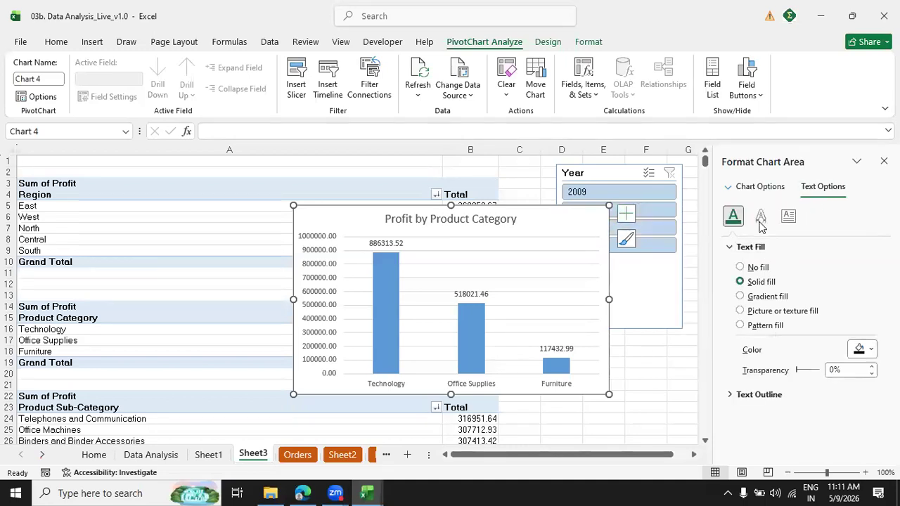
left_click(768, 186)
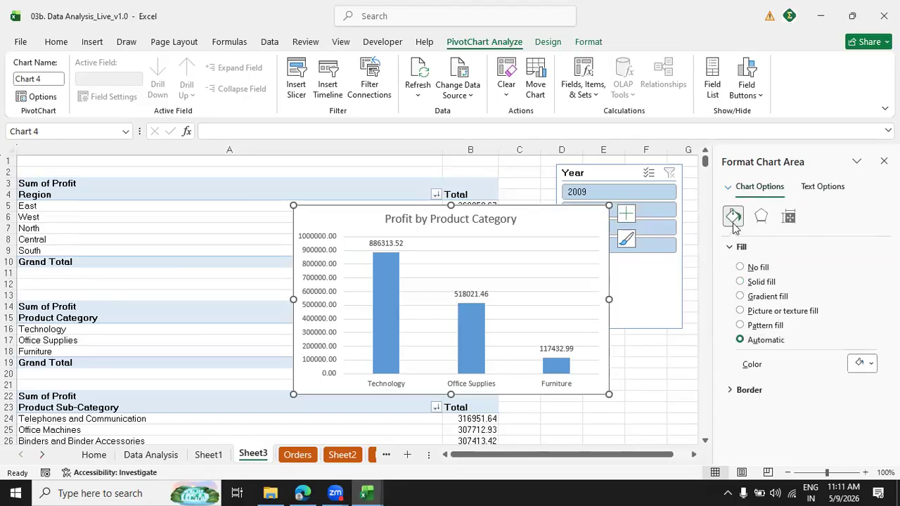
left_click(788, 219)
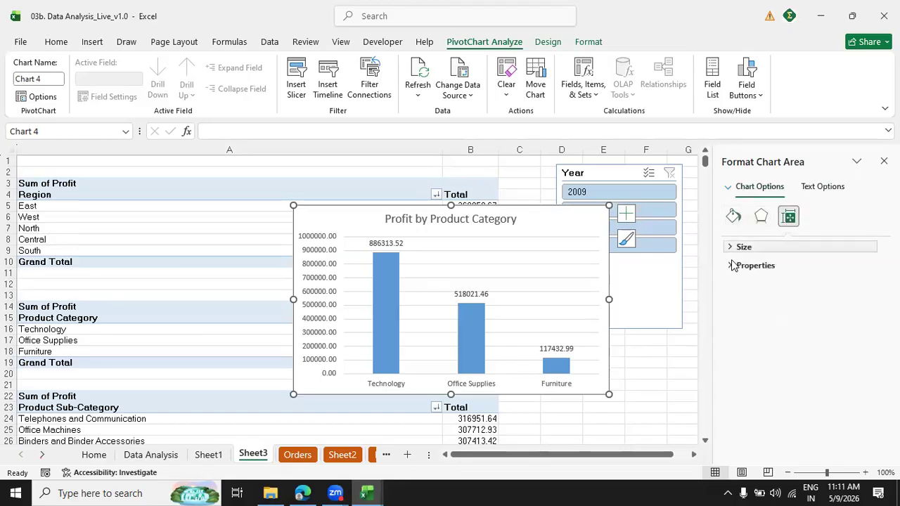
left_click(732, 248)
left_click(736, 247)
left_click(761, 218)
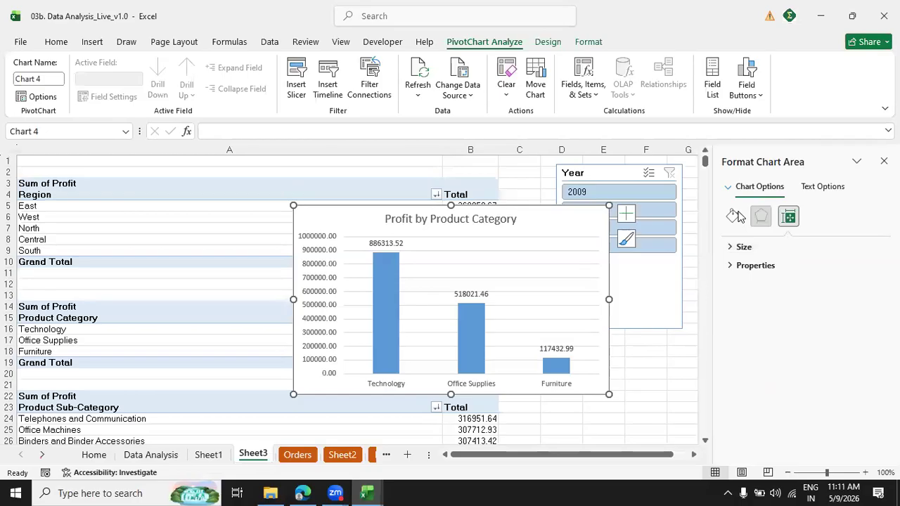
left_click(734, 216)
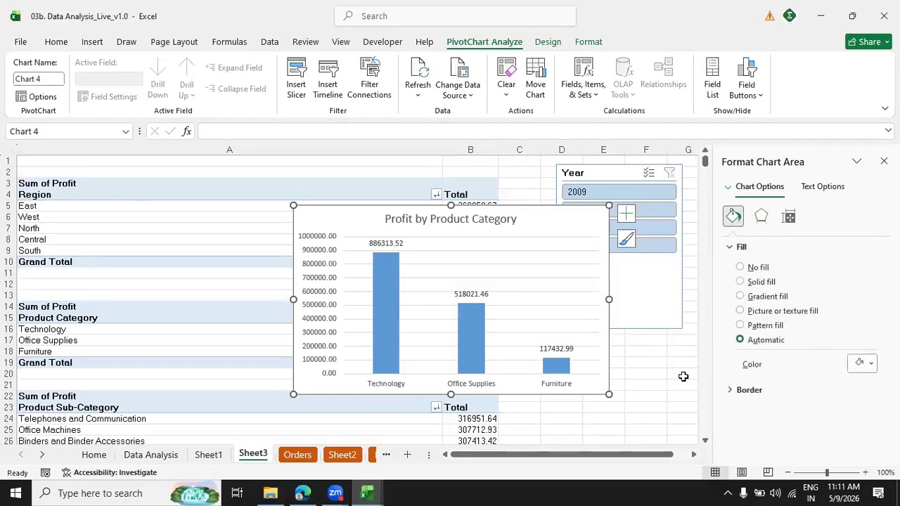
left_click(884, 161)
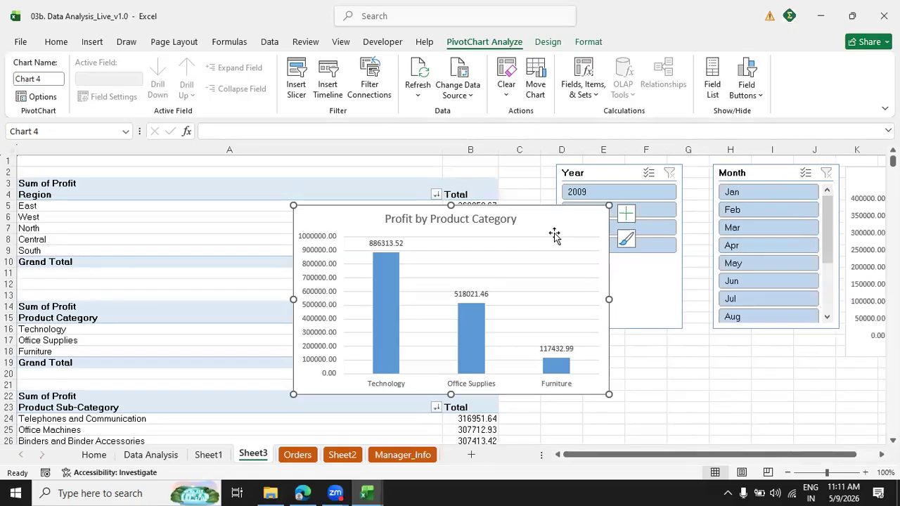
key("Escape")
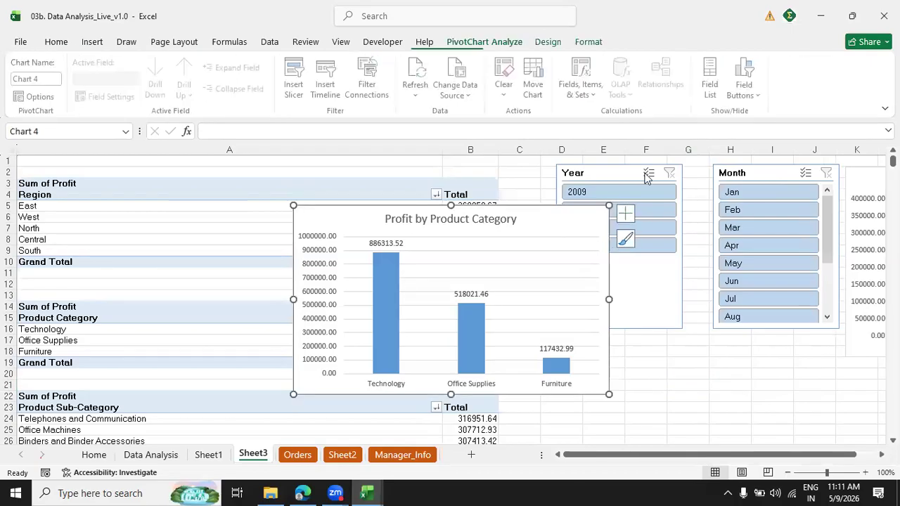
left_click(884, 161)
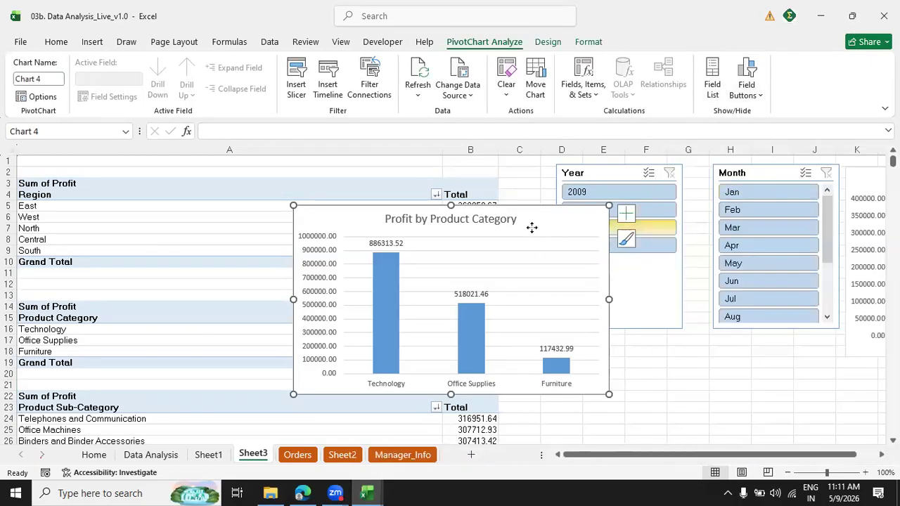
Reopen the Product Category chart area's formatting and examine its size, properties, shadow and fill settings.
right_click(568, 259)
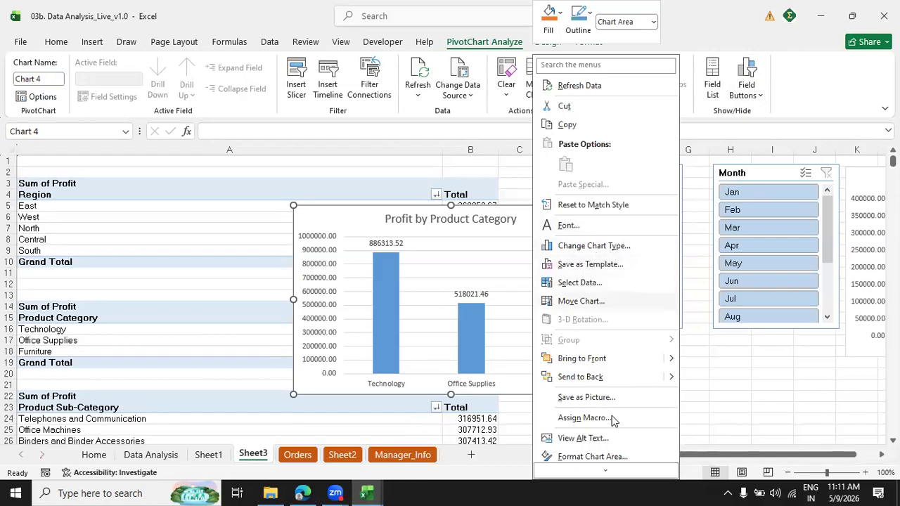
left_click(604, 459)
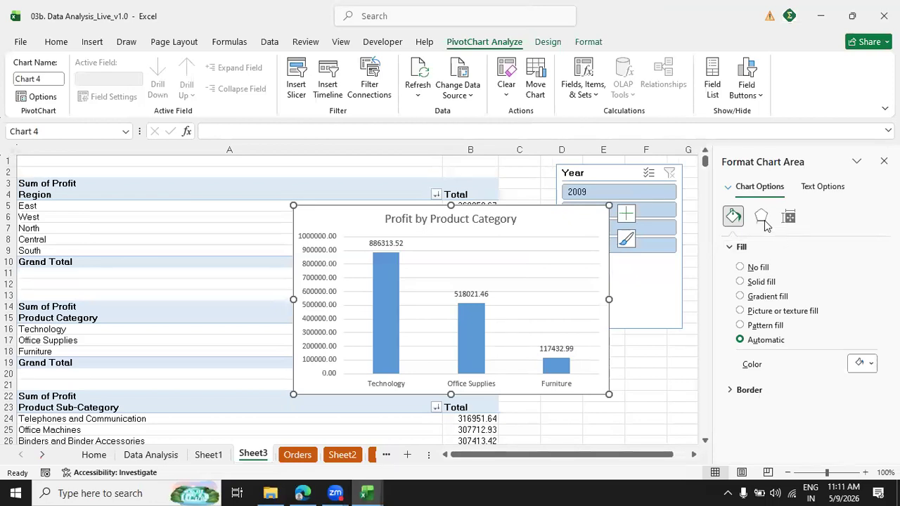
left_click(789, 220)
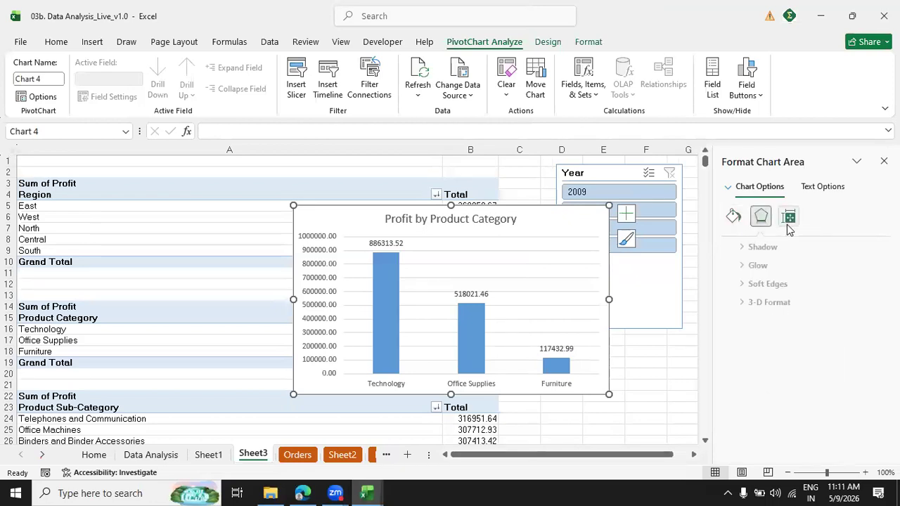
left_click(731, 247)
left_click(729, 247)
left_click(731, 265)
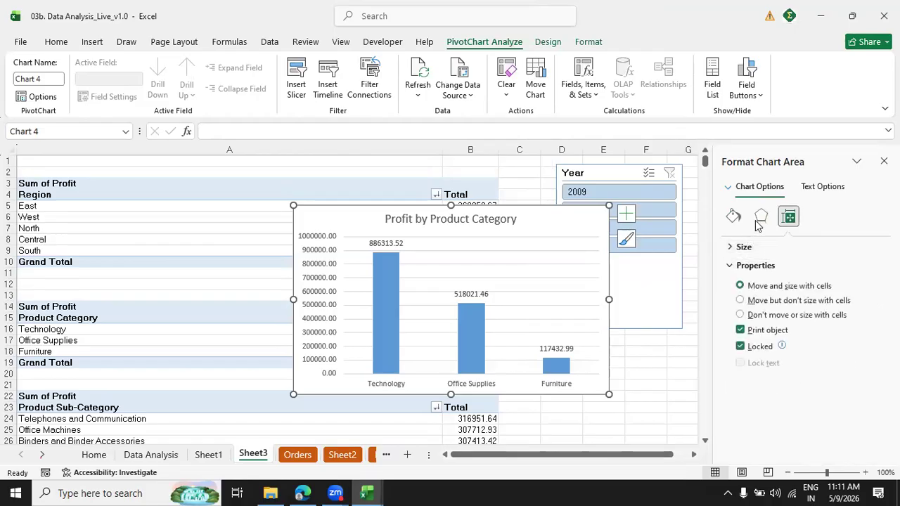
left_click(759, 220)
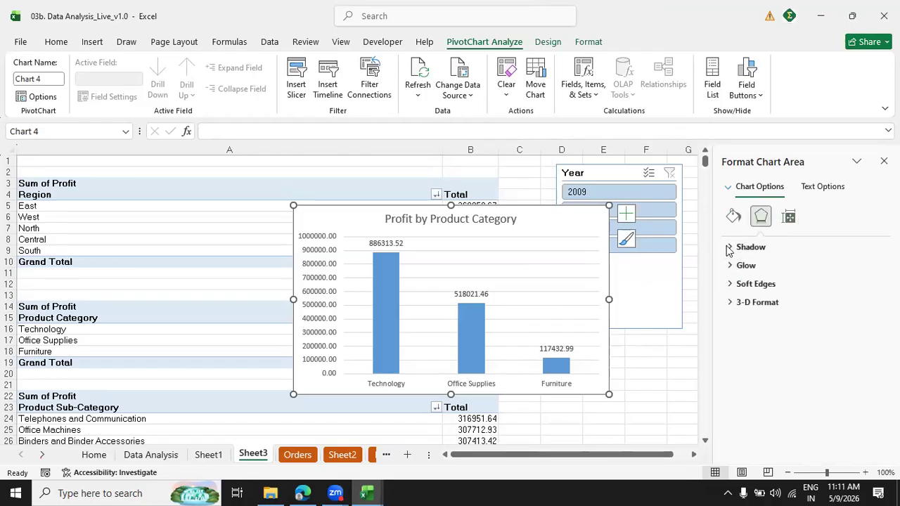
left_click(729, 248)
left_click(729, 248)
left_click(733, 217)
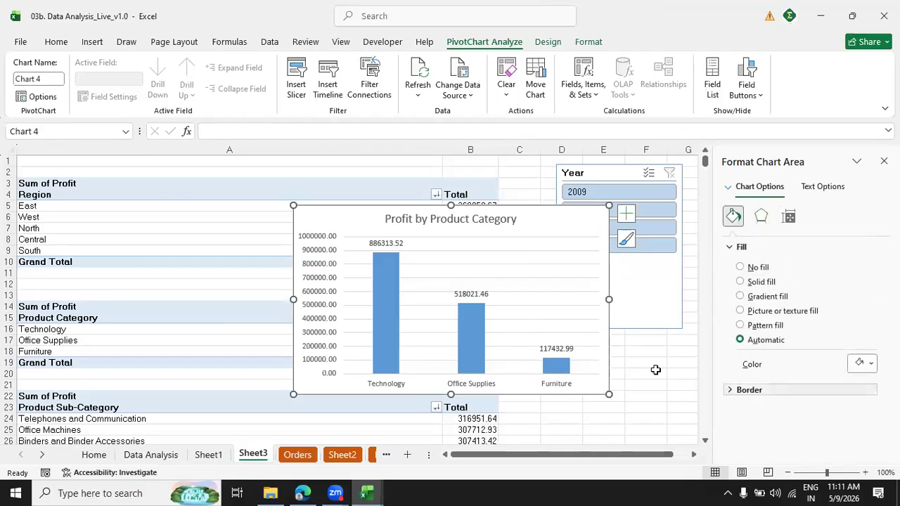
Format the Profit by Product Category chart's data labels as Number with 0 decimal places and a thousands separator.
left_click(474, 295)
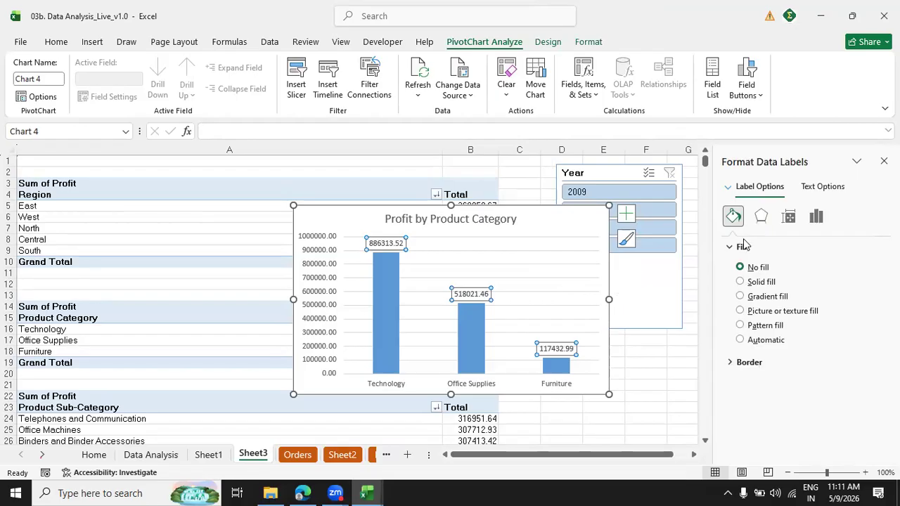
left_click(815, 218)
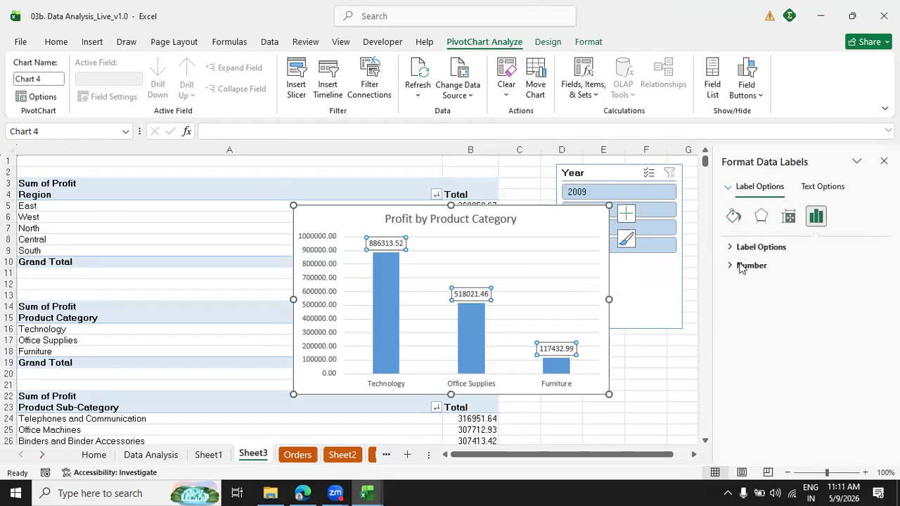
left_click(731, 266)
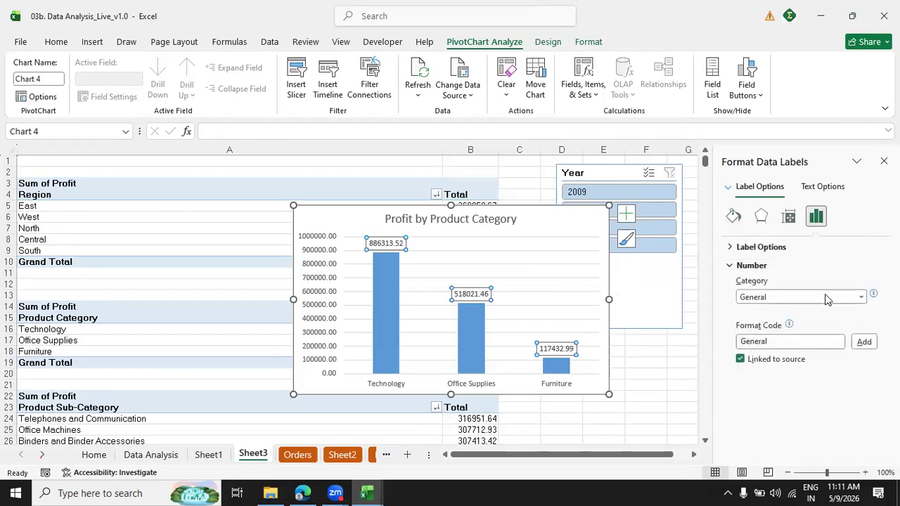
left_click(861, 297)
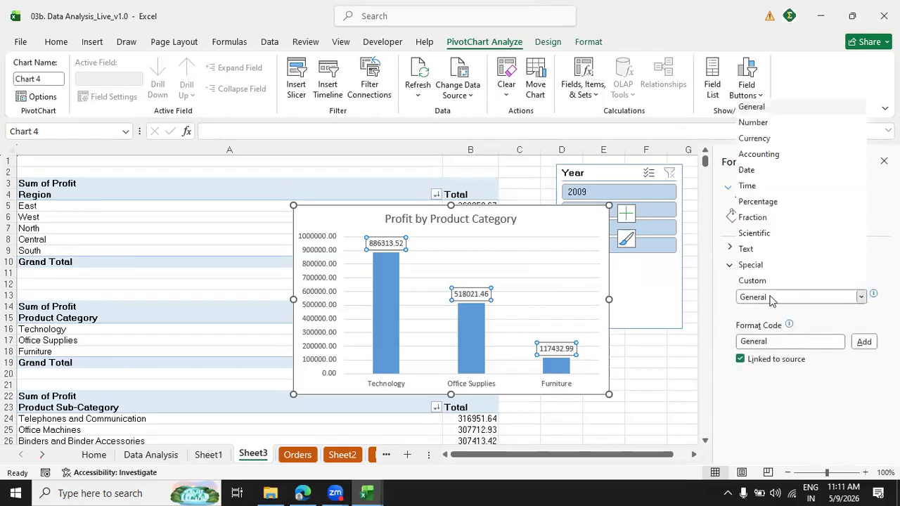
left_click(753, 122)
left_click(806, 317)
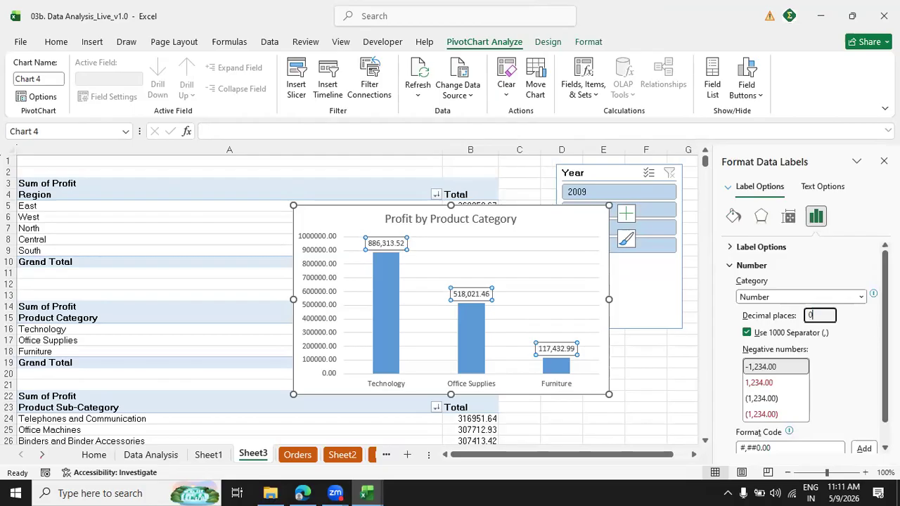
scroll(801, 344, "down", 1)
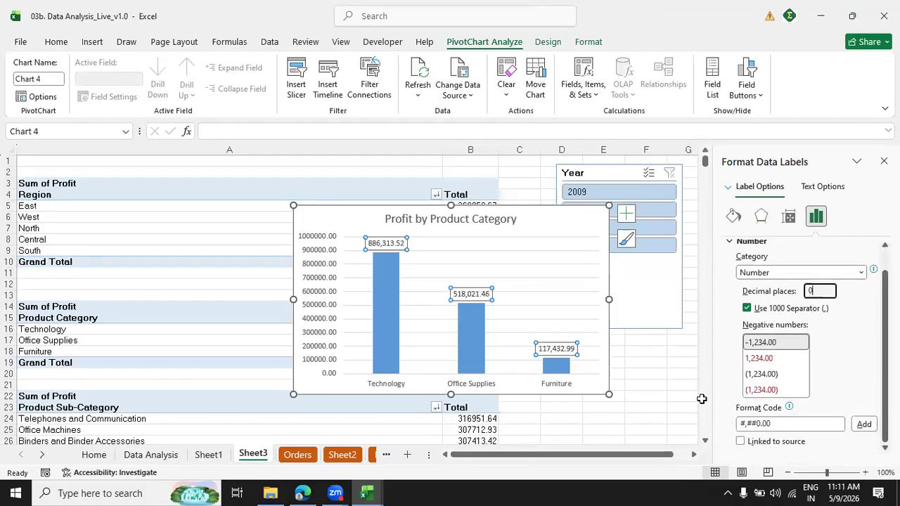
left_click(581, 331)
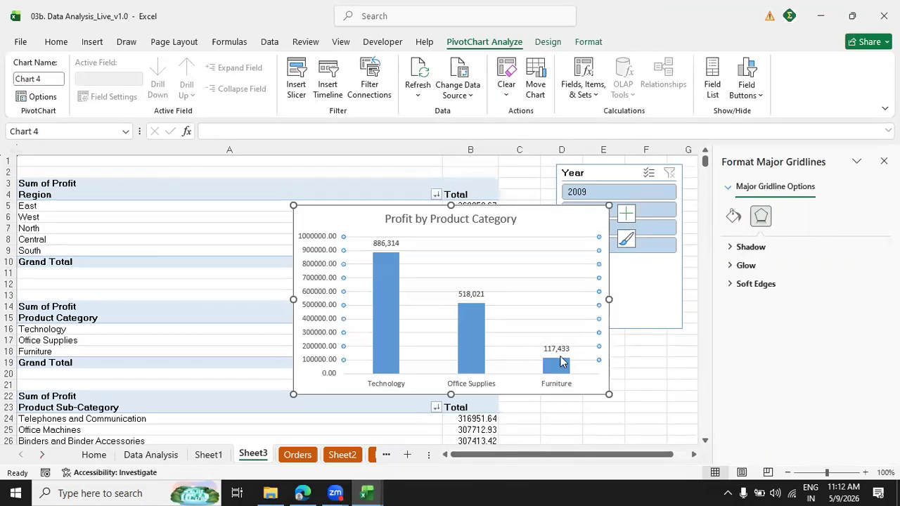
Give the data labels of the Profit by Product Category chart a solid orange fill.
left_click(558, 354)
left_click(733, 216)
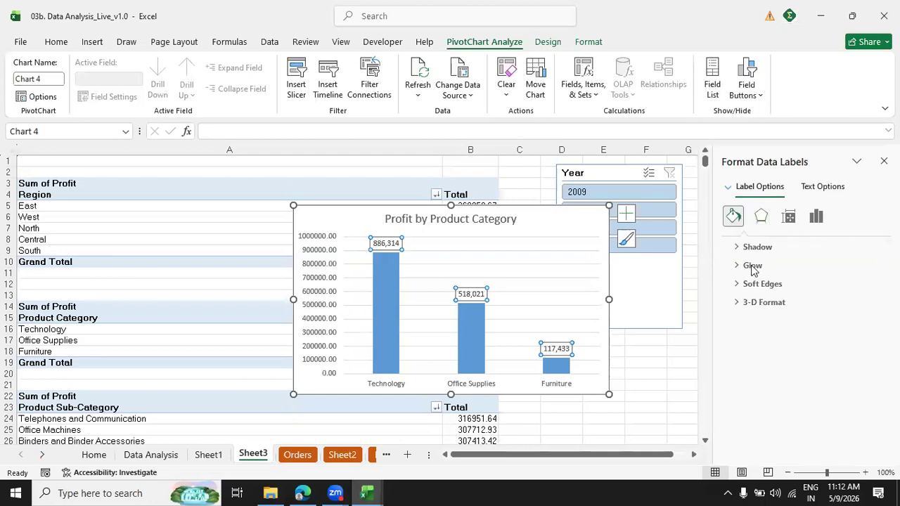
left_click(744, 282)
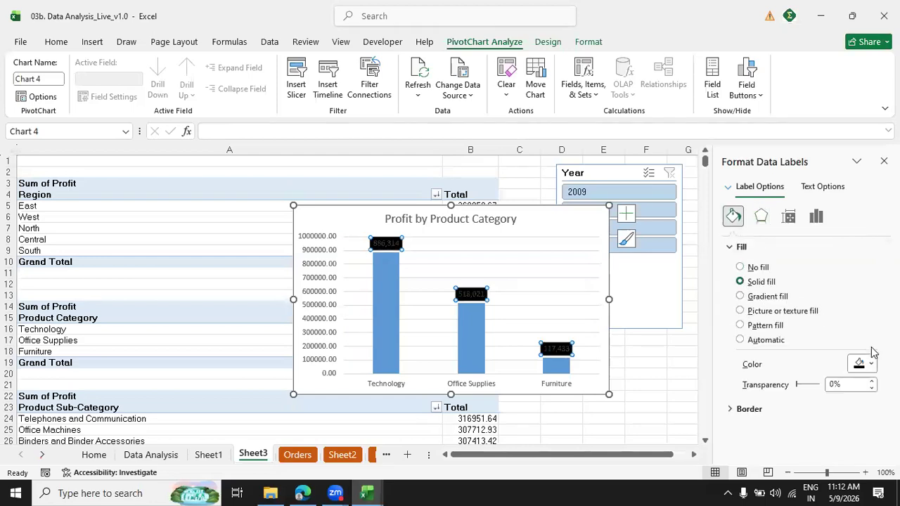
left_click(872, 364)
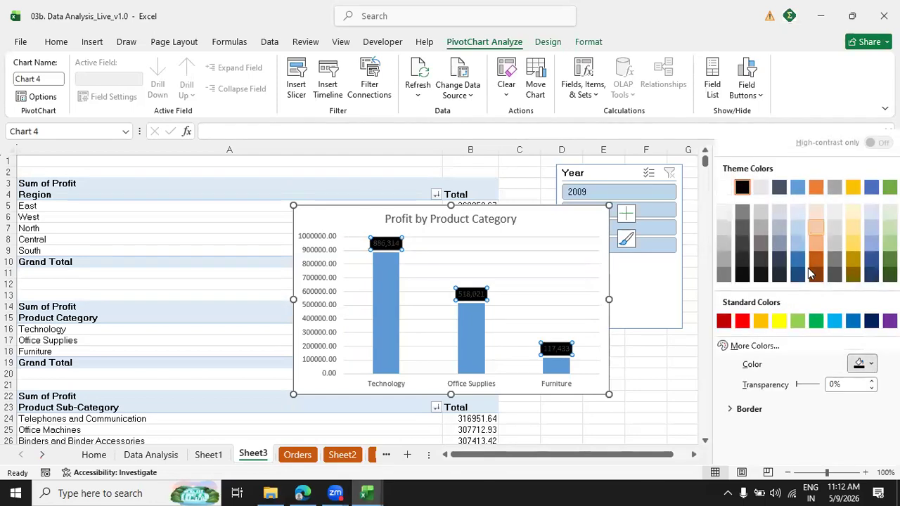
left_click(815, 187)
left_click(675, 383)
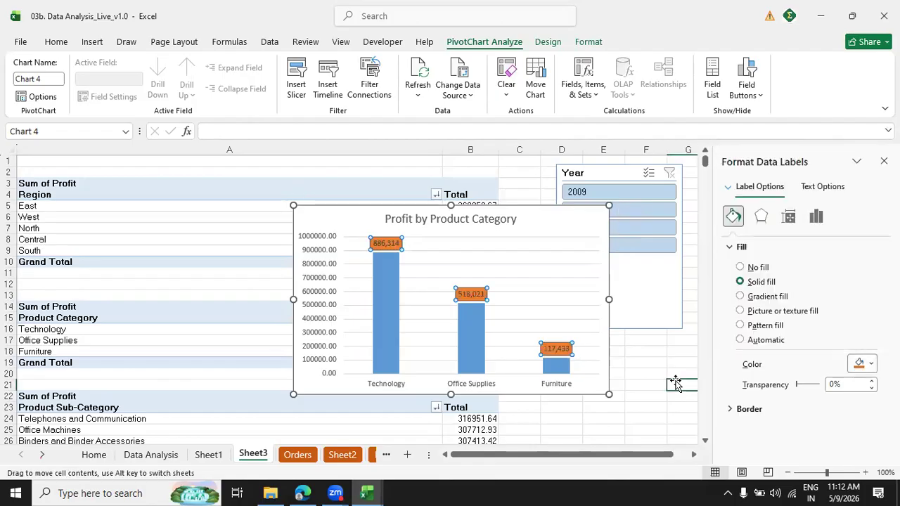
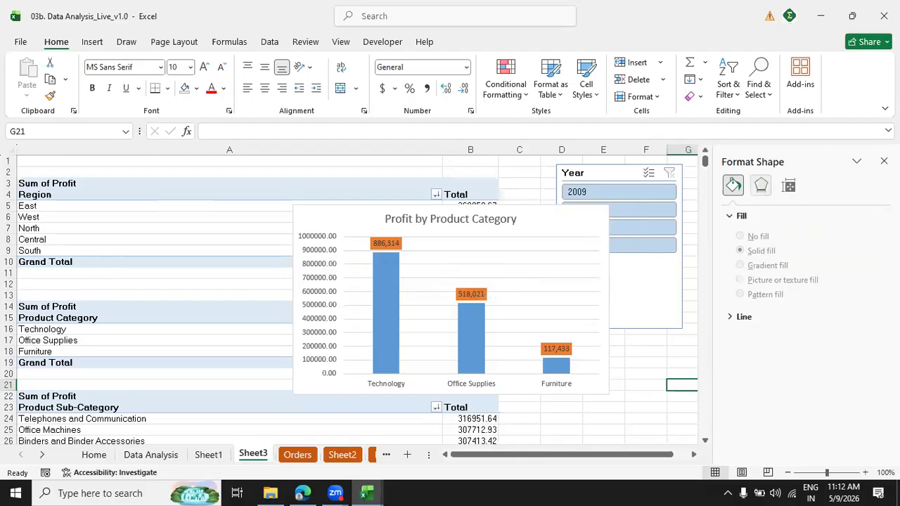
Move the Profit by Product Category chart below the Year and Month slicers and slightly enlarge it.
left_click(884, 161)
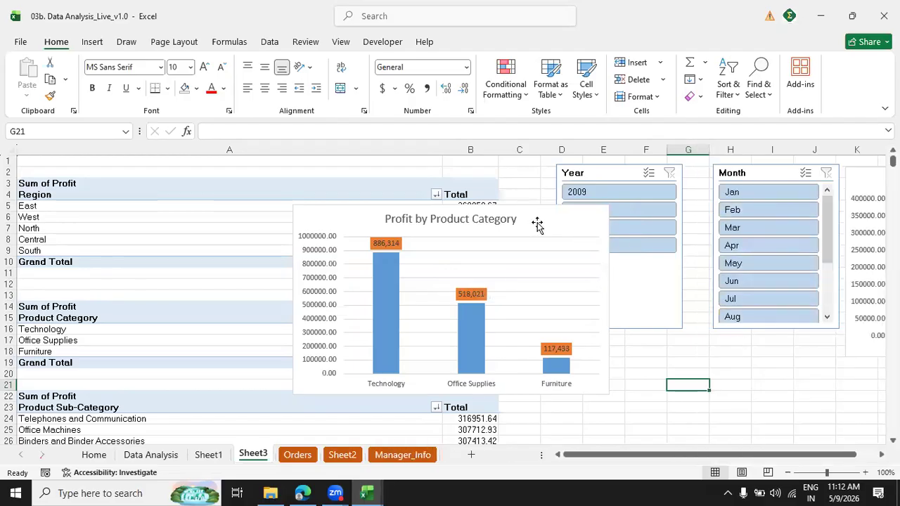
left_click_drag(536, 224, 771, 301)
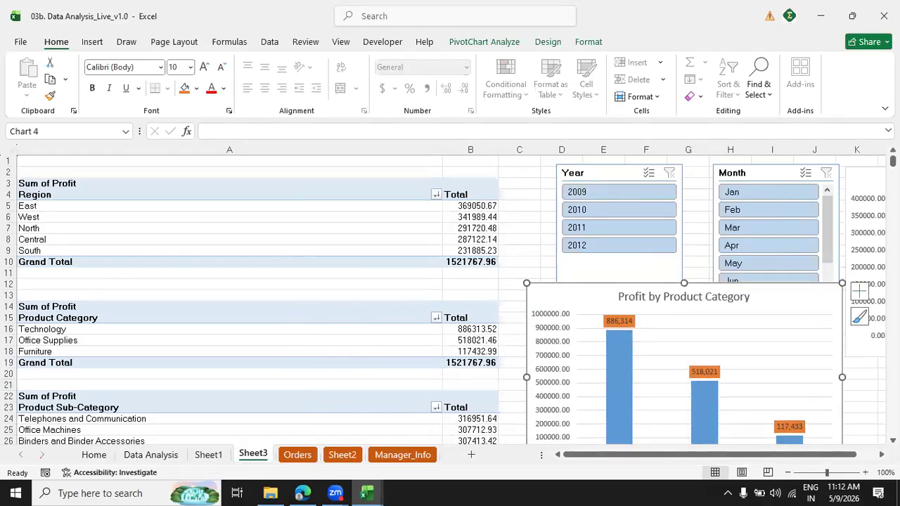
scroll(443, 300, "down", 3)
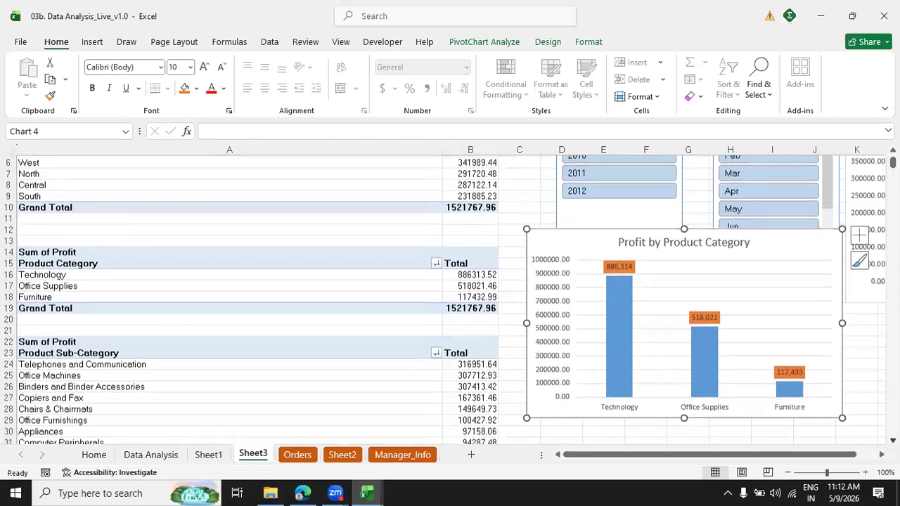
scroll(715, 173, "down", 2)
mouse_move(746, 174)
left_mouse_down()
mouse_move(766, 237)
mouse_move(742, 173)
left_mouse_up()
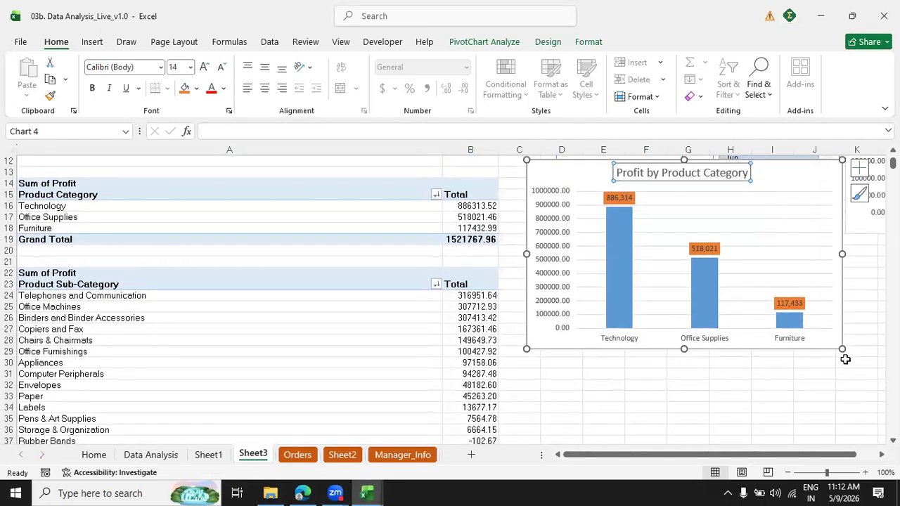
mouse_move(842, 352)
left_mouse_down()
mouse_move(815, 347)
mouse_move(833, 353)
left_mouse_up()
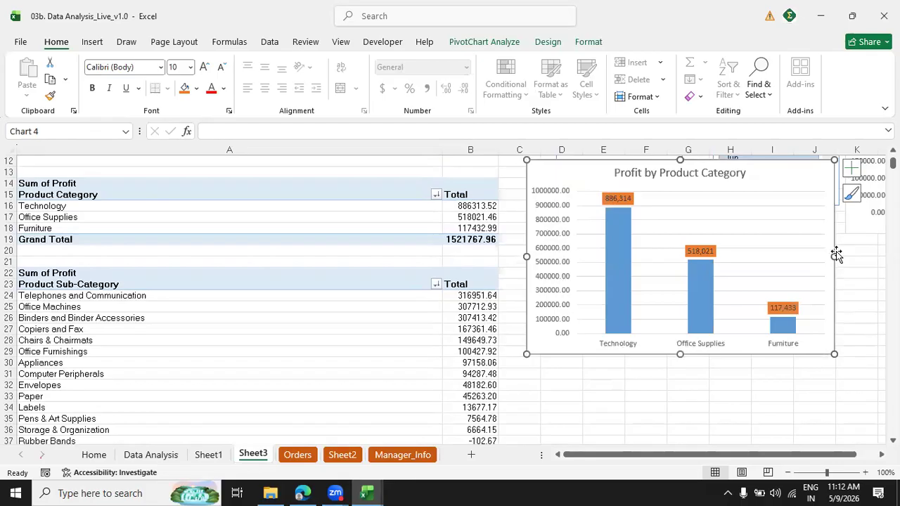
left_click_drag(839, 259, 854, 259)
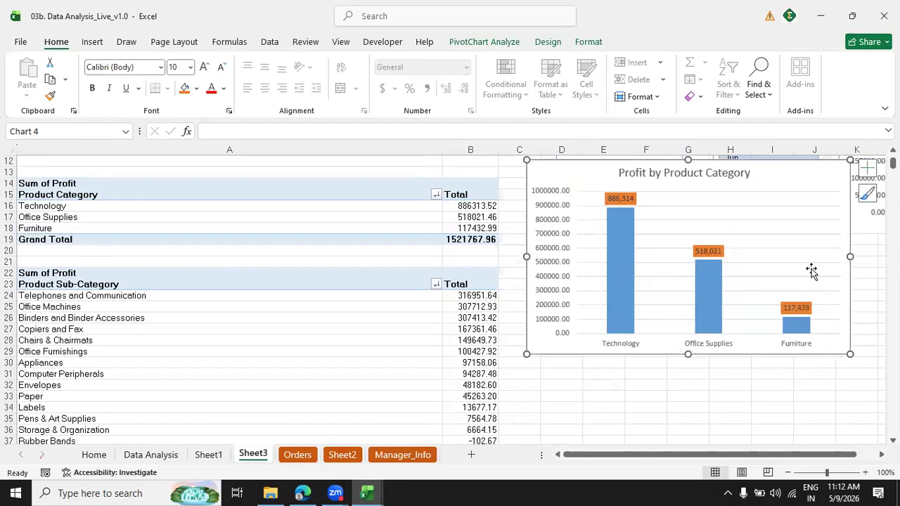
left_click(665, 400)
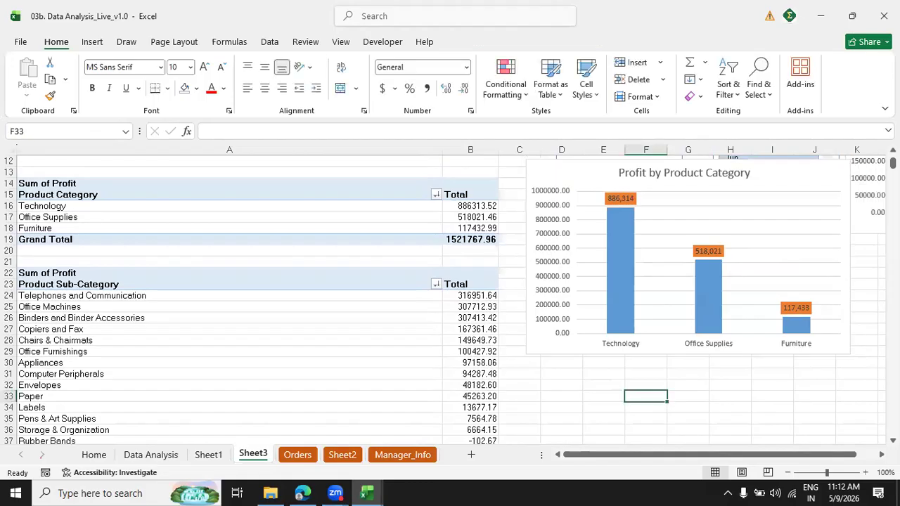
Copy the Region PivotTable from Sheet3 and paste it at cell B4 of a new worksheet.
scroll(450, 299, "down", 5)
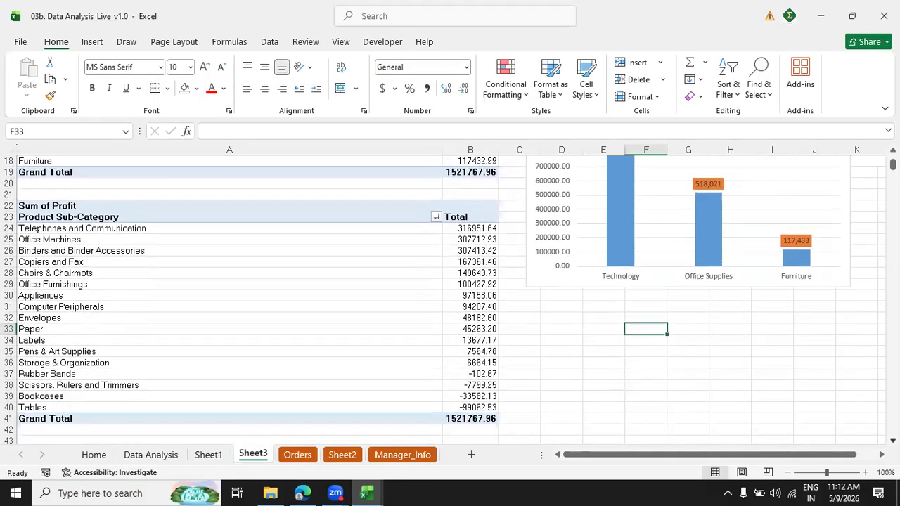
scroll(450, 299, "down", 1)
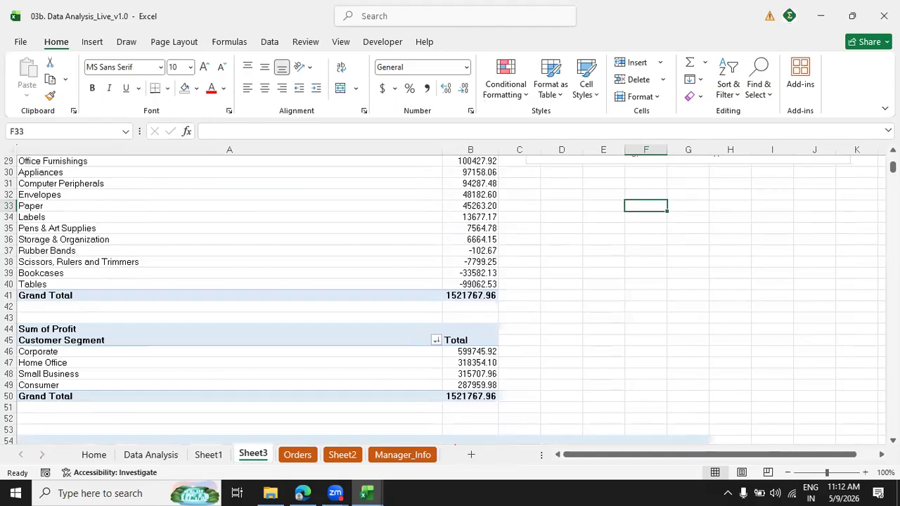
left_click_drag(892, 166, 892, 161)
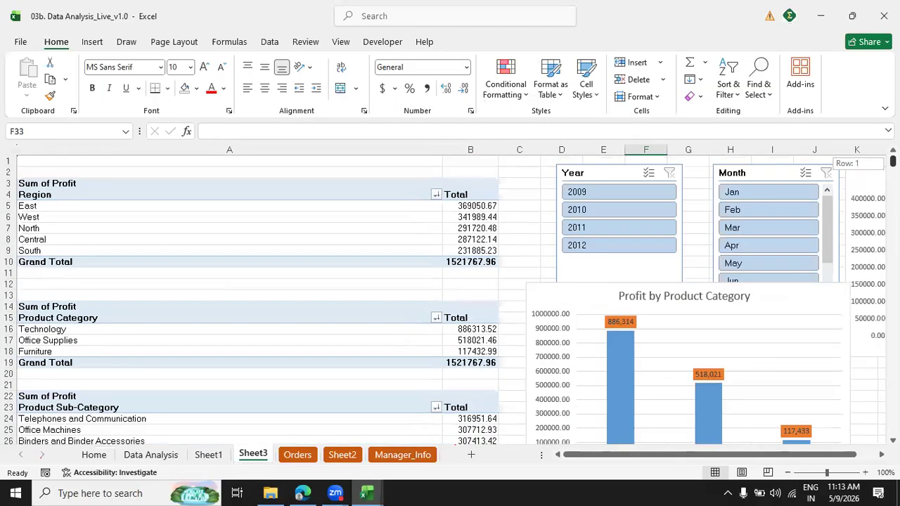
left_click(26, 182)
left_click(27, 181)
left_click(27, 182)
left_click(26, 183)
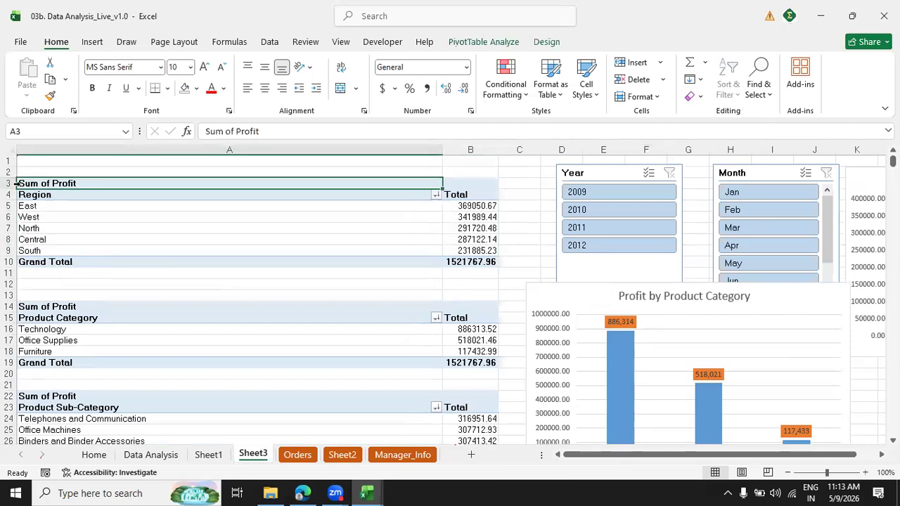
left_click(15, 183)
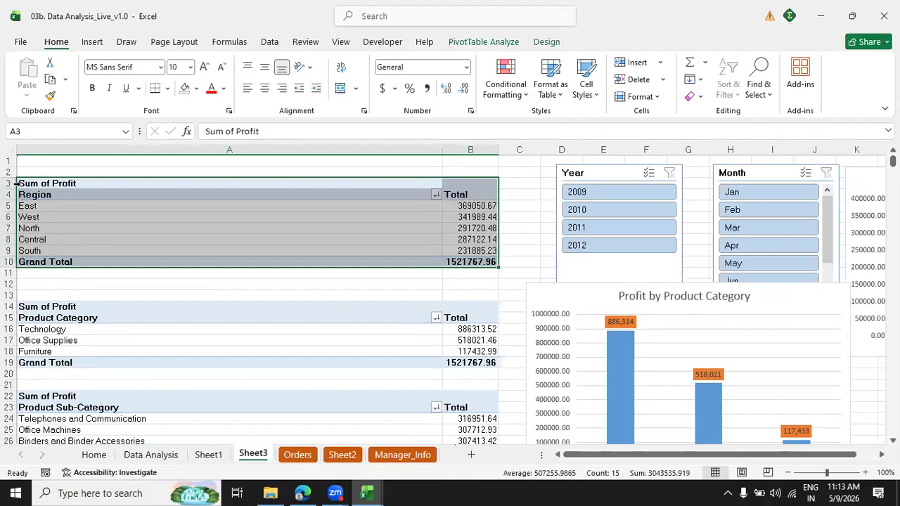
key("ctrl+c")
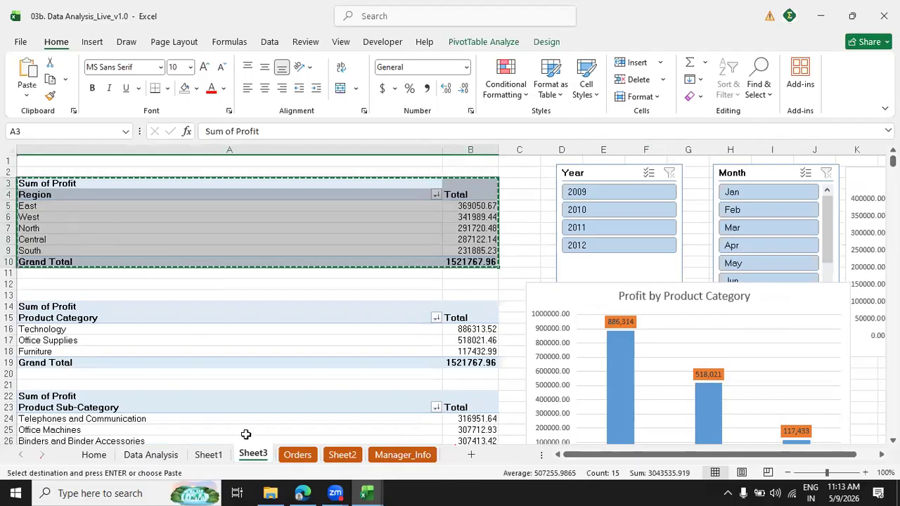
left_click(475, 456)
left_click(88, 194)
key("ctrl+v")
left_click(109, 237)
double_click(103, 148)
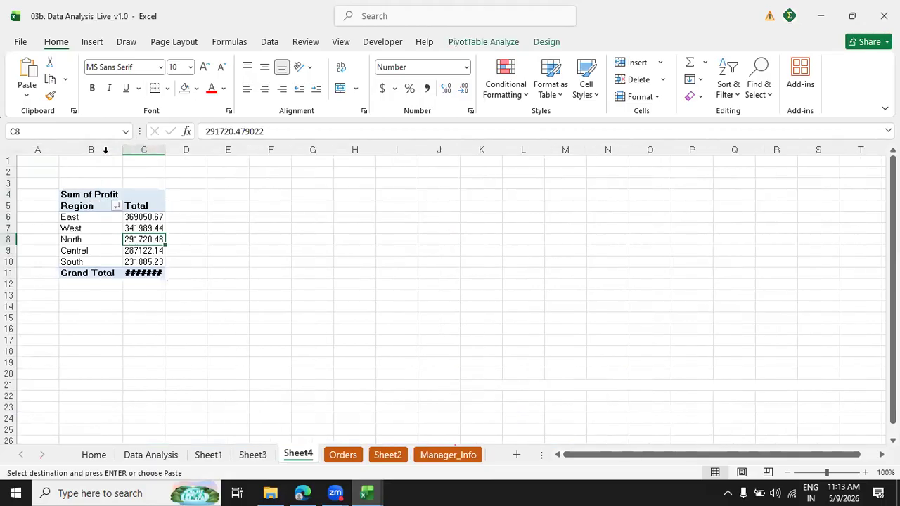
Replace the Region row field with Year and Month in the copied Sum of Profit PivotTable.
right_click(144, 251)
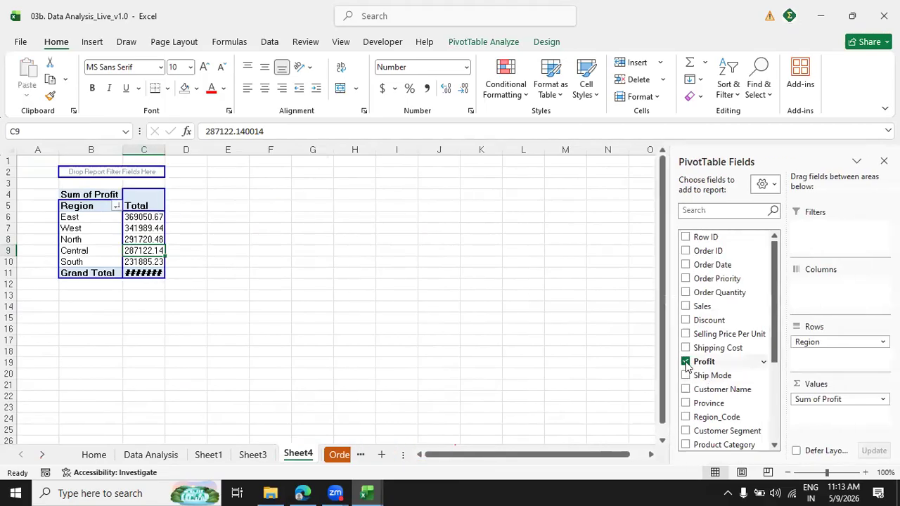
left_click_drag(826, 342, 622, 298)
left_click(702, 210)
type("yea")
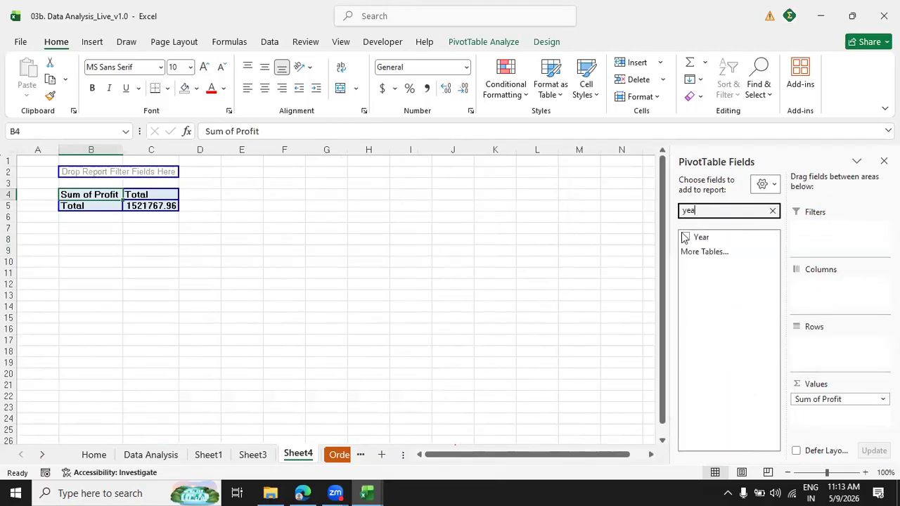
left_click(685, 237)
left_click_drag(699, 209, 661, 228)
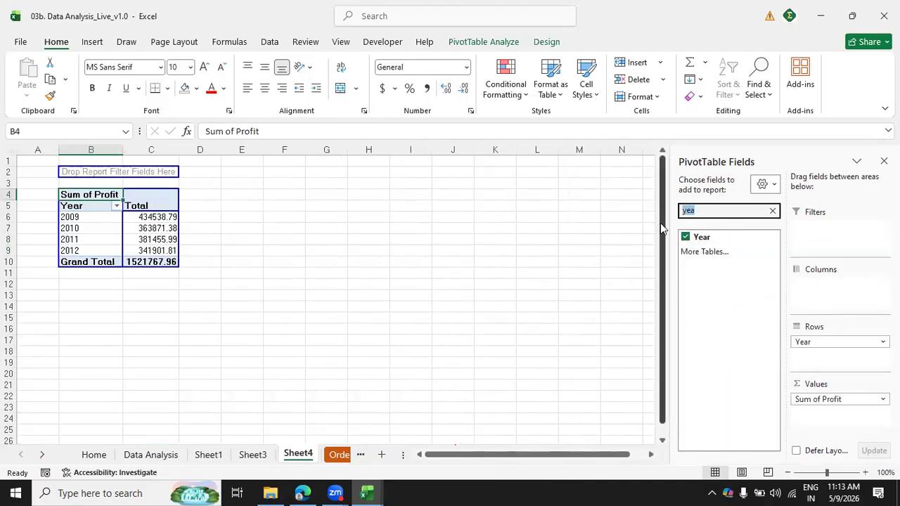
type("mon")
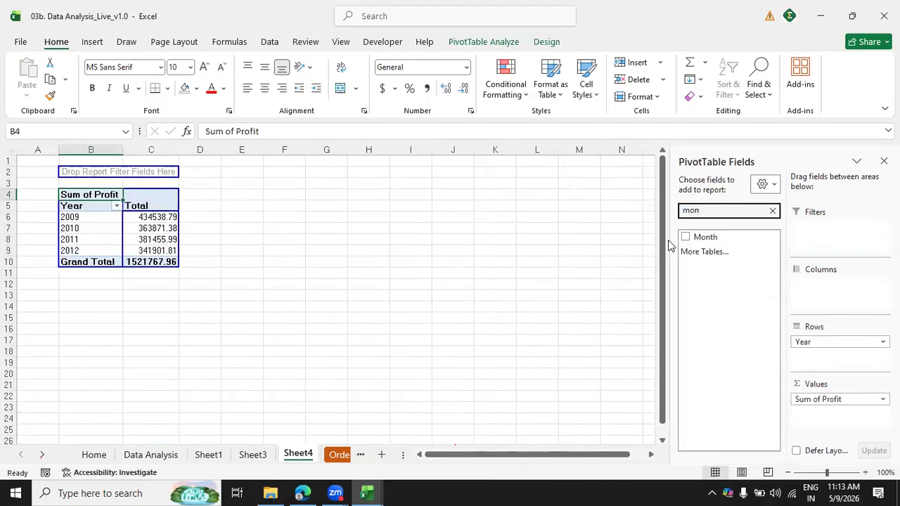
left_click(685, 240)
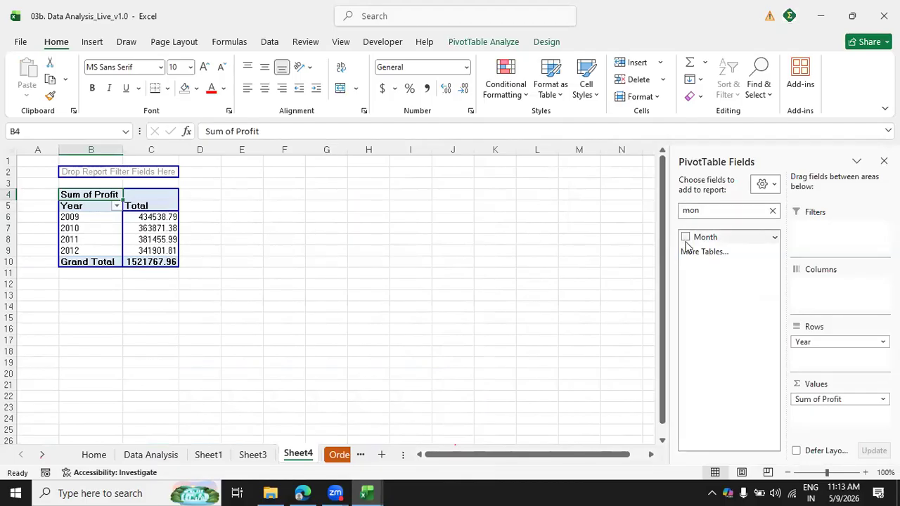
left_click(485, 251)
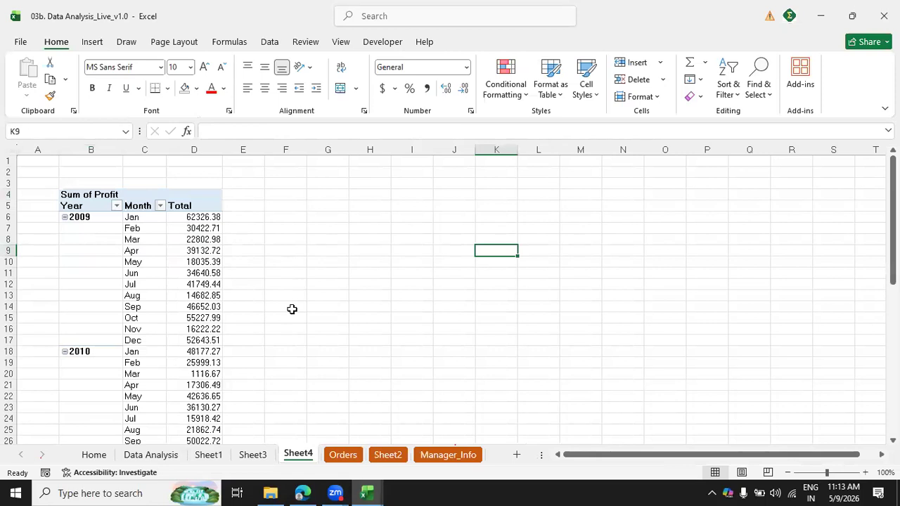
Clear the field search and remove Year from the PivotTable's rows, keeping Month as the only row field.
left_click(173, 276)
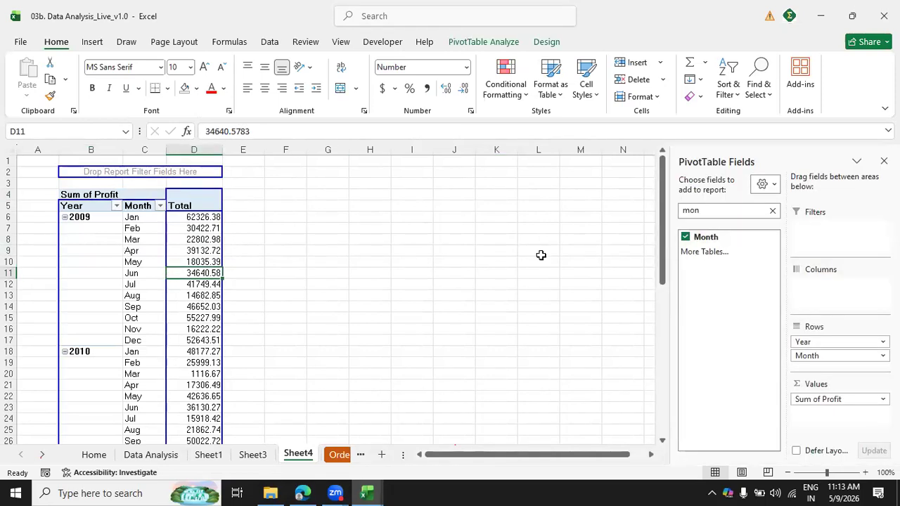
left_click(772, 210)
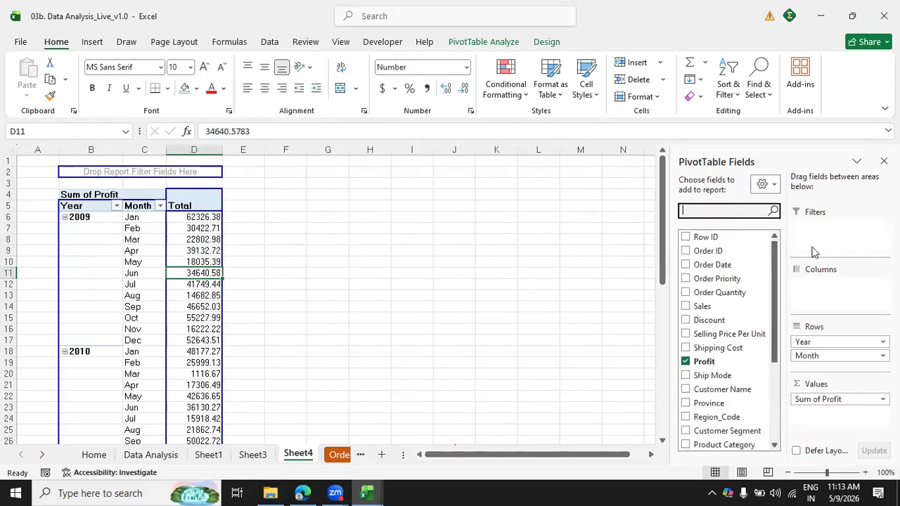
left_click_drag(808, 343, 639, 327)
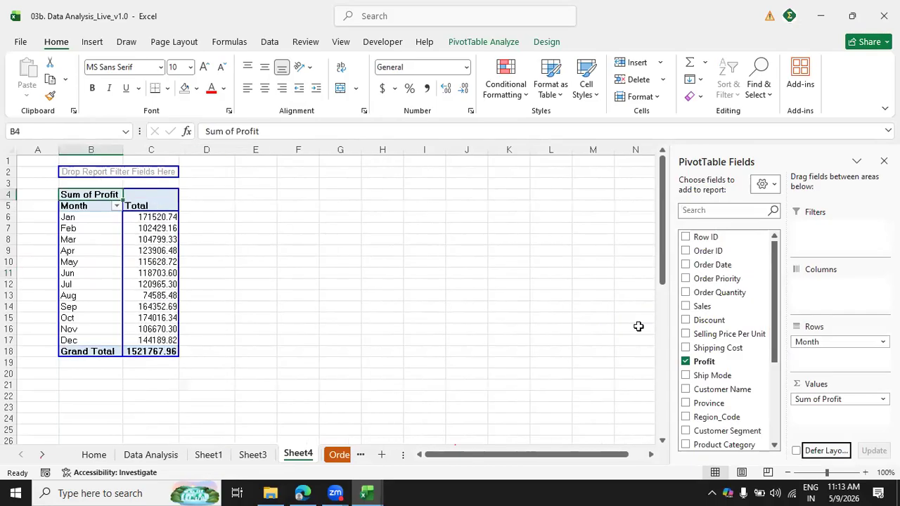
left_click(371, 279)
Insert a Line PivotChart based on the monthly Sum of Profit PivotTable.
left_click(152, 241)
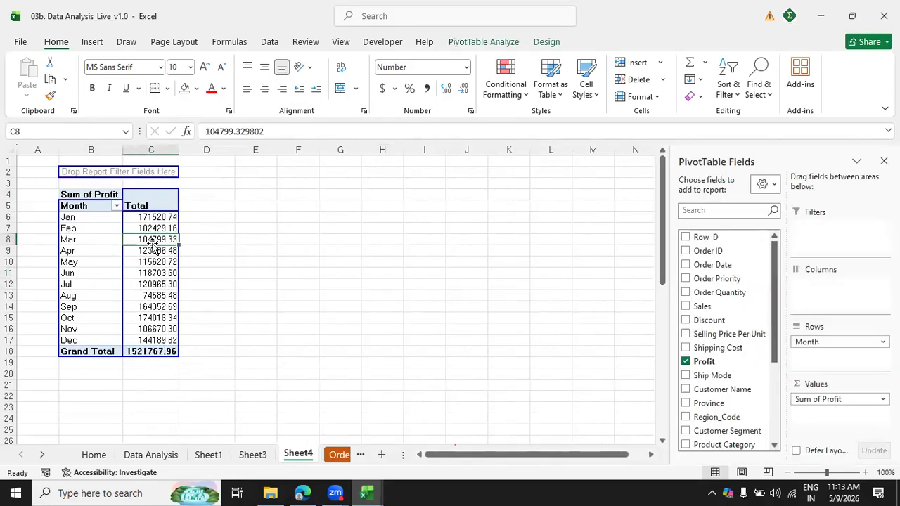
left_click(484, 41)
left_click(703, 74)
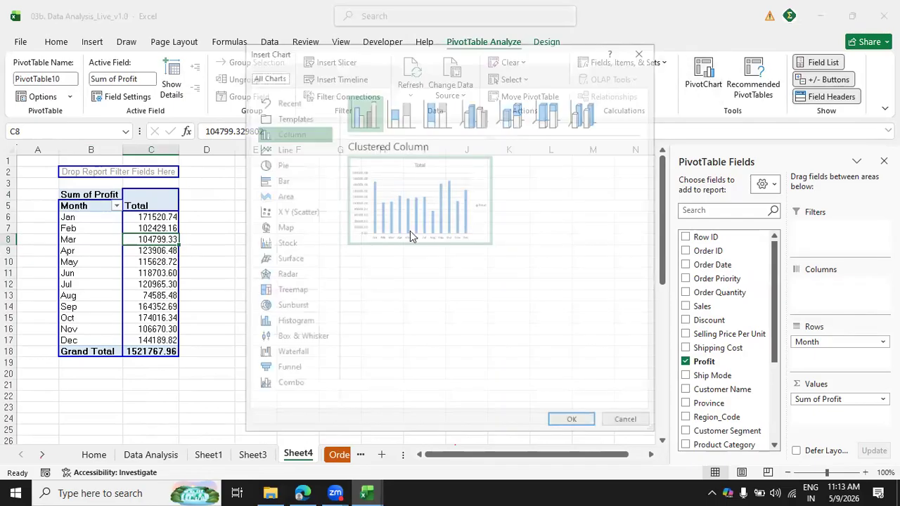
left_click(292, 149)
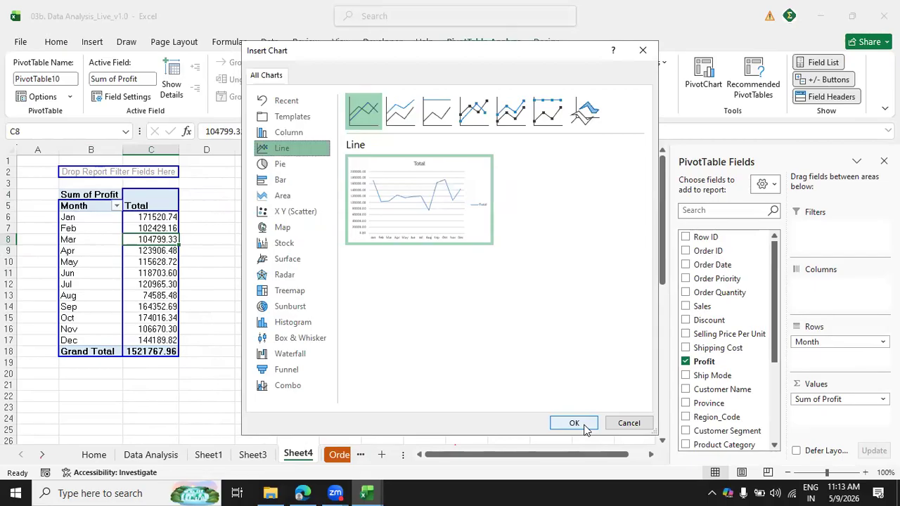
left_click(574, 423)
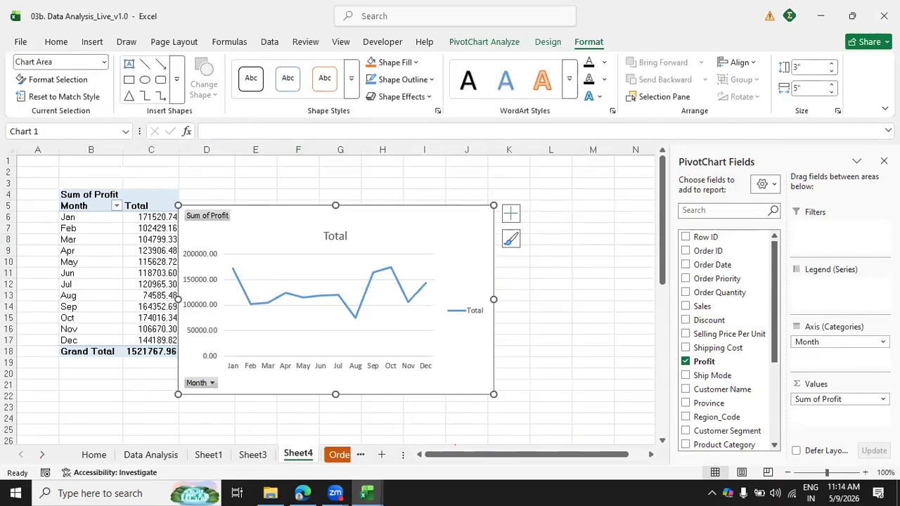
Move the line chart clear of the monthly PivotTable and hide all its field buttons.
left_click(884, 161)
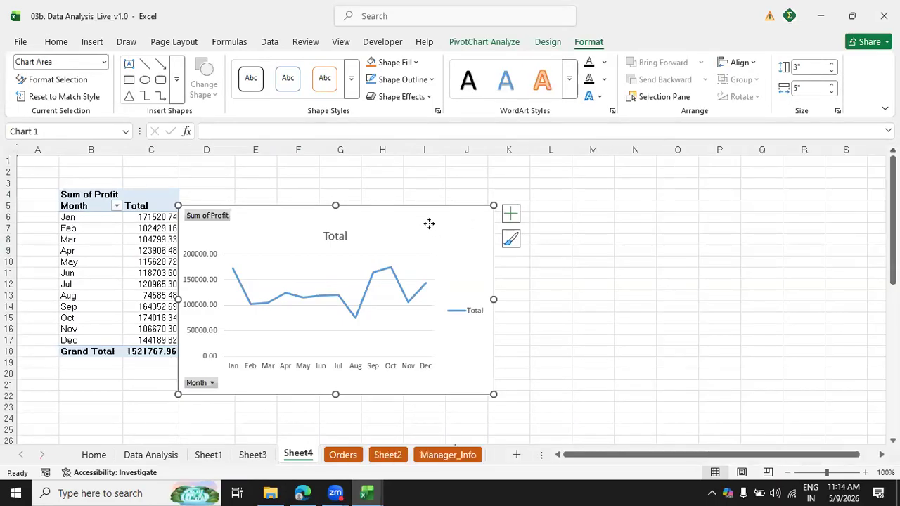
left_click_drag(427, 222, 593, 182)
right_click(386, 175)
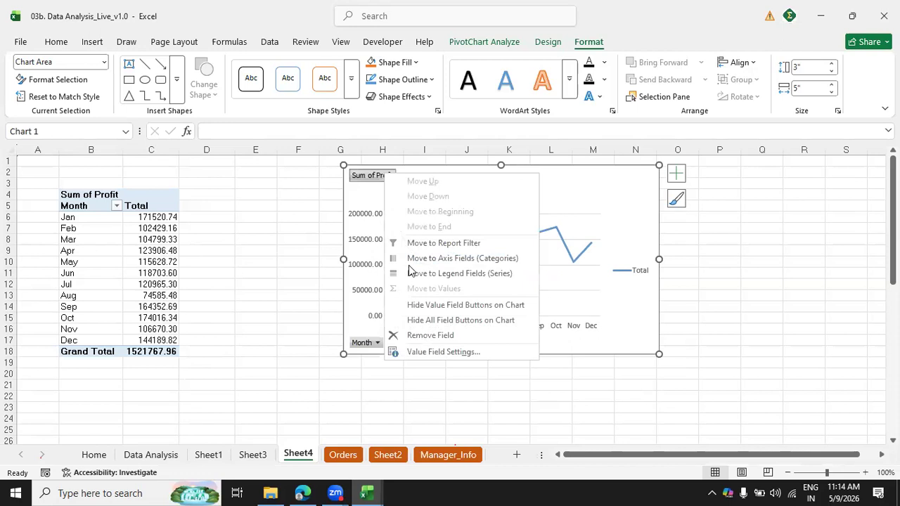
left_click(425, 320)
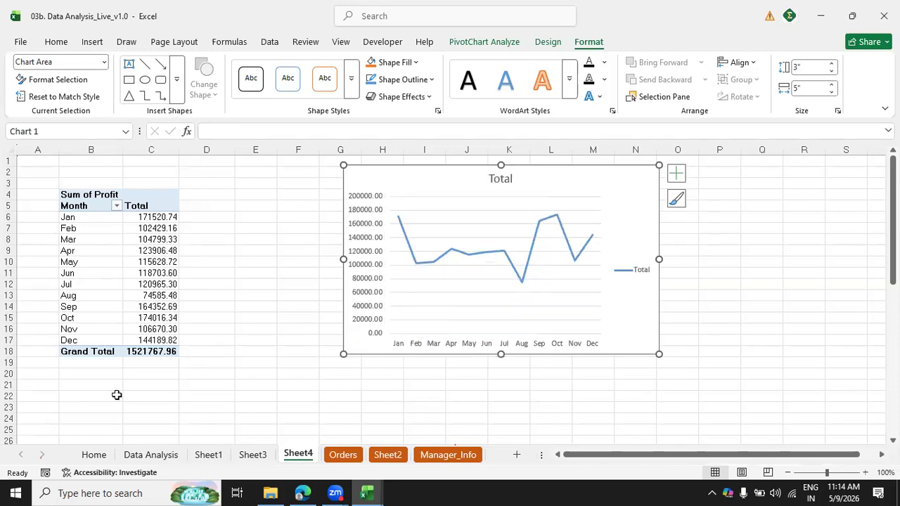
Check the Year slicer's report connections on Sheet3 for the monthly PivotTable on Sheet4.
left_click(102, 205)
right_click(101, 205)
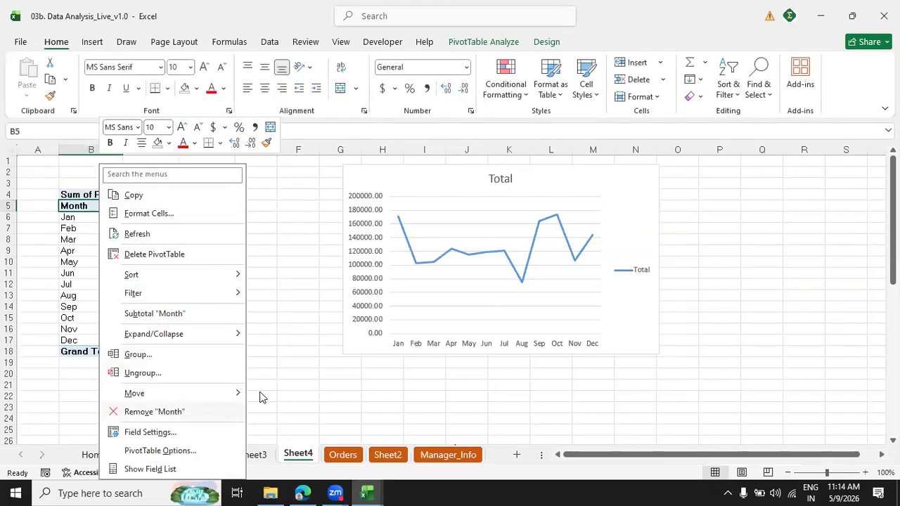
left_click(281, 457)
left_click(197, 457)
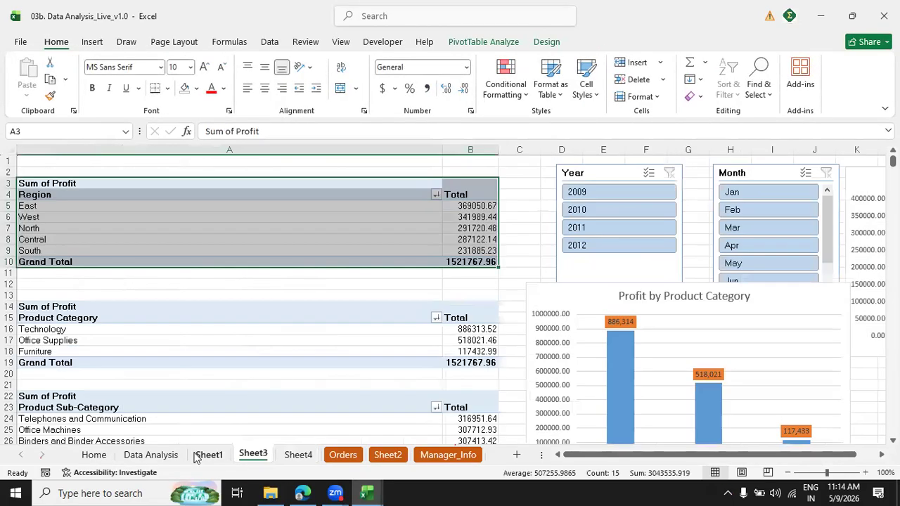
left_click(251, 456)
right_click(616, 310)
left_click(636, 313)
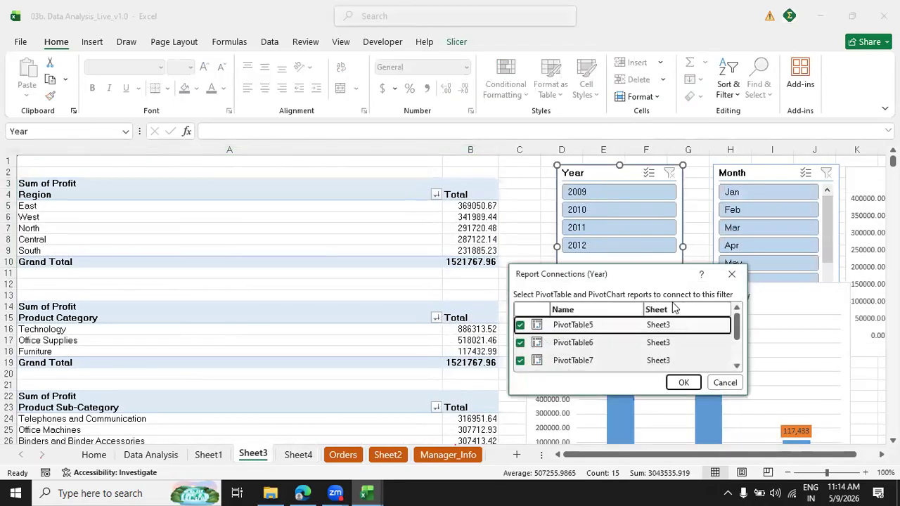
scroll(736, 338, "down", 2)
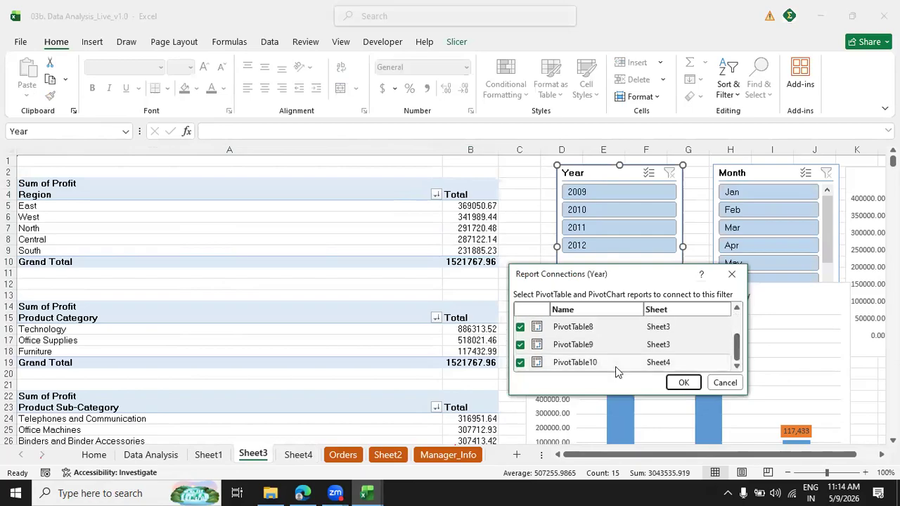
left_click(683, 382)
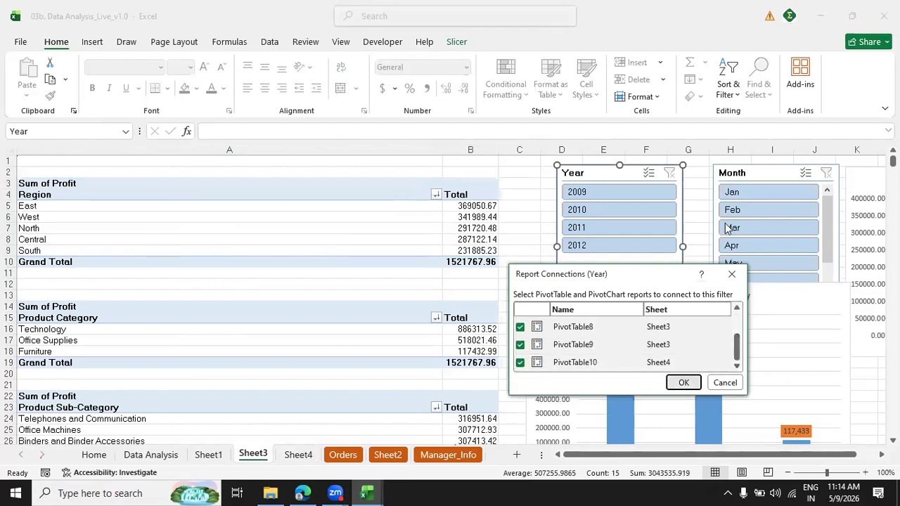
Check the Month slicer's report connections on Sheet3 for the monthly PivotTable on Sheet4.
right_click(751, 180)
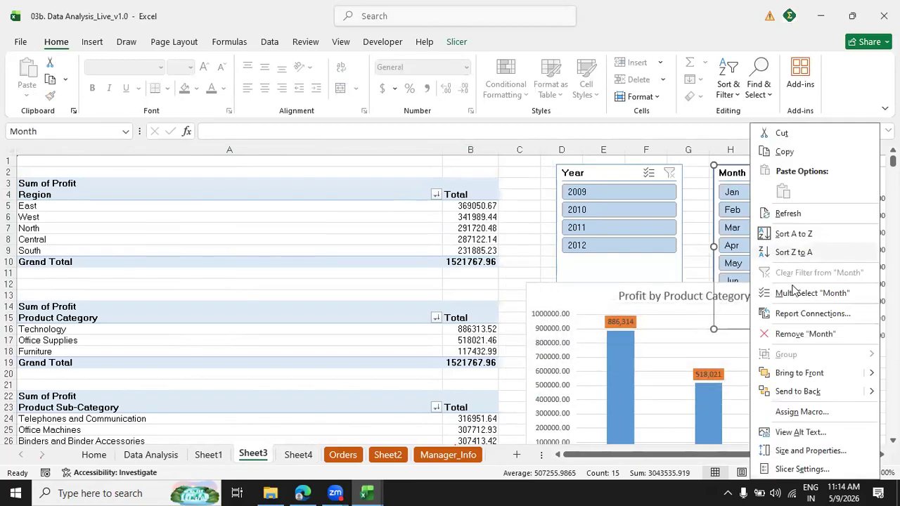
left_click(795, 313)
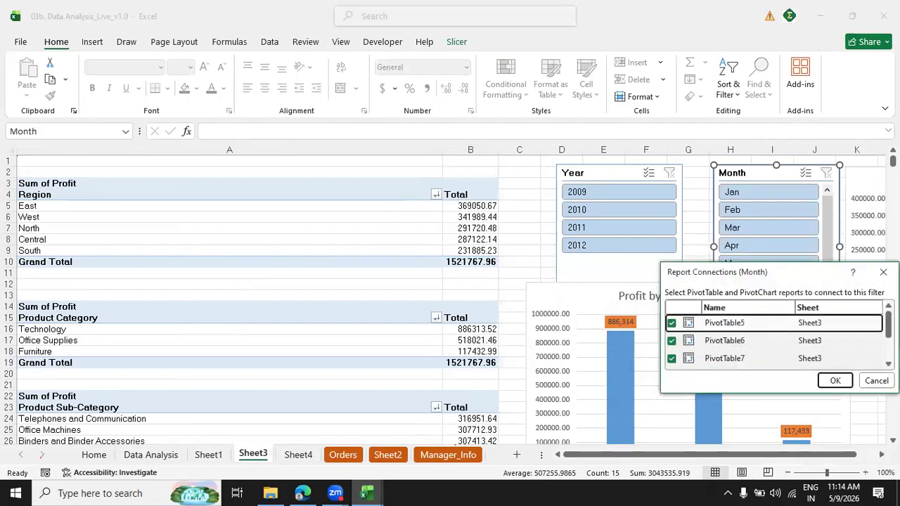
scroll(773, 340, "down", 3)
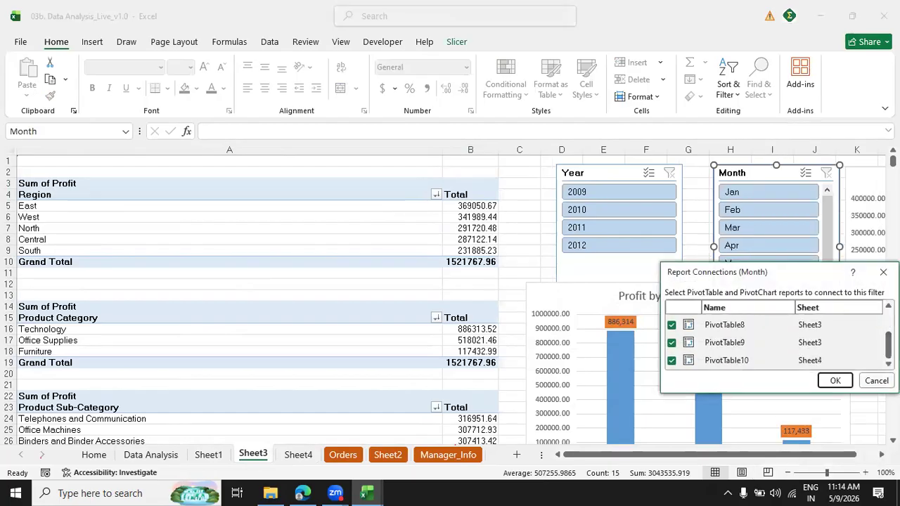
left_click(834, 380)
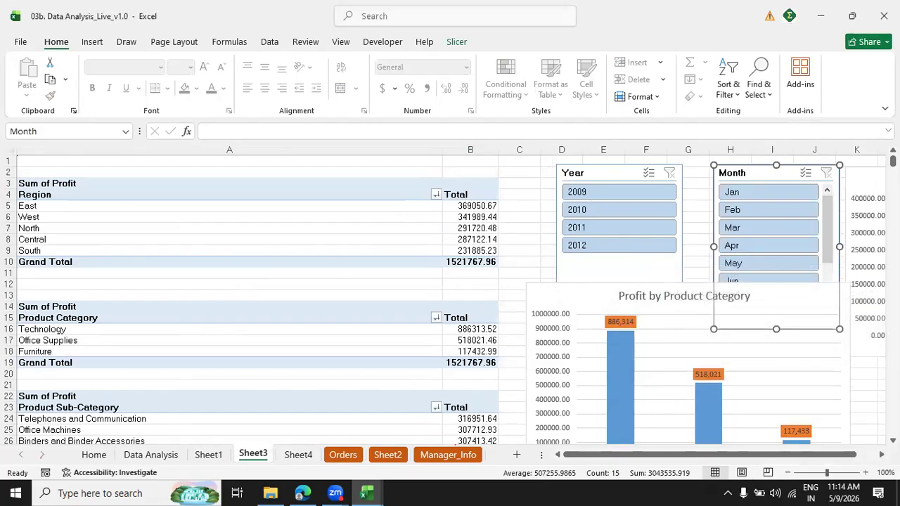
Delete the legend from the monthly profit line chart on Sheet4.
left_click(298, 455)
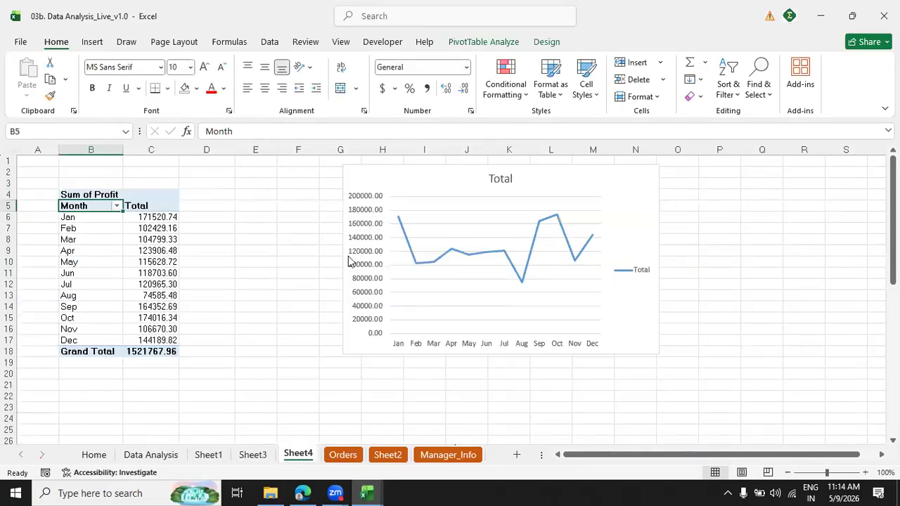
right_click(641, 276)
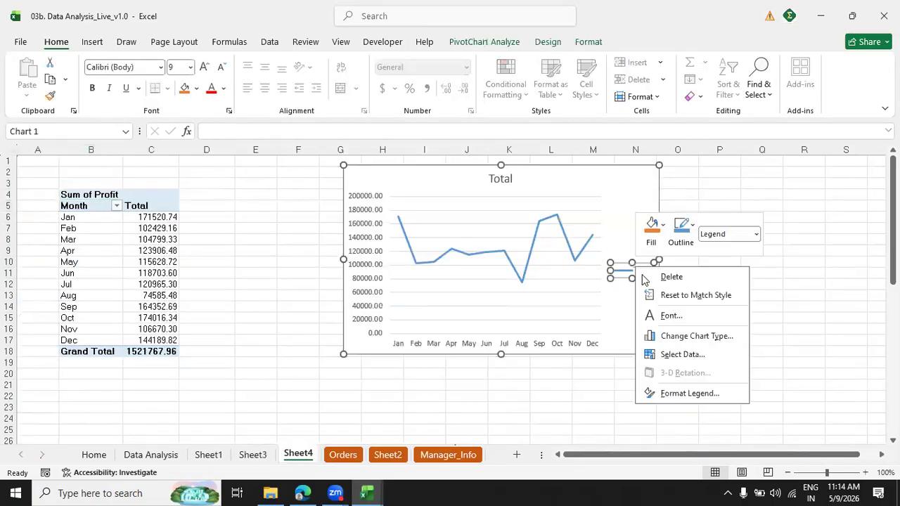
left_click(671, 277)
Change the line chart's title to "Profit over years".
double_click(502, 177)
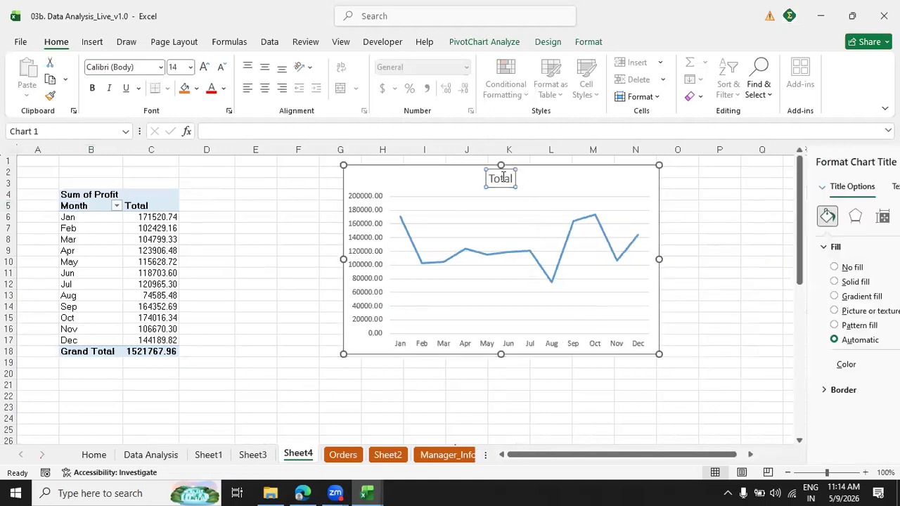
double_click(503, 178)
key("Delete")
type("Profit over years")
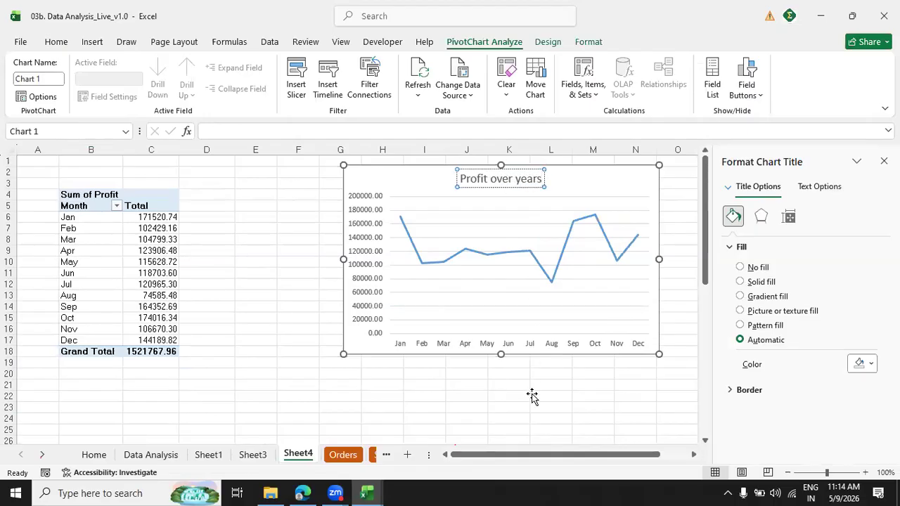
left_click(532, 397)
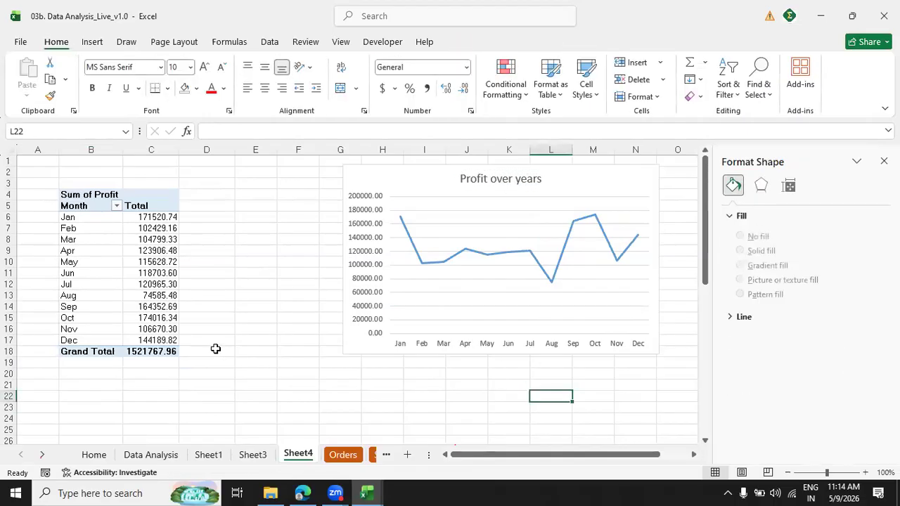
Copy the Year slicer from Sheet3 and paste it on Sheet4 at cell E21, below the line chart.
left_click(252, 455)
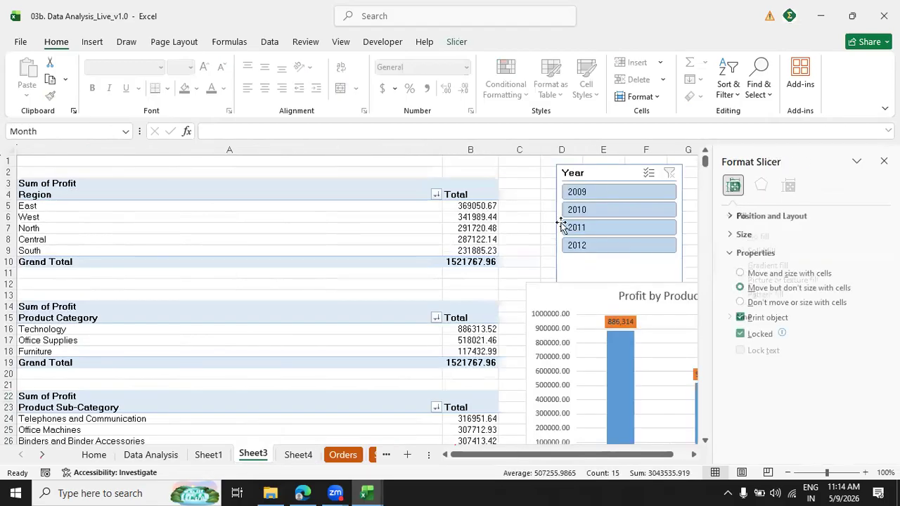
left_click(297, 455)
left_click(255, 383)
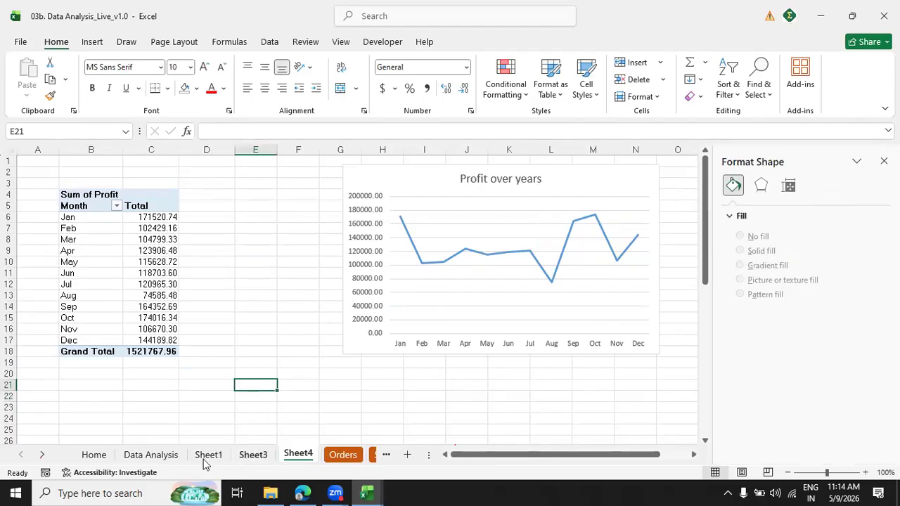
left_click(247, 458)
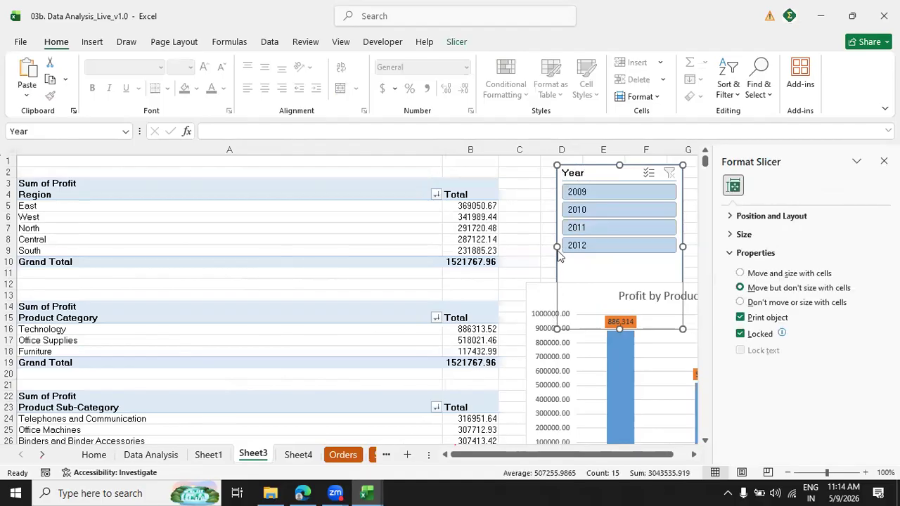
left_click(292, 457)
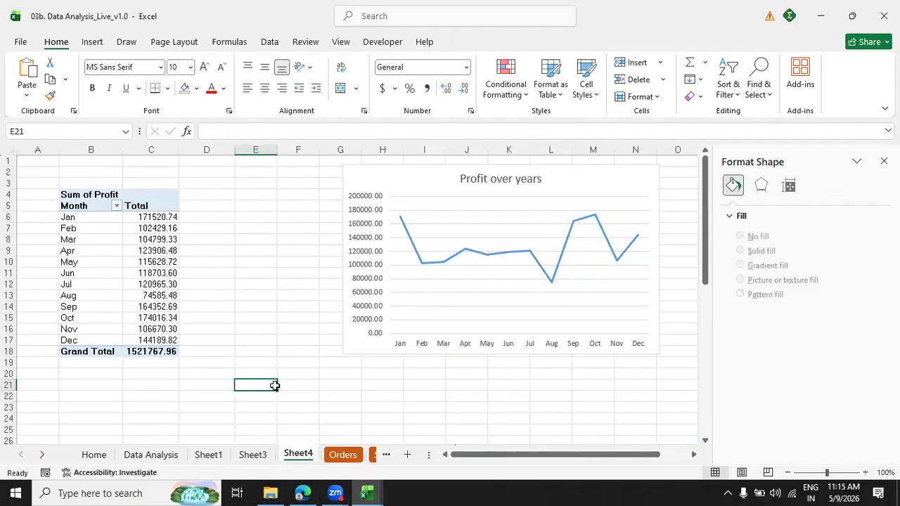
key("ctrl+v")
left_click(422, 384)
Add the Year field above Month in the rows of the Sheet4 PivotTable and close the field list.
left_click(135, 274)
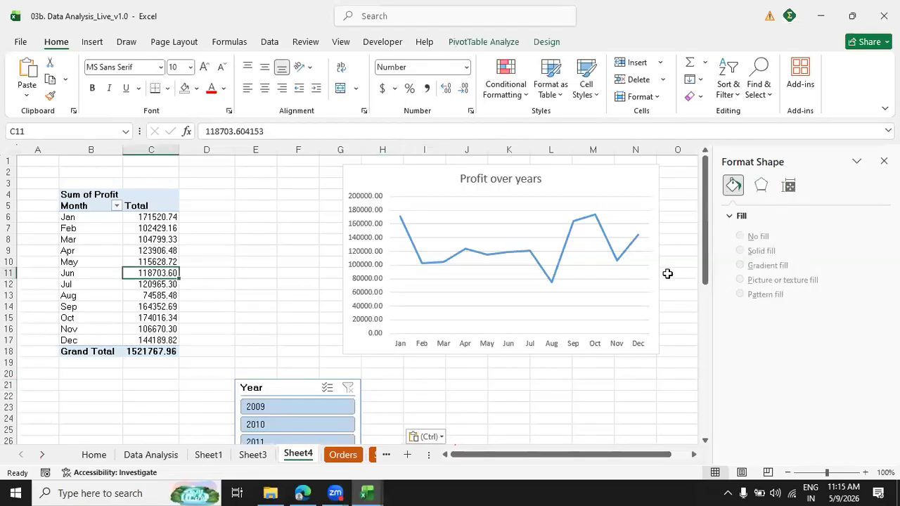
left_click(883, 161)
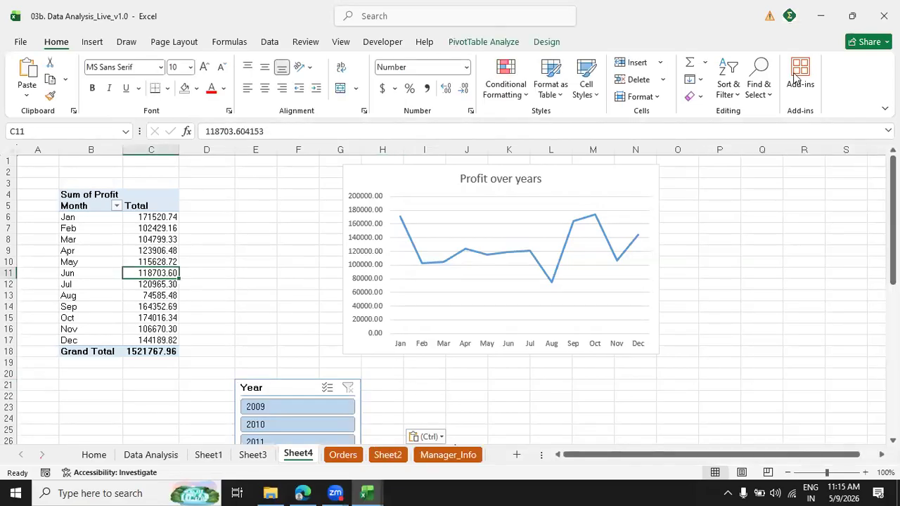
left_click(457, 43)
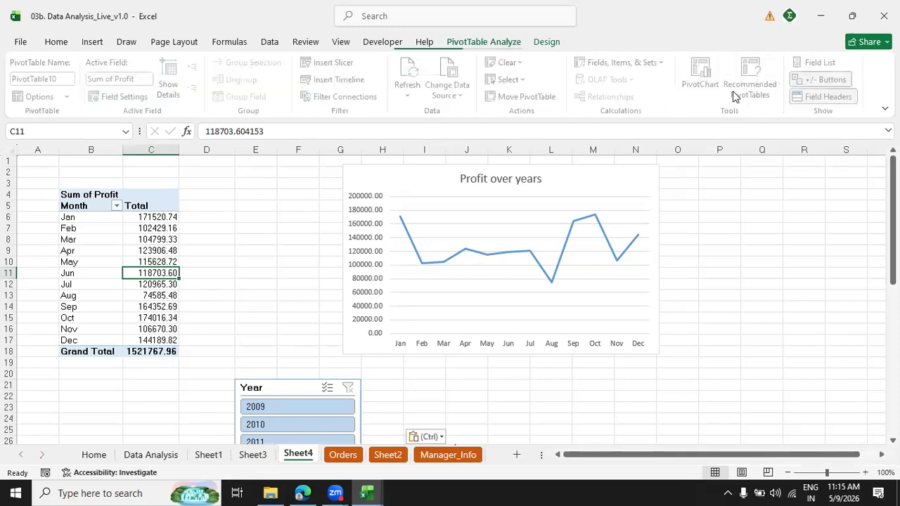
left_click(717, 80)
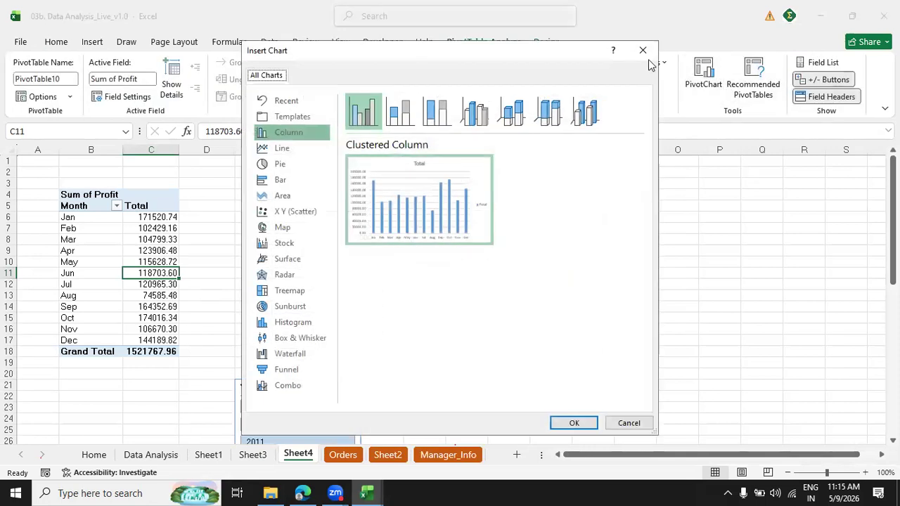
key("Escape")
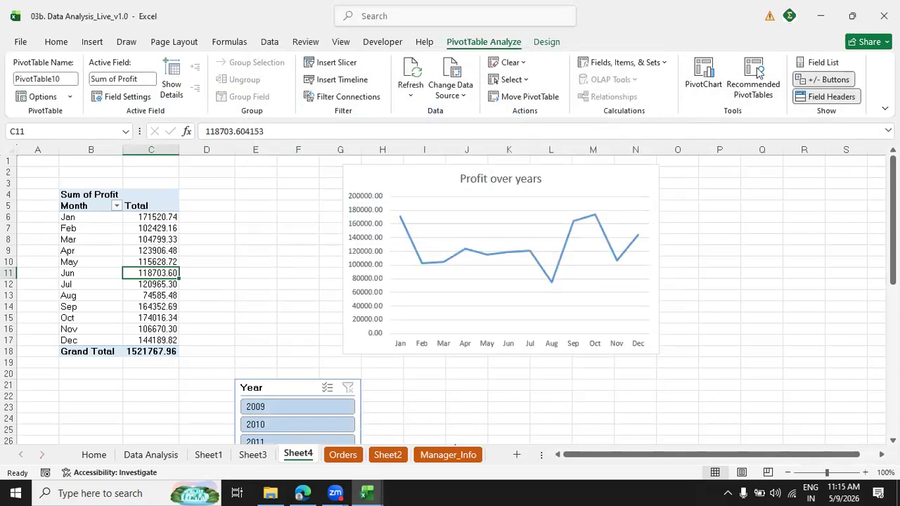
left_click(821, 62)
left_click(695, 209)
type("ye")
left_click_drag(708, 232, 807, 340)
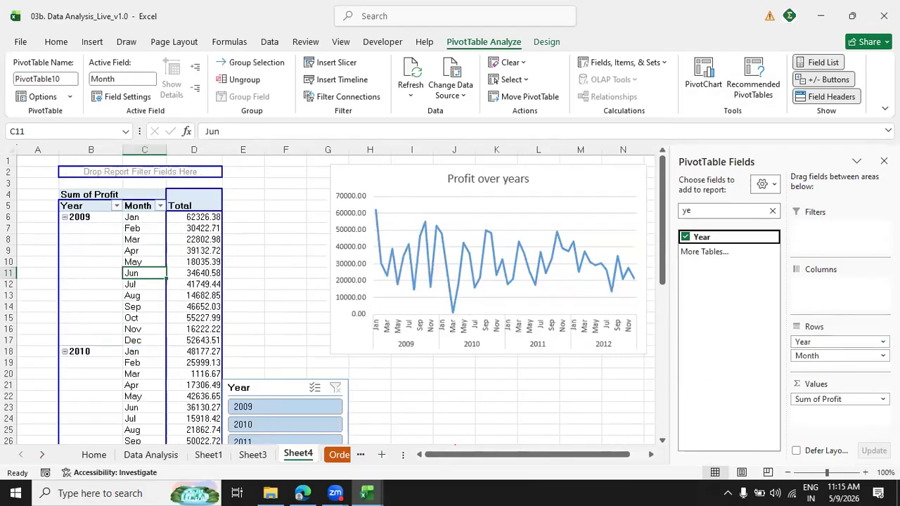
left_click(884, 161)
Widen the "Profit over years" line chart so it extends to about column R.
left_click(652, 257)
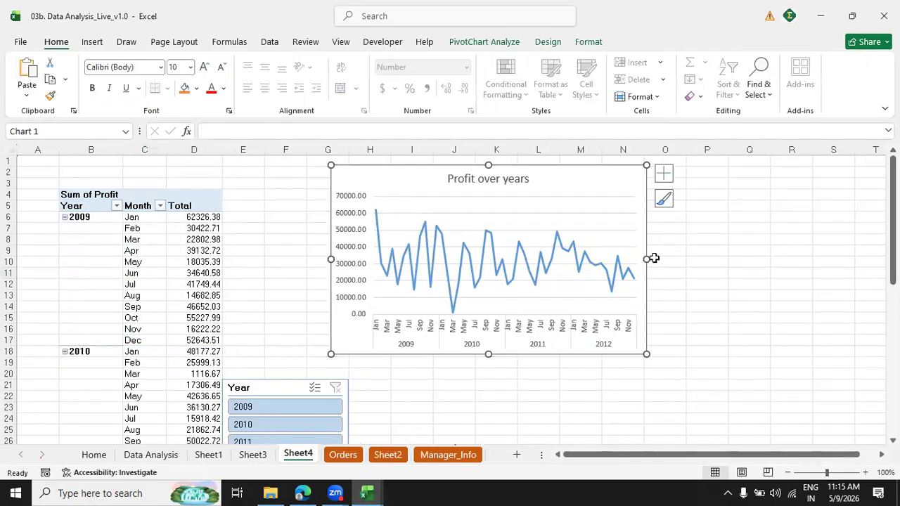
left_click_drag(780, 252, 819, 259)
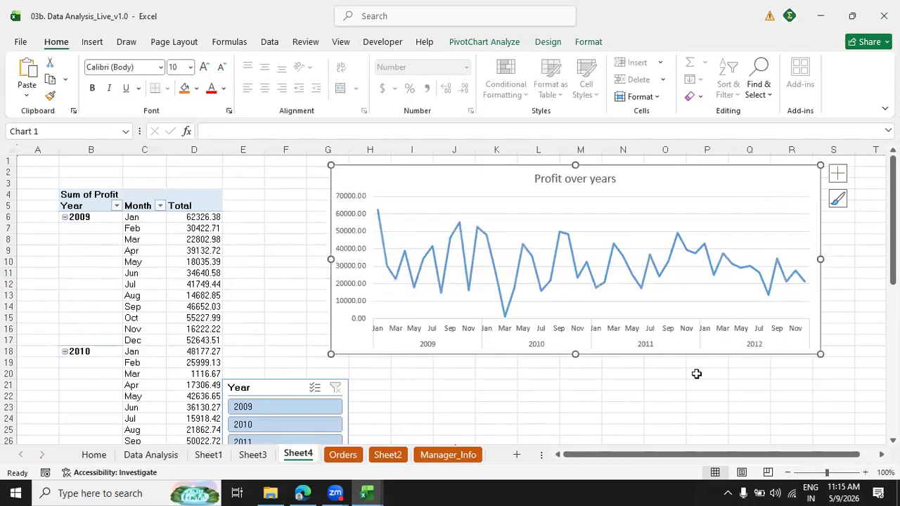
Test the Year slicer on Sheet4 by filtering to 2009, 2010 and 2011 in turn, and clear its filter.
left_click(307, 410)
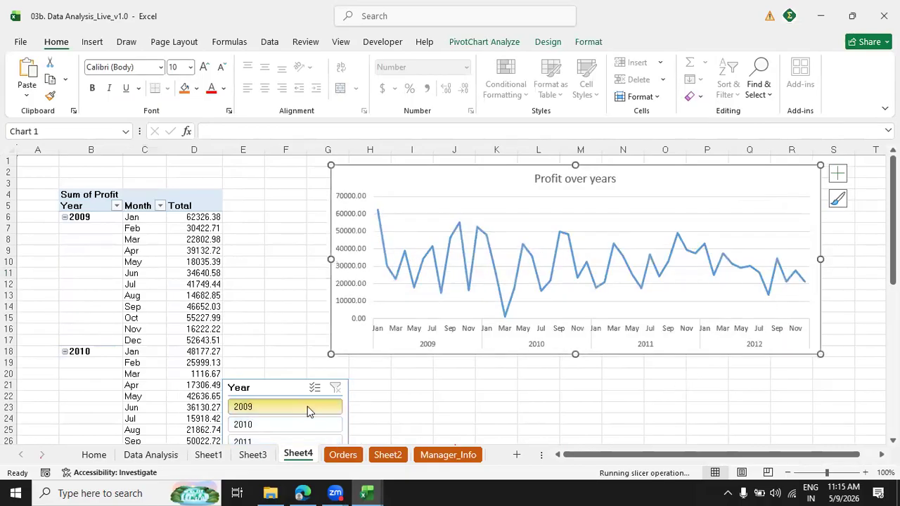
left_click(304, 426)
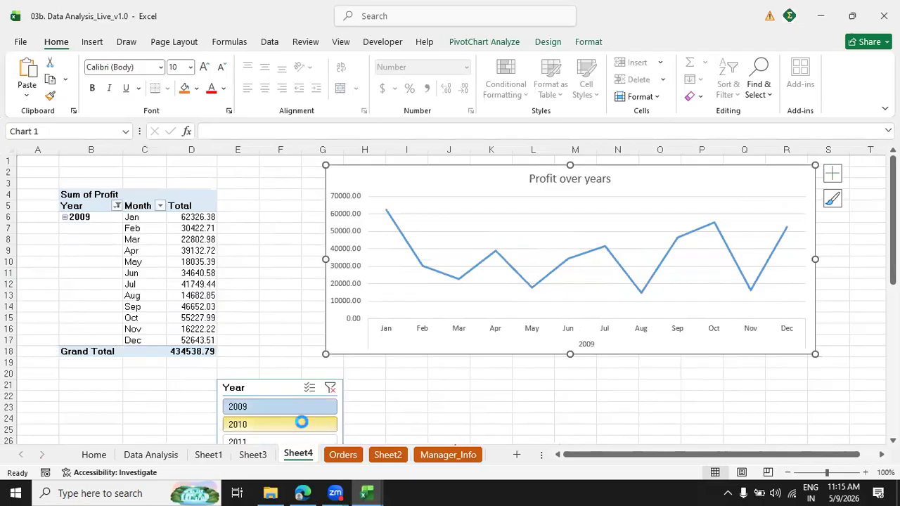
left_click(296, 441)
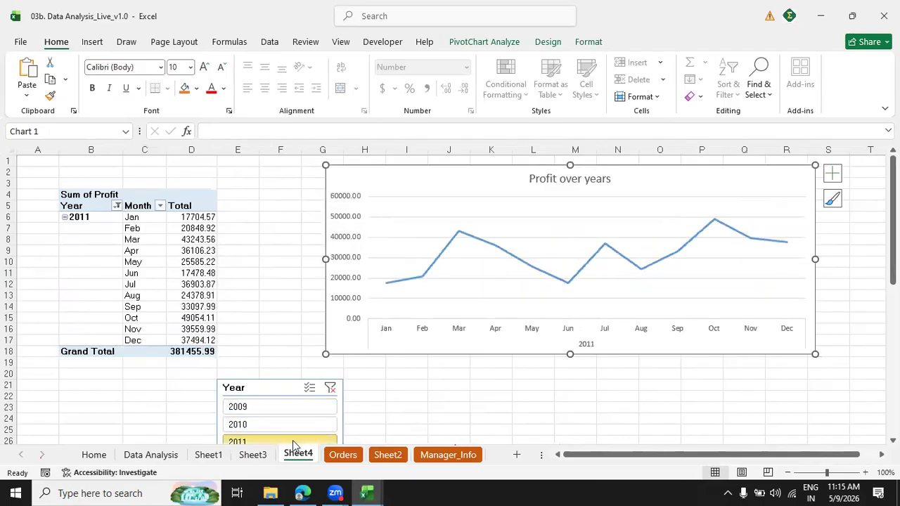
left_click(331, 387)
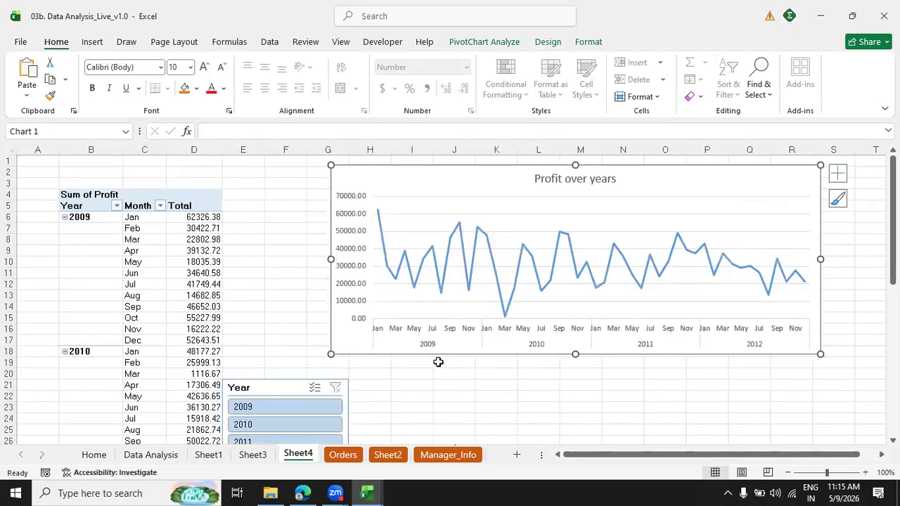
Widen the "Profit over years" line chart further, past column T, to give the month labels more room.
left_click_drag(822, 260, 884, 260)
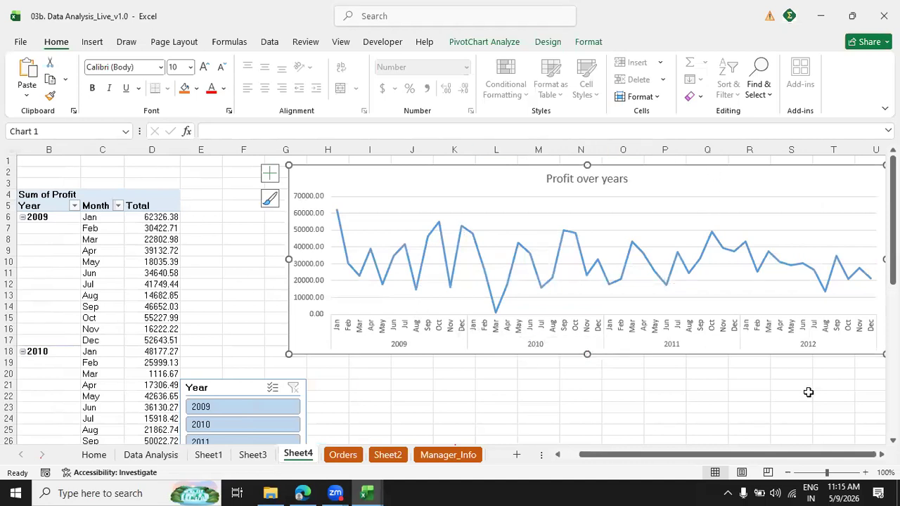
left_click_drag(589, 458, 557, 457)
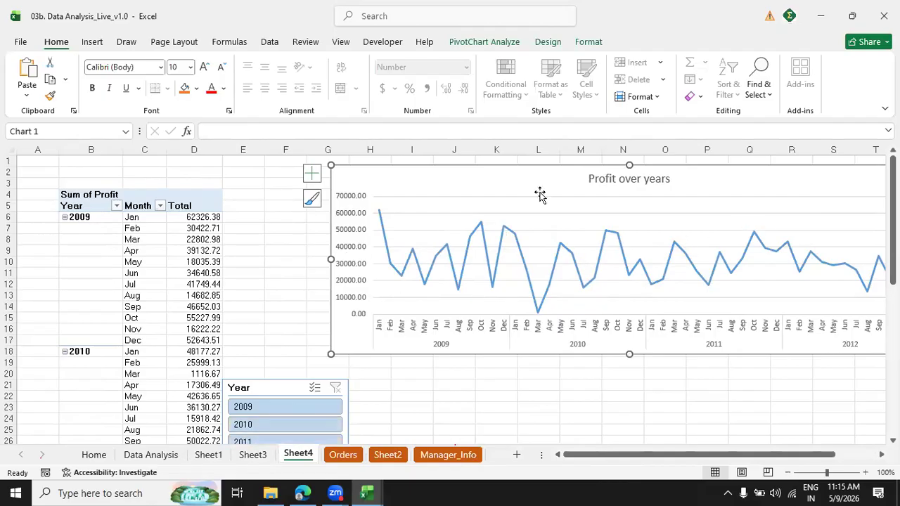
Insert a pie PivotChart from the Customer Segment PivotTable on Sheet3 and place it beside the table, over columns D to K.
left_click(254, 454)
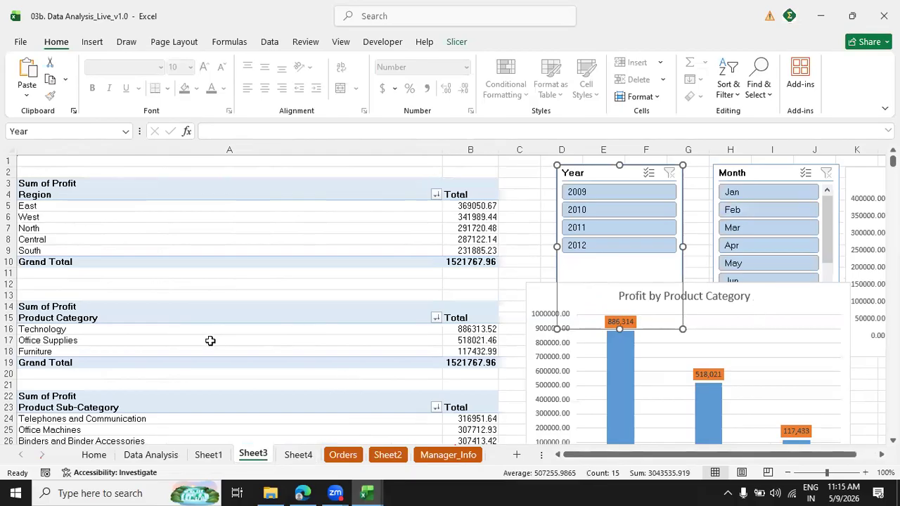
left_click(277, 285)
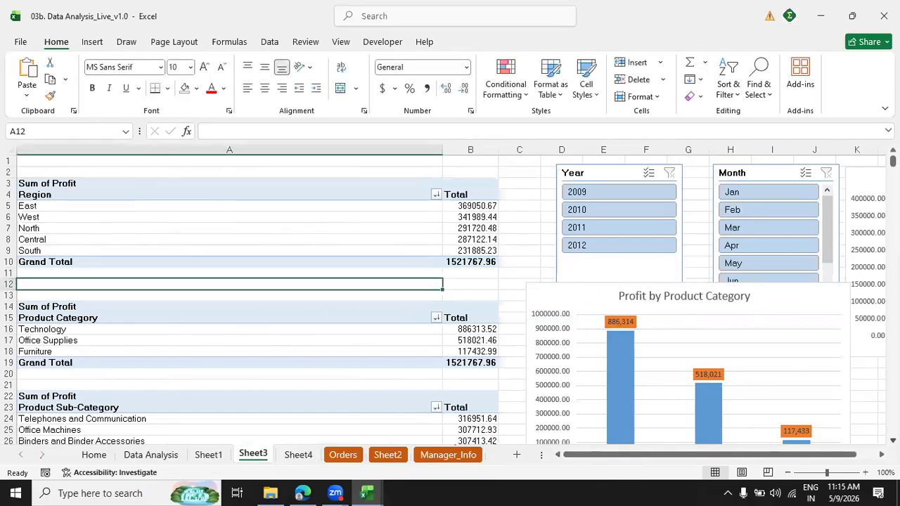
scroll(449, 300, "down", 6)
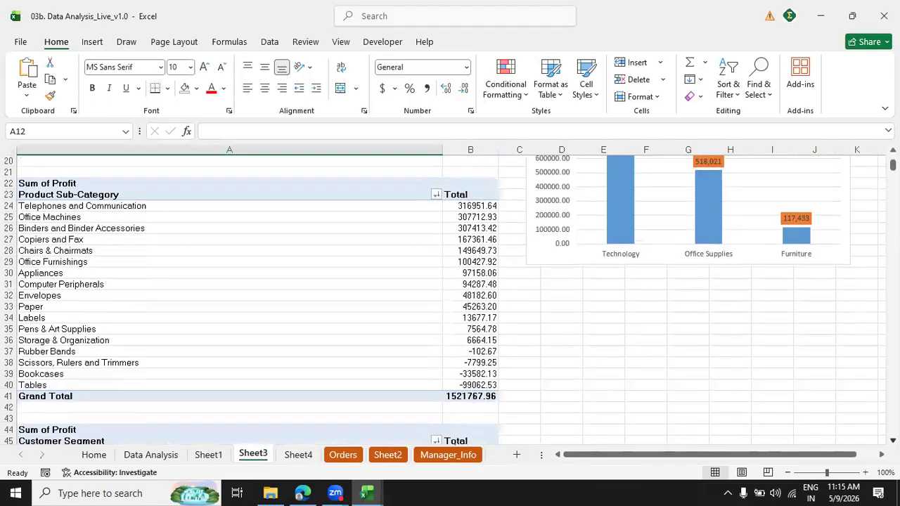
scroll(450, 300, "down", 5)
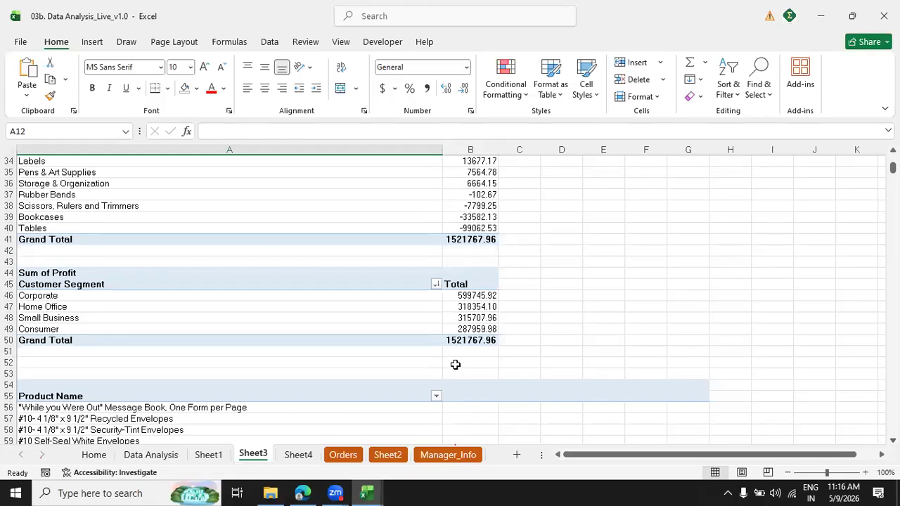
left_click(296, 455)
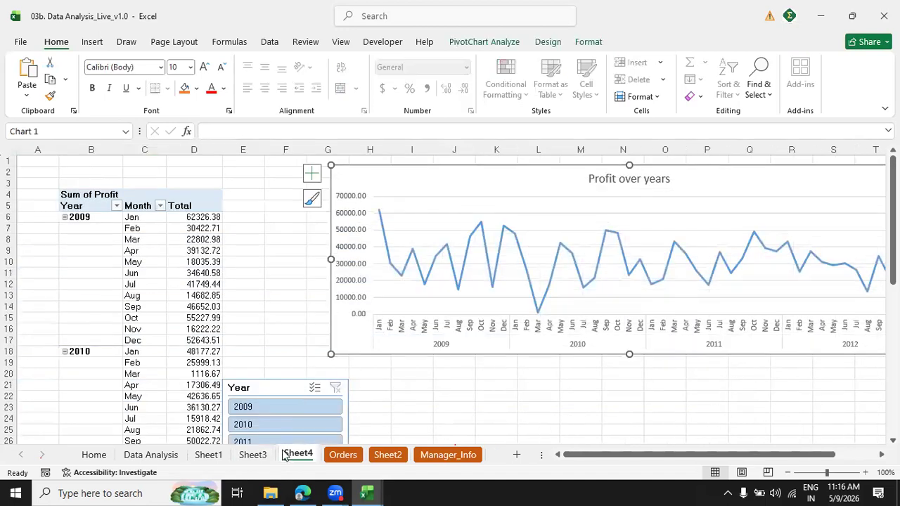
left_click(253, 456)
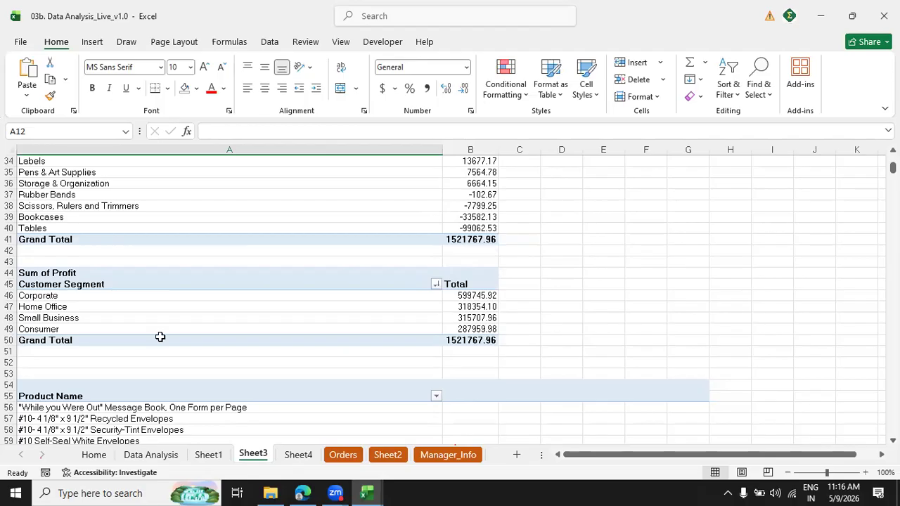
left_click_drag(160, 296, 160, 331)
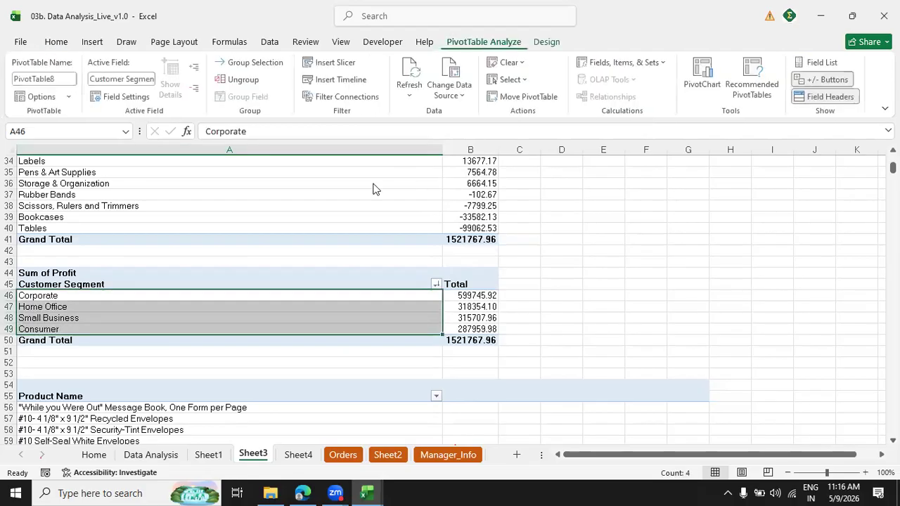
left_click(703, 74)
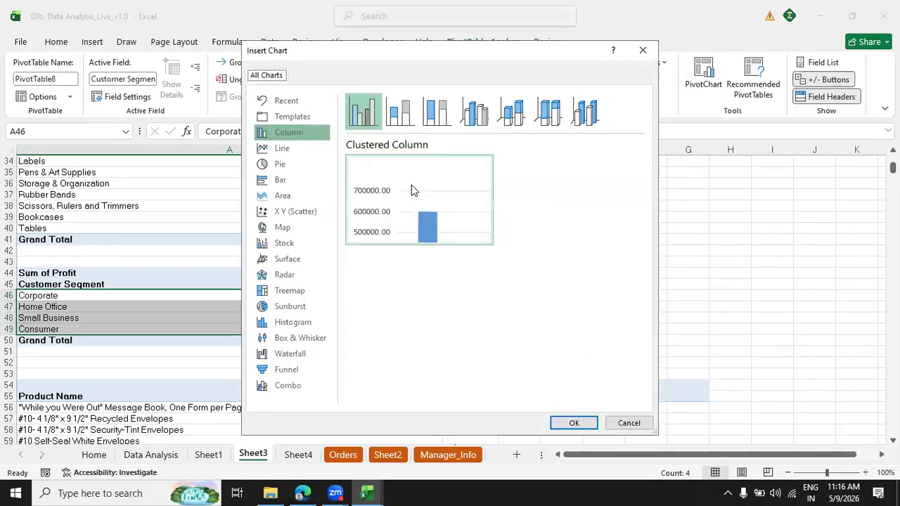
left_click(283, 168)
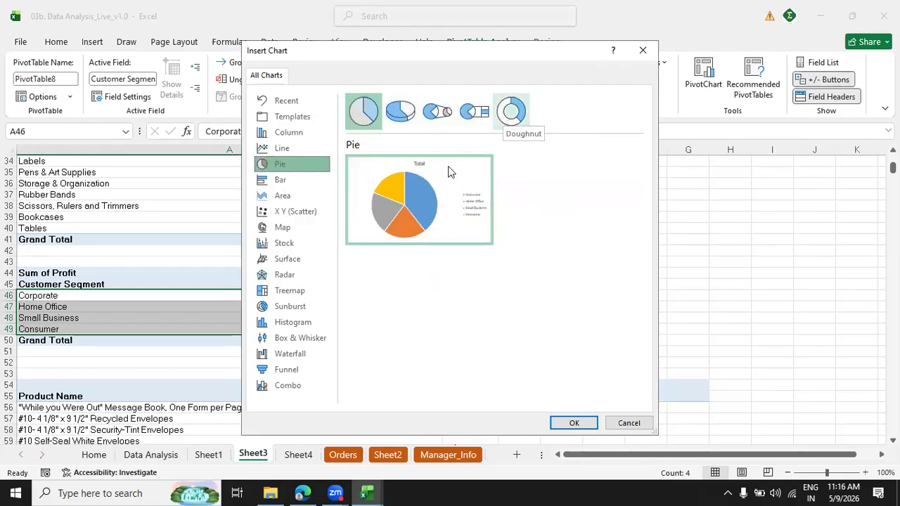
left_click(574, 423)
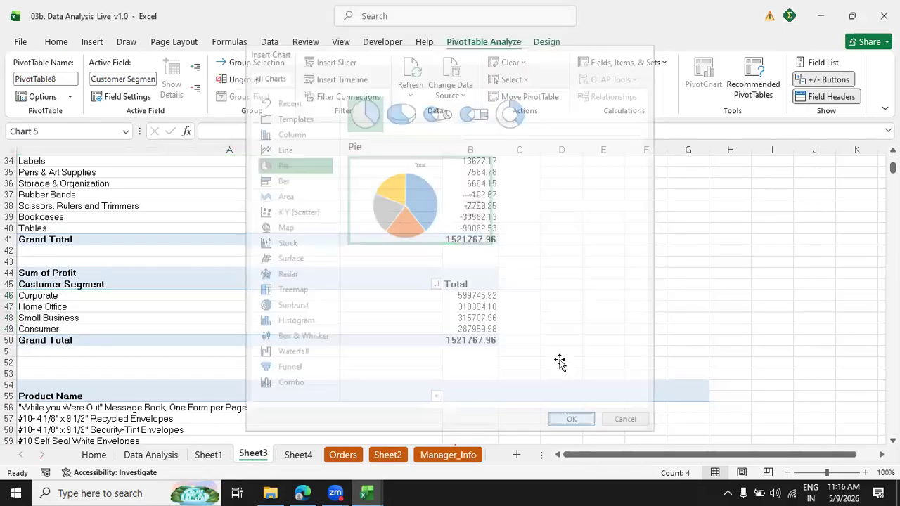
left_click_drag(792, 189, 792, 188)
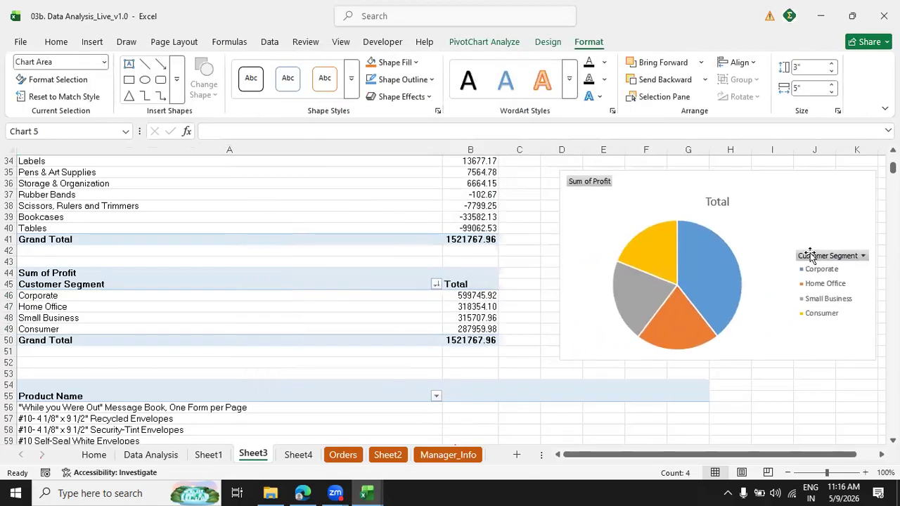
Change the pie chart's title to "Profit by customer segment".
double_click(726, 202)
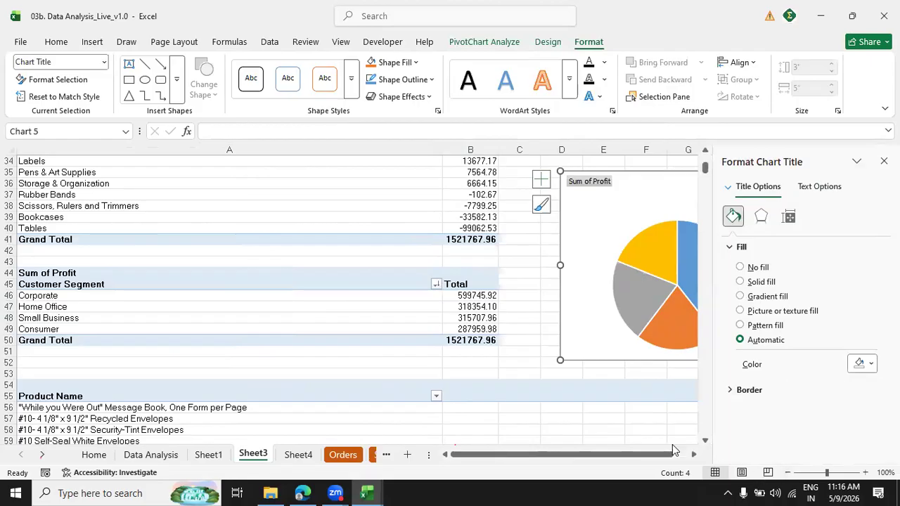
left_click(693, 455)
left_click(693, 454)
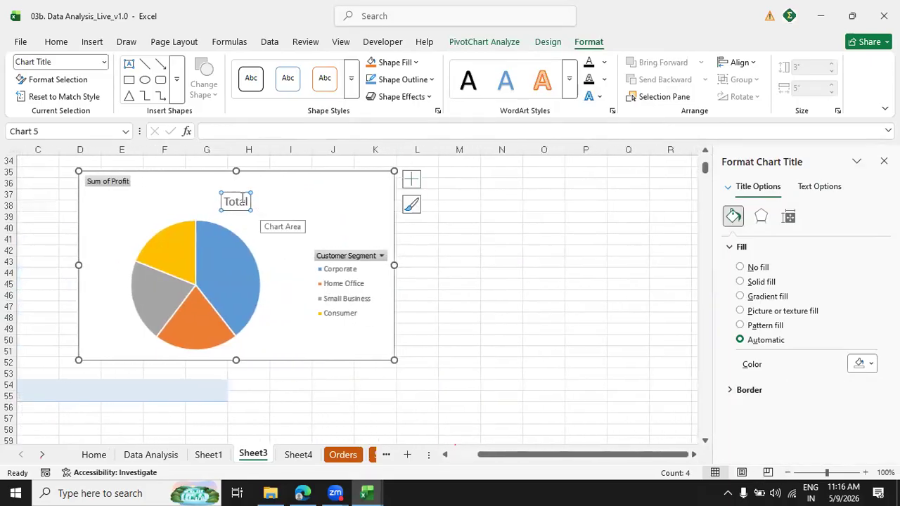
double_click(241, 203)
type("Pro")
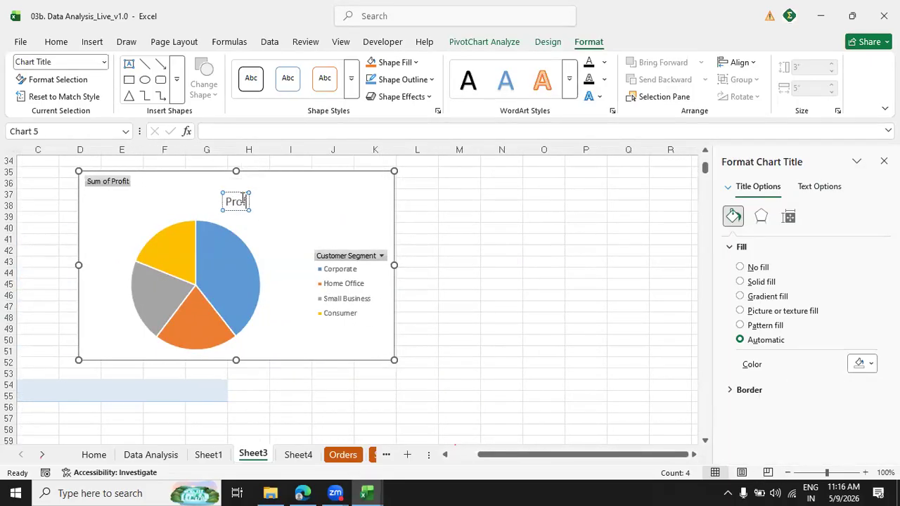
type("fit by cu")
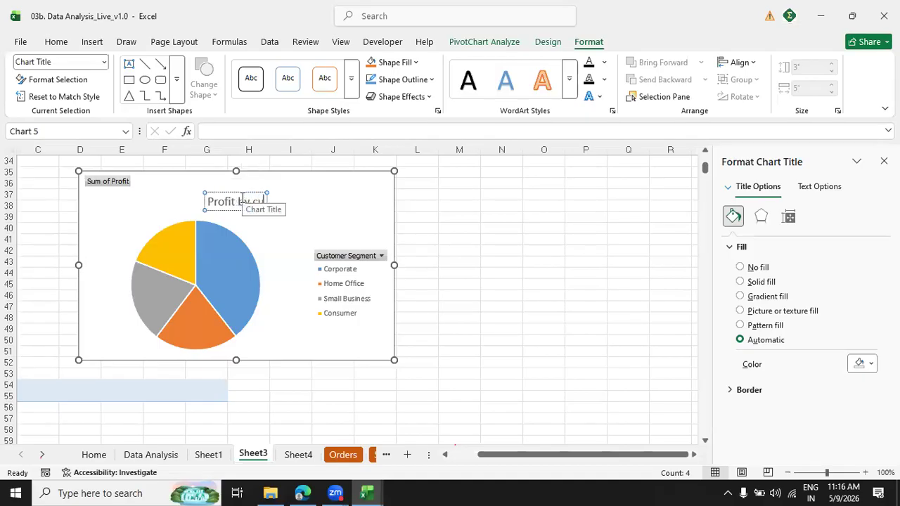
type("stomer segme")
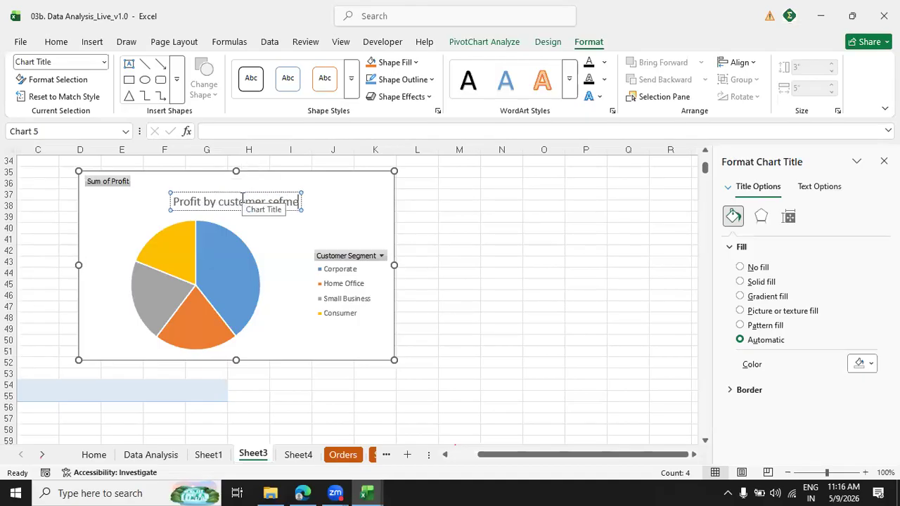
type("nt")
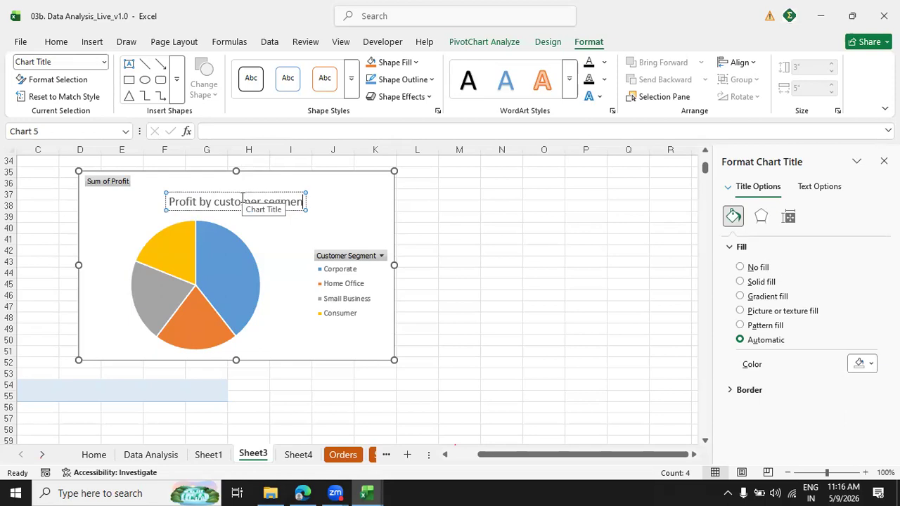
left_click(457, 248)
Move the pie chart's title up near the chart's upper edge and hide all field buttons on the chart.
left_click(247, 199)
left_click_drag(226, 187, 229, 180)
right_click(97, 186)
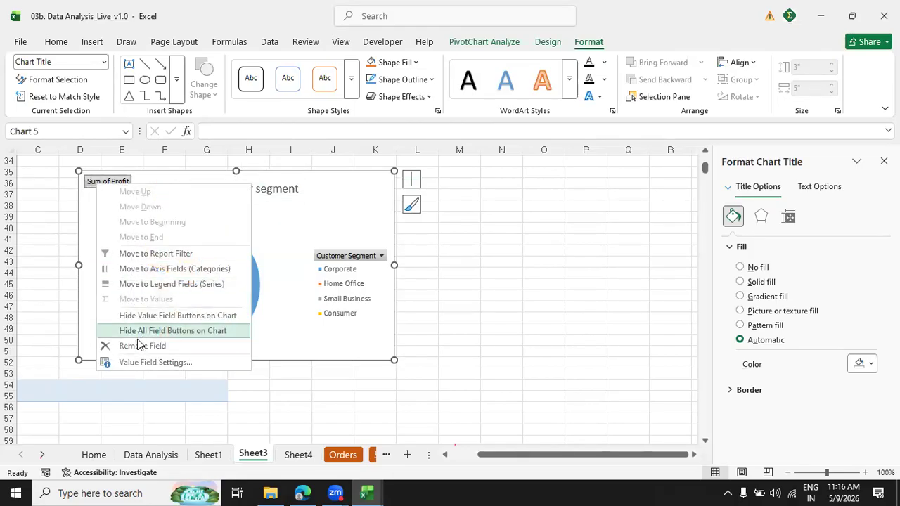
left_click(187, 336)
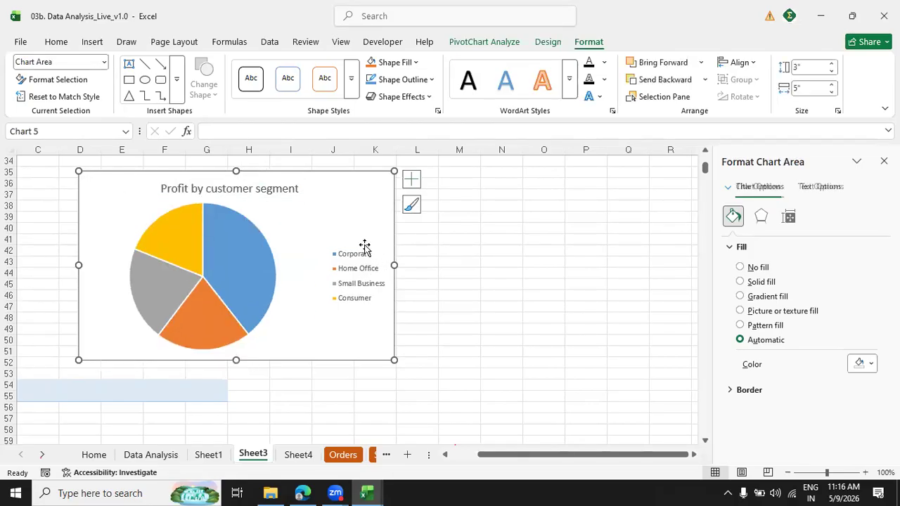
left_click(236, 186)
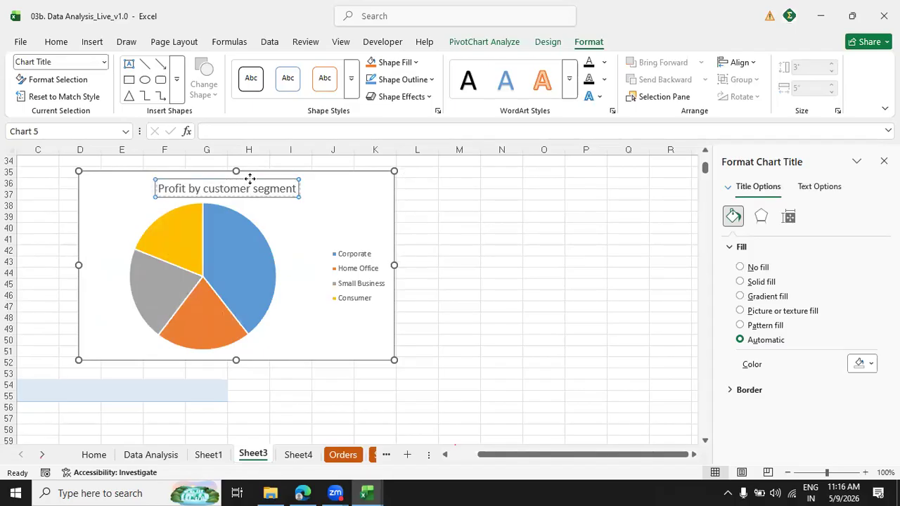
left_click(300, 243)
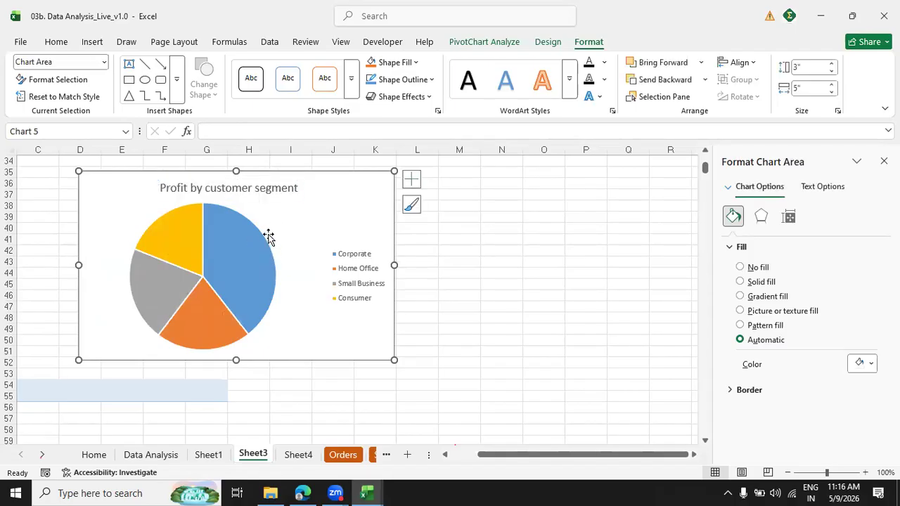
Shrink the pie's plot area slightly and shift it toward the legend, so it sits centred beneath the chart title.
left_click(269, 238)
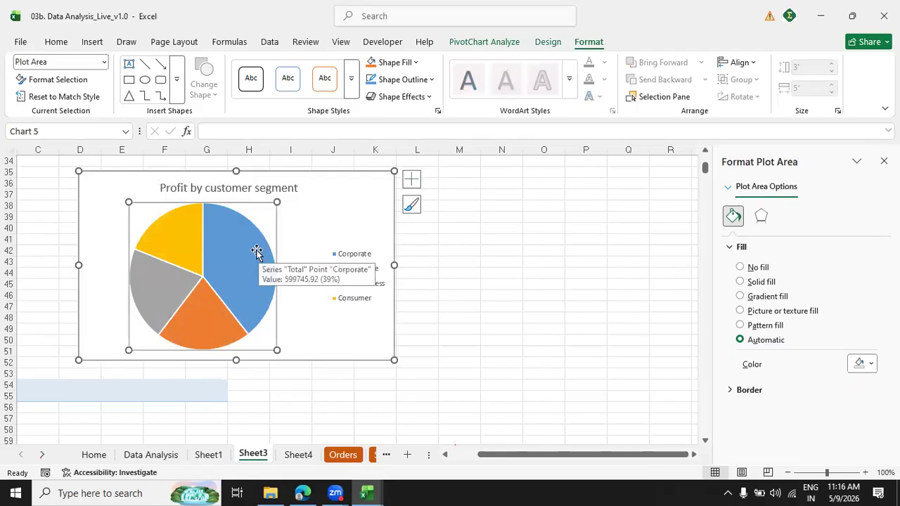
left_click_drag(277, 350, 257, 336)
left_click(237, 218)
left_click_drag(260, 216, 237, 217)
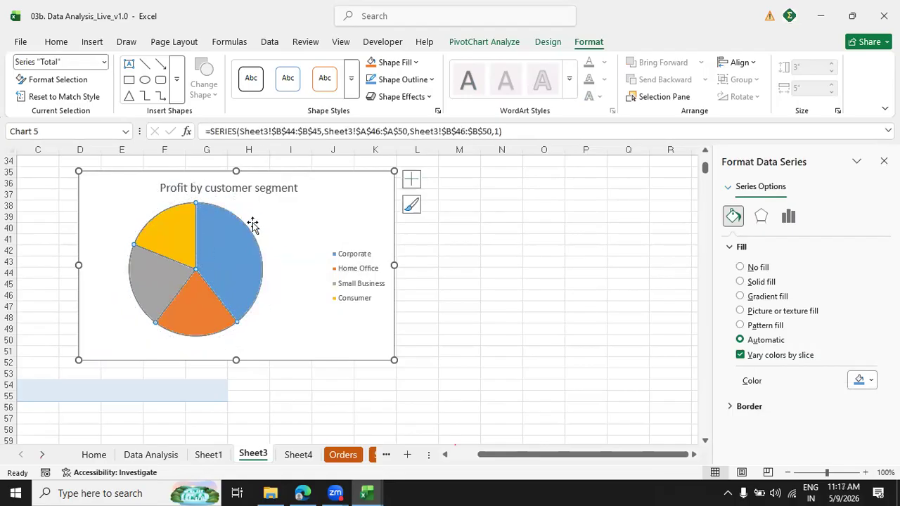
left_click(259, 225)
mouse_move(247, 212)
left_mouse_down()
mouse_move(288, 235)
mouse_move(282, 214)
left_mouse_up()
left_click(379, 212)
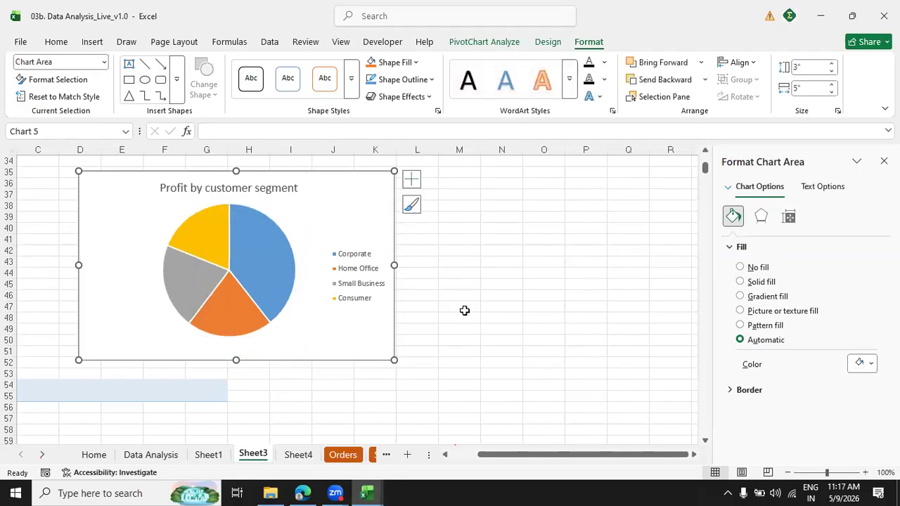
Add data labels to the "Profit by customer segment" pie chart.
scroll(297, 253, "down", 1)
right_click(294, 237)
key("Escape")
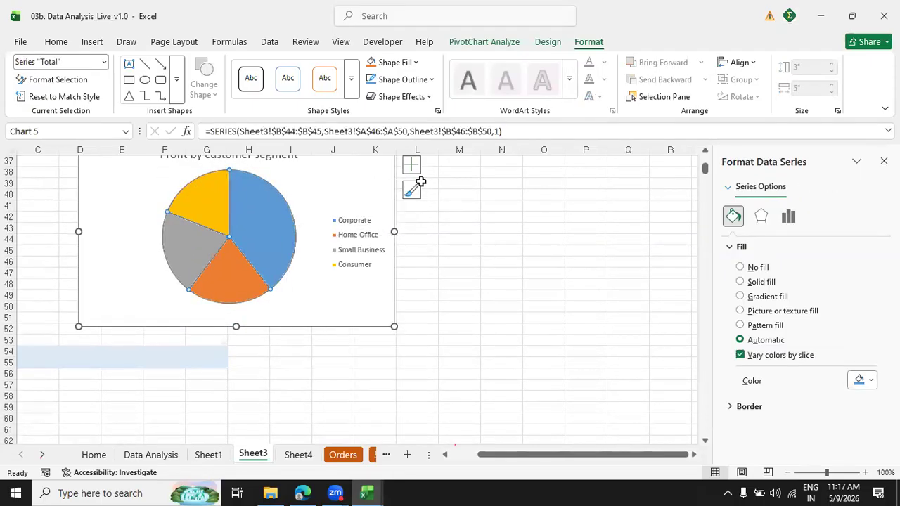
left_click(413, 169)
left_click(345, 226)
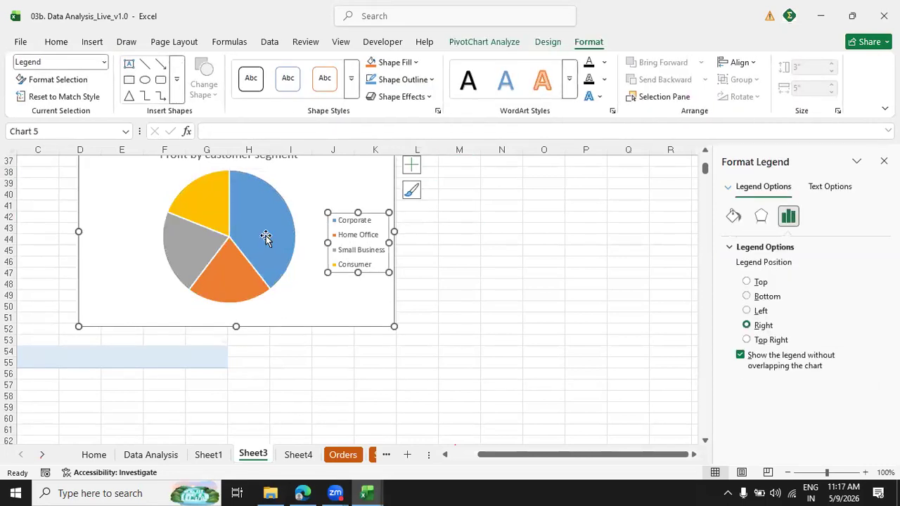
left_click(414, 167)
left_click(450, 196)
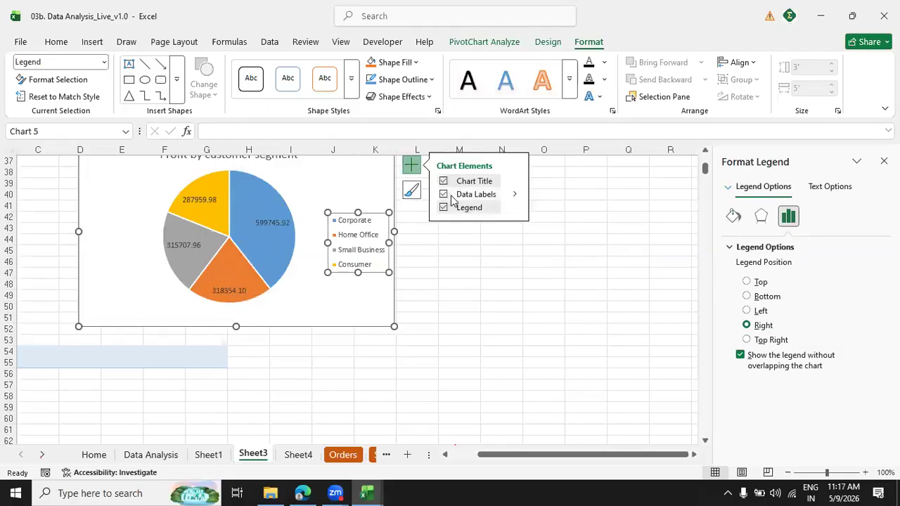
Format the pie chart's data labels with the Number category, 0 decimal places and a thousands separator.
left_click(282, 224)
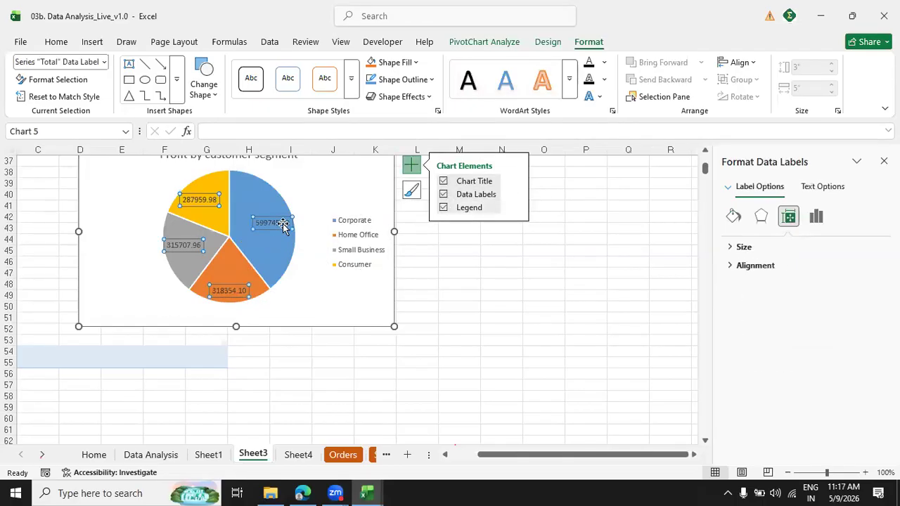
right_click(283, 225)
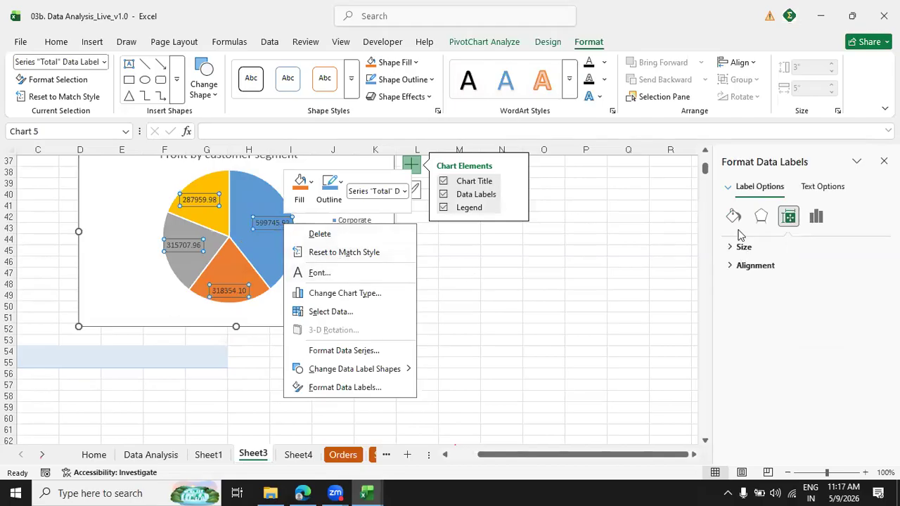
left_click(816, 218)
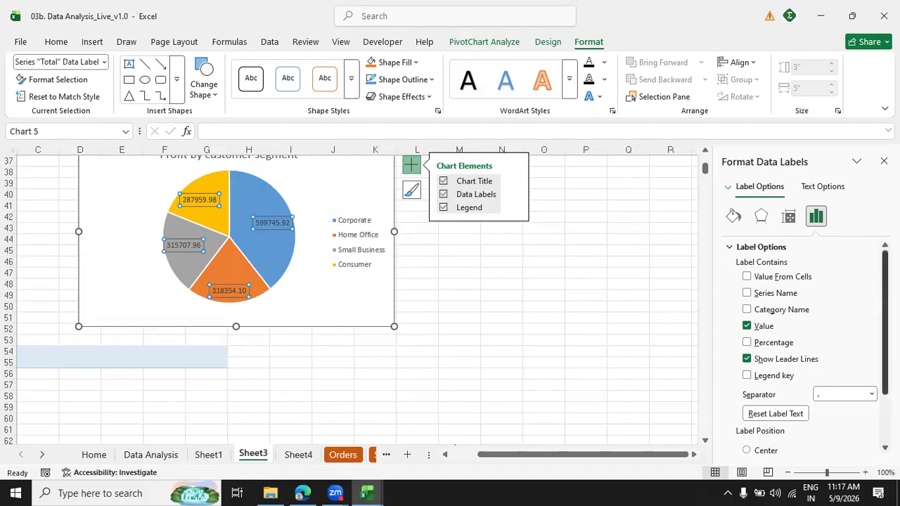
left_click(788, 216)
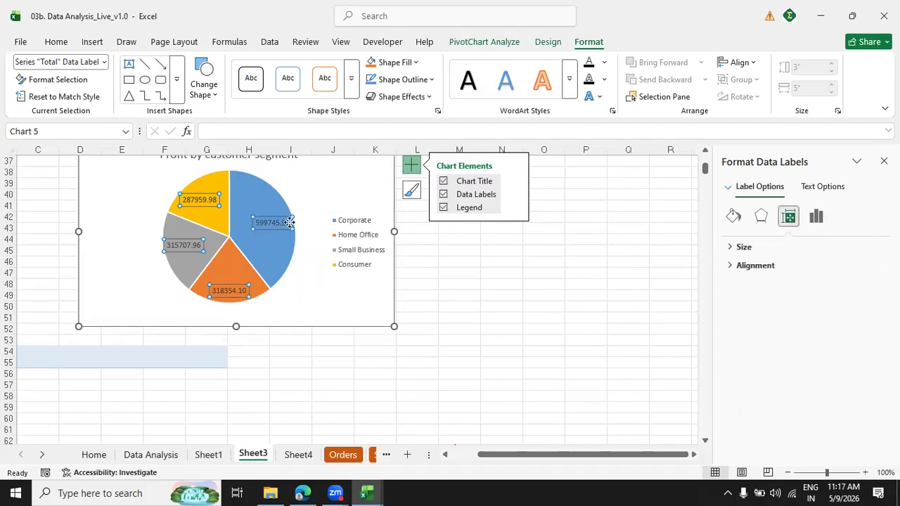
left_click(816, 216)
scroll(802, 345, "down", 3)
left_click(731, 450)
scroll(850, 394, "down", 3)
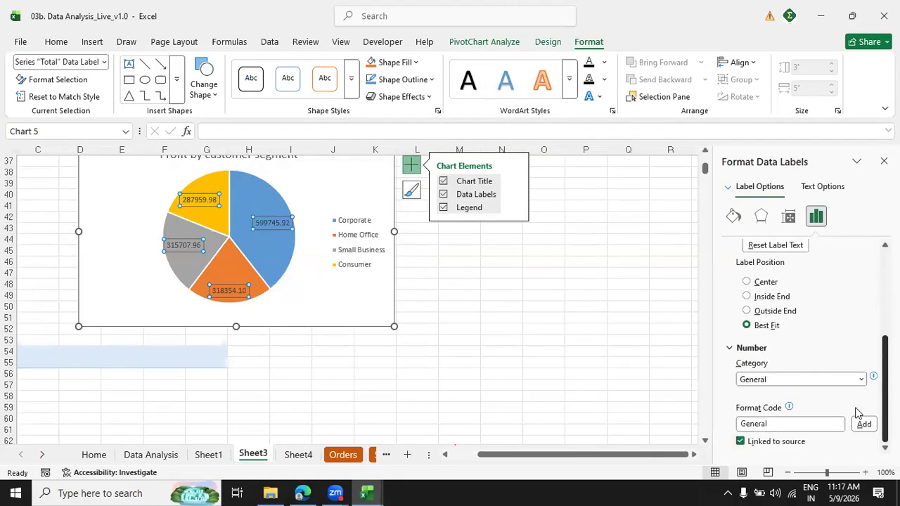
left_click(841, 380)
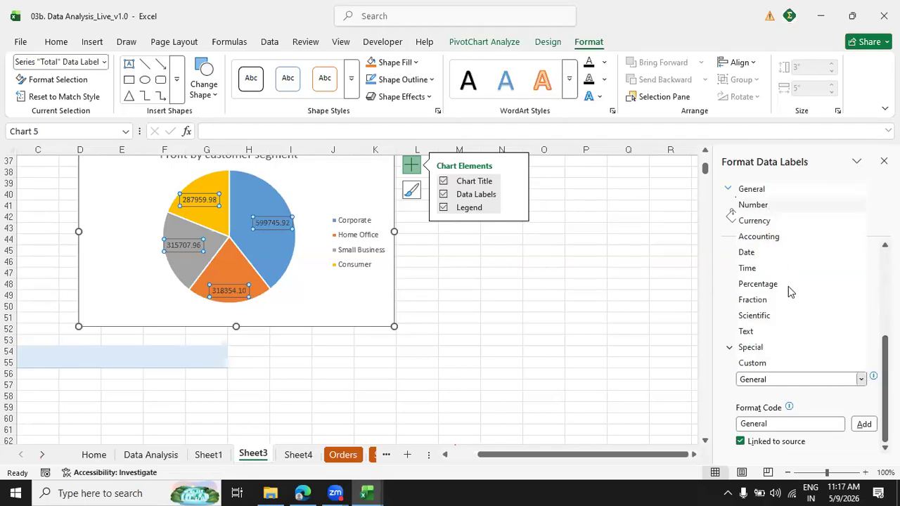
left_click(752, 204)
left_click(799, 398)
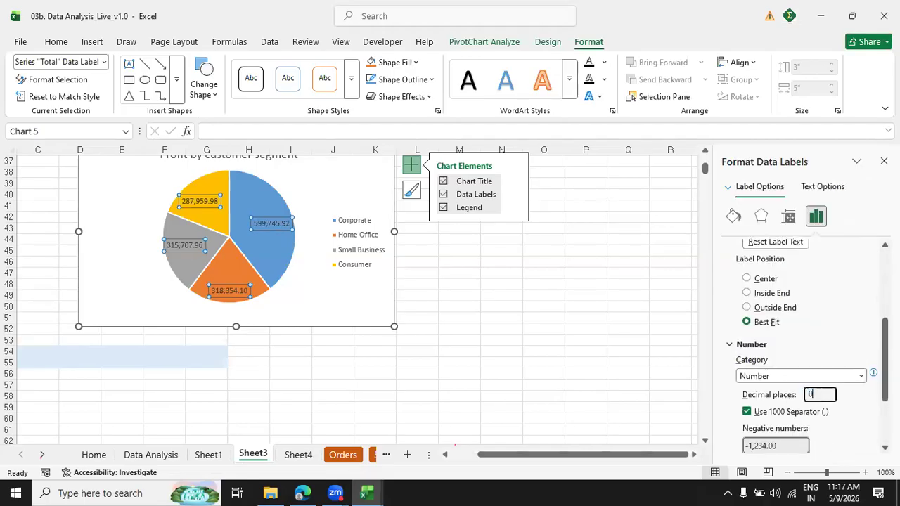
type("0")
left_click(648, 350)
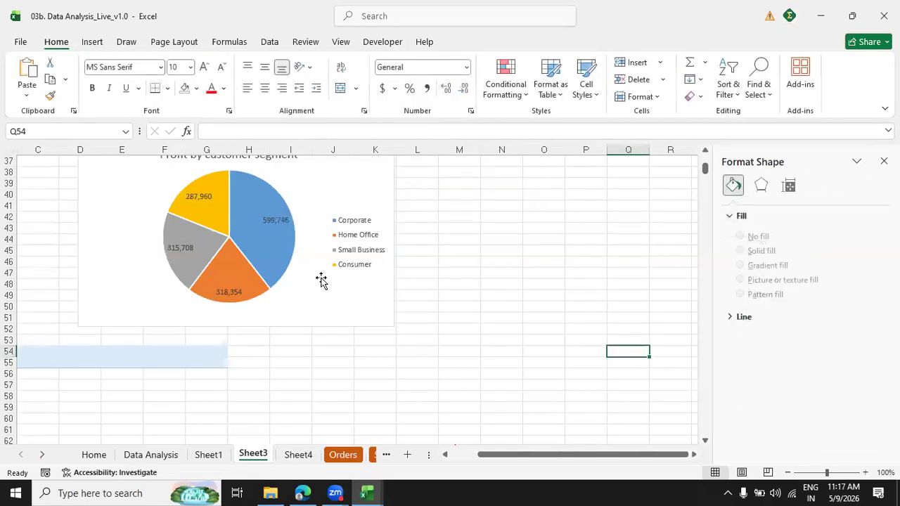
Make the pie chart's data labels bold and white, and increase their font size by one increment.
left_click(280, 220)
left_click(280, 220)
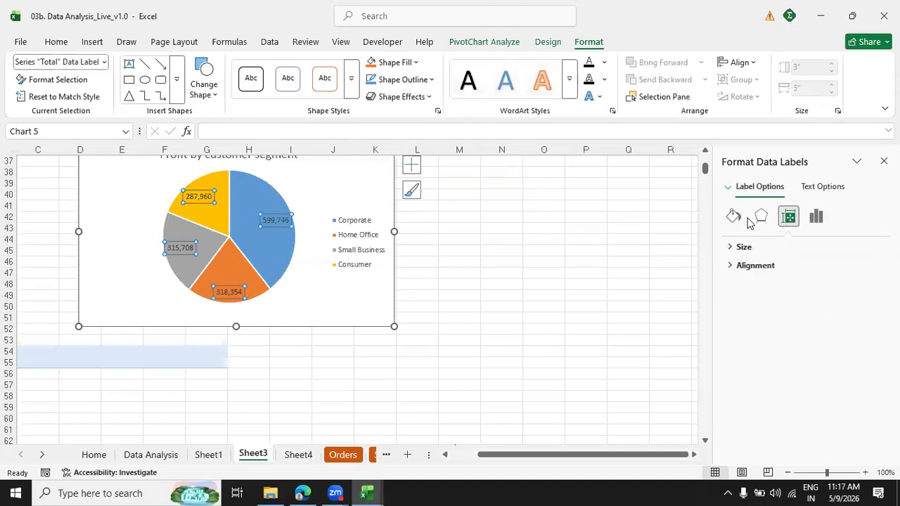
left_click(733, 216)
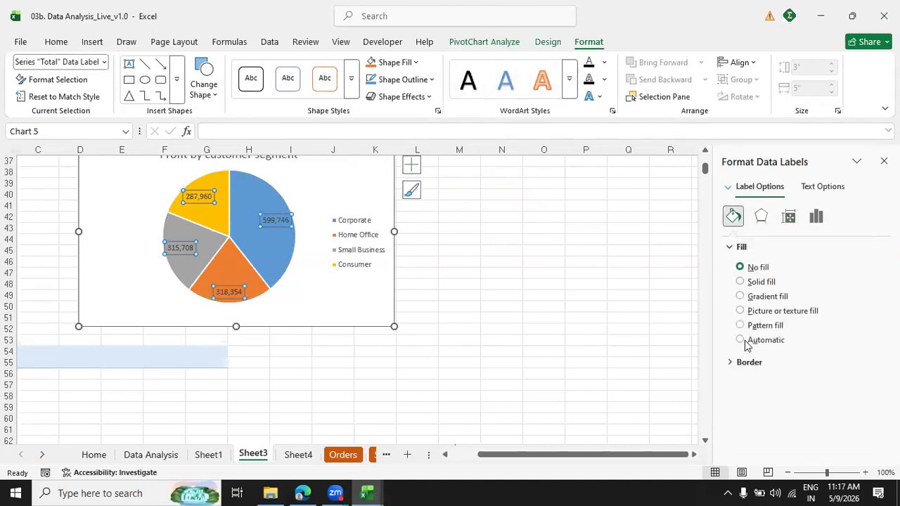
left_click(788, 218)
left_click(761, 217)
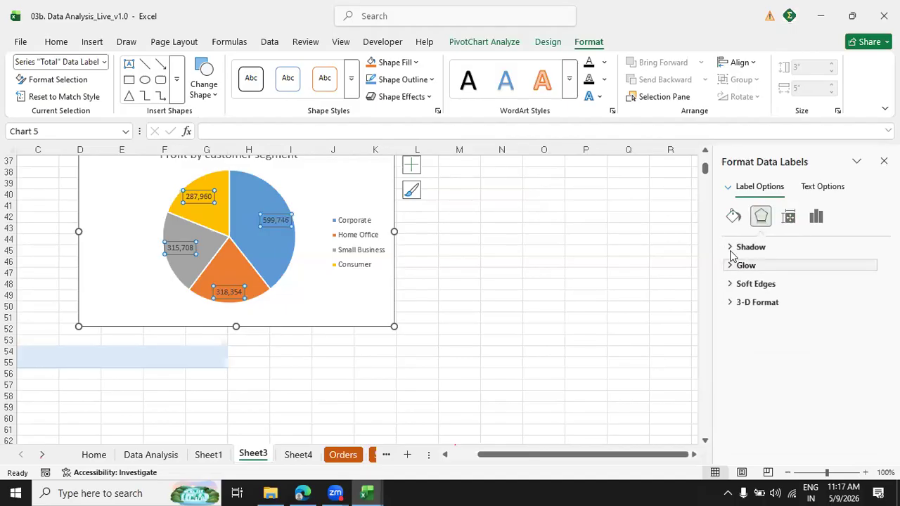
left_click(67, 41)
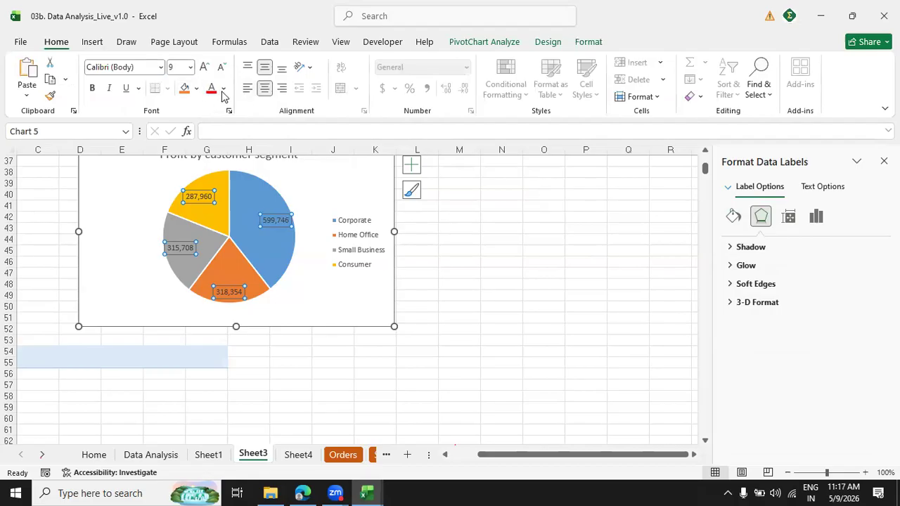
left_click(223, 89)
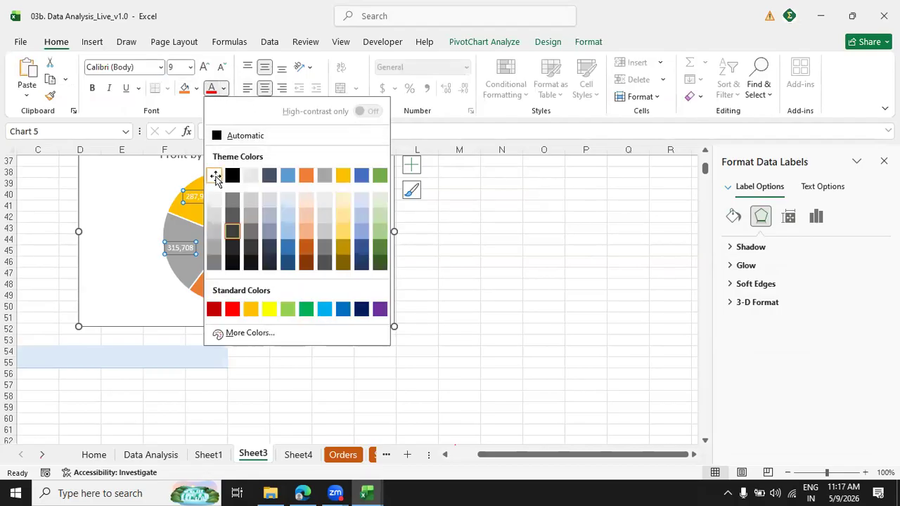
left_click(214, 175)
left_click(92, 89)
left_click(204, 68)
left_click(476, 262)
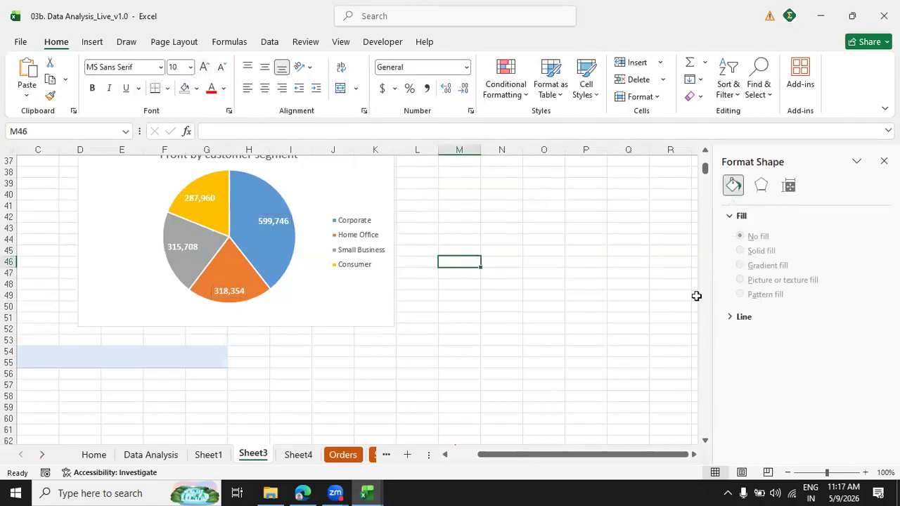
Move the "Profit by customer segment" pie chart across to columns H to O, starting around row 34.
left_click(705, 151)
left_click(705, 154)
left_click(706, 153)
left_click(706, 153)
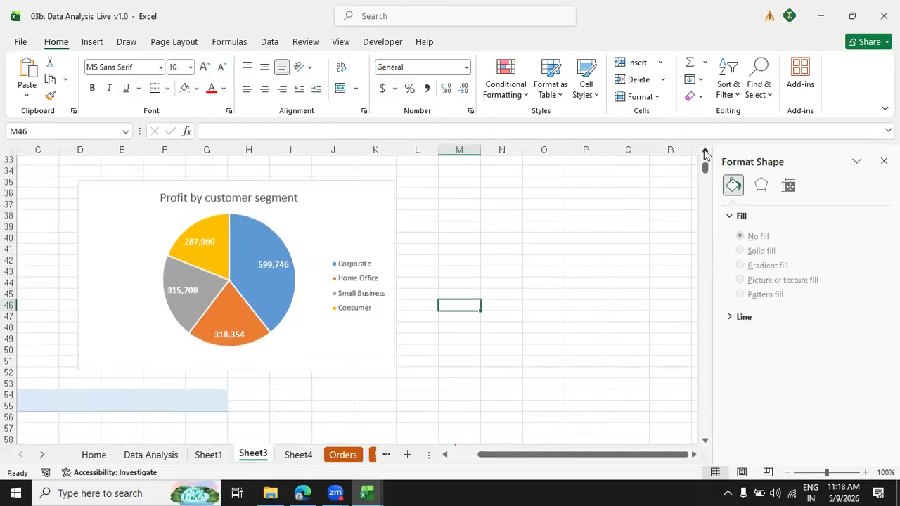
left_click(706, 153)
left_click(705, 153)
left_click_drag(330, 256, 510, 231)
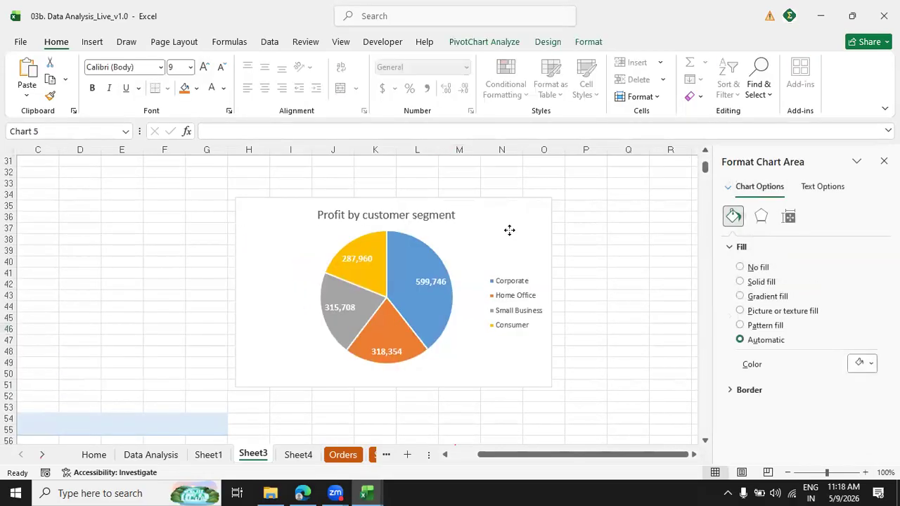
Review the Year and Month slicers and the region, product category and customer segment profit charts on the sheet.
left_click_drag(706, 169, 559, 194)
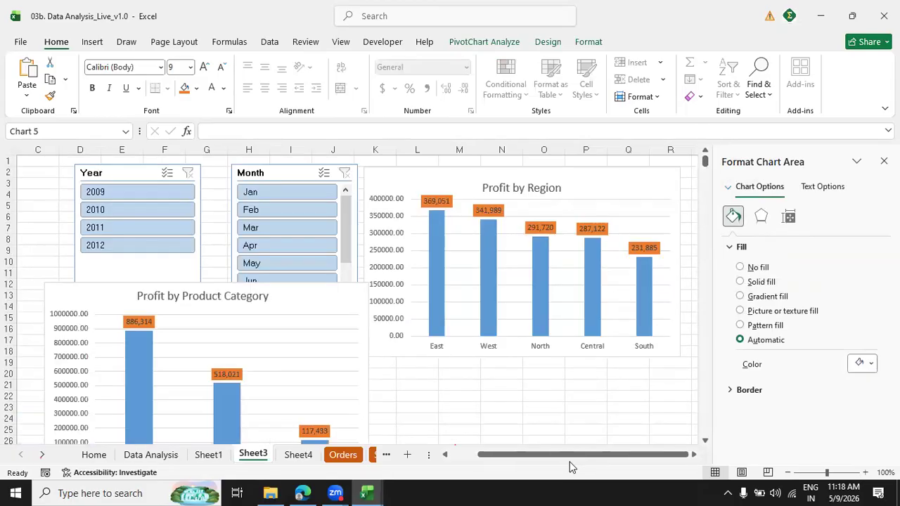
mouse_move(518, 458)
left_mouse_down()
mouse_move(452, 458)
mouse_move(531, 466)
mouse_move(511, 463)
mouse_move(520, 467)
left_mouse_up()
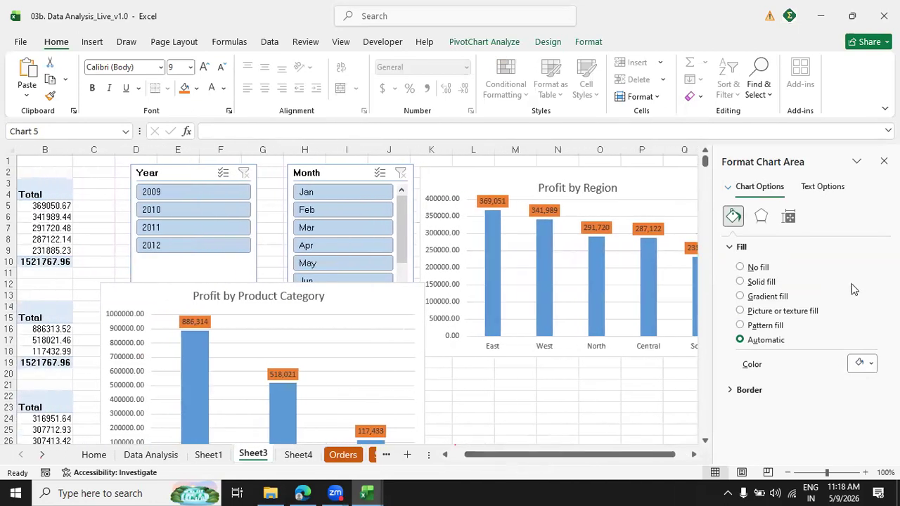
left_click(706, 442)
left_click(706, 442)
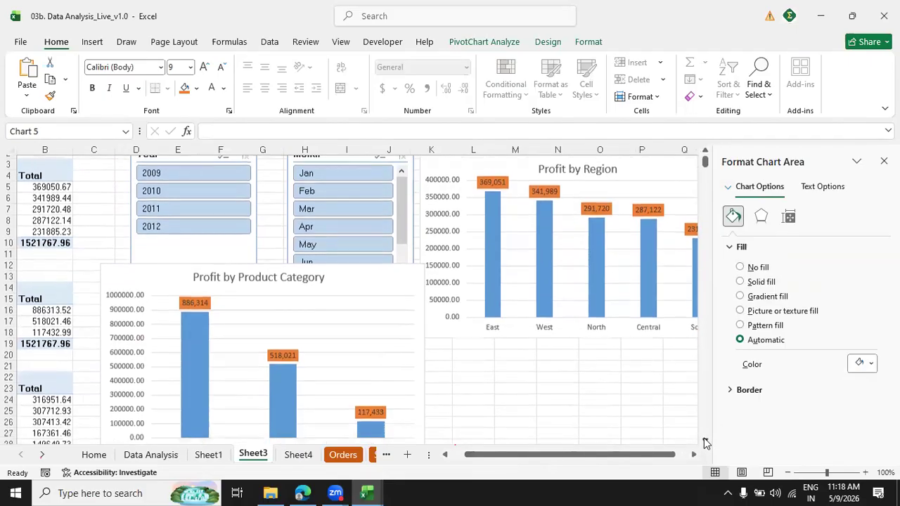
left_click(705, 443)
left_click(706, 442)
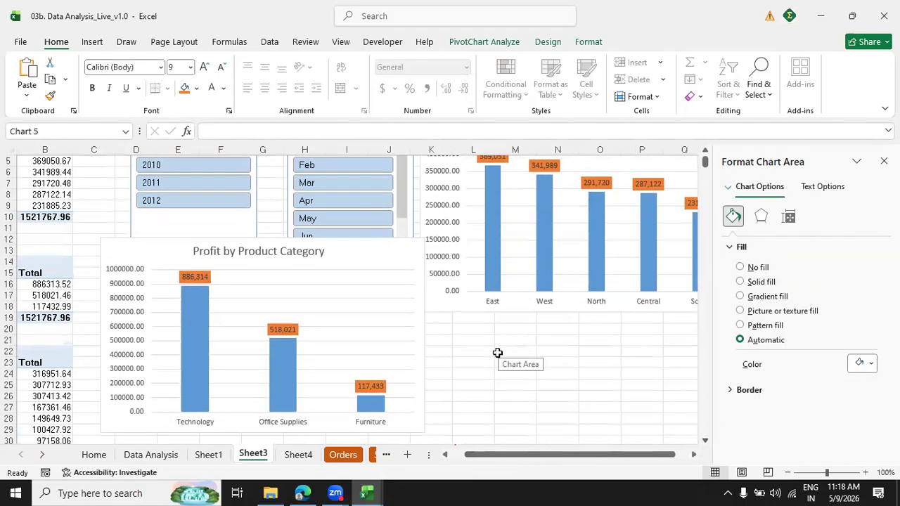
mouse_move(192, 324)
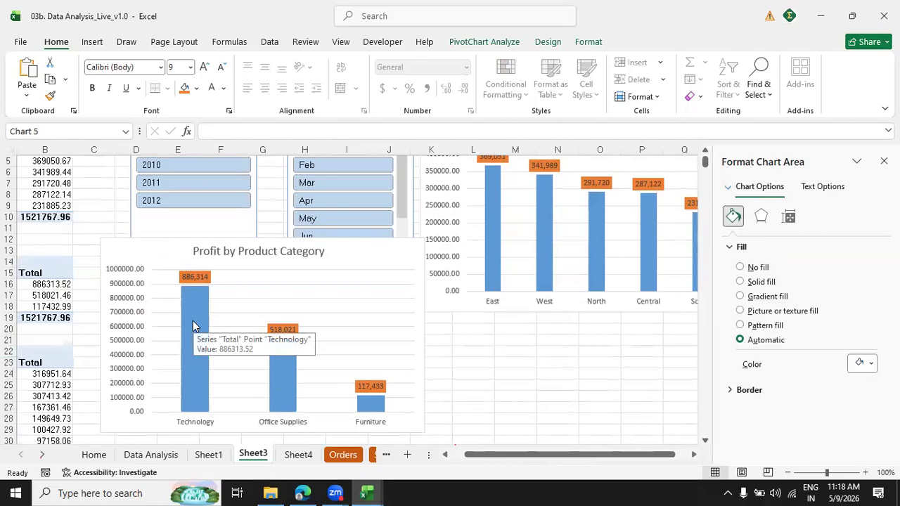
mouse_move(535, 454)
left_mouse_down()
mouse_move(508, 460)
mouse_move(577, 452)
mouse_move(511, 460)
mouse_move(534, 459)
left_mouse_up()
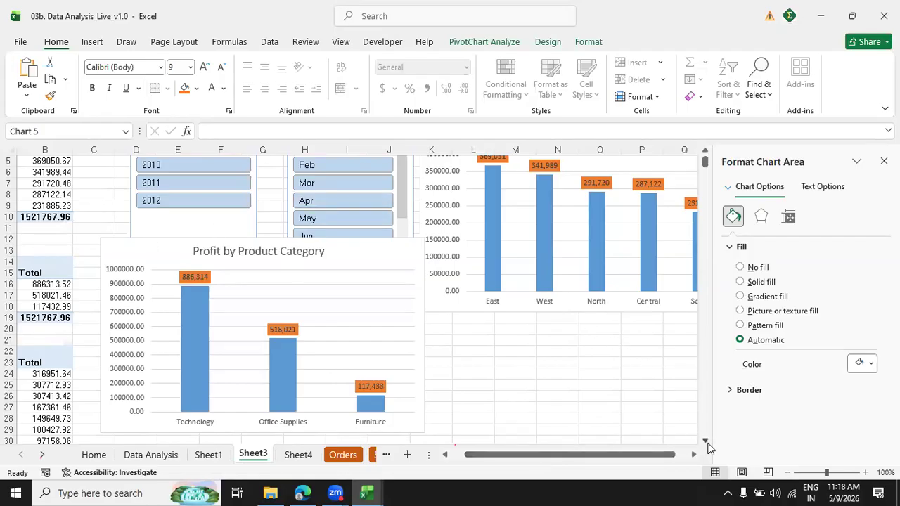
scroll(706, 442, "down", 2)
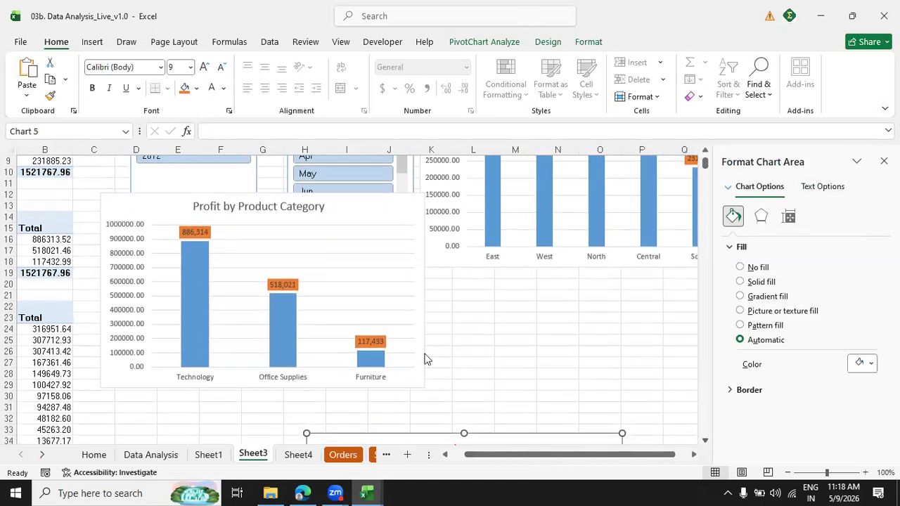
scroll(705, 444, "down", 7)
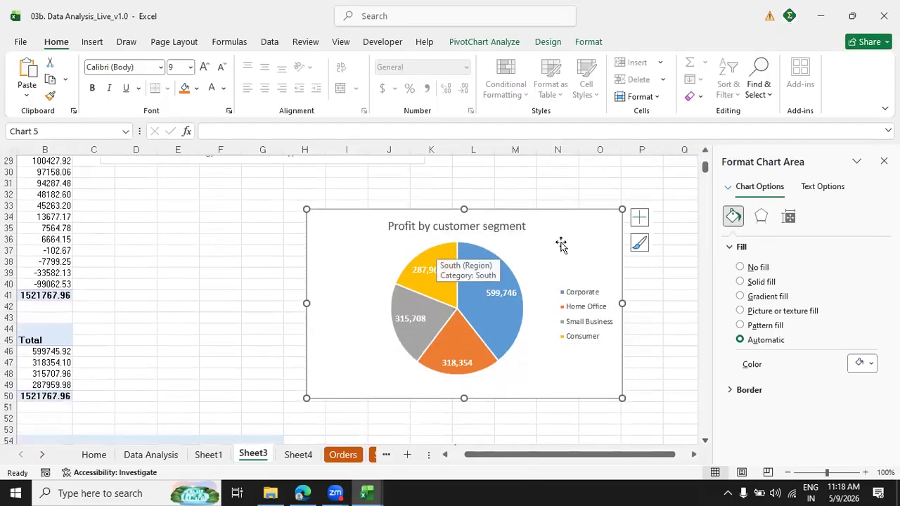
left_click_drag(694, 458, 695, 458)
left_click(475, 196)
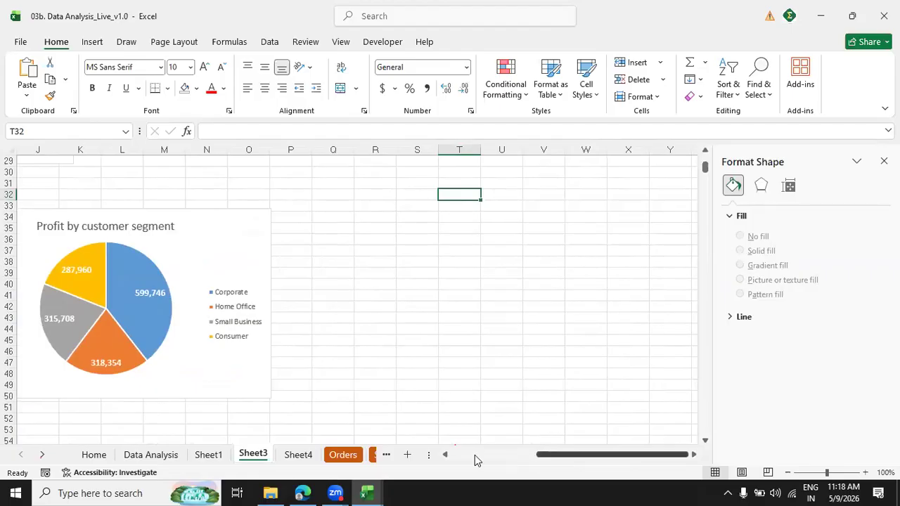
Insert Product Category, Product Sub-Category and Region slicers from the product sub-category PivotTable.
left_click_drag(545, 456, 461, 459)
left_click(220, 274)
left_click_drag(614, 456, 637, 285)
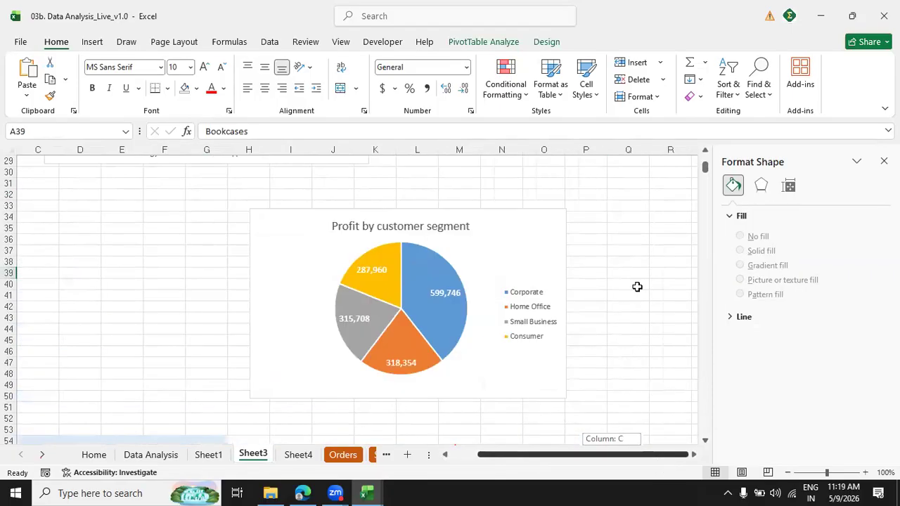
left_click(489, 43)
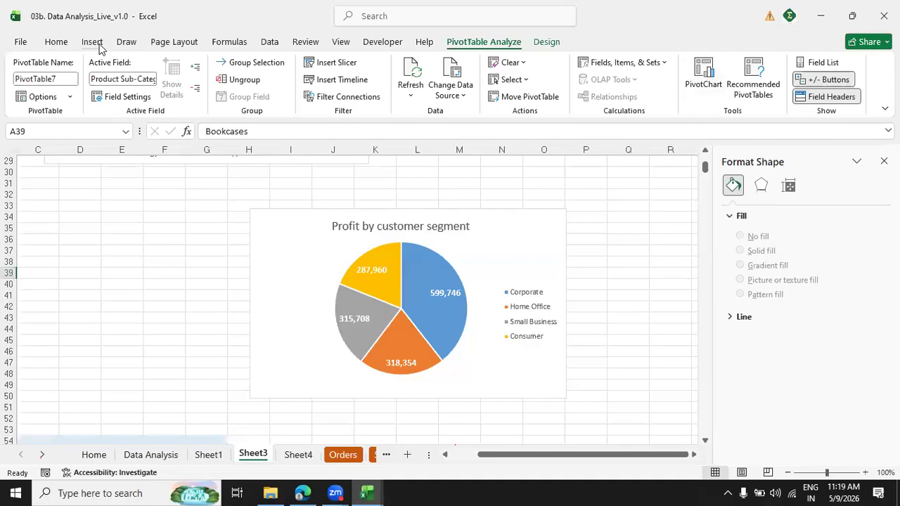
left_click(326, 68)
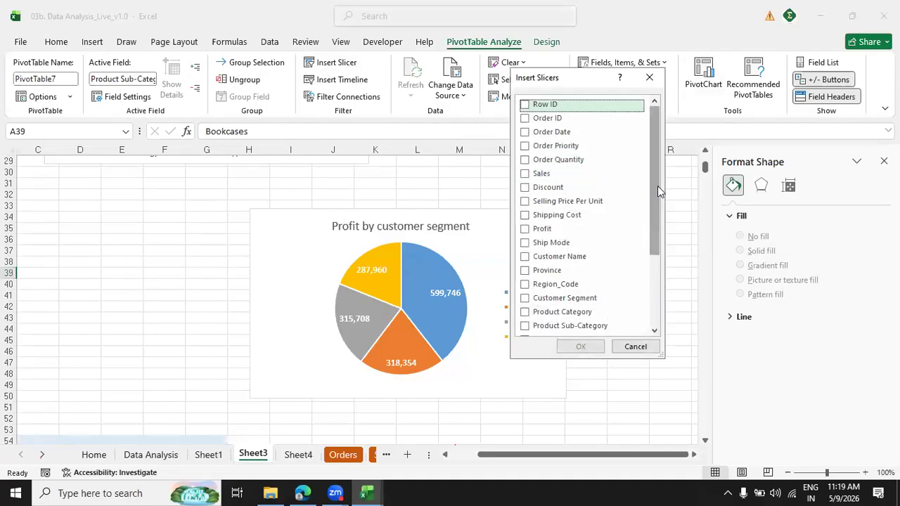
scroll(657, 185, "down", 2)
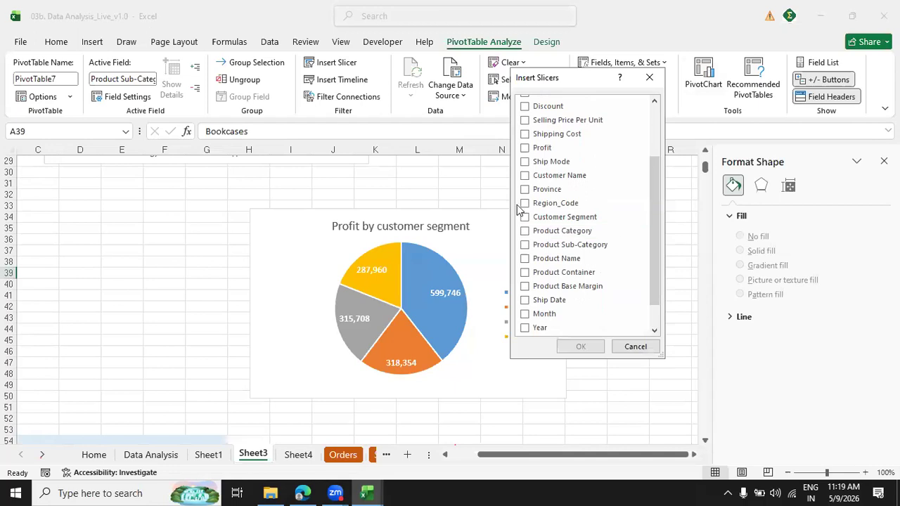
left_click(525, 231)
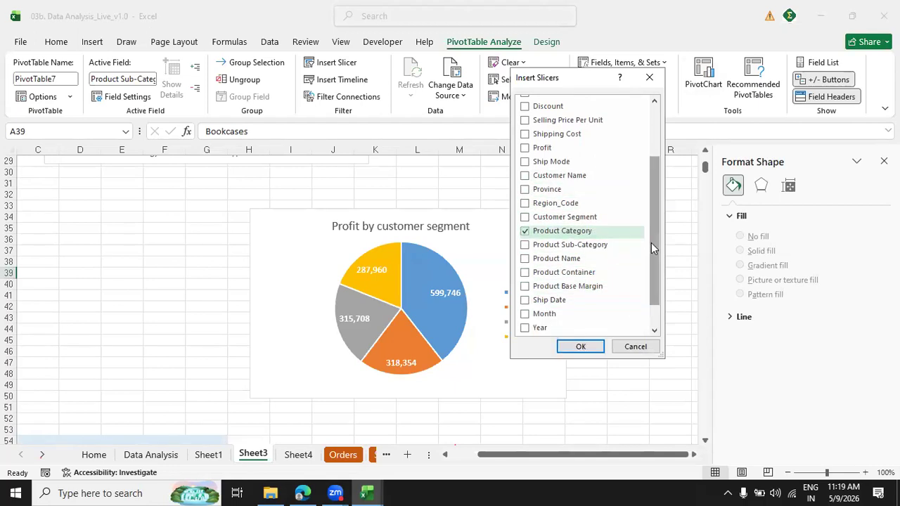
scroll(651, 242, "down", 1)
left_click(525, 310)
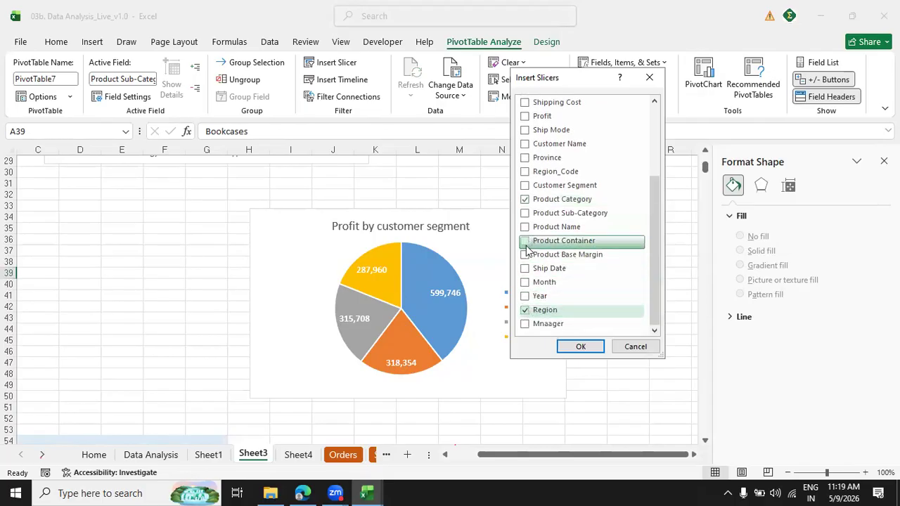
left_click(525, 213)
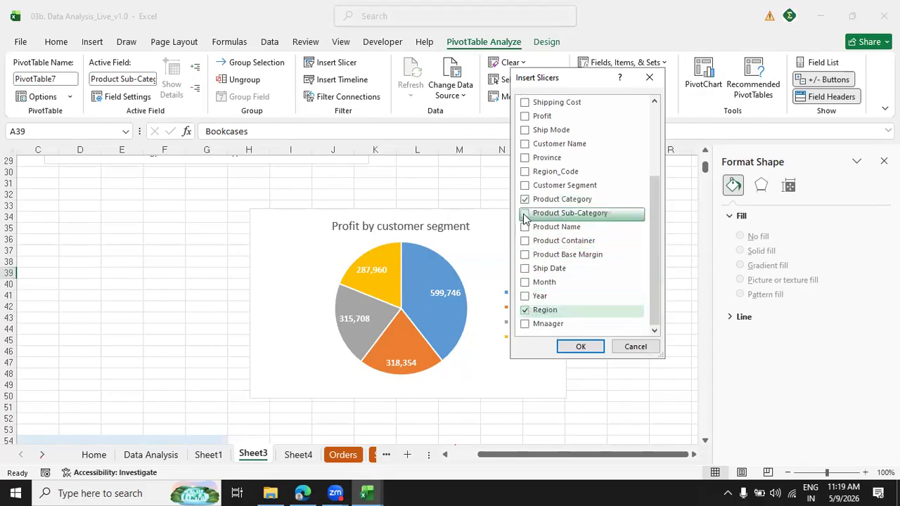
left_click(581, 348)
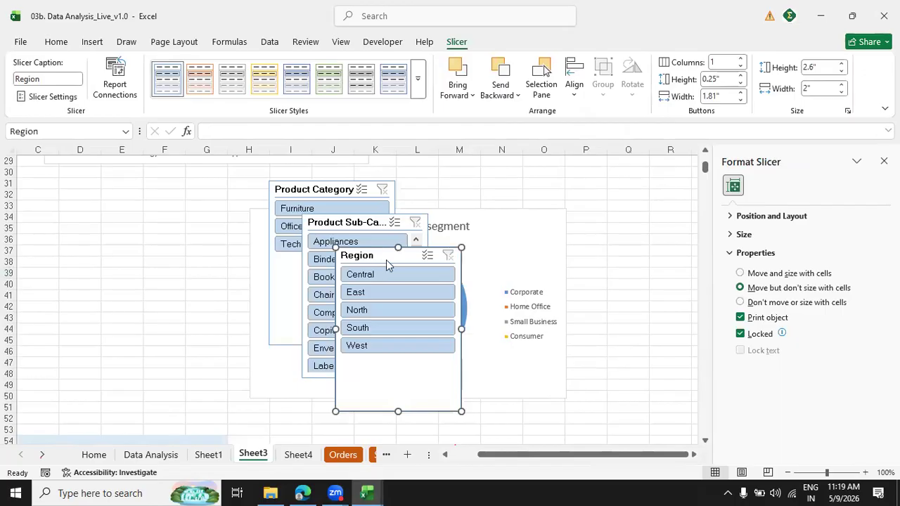
Connect the Region slicer to PivotTable5, PivotTable6, PivotTable8, PivotTable9 and PivotTable10, and move it clear of the other new slicers.
right_click(386, 264)
left_click(408, 312)
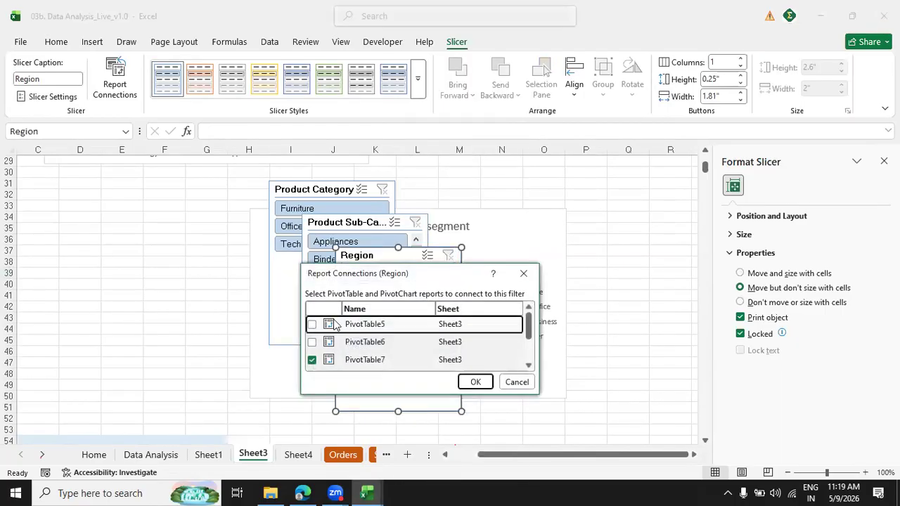
left_click(312, 324)
left_click(312, 342)
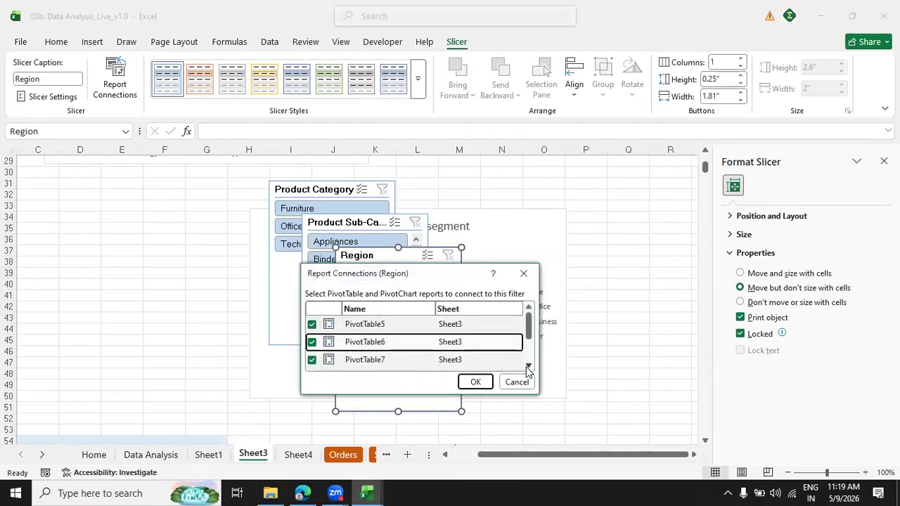
left_click(528, 366)
left_click(311, 335)
left_click(312, 353)
left_click(527, 366)
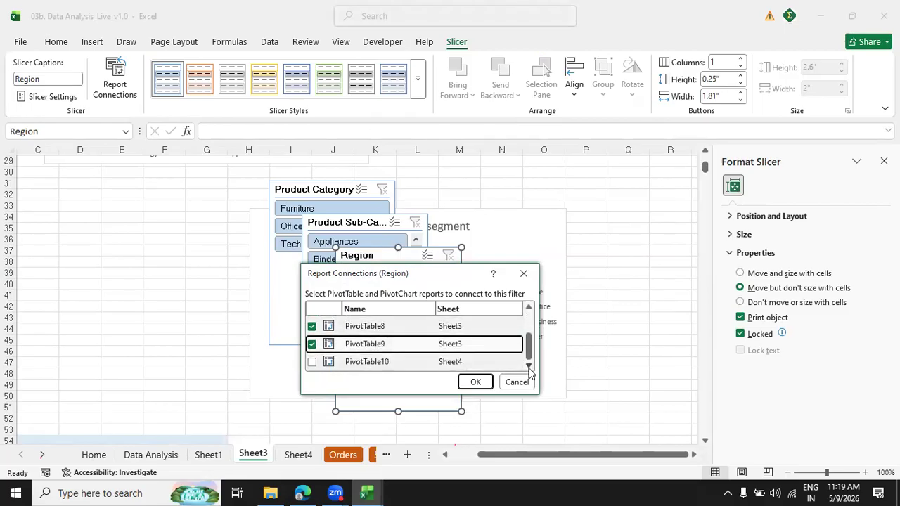
left_click(311, 362)
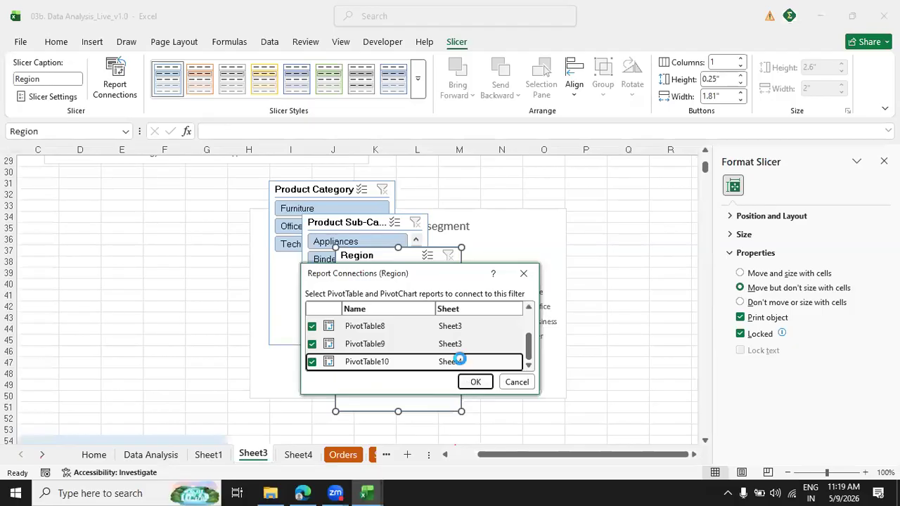
left_click(475, 382)
left_click_drag(383, 258, 578, 241)
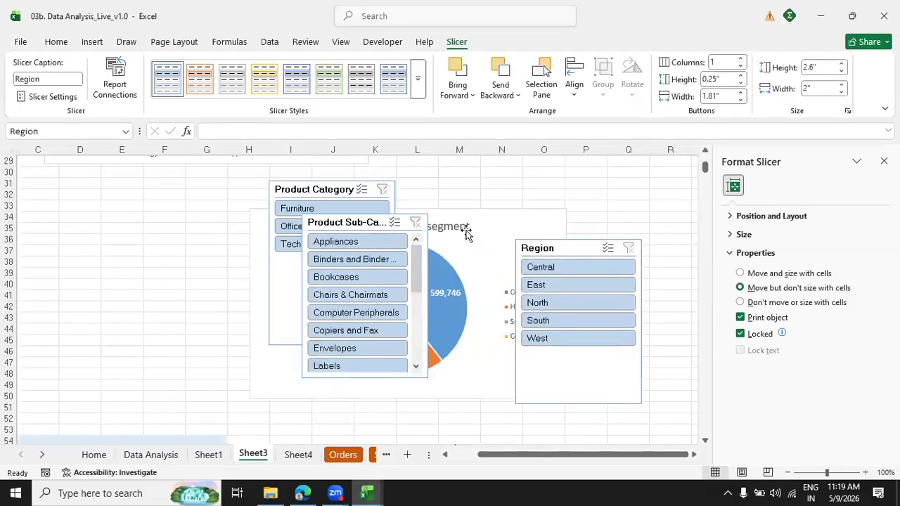
Connect the Product Sub-Category slicer to the other PivotTables on Sheet3 and to PivotTable10 on Sheet4.
right_click(356, 223)
left_click(395, 316)
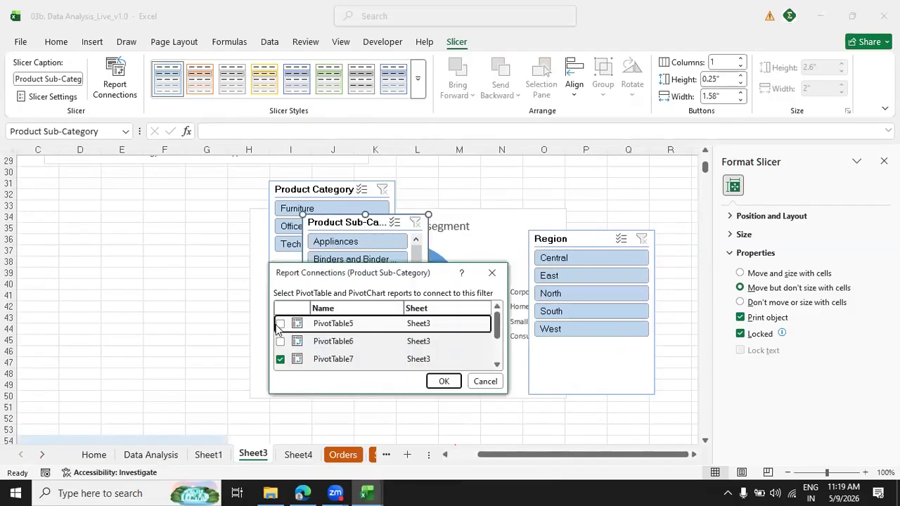
left_click(280, 341)
left_click(497, 364)
left_click(497, 365)
left_click(496, 365)
left_click(279, 327)
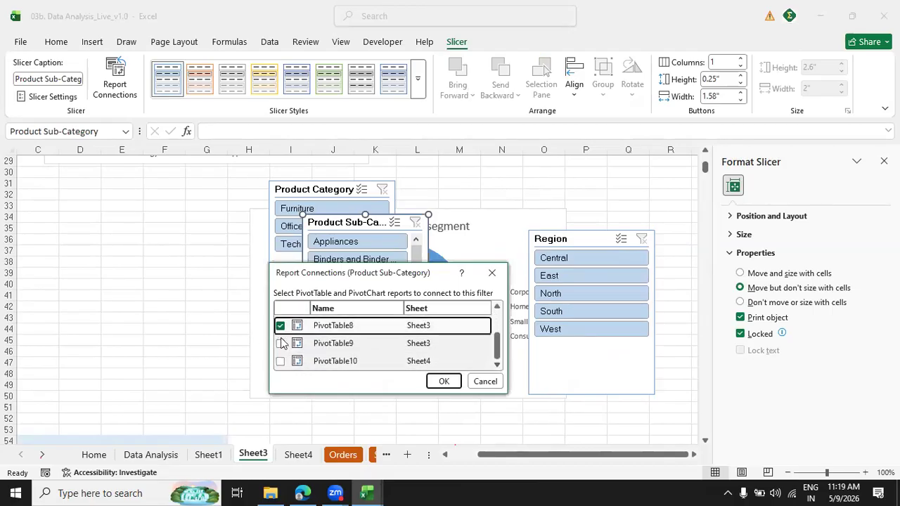
left_click(280, 343)
left_click(280, 361)
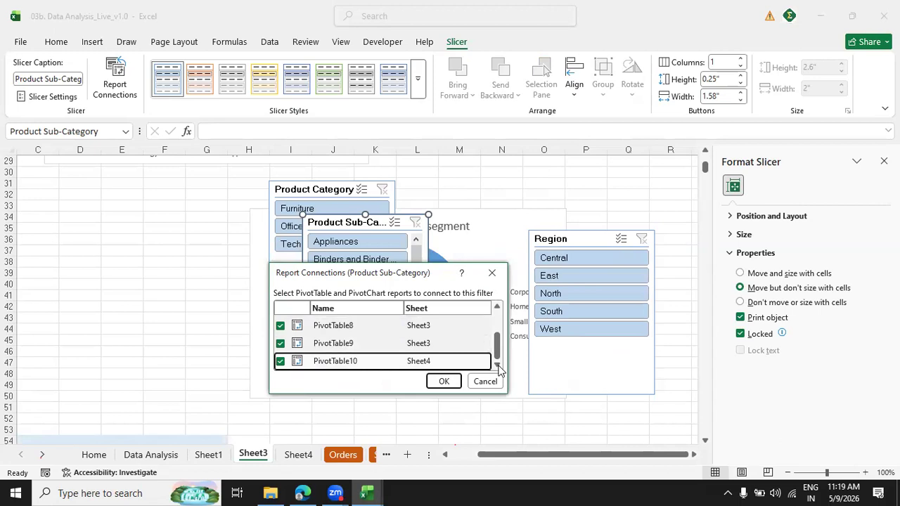
left_click(443, 381)
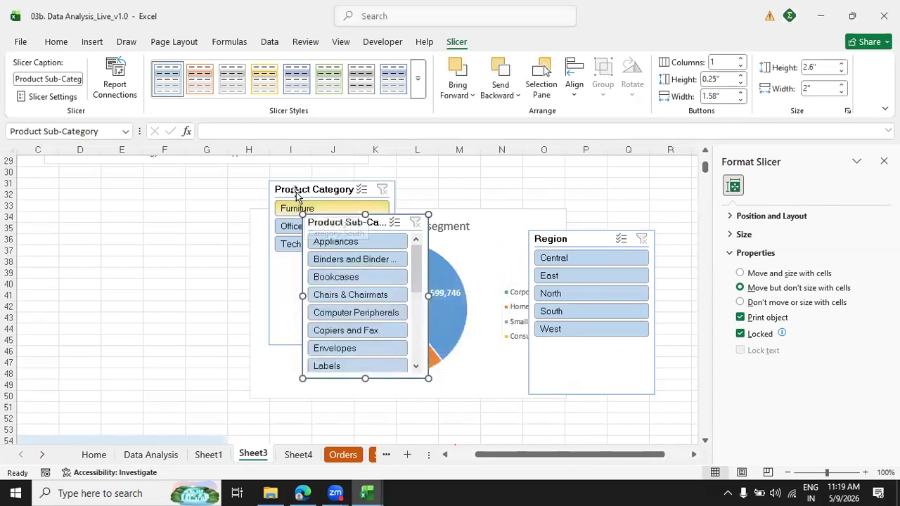
Connect the Product Category slicer to the other profit PivotTables through its report connections.
right_click(296, 195)
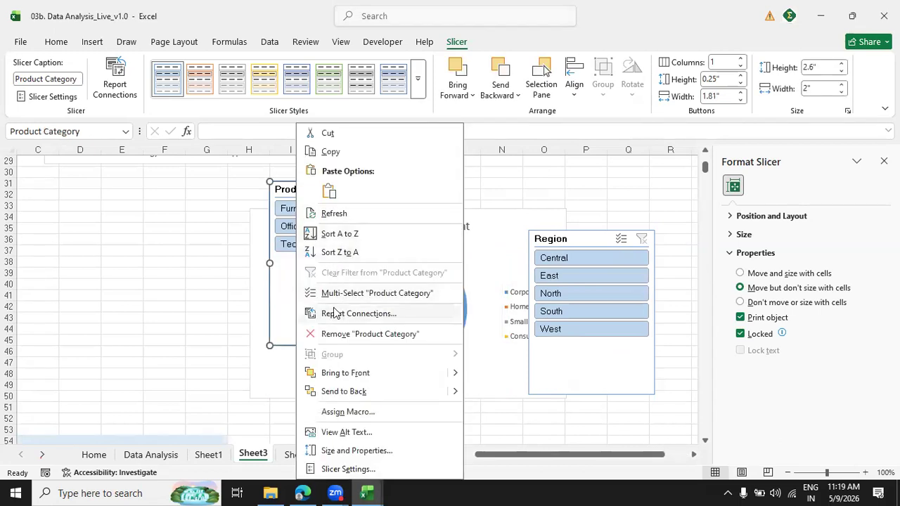
left_click(335, 313)
left_click(225, 318)
left_click(225, 336)
left_click(441, 359)
left_click(441, 359)
left_click(225, 341)
left_click(225, 359)
left_click(443, 359)
left_click(225, 355)
left_click(388, 376)
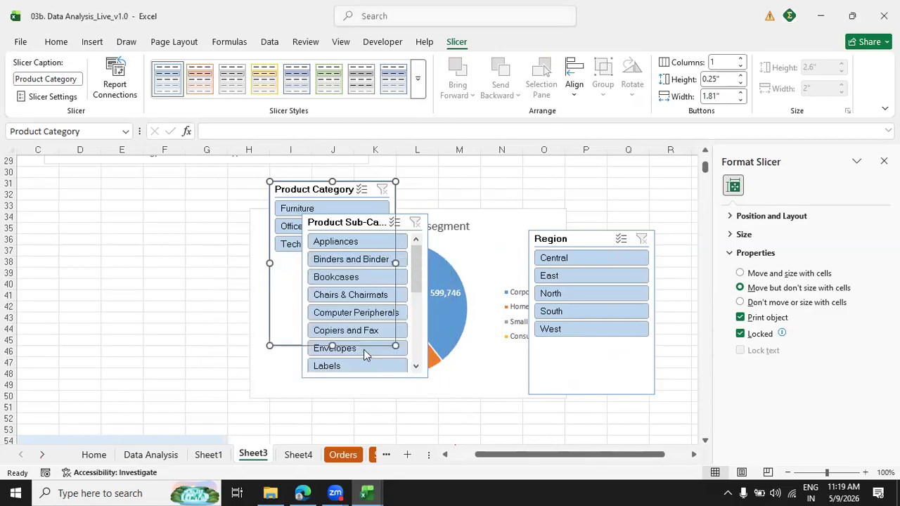
On Sheet4, close the formatting pane, shorten the Year slicer to fit its four years, and move it clear of the PivotTable.
left_click(298, 454)
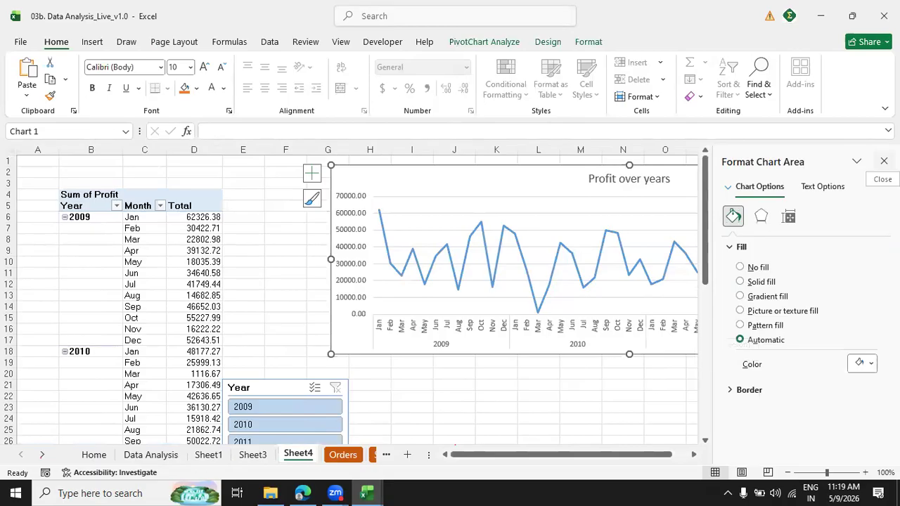
left_click(884, 161)
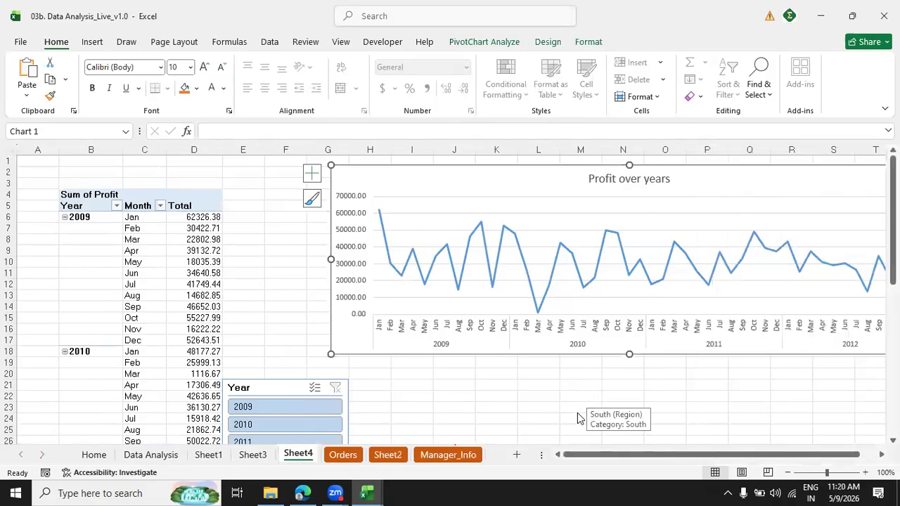
left_click_drag(893, 218, 892, 250)
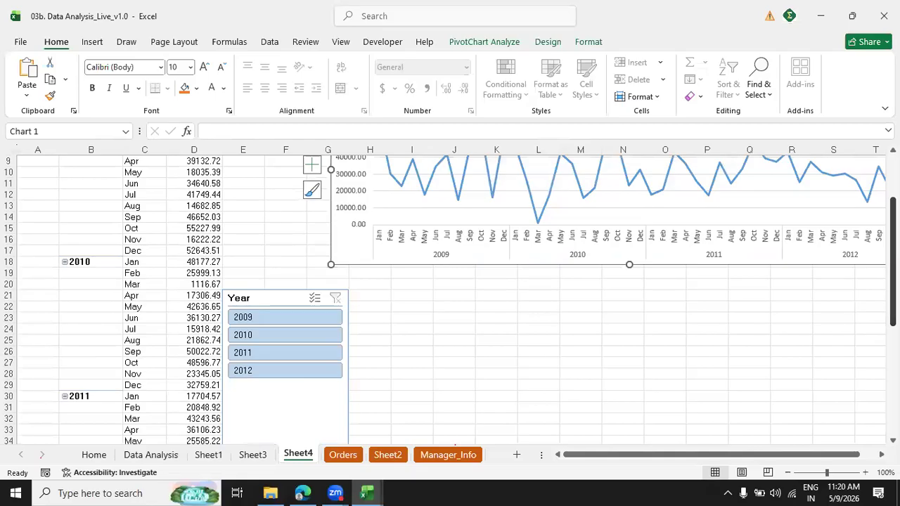
left_click_drag(893, 260, 893, 356)
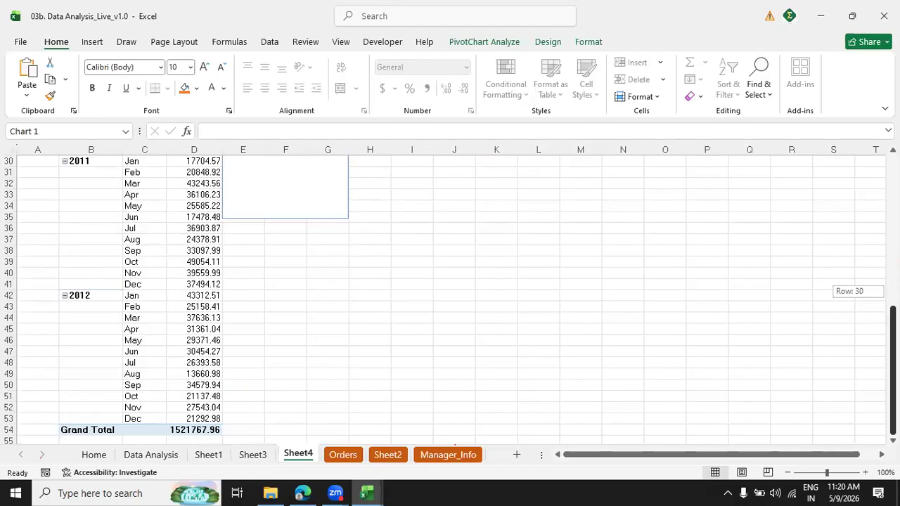
scroll(598, 331, "up", 7)
scroll(450, 344, "down", 2)
left_click(293, 356)
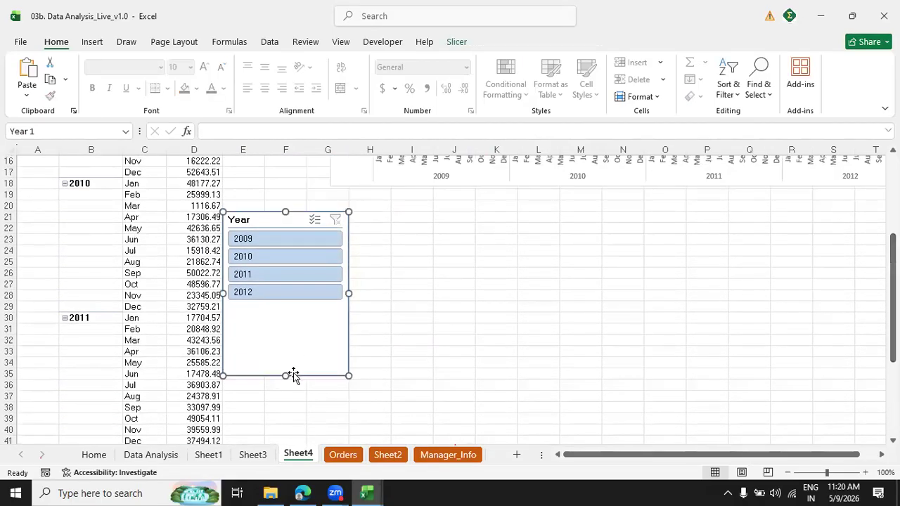
left_click_drag(285, 374, 293, 310)
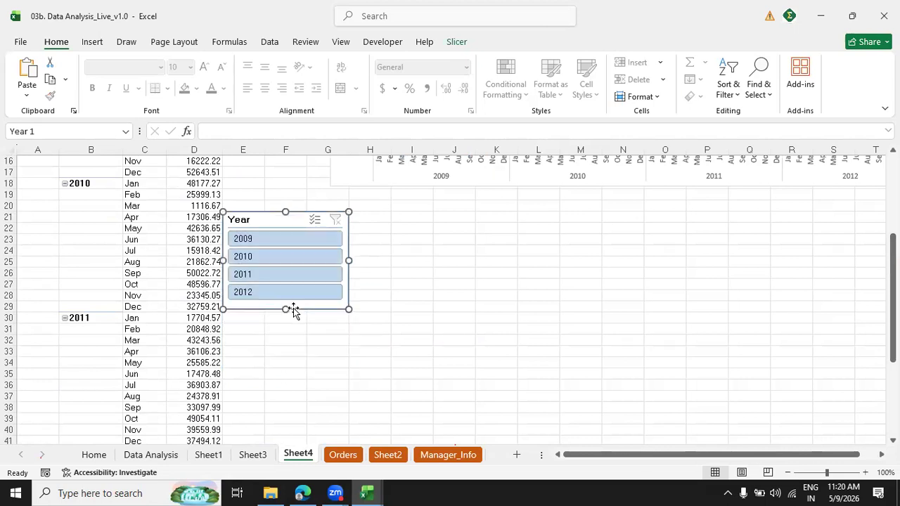
left_click_drag(270, 221, 358, 223)
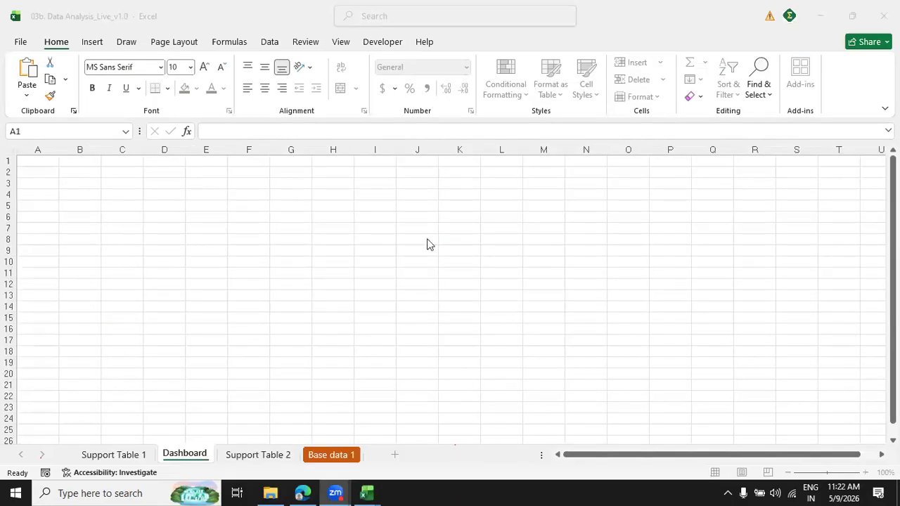
Review the PivotTable and profit chart on Support Table 2, Support Table 1, and the Year, Region and manager columns in Base data 1.
left_click(272, 457)
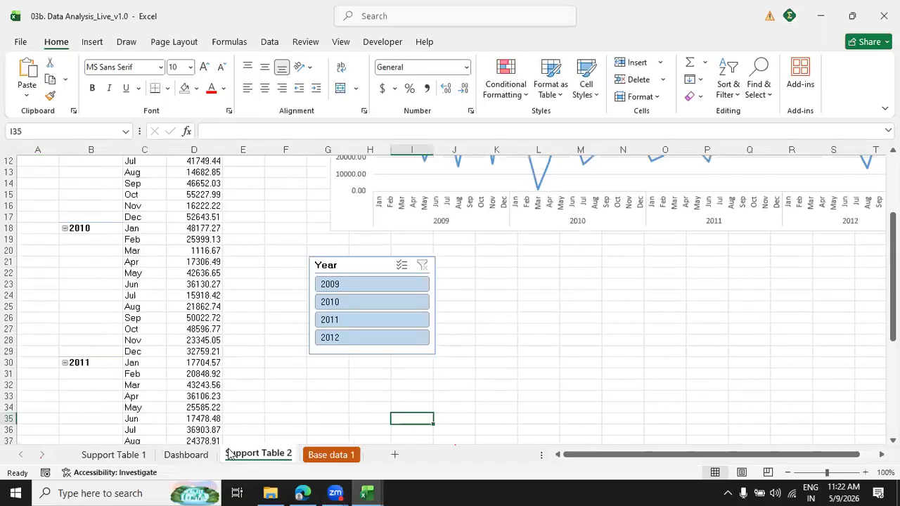
left_click_drag(893, 298, 892, 241)
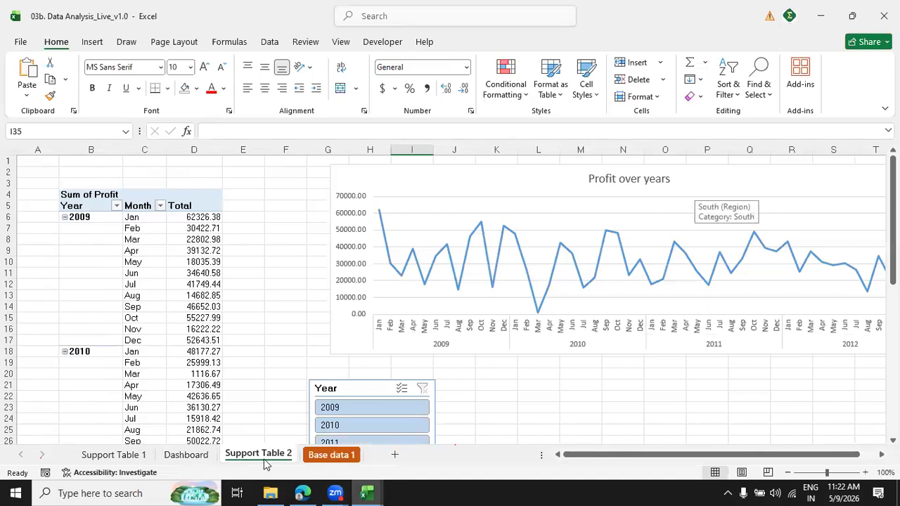
left_click(135, 457)
left_click(333, 456)
left_click(485, 202)
key("ctrl+Right")
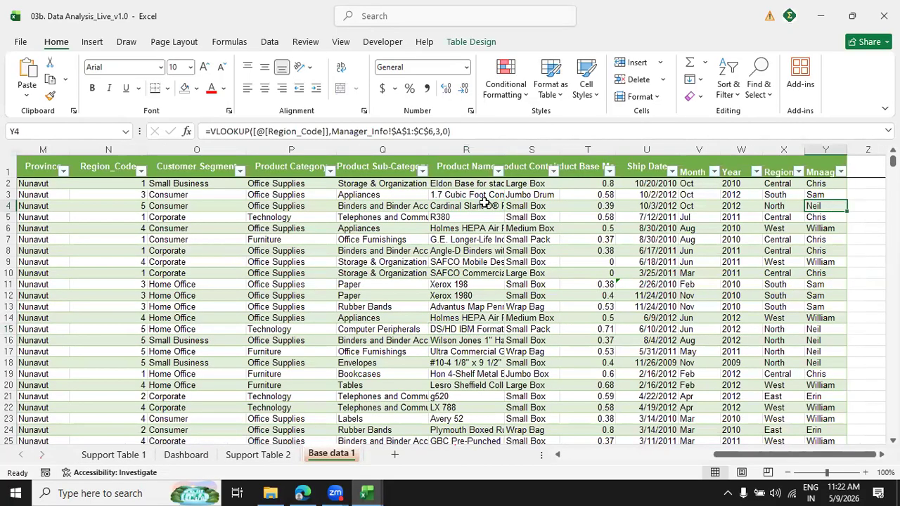
key("ctrl+Left")
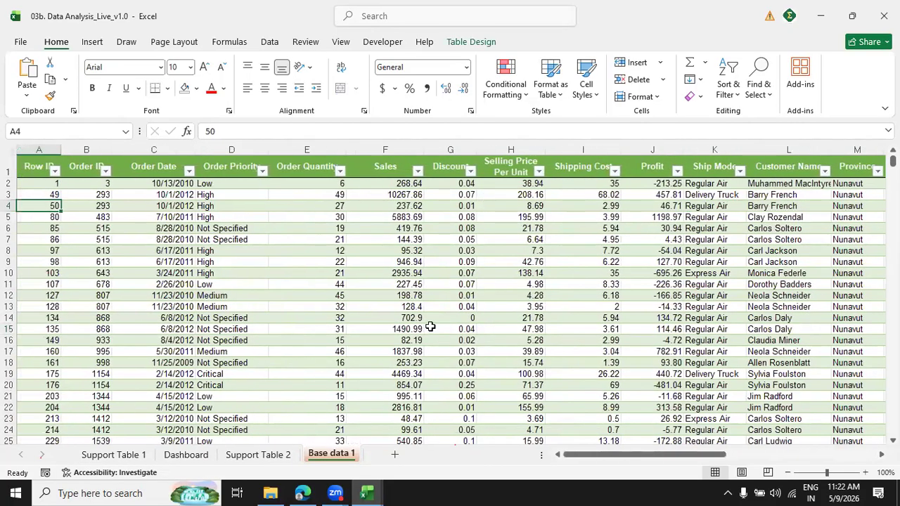
key("ctrl+Right")
key("Left")
key("Left")
key("shift+Right")
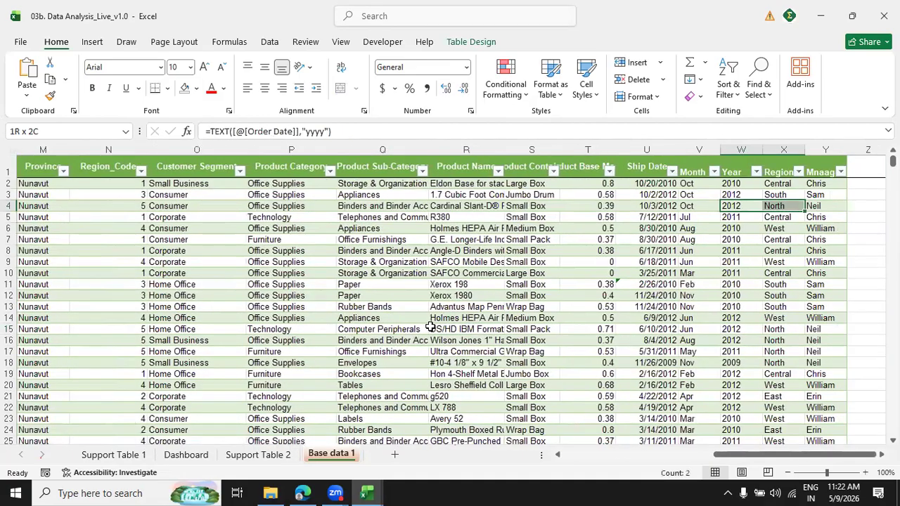
key("shift+Right")
left_click(400, 362)
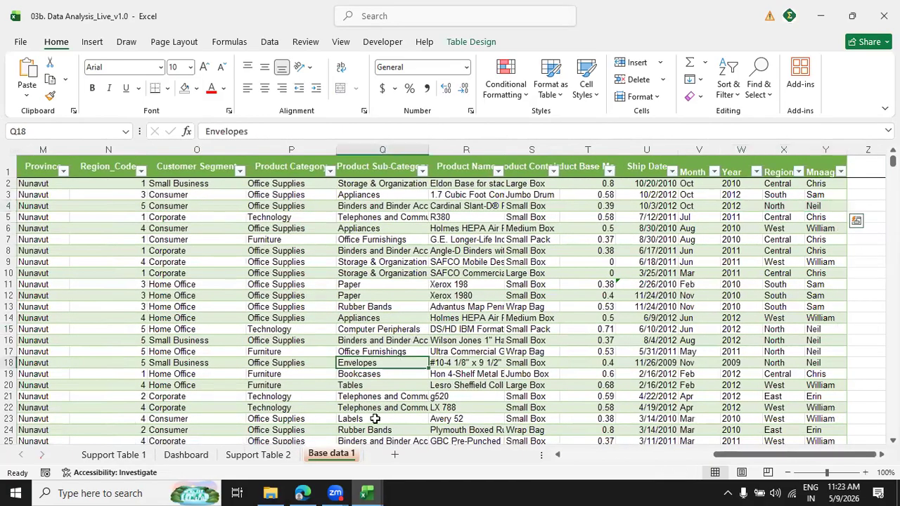
Check which sheets are hidden in the workbook without unhiding any of them.
right_click(339, 454)
left_click(364, 423)
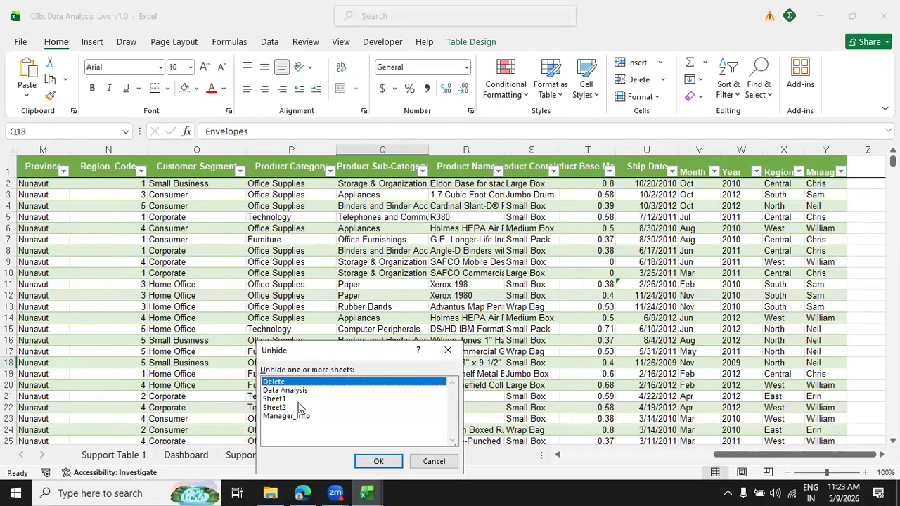
left_click(447, 350)
left_click_drag(783, 455, 198, 458)
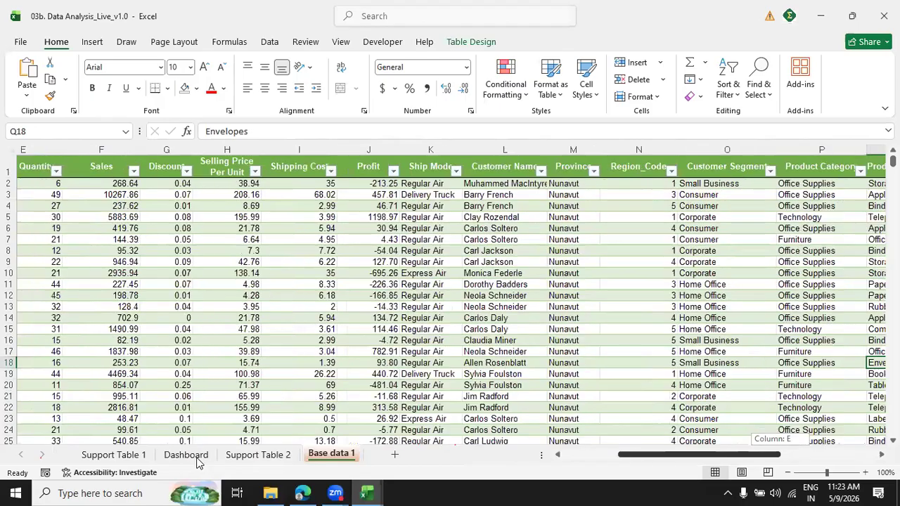
Turn off the gridlines and the formula bar on the Dashboard sheet.
left_click(197, 458)
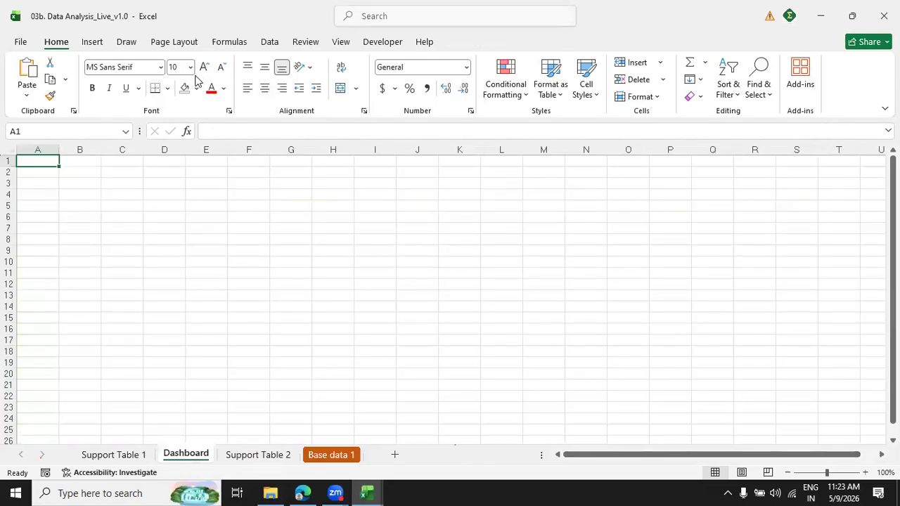
left_click(341, 43)
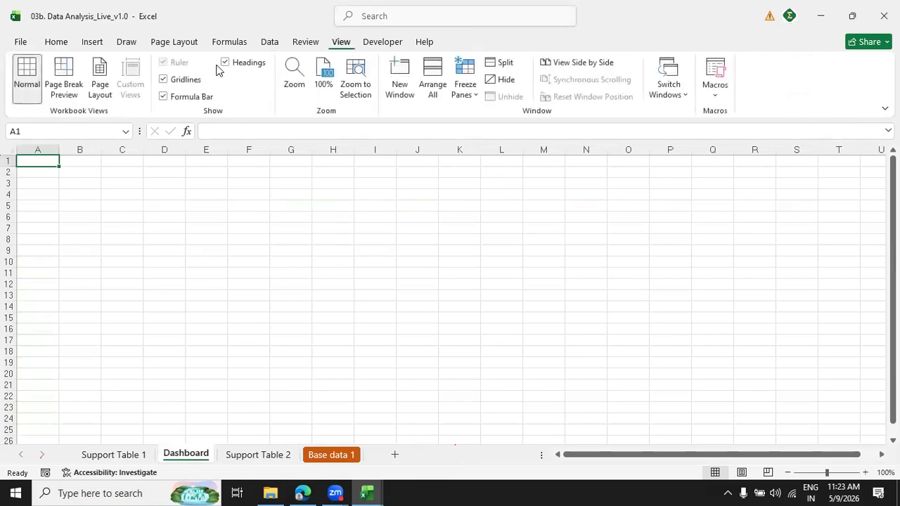
left_click(168, 80)
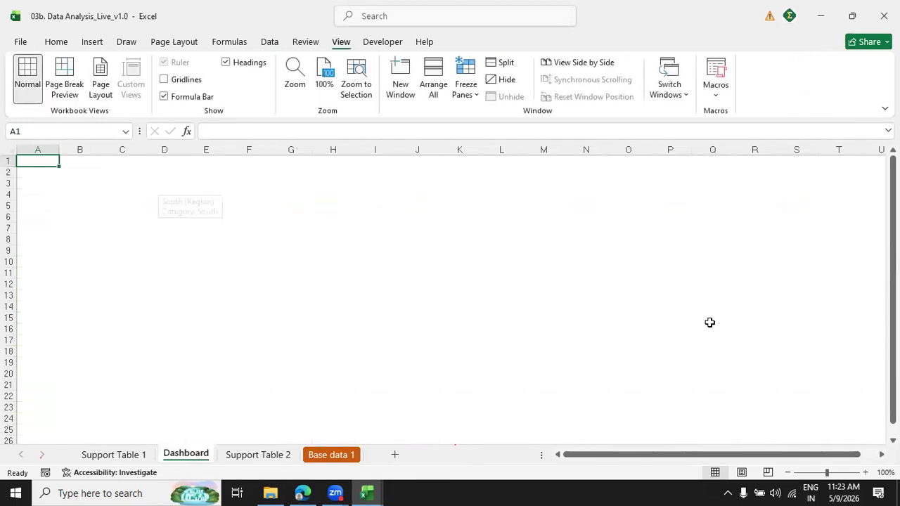
left_click(165, 97)
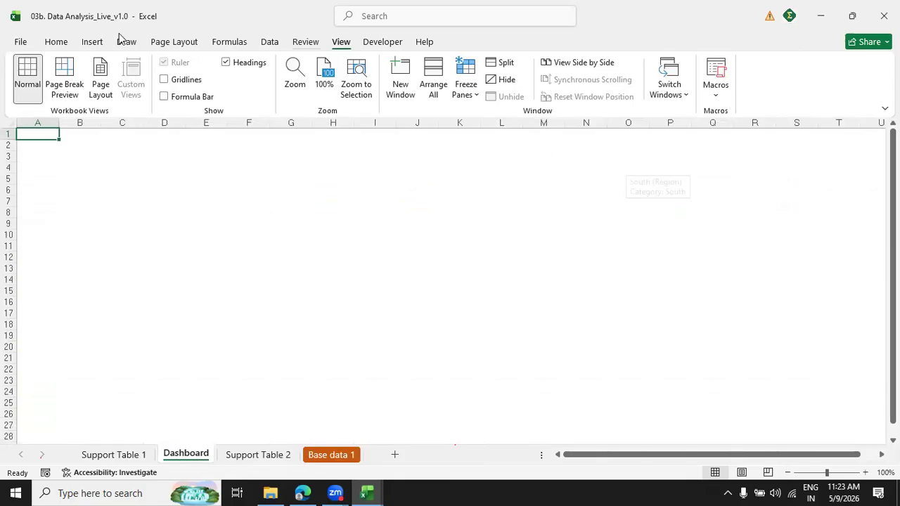
left_click(56, 42)
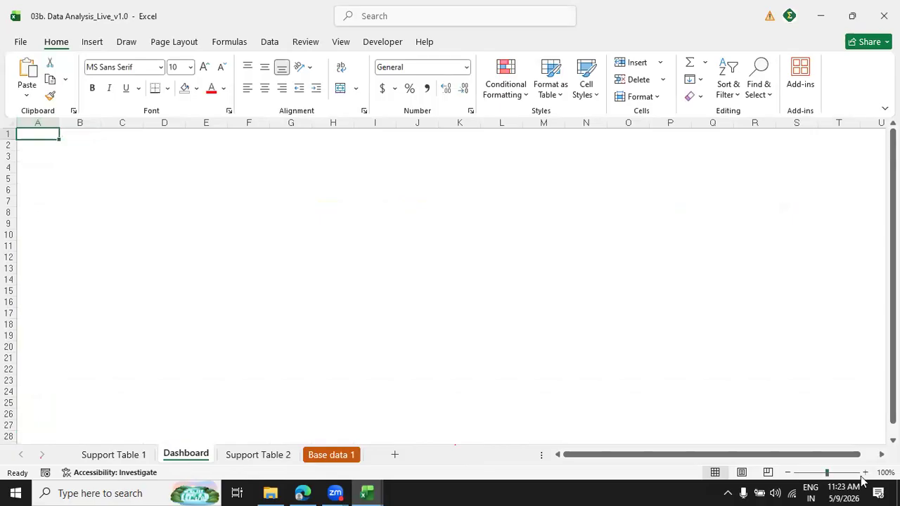
Hide every column from V to the end of the Dashboard sheet and check the remaining area's edges.
left_click_drag(38, 125, 866, 115)
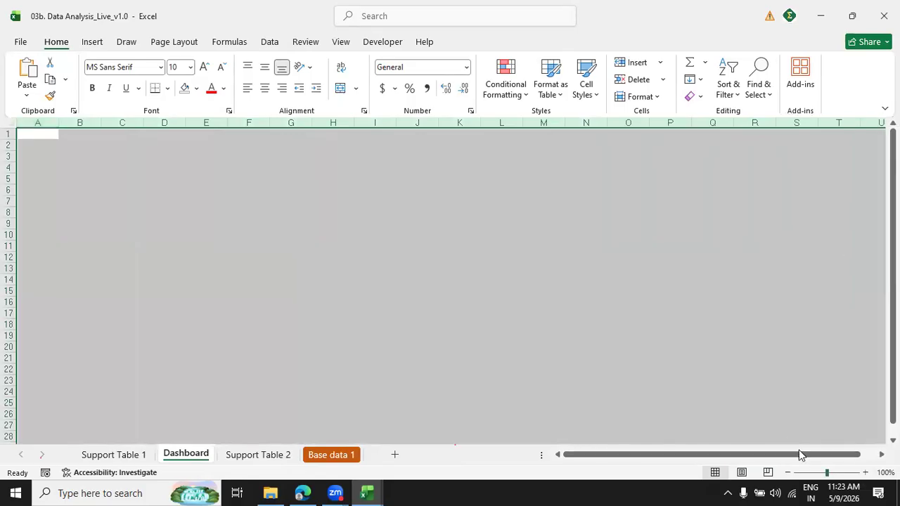
left_click(881, 455)
scroll(766, 241, "right", 3)
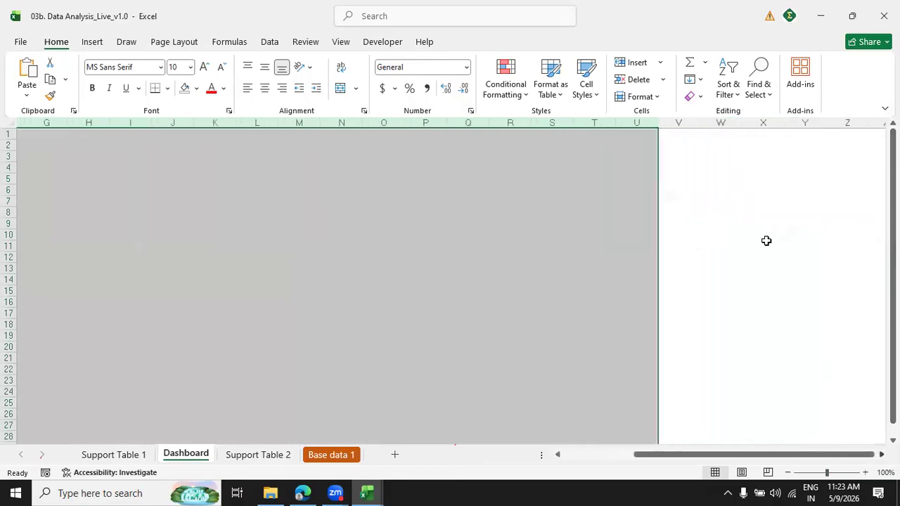
left_click(671, 120)
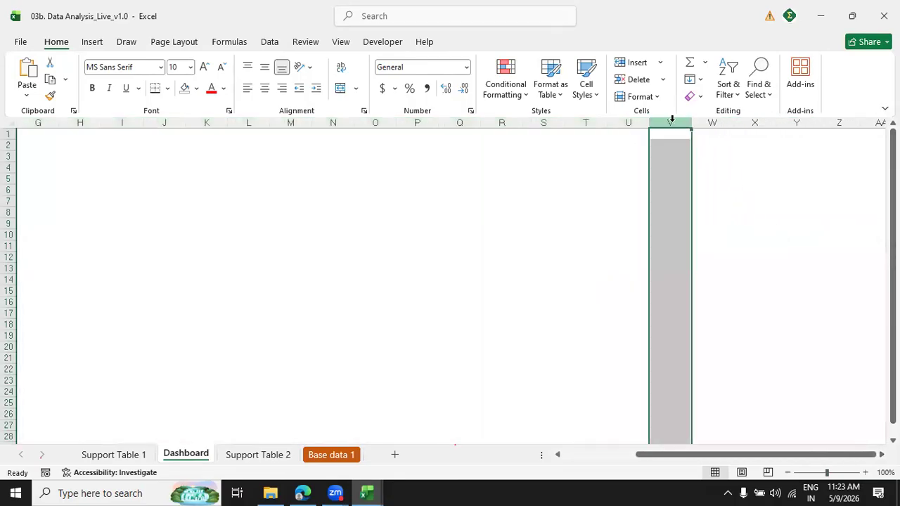
key("alt+shift")
key("ctrl+shift+Right")
right_click(672, 121)
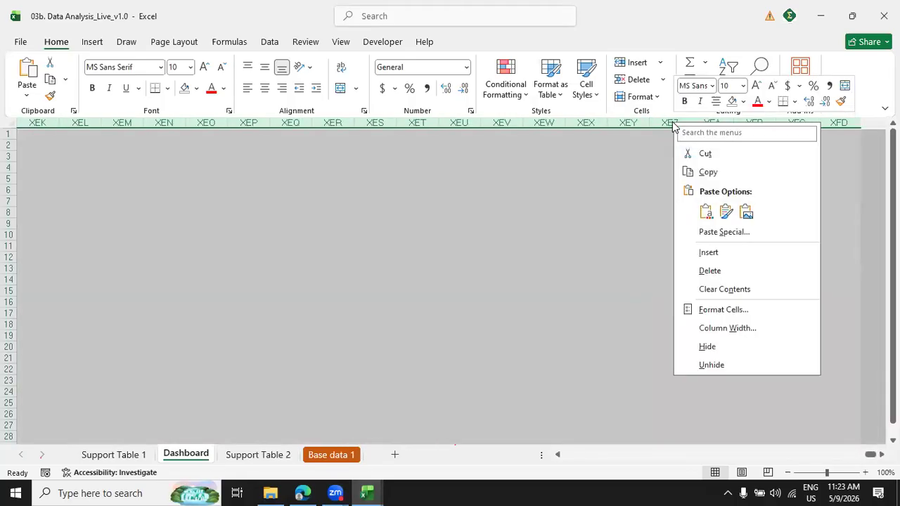
left_click(707, 346)
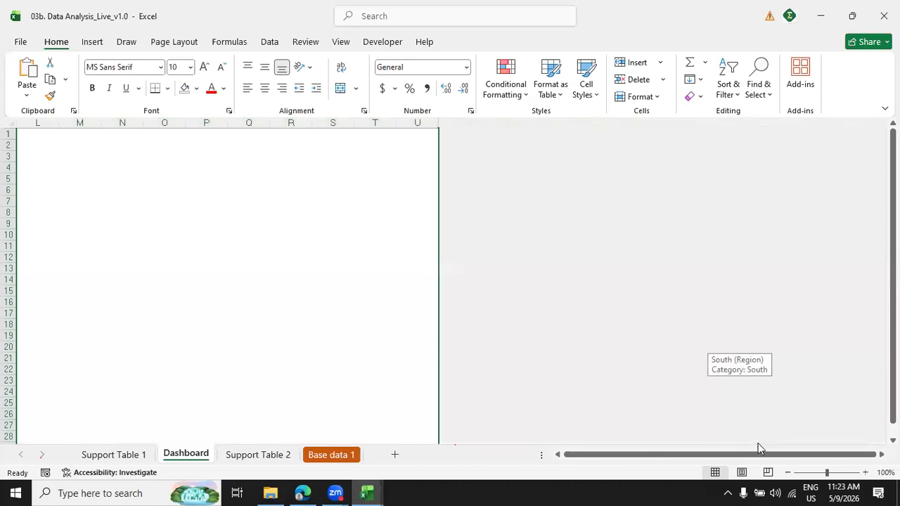
left_click_drag(749, 452, 615, 467)
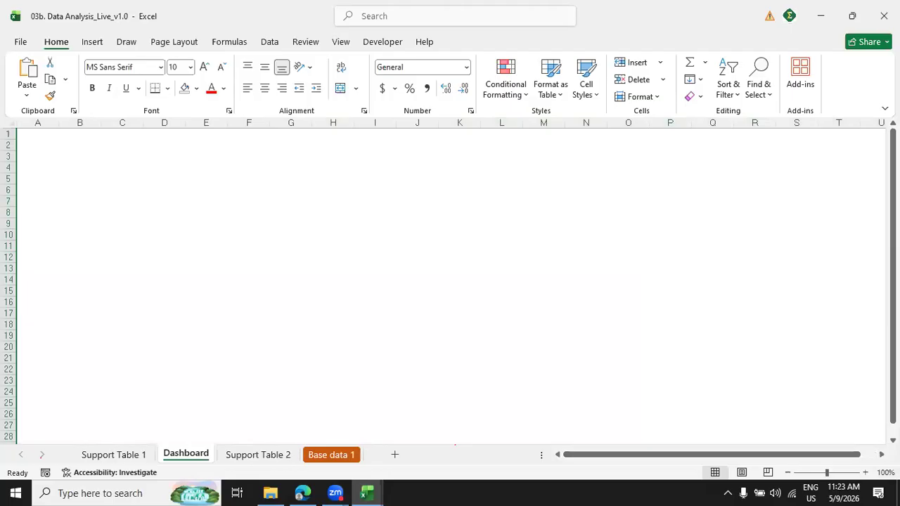
left_click(880, 455)
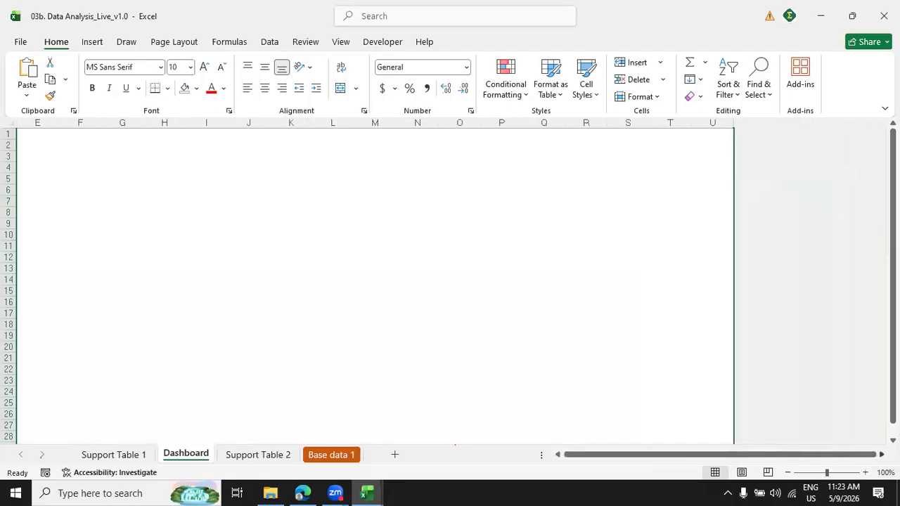
left_click_drag(739, 454, 556, 473)
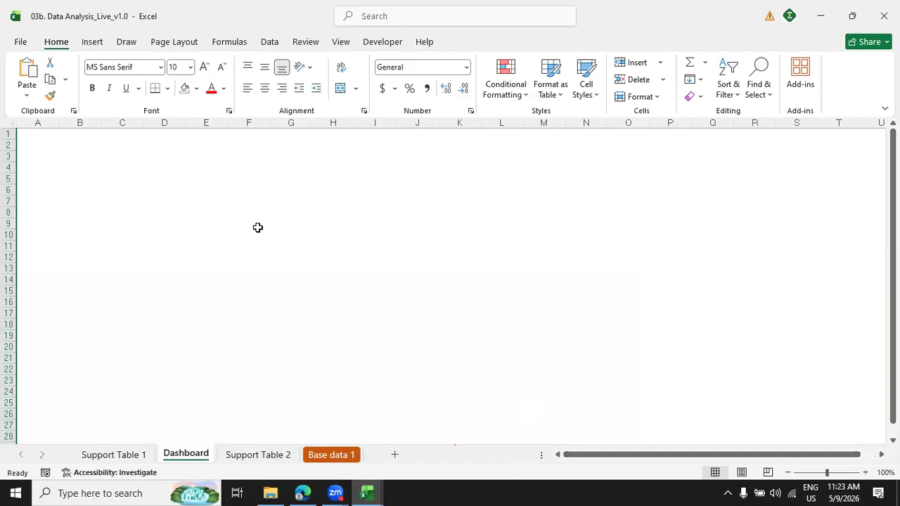
Merge and center rows 1 to 3 of the Dashboard sheet and fill the header band with standard Orange.
left_click(47, 139)
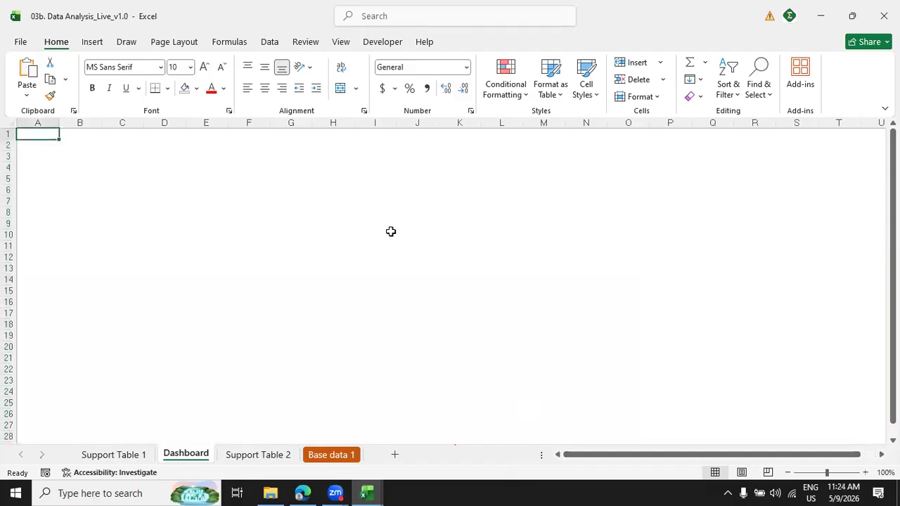
key("shift+space")
key("shift+Down")
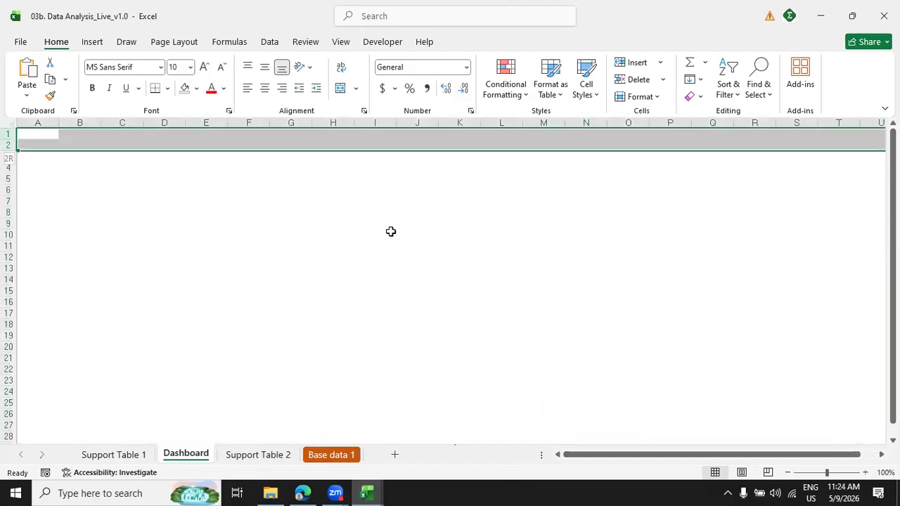
key("shift+Down")
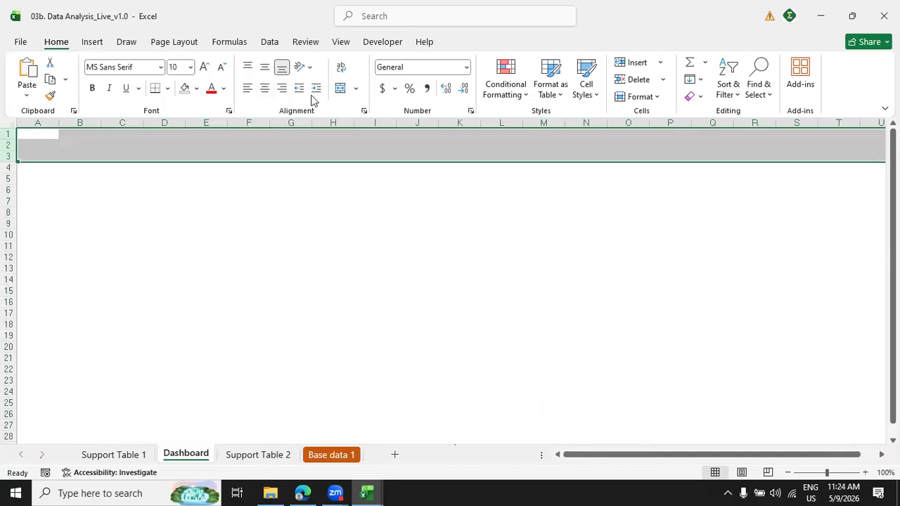
left_click(340, 88)
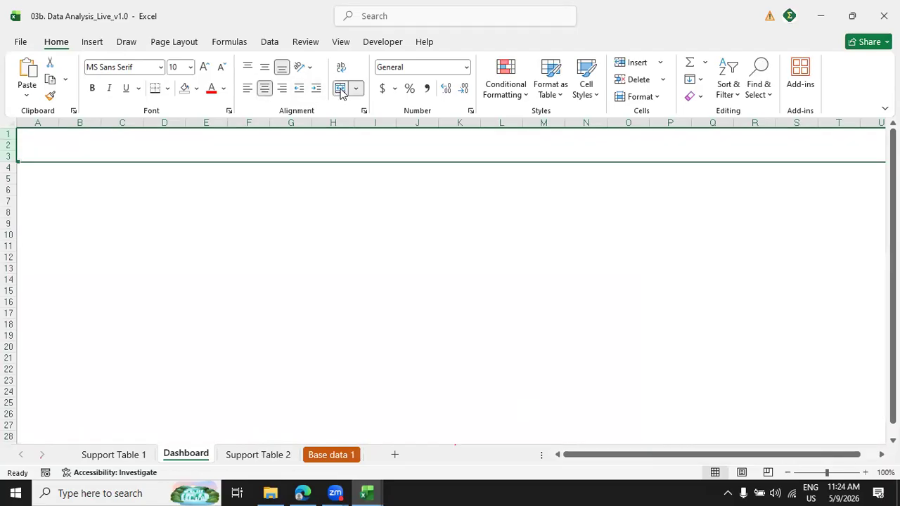
left_click(196, 91)
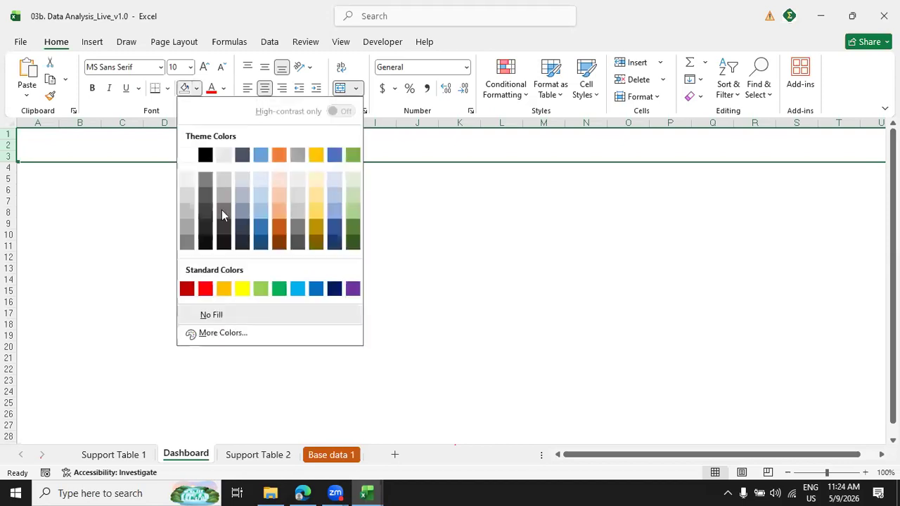
left_click(225, 289)
Enter the title "Profit Analysis Dashboard" in the merged header band.
left_click(395, 147)
type("Pro")
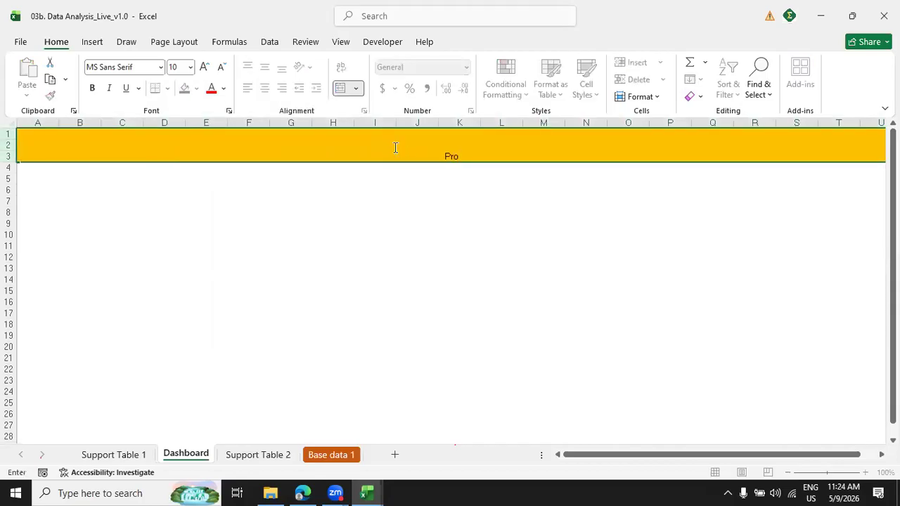
type("fit Analysis Dashboard")
key("Return")
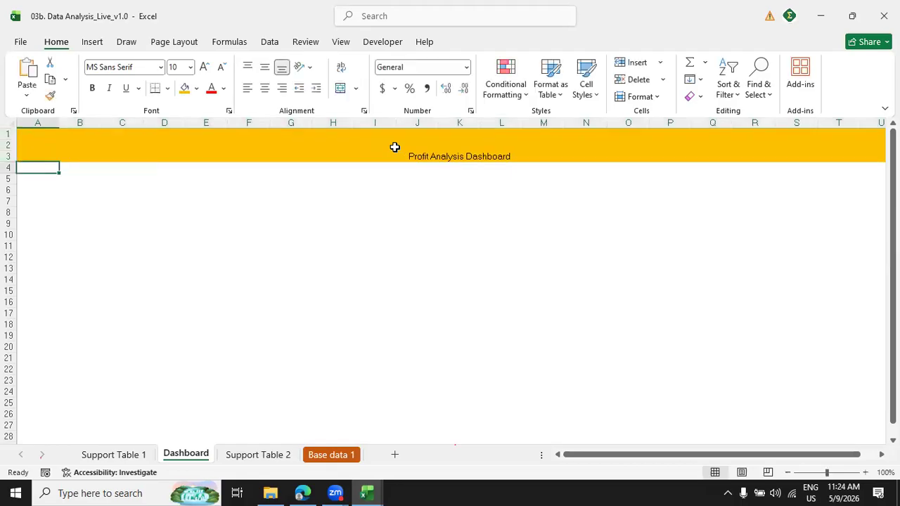
Middle-align the header title vertically, make it bold and enlarge it to 20 pt.
left_click(395, 147)
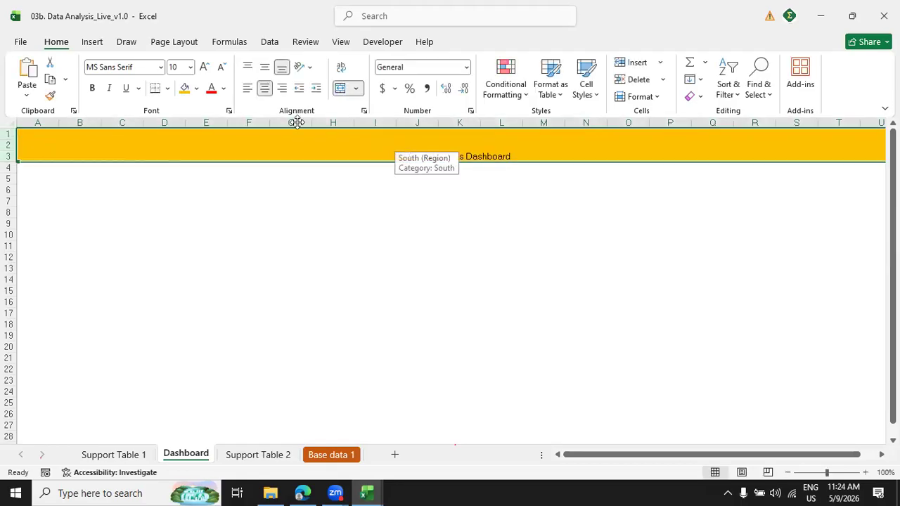
left_click(263, 69)
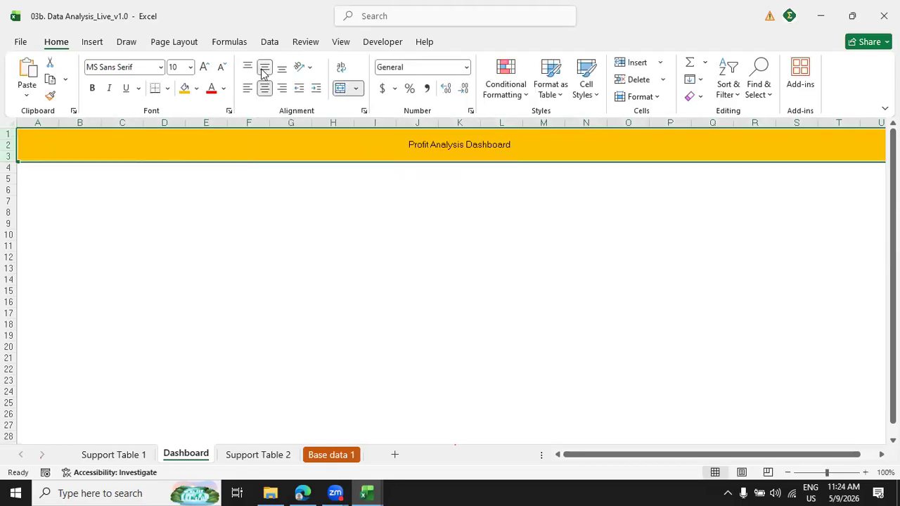
left_click(93, 88)
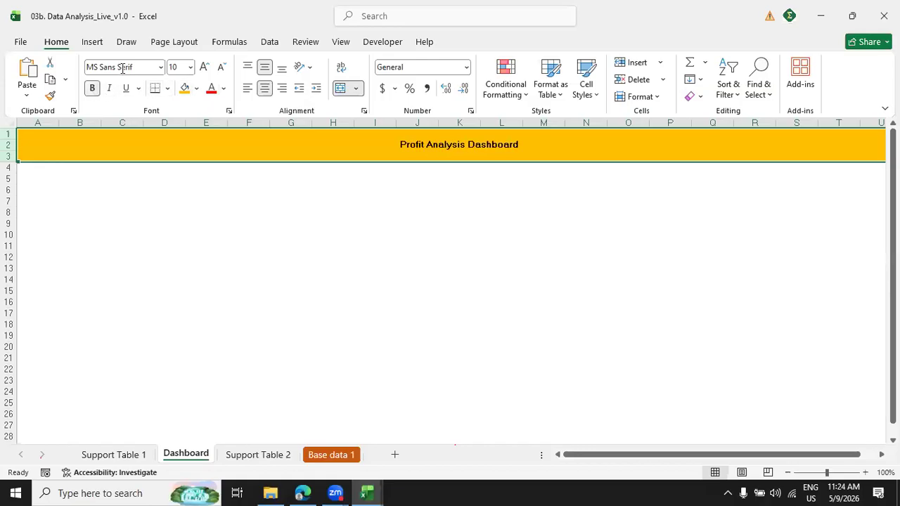
double_click(204, 67)
double_click(204, 67)
double_click(204, 67)
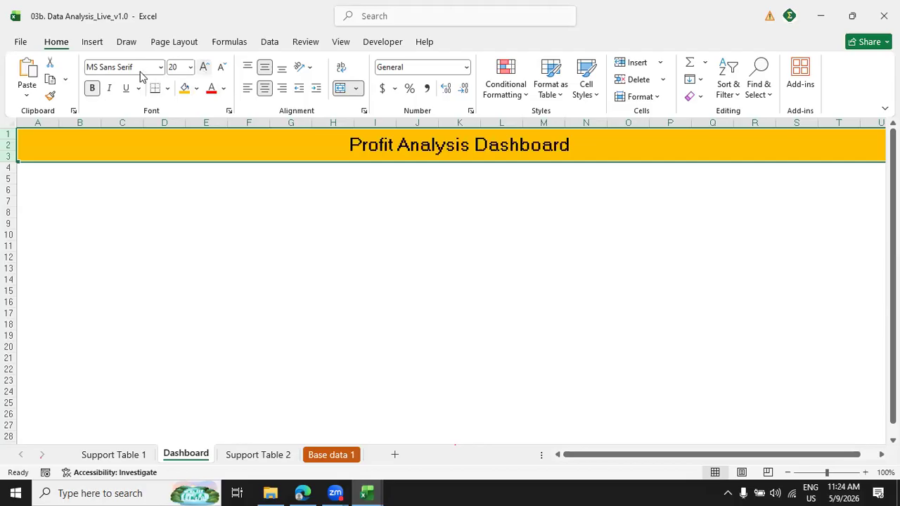
Enlarge the header title to 28 pt and set its font to Calibri.
left_click(134, 66)
type("Calibri Light")
key("Return")
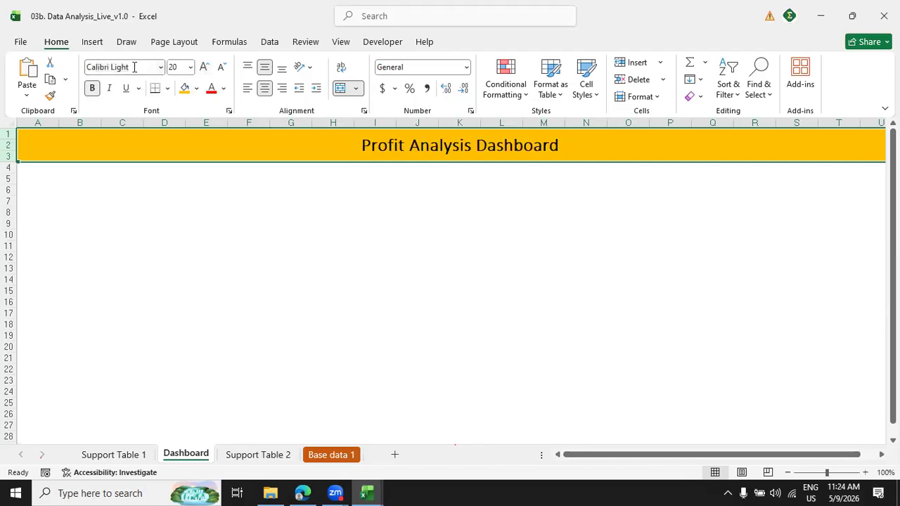
double_click(203, 67)
double_click(204, 67)
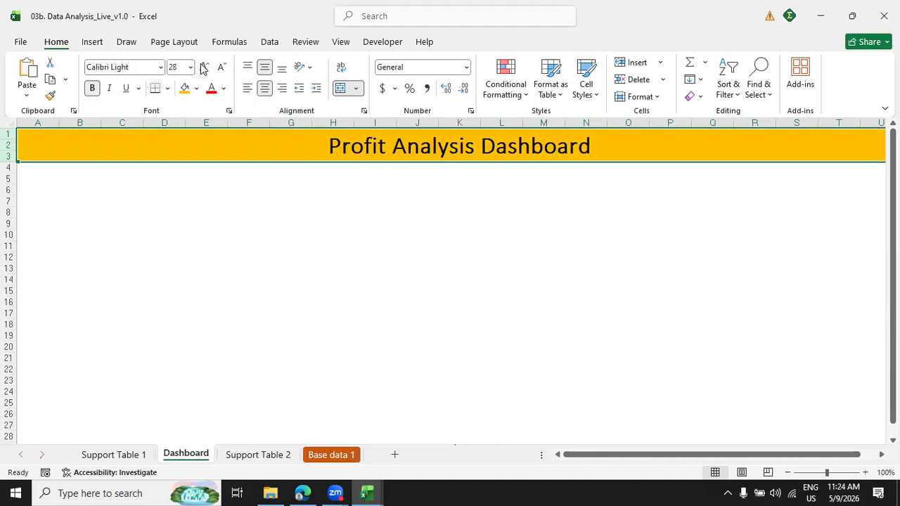
left_click(161, 68)
left_click(114, 123)
left_click(364, 242)
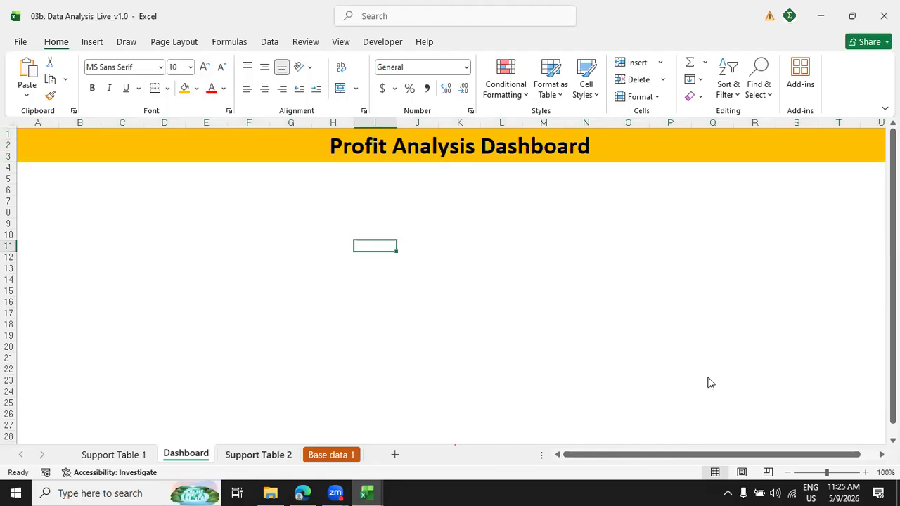
Copy the Year slicer from Support Table 2 to the Dashboard and place it directly below the header, starting at column A.
left_click(267, 453)
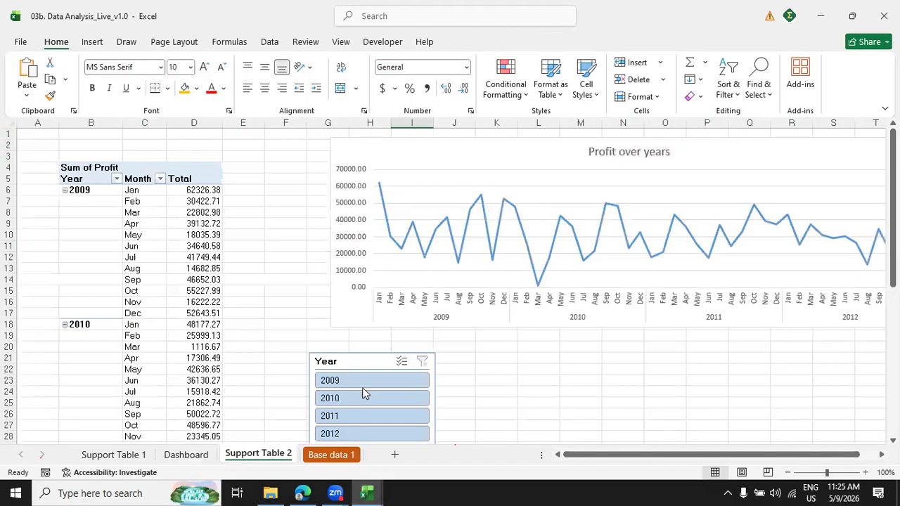
left_click_drag(893, 217, 871, 201)
left_click(373, 361)
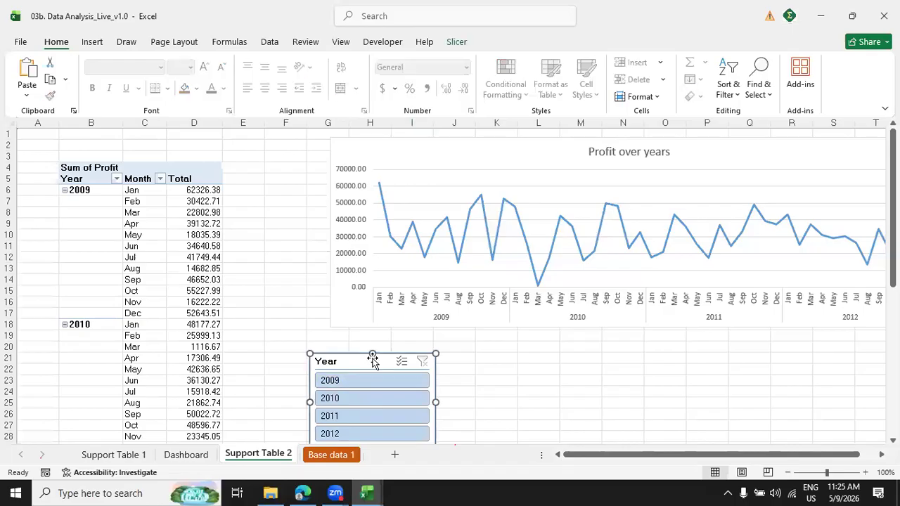
left_click(185, 455)
key("ctrl+v")
left_click_drag(387, 242, 46, 168)
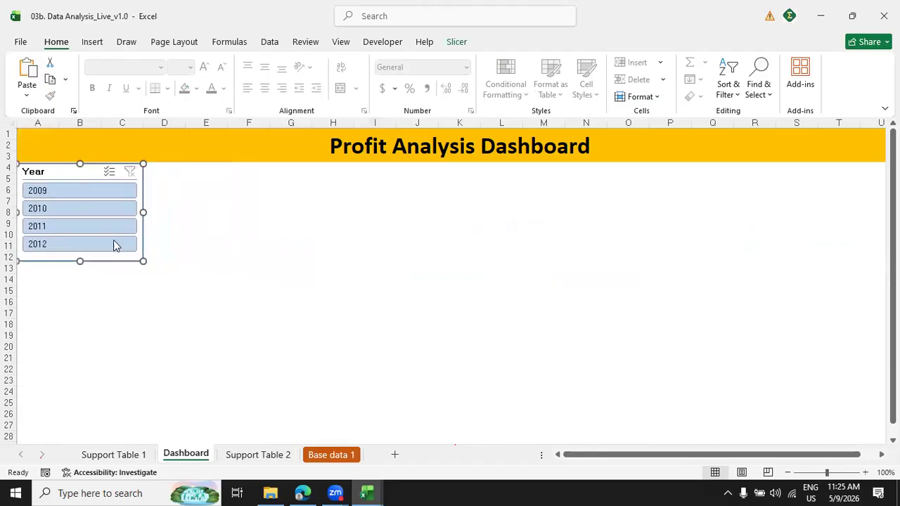
Change the header band's fill color to Blue, Accent 1, Darker 25%.
left_click(282, 147)
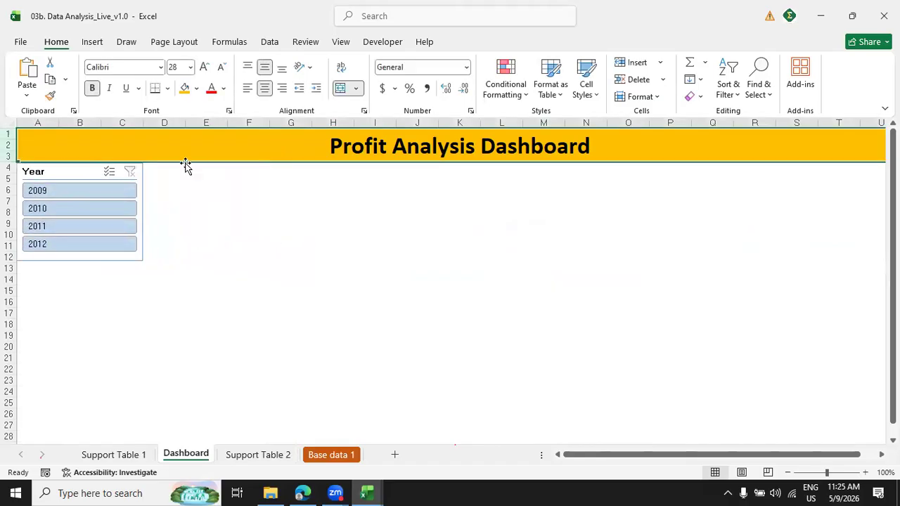
left_click(199, 89)
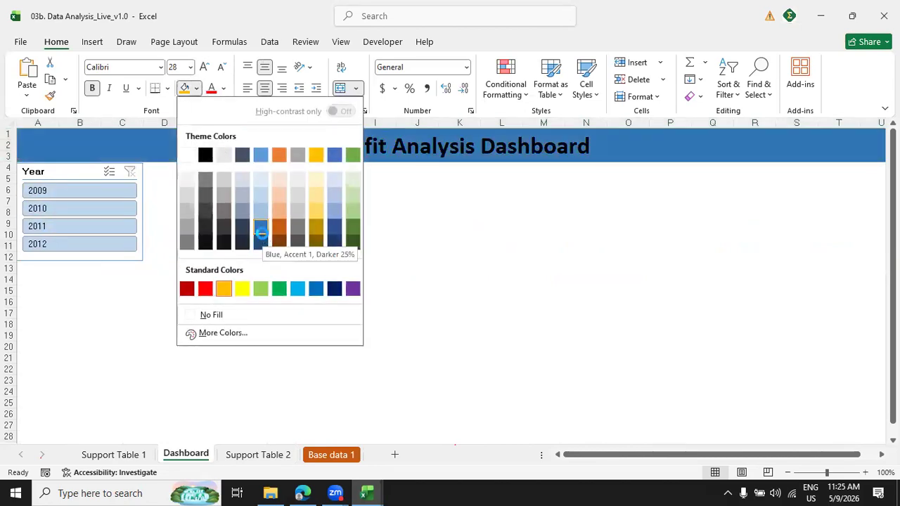
left_click(262, 233)
left_click(355, 242)
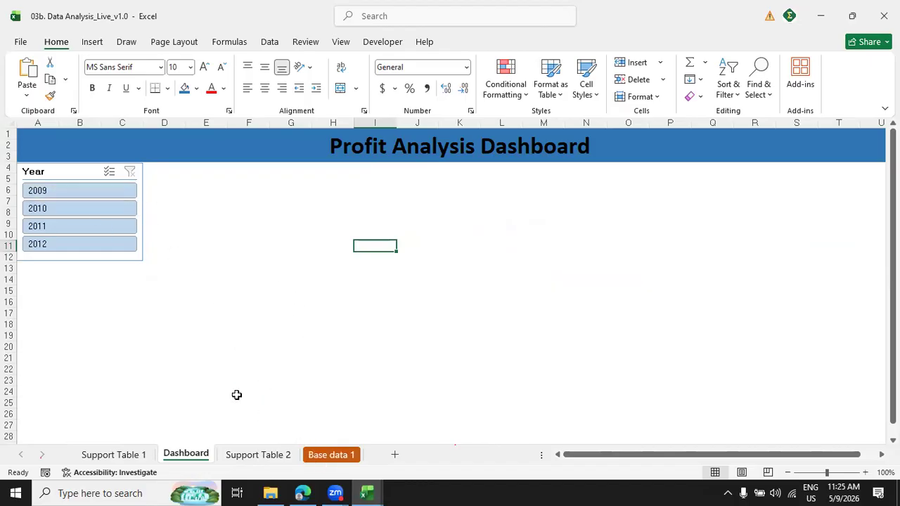
Copy the Month slicer from Support Table 1 and paste it onto the Dashboard sheet.
left_click(312, 455)
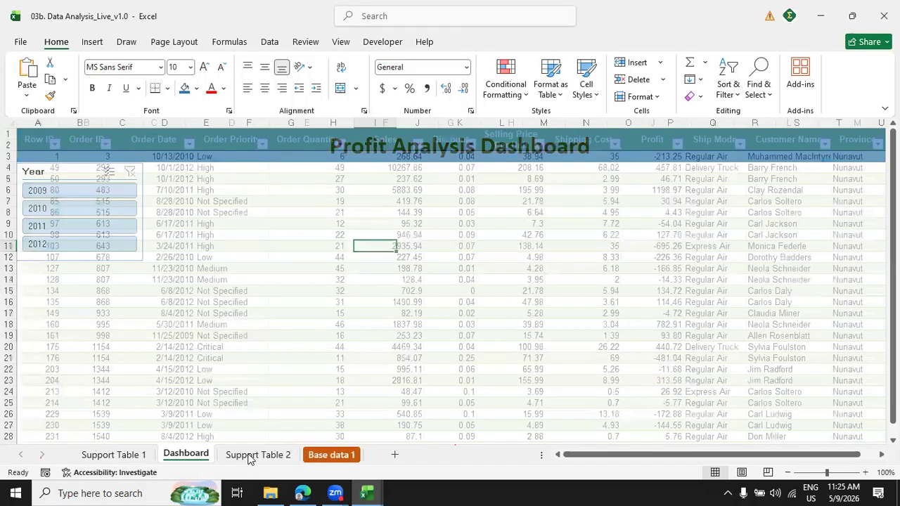
left_click(244, 455)
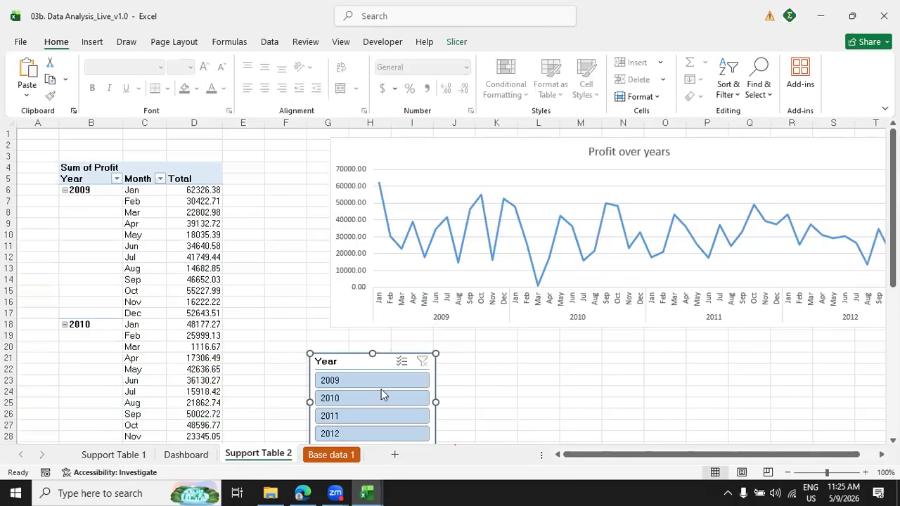
left_click(113, 455)
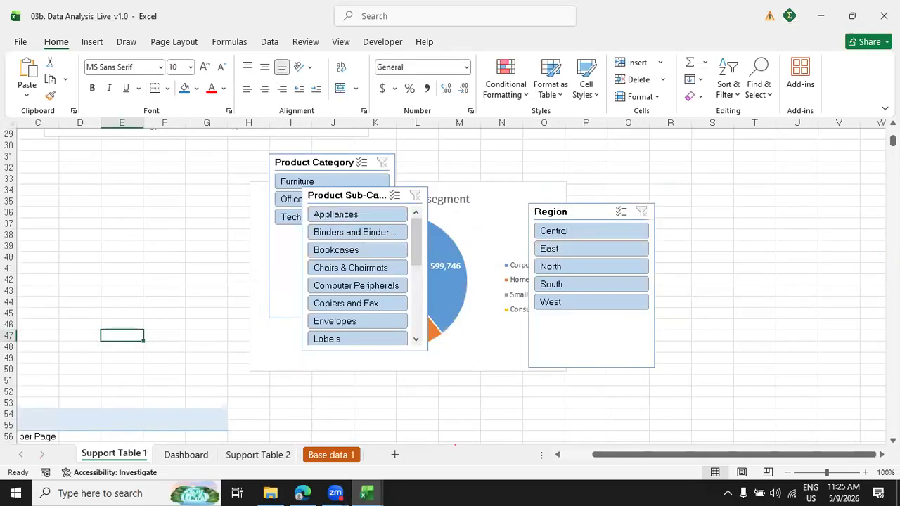
scroll(450, 286, "up", 5)
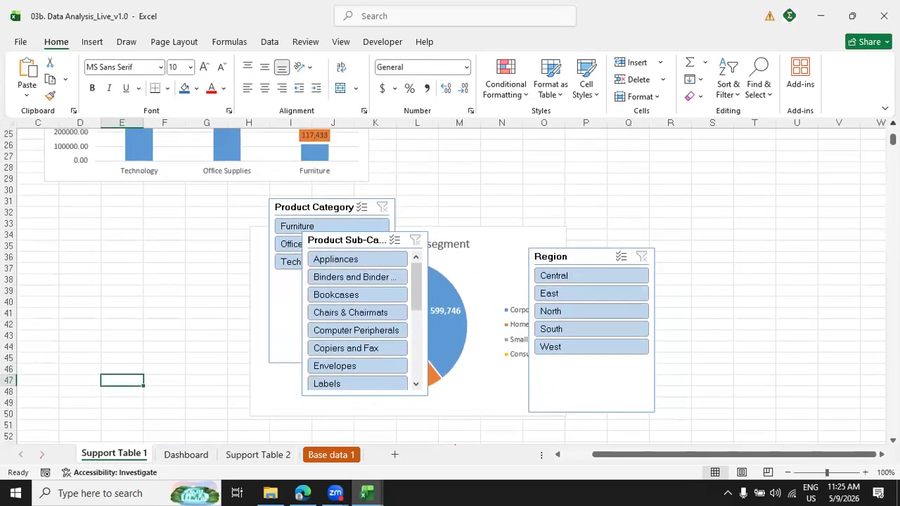
scroll(604, 189, "up", 4)
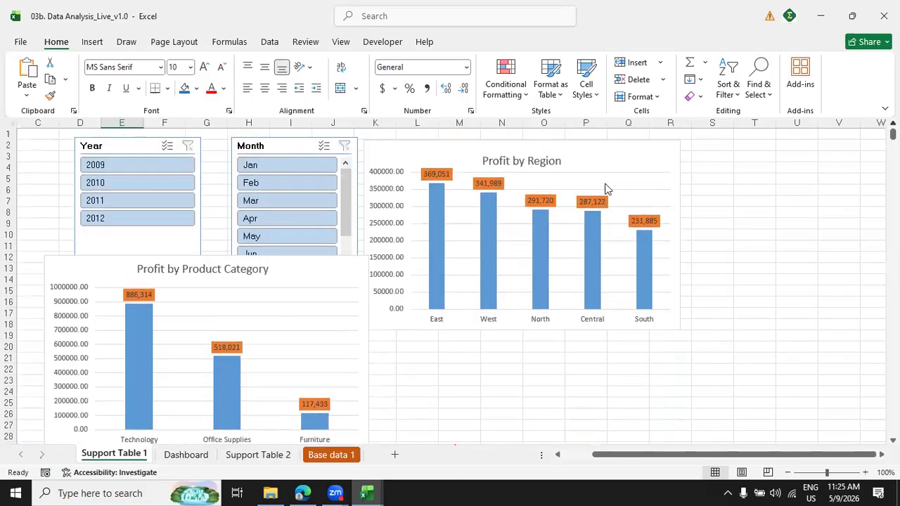
left_click(292, 142)
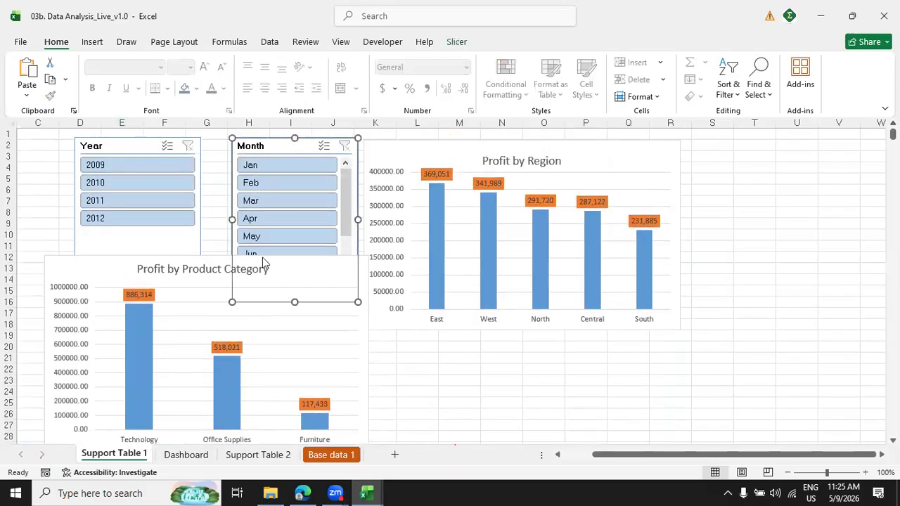
left_click(186, 455)
key("ctrl+v")
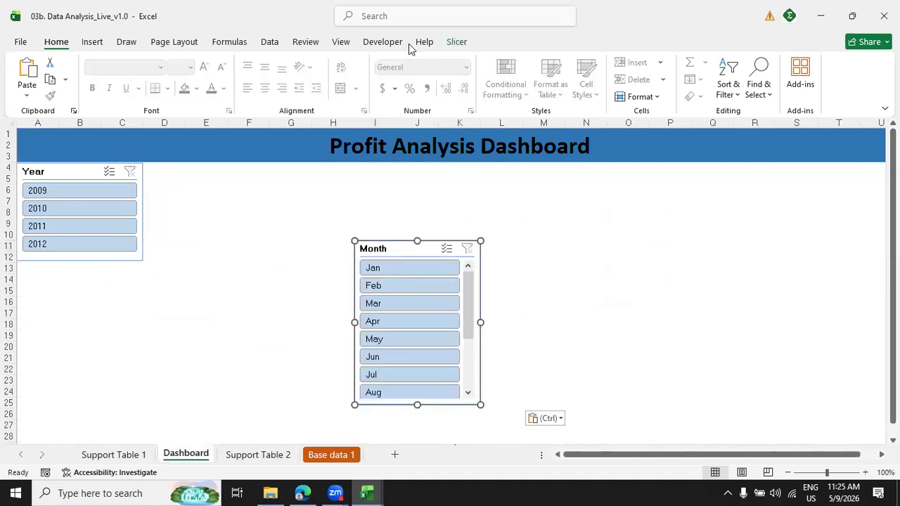
Set the Month slicer's buttons to 12 columns.
left_click(456, 43)
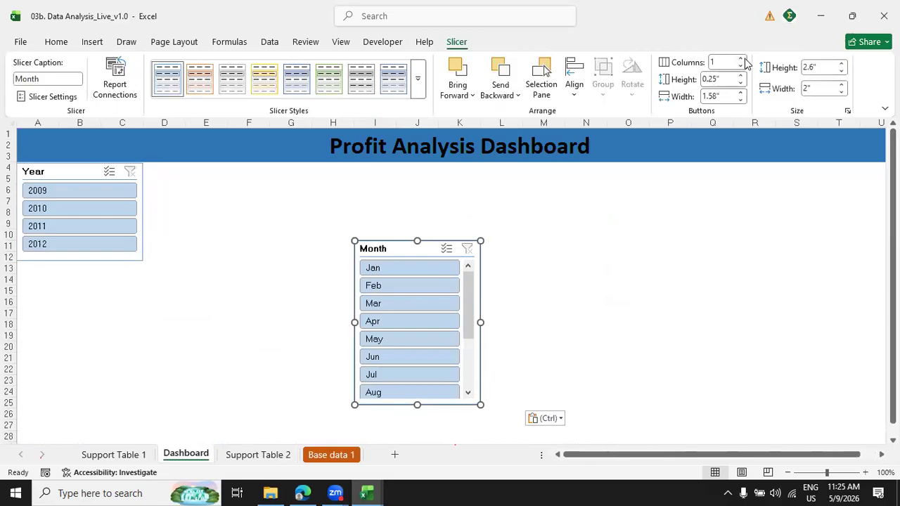
left_click(741, 61)
left_click(741, 61)
left_click(741, 61)
left_click(741, 61)
left_click(741, 61)
left_click(741, 61)
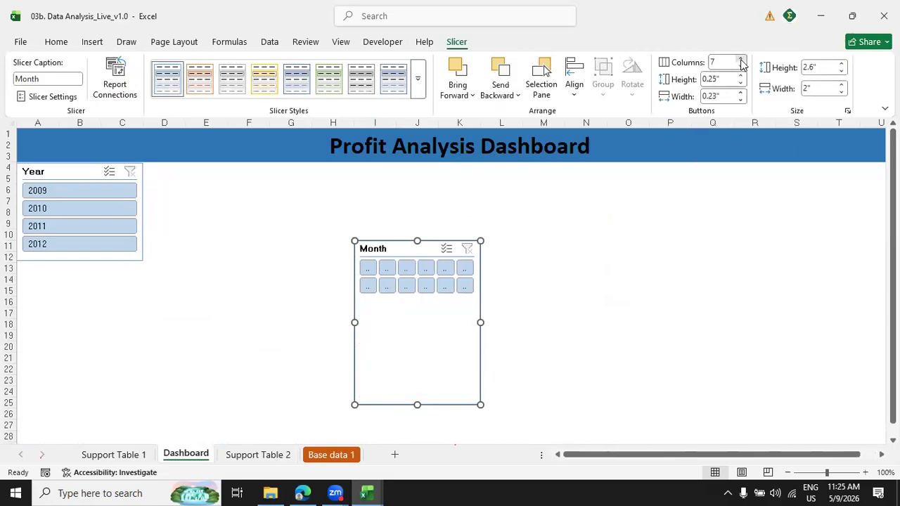
left_click(741, 61)
left_click(741, 61)
left_click(741, 61)
left_click(741, 61)
left_click(741, 61)
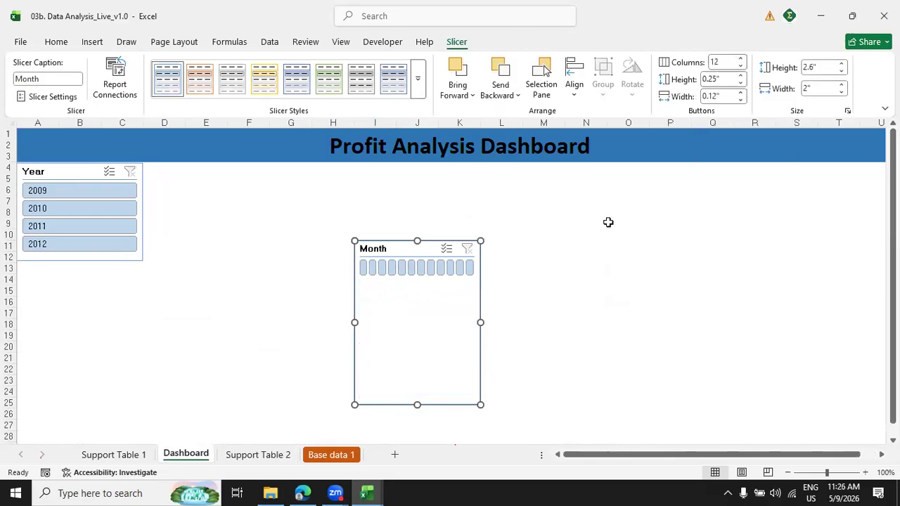
Resize the Month slicer to about 9.06" wide and 0.75" high, placing it beside the Year slicer directly under the header.
left_click_drag(478, 322, 808, 322)
left_click_drag(353, 321, 234, 313)
left_click_drag(295, 180, 266, 171)
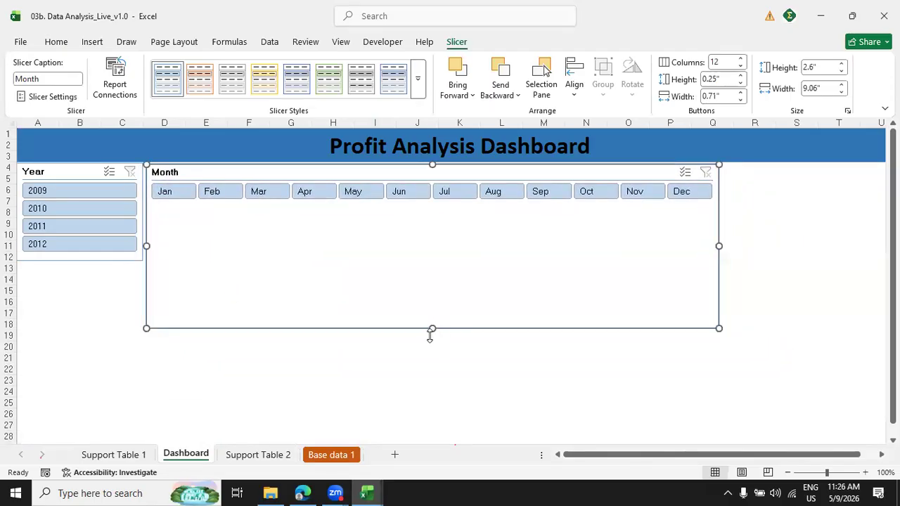
left_click(429, 335)
left_click(428, 306)
left_click_drag(430, 292, 414, 208)
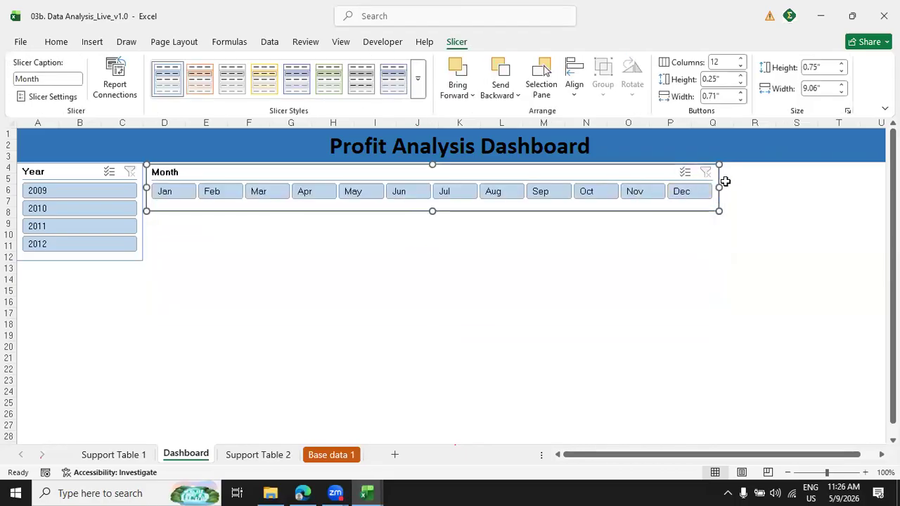
Stretch the Month slicer to the end of column U, about 11.96" wide, and trim its height to fit the single button row.
left_click_drag(722, 187, 859, 192)
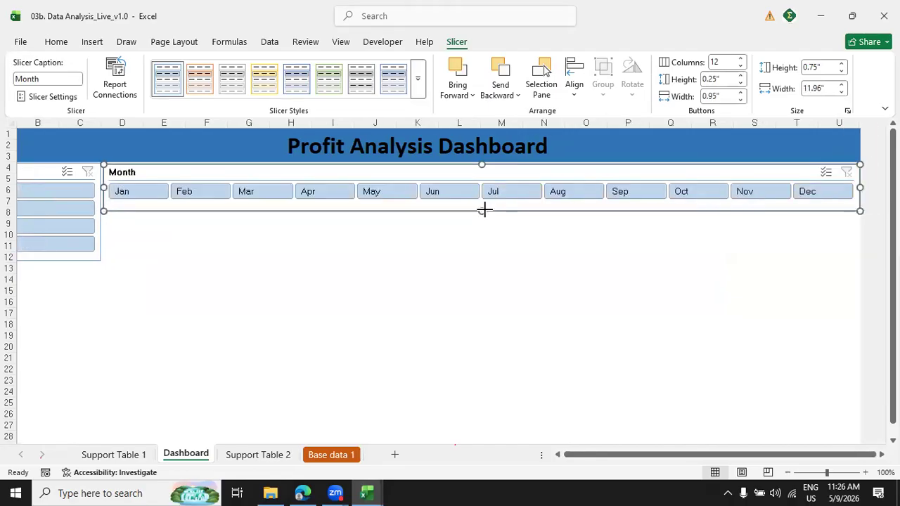
left_click_drag(481, 211, 496, 229)
left_click(591, 246)
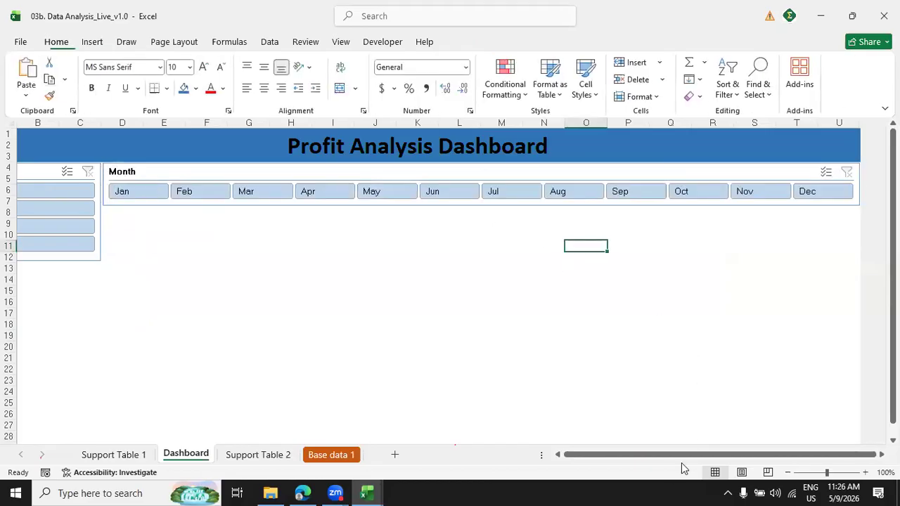
left_click_drag(595, 466, 561, 457)
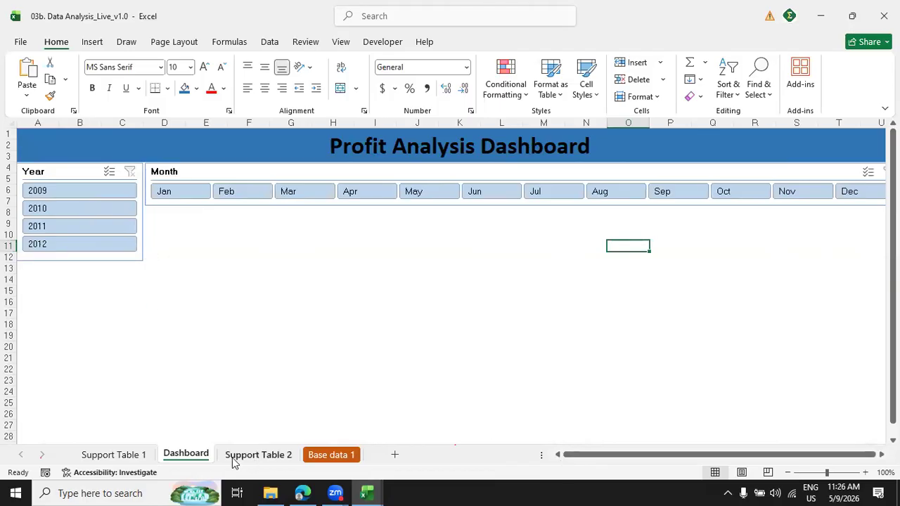
Copy the Region slicer from Support Table 1 and paste it onto the Dashboard sheet.
left_click(127, 457)
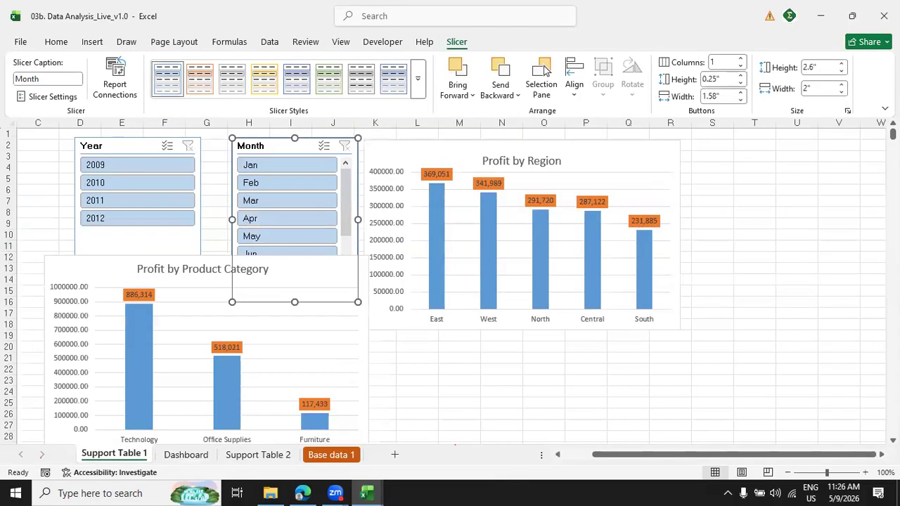
scroll(450, 281, "down", 7)
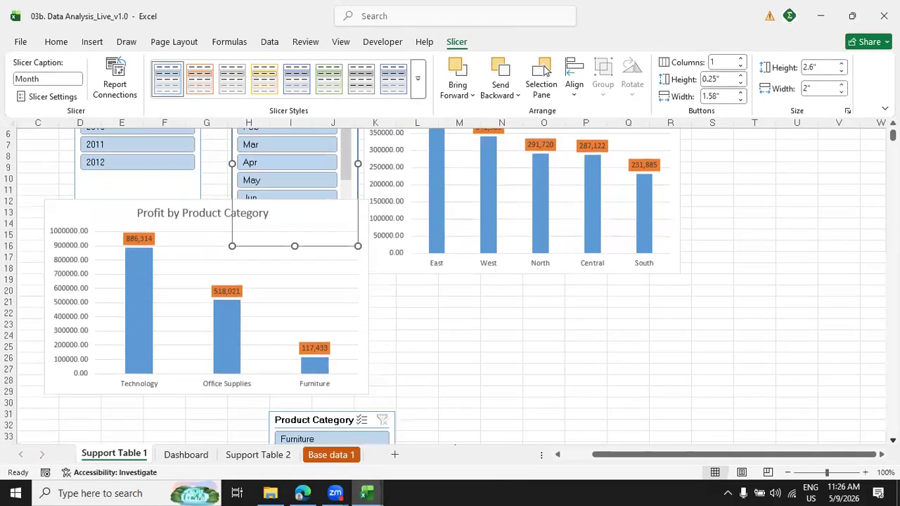
left_click(568, 279)
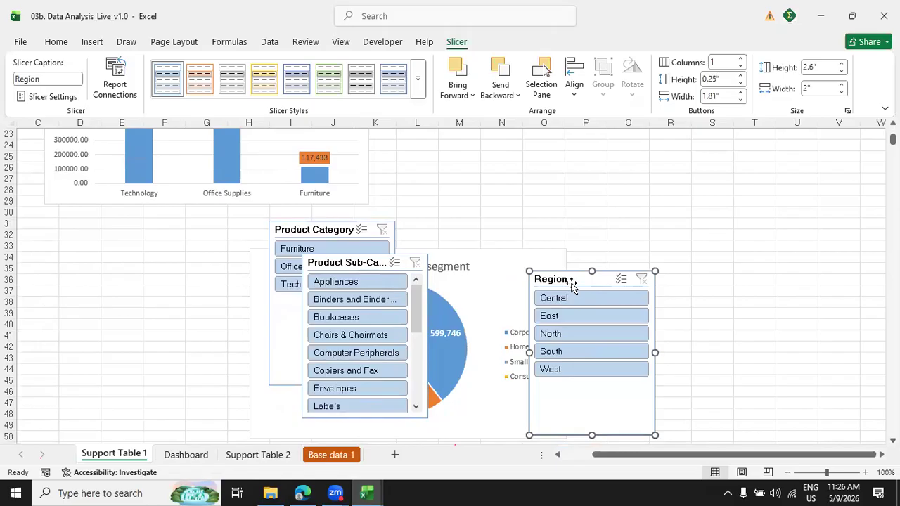
left_click(184, 457)
key("ctrl+v")
Place the Region slicer directly beneath the Year slicer and shorten it to fit its five buttons.
left_click_drag(599, 251, 51, 277)
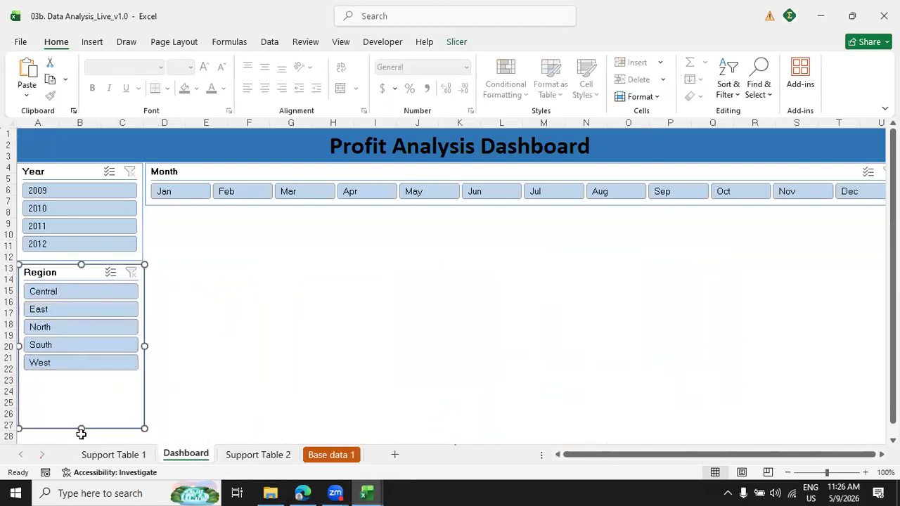
left_click_drag(72, 396, 66, 376)
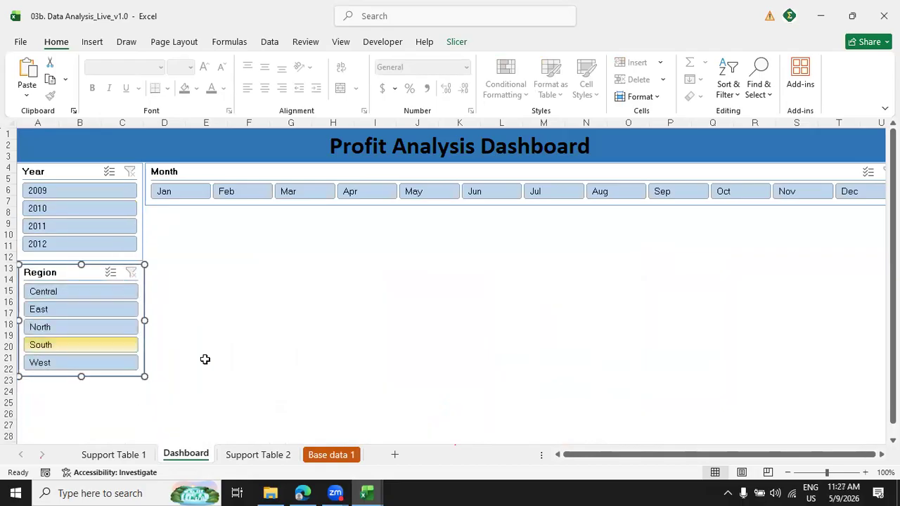
left_click(241, 346)
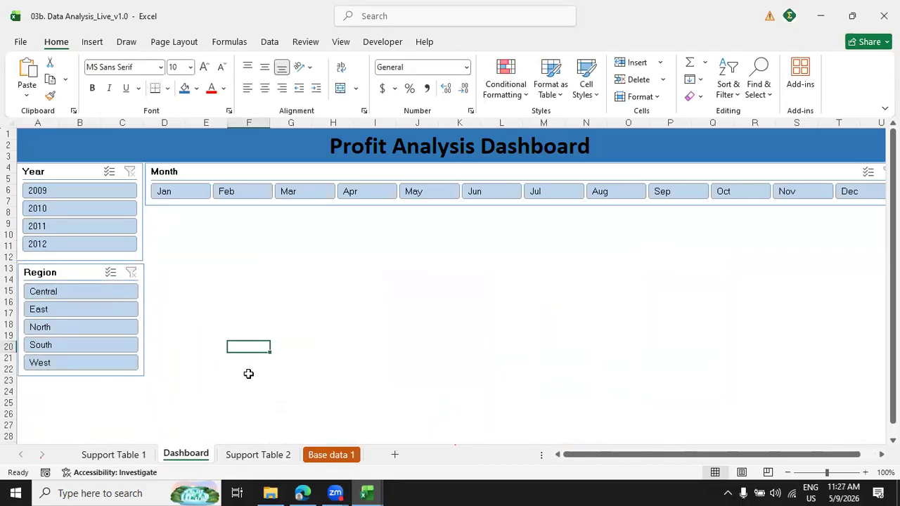
Copy the Product Category slicer from Support Table 1 to the Dashboard and place it directly beneath the Region slicer.
left_click(125, 456)
left_click(312, 232)
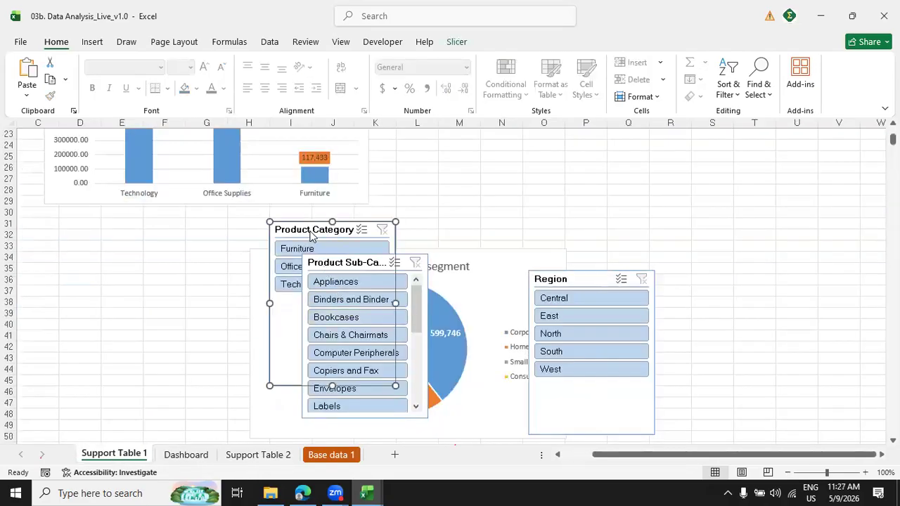
left_click(187, 455)
key("ctrl+v")
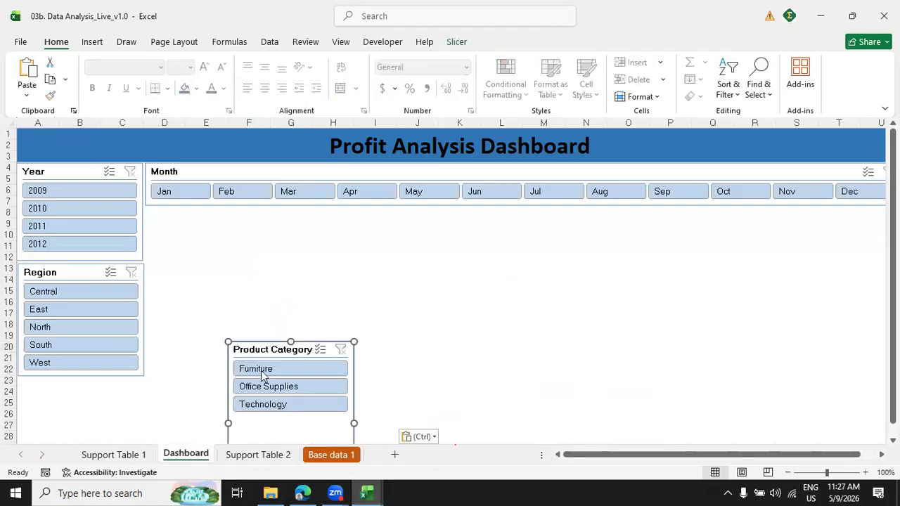
left_click_drag(260, 344, 52, 379)
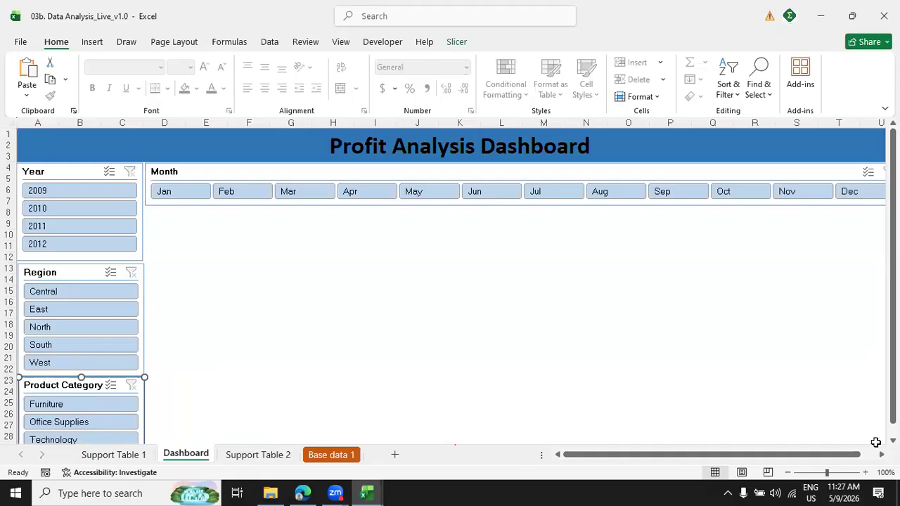
Shorten the Product Category slicer so that it ends just below its Technology button, at about row 30.
scroll(449, 281, "down", 2)
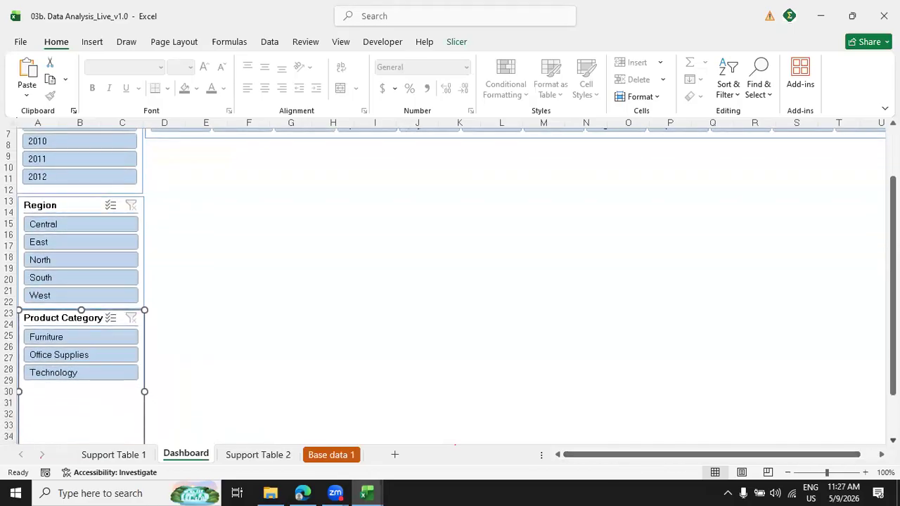
scroll(449, 281, "down", 1)
left_click_drag(81, 428, 74, 339)
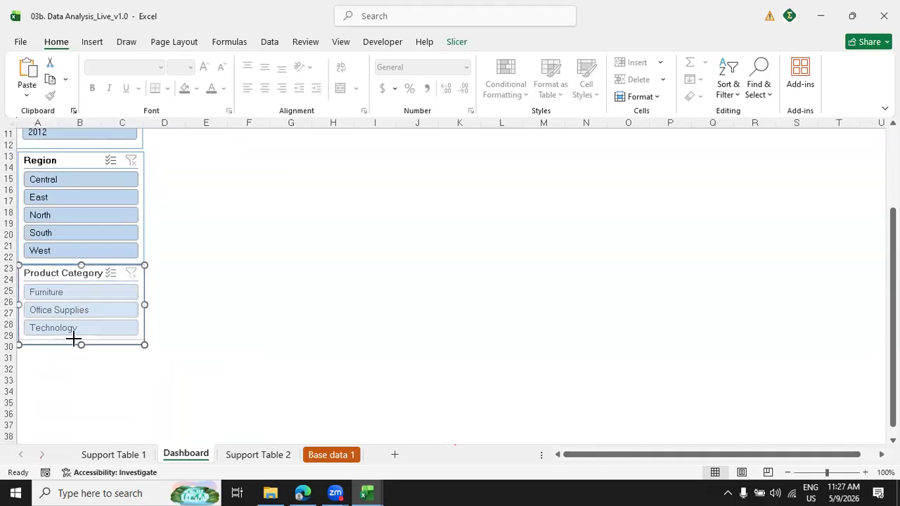
left_click_drag(74, 340, 74, 346)
left_click(399, 346)
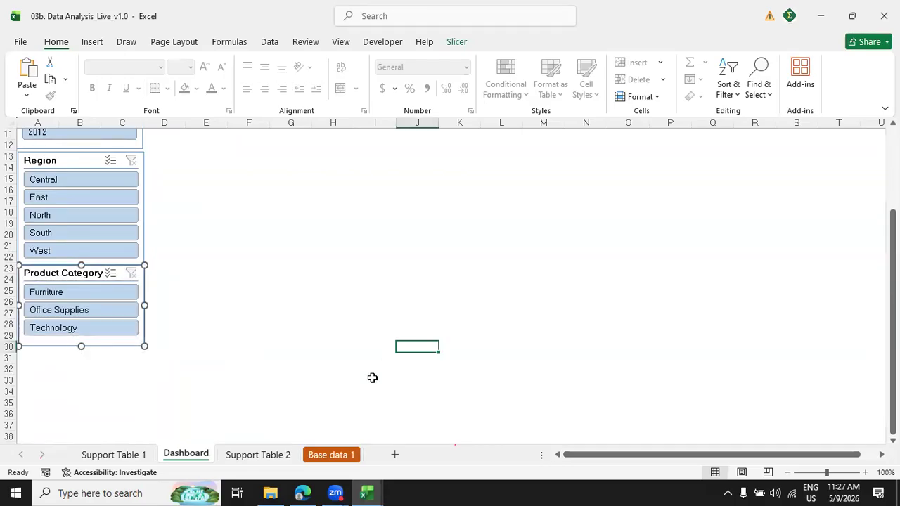
Copy the Product Sub-Category slicer from Support Table 1 to the Dashboard, placing it beneath the Product Category slicer from row 31.
left_click(143, 456)
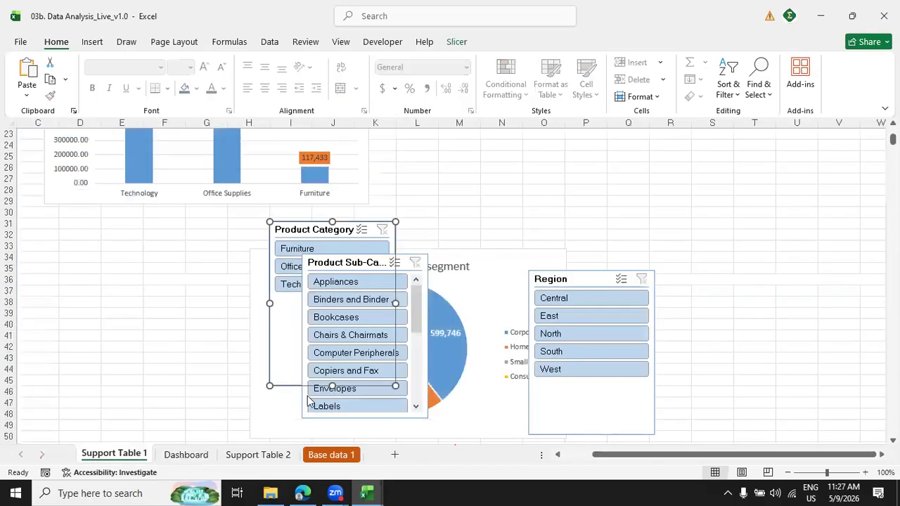
left_click(330, 262)
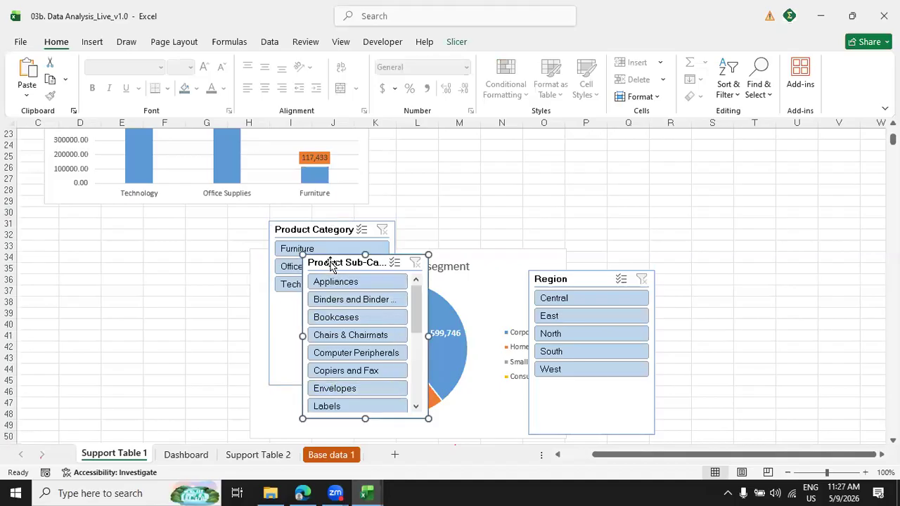
key("Delete")
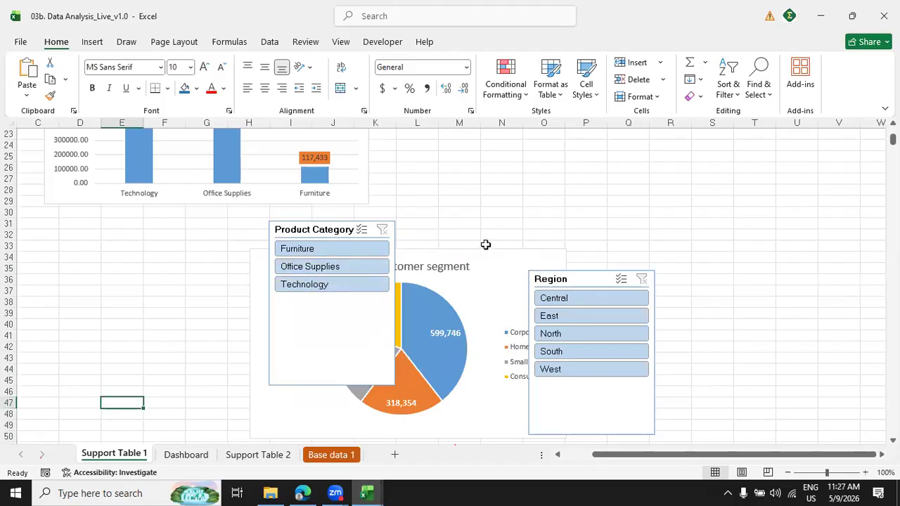
key("ctrl+z")
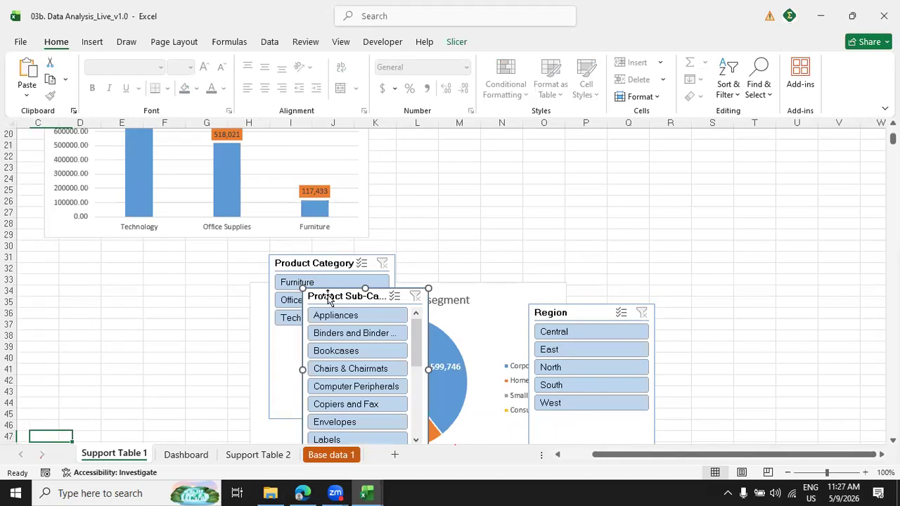
left_click(188, 454)
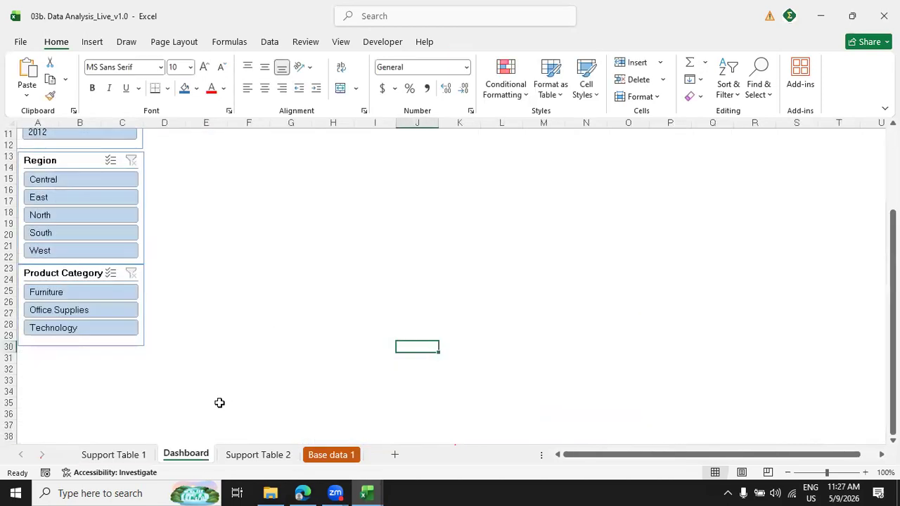
key("ctrl+v")
left_click_drag(416, 351, 39, 352)
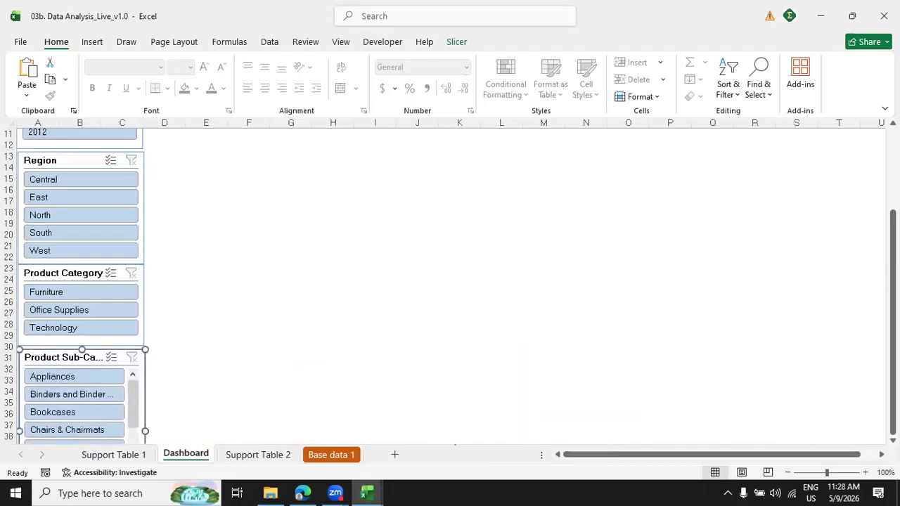
Widen the Product Sub-Category slicer slightly past the start of column D so its full title fits.
left_click_drag(893, 274, 893, 274)
scroll(450, 286, "down", 2)
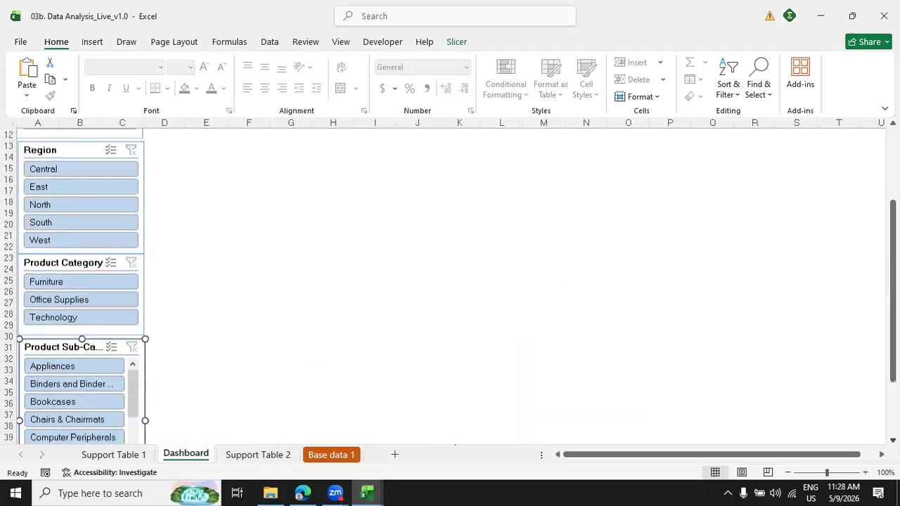
scroll(511, 344, "down", 1)
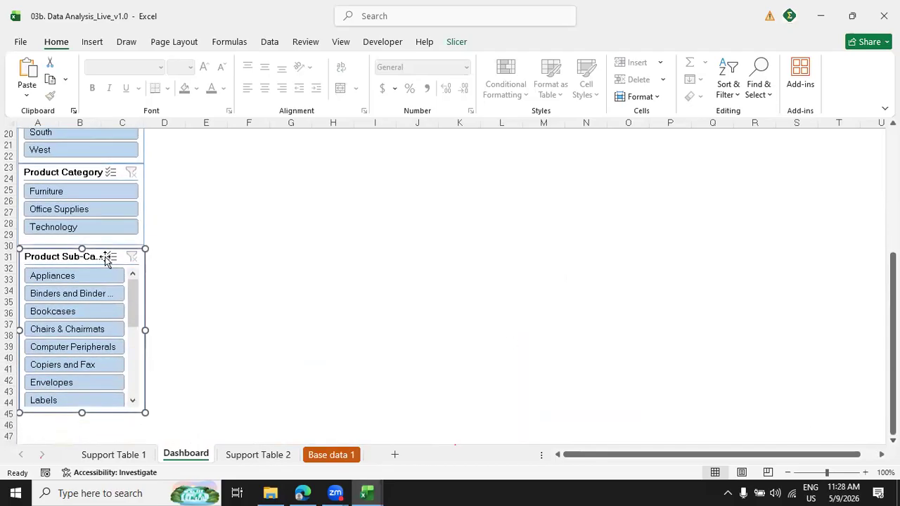
right_click(71, 257)
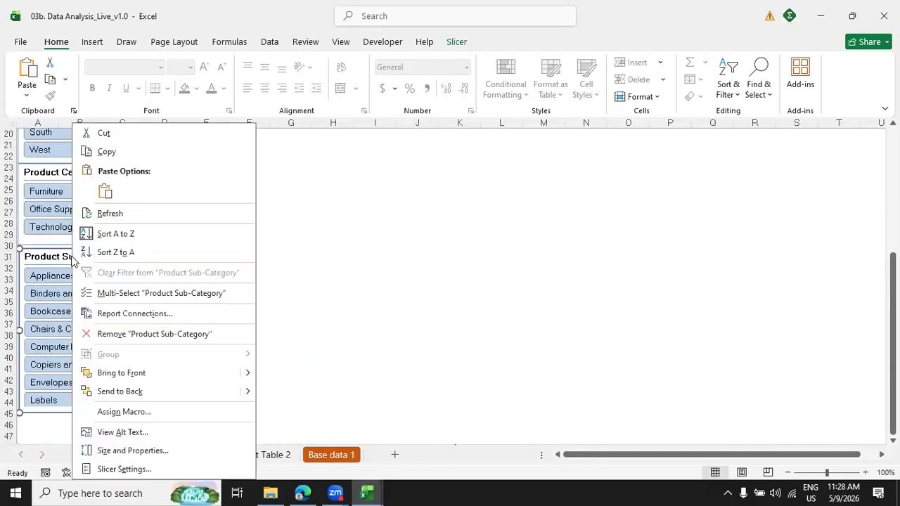
left_click(362, 274)
left_click_drag(154, 331, 168, 331)
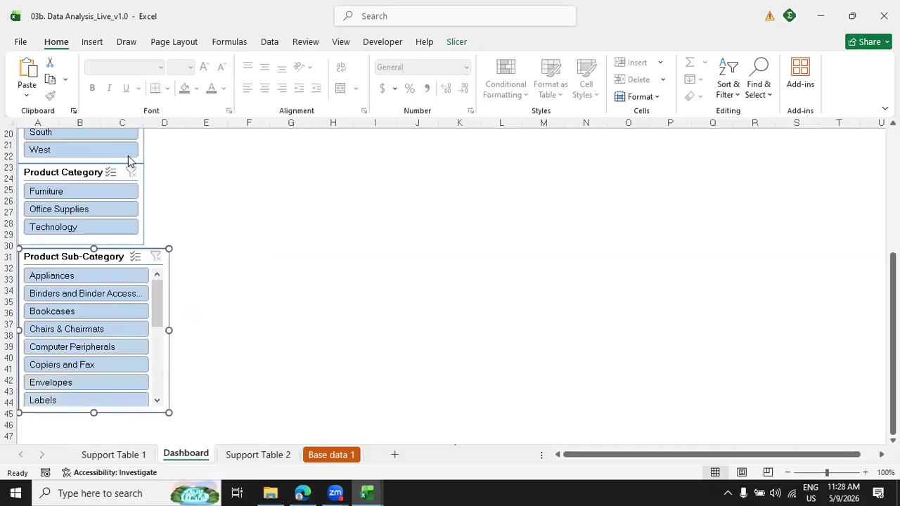
Widen the Product Category slicer to nearly match the Sub-Category slicer and adjust its position between the Region and Sub-Category slicers.
left_click_drag(76, 173, 80, 176)
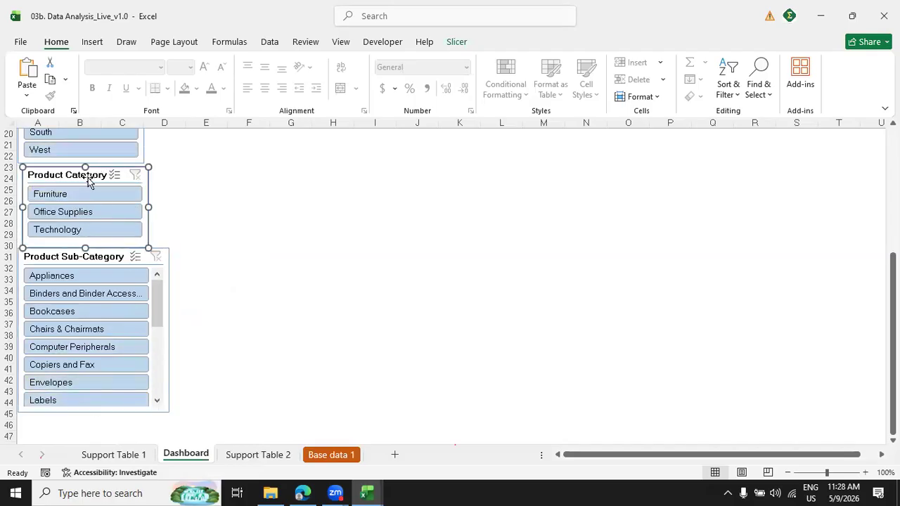
left_click_drag(158, 206, 165, 206)
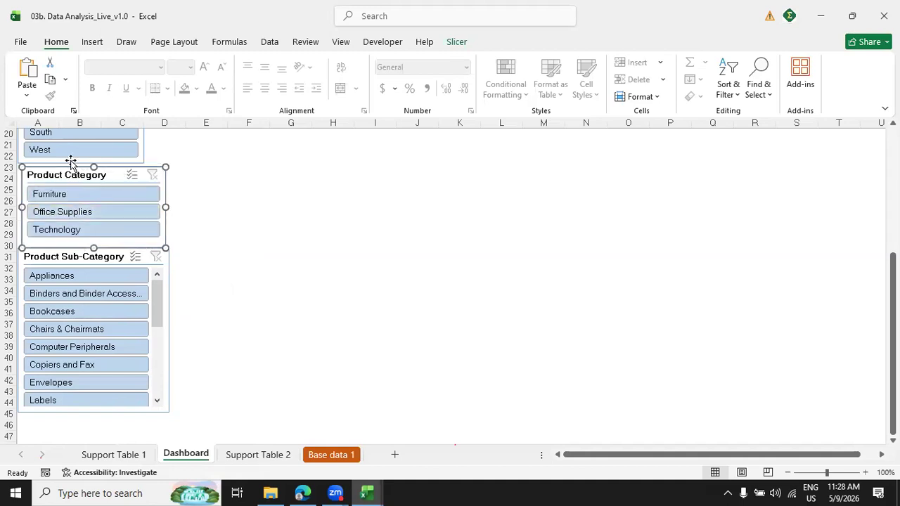
left_click_drag(63, 173, 64, 173)
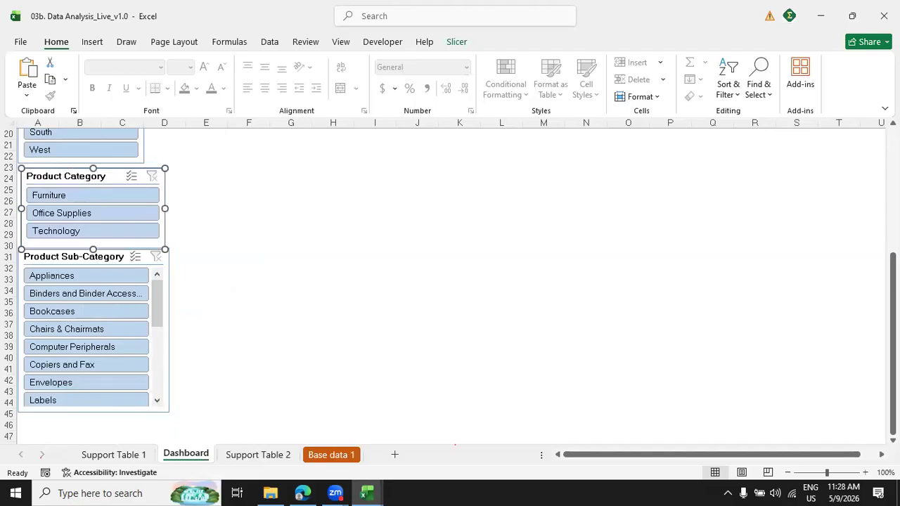
Widen the Region slicer to the middle of column D to line up with the Product Category slicer.
left_click_drag(893, 347, 892, 242)
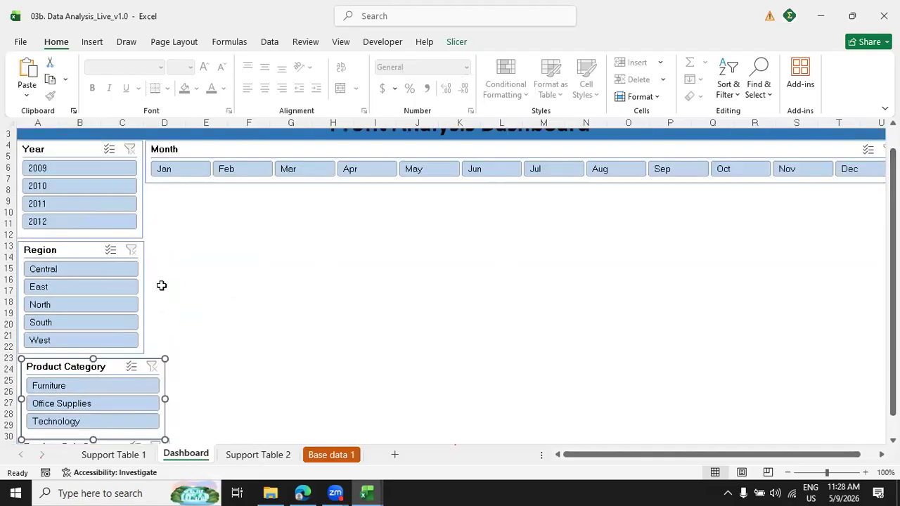
left_click(76, 246)
left_click_drag(144, 297, 164, 294)
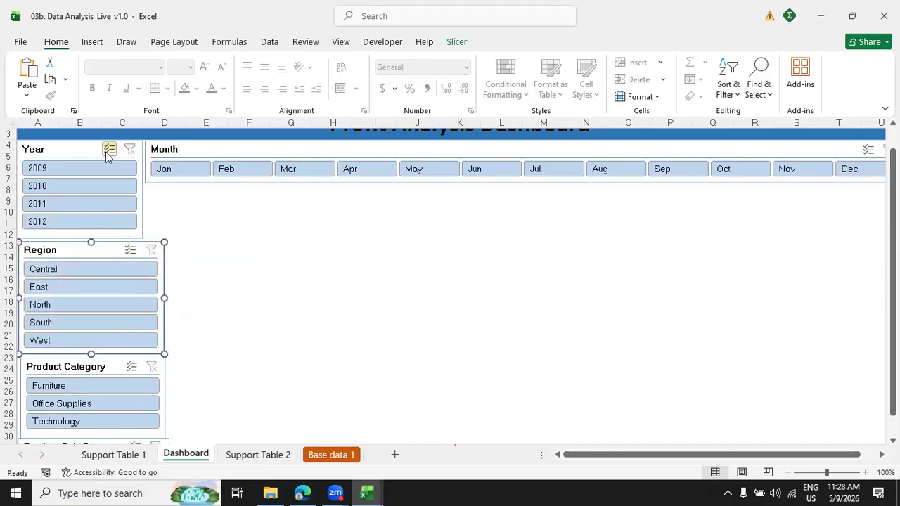
Move the Month slicer out of the way and widen the Year slicer to match the Region slicer's width.
left_click_drag(221, 152, 218, 240)
left_click(143, 179)
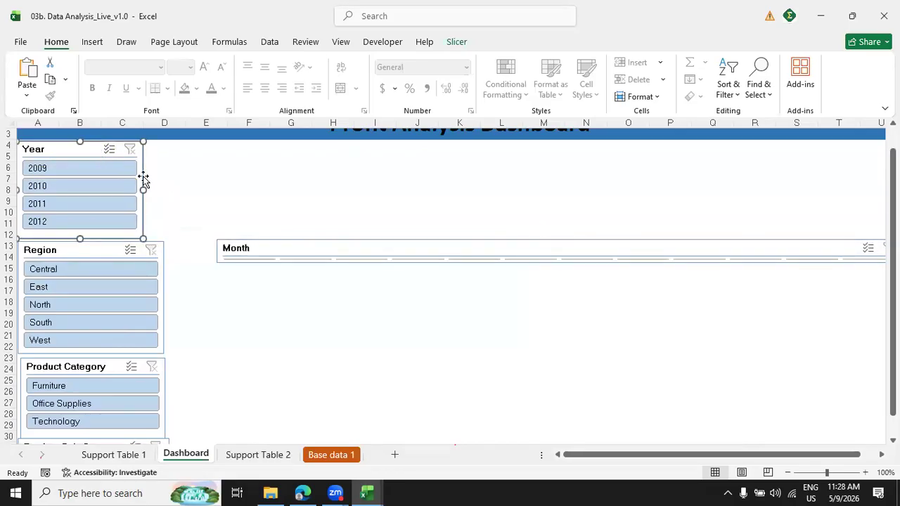
left_click_drag(146, 189, 165, 190)
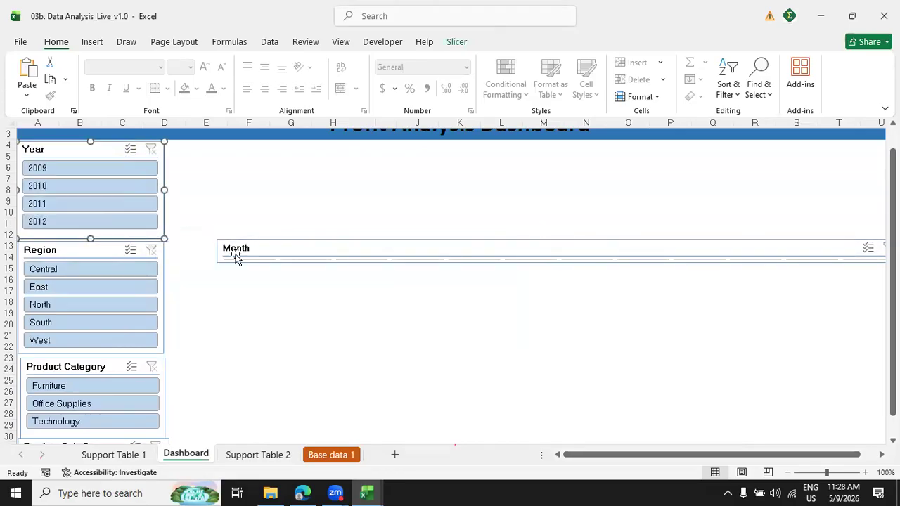
Move the Month slicer back under the header beside the widened Year slicer and heighten it to fit its button row.
left_click(241, 240)
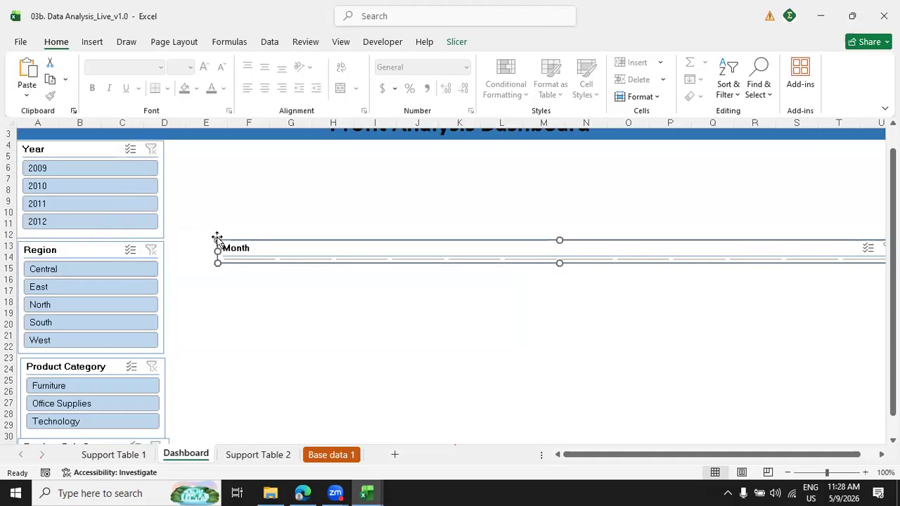
left_click_drag(557, 240, 487, 151)
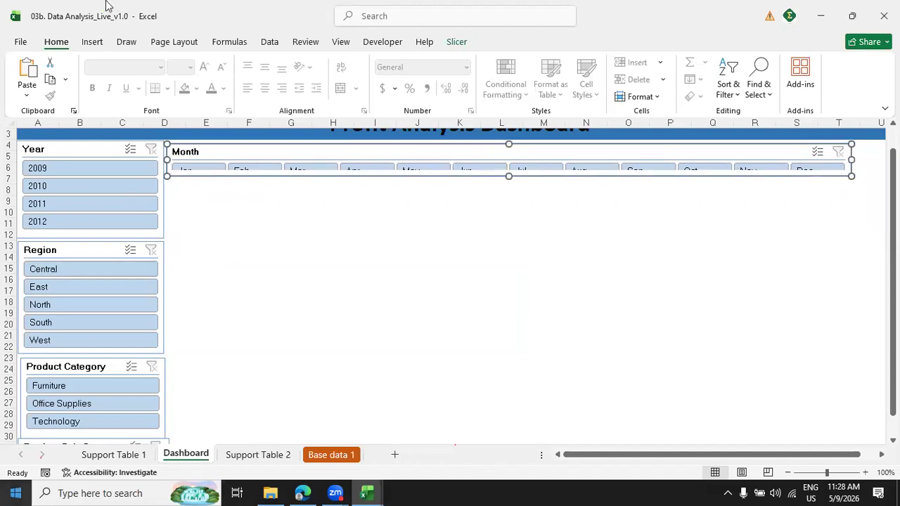
left_click_drag(316, 149, 313, 149)
left_click_drag(508, 172, 508, 183)
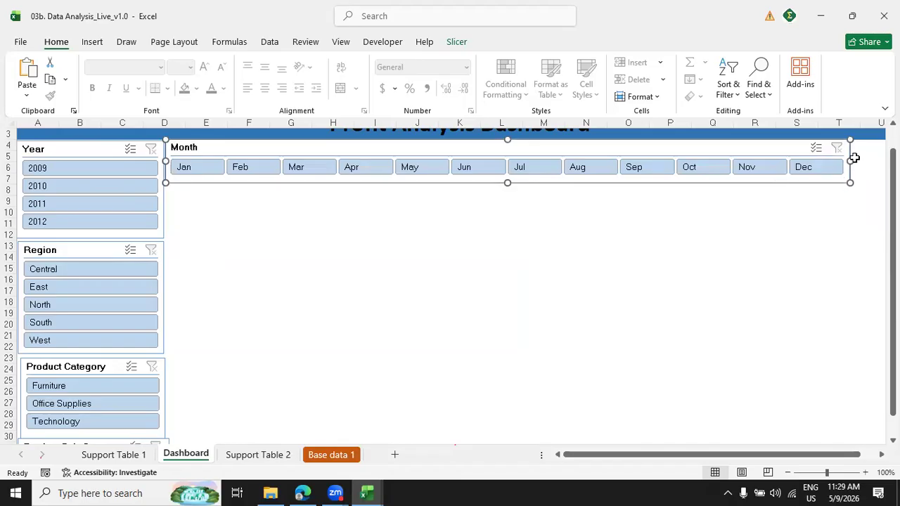
Stretch the Month slicer to the end of column U, matching the end of the header band.
mouse_move(861, 165)
left_mouse_down()
mouse_move(878, 168)
mouse_move(859, 170)
left_mouse_up()
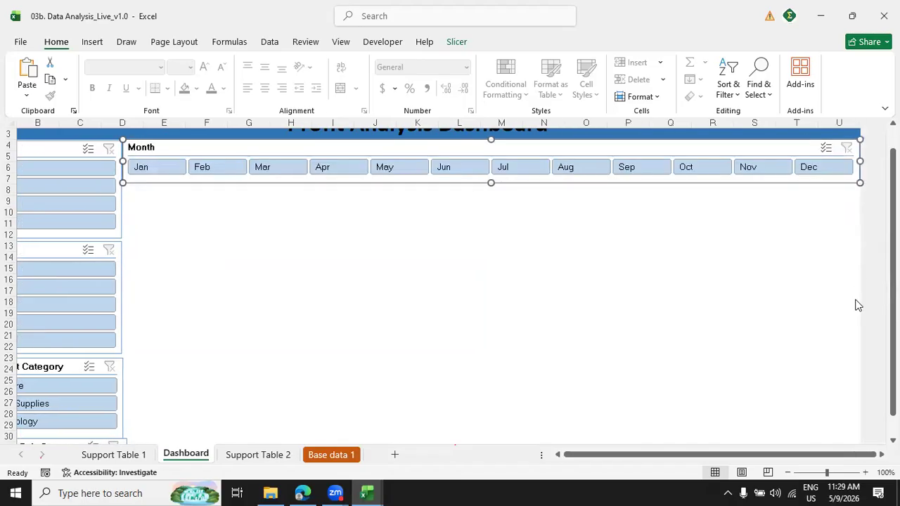
left_click_drag(819, 455, 776, 455)
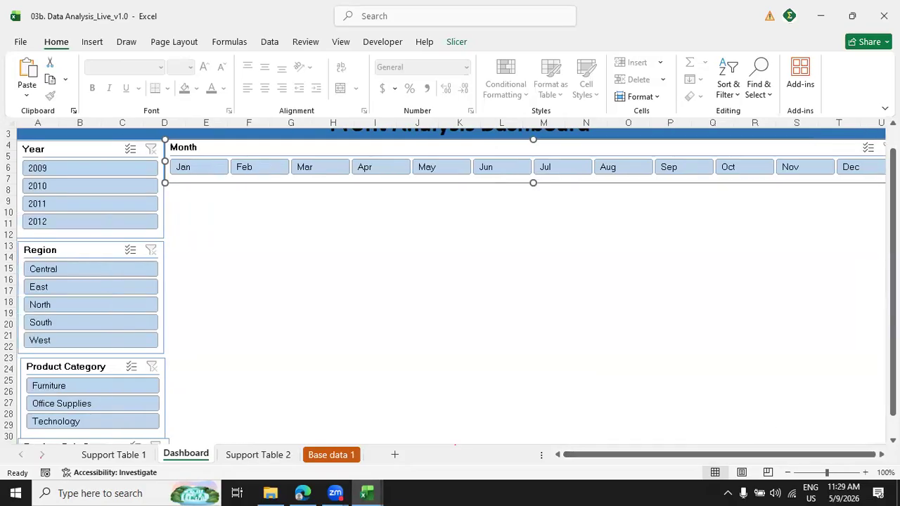
left_click_drag(893, 282, 893, 263)
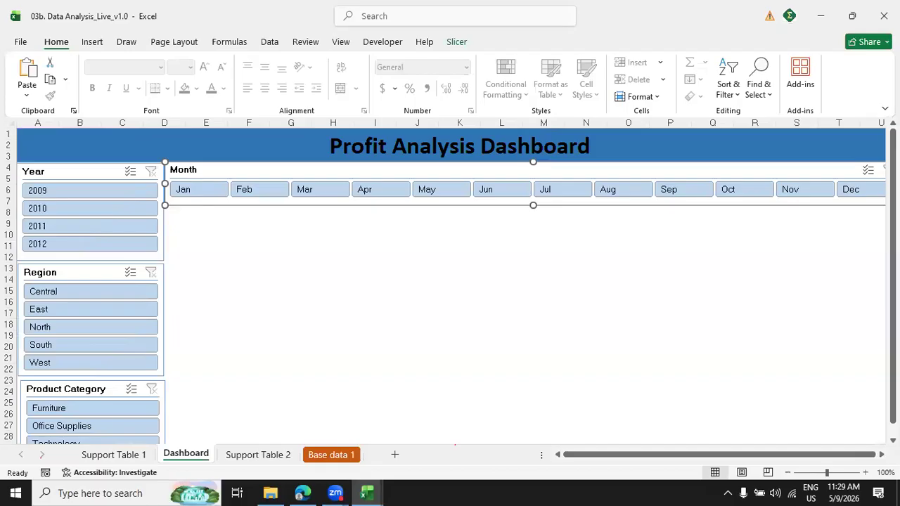
Shorten the Month slicer slightly and narrow column U so the header band ends at the slicer's outer edge.
left_click(882, 455)
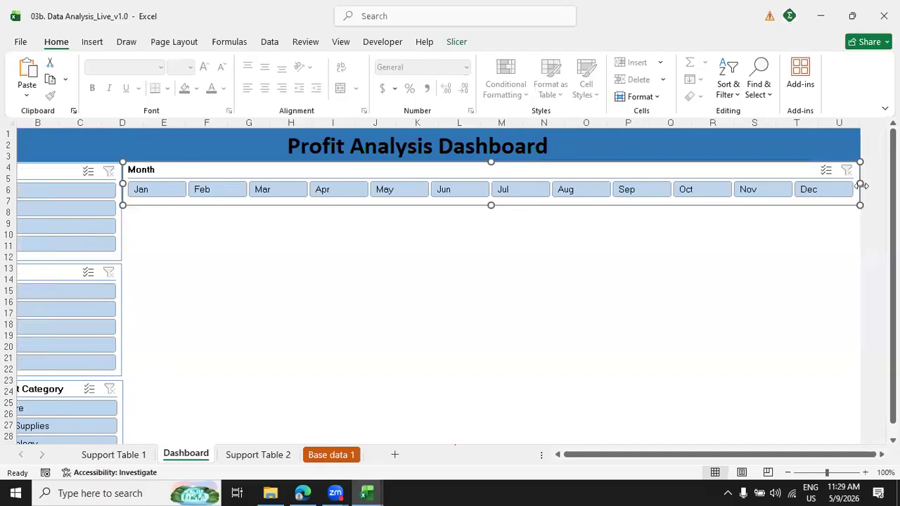
left_click_drag(855, 184, 851, 185)
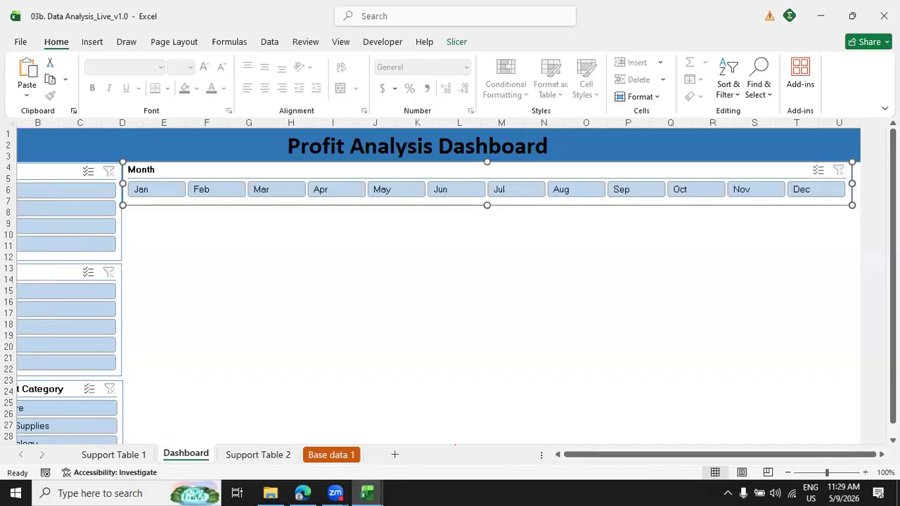
left_click_drag(857, 125, 851, 126)
mouse_move(893, 274)
left_mouse_down()
mouse_move(893, 398)
mouse_move(892, 273)
left_mouse_up()
left_click_drag(752, 453, 664, 460)
left_click_drag(587, 460, 584, 458)
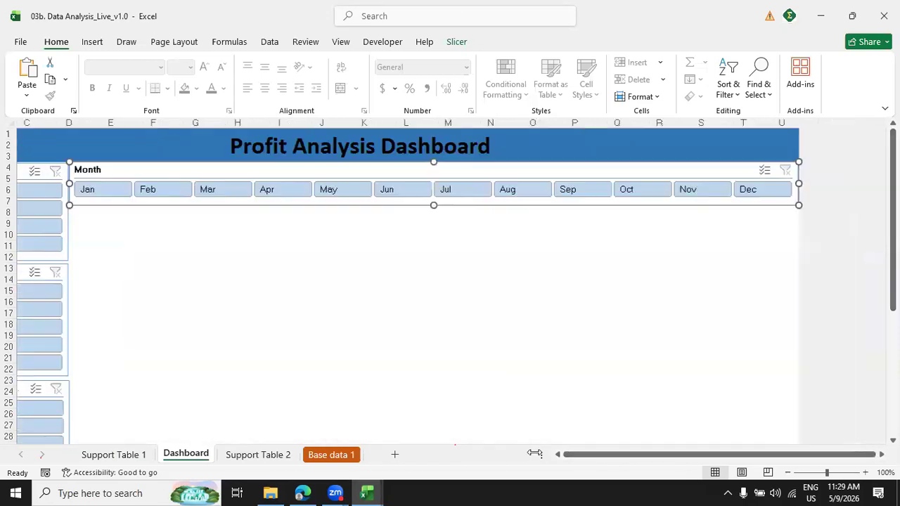
left_click(644, 349)
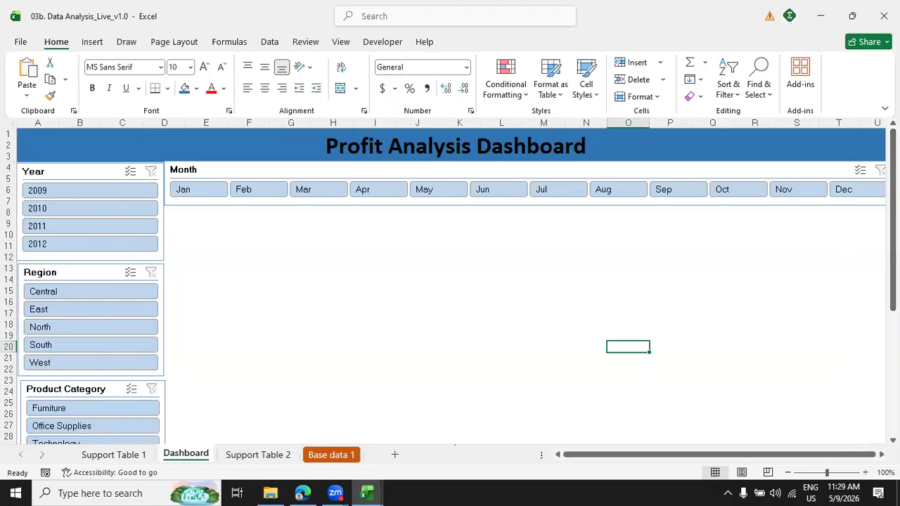
Narrow column U slightly more and trim and reposition the Month slicer to fit between the Year slicer and the header band's end.
scroll(823, 225, "right", 2)
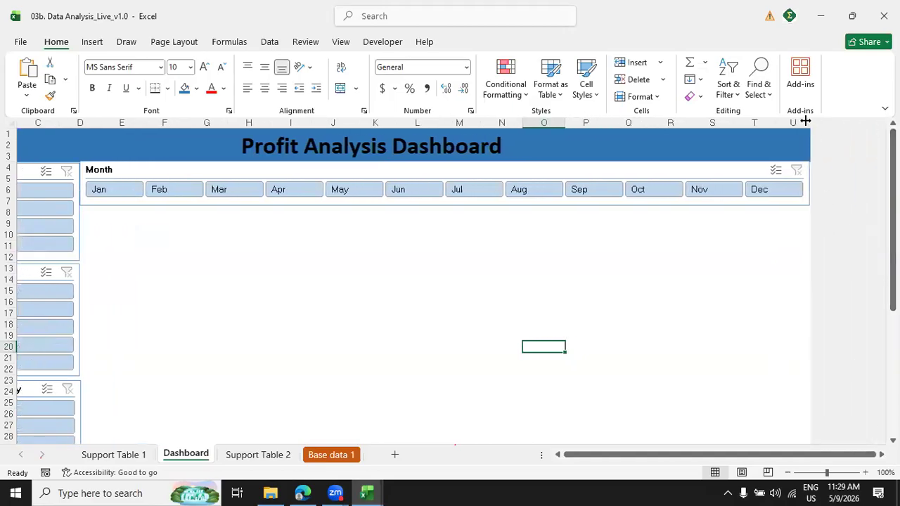
left_click_drag(806, 122, 802, 122)
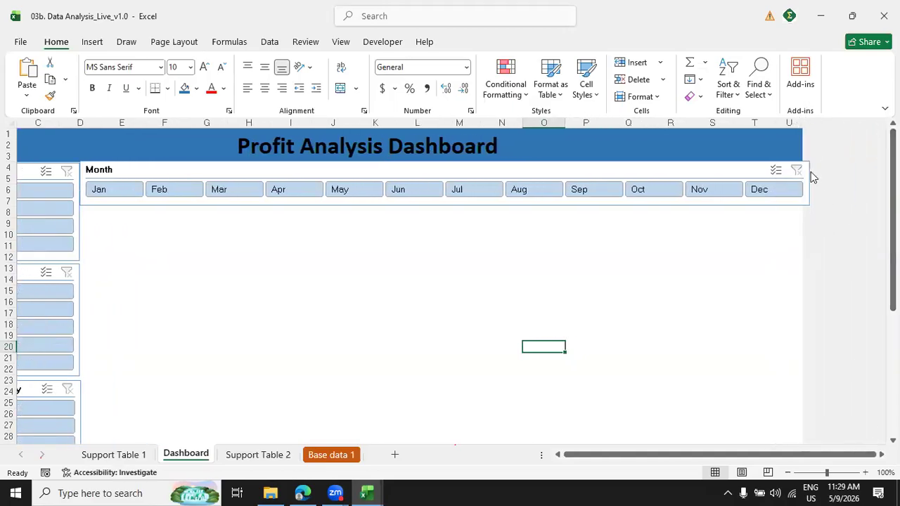
left_click(757, 171)
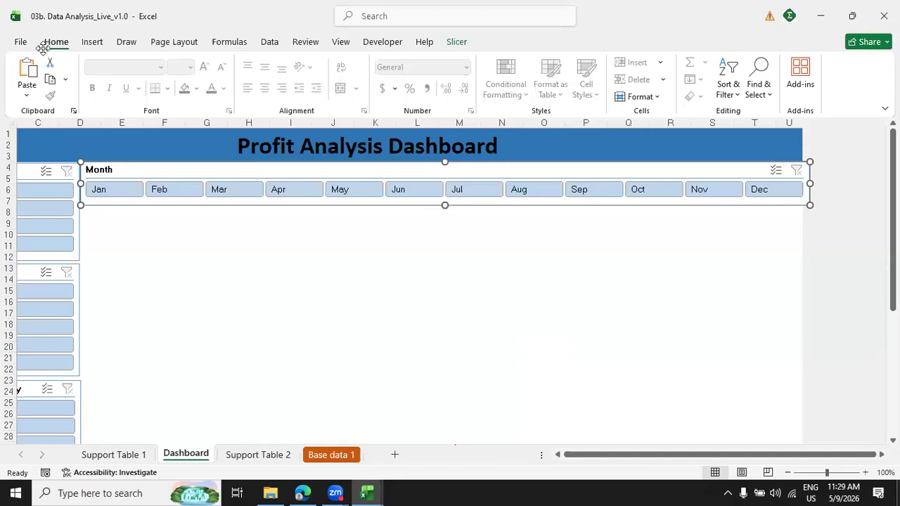
left_click_drag(736, 175, 724, 220)
left_click_drag(797, 227, 789, 224)
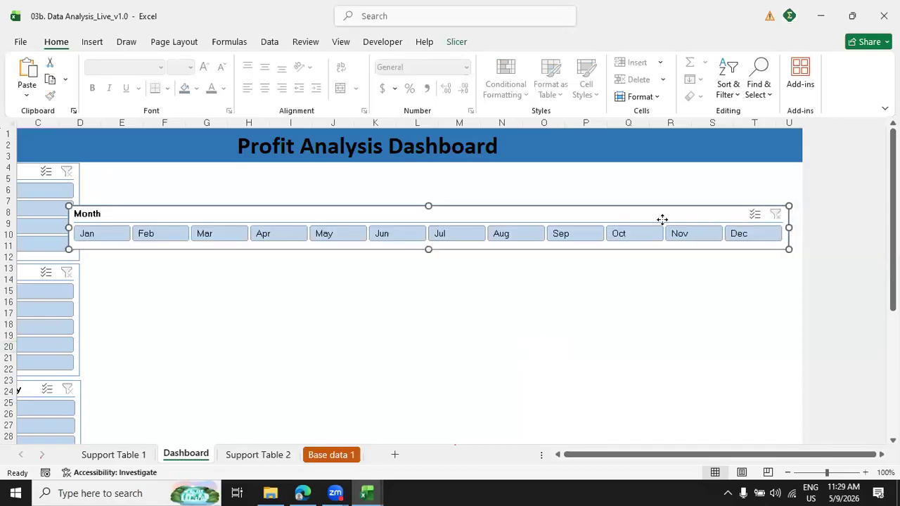
key("ctrl+z")
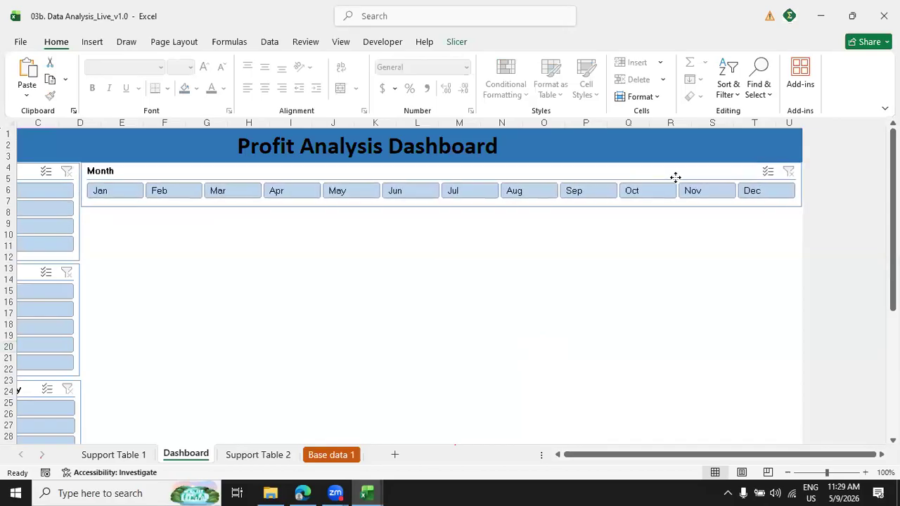
left_click_drag(673, 176, 673, 176)
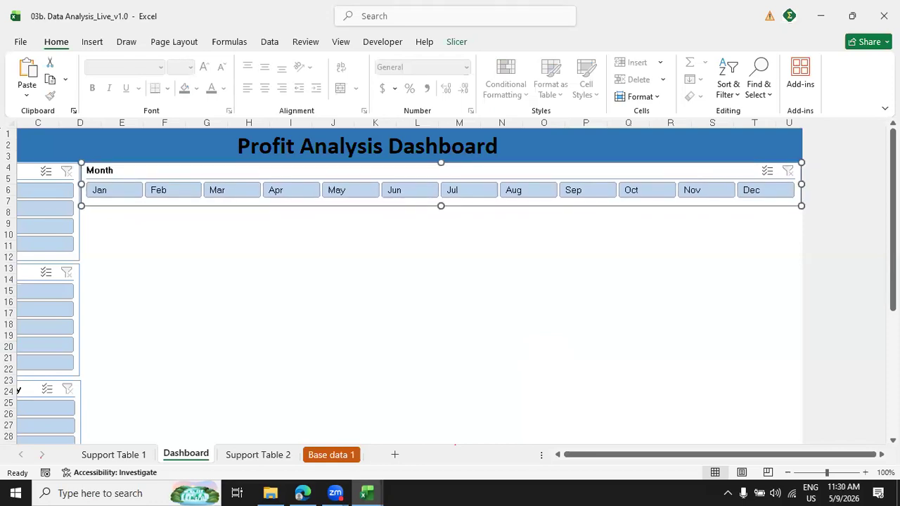
scroll(450, 285, "right", 2)
left_click_drag(758, 458, 644, 464)
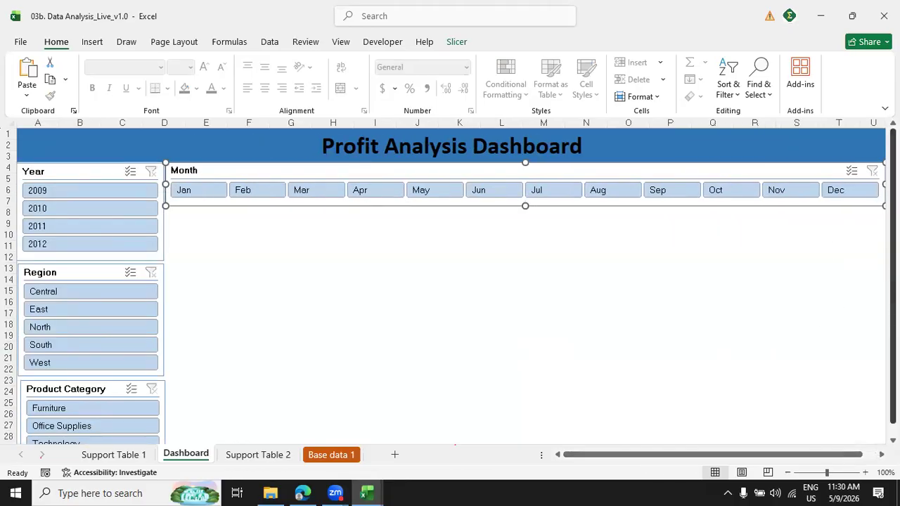
left_click_drag(892, 240, 893, 250)
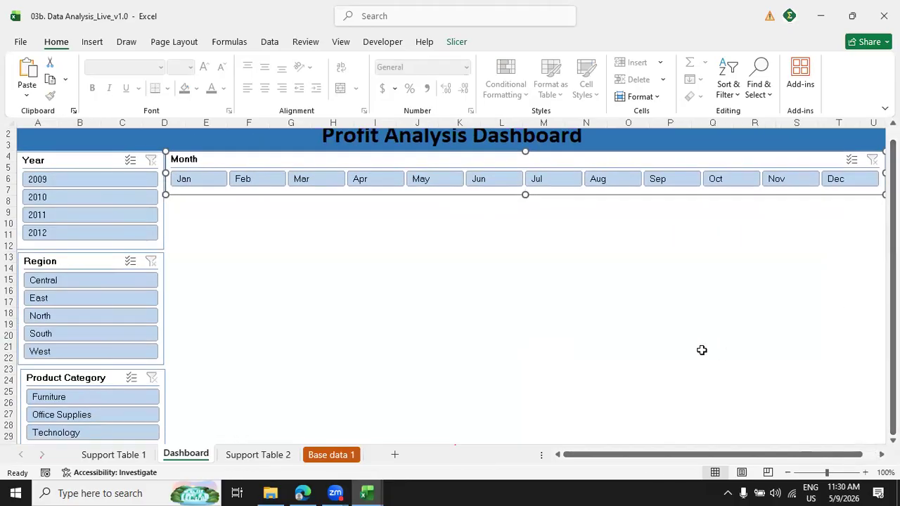
left_click(702, 349)
Copy the Profit by Region chart from Support Table 1 to the Dashboard and place it under the Month slicer beside the Year slicer.
left_click(123, 457)
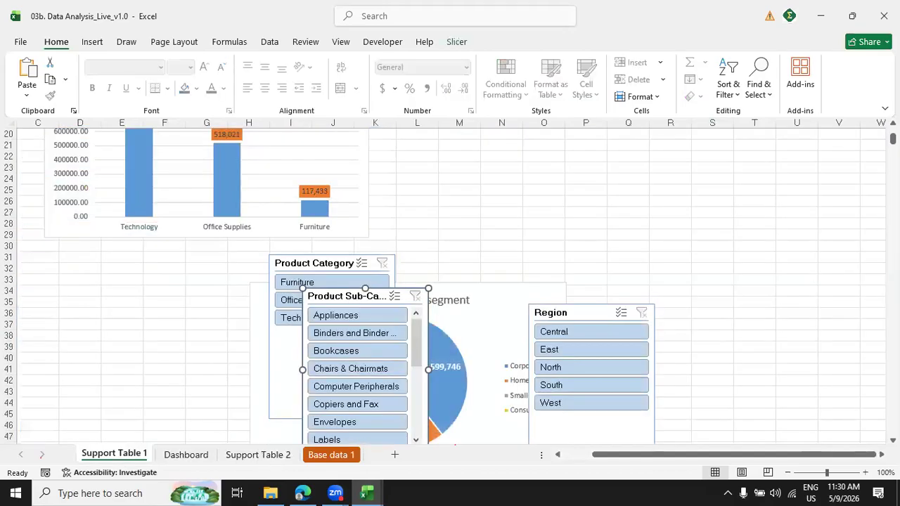
scroll(342, 286, "up", 6)
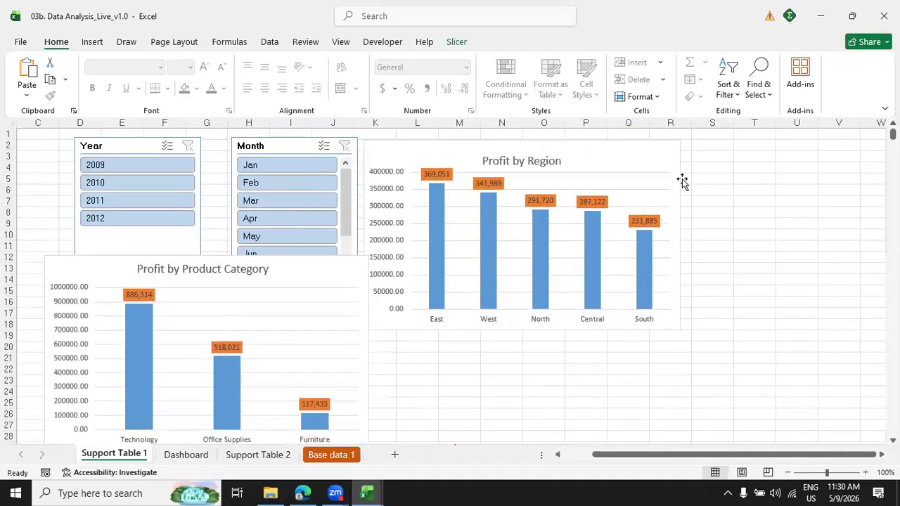
left_click(645, 165)
left_click(186, 454)
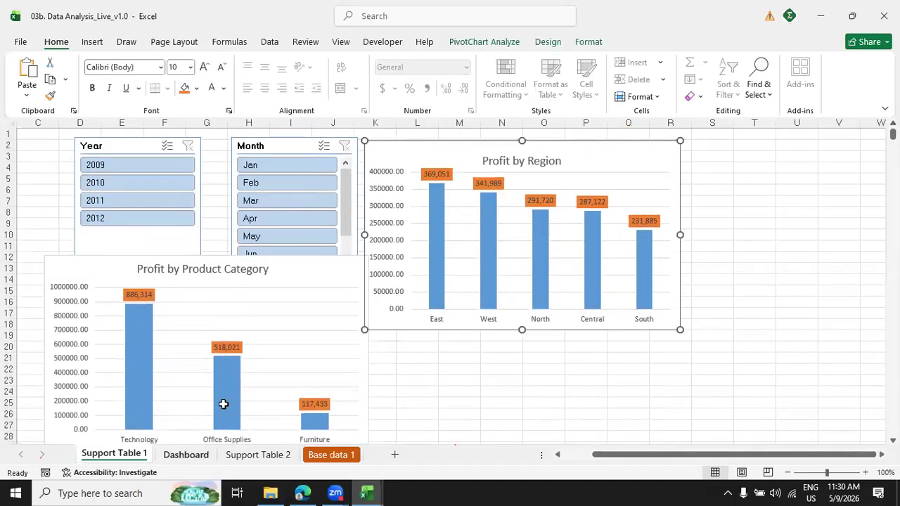
key("ctrl+v")
left_click_drag(729, 352, 204, 201)
Shrink the Profit by Region chart to about columns D to J, ending at row 21, and nudge its title up.
left_click_drag(411, 287, 428, 287)
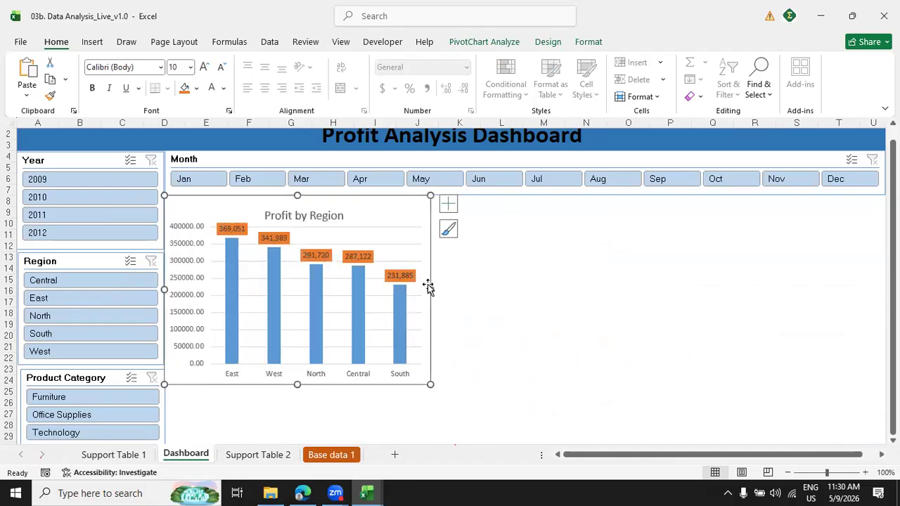
left_click_drag(297, 372, 293, 345)
left_click_drag(432, 347, 437, 349)
left_click(316, 211)
left_click_drag(303, 203, 301, 195)
left_click(531, 309)
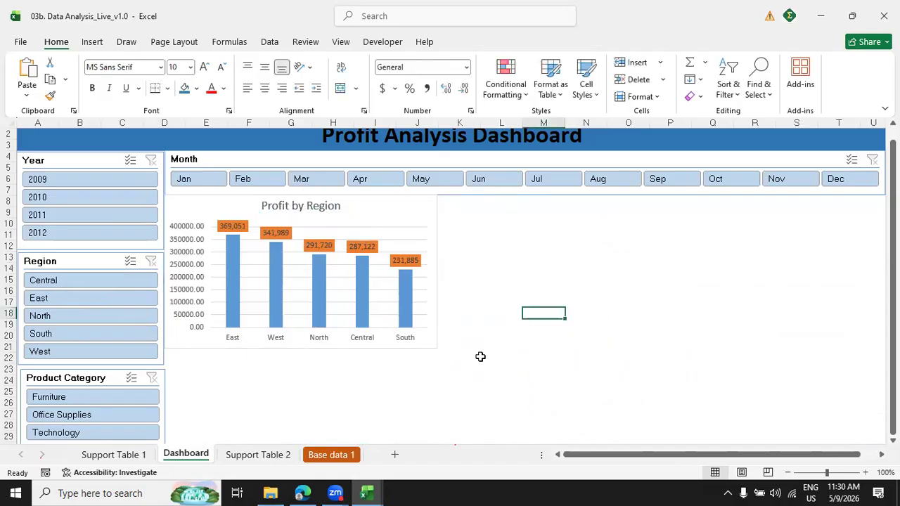
Copy the Profit by Product Category chart from Support Table 1 to the Dashboard and place it next to the Profit by Region chart.
left_click(127, 455)
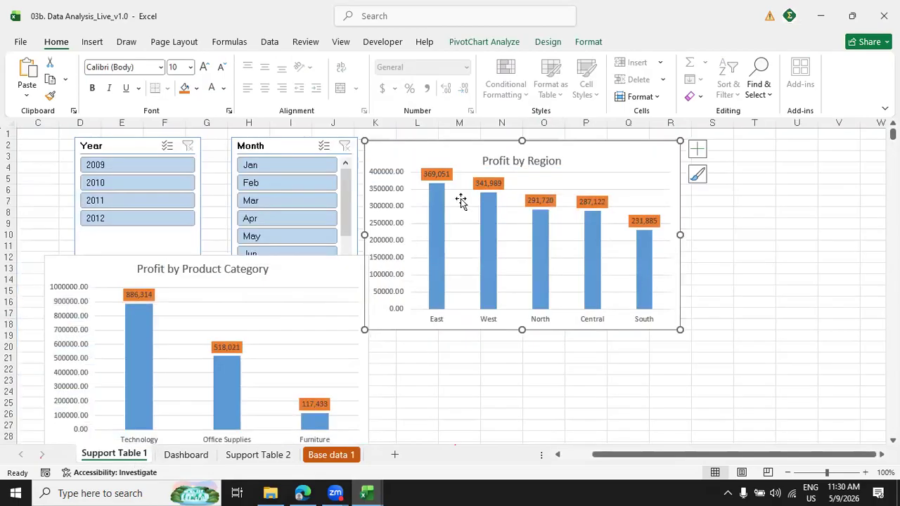
left_click(285, 272)
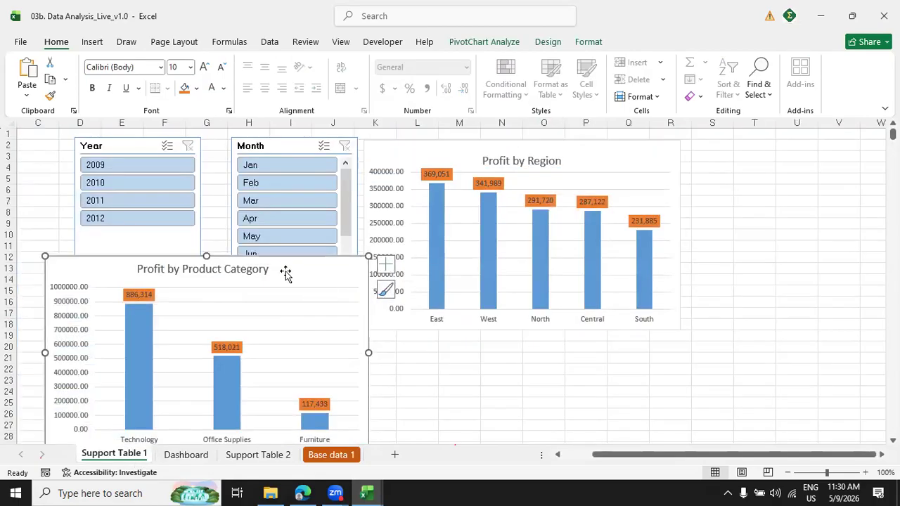
left_click(186, 455)
key("ctrl+v")
left_click_drag(552, 320, 468, 208)
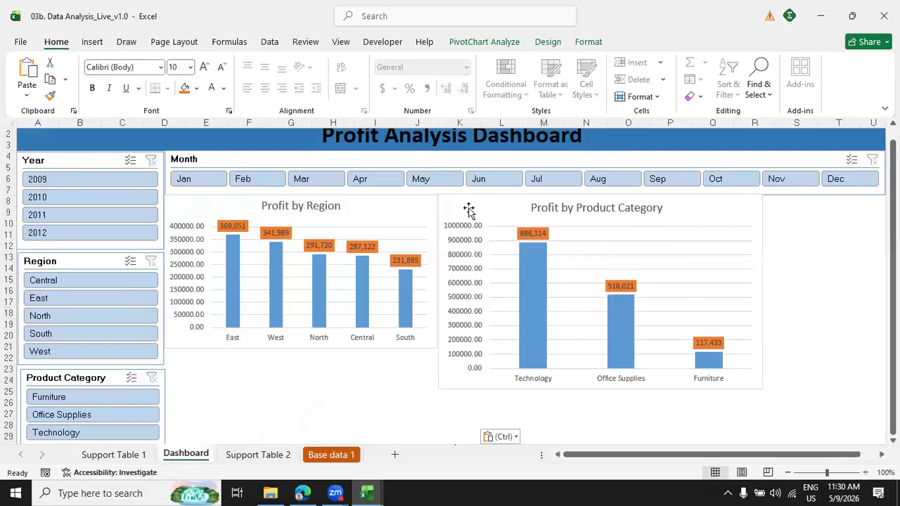
Shrink the Profit by Product Category chart to the Profit by Region chart's height and narrow it to about the end of column P.
left_click_drag(761, 388, 716, 349)
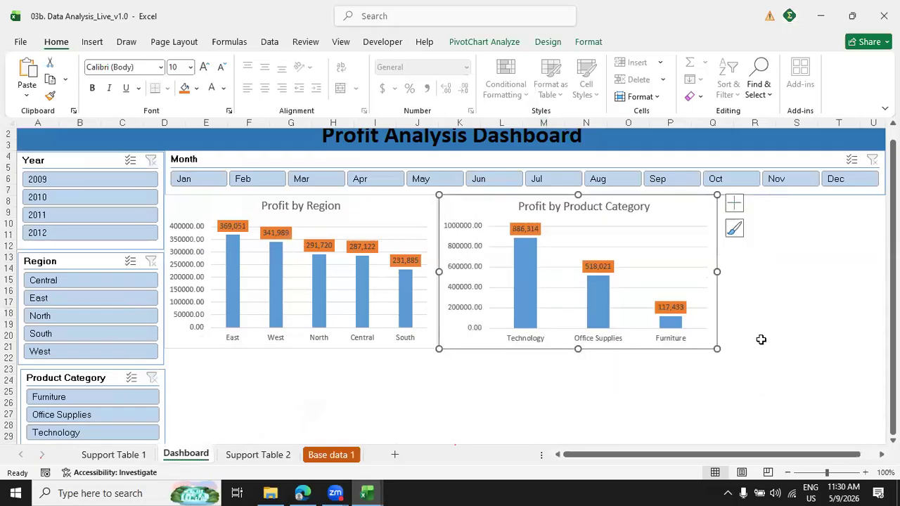
left_click_drag(711, 273, 699, 275)
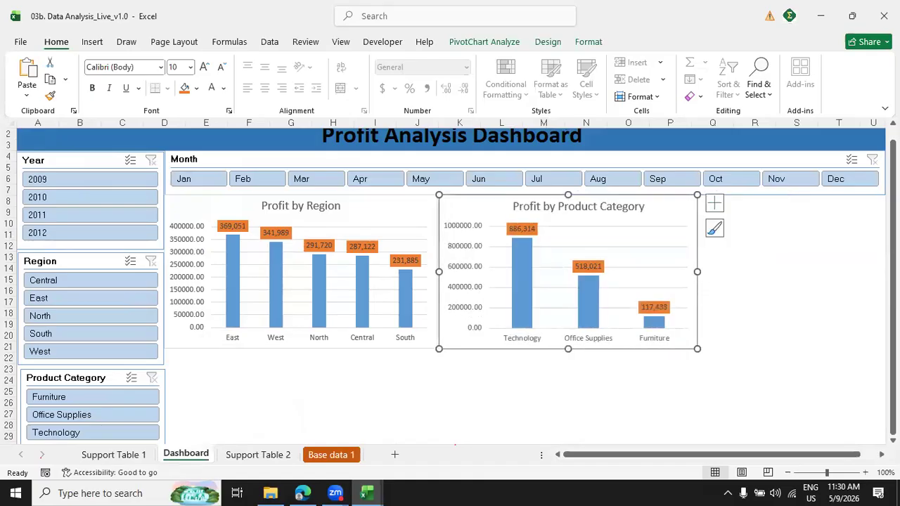
left_click(789, 354)
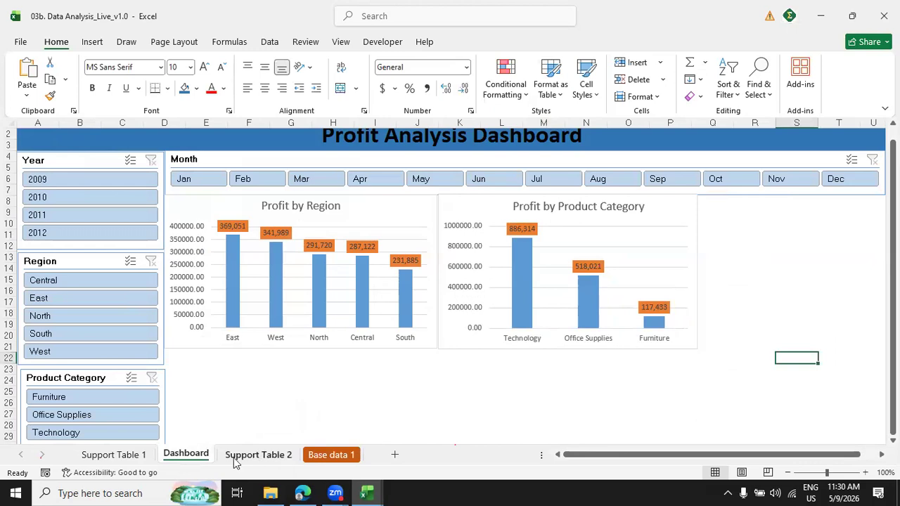
Copy the Profit by customer segment pie chart from Support Table 1 to the Dashboard and place it beside the Profit by Product Category chart.
left_click(114, 455)
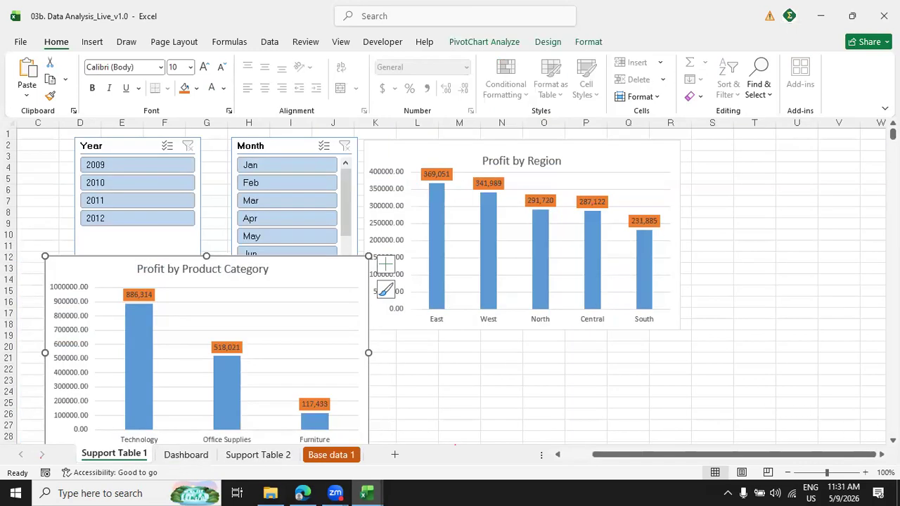
scroll(449, 281, "down", 7)
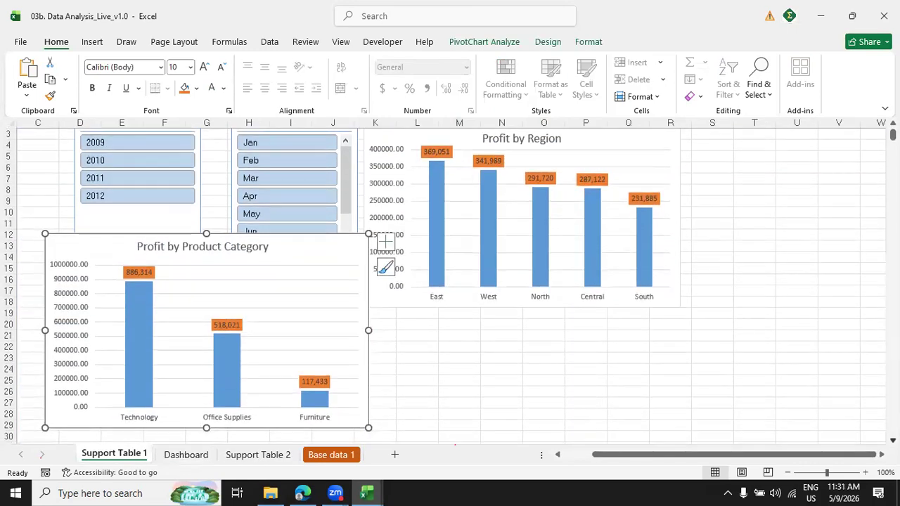
scroll(527, 227, "down", 2)
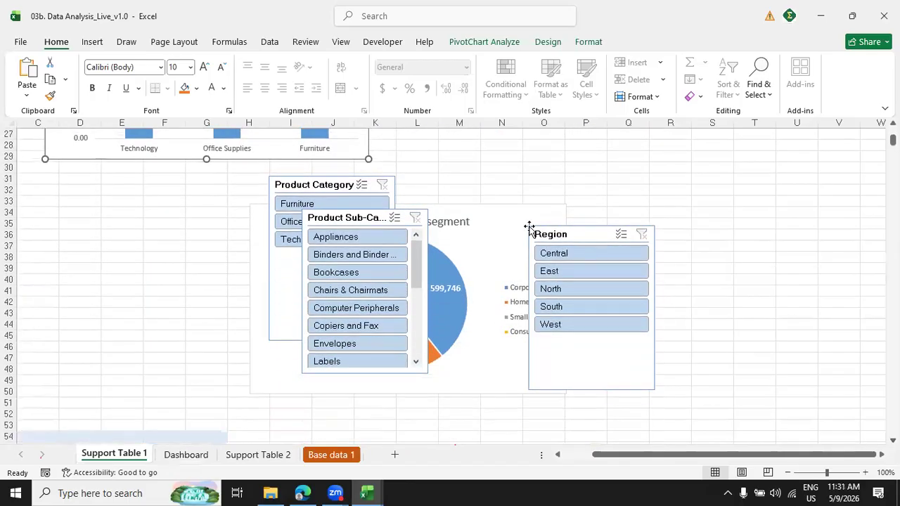
left_click(510, 219)
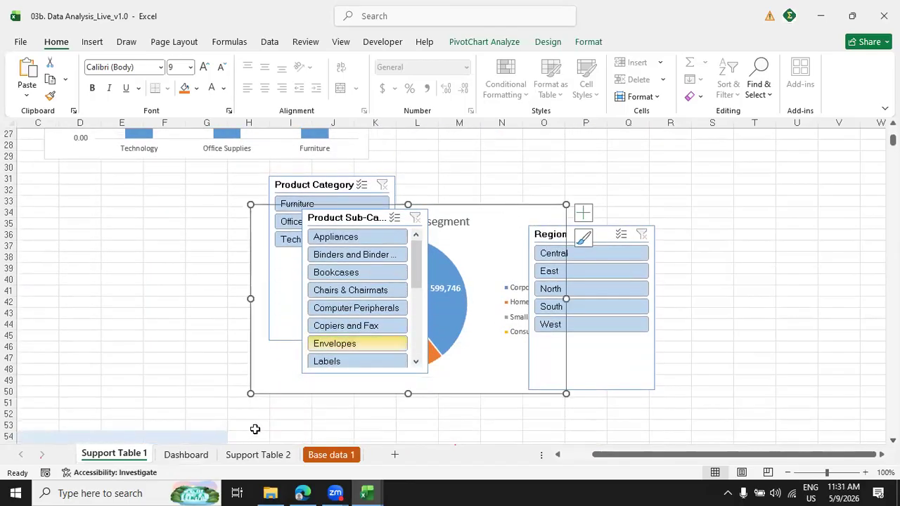
left_click(186, 454)
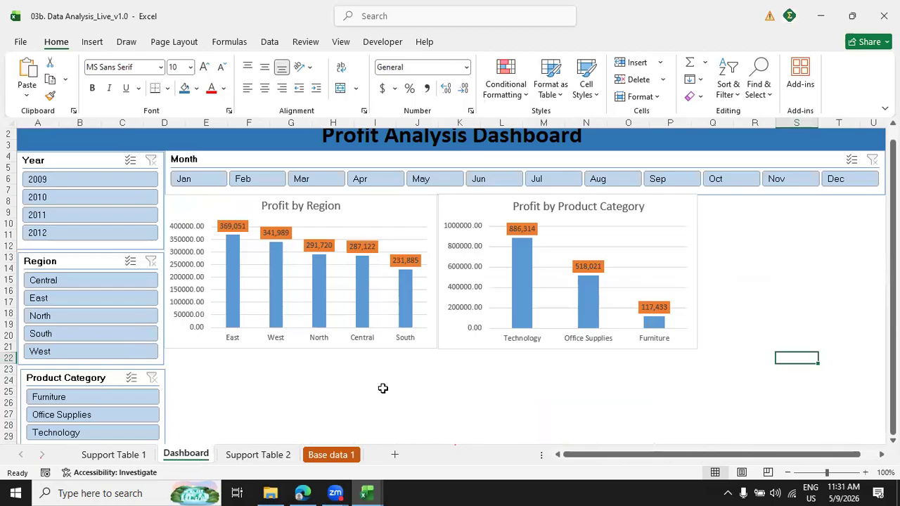
key("ctrl+v")
left_click_drag(794, 364, 717, 209)
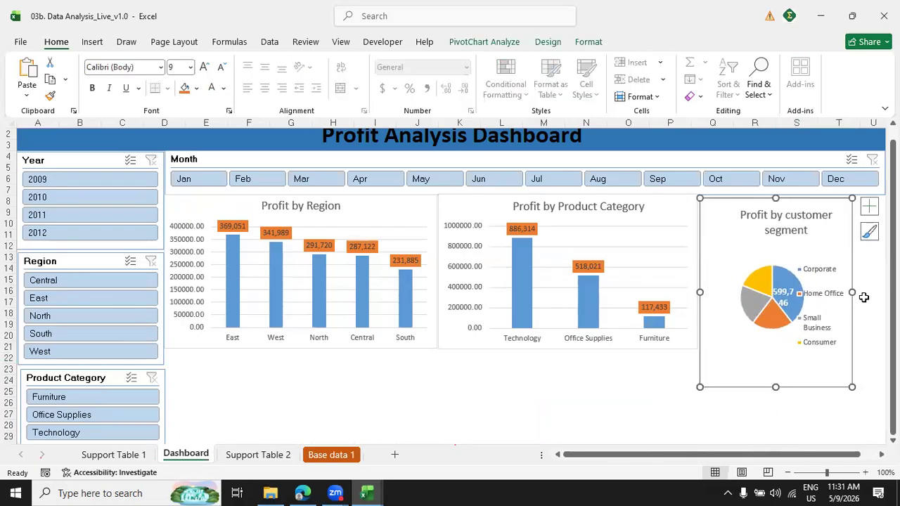
Widen the Profit by customer segment chart to the end of column U and shorten it to about the neighbouring charts' bottom edge.
left_click(857, 293)
left_click(818, 246)
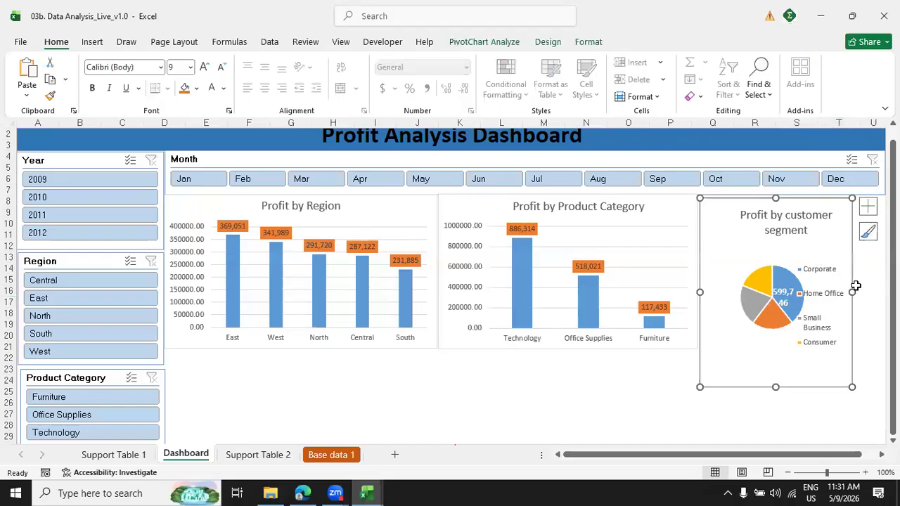
mouse_move(852, 293)
left_mouse_down()
mouse_move(879, 295)
mouse_move(847, 298)
left_mouse_up()
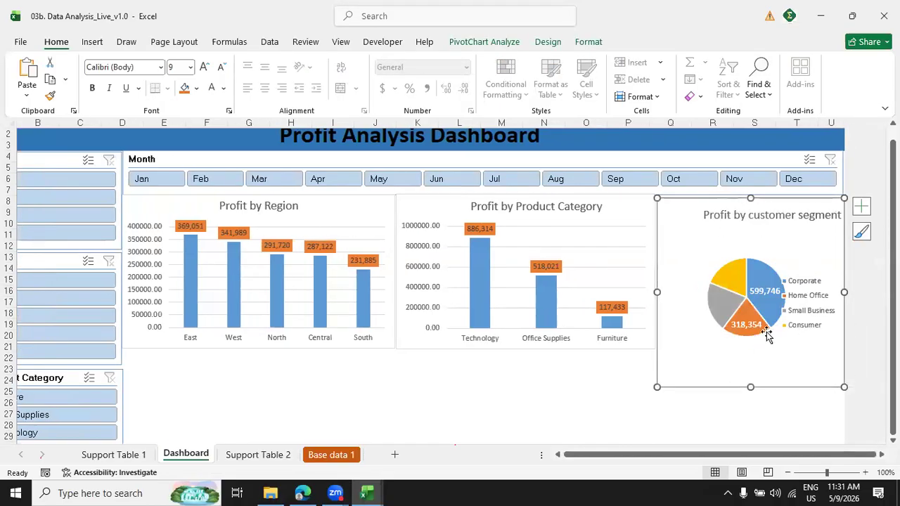
left_click_drag(752, 383, 750, 344)
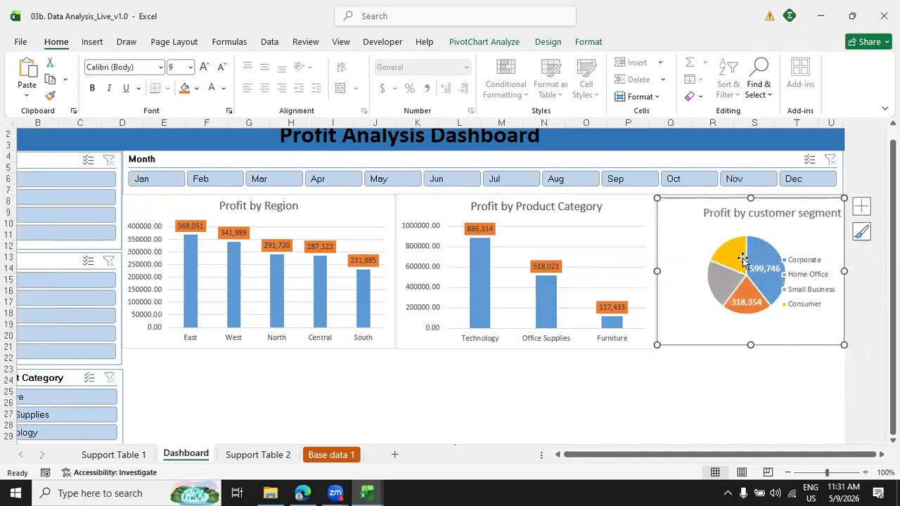
Move the pie inside the Profit by customer segment chart away from the legend and slightly down.
left_click(777, 255)
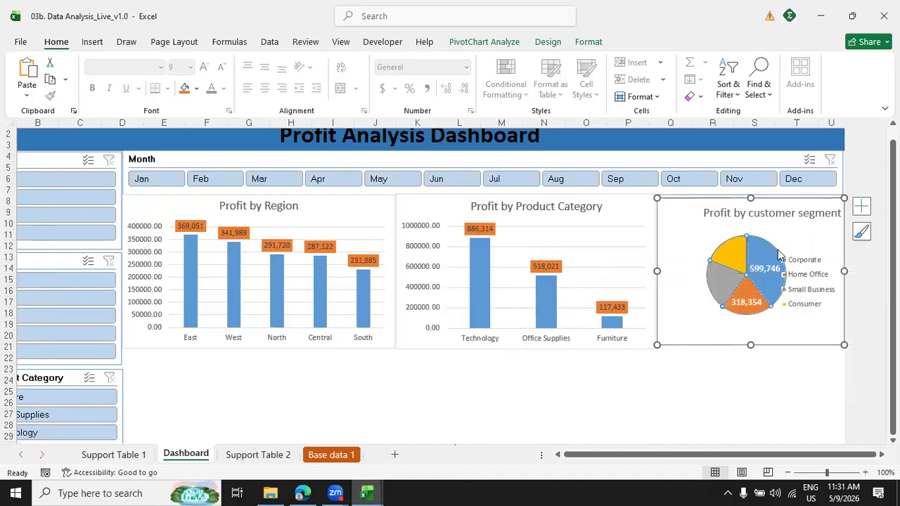
left_click(769, 235)
left_click_drag(759, 235, 752, 235)
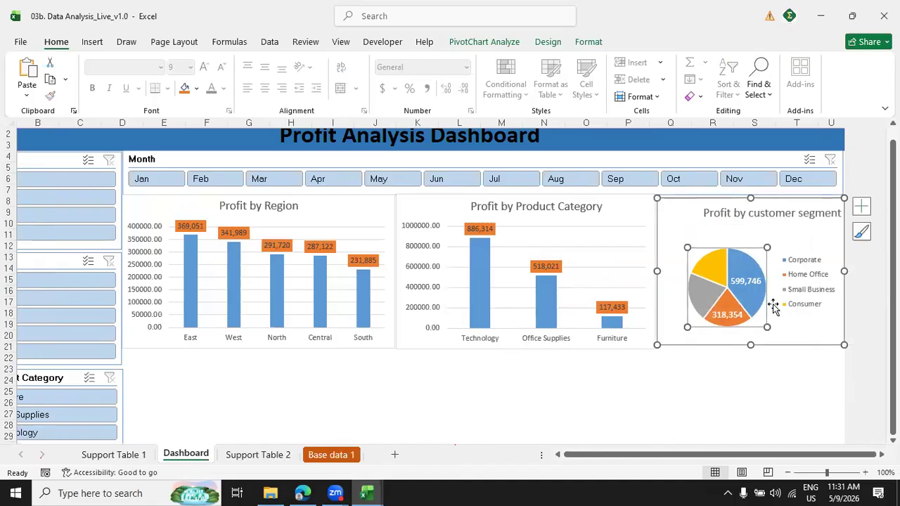
Reduce the data labels' font size in the Profit by customer segment pie chart to 8.
left_click(745, 318)
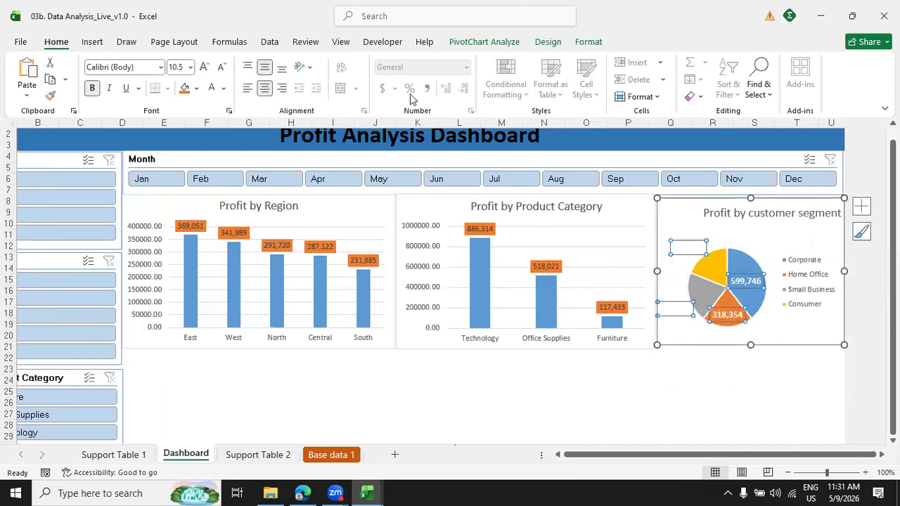
left_click(220, 68)
left_click(221, 67)
left_click(221, 68)
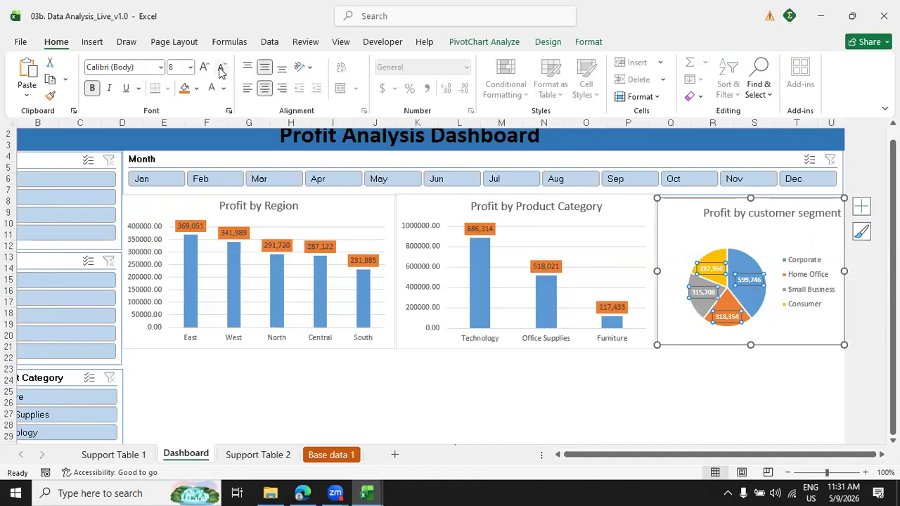
left_click(404, 380)
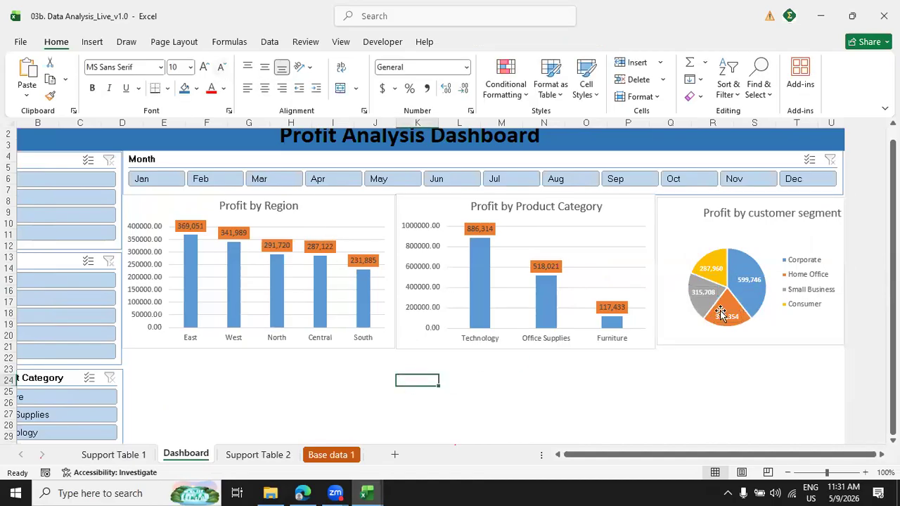
Narrow the Profit by Region chart to about the middle of column J and move the Profit by Product Category chart up against it.
left_click(395, 261)
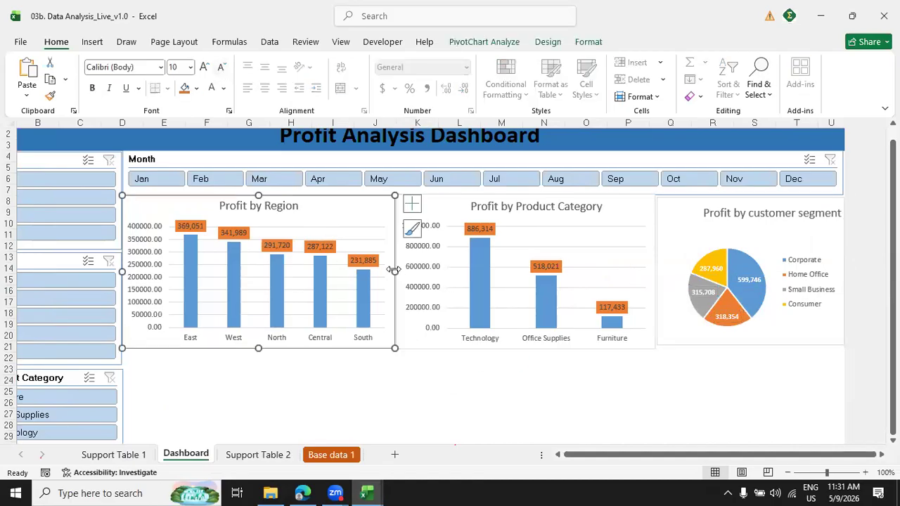
left_click_drag(394, 272, 373, 272)
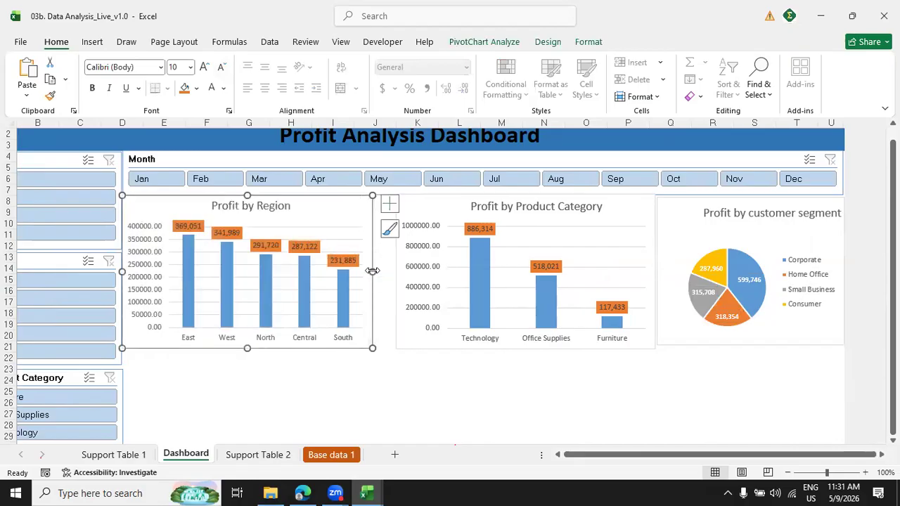
left_click_drag(451, 211, 429, 210)
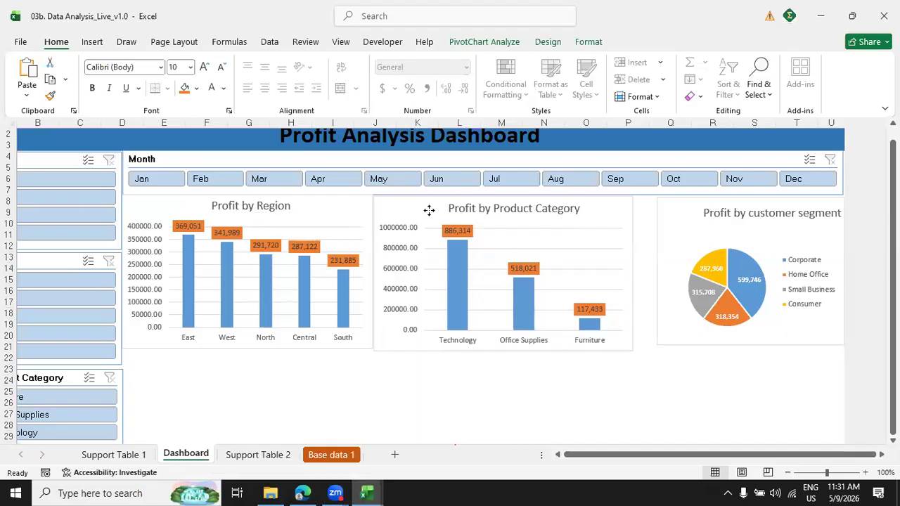
Widen the Profit by customer segment chart to meet the Profit by Product Category chart and lengthen it to the same bottom edge.
left_click(665, 209)
left_click_drag(654, 271, 635, 269)
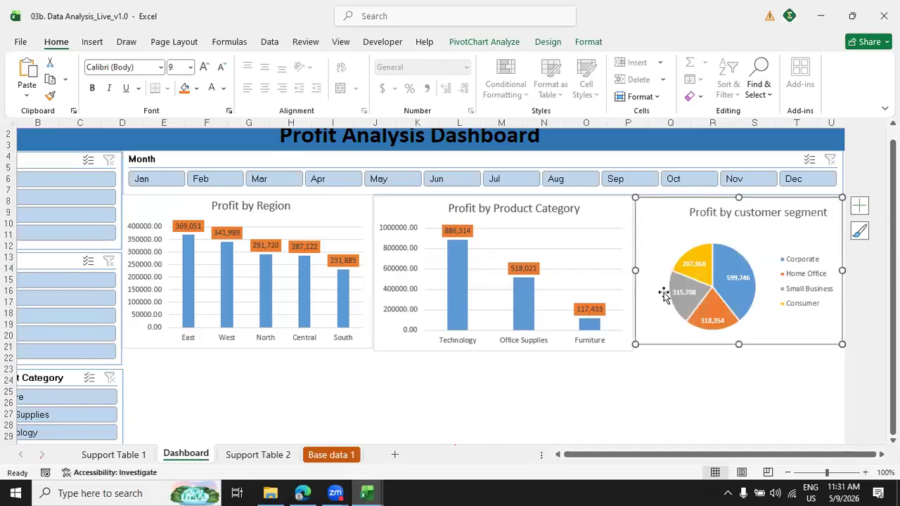
left_click_drag(737, 345, 728, 352)
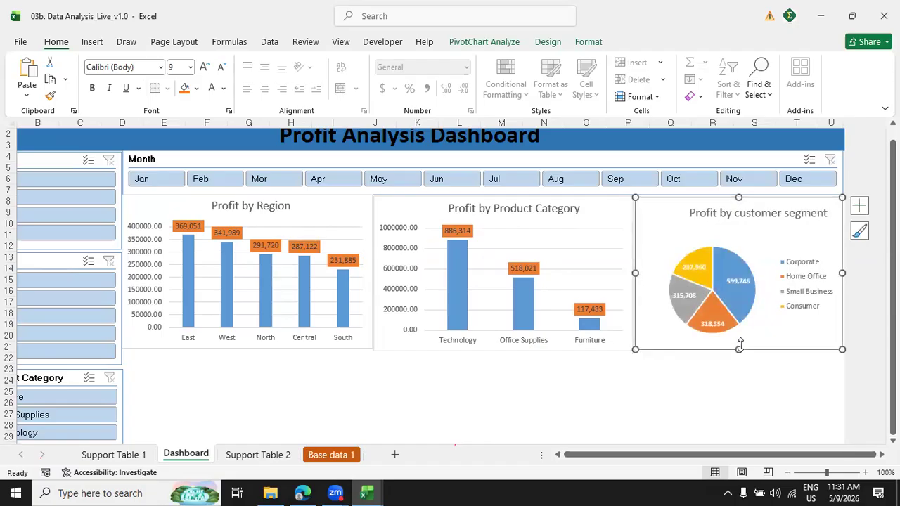
Centre the title of the Profit by customer segment chart and move its pie slightly up and toward the legend.
left_click(726, 213)
mouse_move(756, 220)
left_mouse_down()
mouse_move(735, 220)
mouse_move(745, 260)
mouse_move(746, 227)
left_mouse_up()
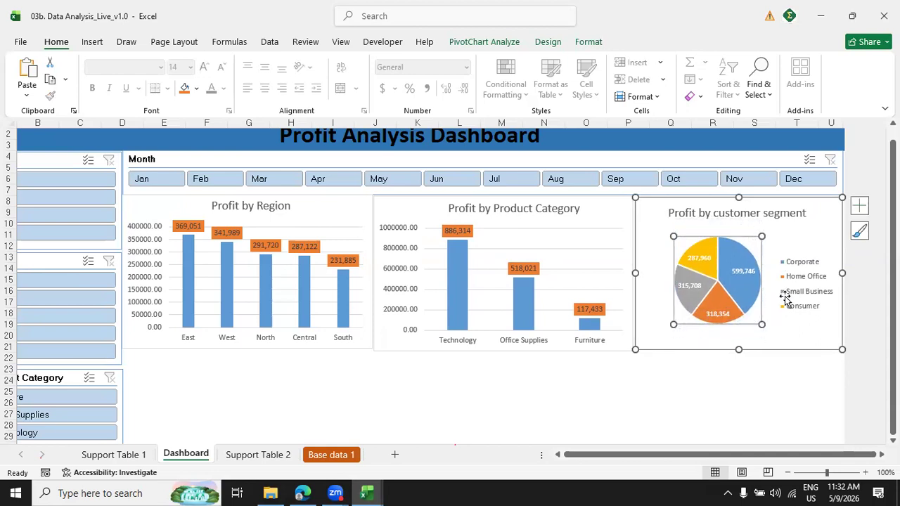
left_click(785, 331)
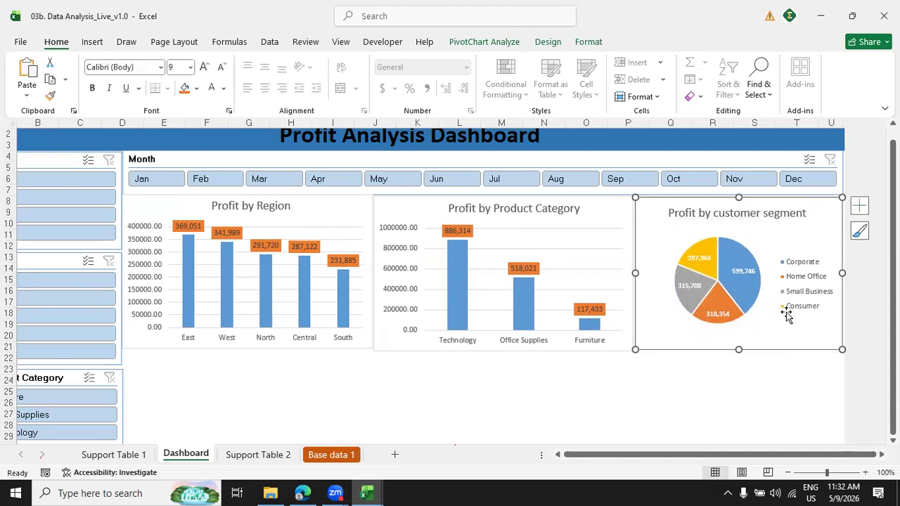
left_click(759, 382)
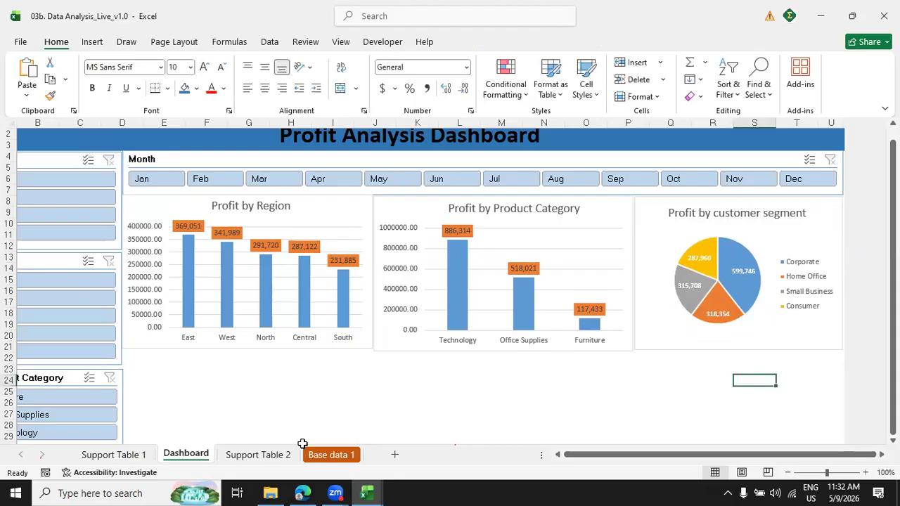
left_click(275, 360)
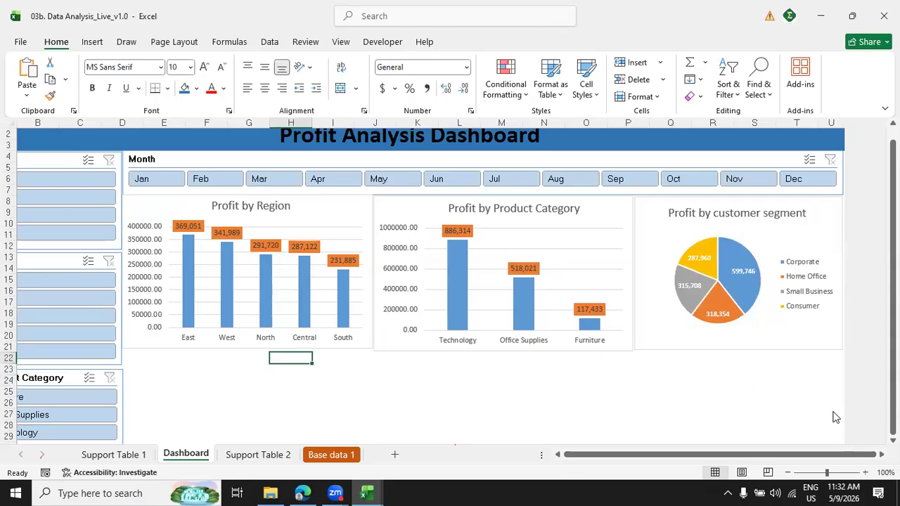
Insert a Clustered Column PivotChart from the Product Sub-Category pivot table on Support Table 1.
scroll(450, 285, "down", 3)
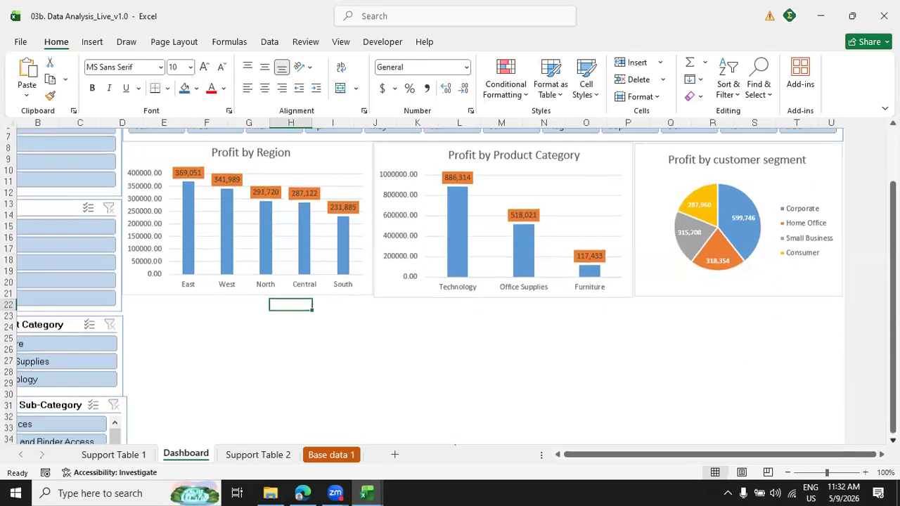
scroll(450, 285, "down", 1)
left_click_drag(840, 452, 814, 450)
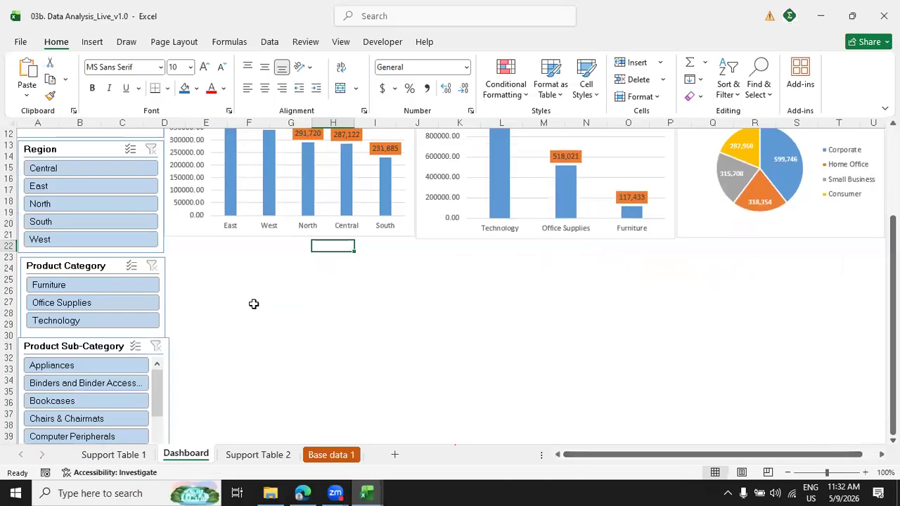
left_click(113, 454)
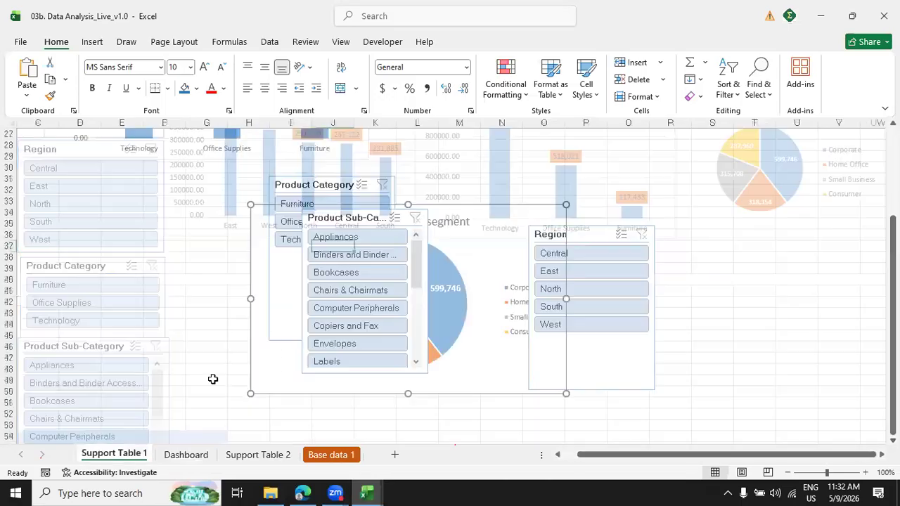
left_click_drag(689, 458, 255, 475)
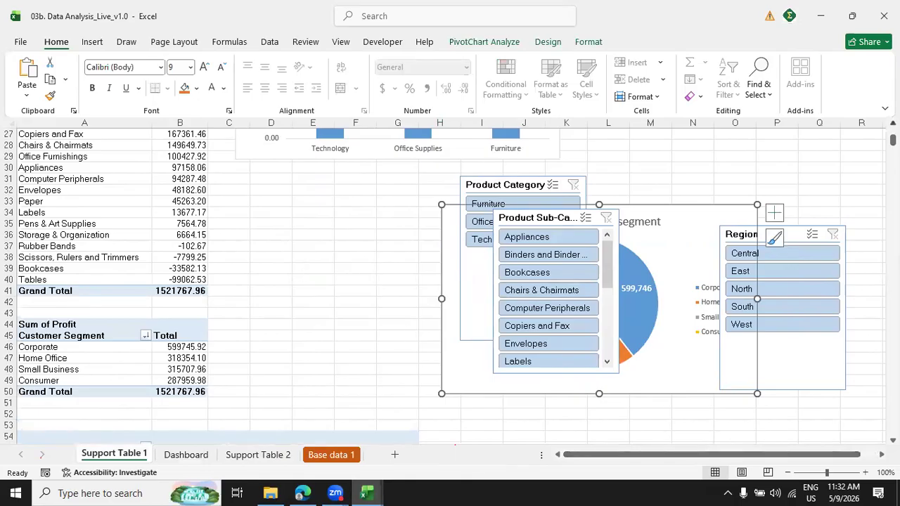
scroll(242, 281, "up", 4)
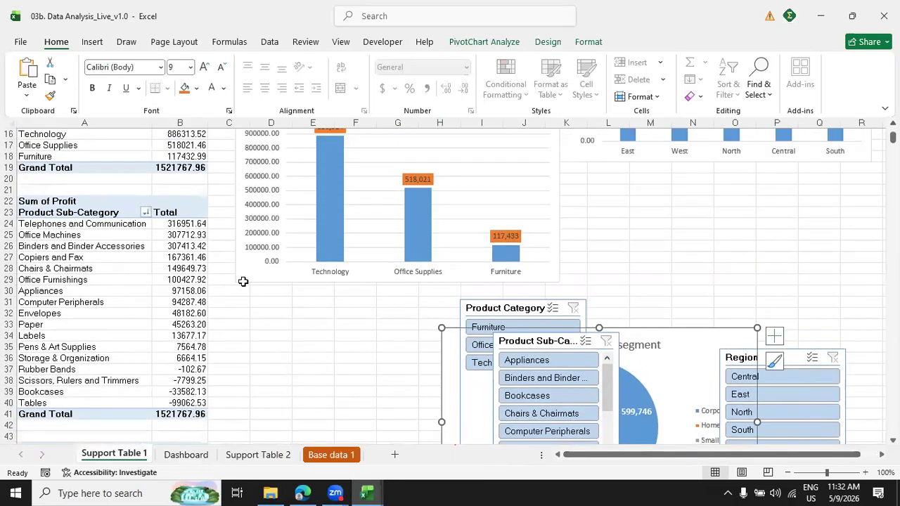
left_click(78, 268)
left_click(457, 44)
left_click(704, 76)
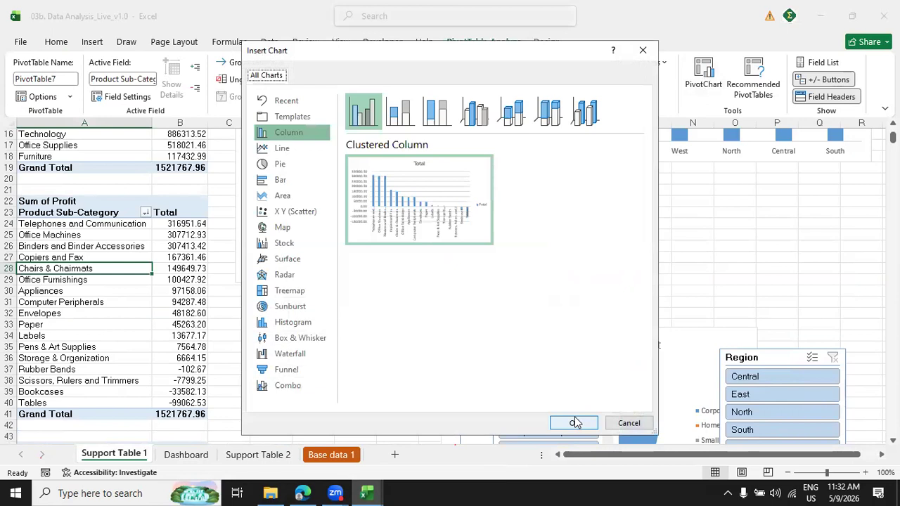
left_click(573, 425)
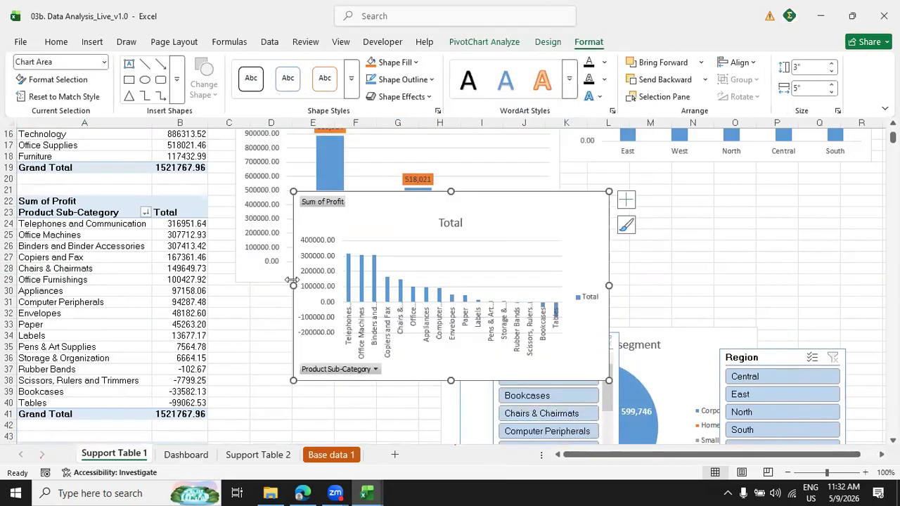
Widen the new sub-category chart to 6.88" and hide all its field buttons.
left_click_drag(291, 285, 176, 286)
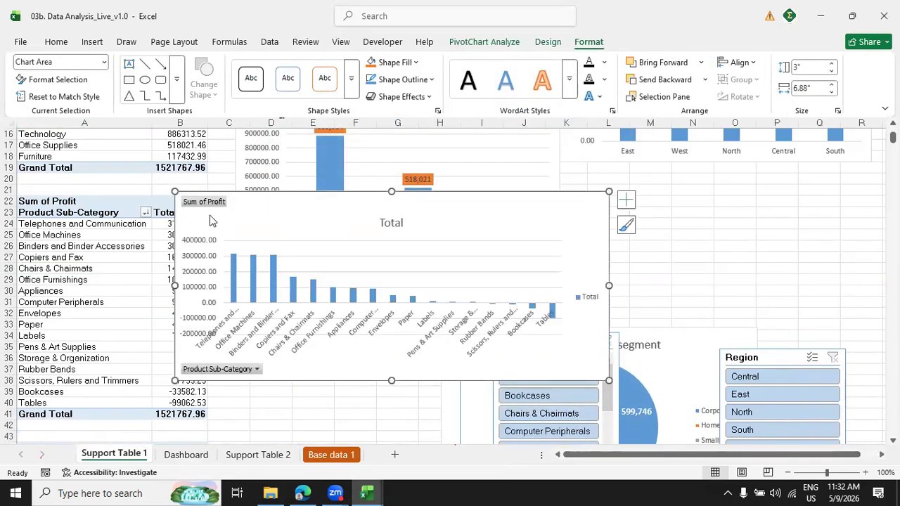
right_click(208, 271)
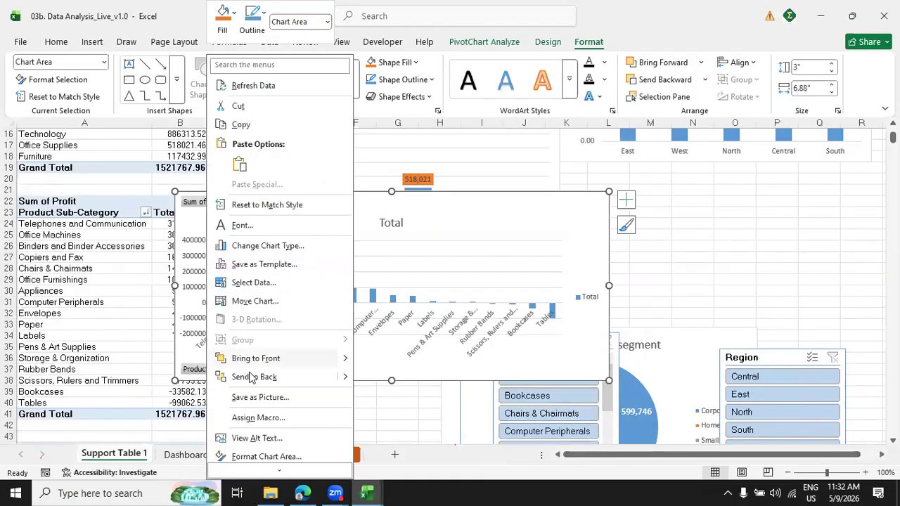
left_click(199, 204)
right_click(201, 203)
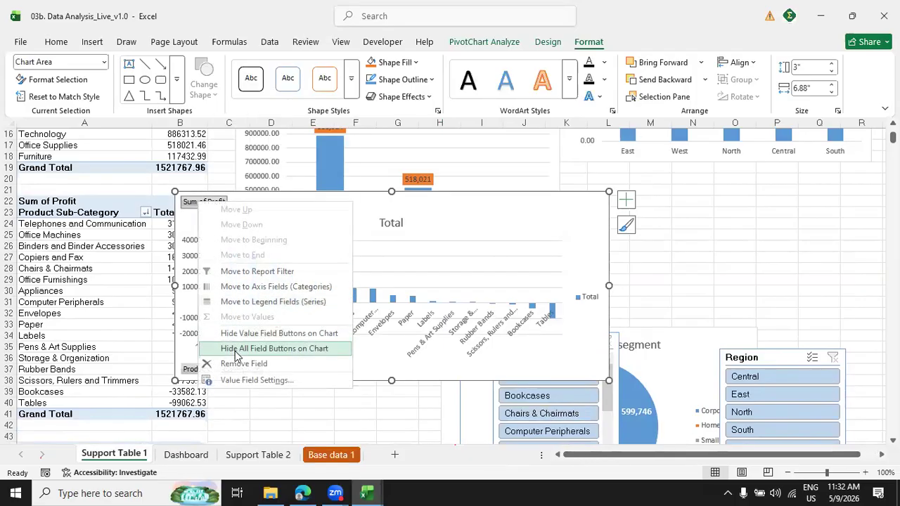
left_click(234, 356)
Title the sub-category chart "Profit by Sub category" and delete its legend.
double_click(391, 204)
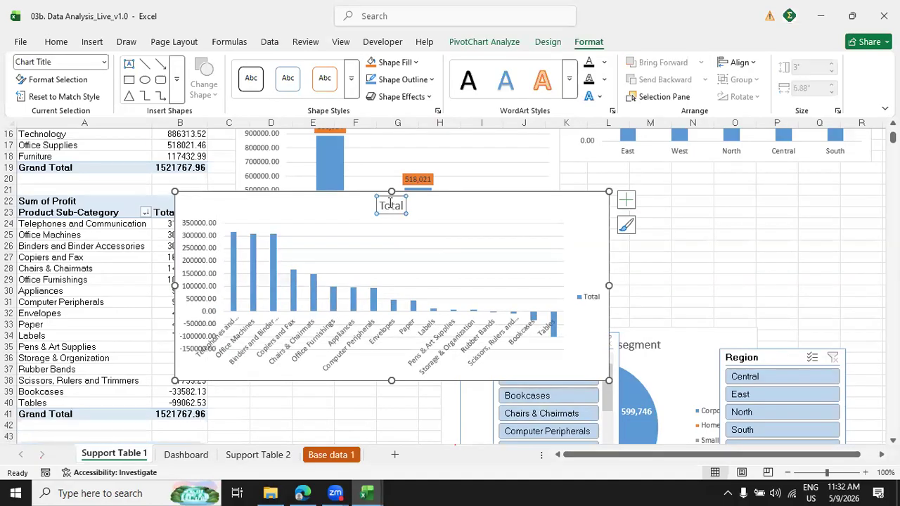
double_click(391, 204)
type("Pr")
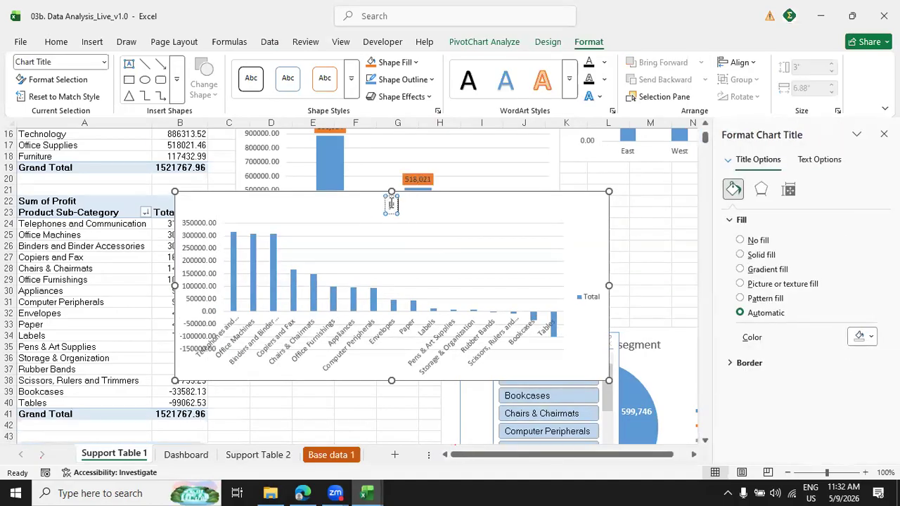
type("ofit by")
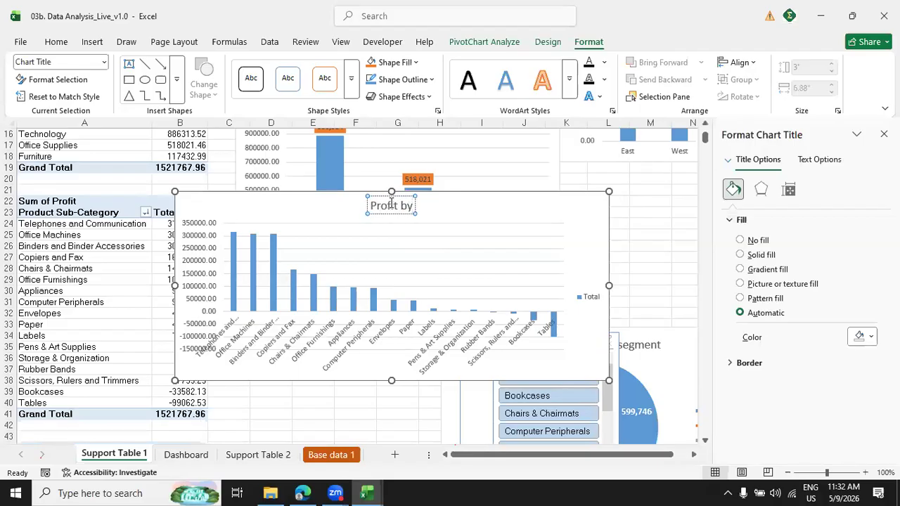
type(" Sub cat")
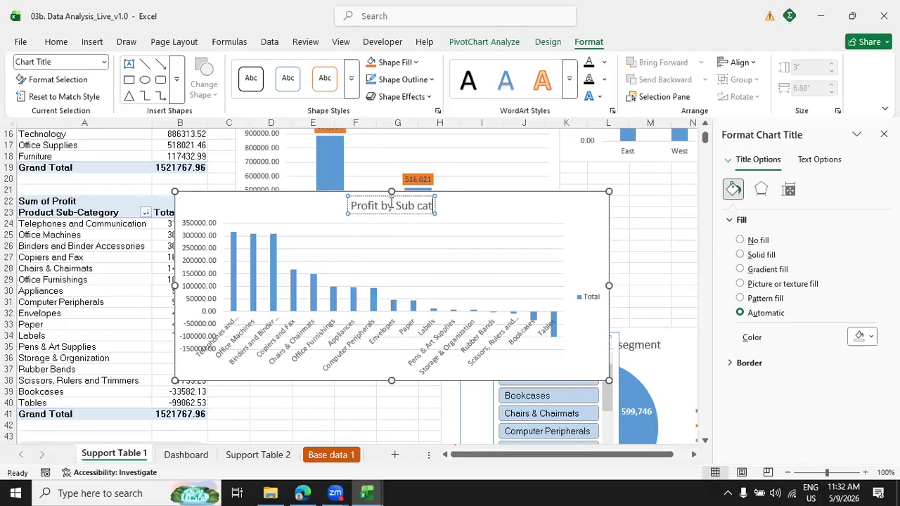
type("egory")
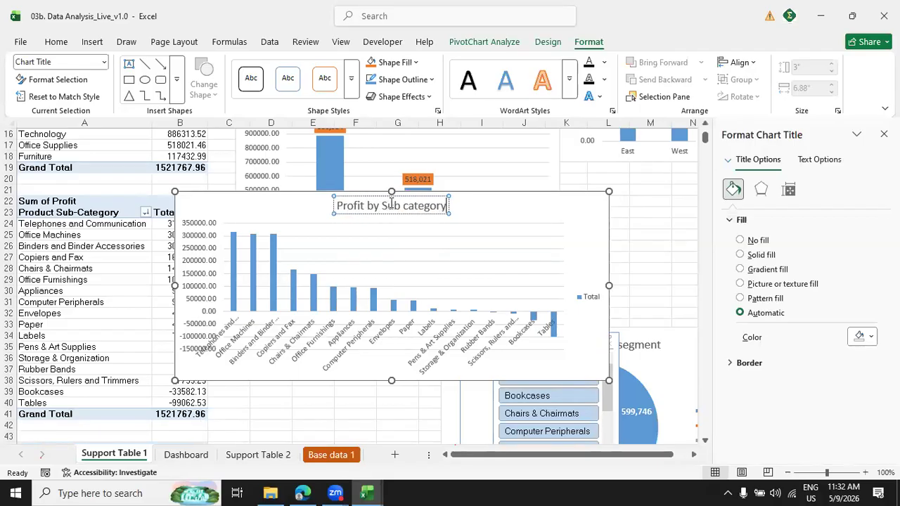
right_click(584, 296)
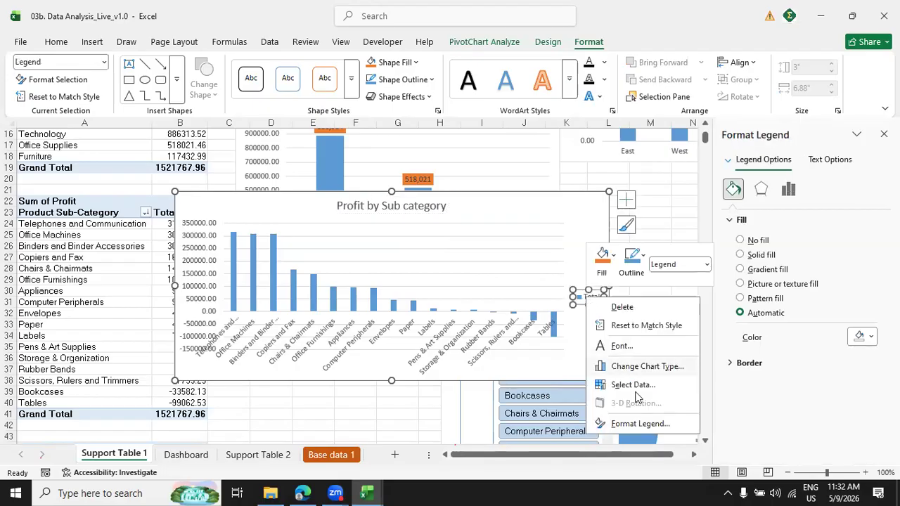
left_click(618, 307)
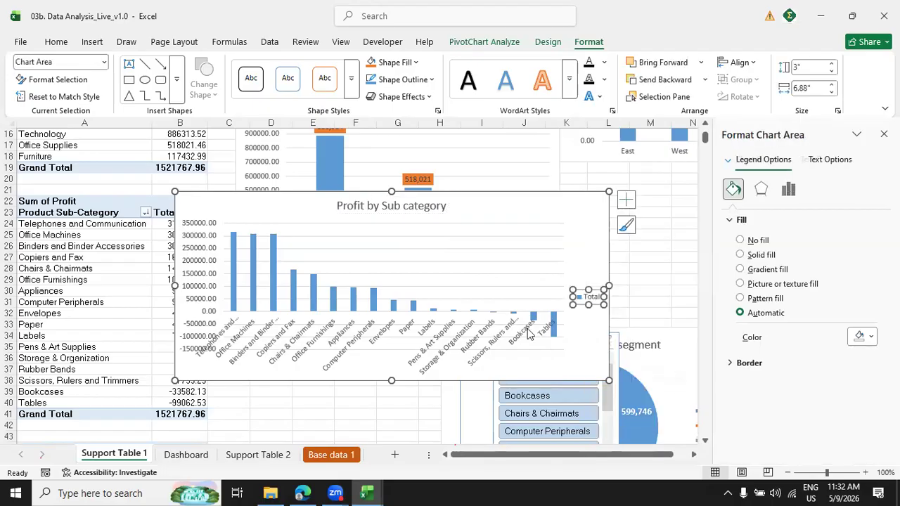
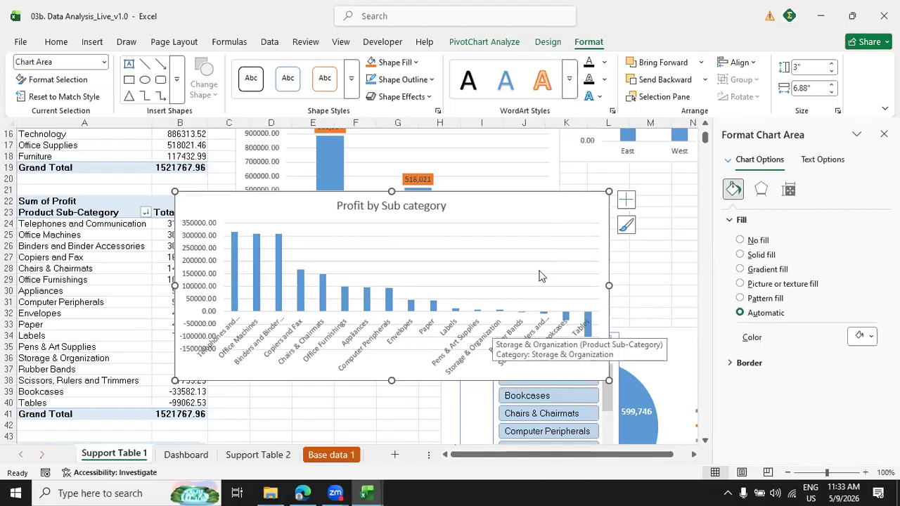
Try adding data labels to the Profit by Sub category chart.
left_click(626, 200)
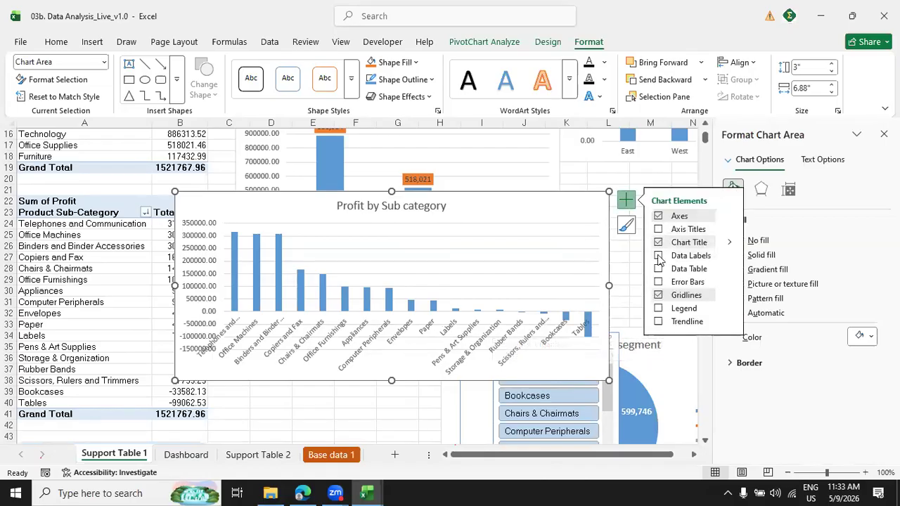
left_click(657, 256)
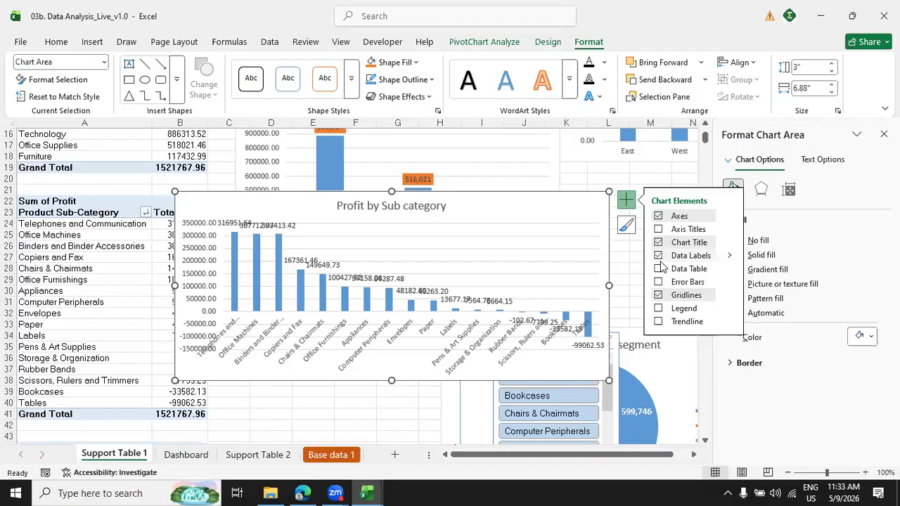
left_click(658, 256)
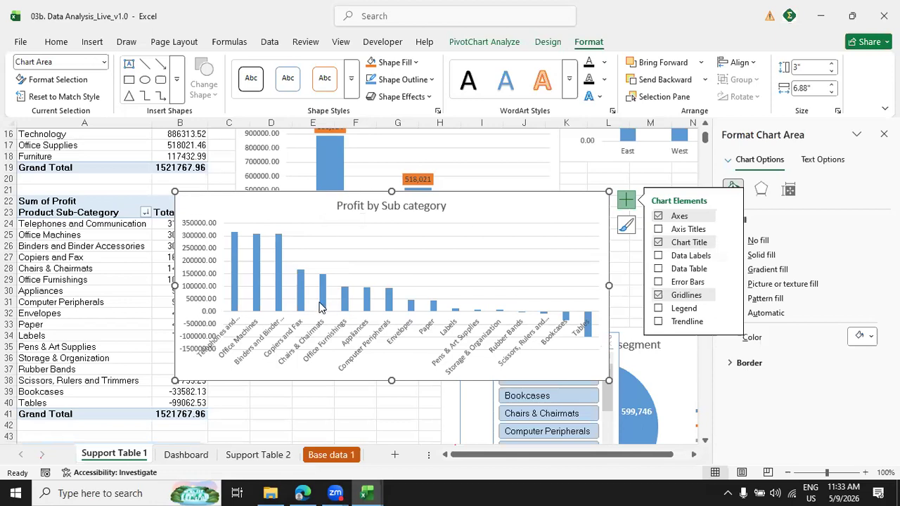
Copy the Profit by Sub category chart onto the Dashboard sheet, place it directly below the existing charts, and widen it to column U.
mouse_move(319, 307)
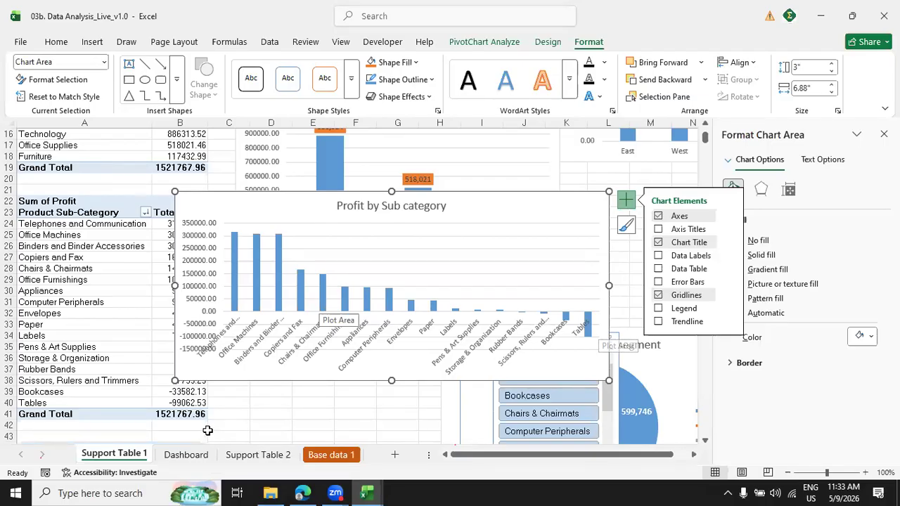
left_click(185, 455)
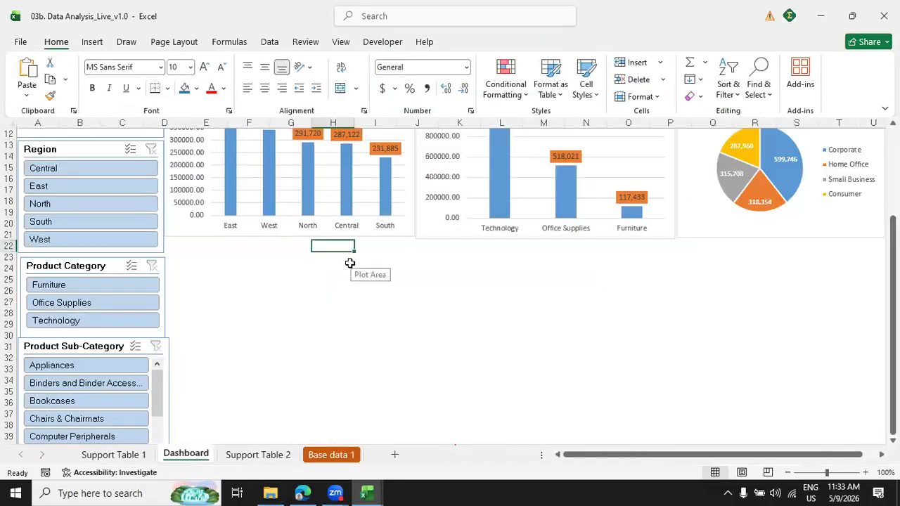
key("ctrl+v")
left_click_drag(428, 250, 281, 246)
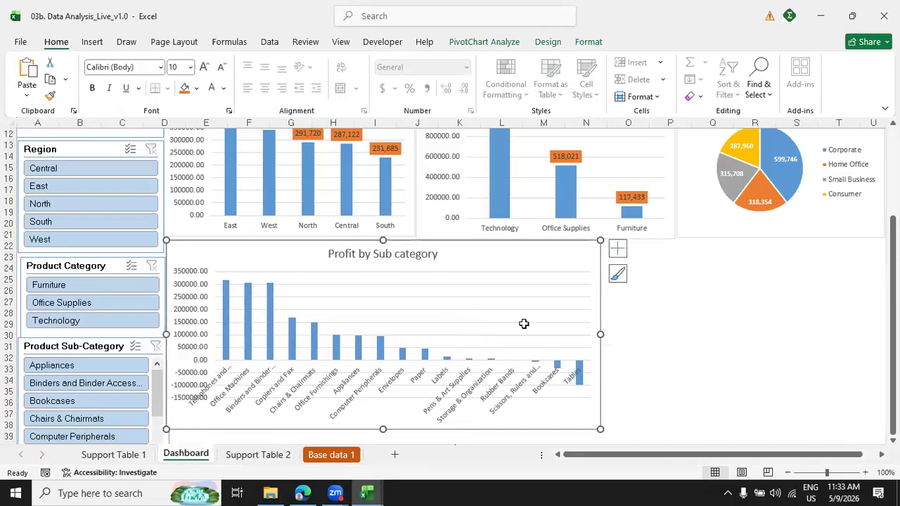
left_click_drag(601, 334, 852, 322)
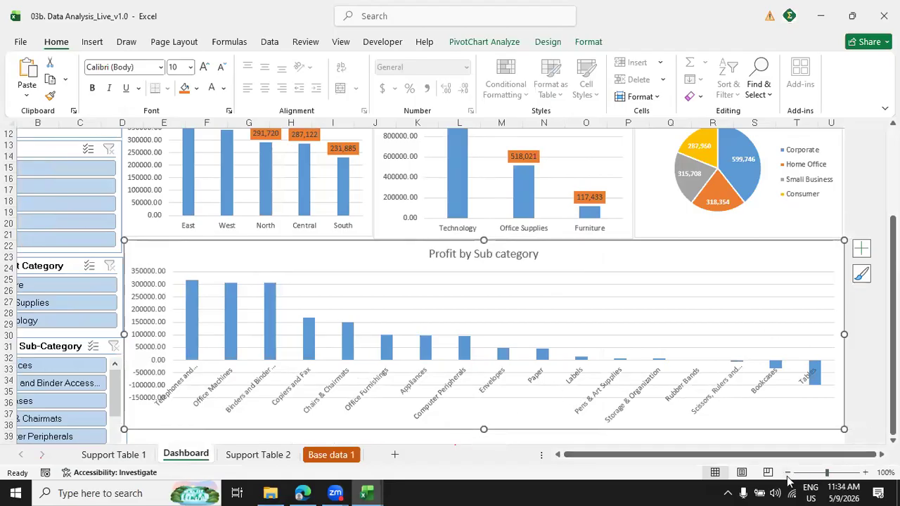
left_click_drag(851, 457, 598, 483)
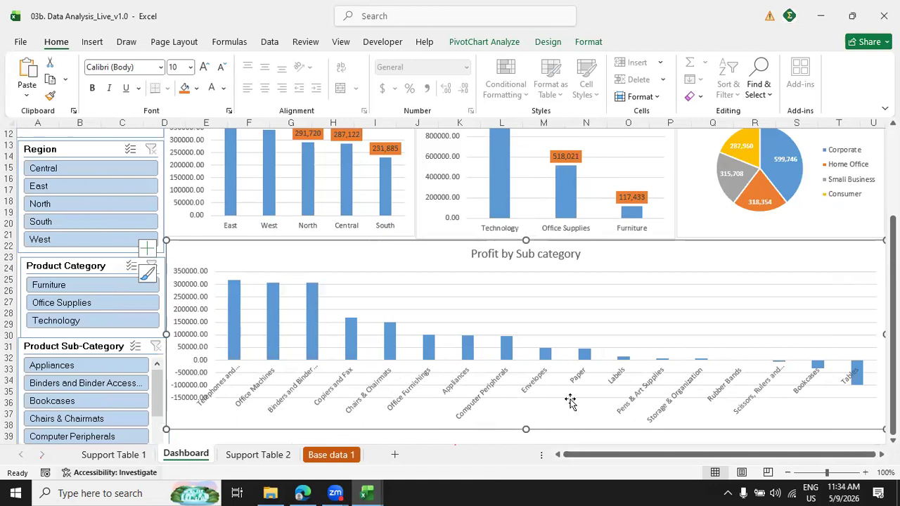
Extend the Product Sub-Category slicer on the dashboard down to about row 49.
left_click(893, 254)
scroll(526, 285, "down", 1)
scroll(326, 357, "down", 3)
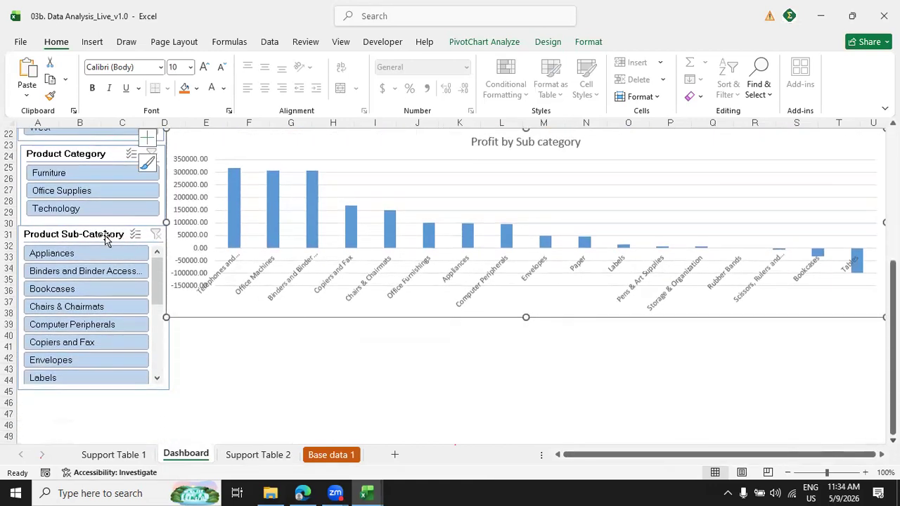
left_click(92, 241)
left_click_drag(93, 390, 85, 435)
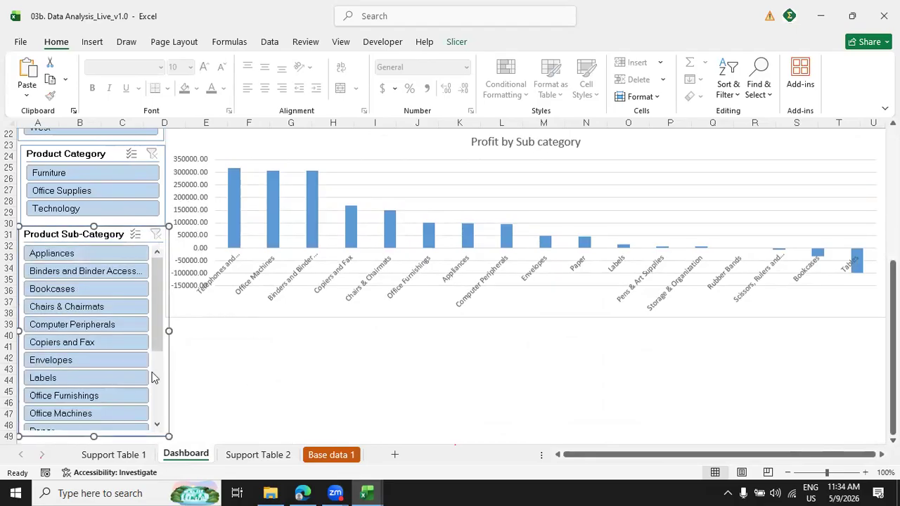
Copy the Profit over years chart from Support Table 2 to the Dashboard, below the Profit by Sub category chart, and widen it to match.
left_click(240, 453)
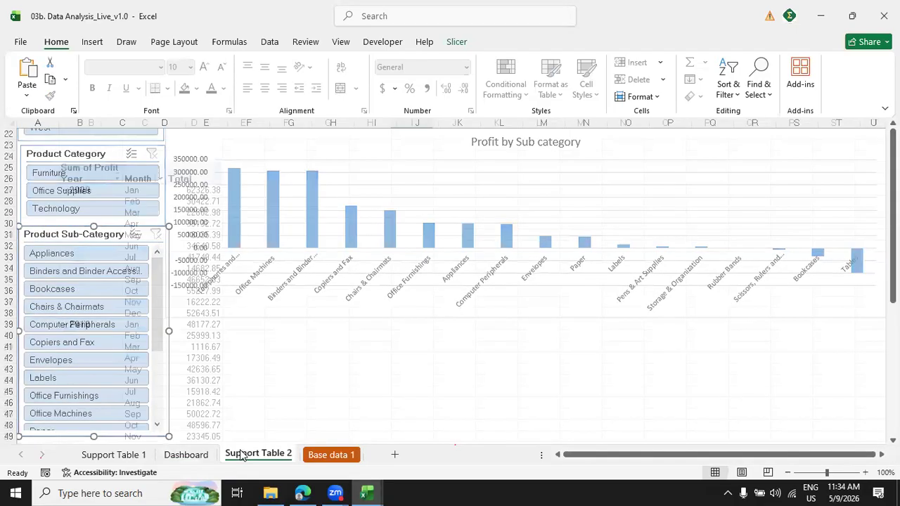
left_click(433, 155)
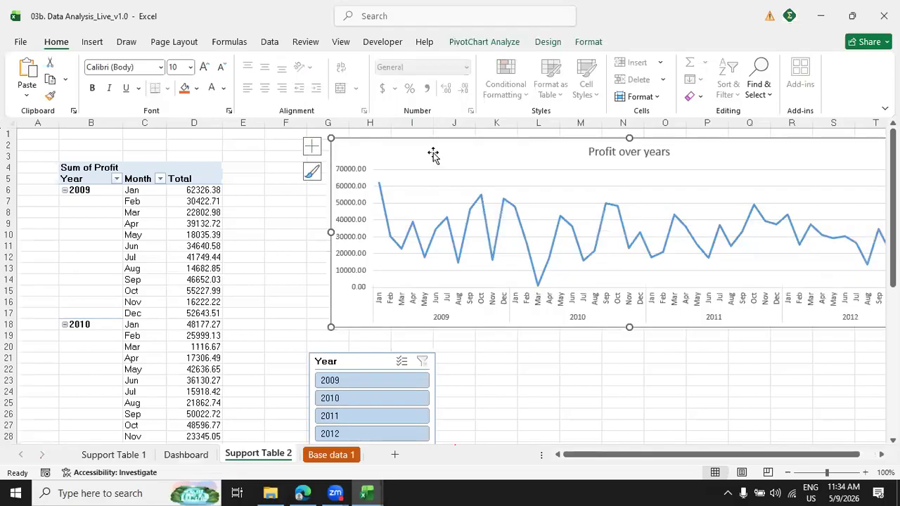
left_click(185, 455)
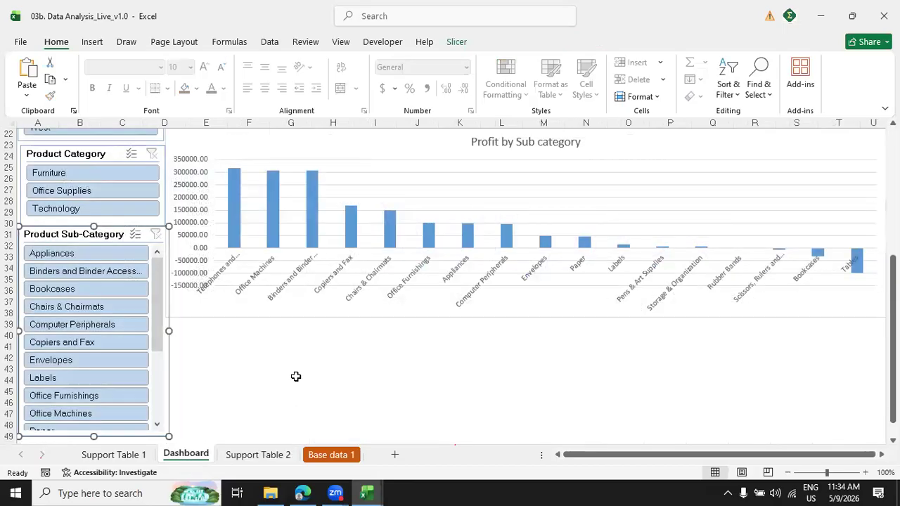
left_click(222, 340)
key("ctrl+v")
left_click_drag(268, 342, 249, 325)
left_click_drag(766, 410, 845, 411)
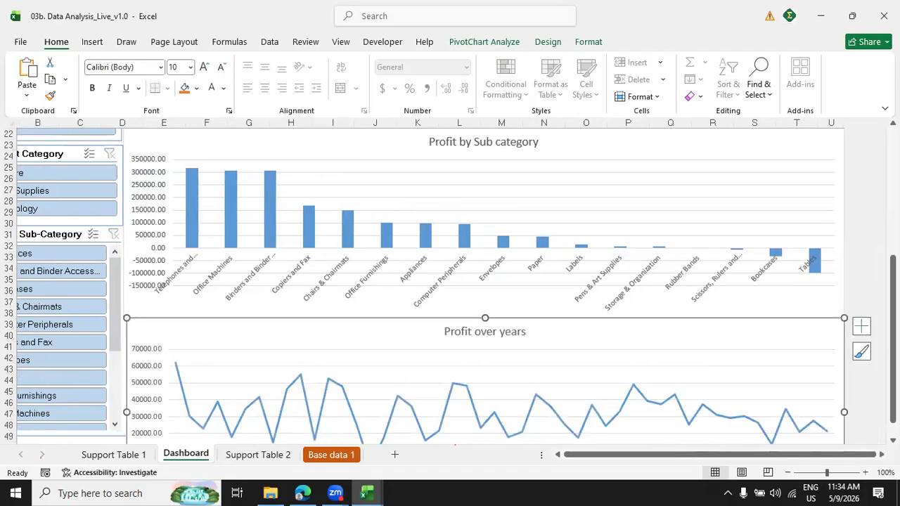
Extend the Product Sub-Category slicer down to align with the bottom edge of the Profit over years chart.
scroll(866, 432, "down", 2)
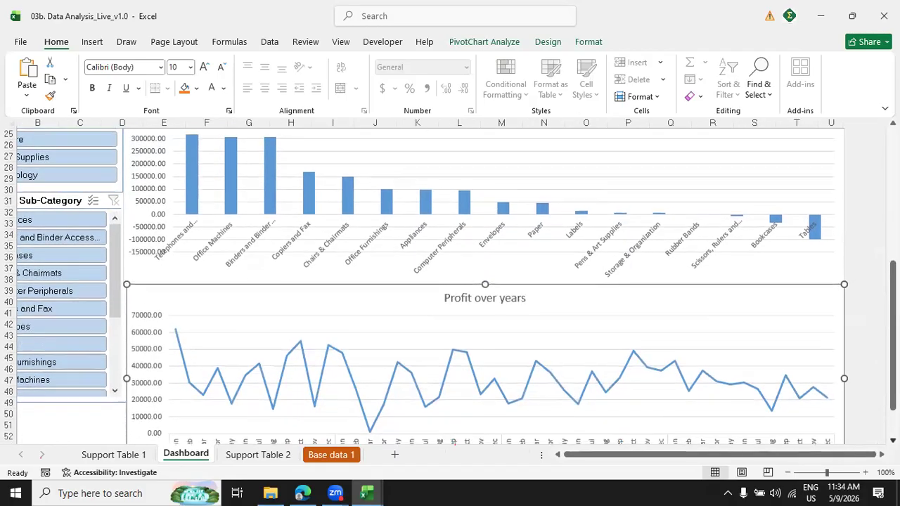
scroll(533, 400, "down", 3)
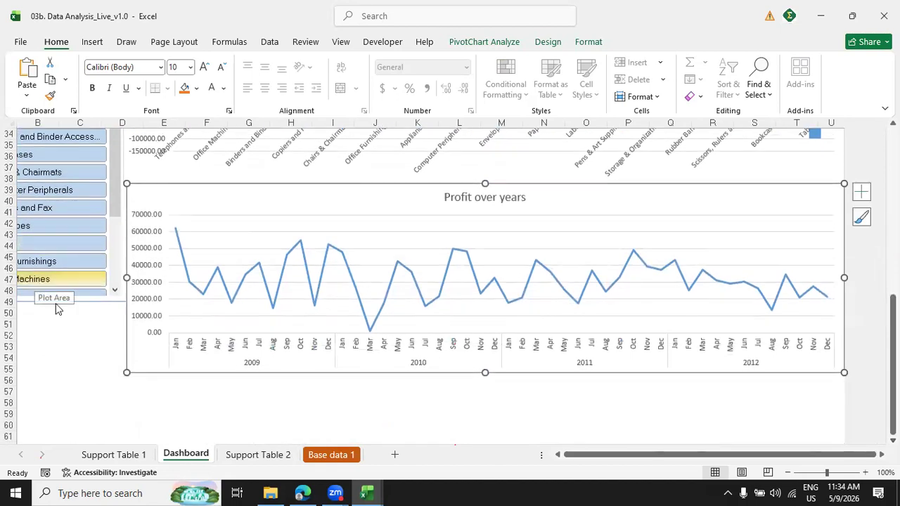
left_click(55, 301)
left_click_drag(52, 302, 53, 371)
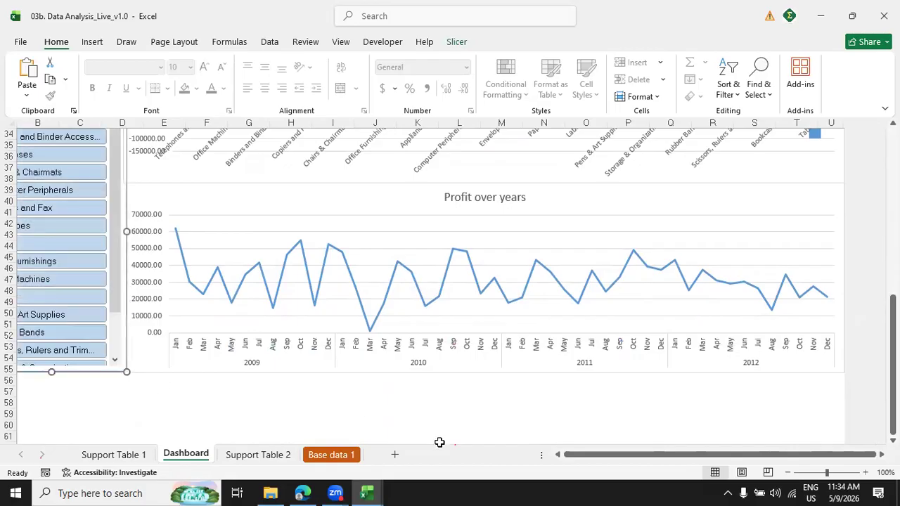
left_click(556, 455)
scroll(450, 281, "up", 11)
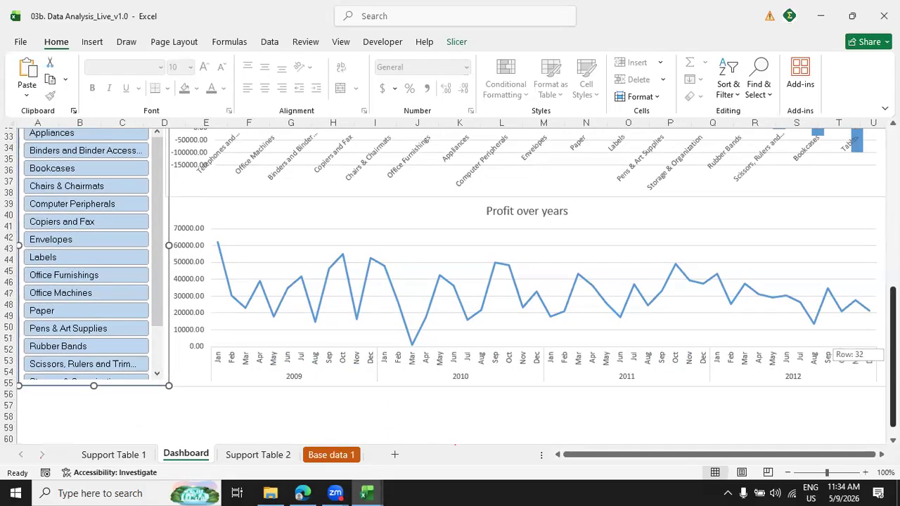
scroll(450, 281, "down", 10)
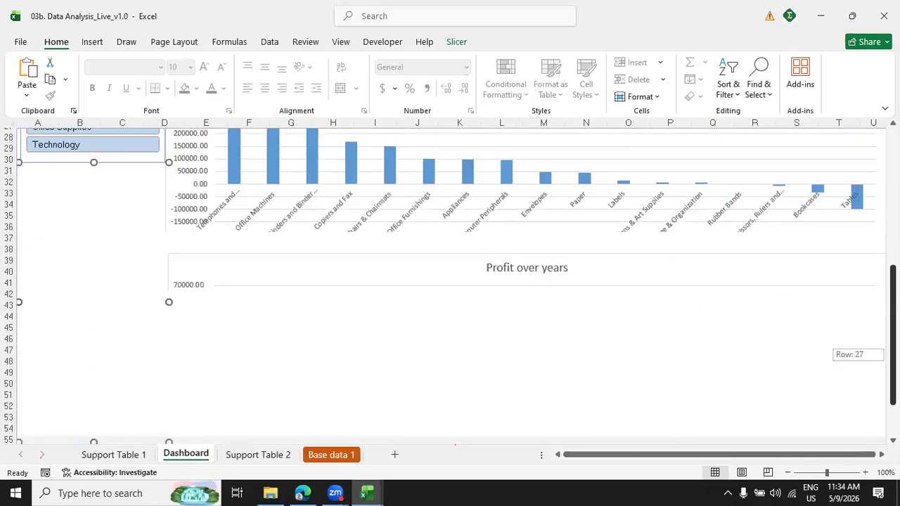
left_click_drag(893, 354, 893, 357)
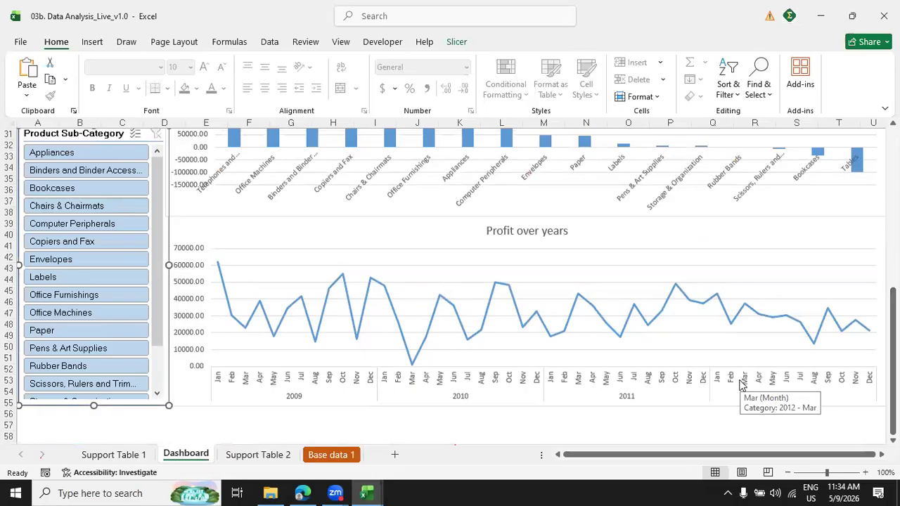
Select the Product Name list on Support Table 1 and check how many items it contains.
left_click(113, 454)
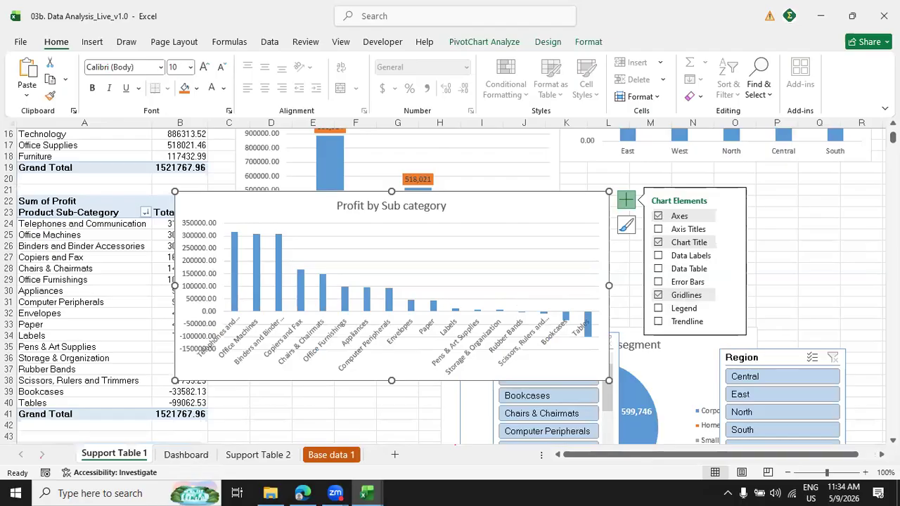
scroll(450, 281, "down", 4)
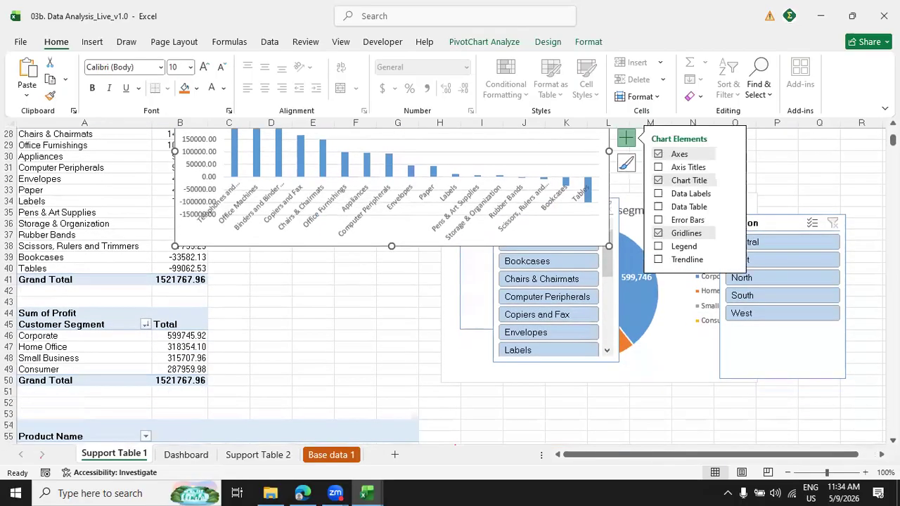
scroll(693, 237, "down", 9)
left_click(111, 260)
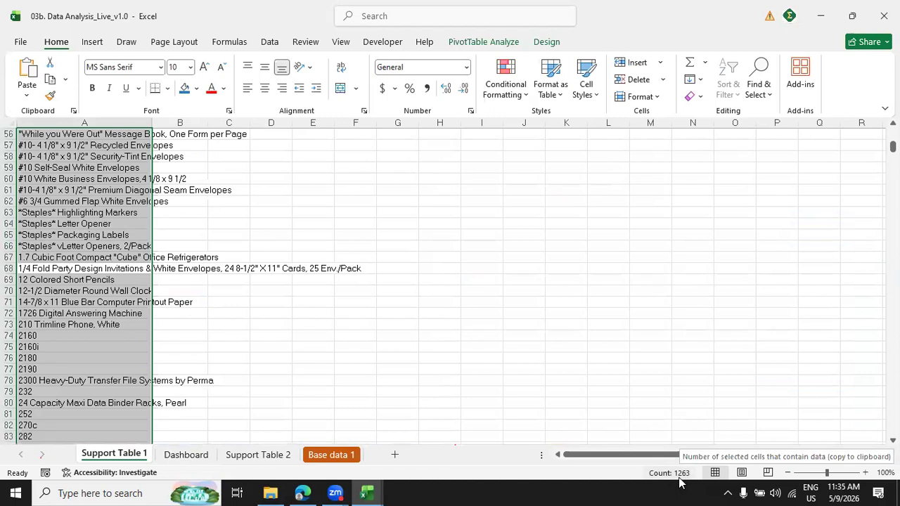
key("Up")
key("Up")
key("Up")
key("Up")
key("Up")
key("Up")
key("Up")
key("Up")
key("Up")
key("Up")
key("Up")
key("Up")
key("Up")
key("Up")
key("Up")
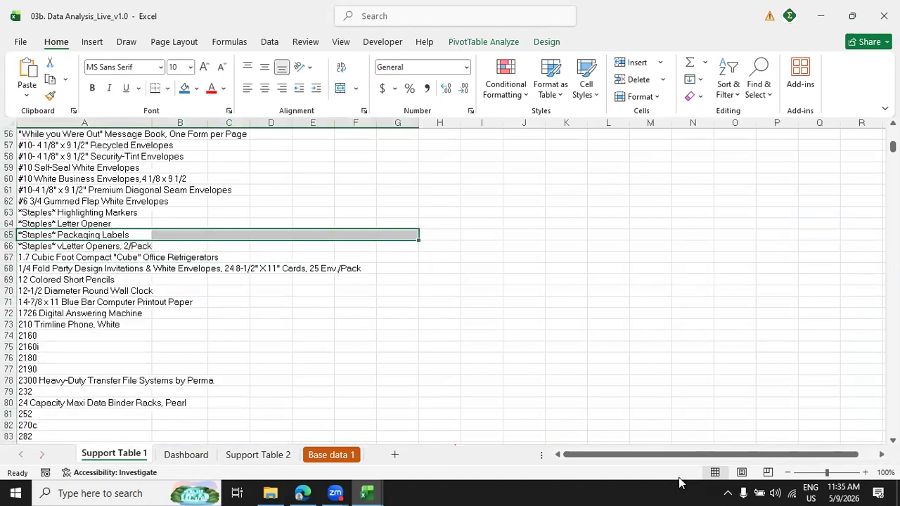
key("Up")
key("Up")
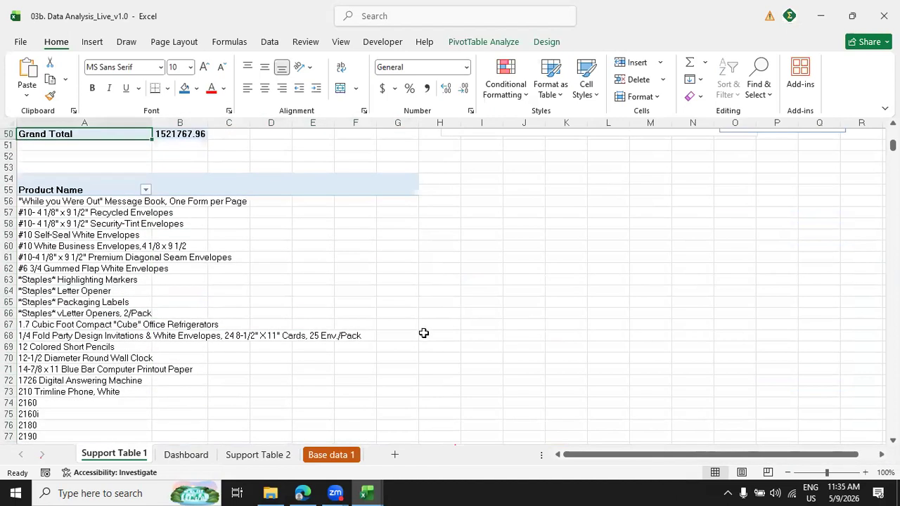
left_click(55, 309)
Change the font color of the Profit Analysis Dashboard title on the Dashboard sheet to white.
left_click(181, 455)
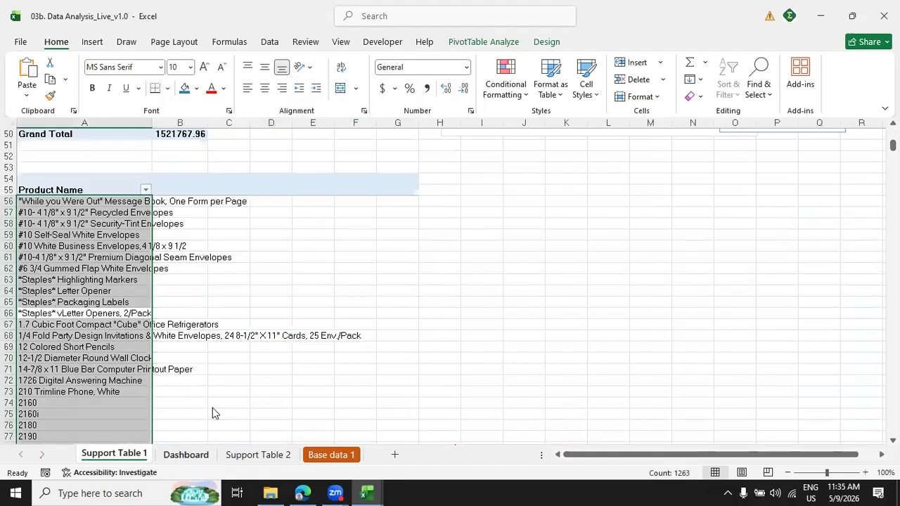
left_click_drag(892, 346, 893, 192)
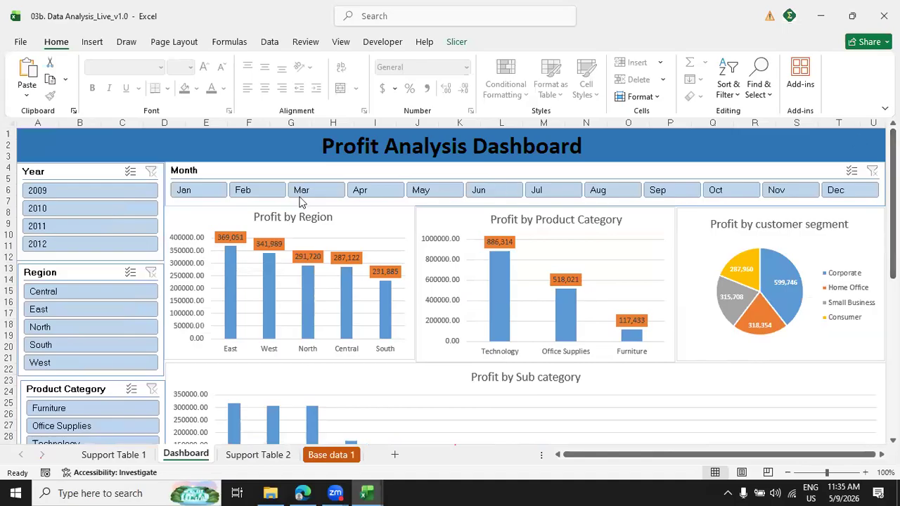
left_click(309, 141)
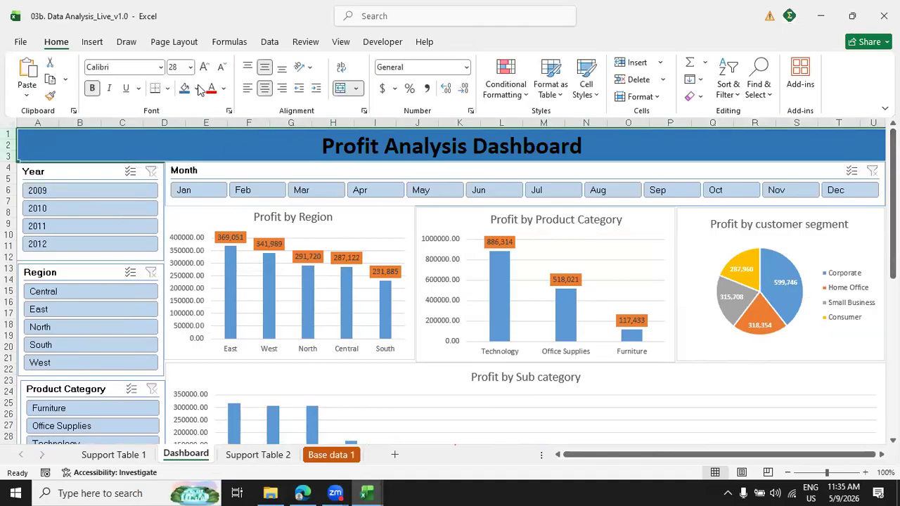
left_click(223, 88)
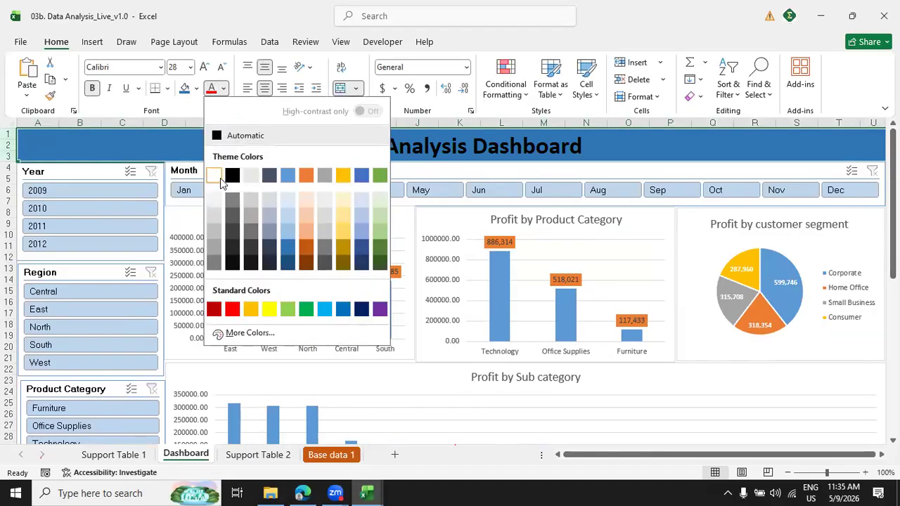
left_click(219, 177)
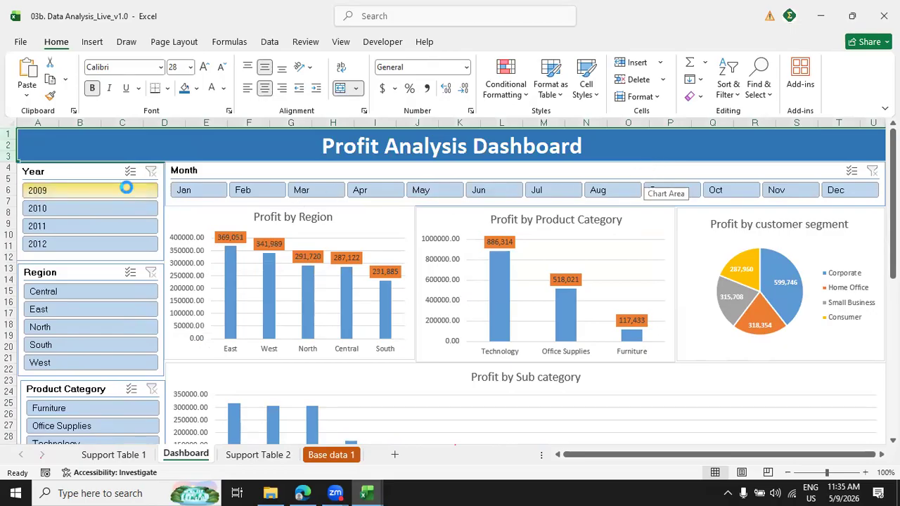
Filter the dashboard to year 2009, review its charts down to Profit over years, and narrow the filter to month Aug.
left_click(127, 191)
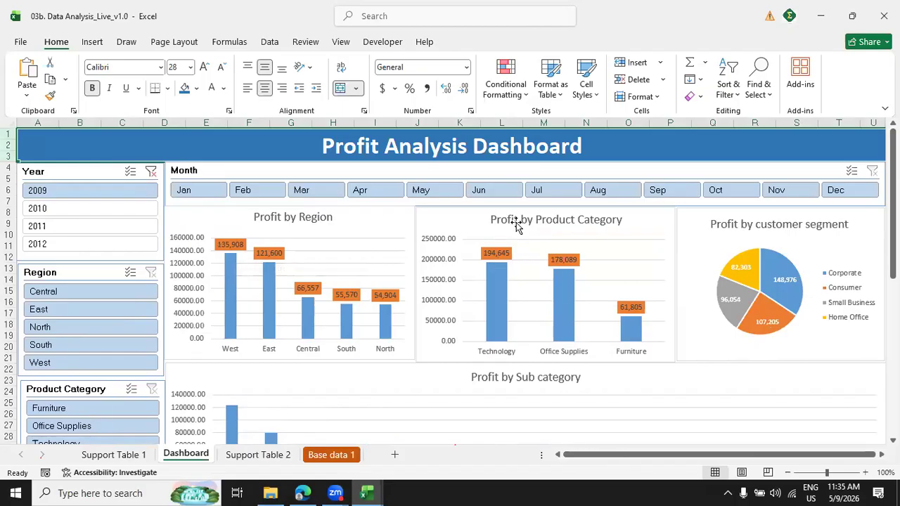
left_click_drag(893, 211, 876, 262)
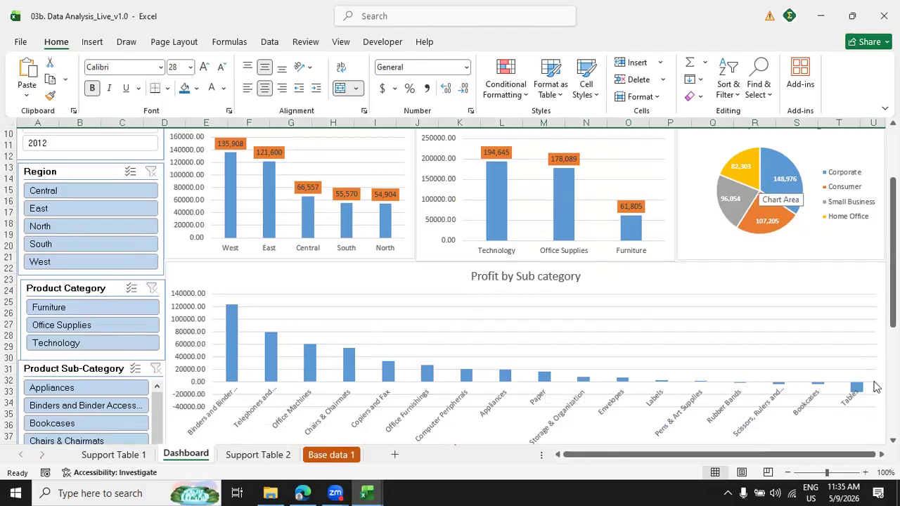
left_click_drag(893, 198, 893, 309)
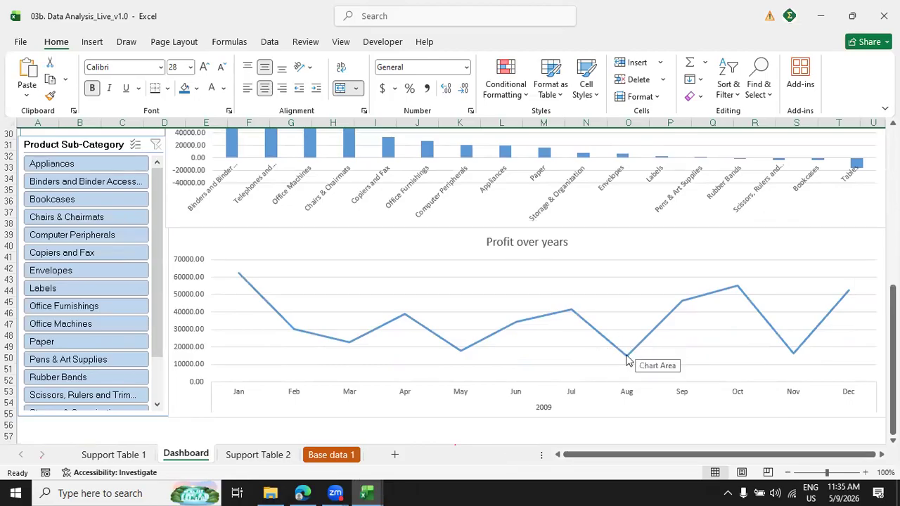
scroll(858, 362, "up", 10)
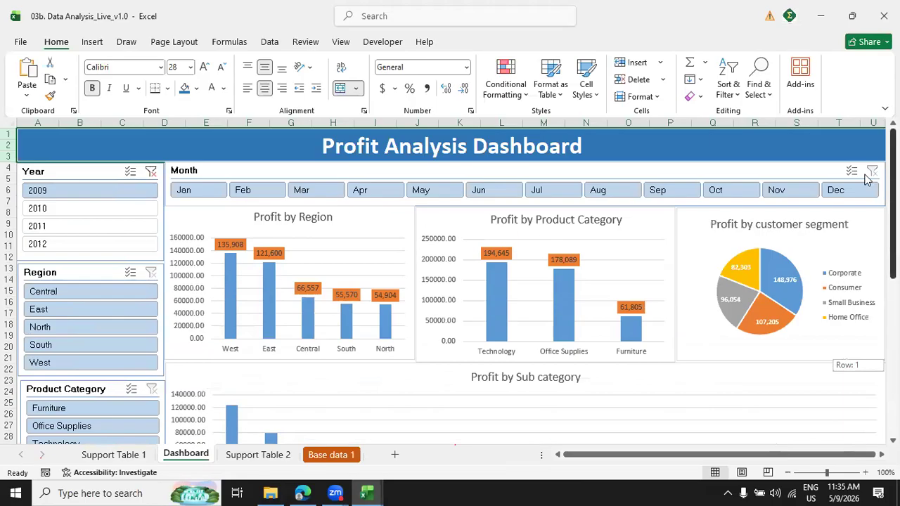
left_click(605, 192)
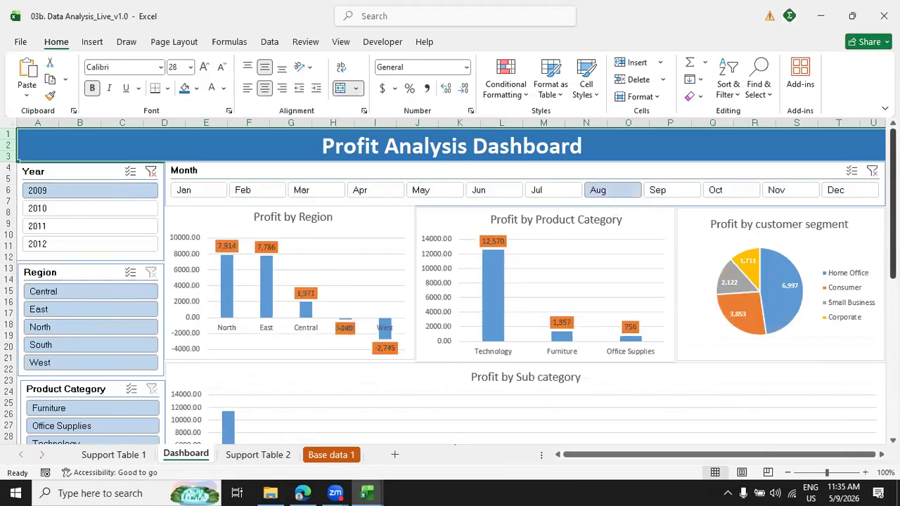
Review the remaining dashboard charts for Aug 2009 and clear the Month and Year slicer filters.
scroll(449, 283, "down", 10)
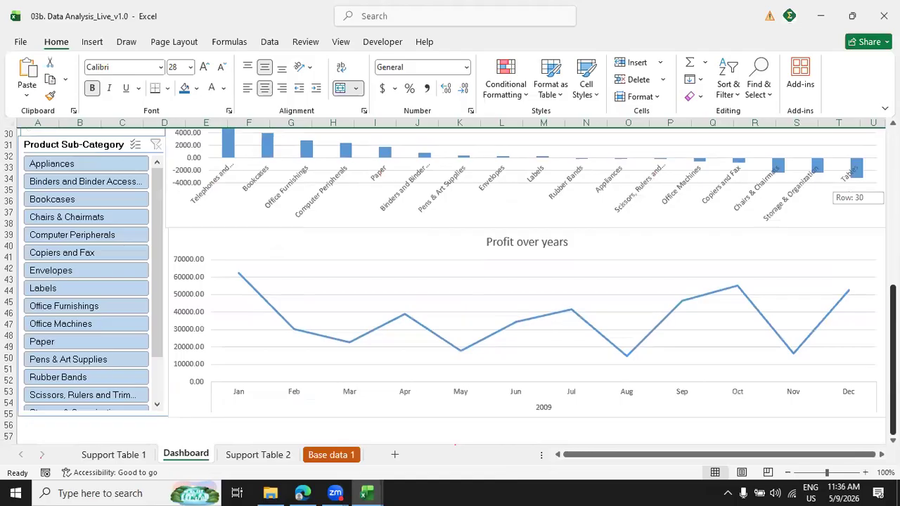
scroll(857, 264, "up", 3)
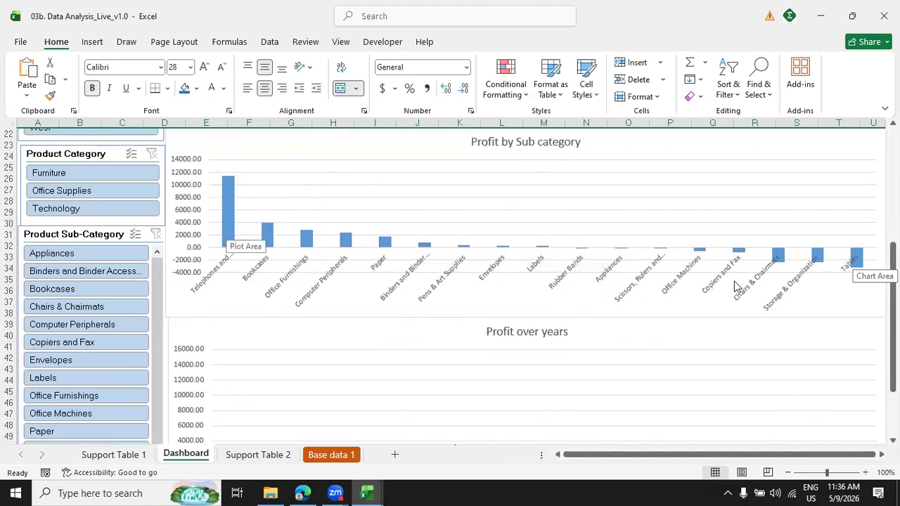
left_click_drag(893, 316, 893, 204)
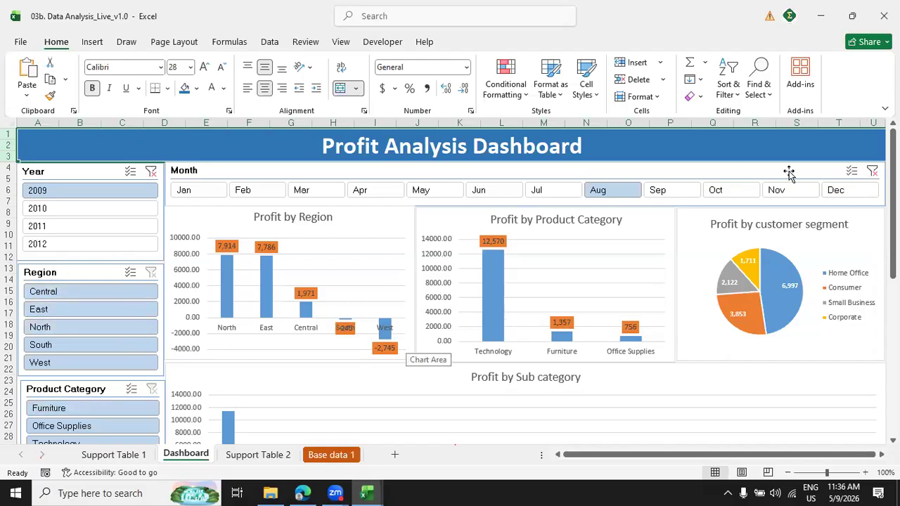
left_click(872, 171)
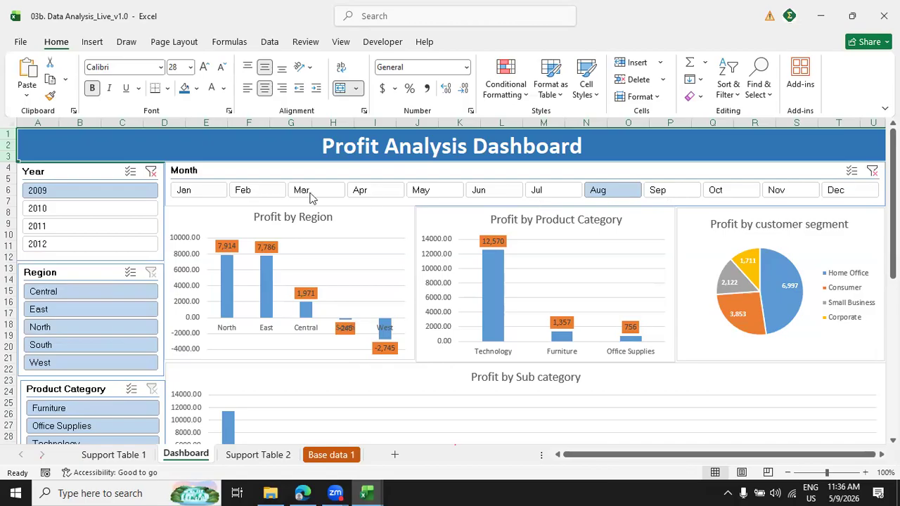
left_click(149, 172)
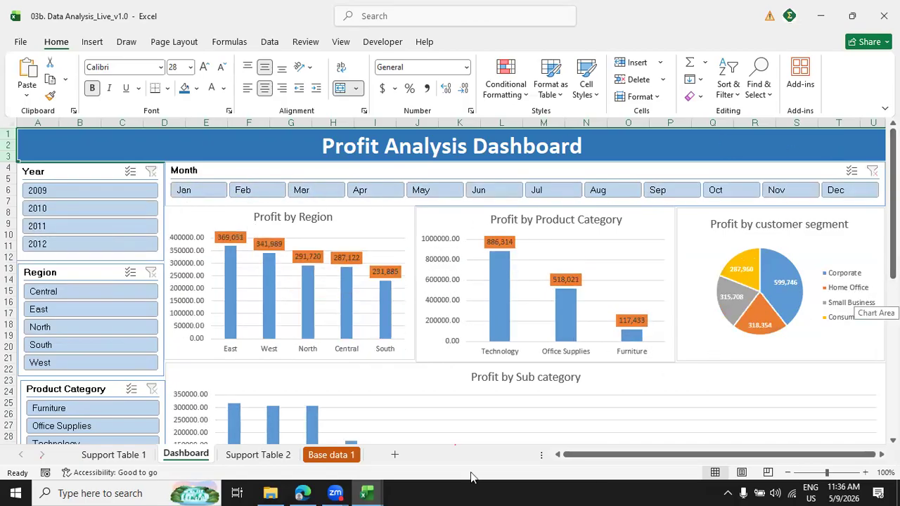
Add a new worksheet after the Dashboard sheet and name it Home.
left_click(393, 457)
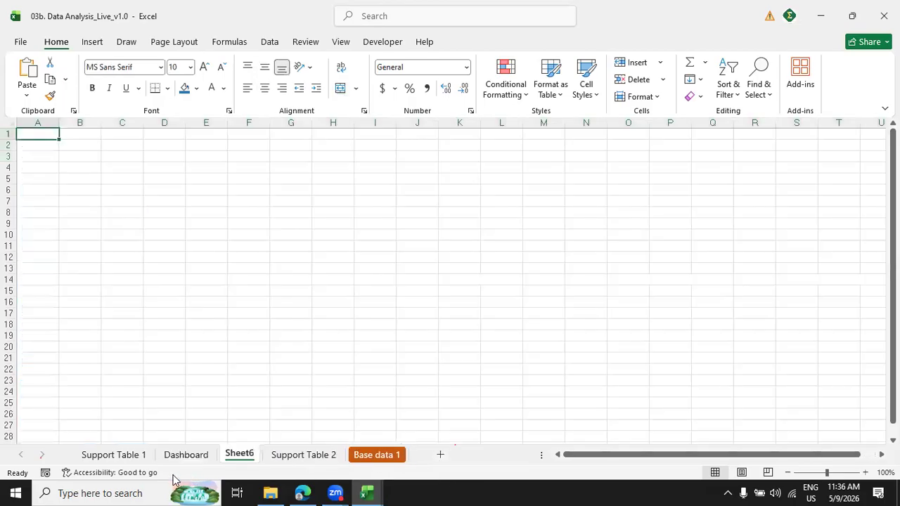
double_click(247, 455)
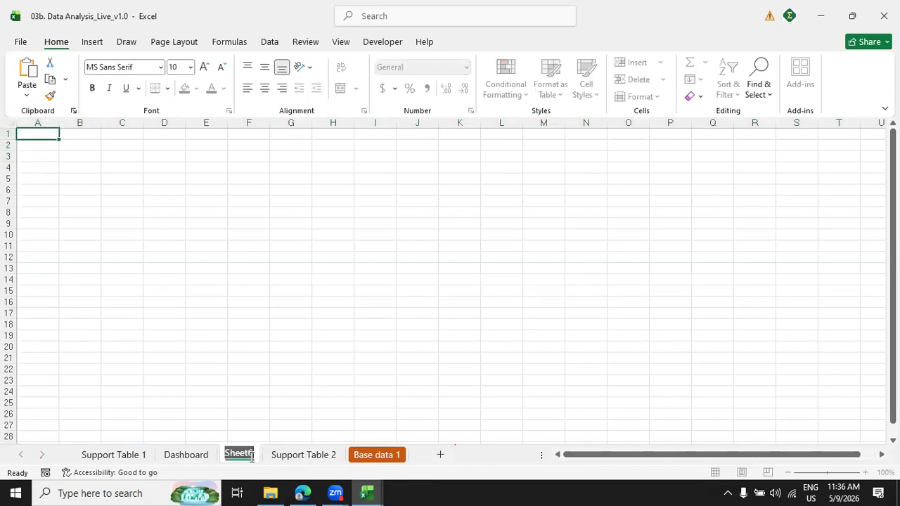
type("Homw")
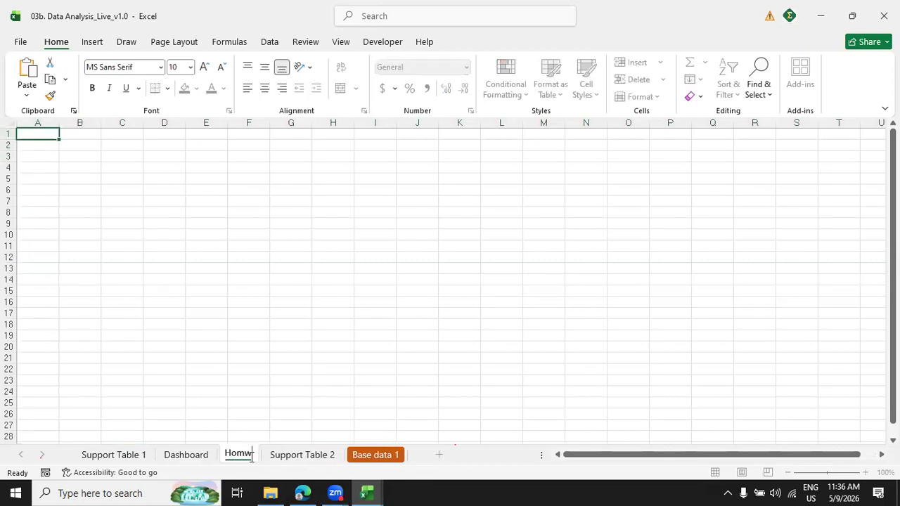
key("BackSpace")
type("e")
key("Return")
Hide the gridlines on the Home sheet.
left_click(248, 313)
left_click(336, 42)
left_click(164, 80)
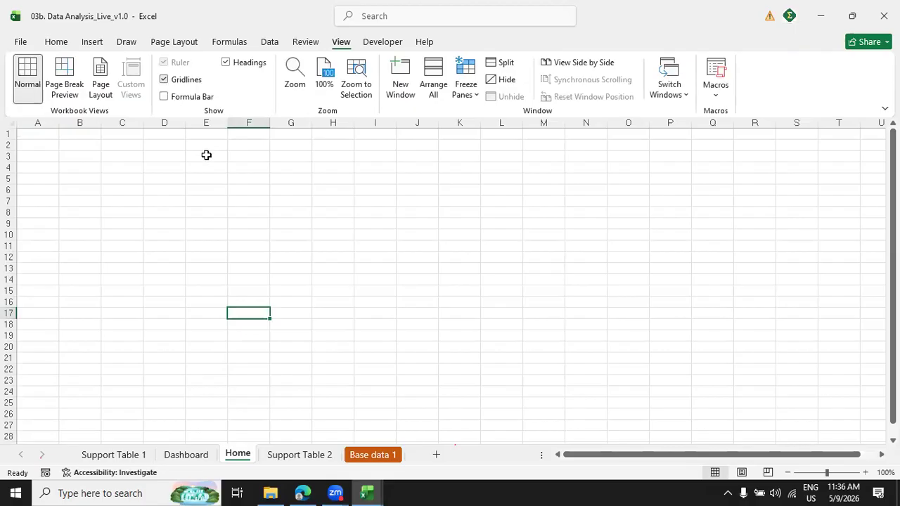
left_click(206, 178)
left_click(215, 222)
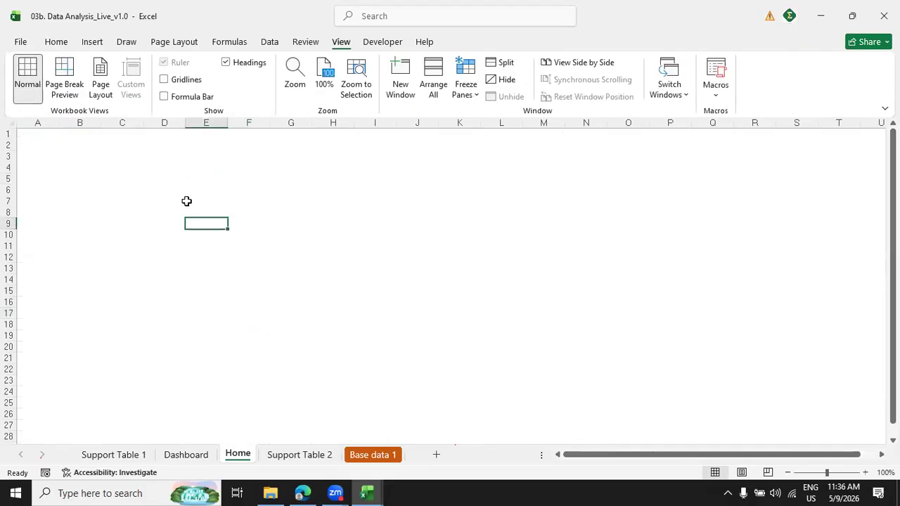
Enter the title "Profit Analysis Dashboard" in cell F5 of the Home sheet.
left_click(220, 190)
left_click(249, 175)
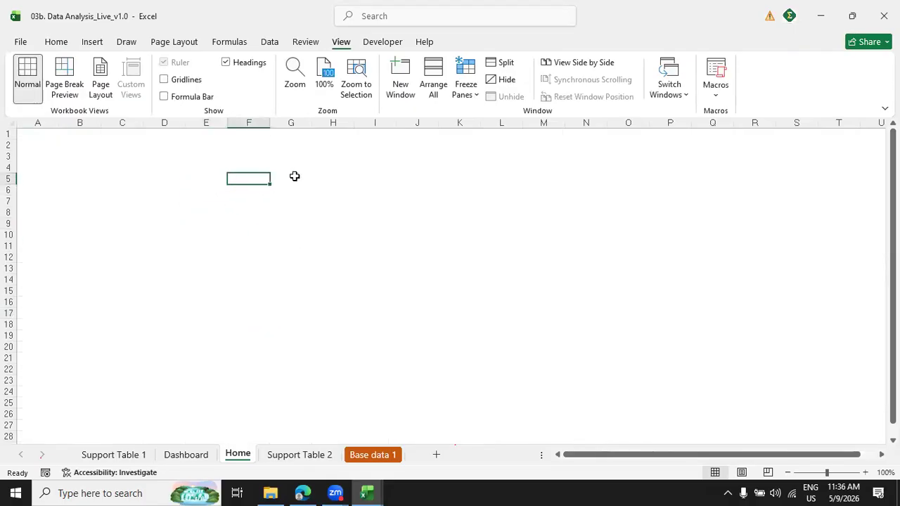
type("Profit An")
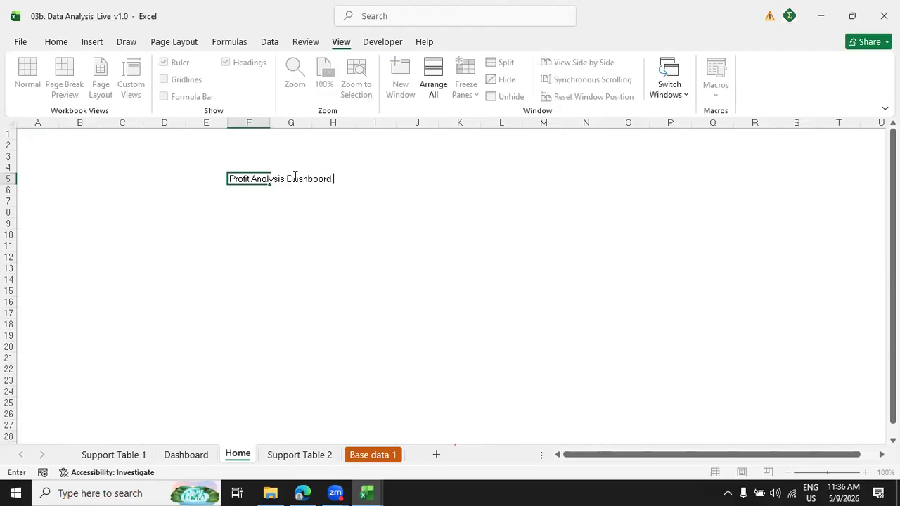
type("alysis Dashboard")
key("Return")
key("Up")
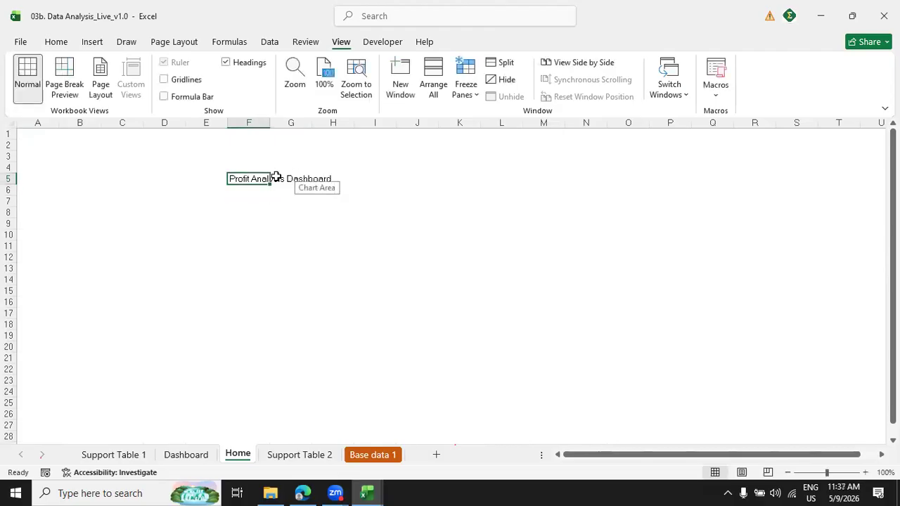
With the formula bar shown, widen column F and extend the F5 title to "Profit Analysis Dashboard - For the year ended 2026".
left_click(163, 96)
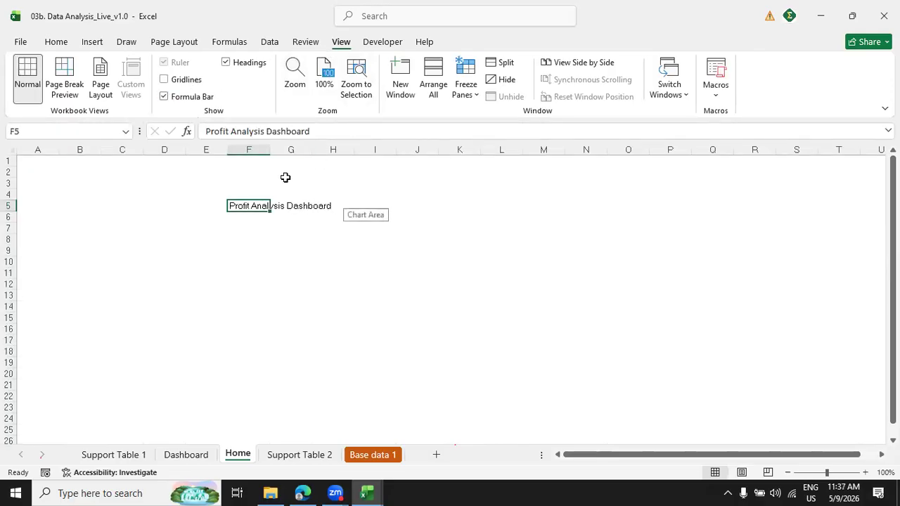
left_click_drag(271, 149, 343, 161)
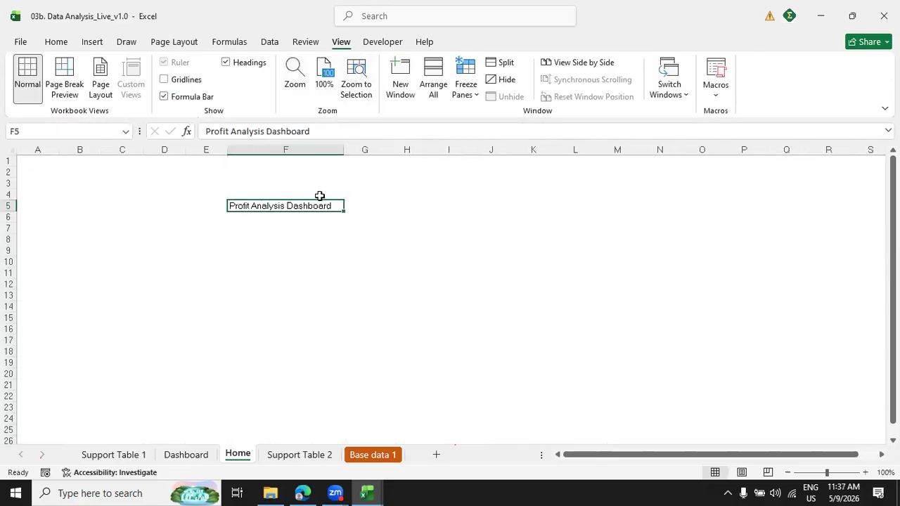
left_click(335, 132)
type("- For the ye")
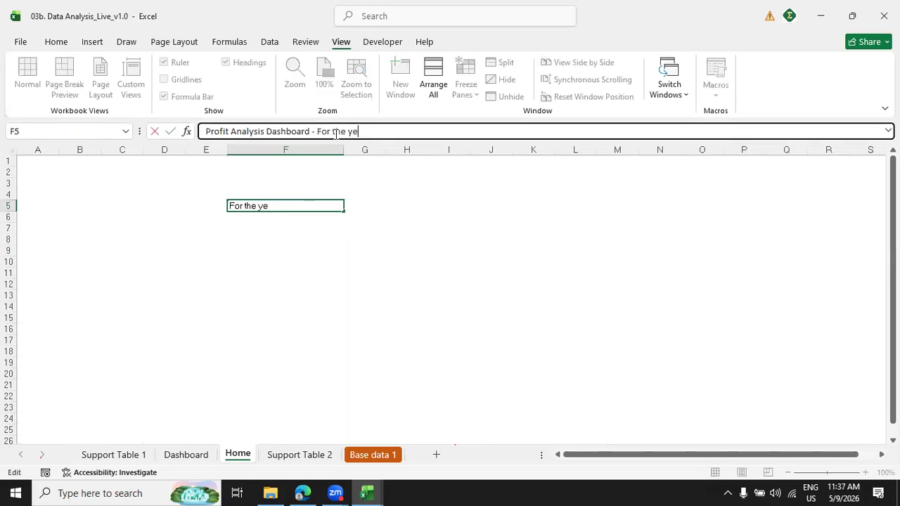
type("ar ended")
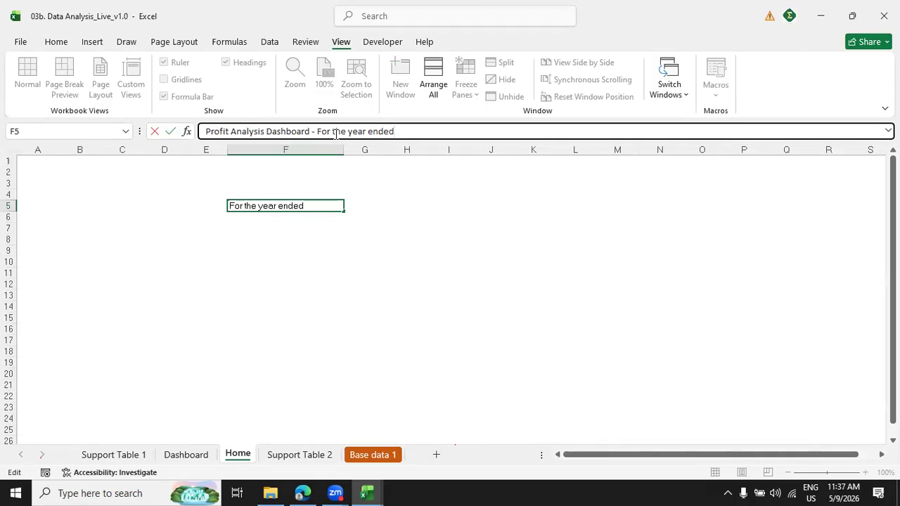
type(" 2026")
key("Return")
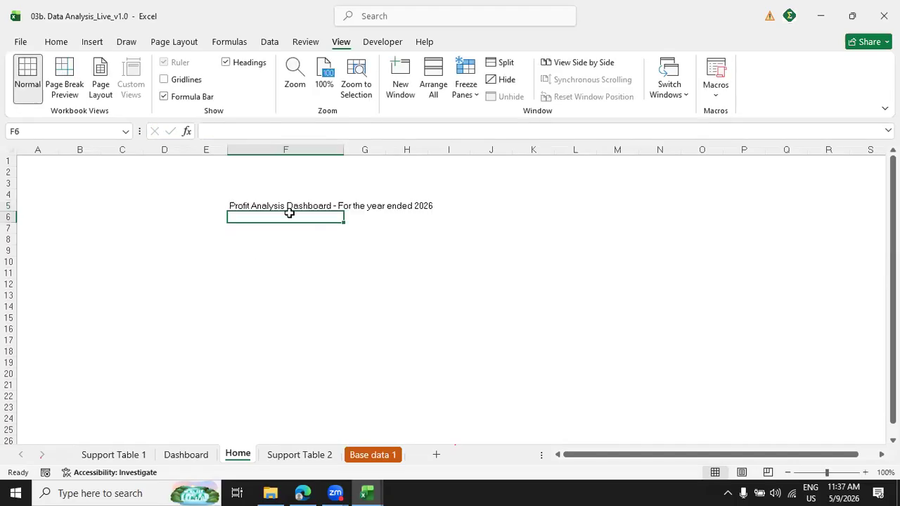
key("Down")
key("Down")
key("Down")
type("Co")
key("BackSpace")
key("BackSpace")
key("Escape")
Enter the index labels "Dashboard" in cell F8 and "Base Data" in cell F10.
key("Up")
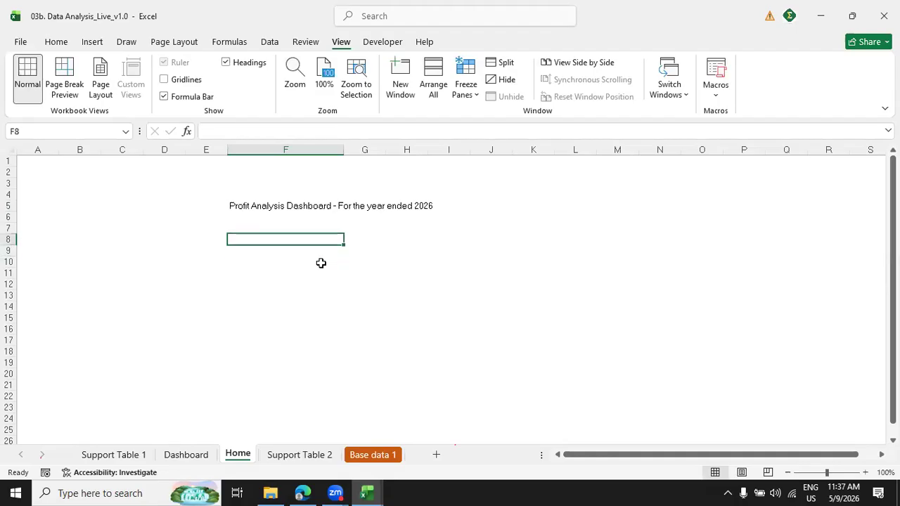
type("Das")
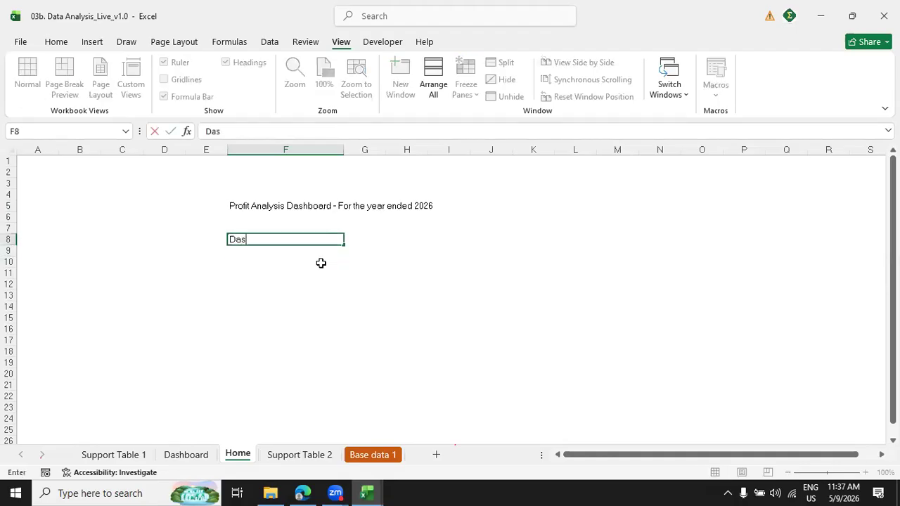
type("hboard")
key("Return")
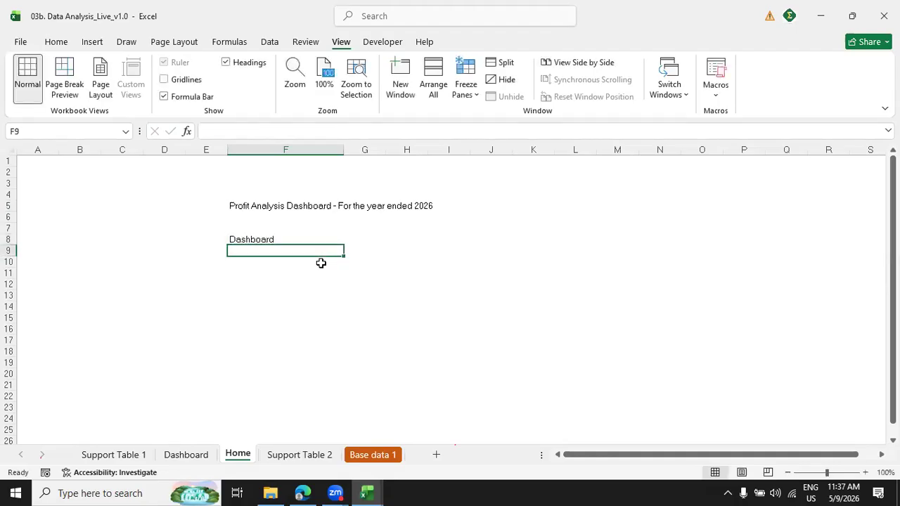
type("Su")
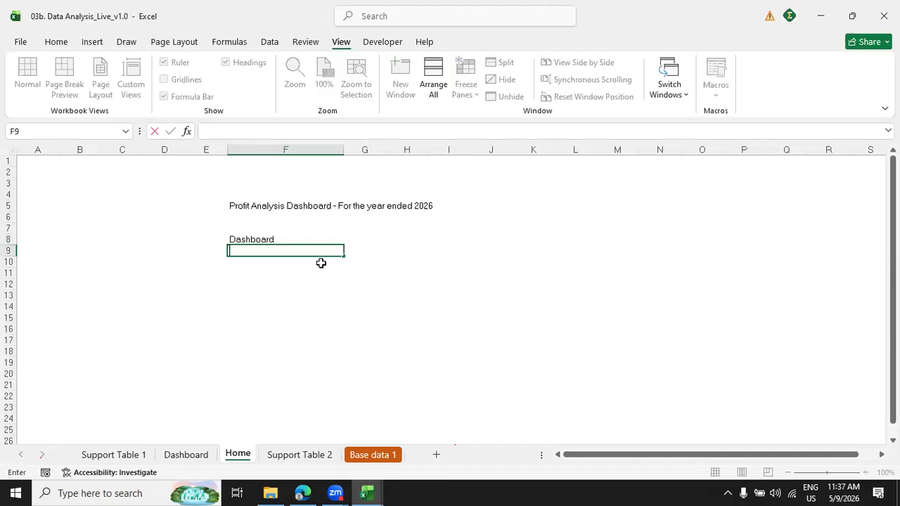
key("Return")
type("Bas")
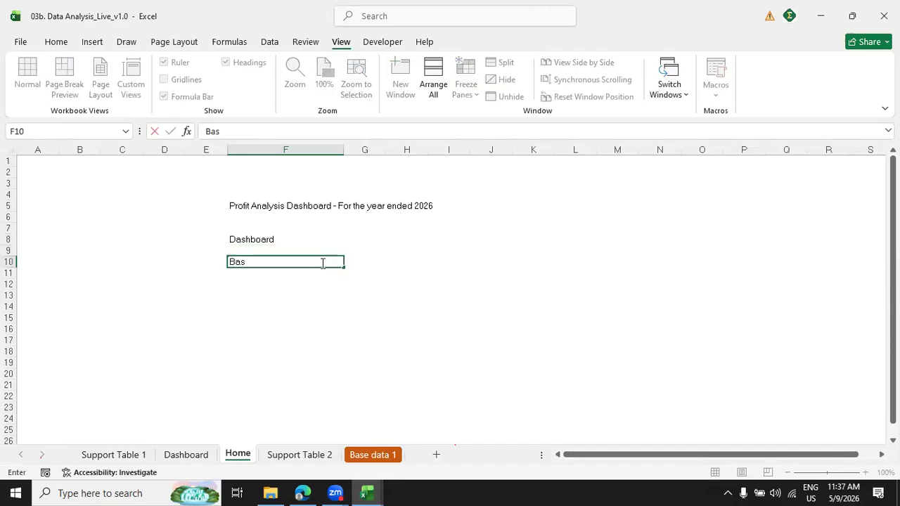
type("e Data")
key("Return")
key("Return")
Enter the index label "Support Table1" in cell F12.
type("Support")
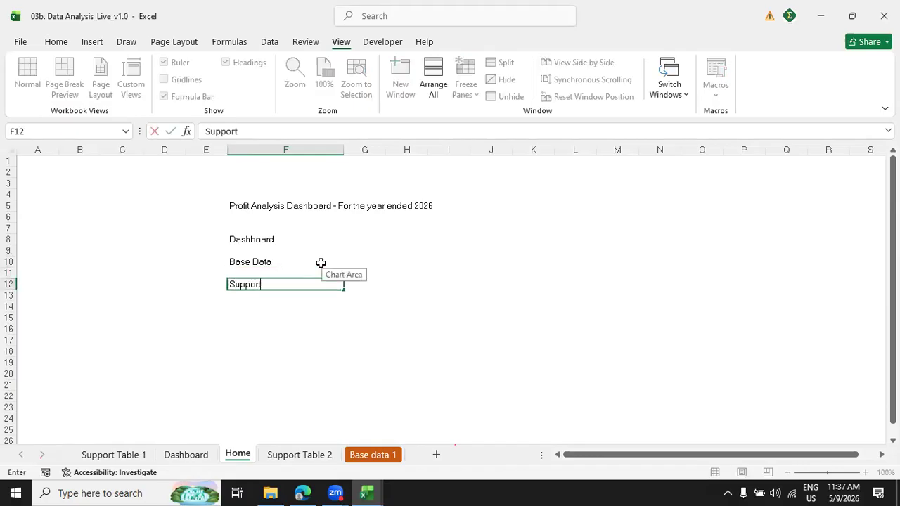
type(" Tba")
key("BackSpace")
type("able1")
key("Return")
Copy the Support Table1 label from F12 to F14 and change the copy to "Support Table2".
key("Up")
key("Down")
key("Up")
key("ctrl+c")
key("Down")
key("Down")
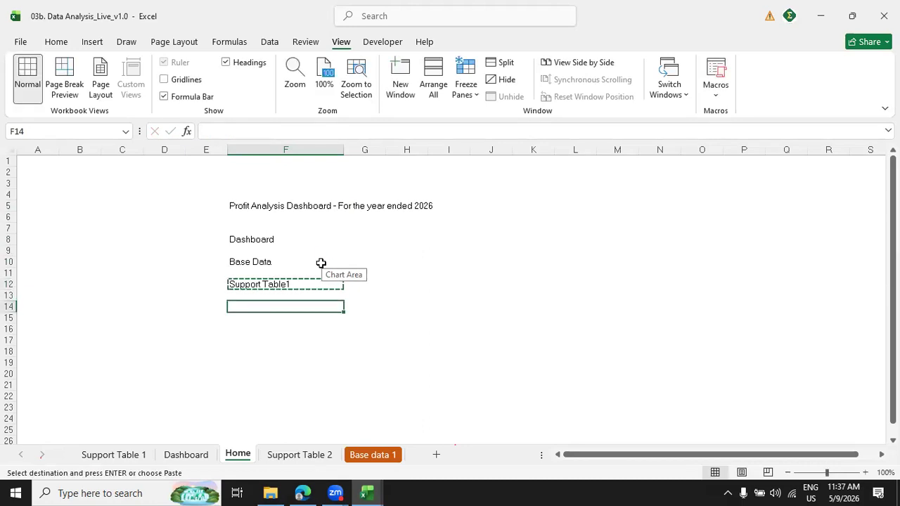
key("ctrl+v")
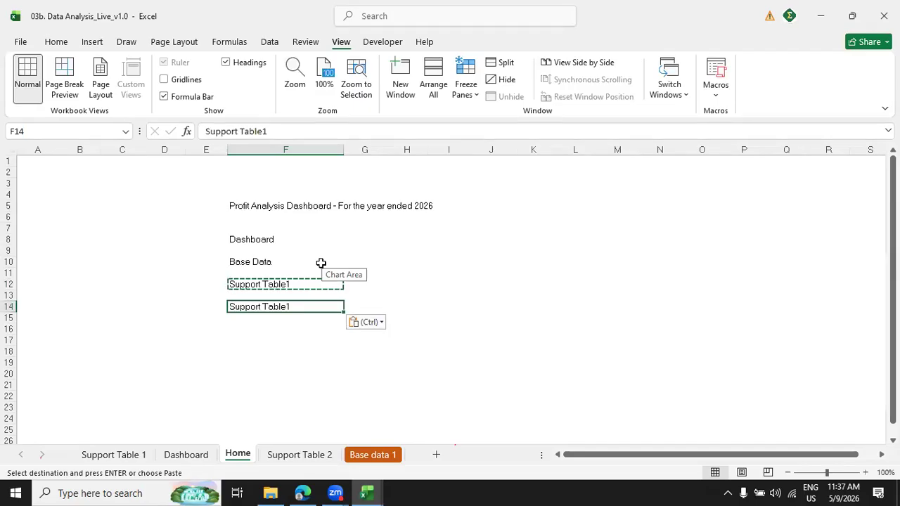
left_click(273, 127)
key("Return")
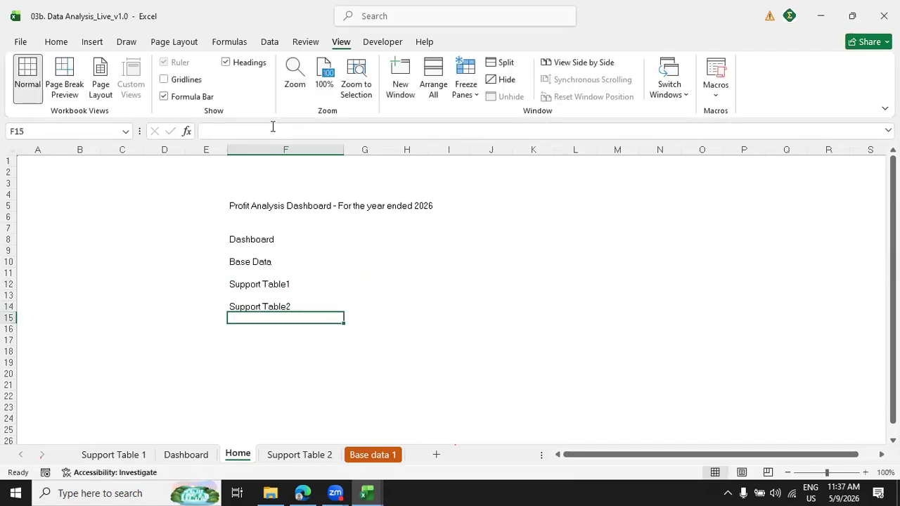
Enter "Created by -" with the creator's name in cell F18 and "Reviewed by -" with the reviewer's name in F19.
key("Down")
key("Down")
key("Down")
key("Up")
key("Down")
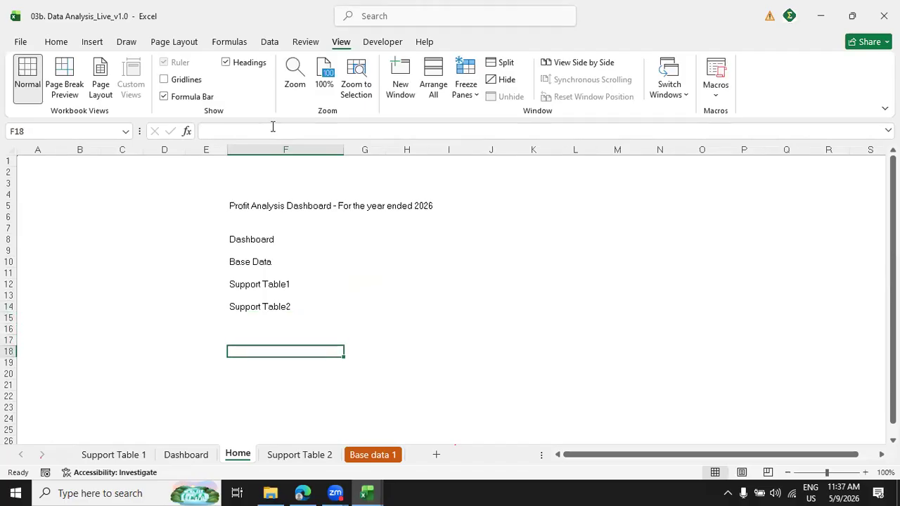
type("Created by")
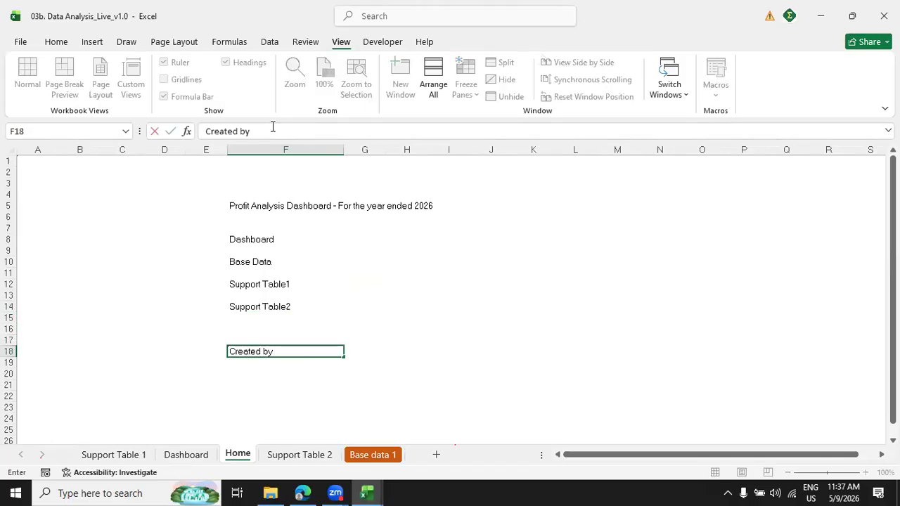
type(" - Hemanth")
key("Return")
type("Review")
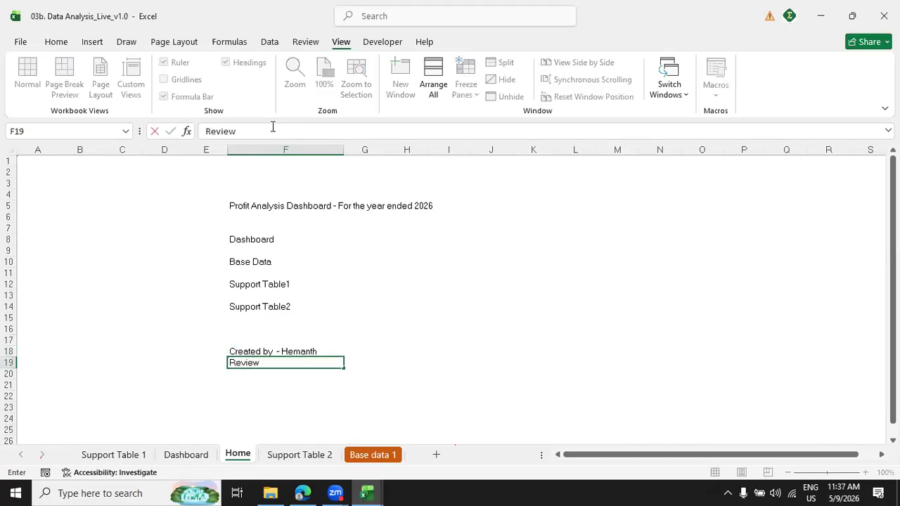
type("dsed")
type("by - Devraj")
key("Return")
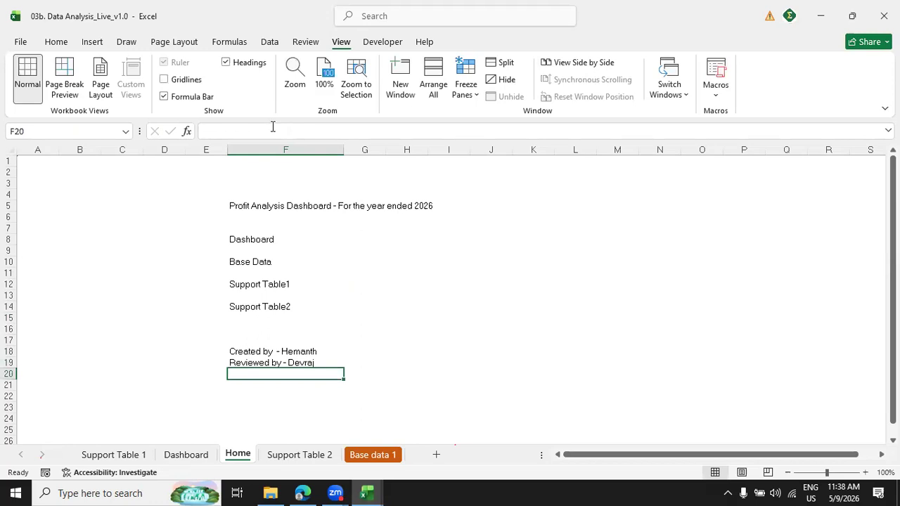
Enter the submission line "Submittted on - 5/9/2026" in cell F21.
key("Return")
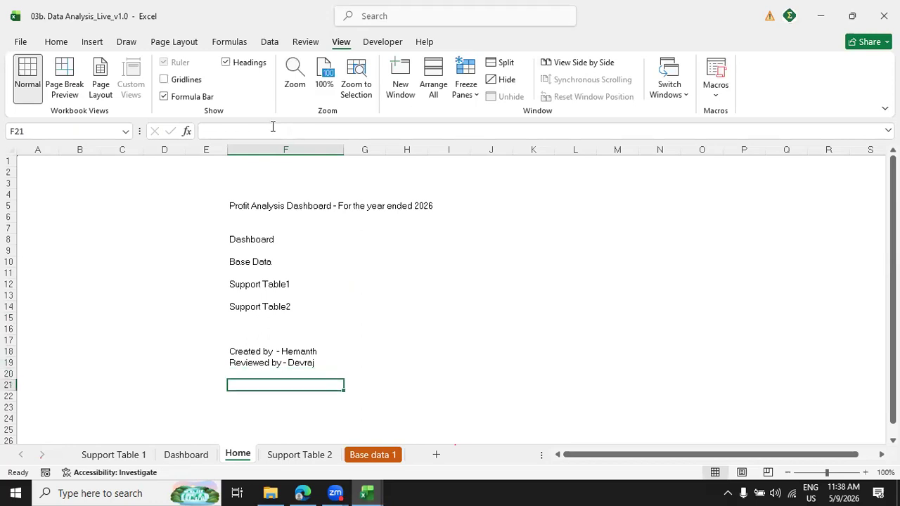
type("Submittted on - 5")
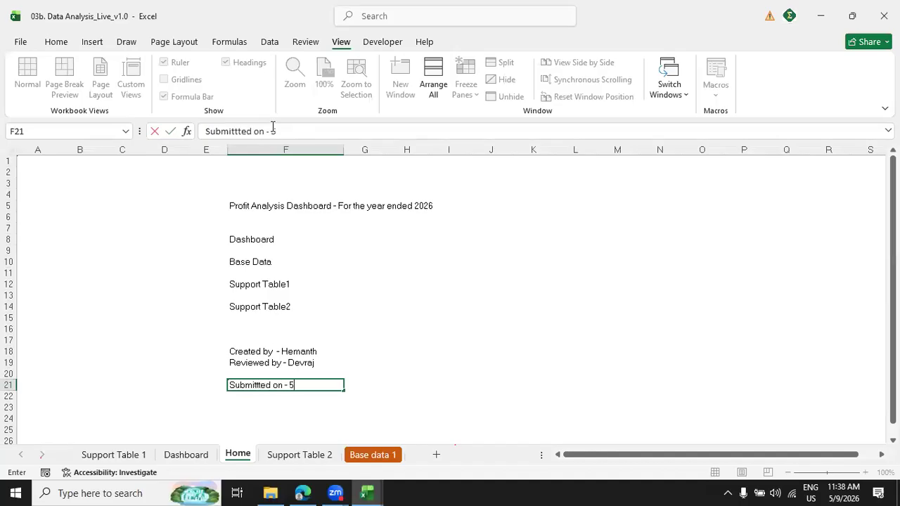
type("/9/2026")
key("Return")
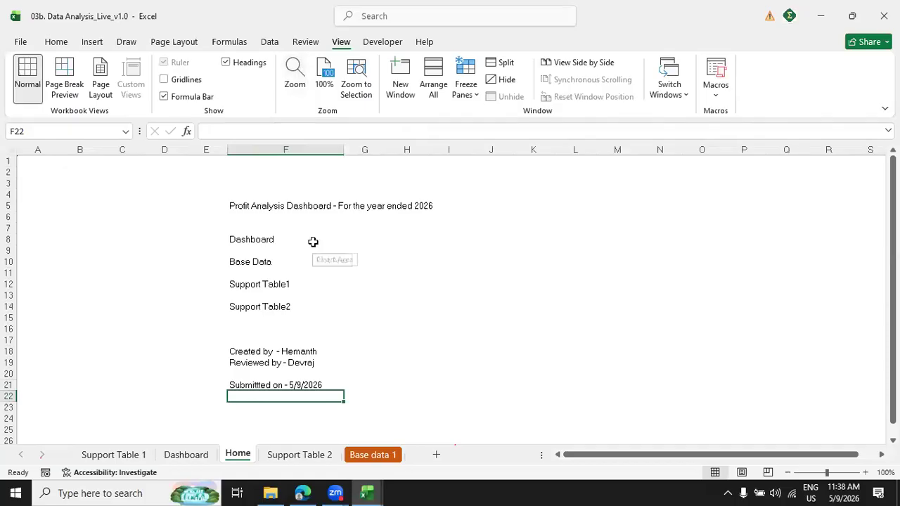
Link the Dashboard label in cell F8 to the Dashboard sheet of this workbook.
left_click(261, 243)
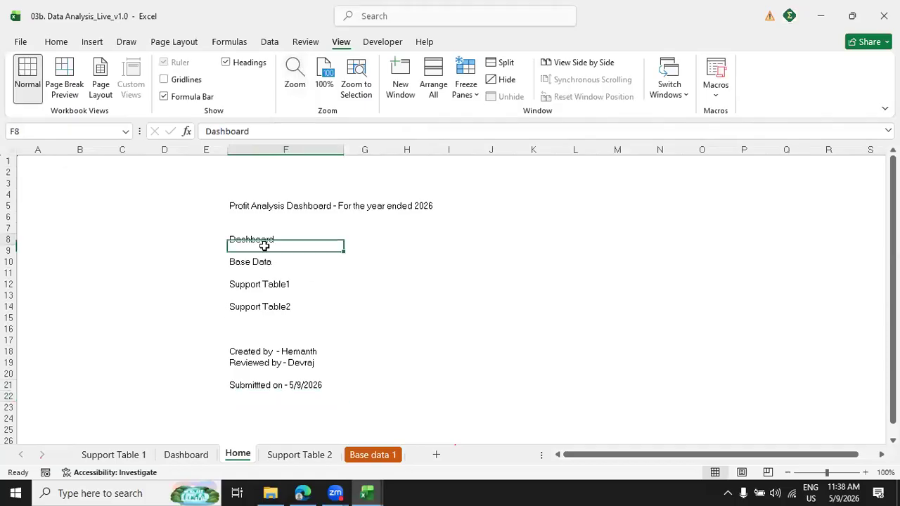
right_click(282, 244)
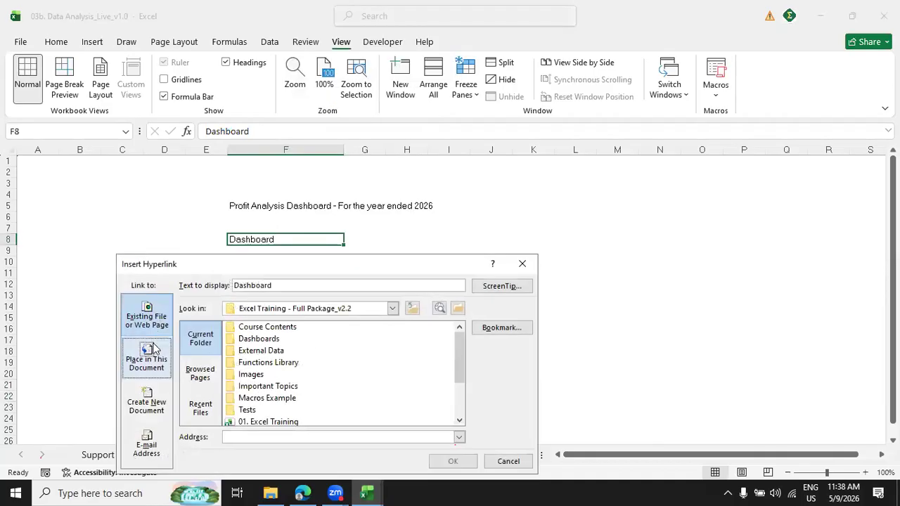
left_click(150, 360)
left_click(232, 369)
left_click(453, 462)
left_click(406, 262)
Link the Base Data label in cell F10 to the 'Base data 1' sheet.
left_click(257, 262)
right_click(254, 262)
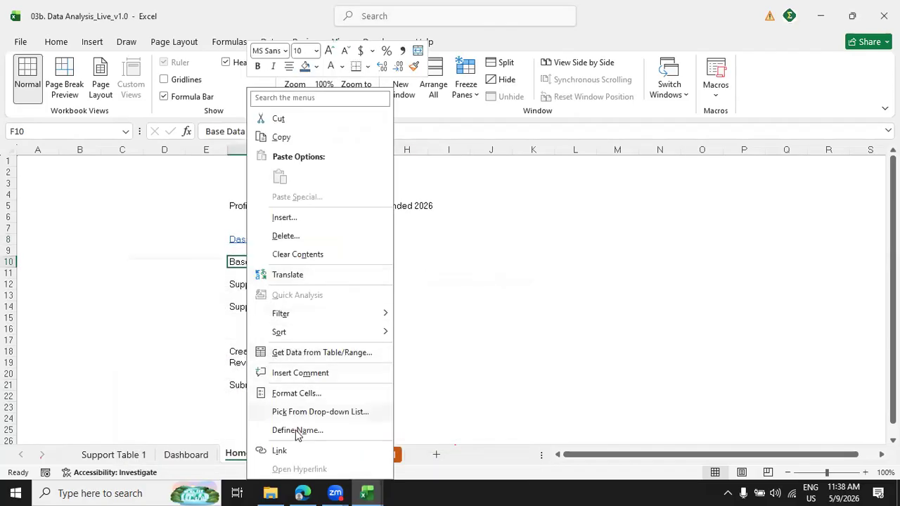
left_click(284, 451)
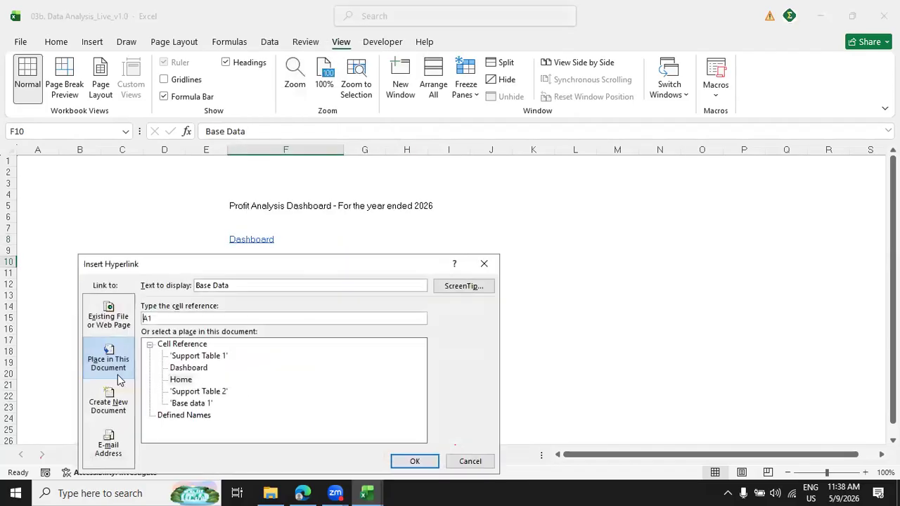
left_click(197, 406)
left_click(412, 461)
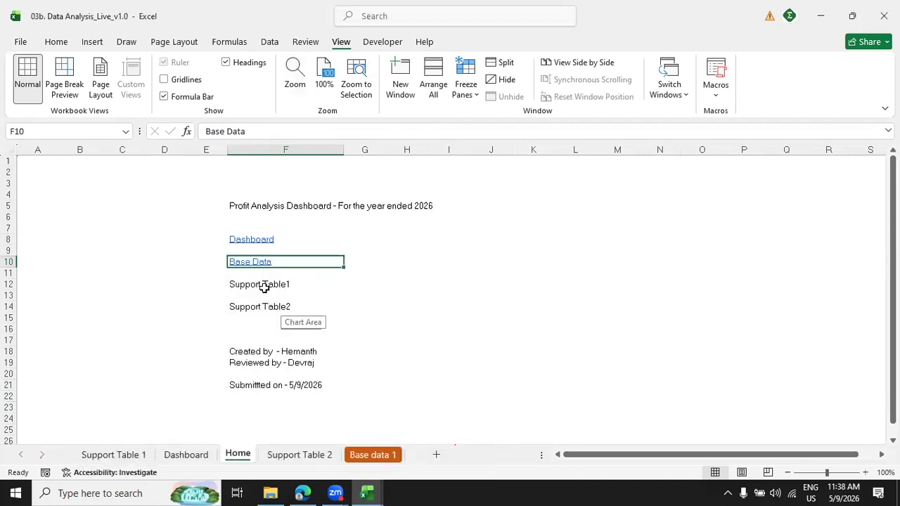
Link the Support Table1 label in cell F12 to the 'Support Table 1' sheet.
left_click(263, 287)
right_click(272, 292)
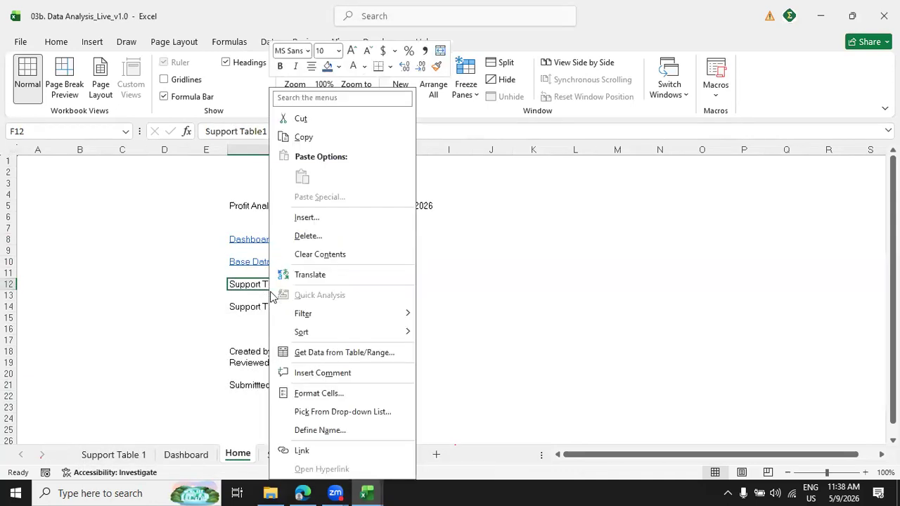
left_click(301, 450)
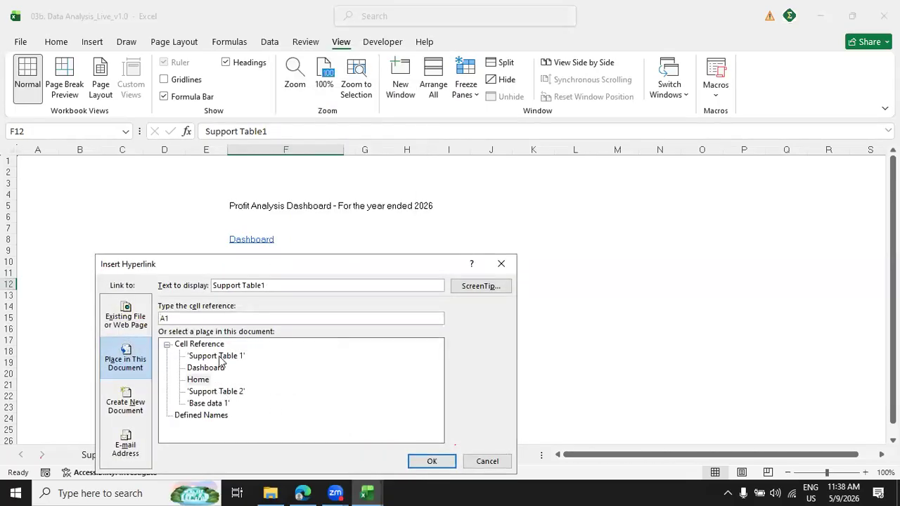
left_click(217, 355)
left_click(430, 461)
Link the Support Table2 label in cell F14 to the 'Support Table 2' sheet.
left_click(250, 312)
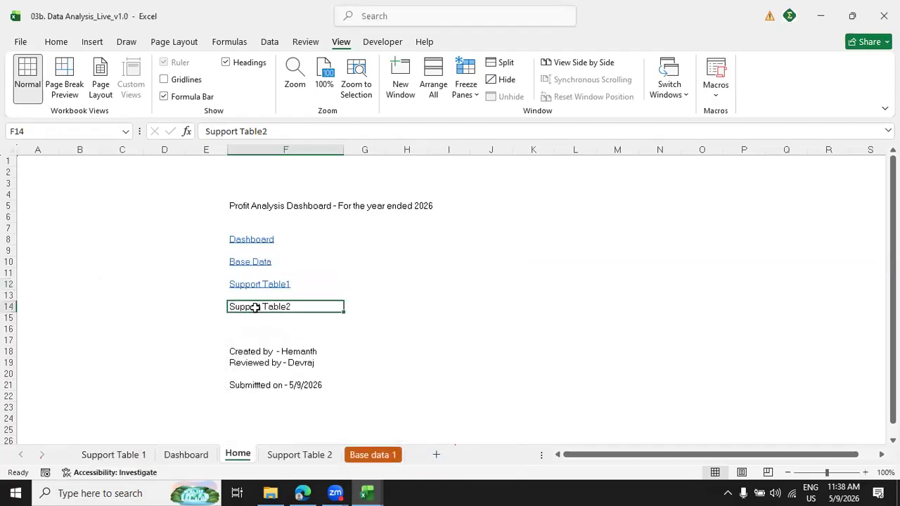
right_click(254, 309)
left_click(289, 452)
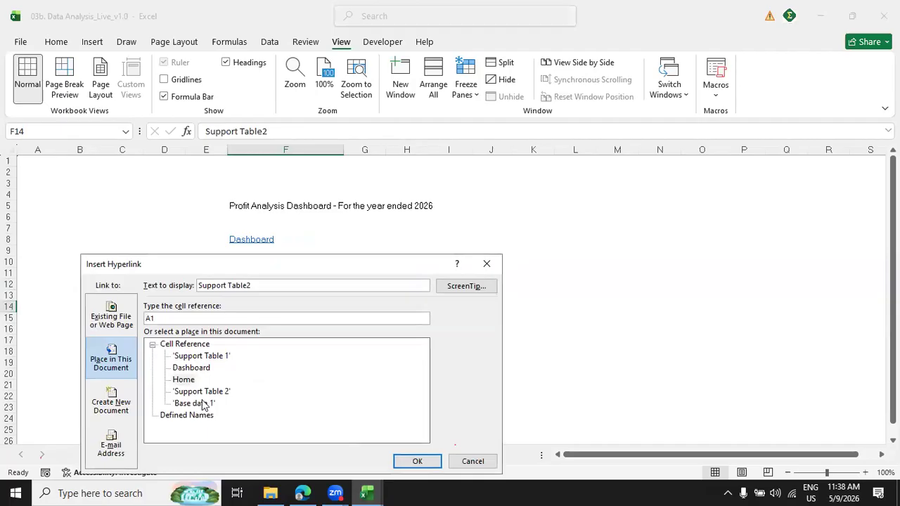
left_click(197, 391)
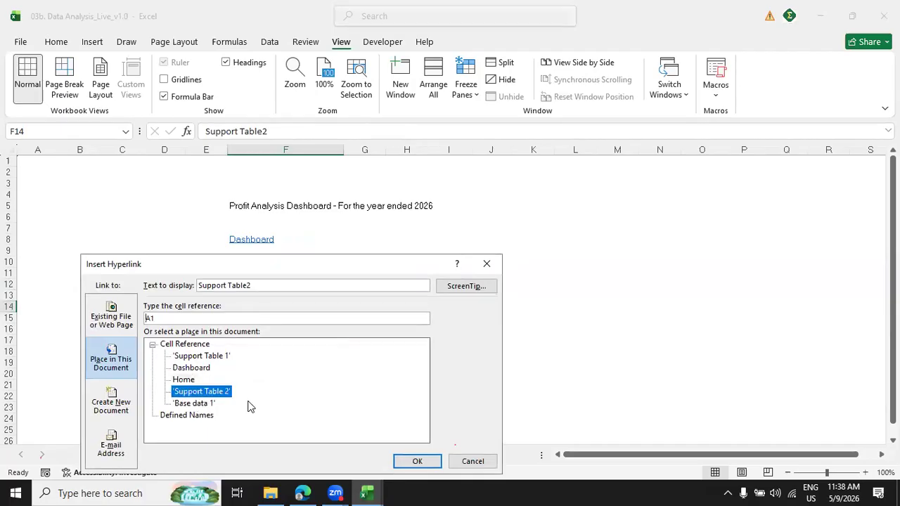
left_click(414, 461)
left_click(589, 239)
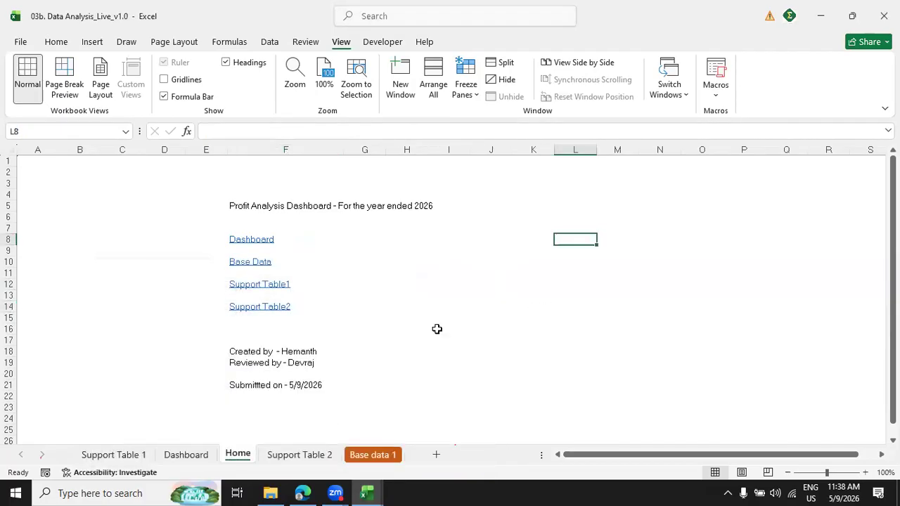
Search the computer for "LOGO", open the image logo__4_-removebg-preview in the photo viewer and copy it.
left_click_drag(61, 176, 131, 209)
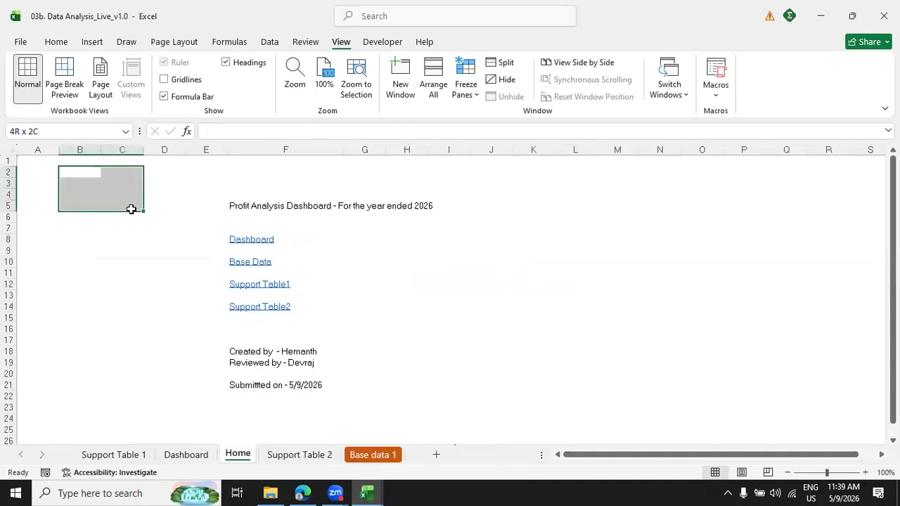
left_click(125, 492)
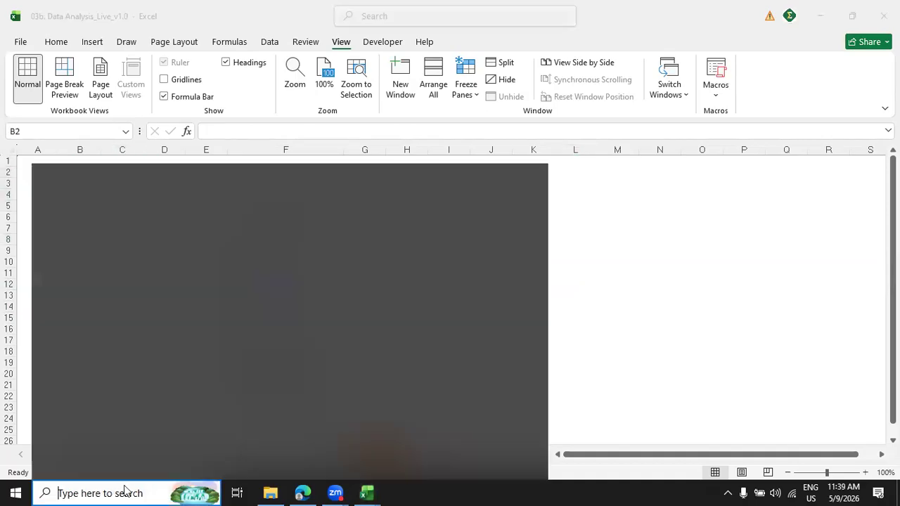
type("LOG")
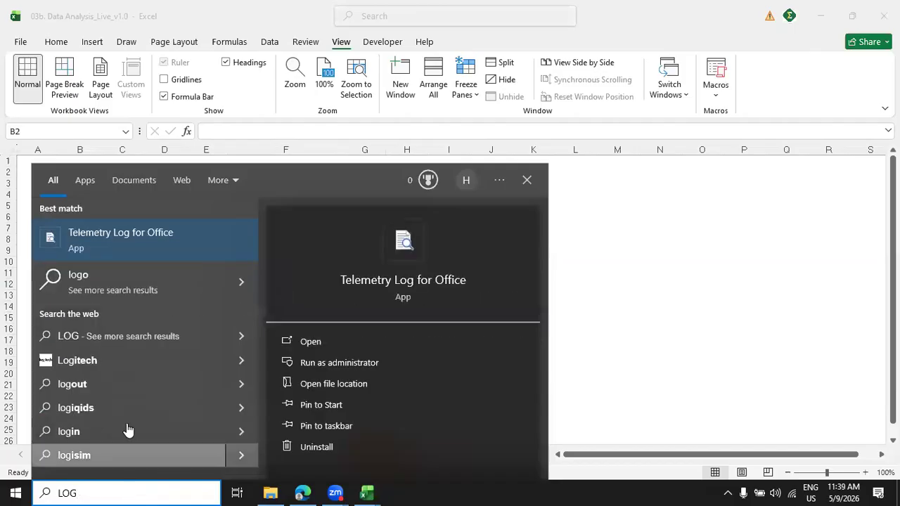
type("O__4_-removebg-preview")
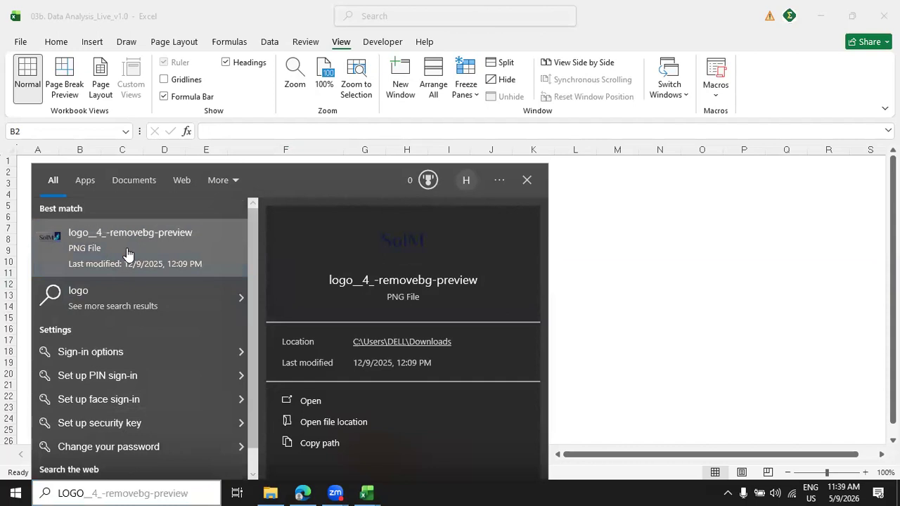
left_click(150, 261)
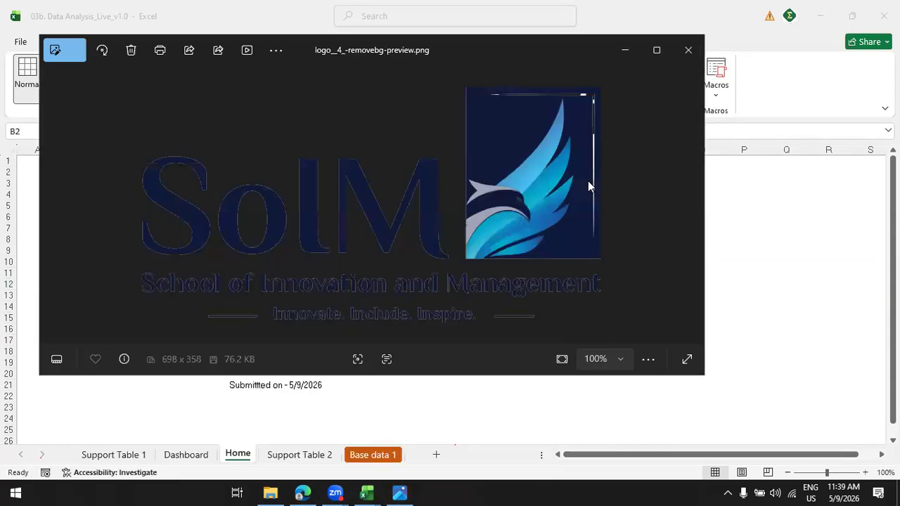
right_click(386, 208)
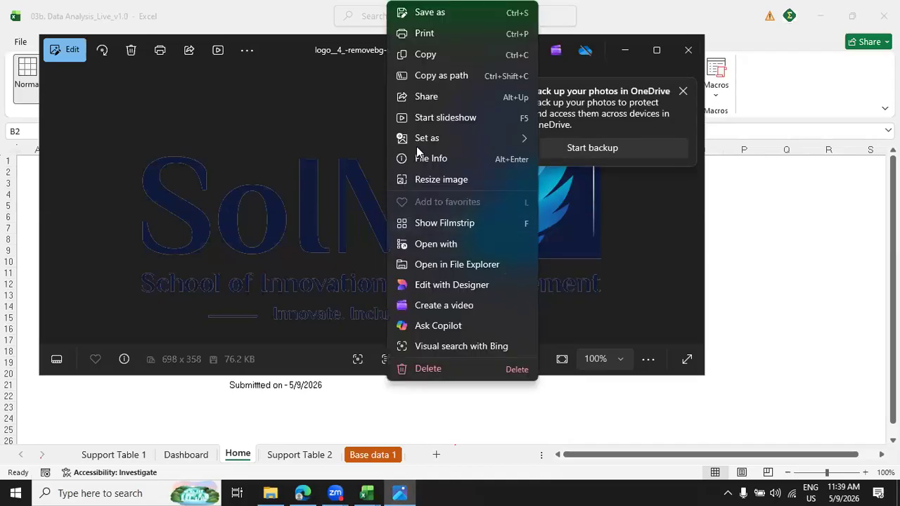
left_click(416, 48)
Switch back to Excel, paste the logo on the Home sheet and shrink it to cover about B2:D6.
left_click(832, 225)
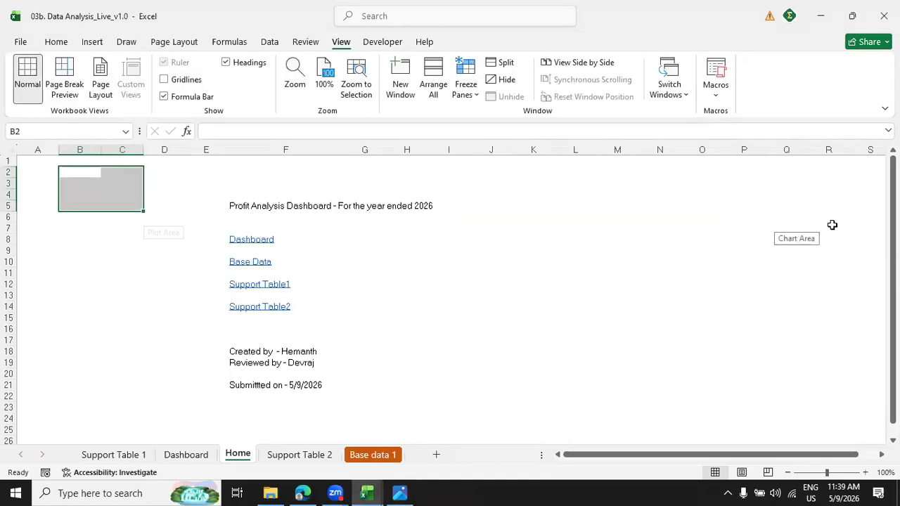
left_click(389, 265)
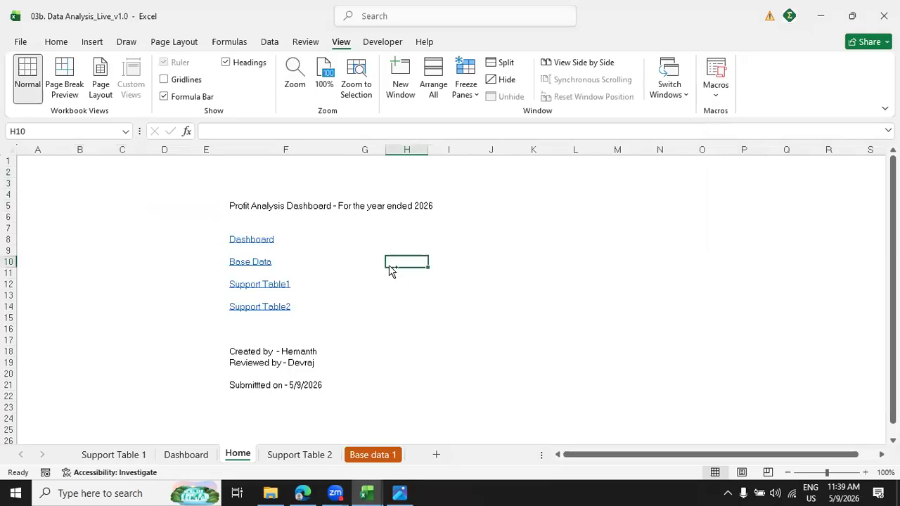
key("ctrl+v")
left_click_drag(513, 335, 422, 250)
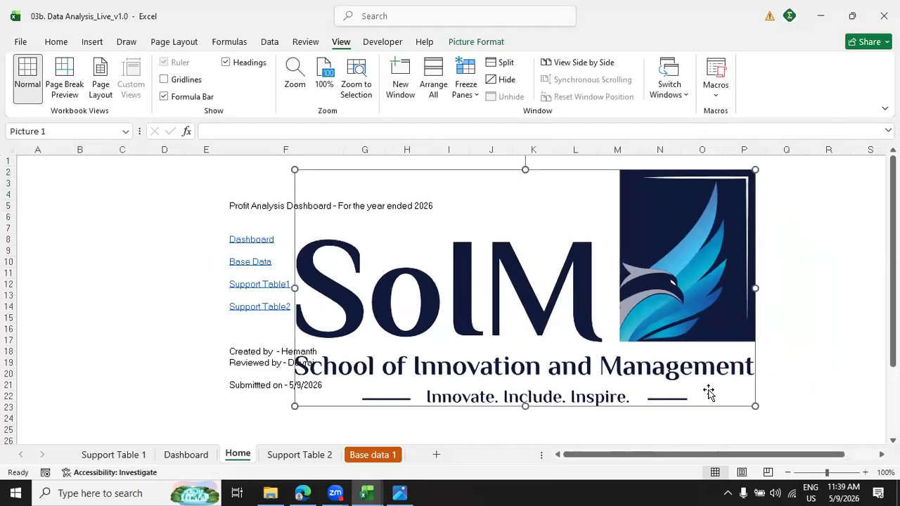
left_click_drag(755, 406, 97, 209)
left_click(515, 277)
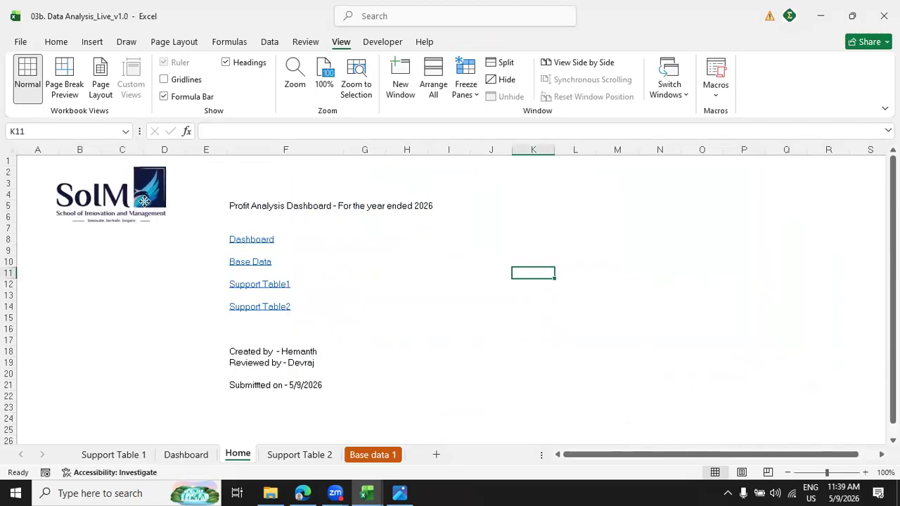
right_click(144, 199)
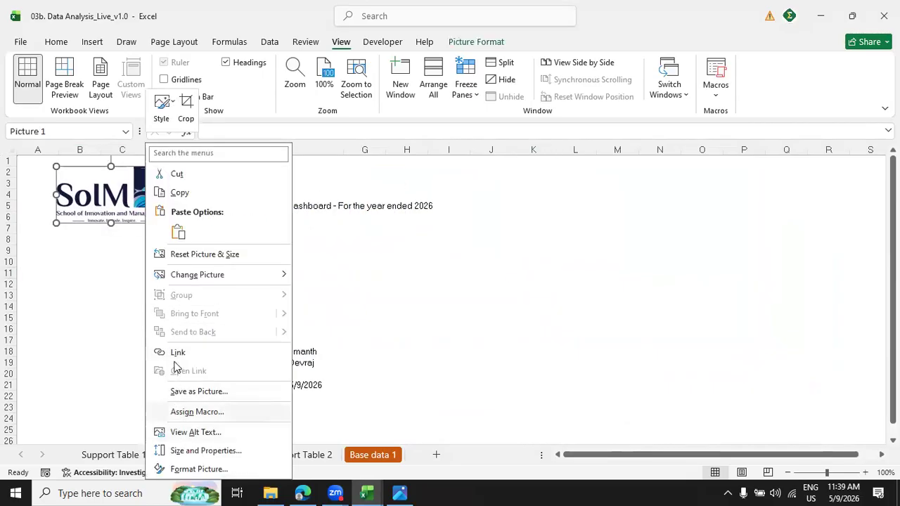
left_click(211, 355)
left_click(34, 302)
left_click(135, 420)
type("http://WWW.GOOGLE.COM")
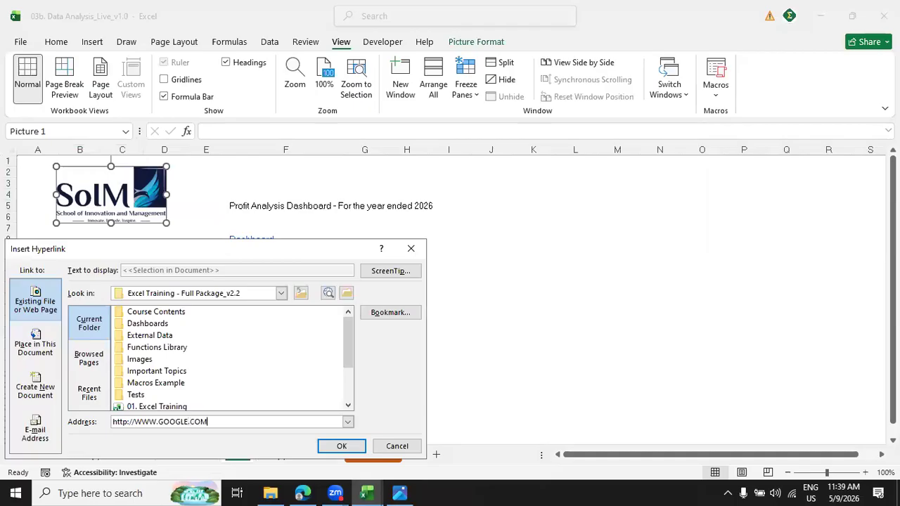
left_click(342, 445)
left_click(566, 340)
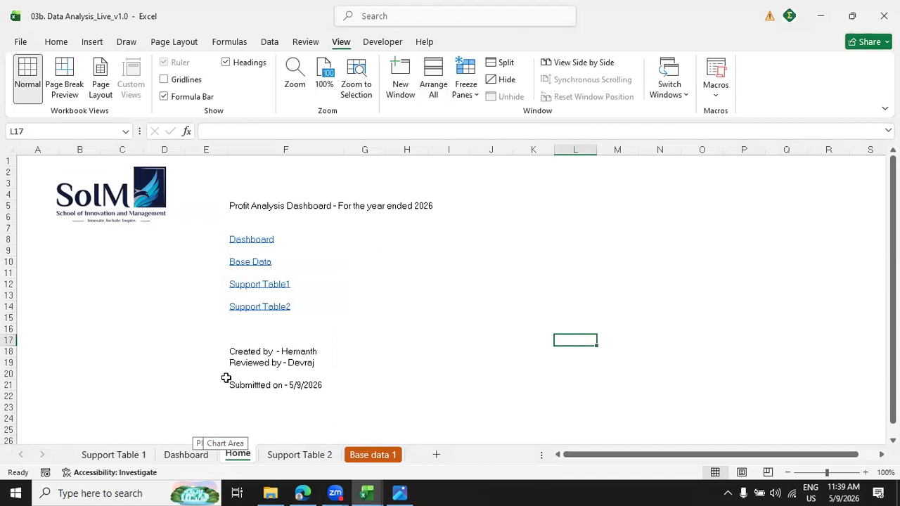
left_click(297, 354)
left_click(301, 373)
left_click(295, 355)
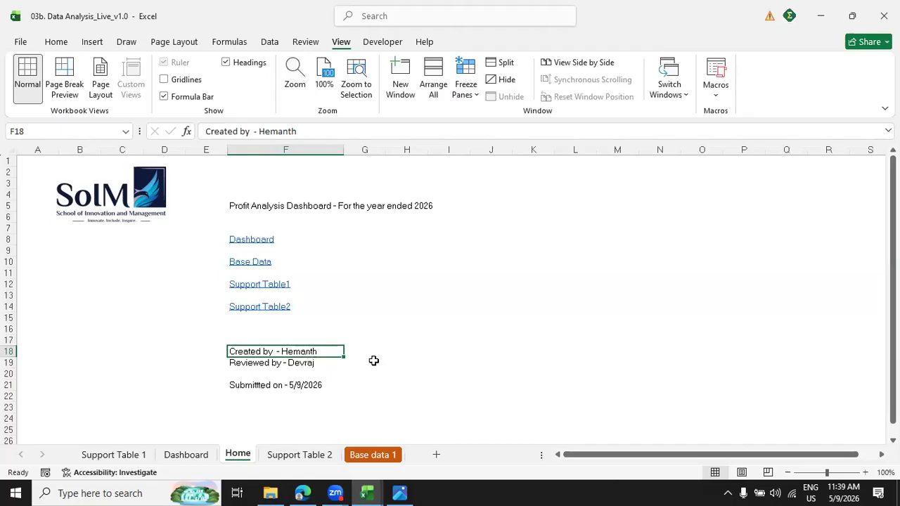
right_click(312, 348)
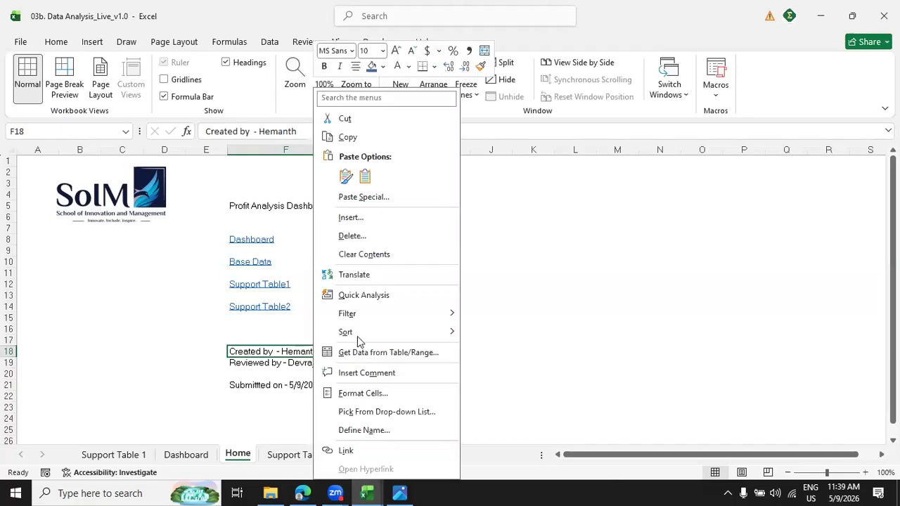
left_click(354, 454)
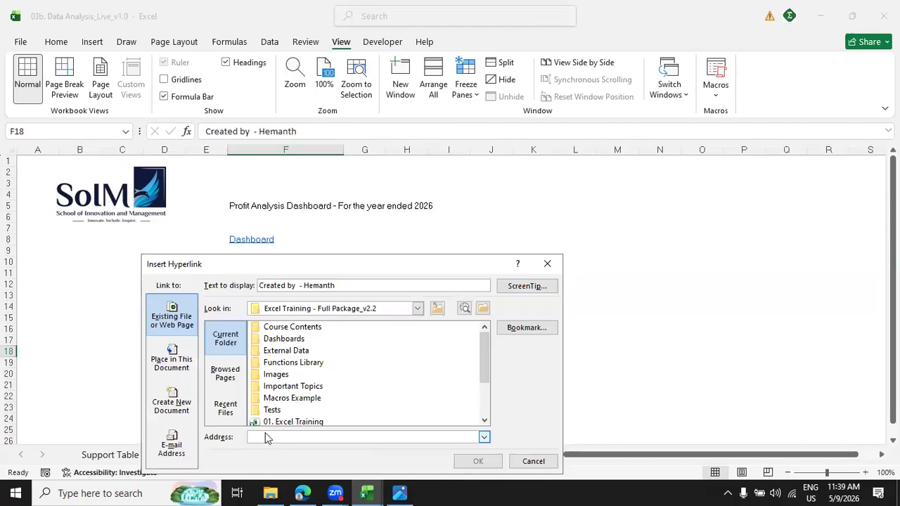
left_click(169, 448)
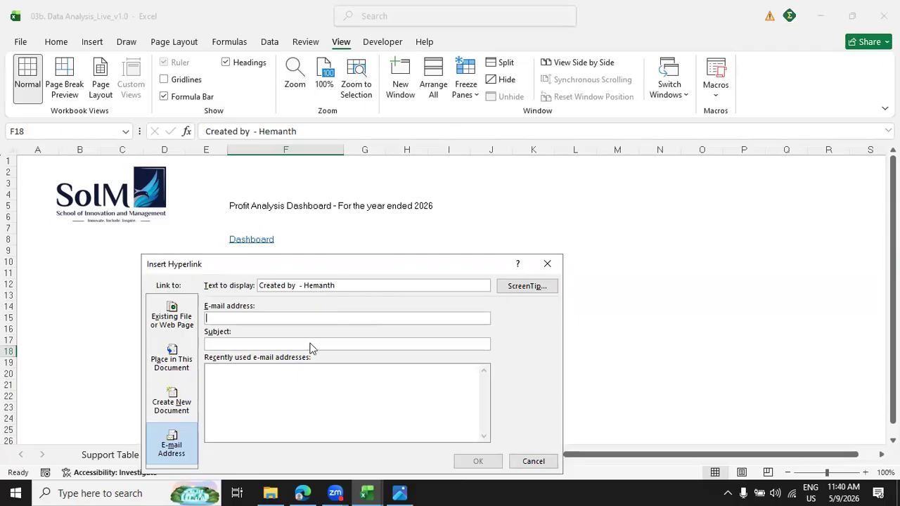
left_click(547, 264)
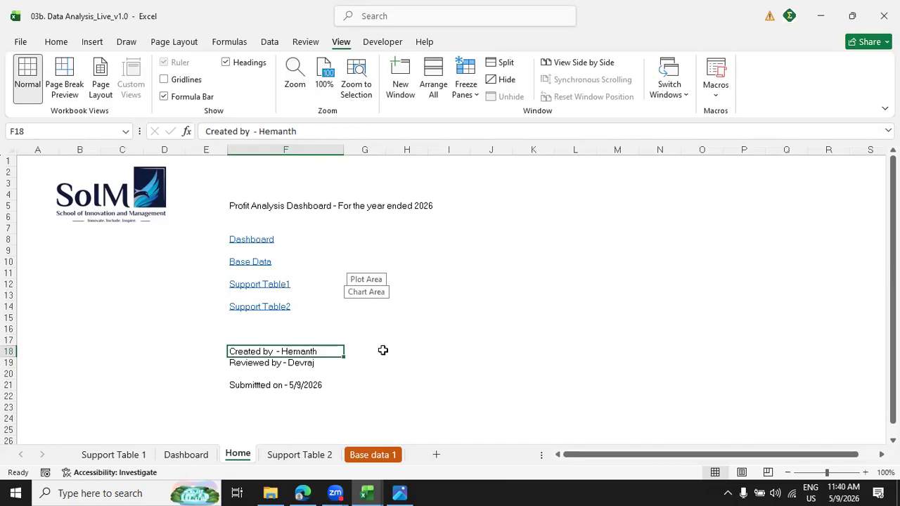
left_click(569, 315)
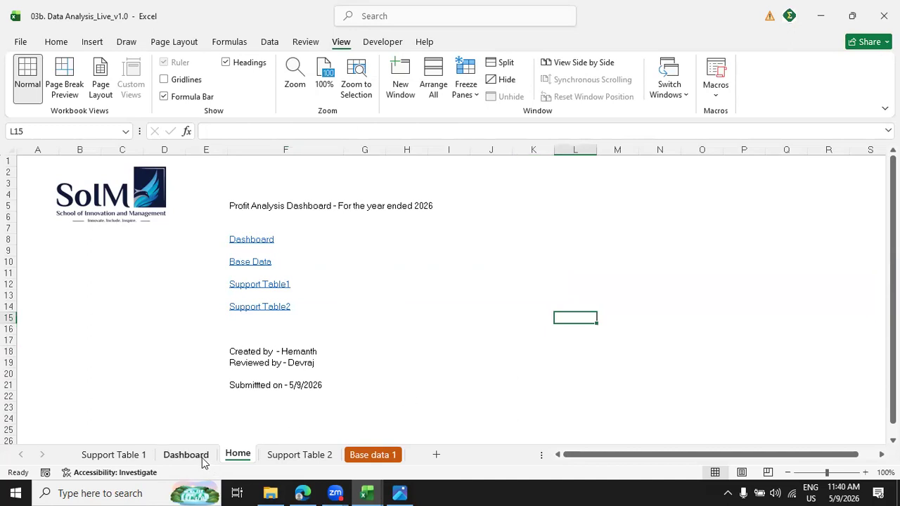
Insert the stock icon of a house with a chimney, found by searching "HOME", on the Dashboard sheet.
left_click(199, 456)
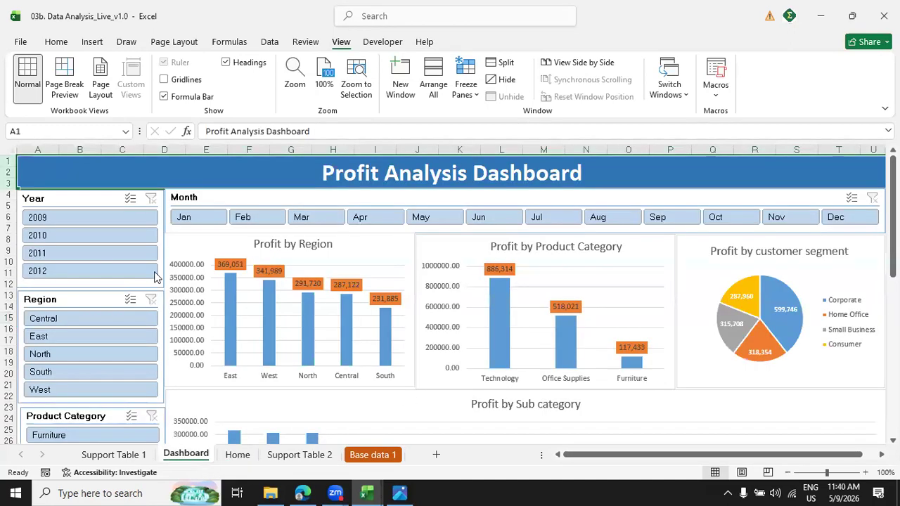
left_click(92, 41)
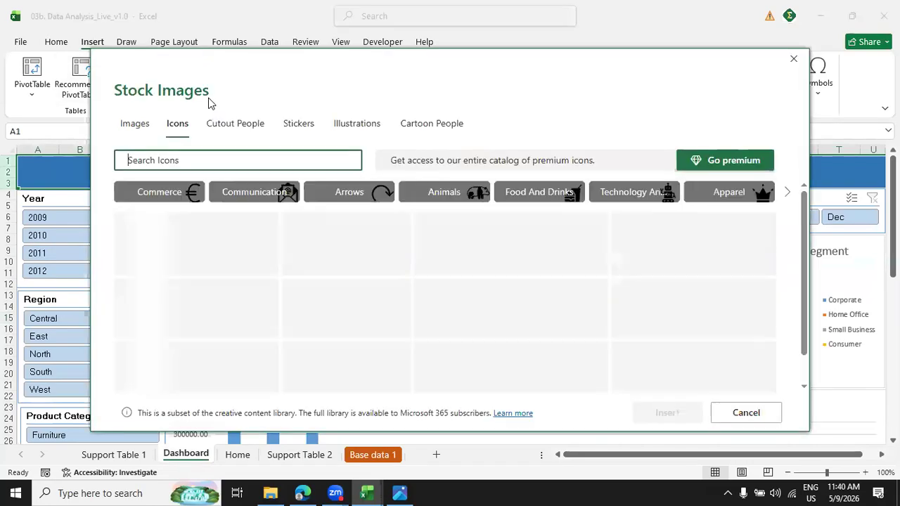
type("HOME")
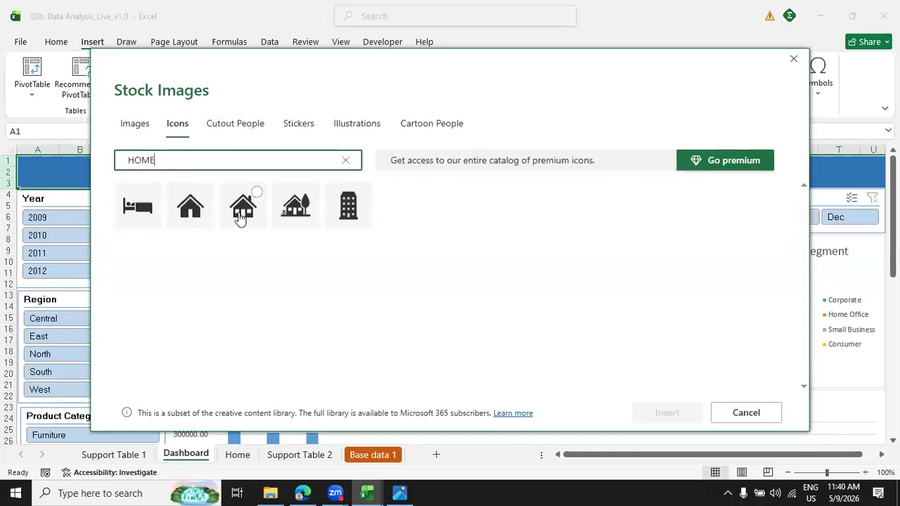
left_click(241, 214)
left_click(661, 413)
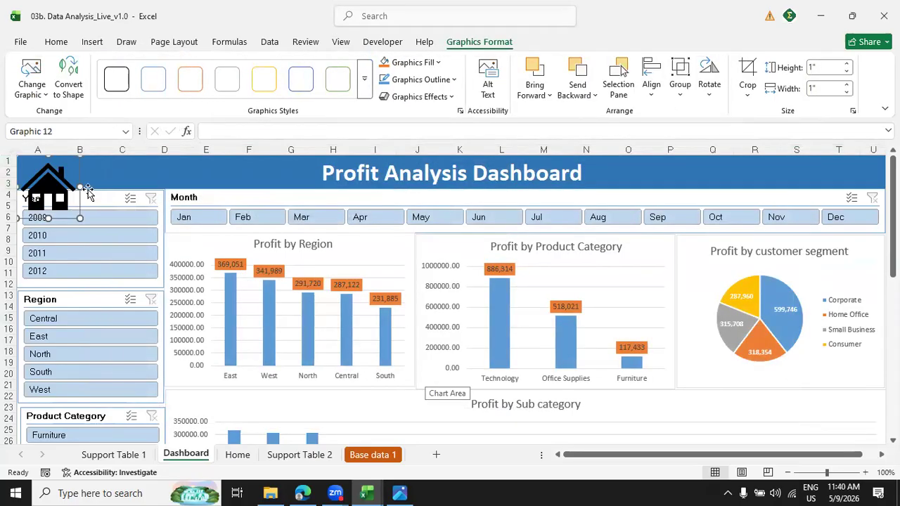
Fill the house icon on the Dashboard sheet with white and shrink it to 0.5" by 0.5" so it fits the title banner.
left_click(440, 64)
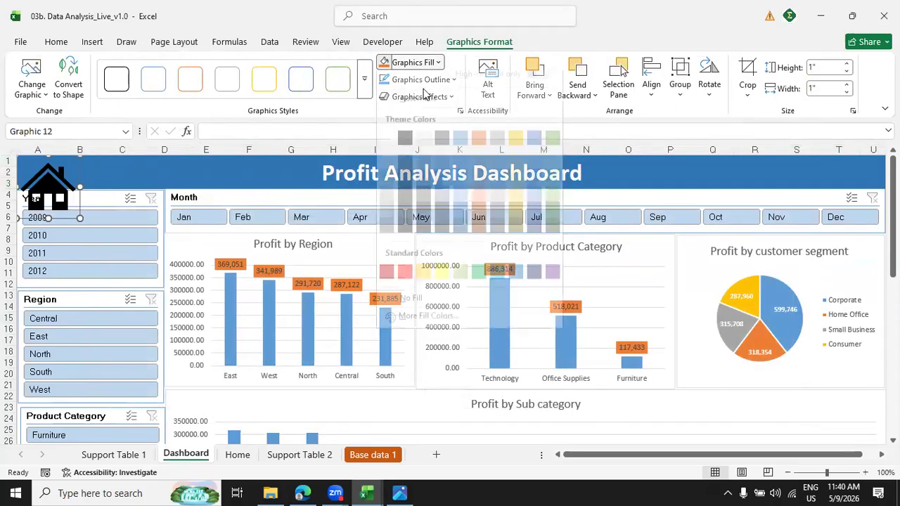
left_click(268, 184)
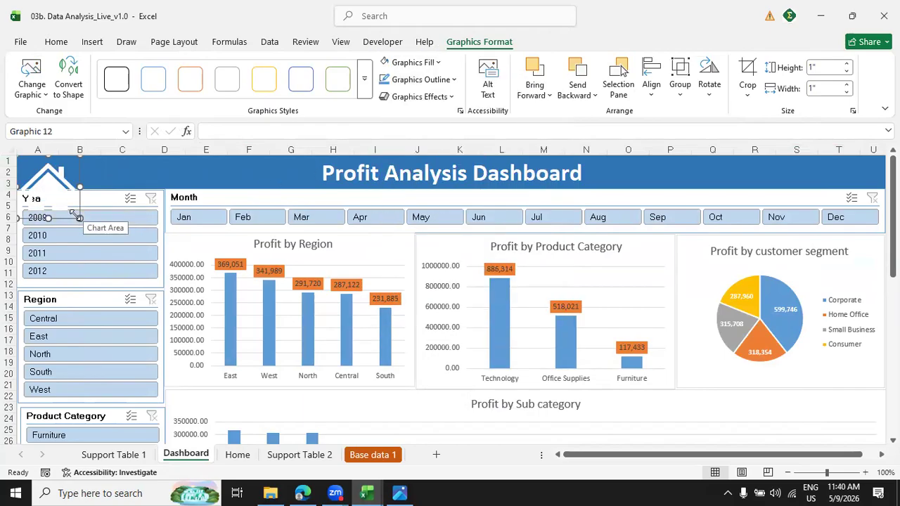
left_click_drag(72, 213, 48, 186)
Link the house icon to the Home sheet, cell A1, as a place in this document.
right_click(31, 169)
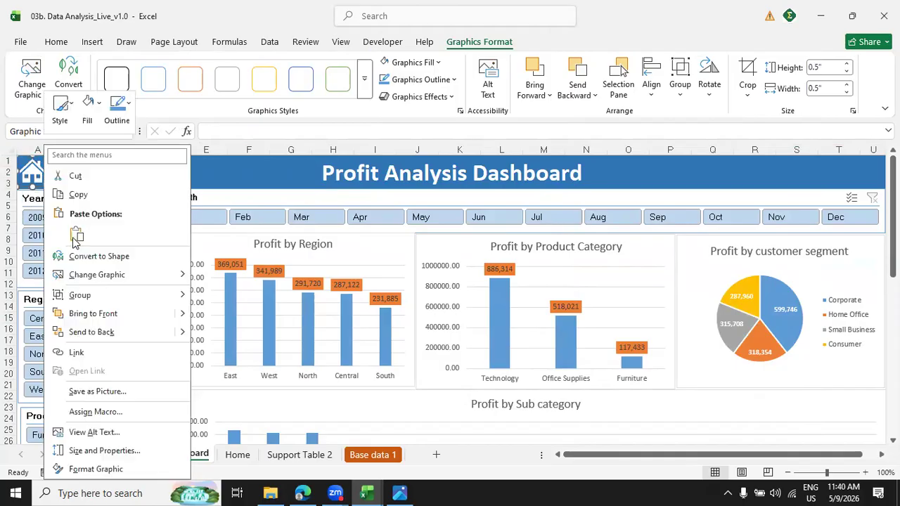
left_click(149, 353)
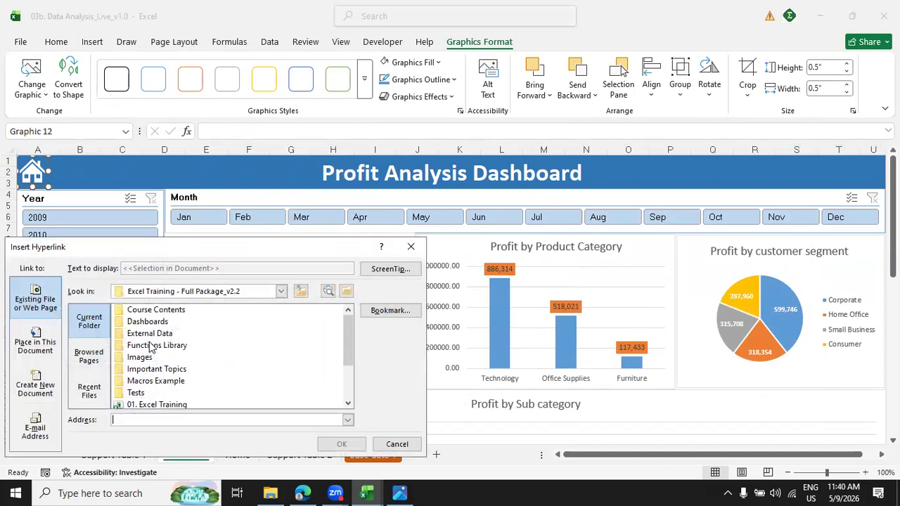
left_click(36, 342)
left_click(111, 362)
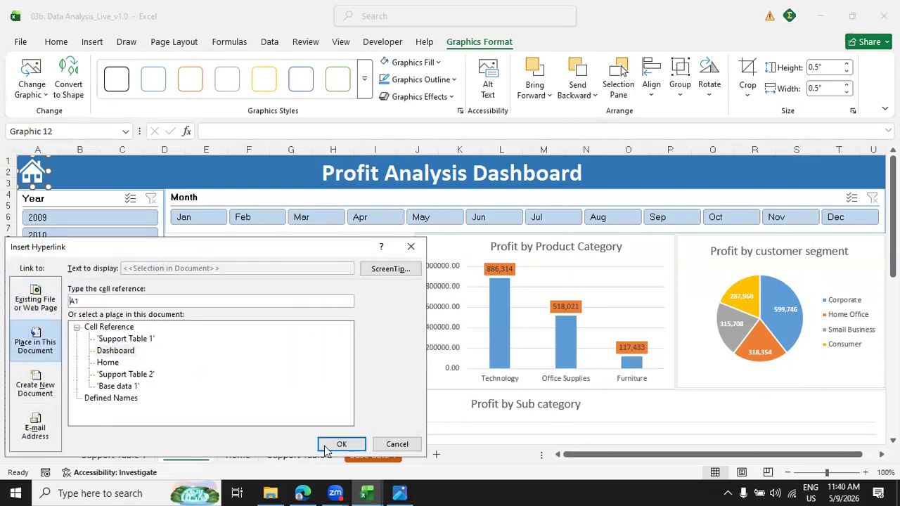
left_click(342, 443)
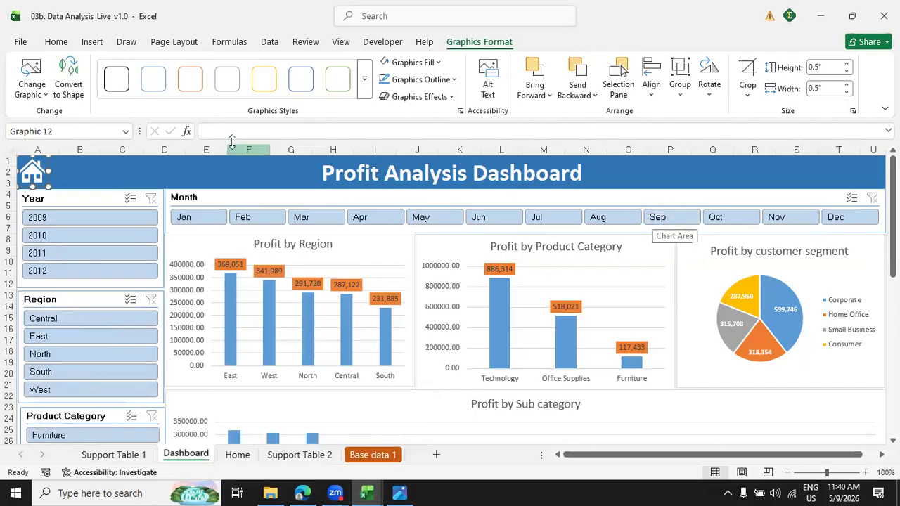
Test the house icon's link to the Home sheet and return to the Dashboard sheet.
left_click(194, 164)
left_click(34, 173)
left_click(184, 454)
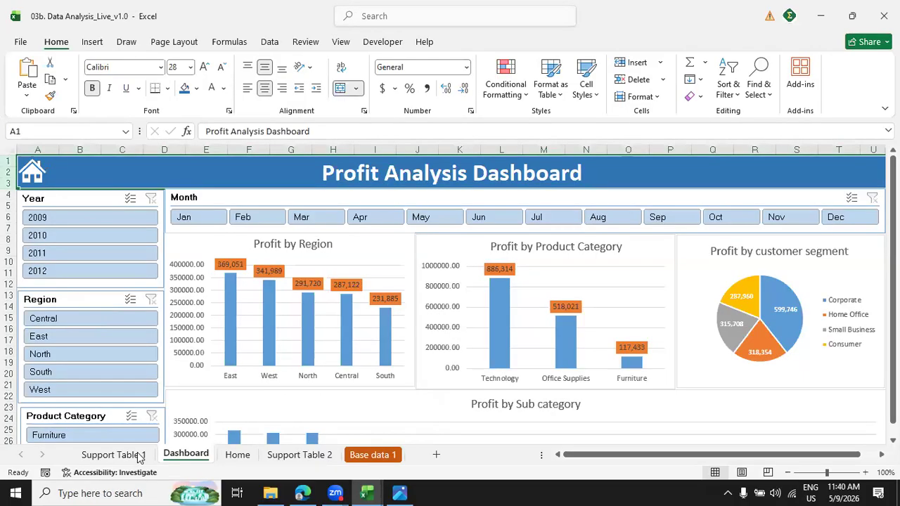
Reorder the sheets so that Home comes first and Dashboard second, ahead of Support Table 1.
left_click(144, 457)
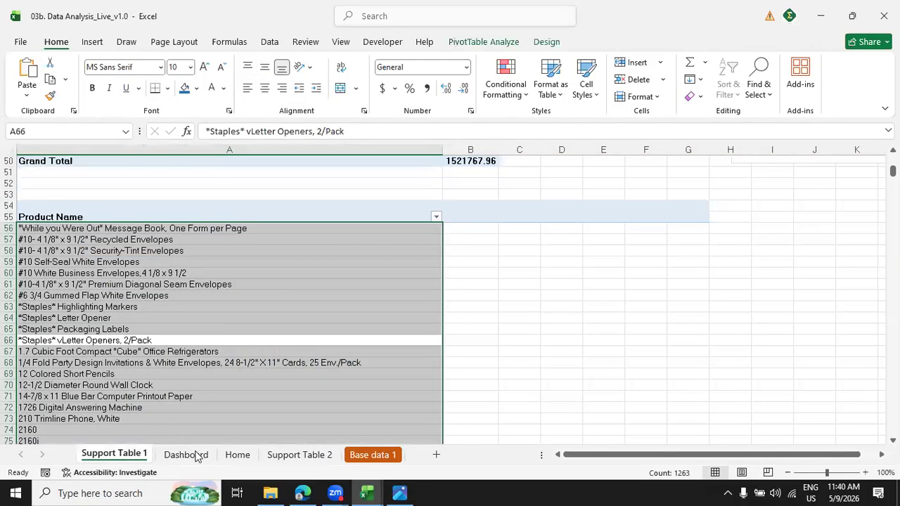
left_click(167, 455)
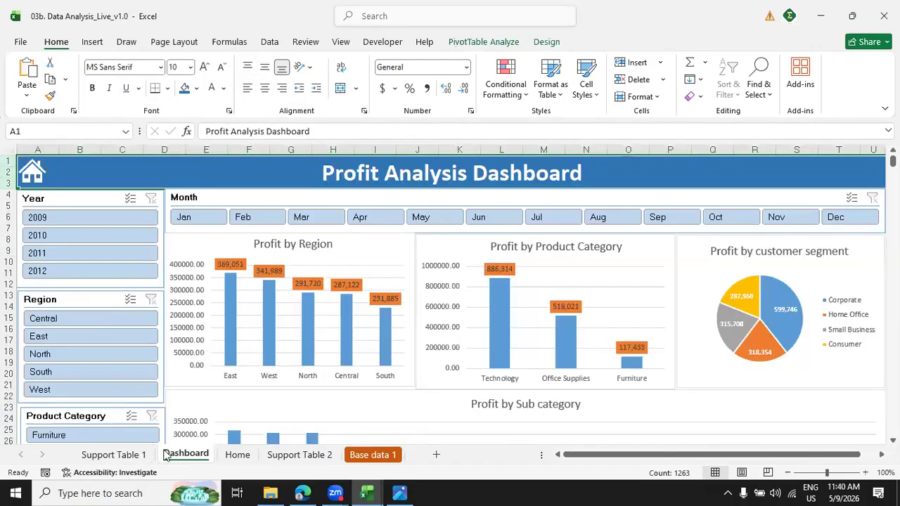
left_click_drag(228, 456, 76, 456)
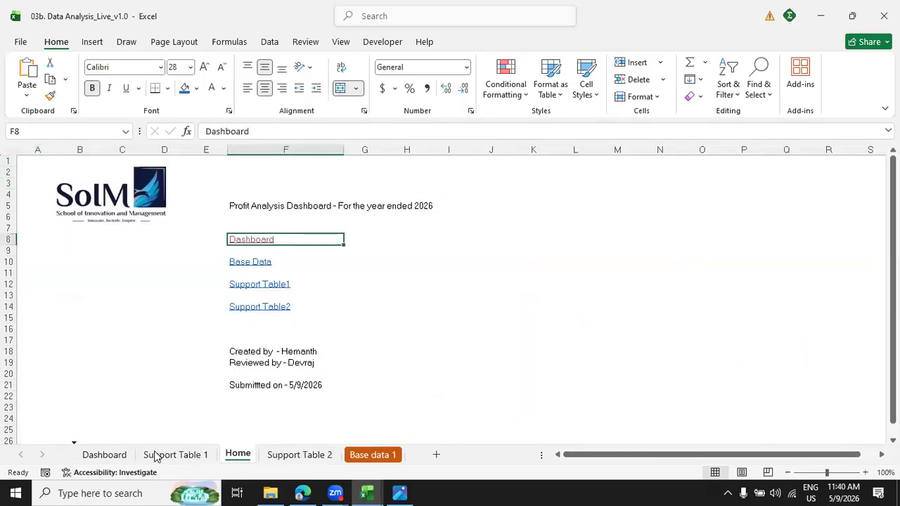
Look through the Dashboard, Support Table 1, Support Table 2 and Base data 1 sheets in their new order.
left_click(167, 458)
left_click(221, 459)
left_click(299, 460)
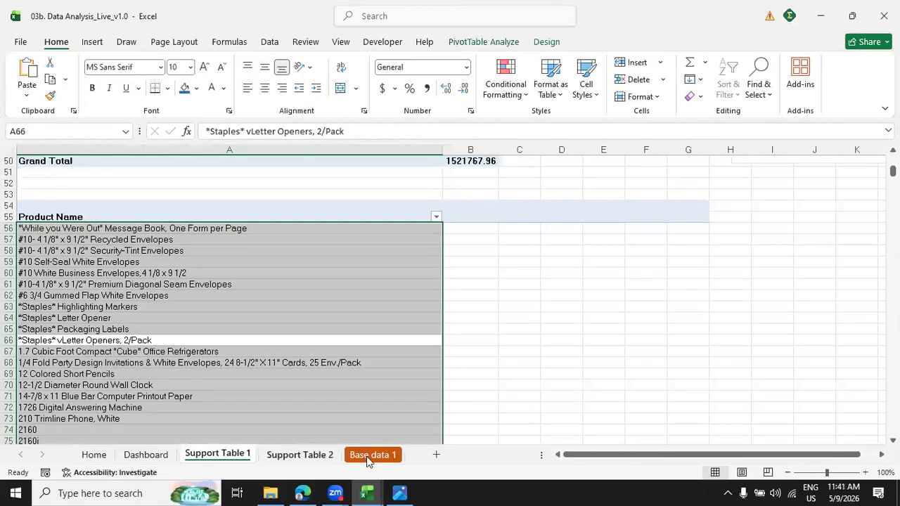
left_click(371, 455)
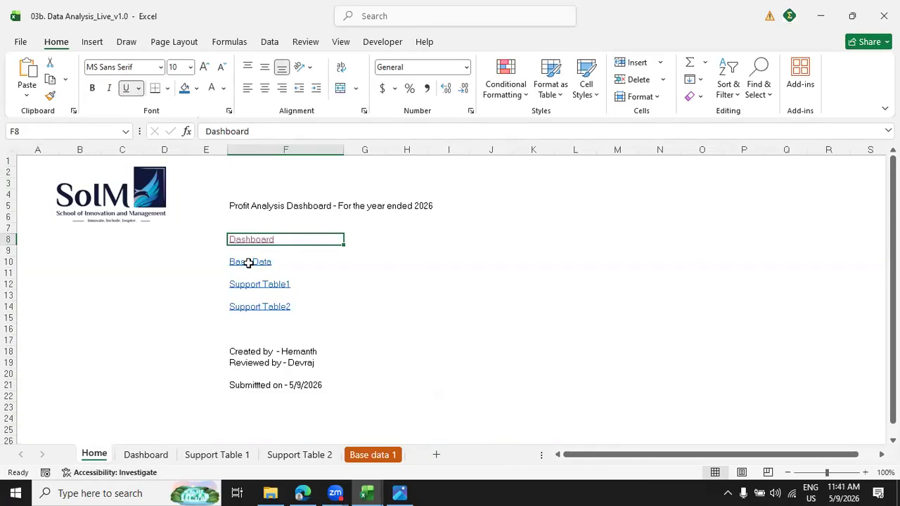
Test the Base Data, Support Table1 and Support Table2 links on the Home sheet, returning to Home after each one.
left_click(249, 264)
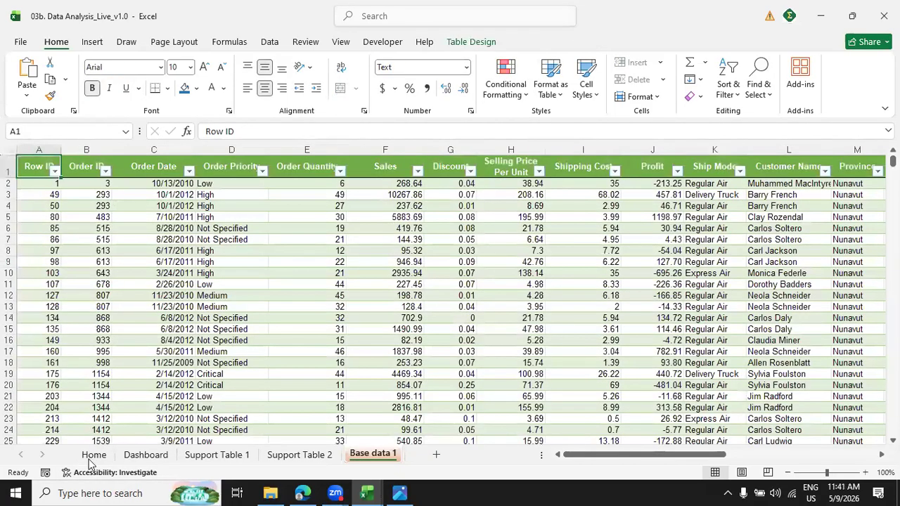
left_click(93, 461)
left_click(262, 293)
left_click(104, 455)
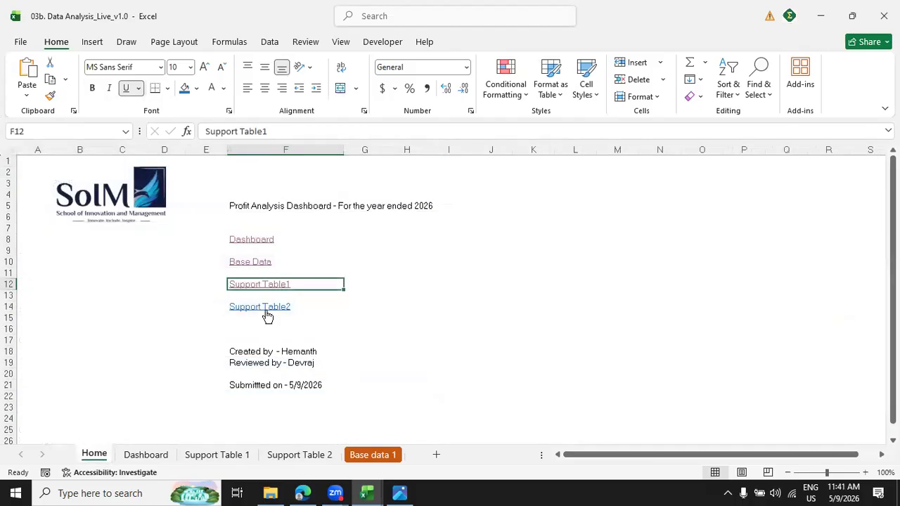
left_click(266, 310)
left_click(95, 457)
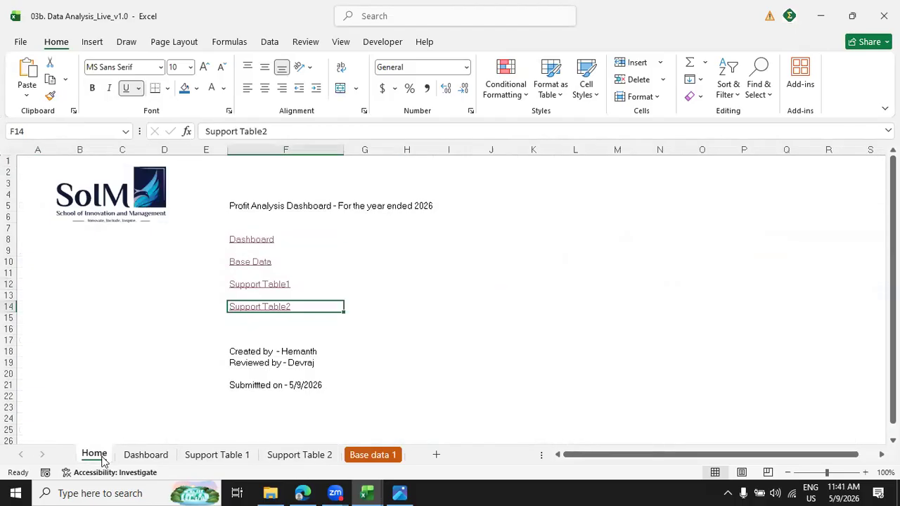
left_click(566, 320)
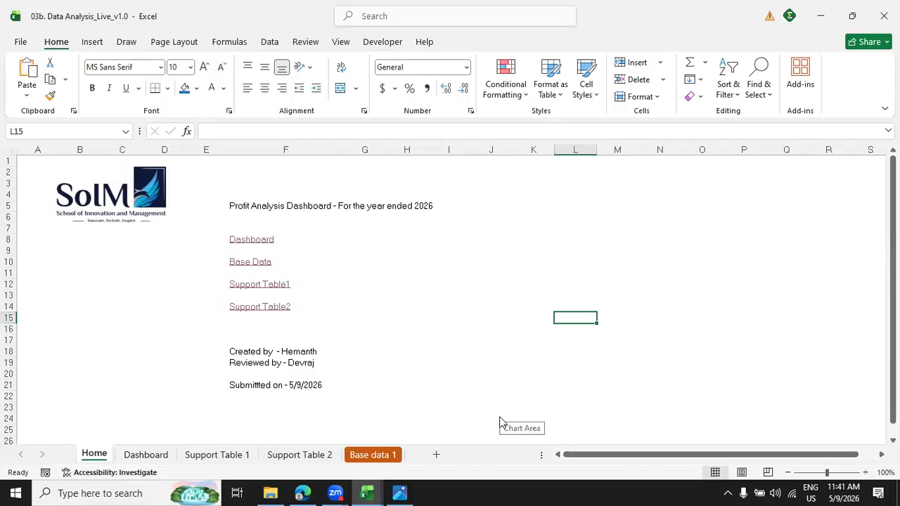
Show the Dashboard sheet, look at the 03a. Data Analysis_Output_v1.0 and 03b. Data Analysis_Live_v1.0 files in File Explorer, and return to Excel.
key("alt+Tab")
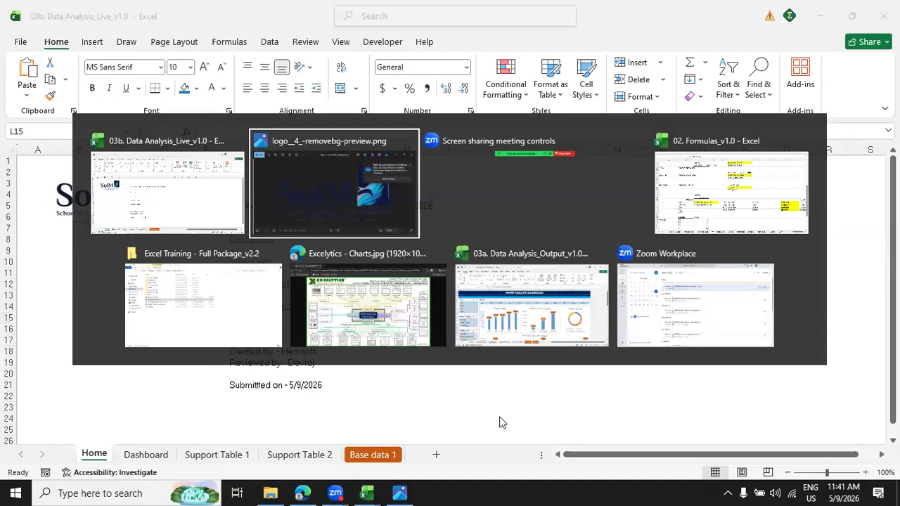
key("Escape")
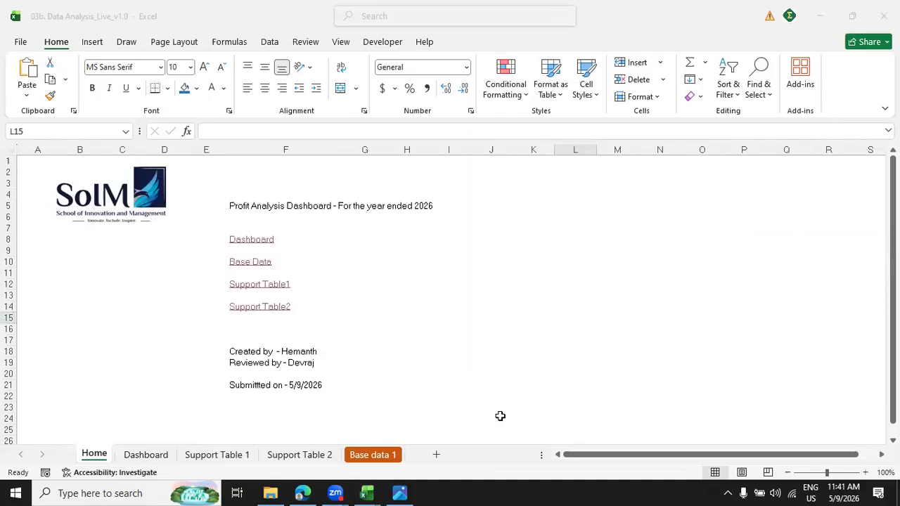
left_click(146, 455)
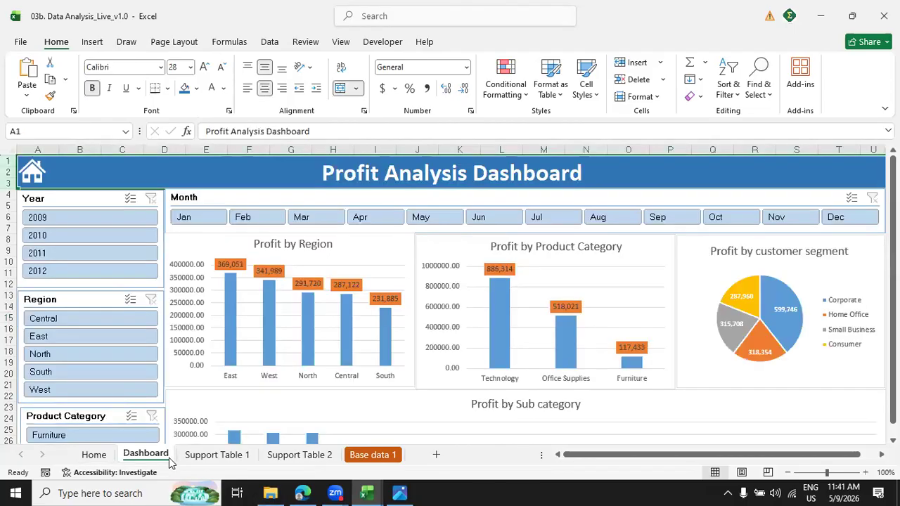
left_click(270, 493)
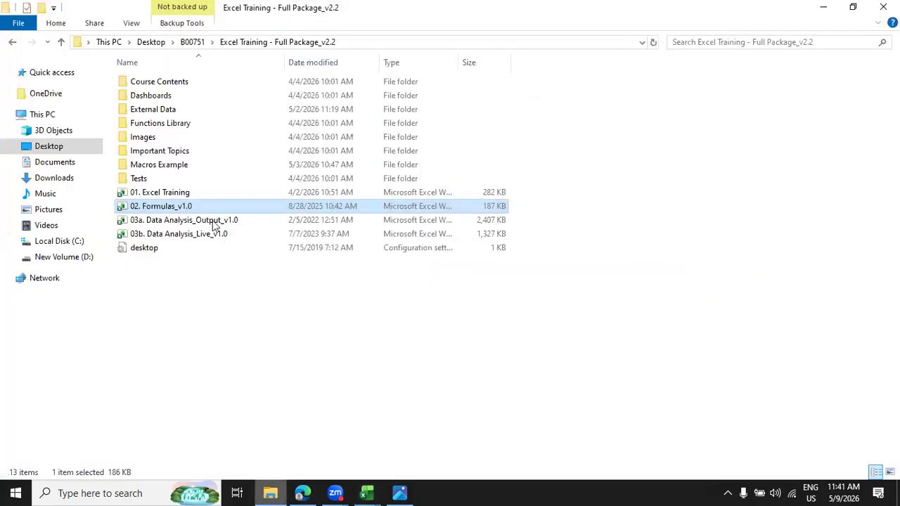
left_click(201, 225)
left_click(199, 234)
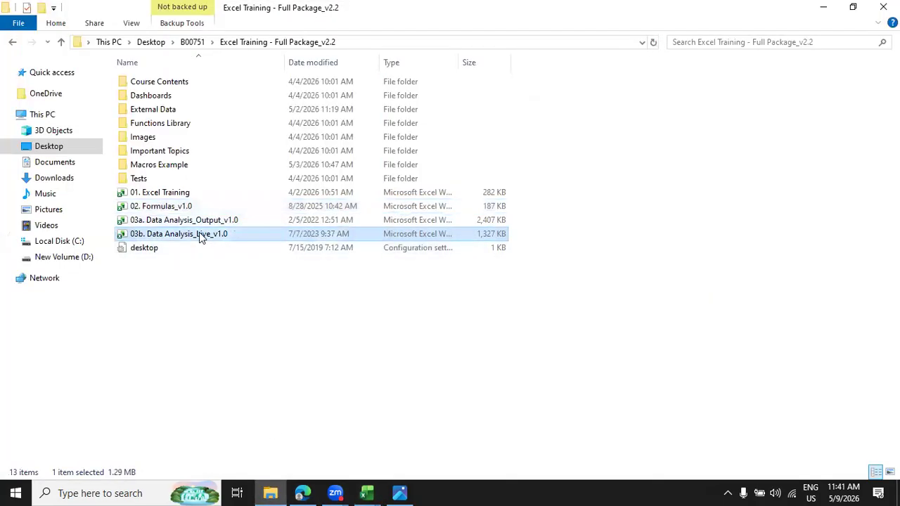
left_click(197, 221)
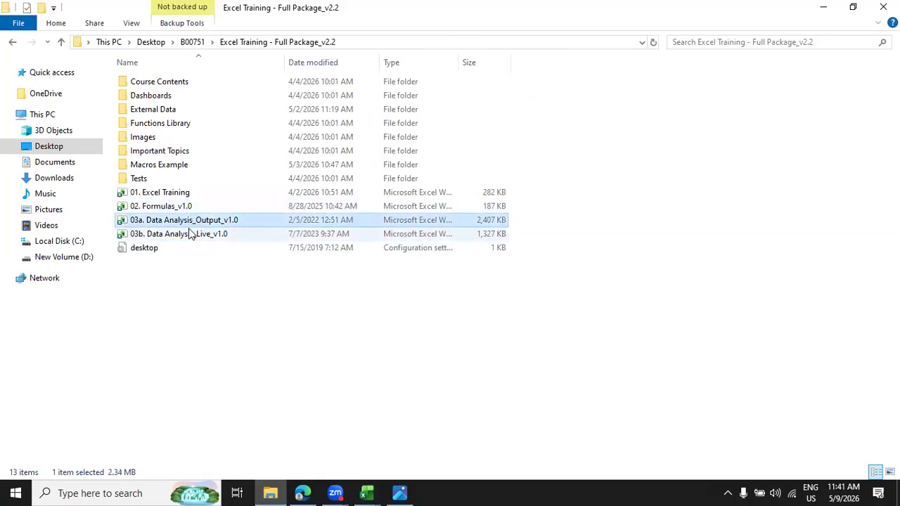
left_click(190, 234)
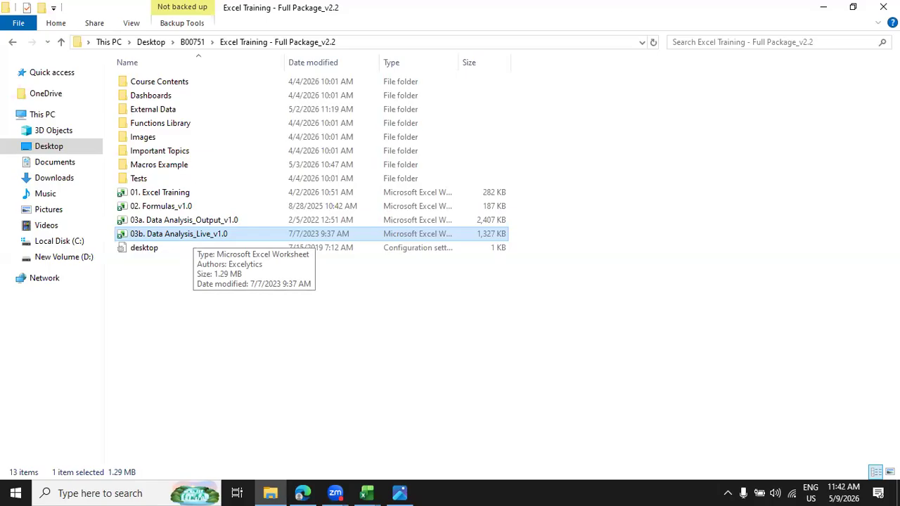
left_click(823, 9)
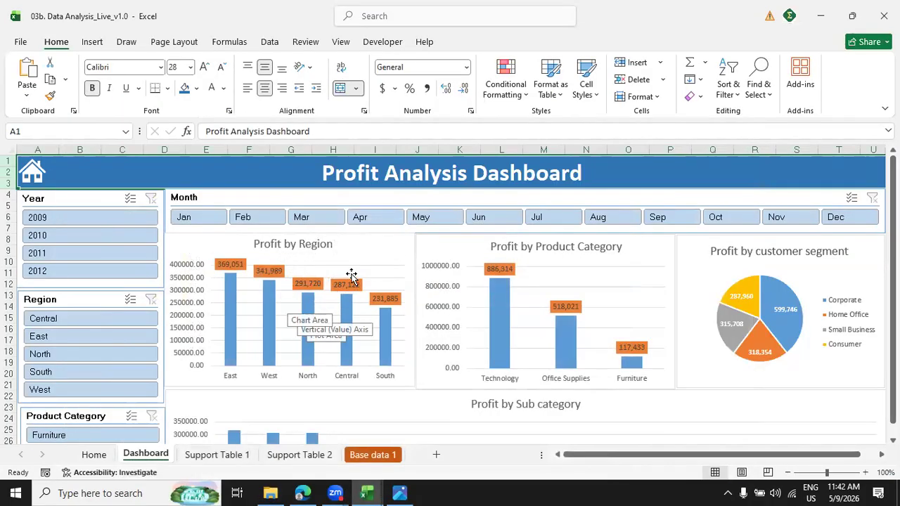
left_click(382, 246)
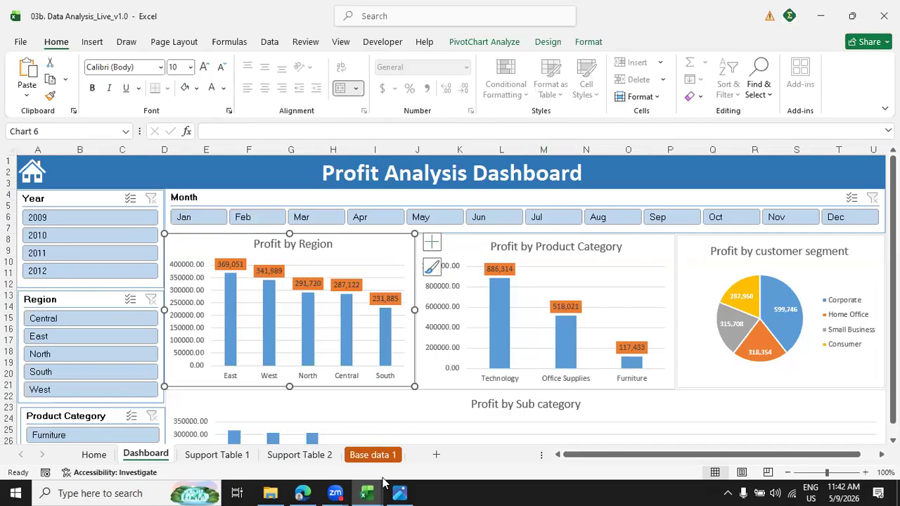
left_click(335, 492)
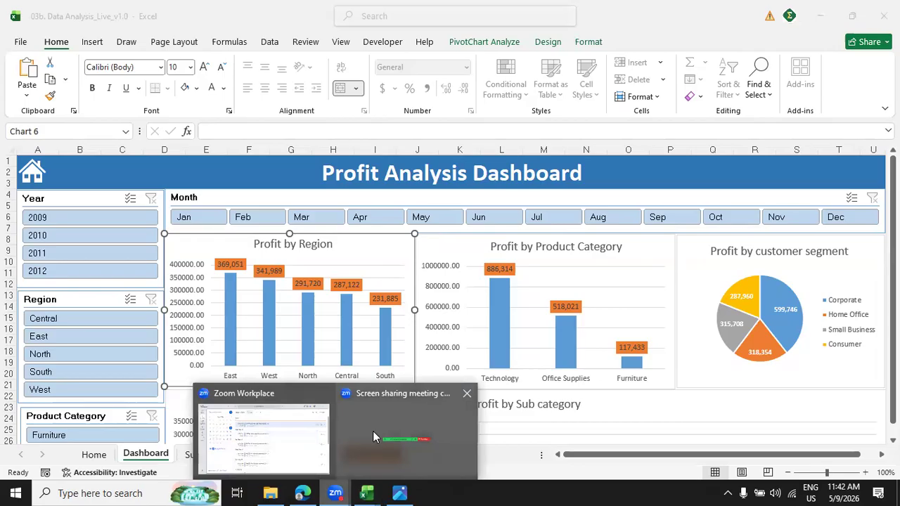